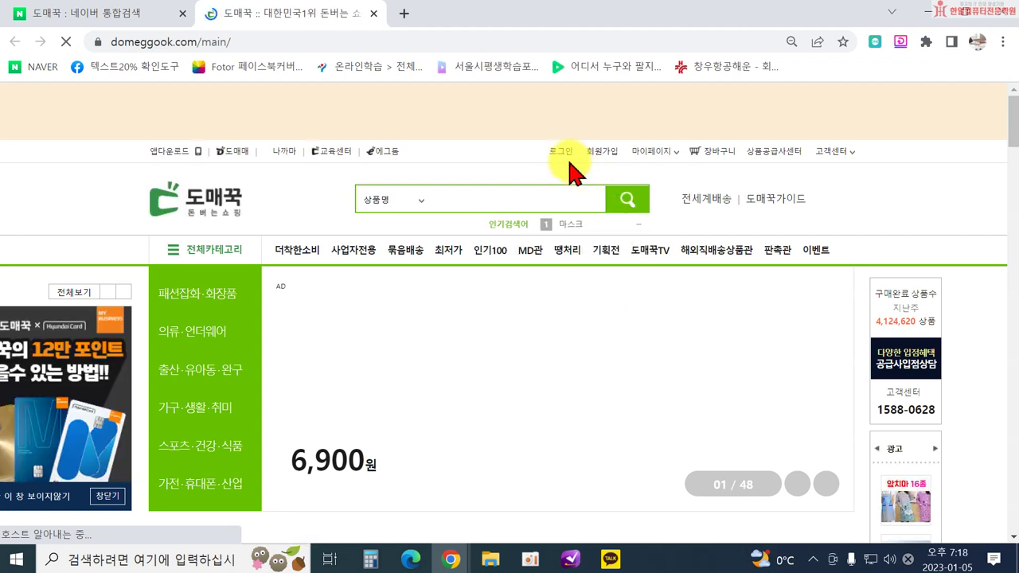
Start the regular member sign-up form, then abandon it and return to the main page.
left_click(602, 151)
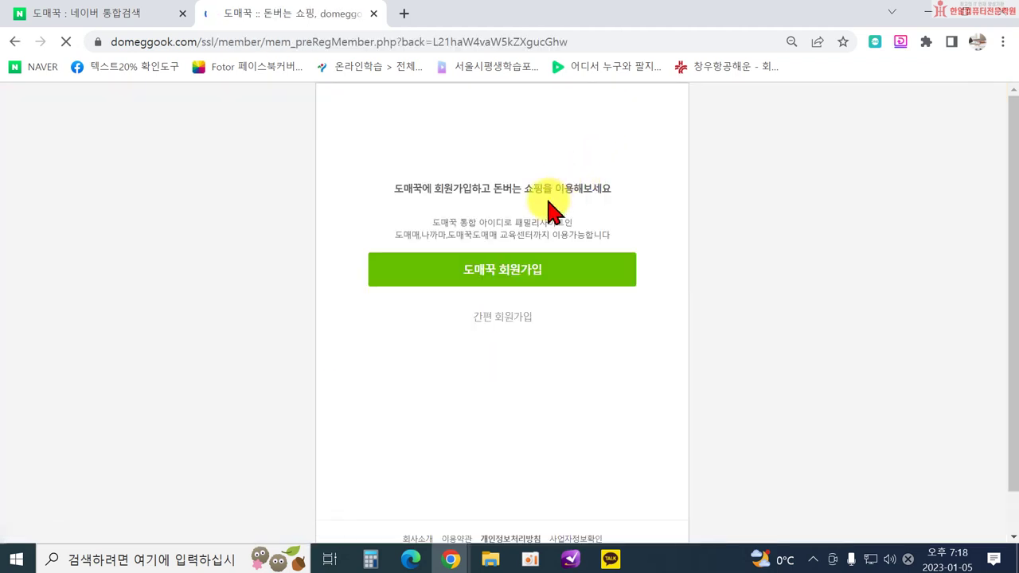
left_click(480, 271)
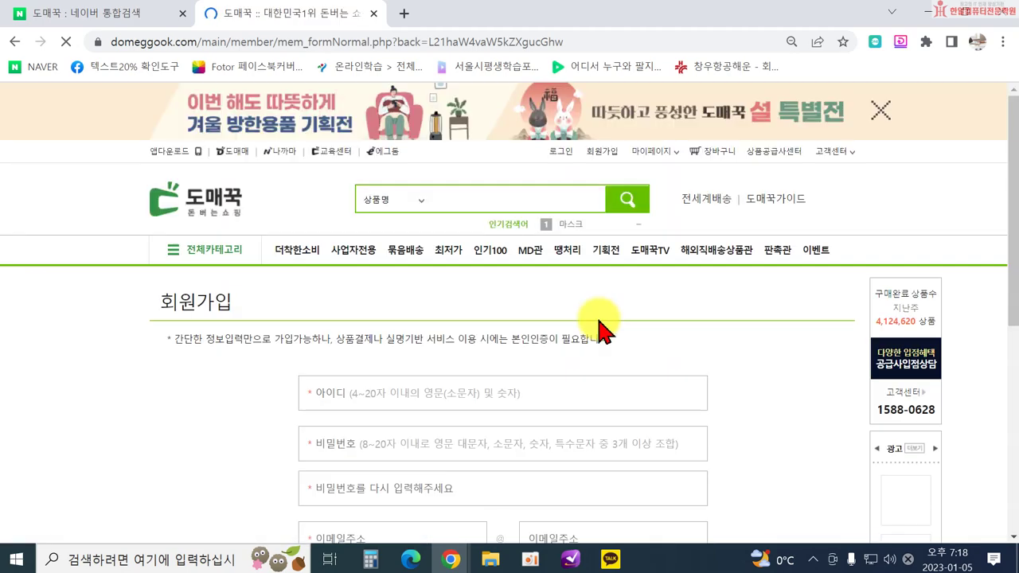
left_click(430, 393)
scroll(439, 409, "down", 5)
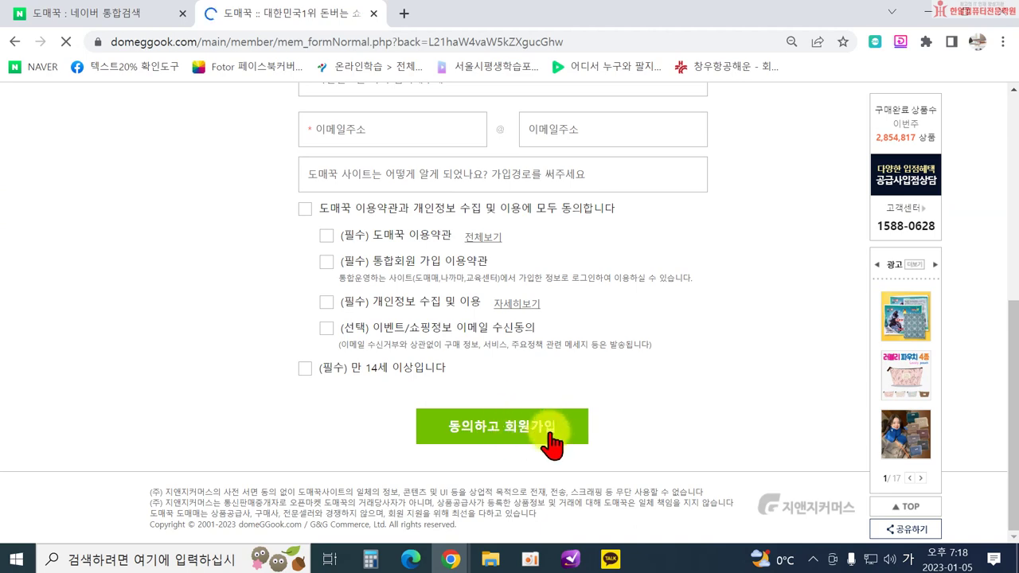
scroll(573, 432, "up", 1)
scroll(576, 428, "up", 5)
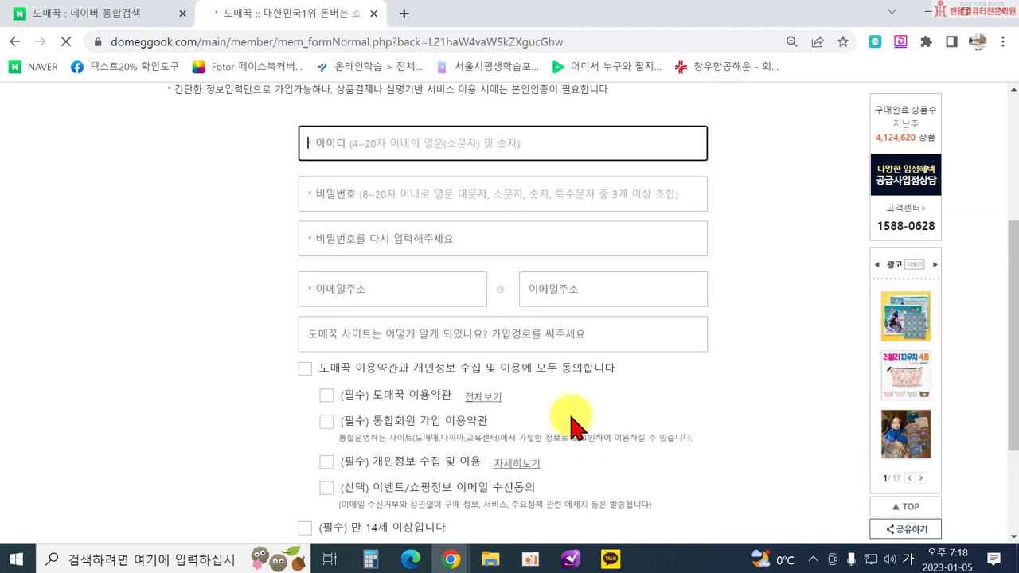
left_click(223, 193)
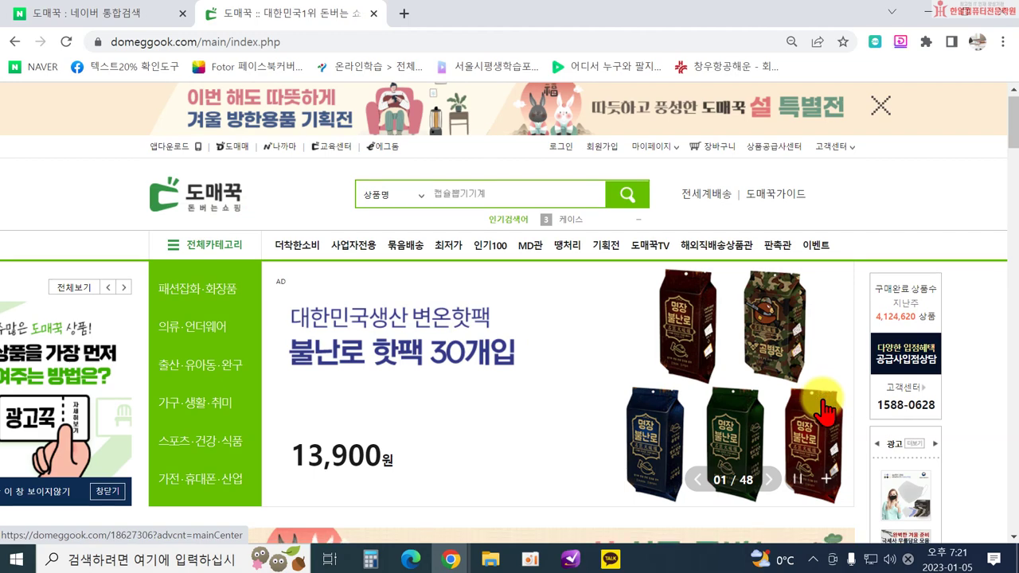
Scroll up and down the Domeggook main page to browse its featured products.
scroll(796, 404, "down", 2)
scroll(630, 368, "down", 2)
scroll(598, 364, "up", 4)
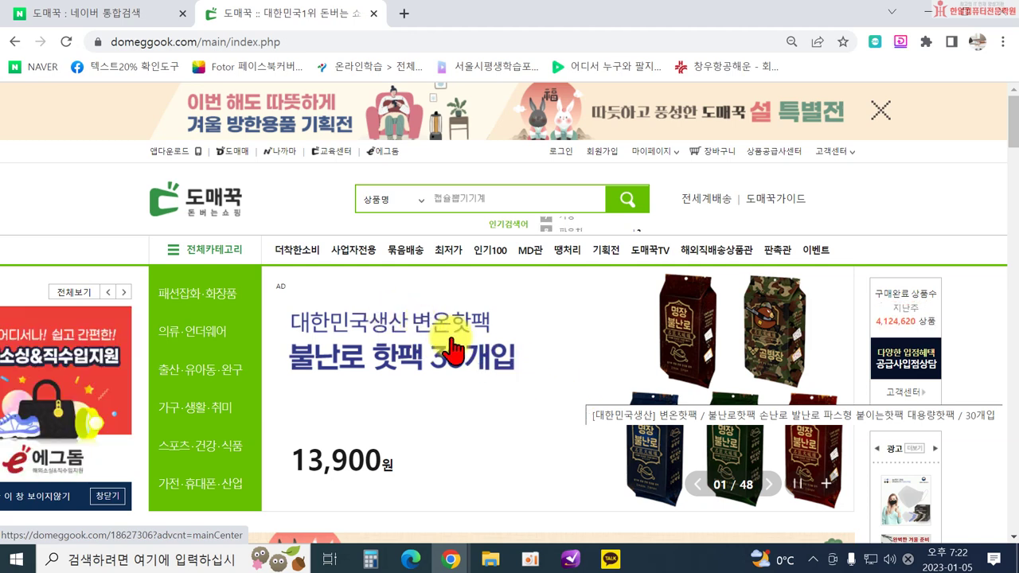
scroll(398, 334, "down", 3)
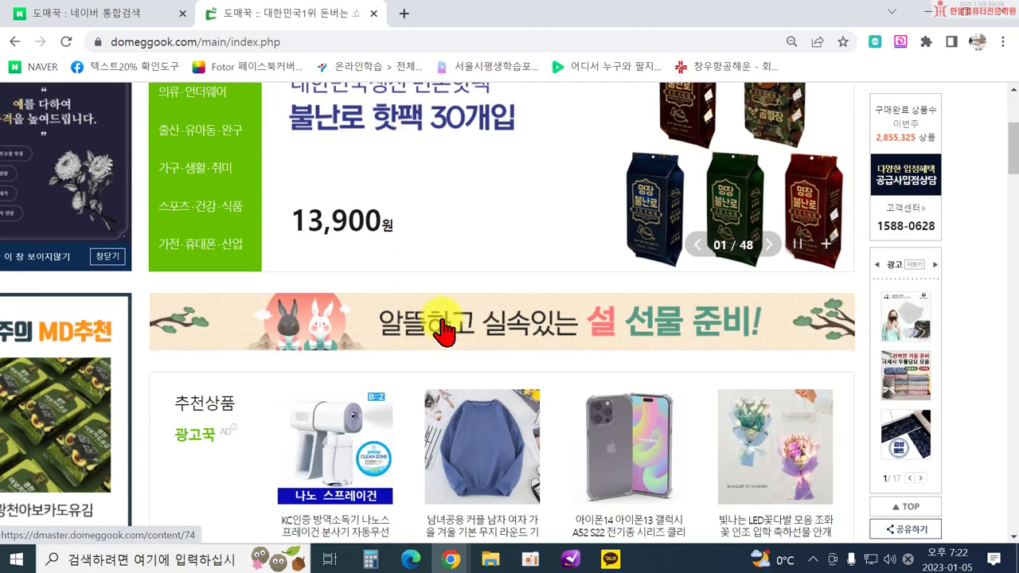
scroll(445, 332, "up", 3)
scroll(437, 310, "down", 4)
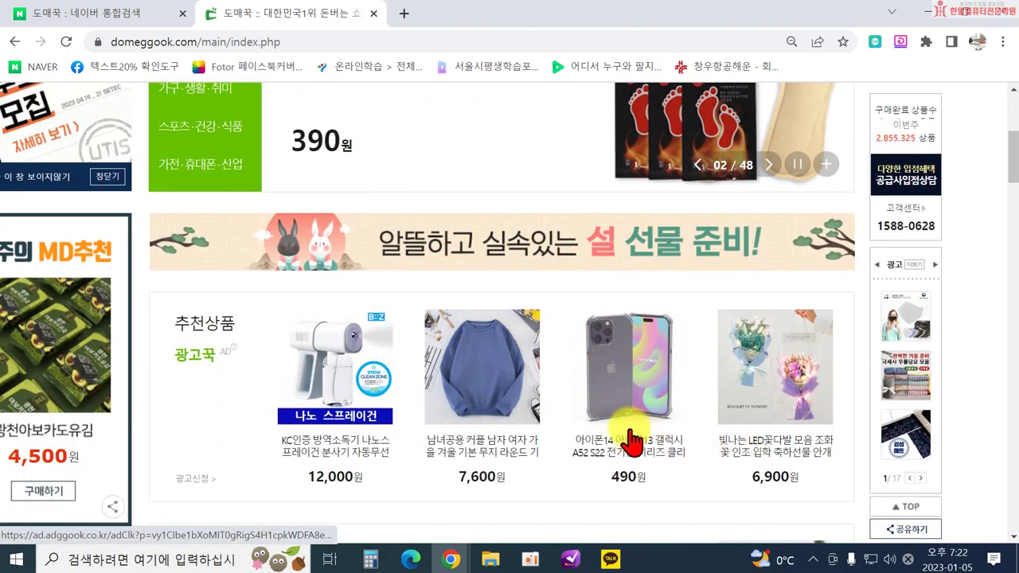
scroll(539, 409, "down", 3)
scroll(480, 371, "up", 6)
scroll(480, 371, "up", 2)
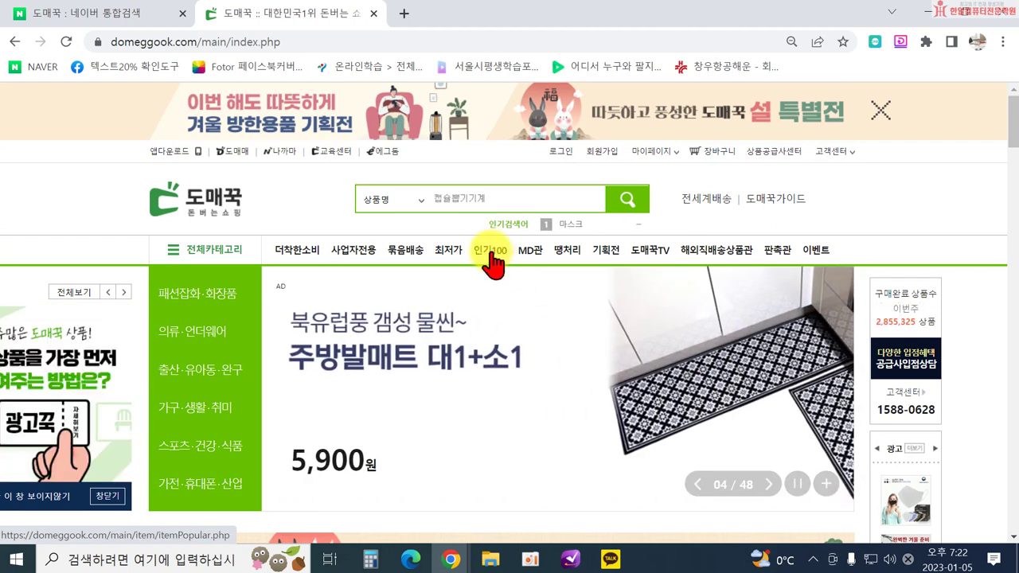
Open the 인기100 ranking and look through the 도전! 베스트 row and ranks 1–20.
left_click(492, 257)
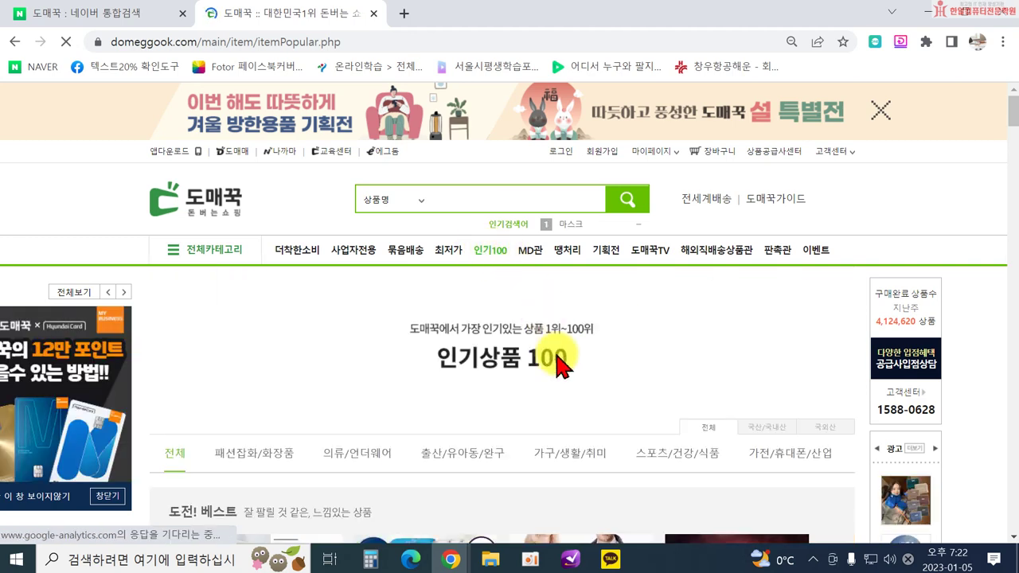
scroll(561, 367, "down", 2)
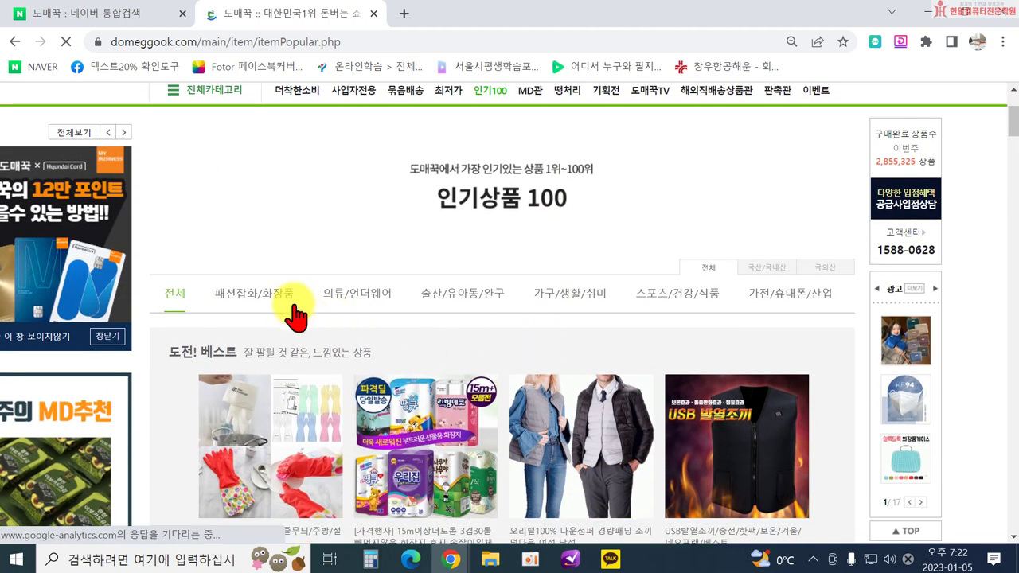
scroll(326, 265, "down", 1)
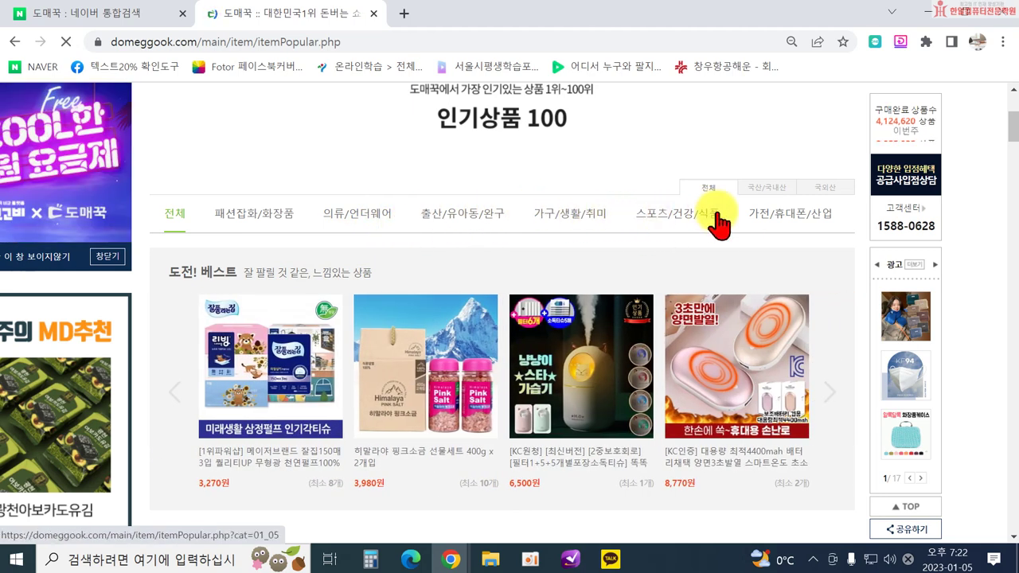
scroll(532, 271, "down", 1)
scroll(557, 278, "down", 3)
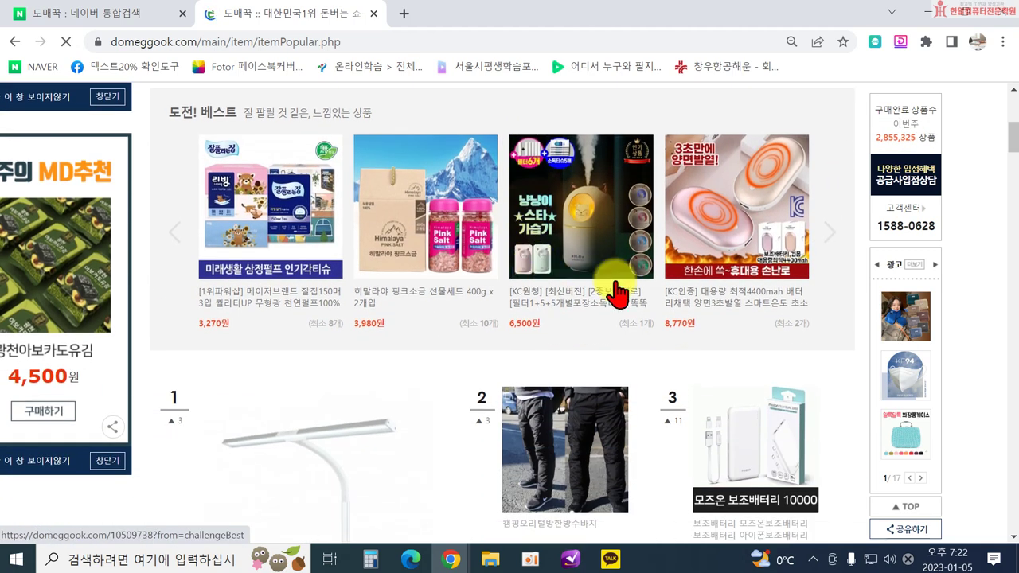
scroll(669, 306, "up", 3)
scroll(580, 268, "up", 2)
scroll(485, 284, "down", 3)
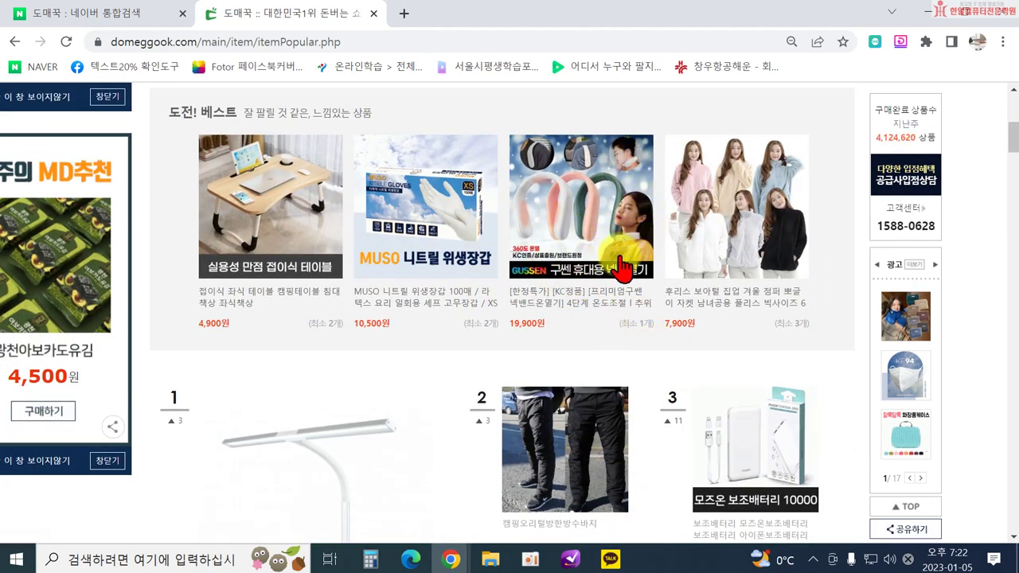
scroll(644, 311, "down", 4)
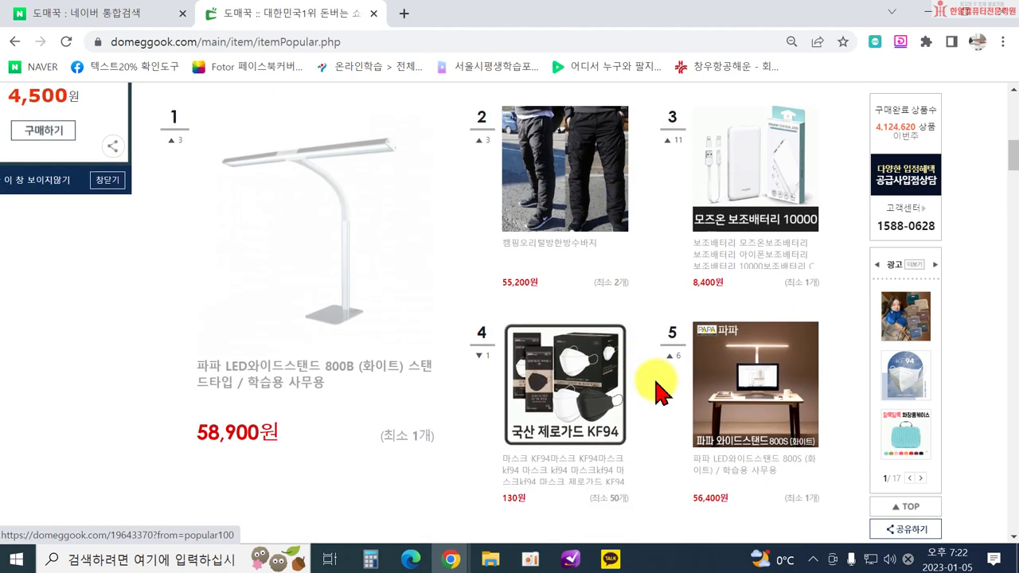
scroll(780, 362, "down", 1)
scroll(720, 374, "down", 2)
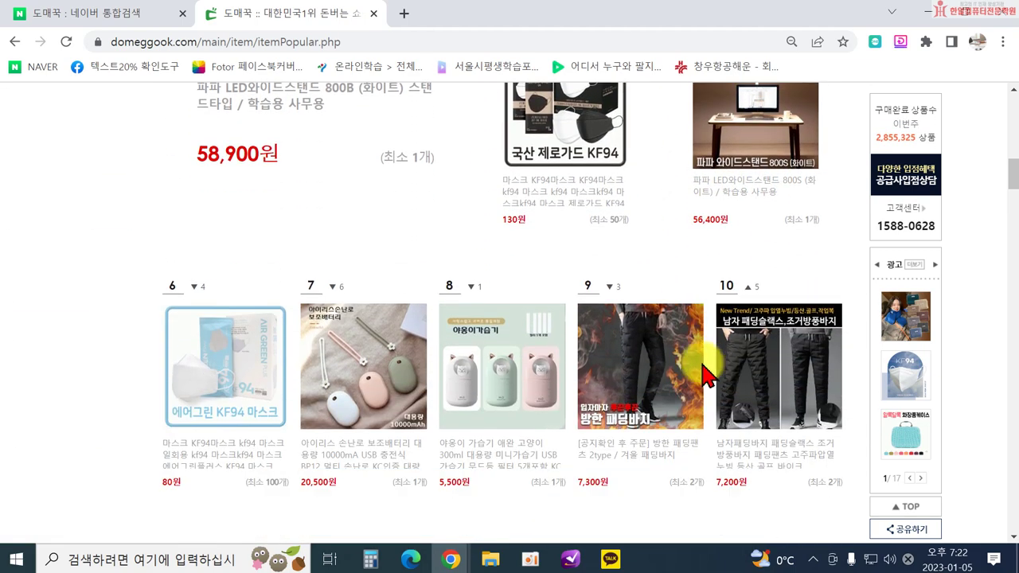
scroll(603, 278, "down", 2)
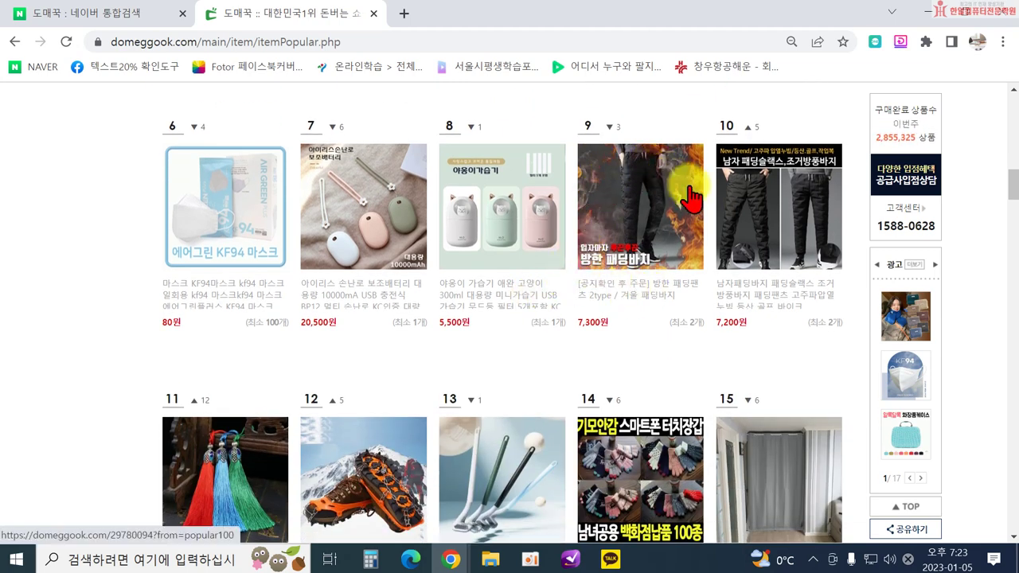
scroll(434, 259, "down", 1)
scroll(434, 263, "down", 4)
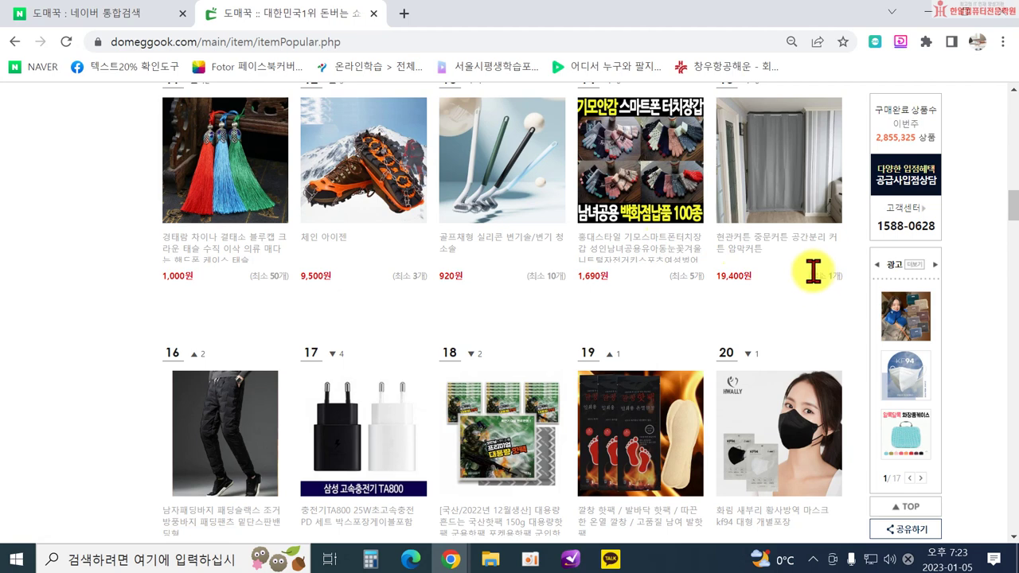
Look through Popular 100 ranks 16–25, then move back up the list.
scroll(613, 273, "up", 2)
scroll(541, 295, "down", 3)
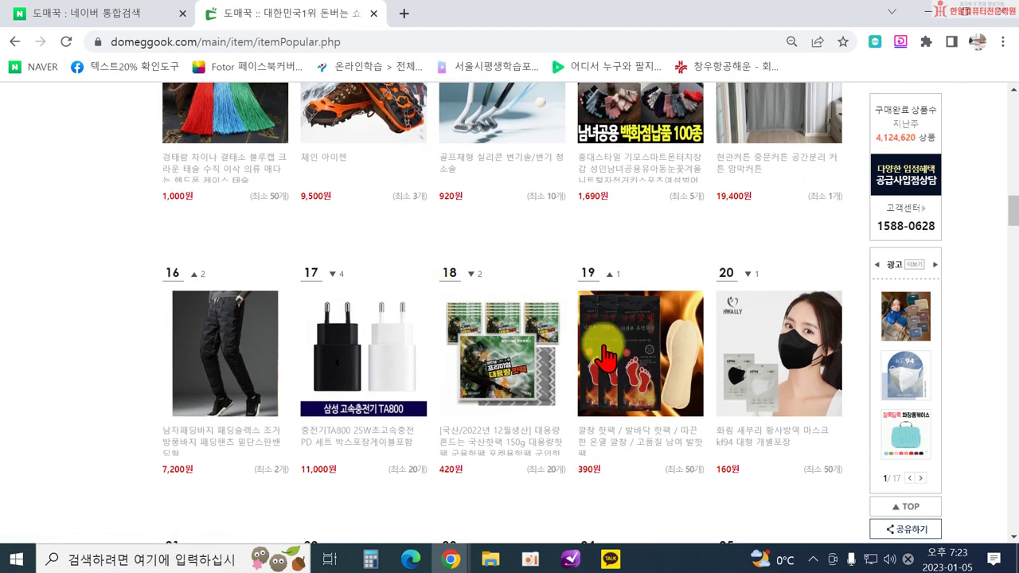
scroll(605, 356, "down", 1)
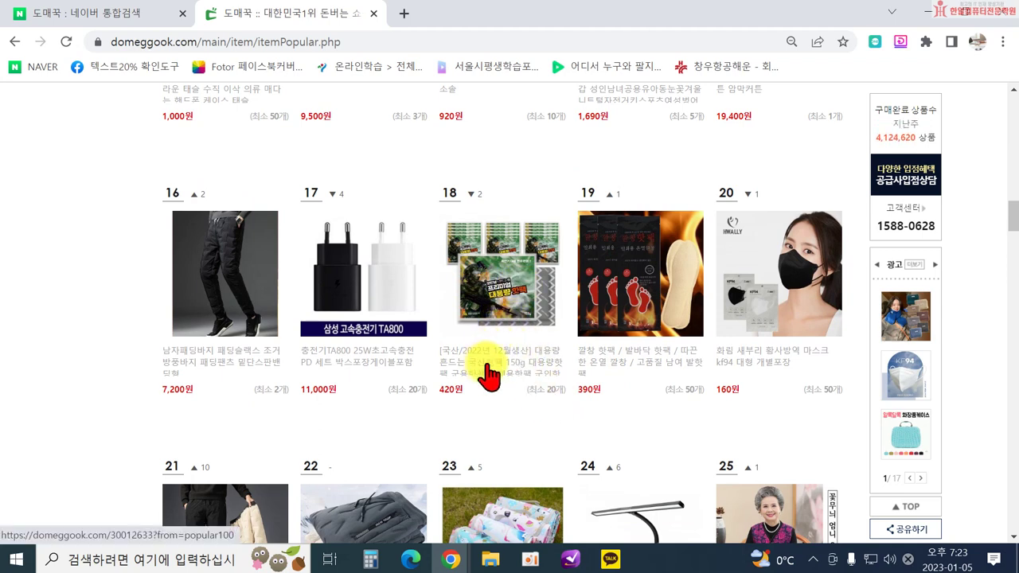
scroll(513, 299, "down", 2)
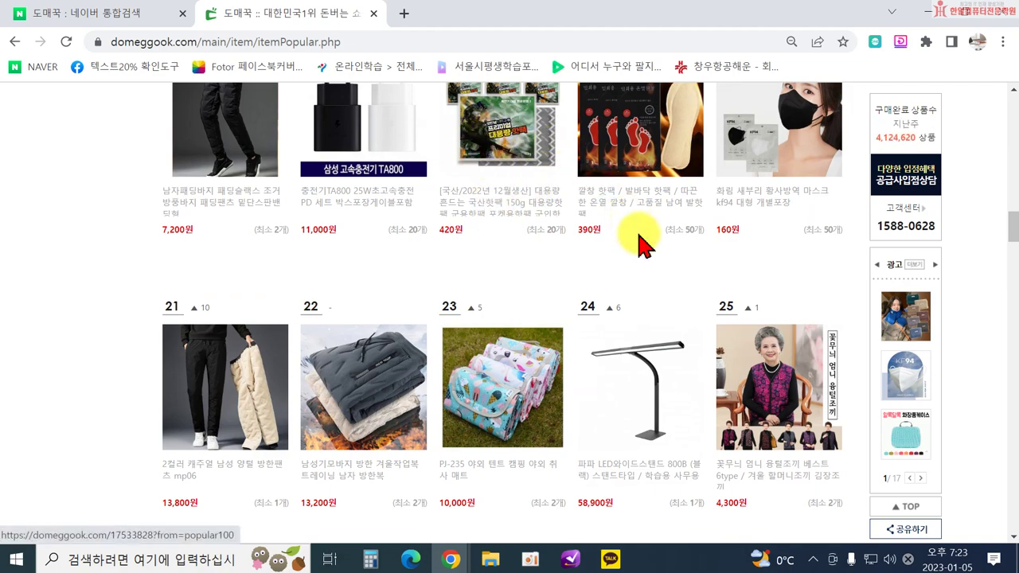
scroll(666, 268, "up", 6)
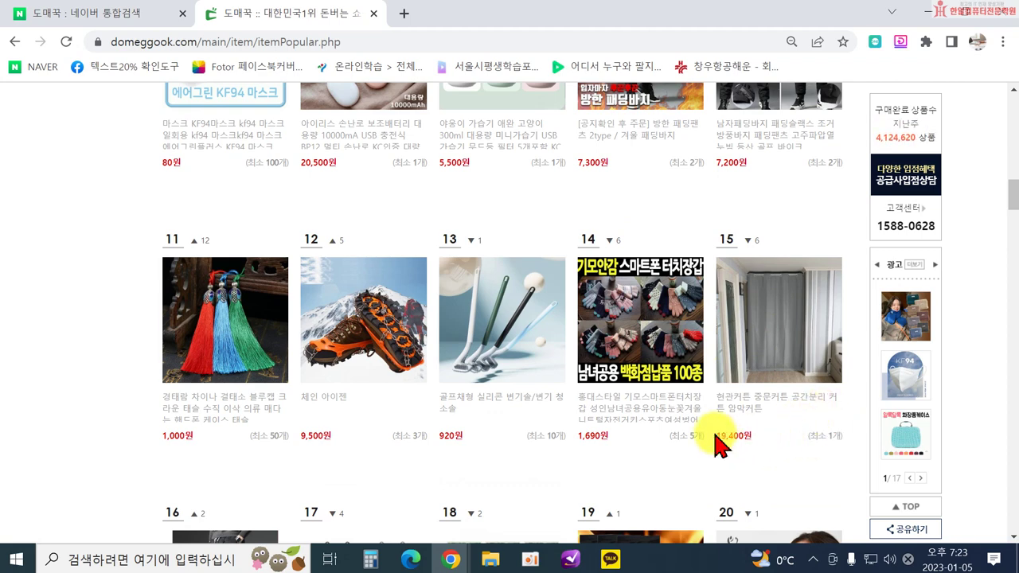
Highlight the 19,400원 price of the 15th-ranked entrance curtain.
left_click_drag(717, 439, 753, 443)
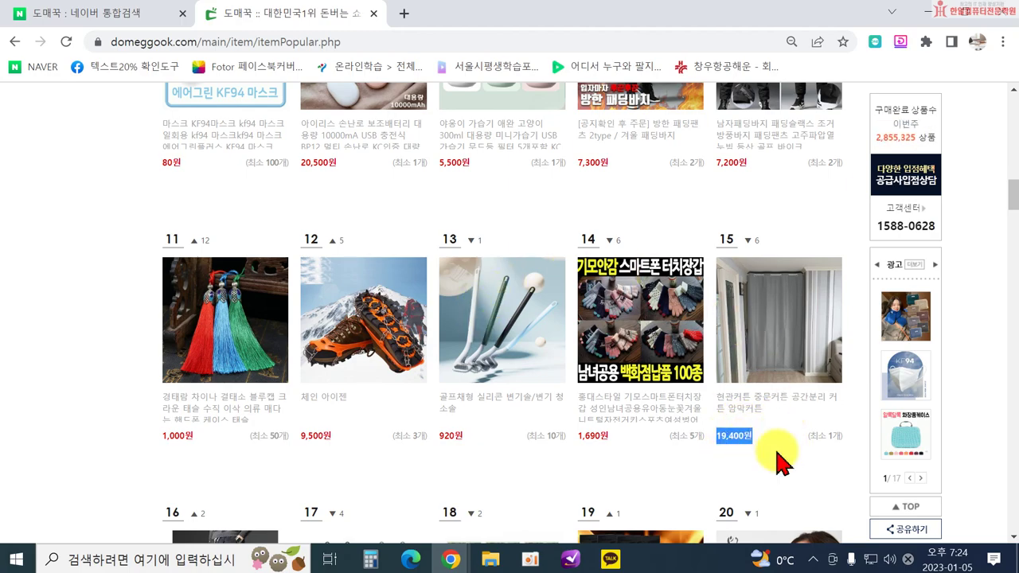
scroll(682, 424, "up", 15)
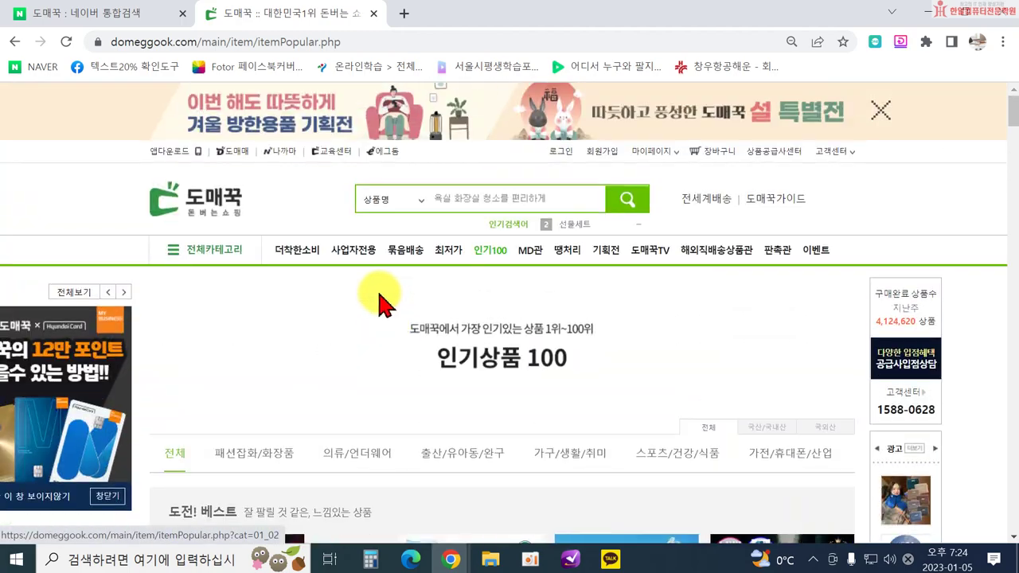
scroll(402, 350, "down", 1)
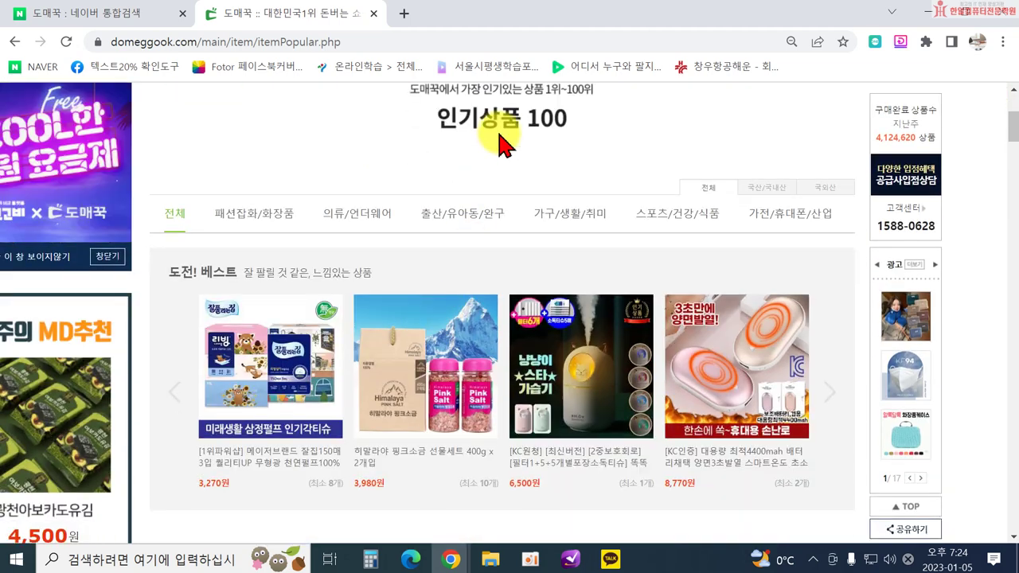
Switch the ranking to the 패션잡화/화장품 tab and look through ranks 1–25.
left_click(273, 216)
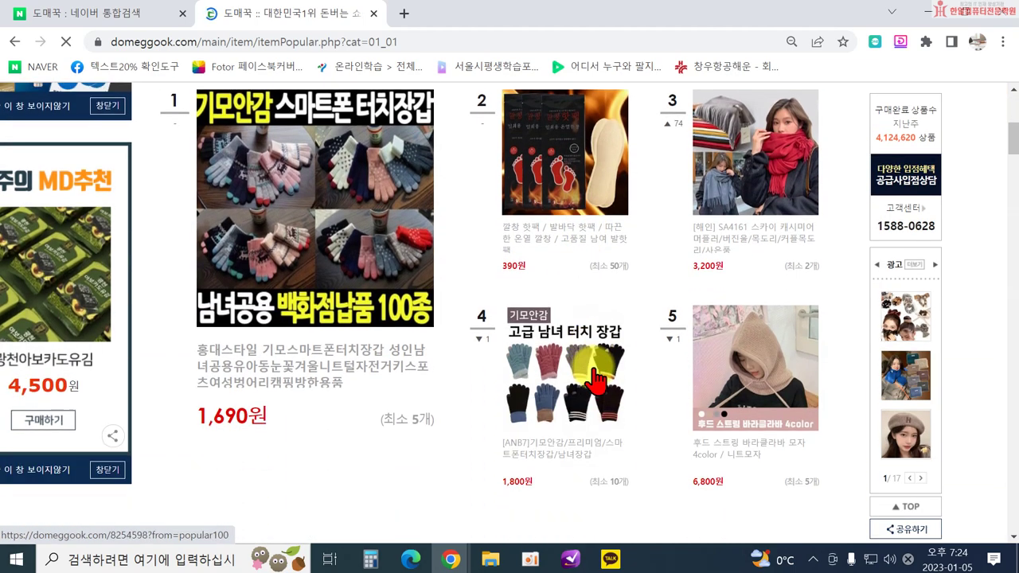
scroll(625, 378, "down", 2)
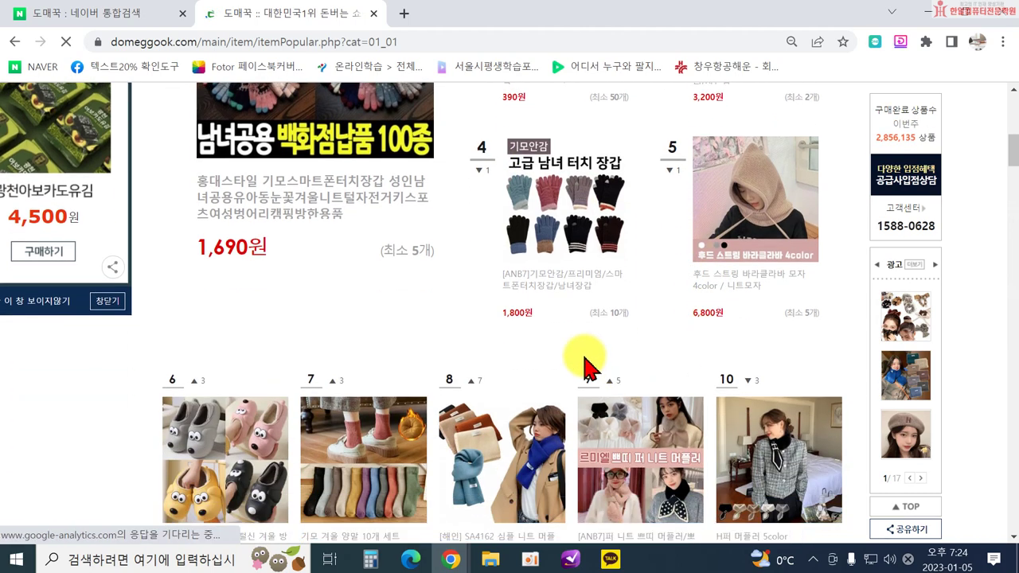
scroll(637, 342, "down", 2)
scroll(673, 410, "down", 1)
scroll(688, 420, "down", 4)
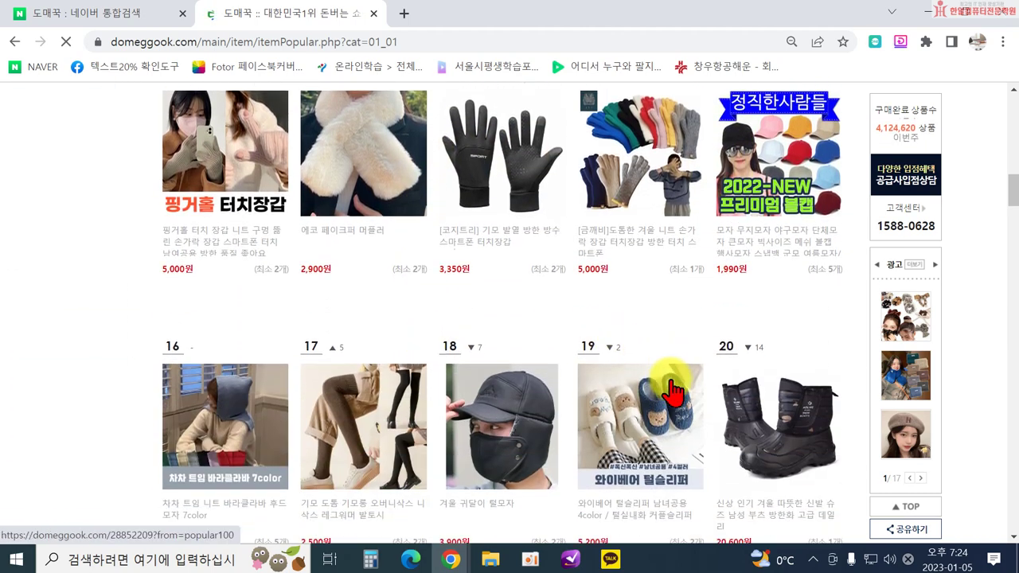
scroll(671, 390, "down", 4)
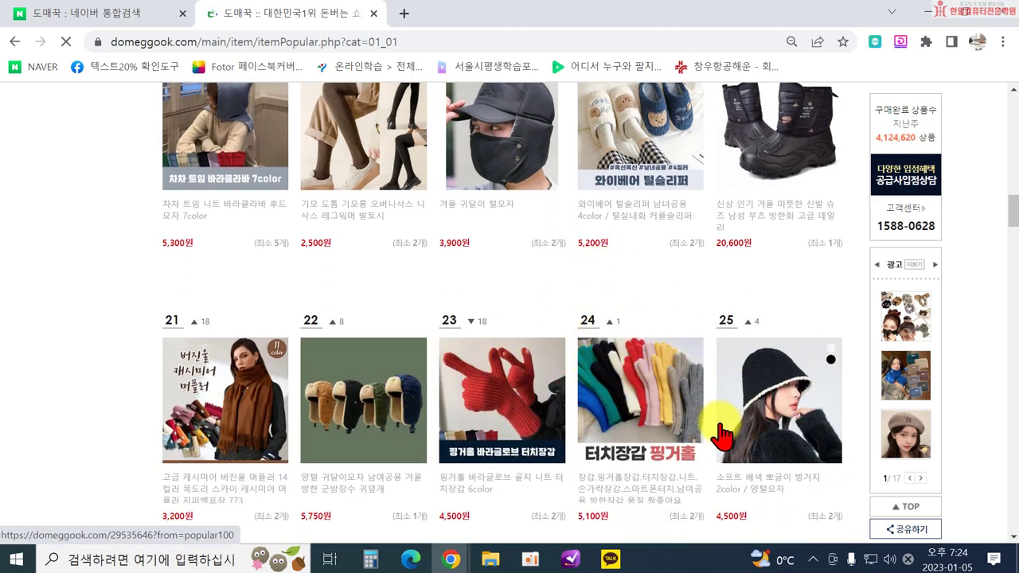
scroll(748, 434, "down", 2)
scroll(428, 358, "up", 9)
scroll(353, 289, "up", 8)
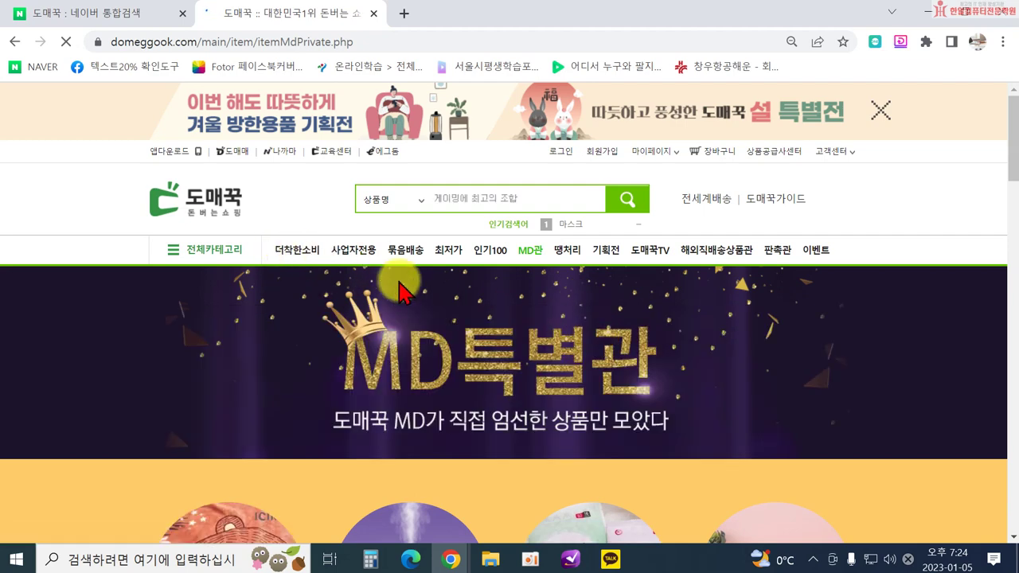
Go through every MD특별관 section, e.g. the 6,900원 humidifier, then return to the top.
scroll(430, 299, "down", 1)
scroll(439, 305, "down", 1)
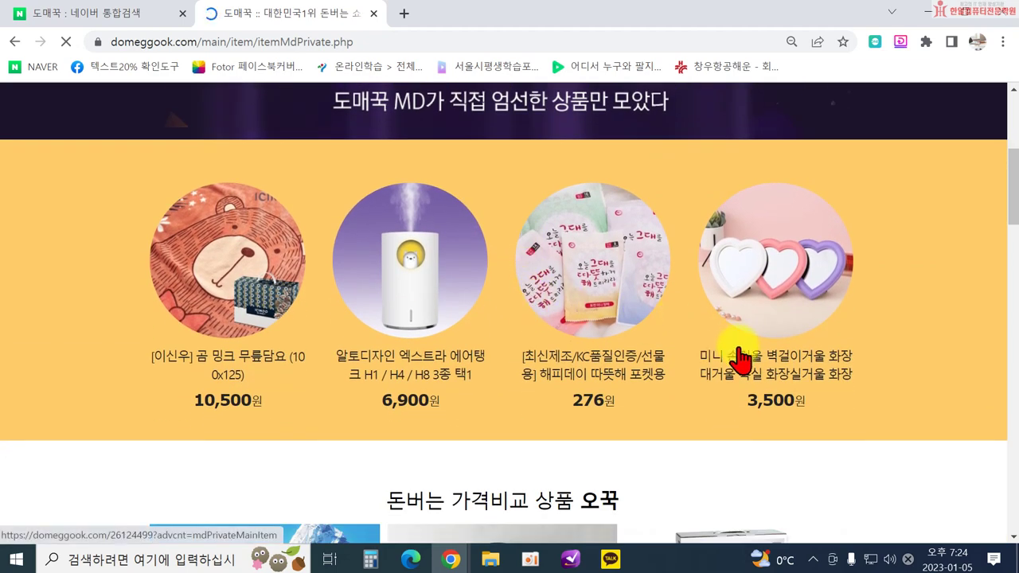
scroll(495, 327, "down", 5)
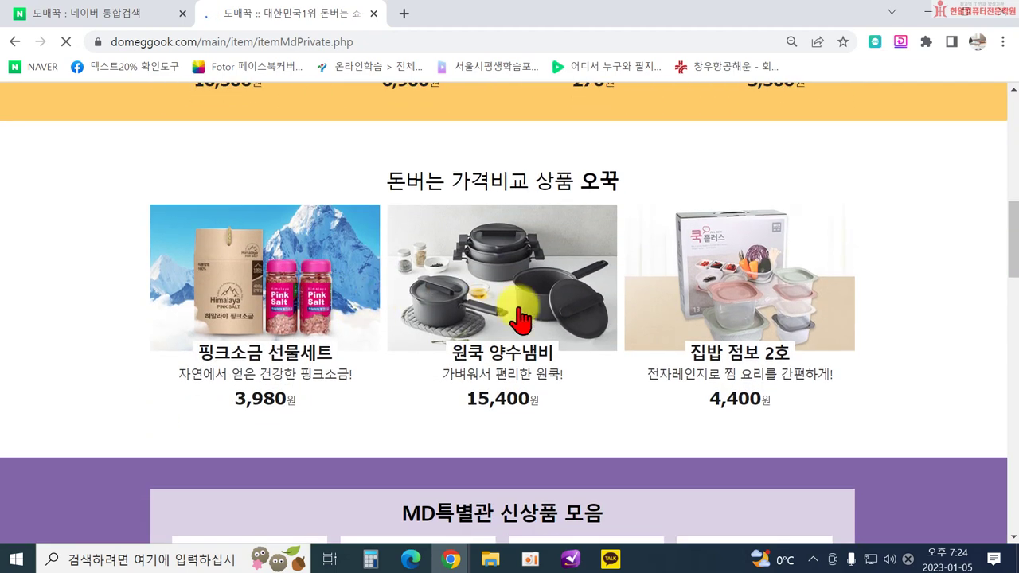
scroll(752, 362, "down", 9)
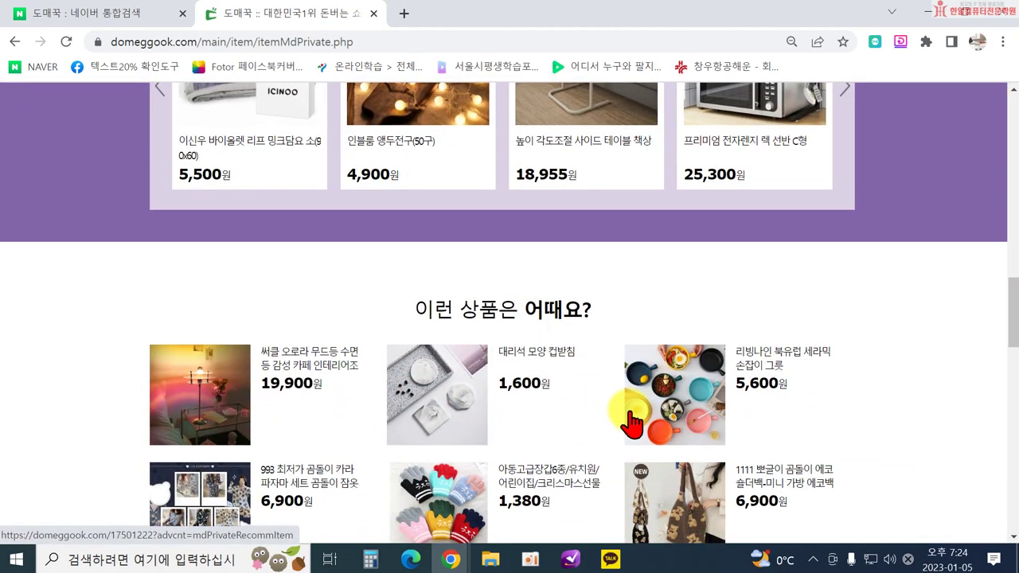
scroll(634, 422, "down", 9)
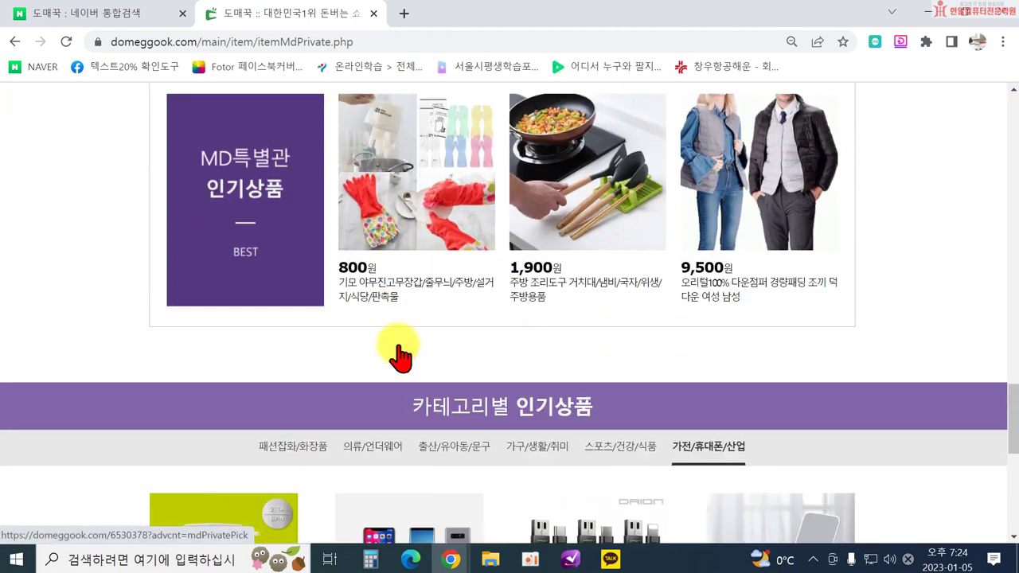
scroll(748, 315, "down", 5)
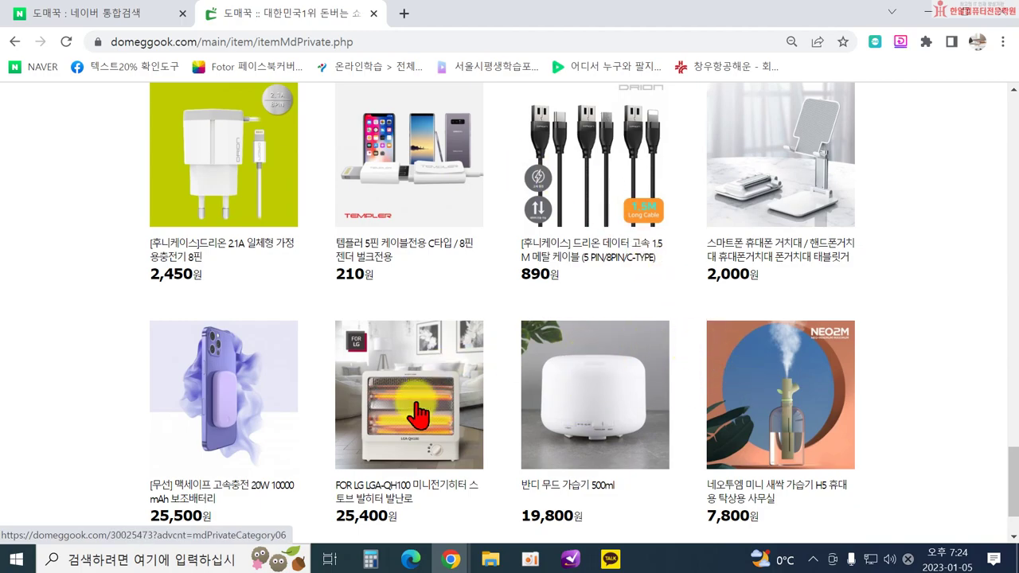
scroll(398, 247, "up", 15)
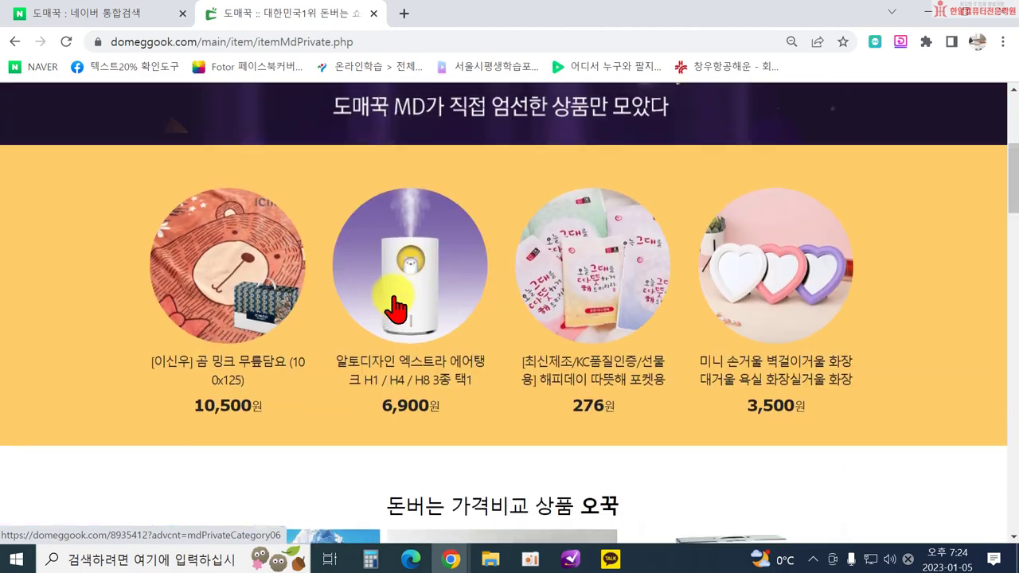
scroll(396, 309, "up", 4)
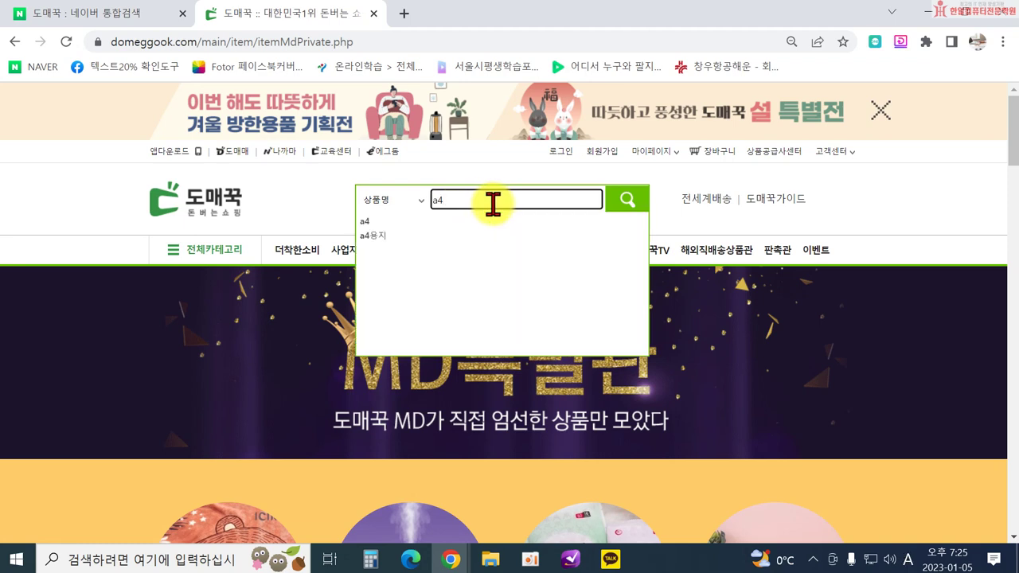
Search for a4 and look through the A4 paper and stationery results.
key("Return")
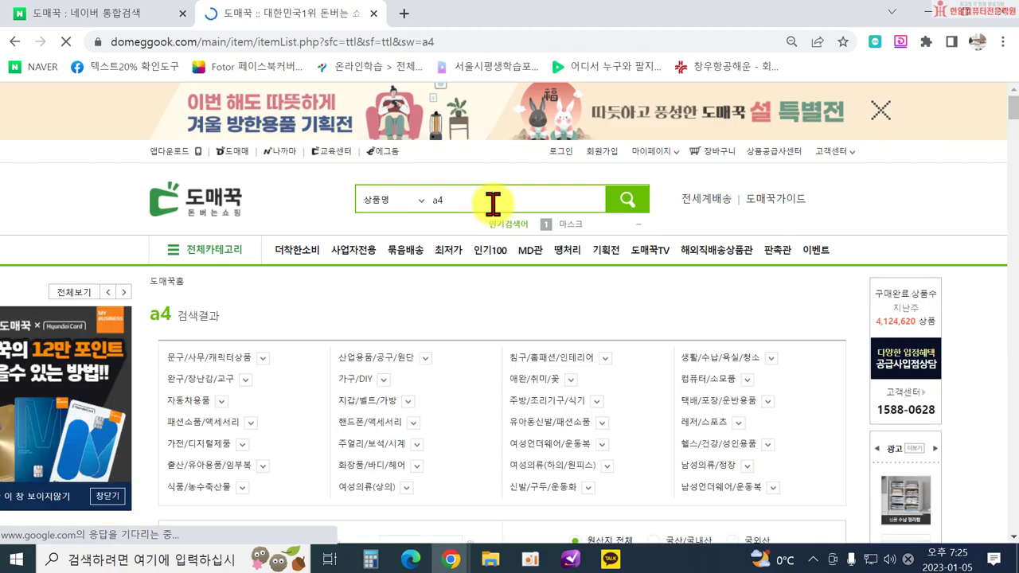
scroll(580, 409, "down", 8)
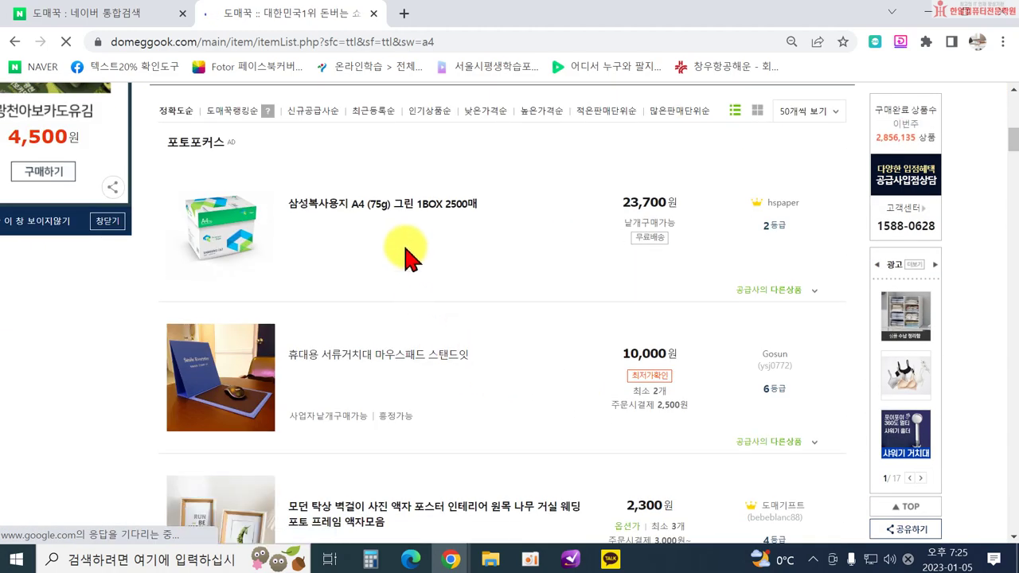
scroll(471, 358, "down", 5)
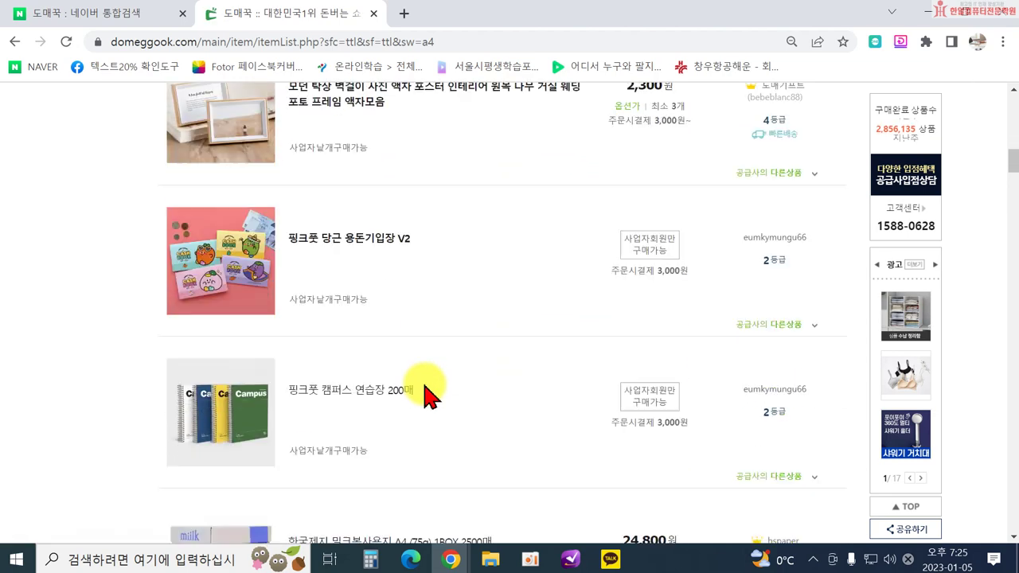
scroll(424, 390, "down", 4)
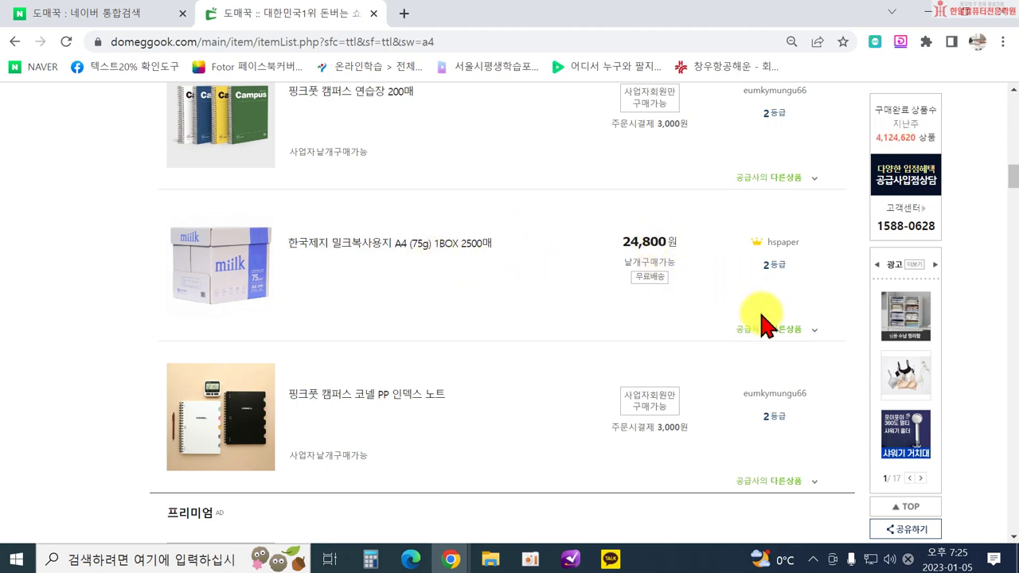
scroll(421, 268, "down", 4)
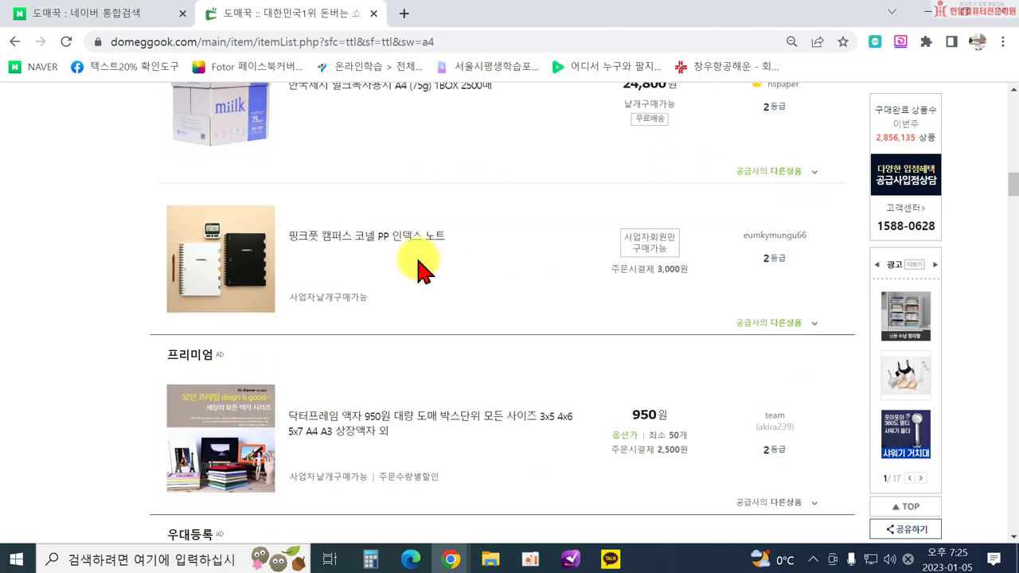
scroll(485, 311, "down", 6)
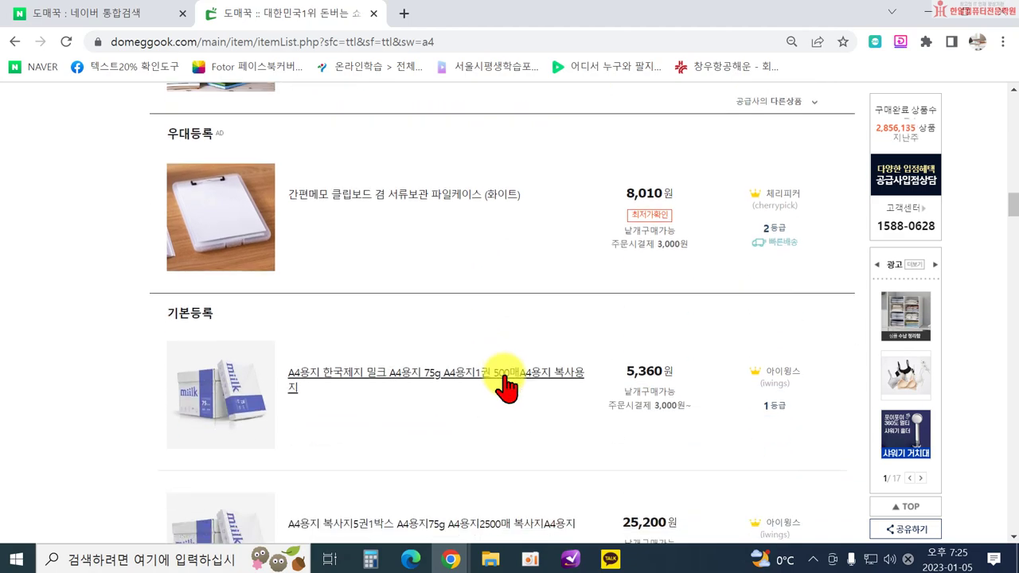
scroll(503, 385, "down", 8)
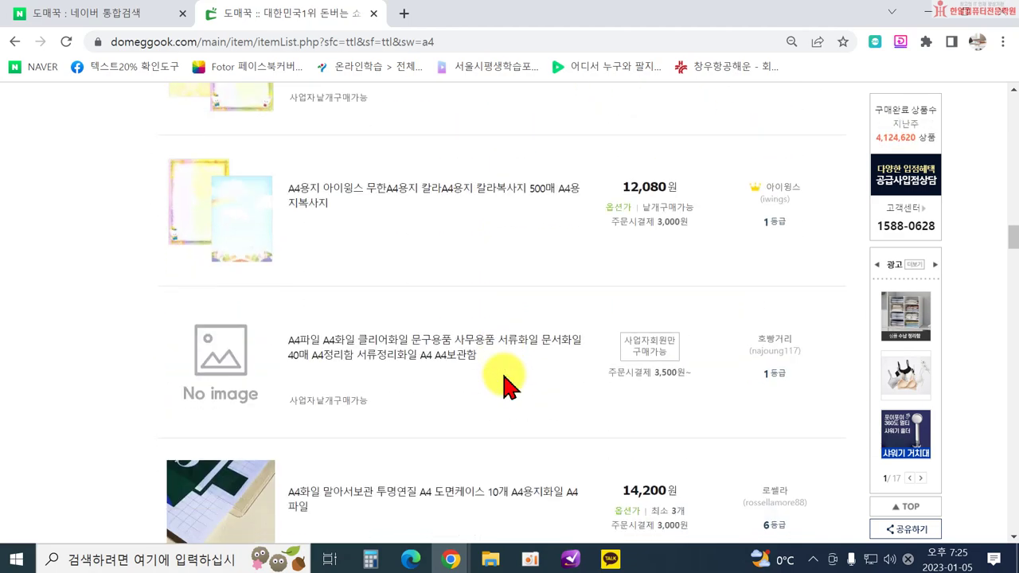
scroll(476, 414, "up", 20)
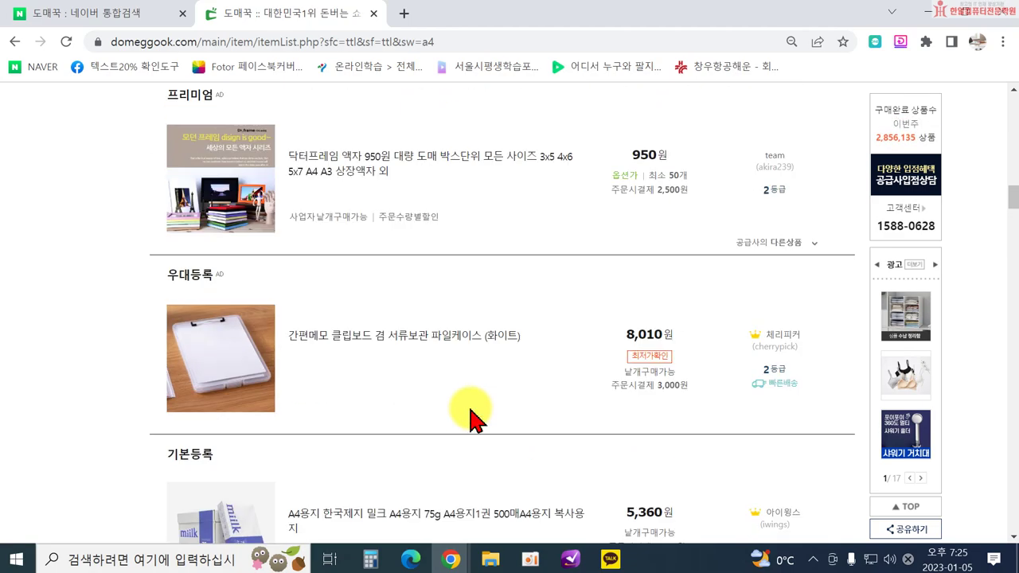
scroll(470, 414, "up", 10)
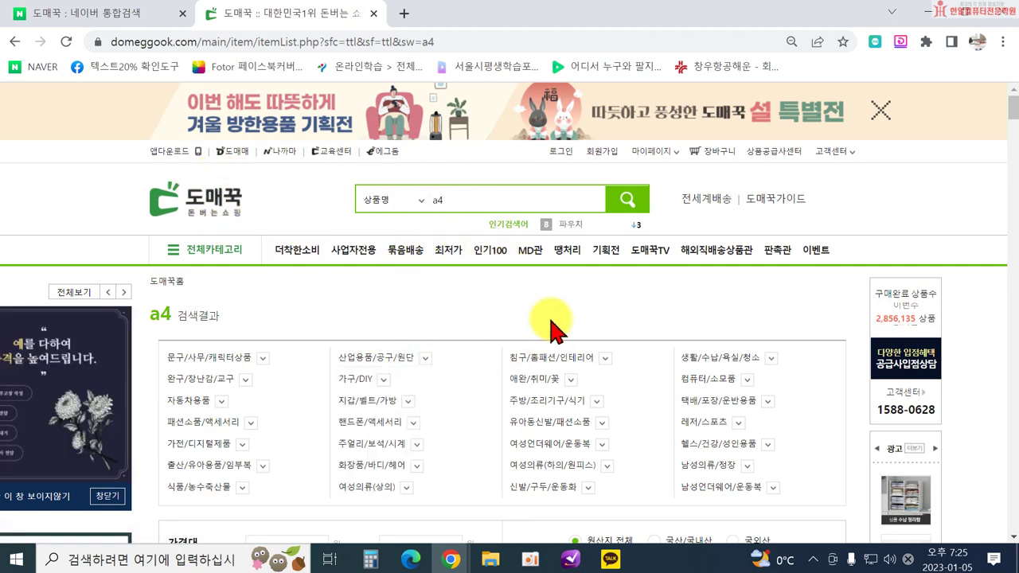
Expand the 침구/홈패션/인테리어 category filter, then return to the top of the results.
left_click(605, 358)
scroll(591, 346, "down", 7)
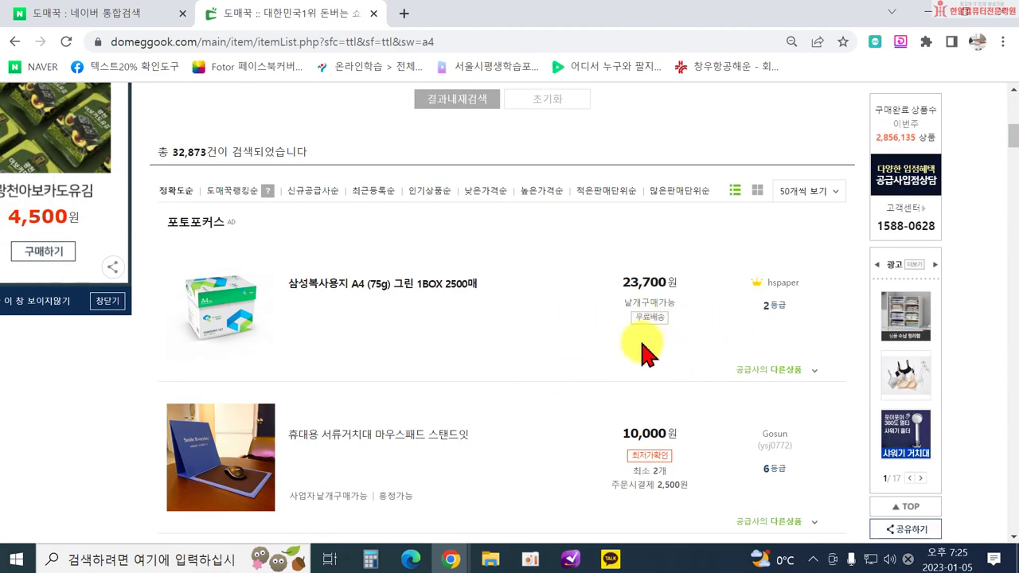
scroll(642, 345, "down", 1)
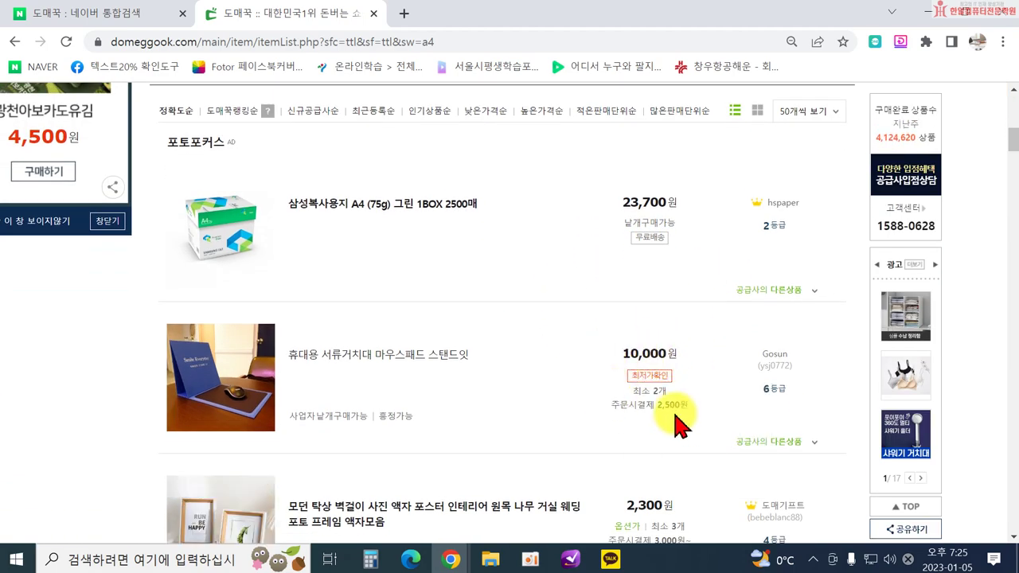
scroll(661, 410, "up", 2)
scroll(357, 344, "up", 3)
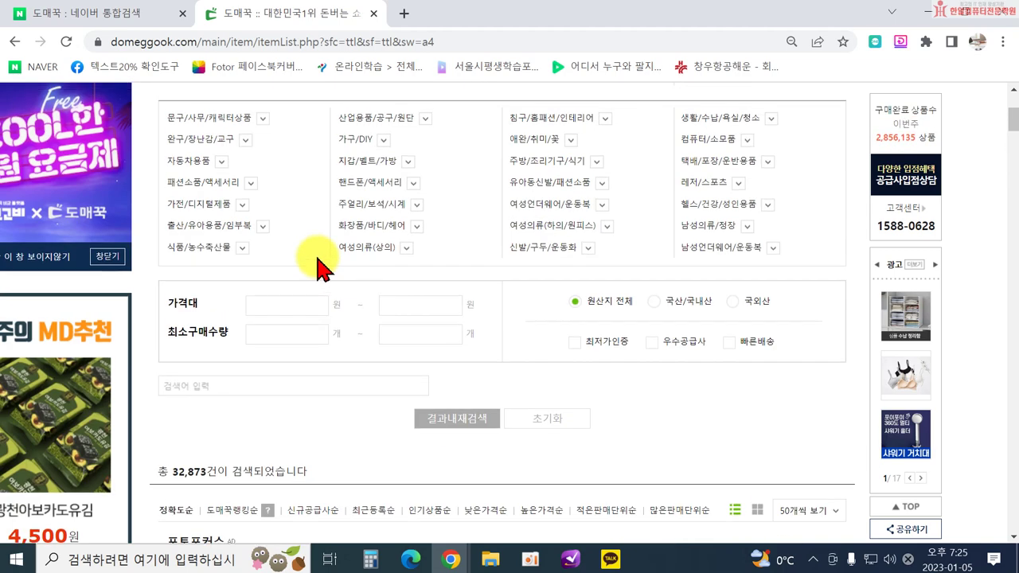
scroll(425, 311, "down", 4)
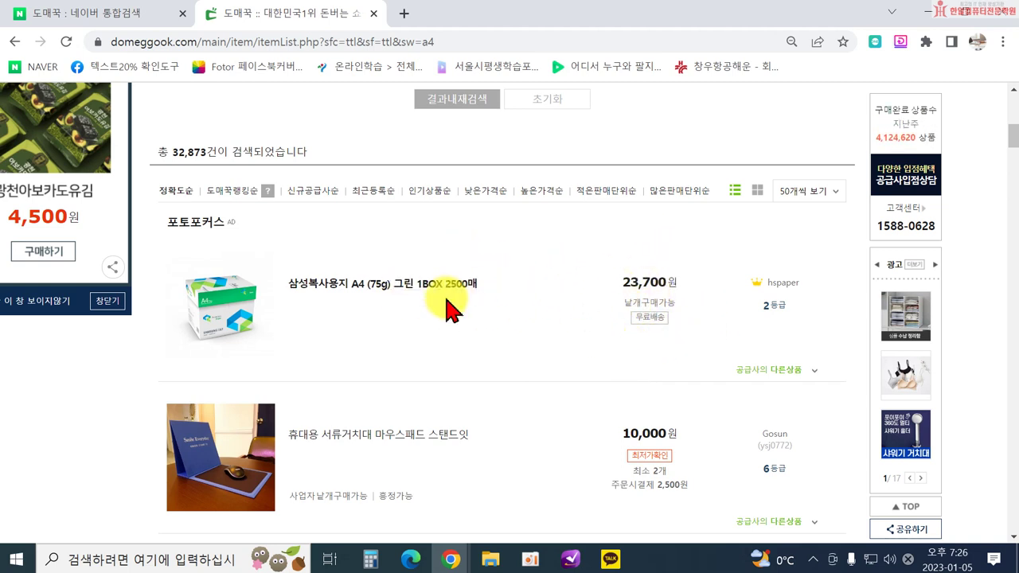
scroll(371, 311, "up", 7)
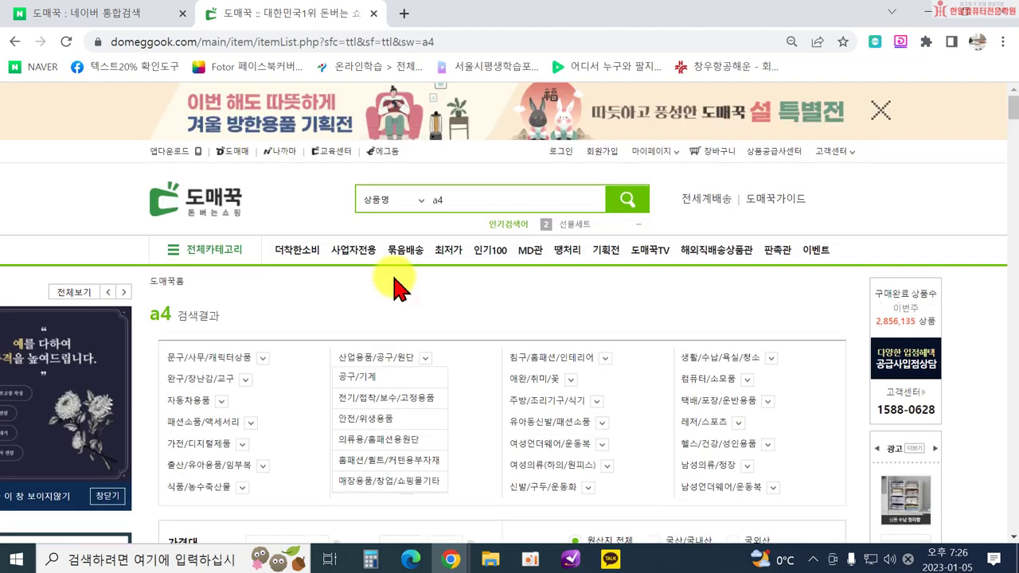
Open Domemae in a new tab, browse its main page, and focus the 상품명 search box.
left_click(233, 151)
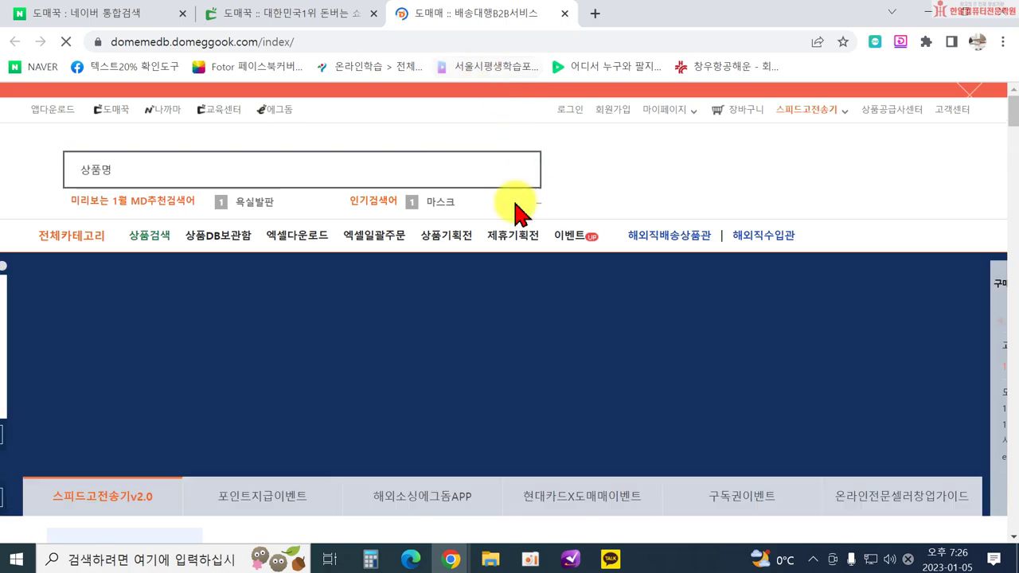
scroll(717, 326, "down", 4)
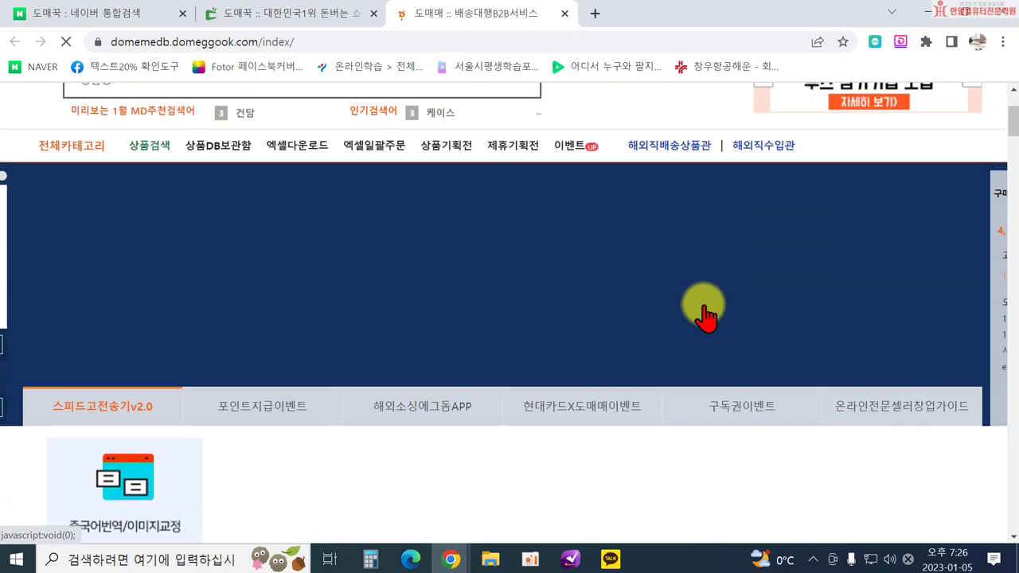
scroll(693, 295, "down", 10)
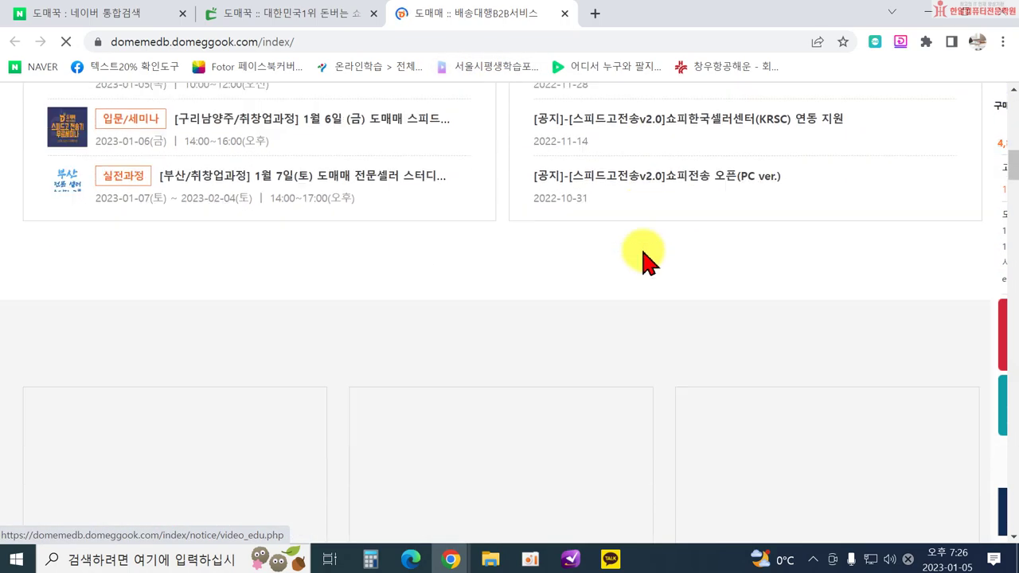
scroll(489, 227, "up", 14)
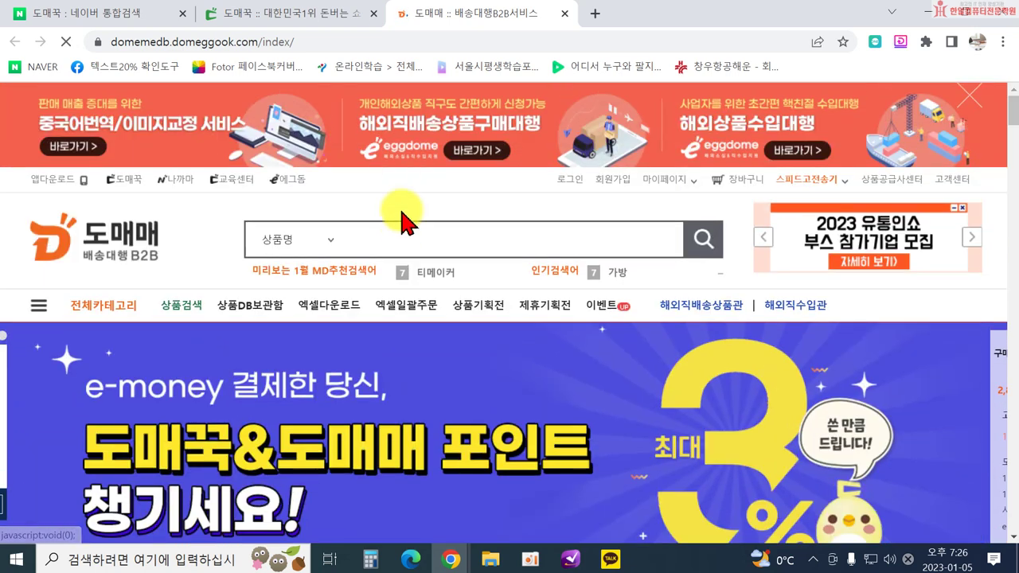
left_click(413, 239)
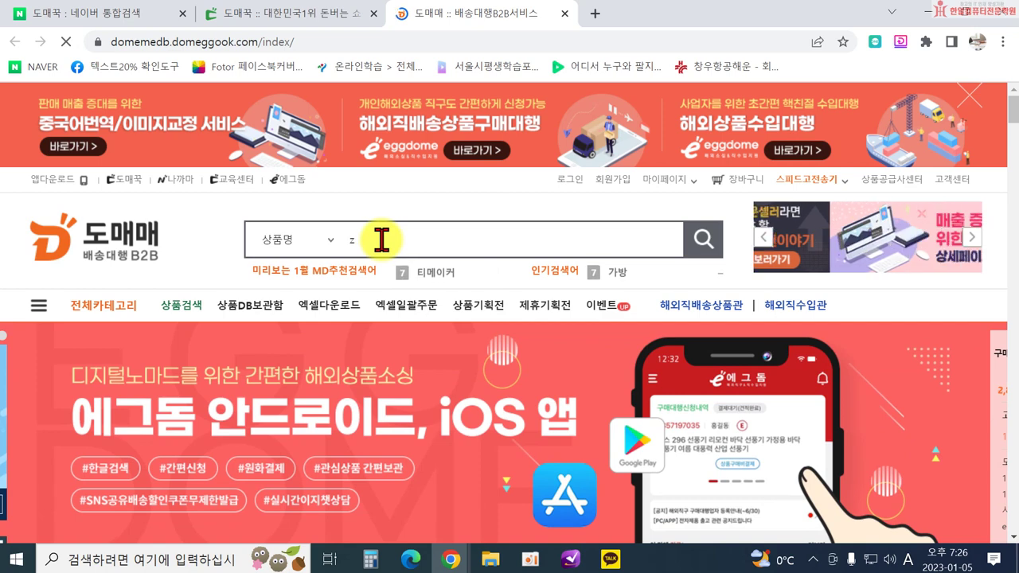
type("커피")
key("Return")
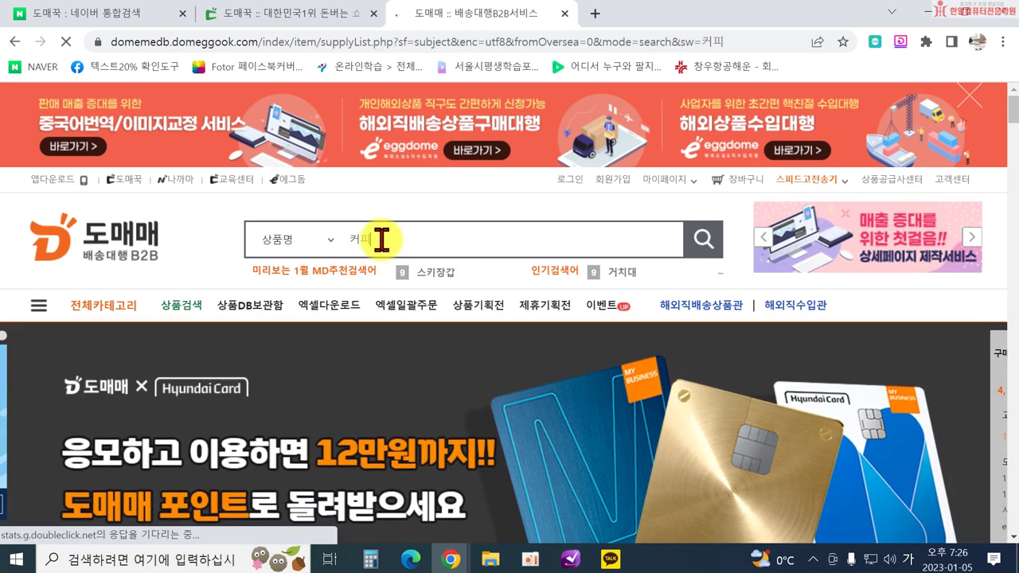
scroll(509, 350, "down", 2)
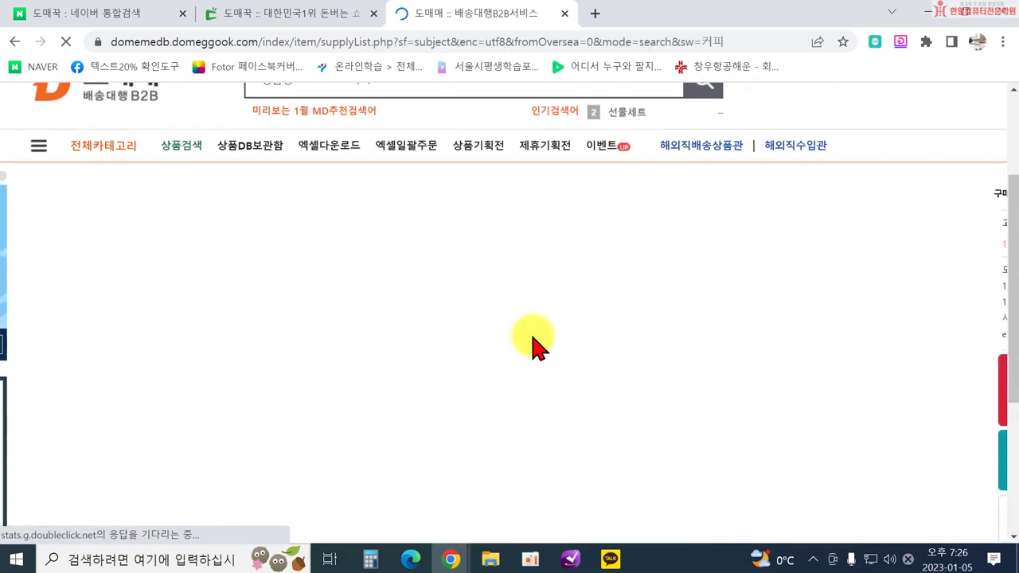
scroll(617, 280, "down", 1)
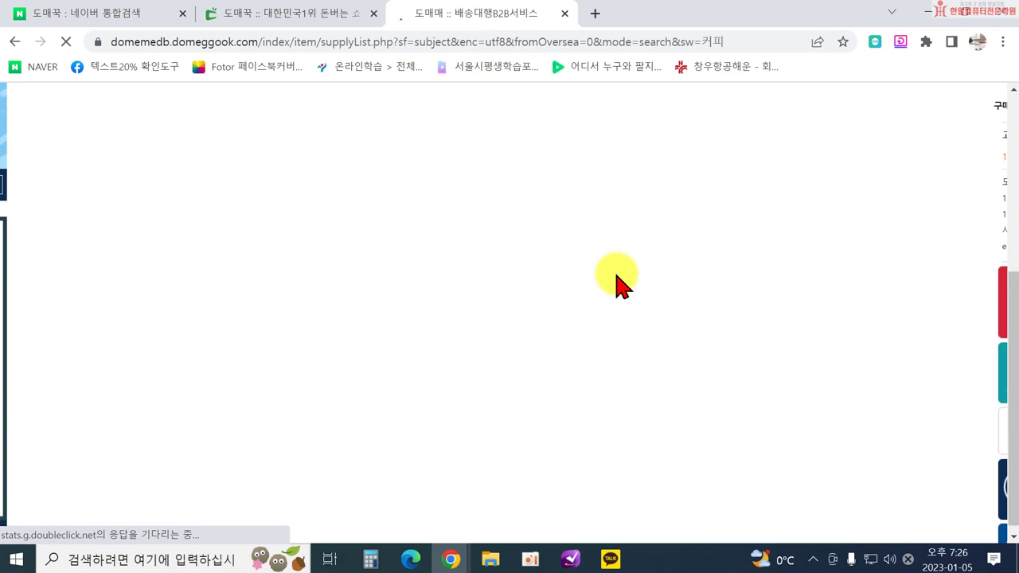
scroll(617, 281, "down", 8)
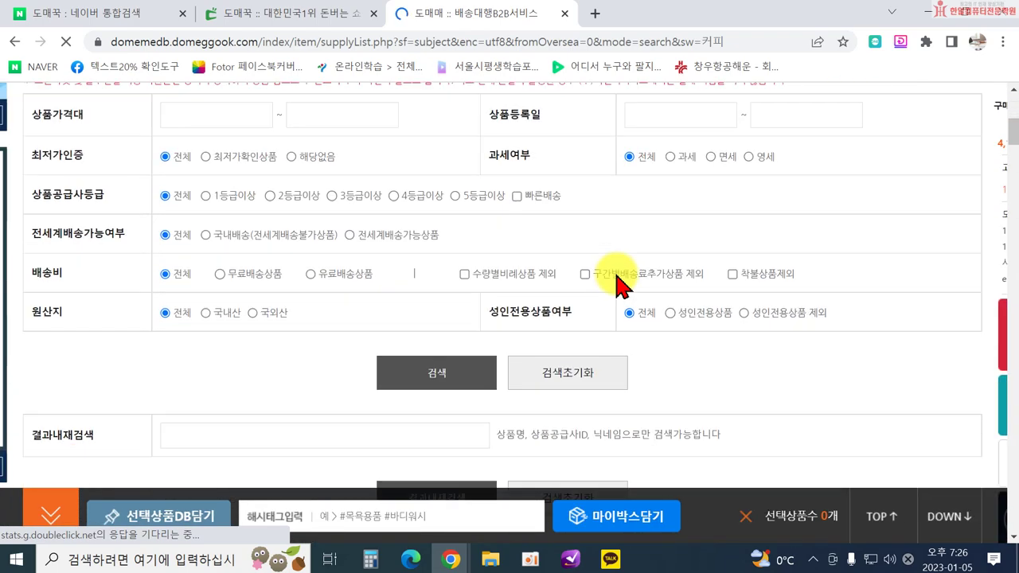
scroll(617, 280, "down", 2)
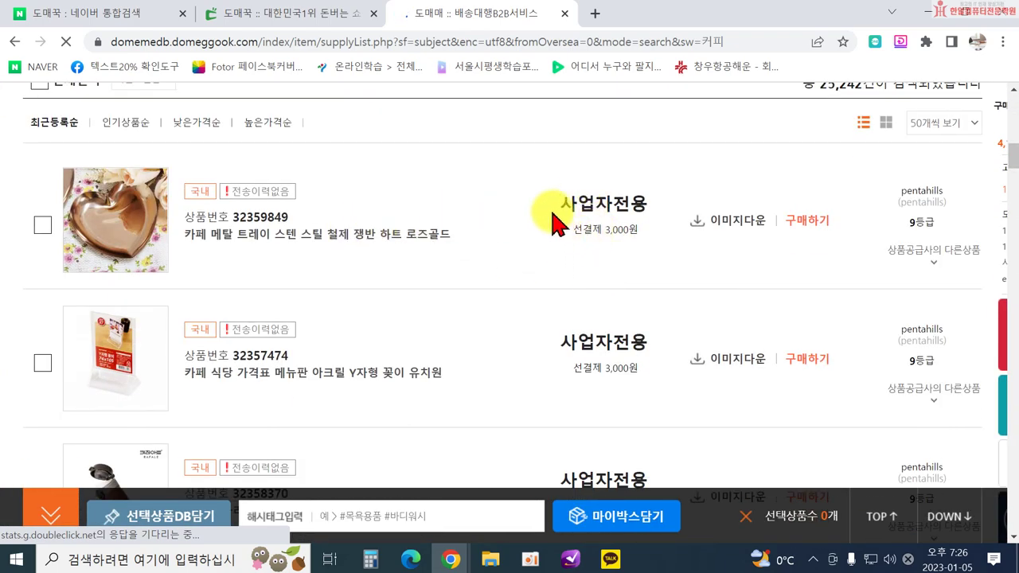
scroll(618, 325, "down", 2)
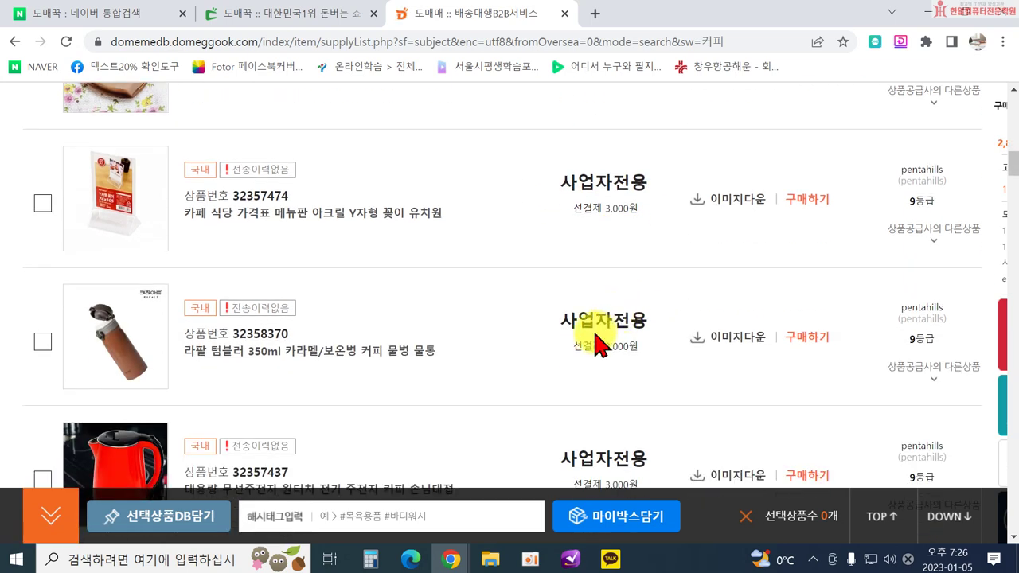
scroll(647, 313, "down", 1)
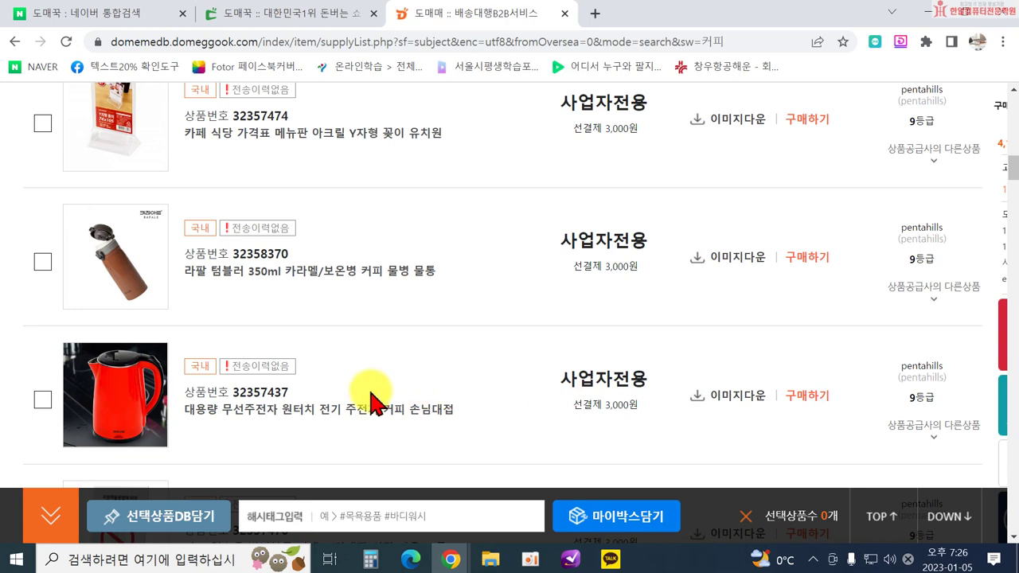
scroll(478, 375, "down", 4)
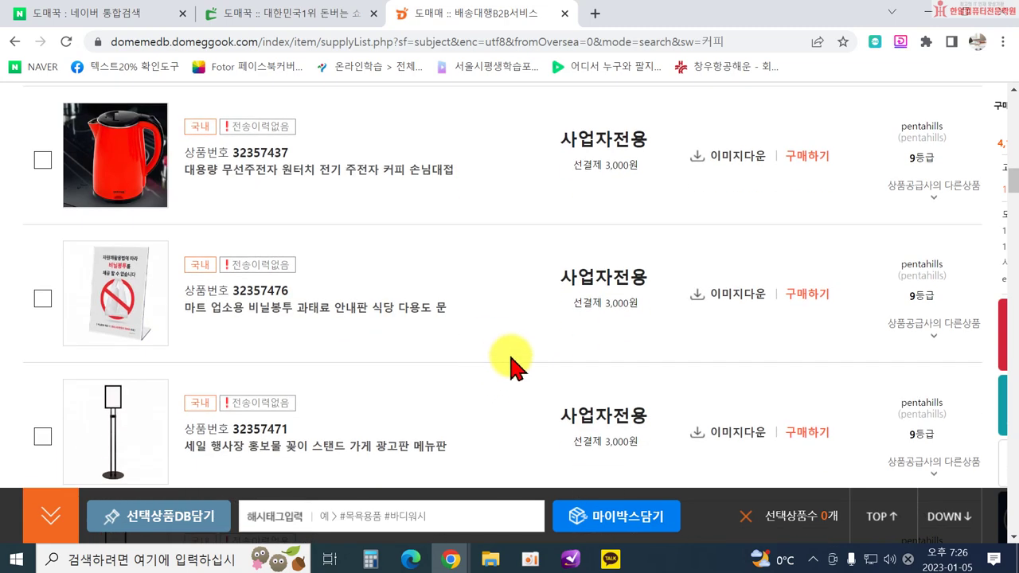
scroll(546, 291, "up", 3)
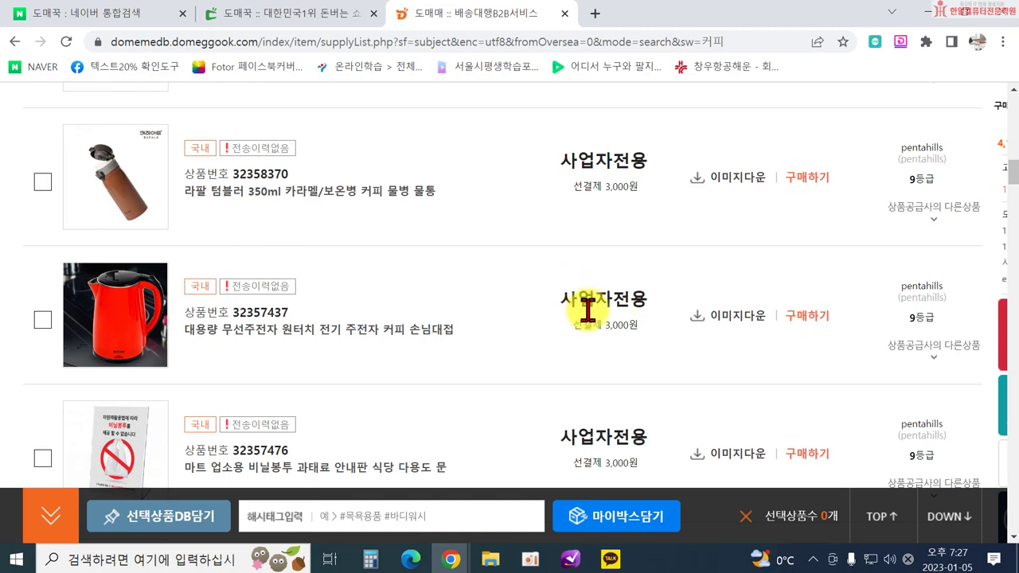
scroll(496, 234, "up", 20)
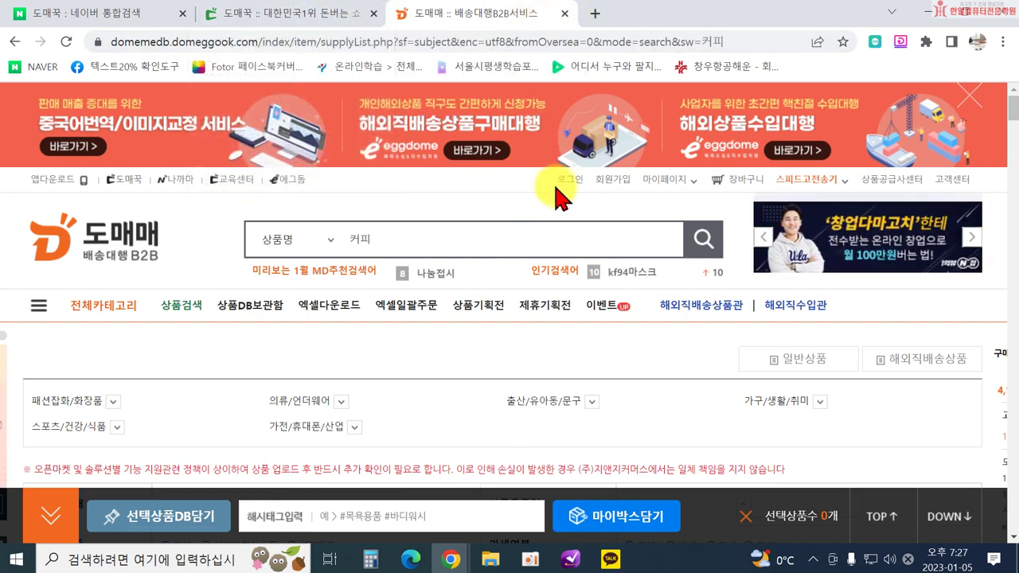
Close the Domemae tab, open Naggama in a new tab, and browse its clearance listings.
left_click(565, 14)
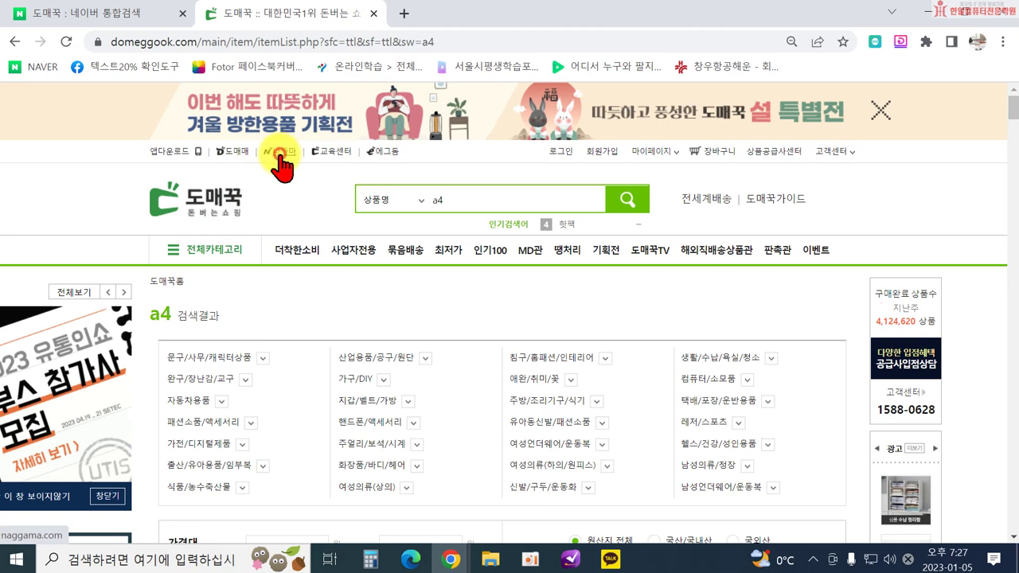
left_click(281, 165)
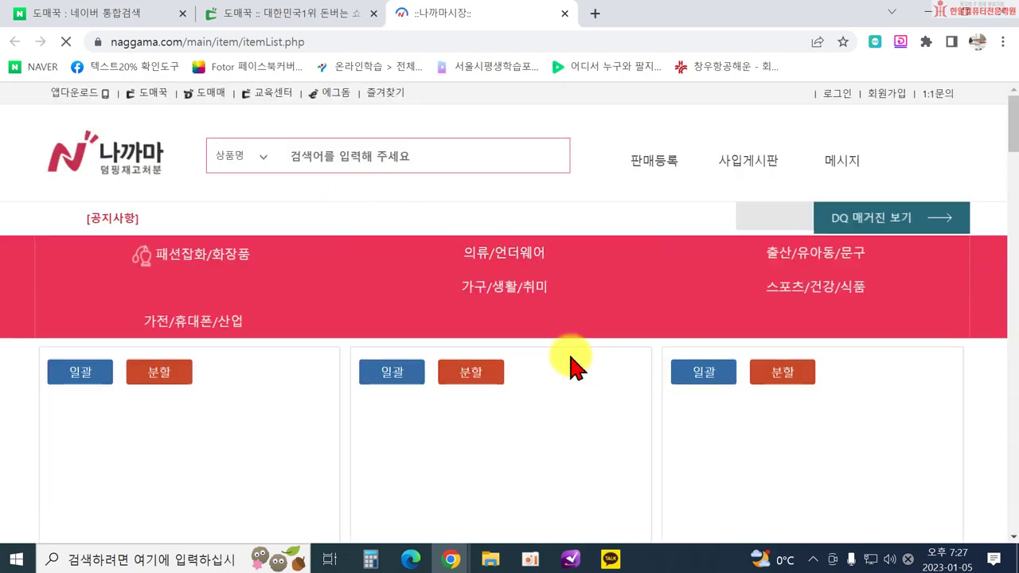
scroll(398, 307, "down", 2)
scroll(398, 310, "down", 2)
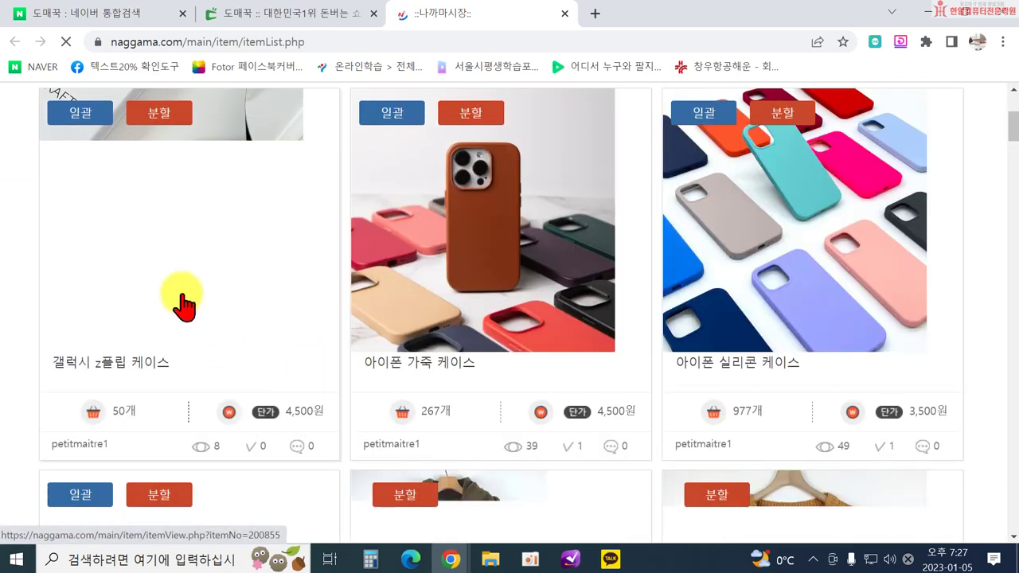
scroll(337, 279, "down", 2)
scroll(616, 253, "down", 5)
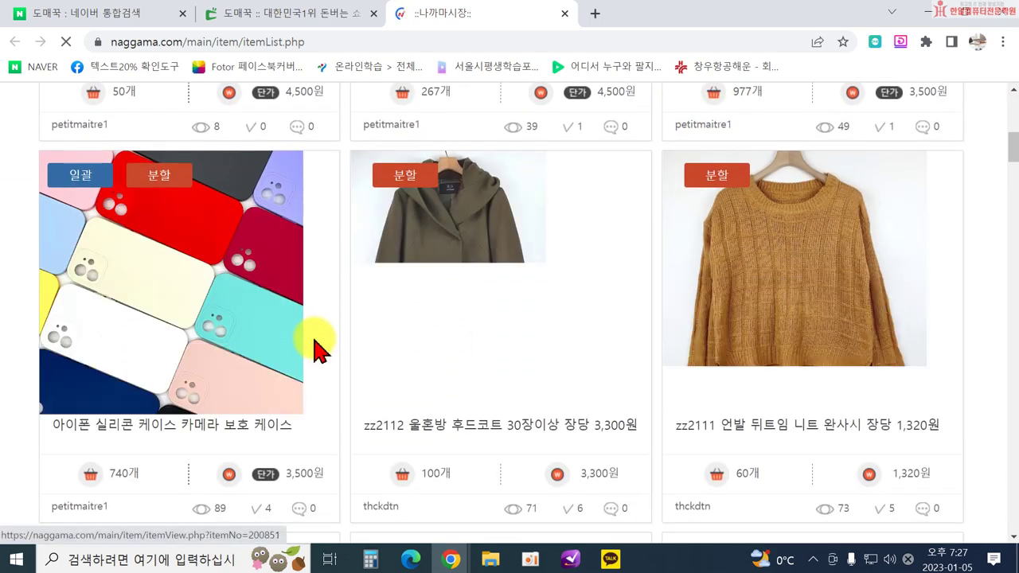
scroll(717, 406, "down", 3)
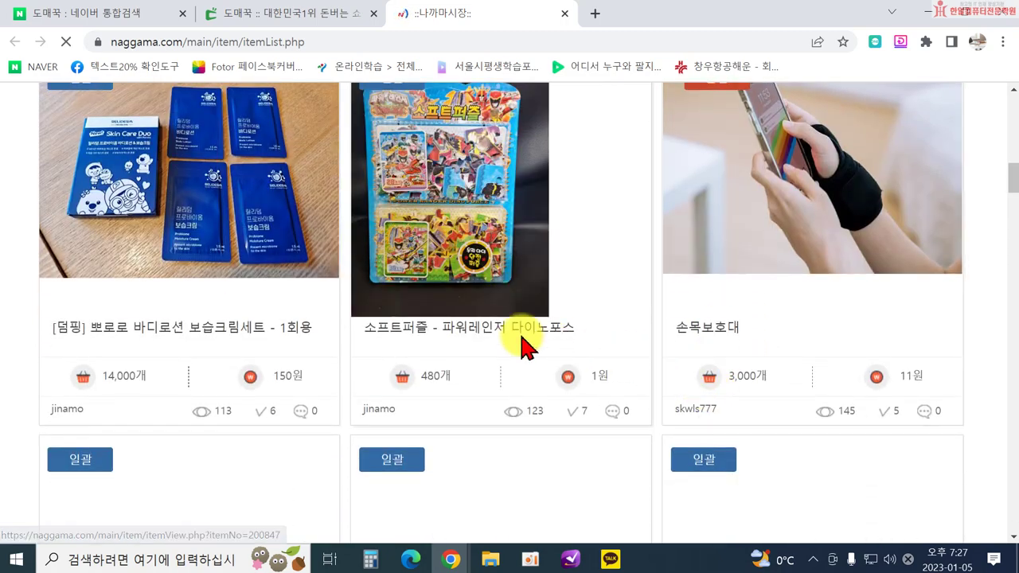
scroll(728, 337, "down", 3)
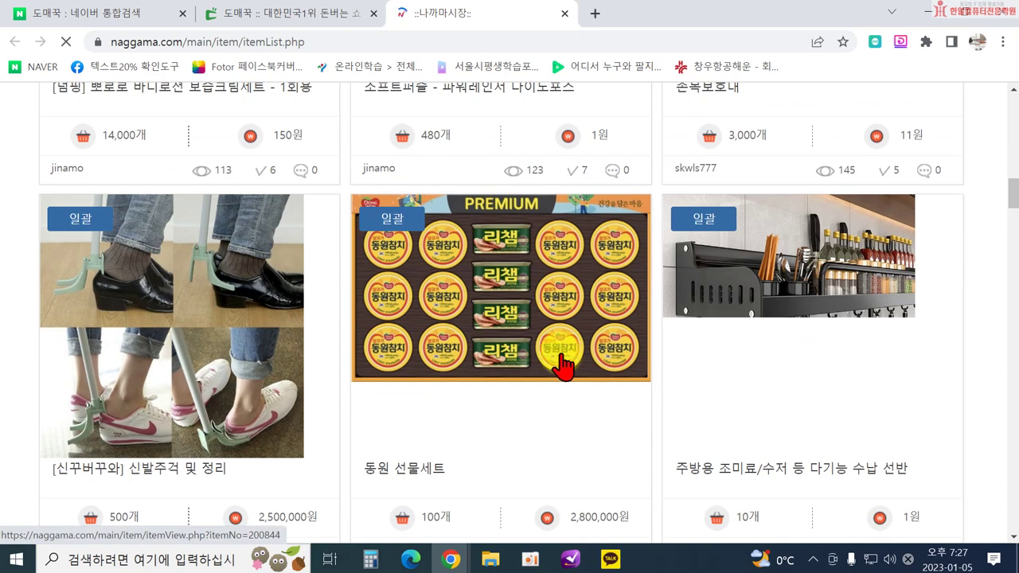
scroll(390, 394, "down", 1)
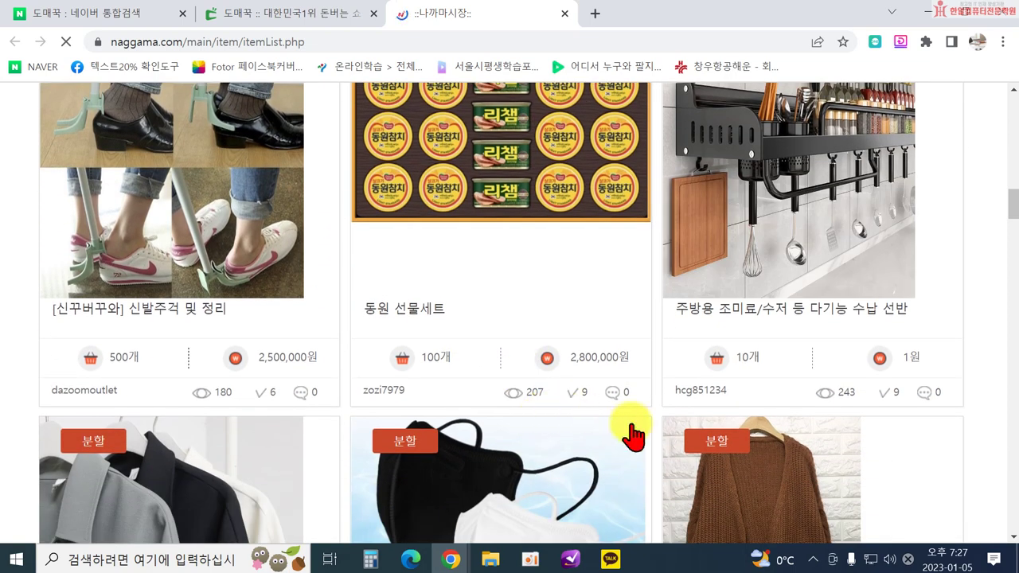
scroll(682, 437, "down", 3)
Finish browsing the Naggama listings, return to the top, and close the Naggama tab.
scroll(442, 422, "down", 4)
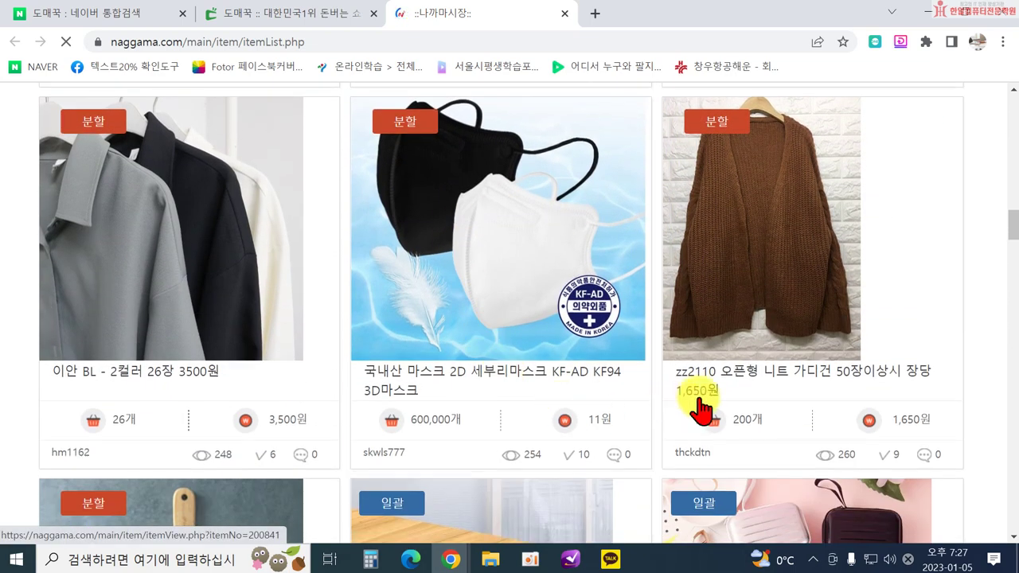
scroll(778, 403, "down", 4)
scroll(442, 358, "down", 6)
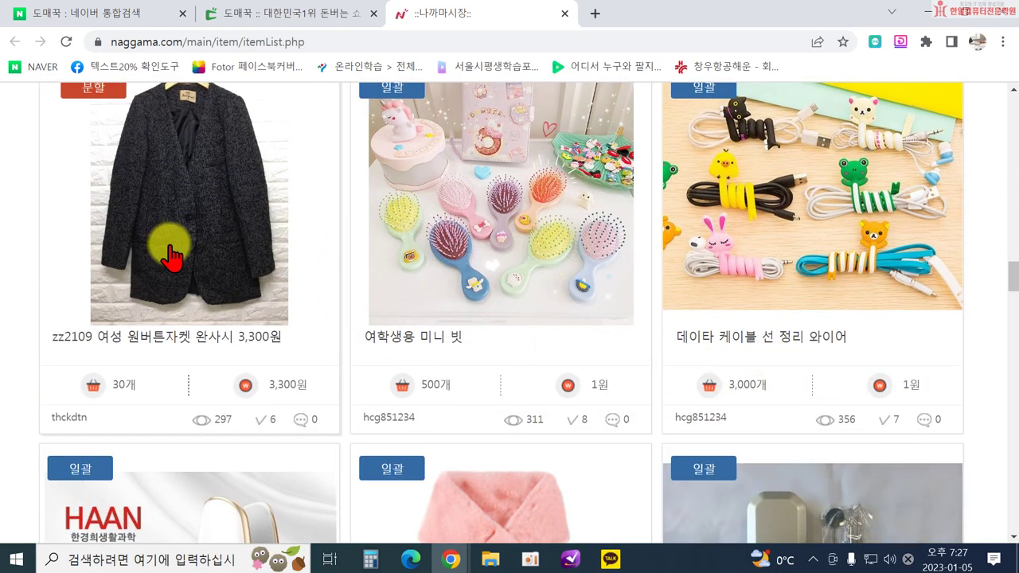
scroll(792, 391, "down", 2)
scroll(725, 408, "down", 2)
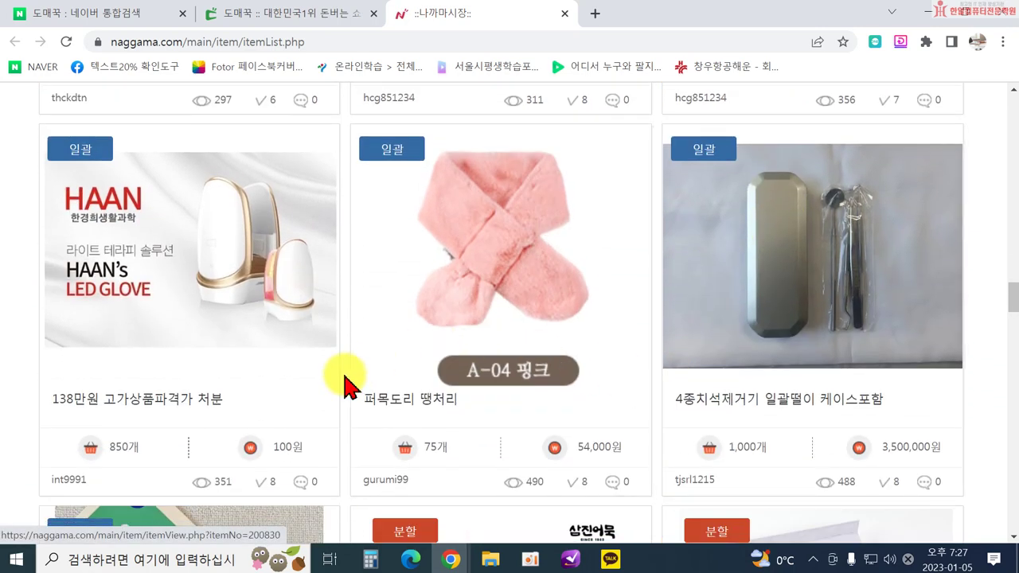
scroll(489, 398, "down", 4)
scroll(243, 387, "up", 6)
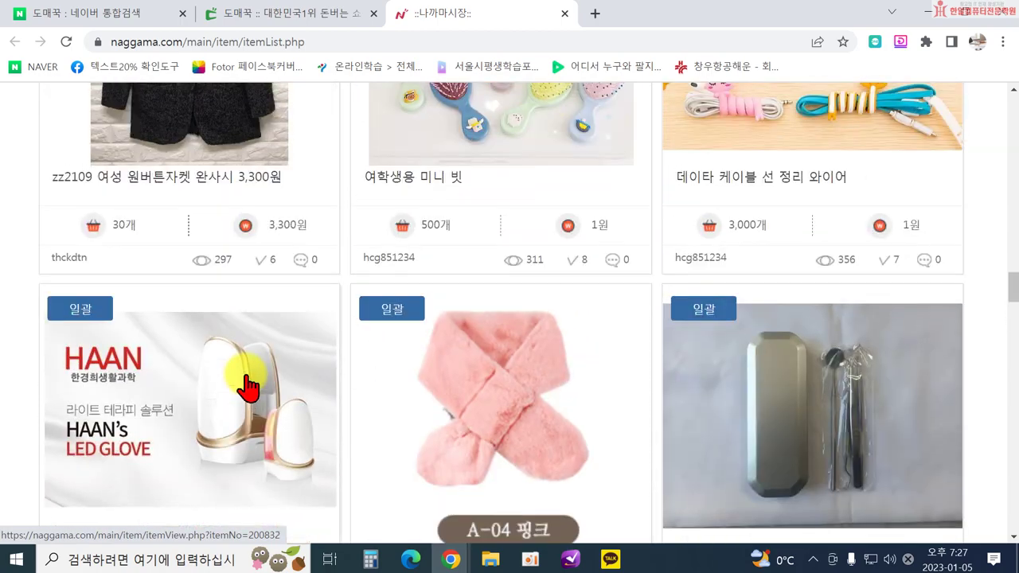
scroll(411, 391, "up", 4)
scroll(846, 478, "up", 20)
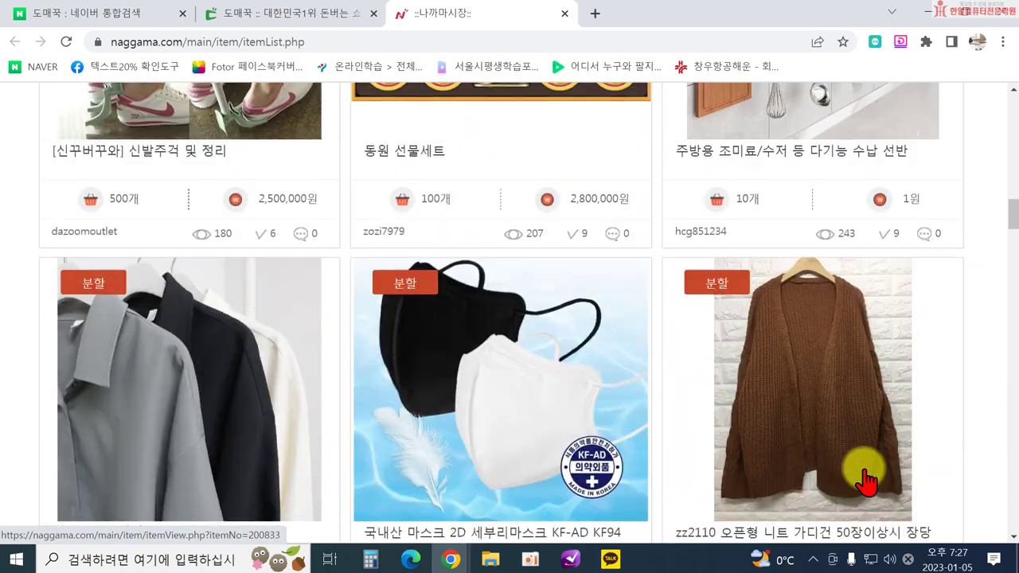
scroll(864, 478, "up", 5)
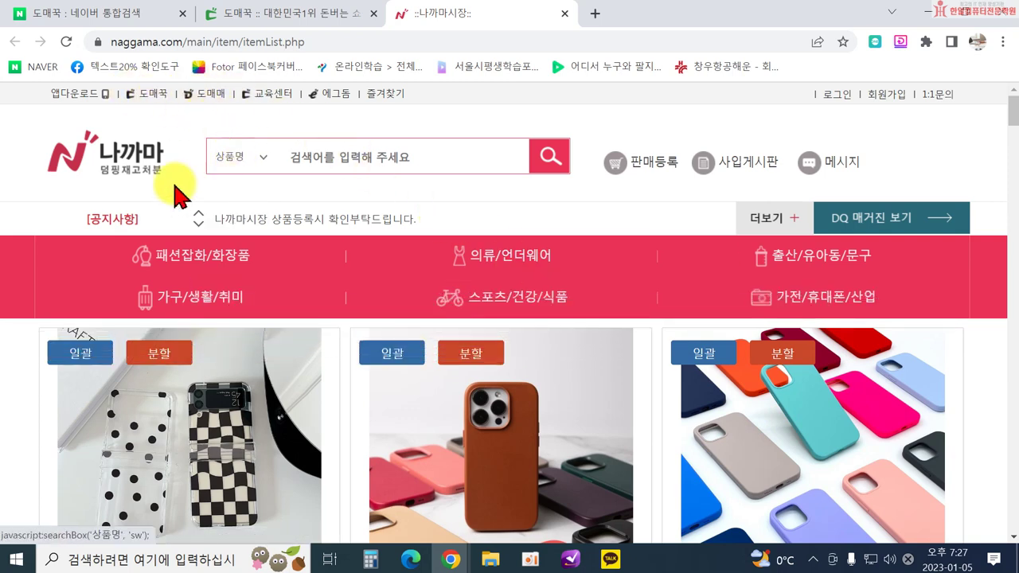
left_click(564, 14)
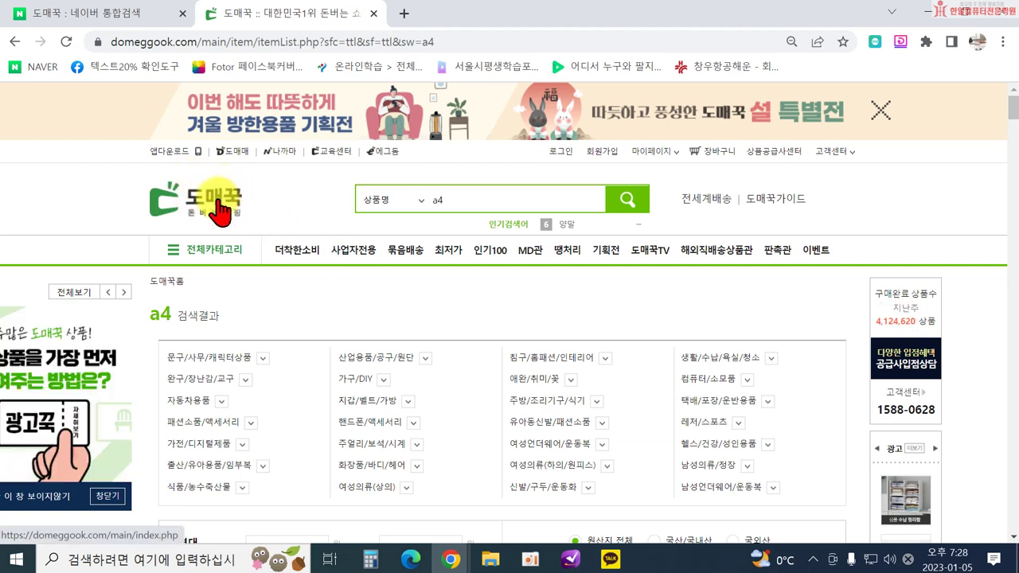
Return to the Domeggook home page via the logo and flip the main banner forward and back.
left_click(218, 205)
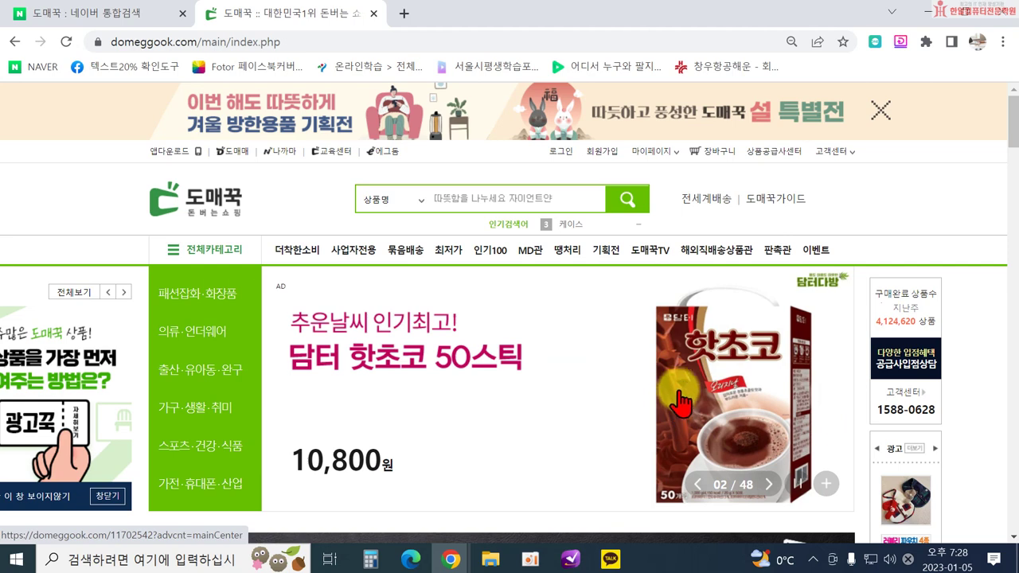
left_click(769, 486)
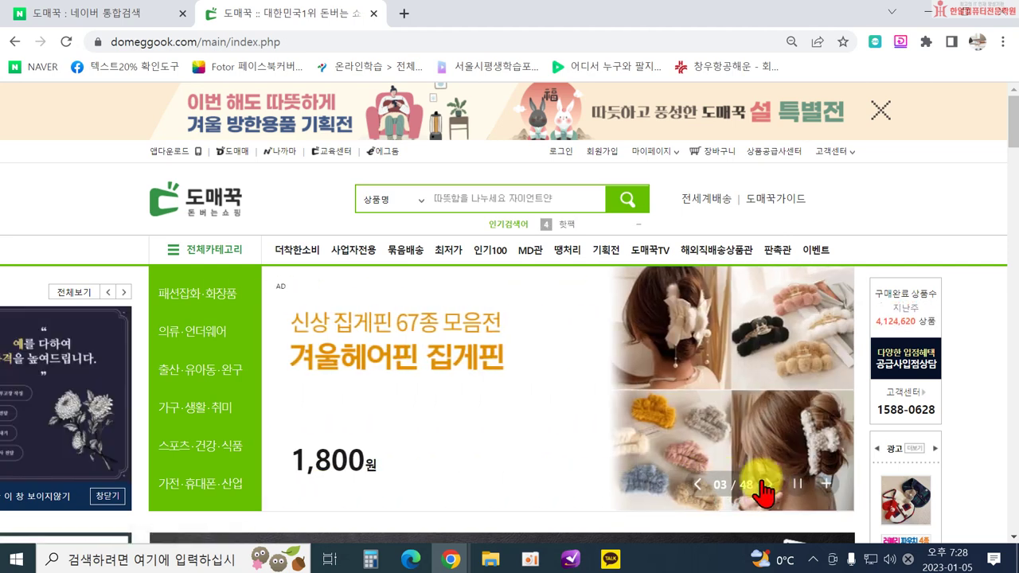
left_click(697, 485)
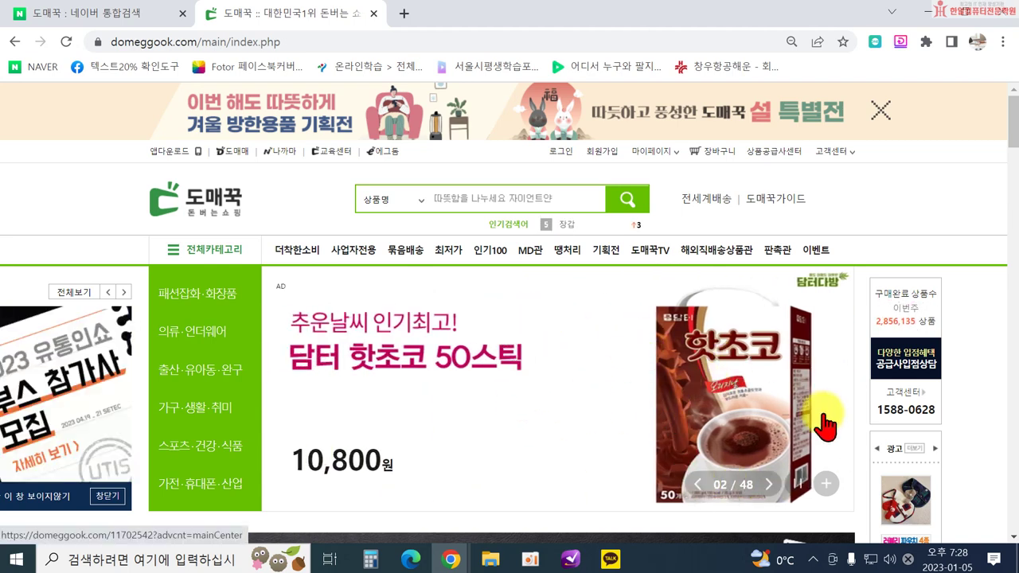
In a new tab, go to NAVER and search for 아이템스카우트.
left_click(404, 15)
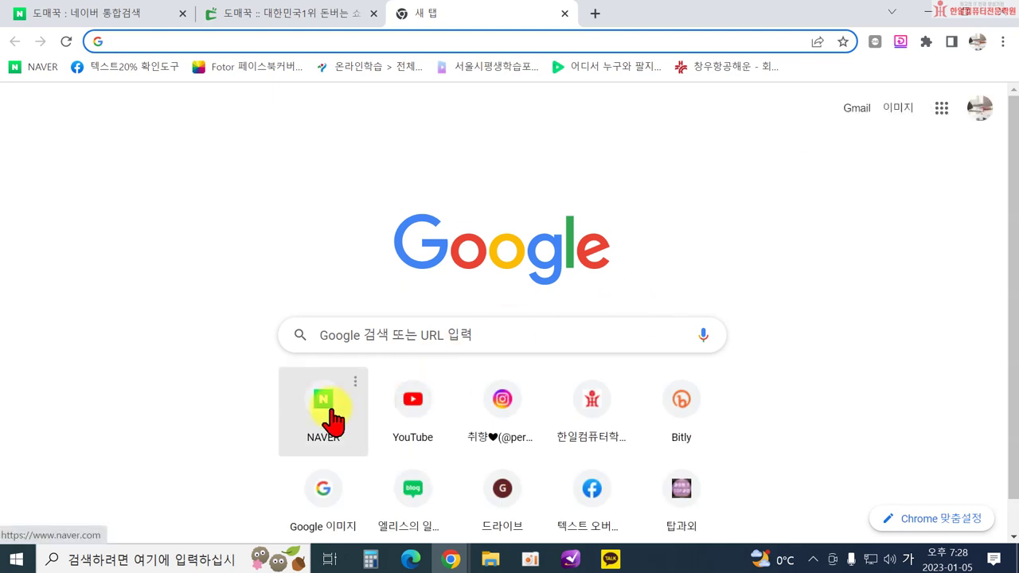
left_click(331, 410)
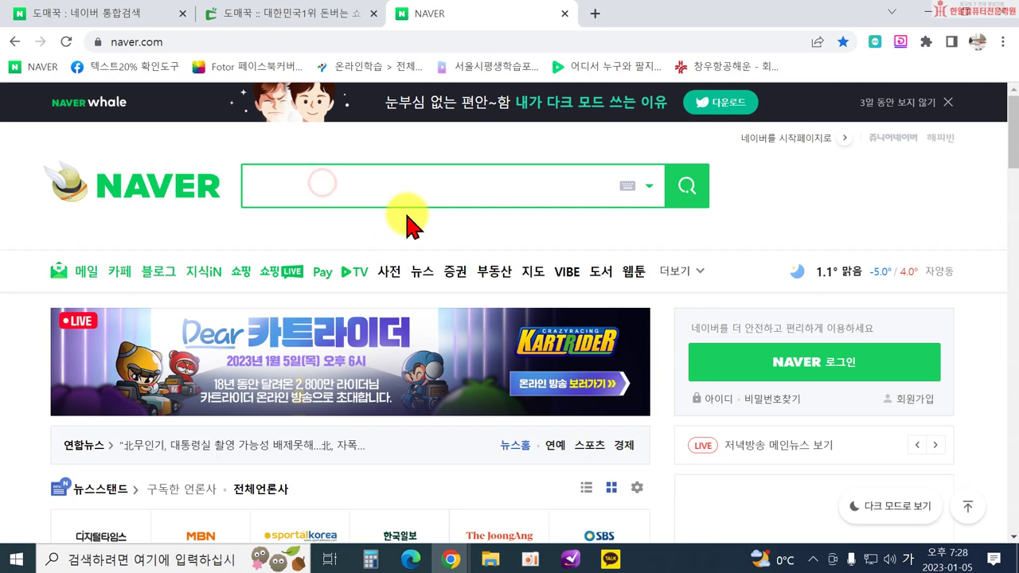
type("아이")
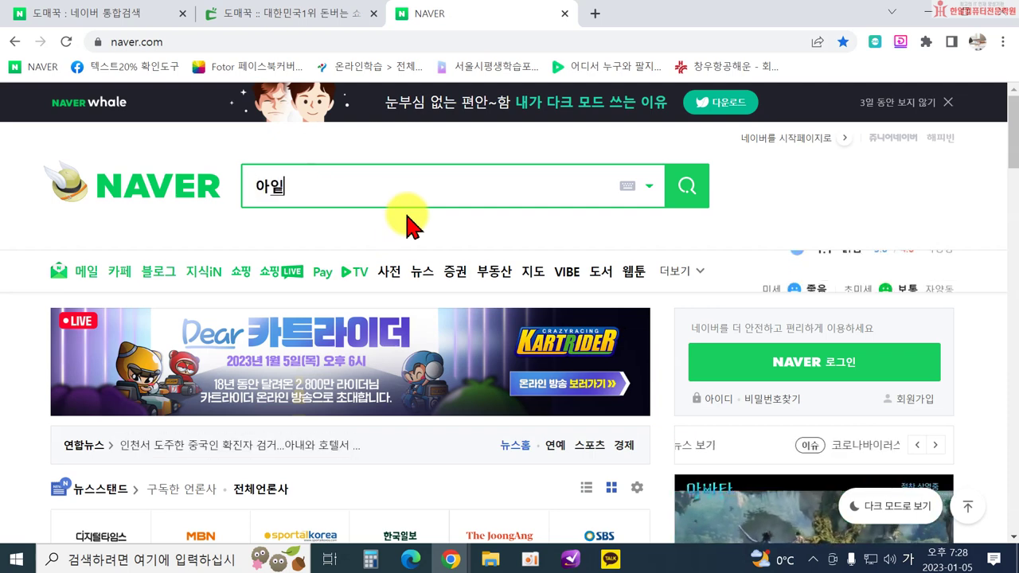
type("템스ㅌ")
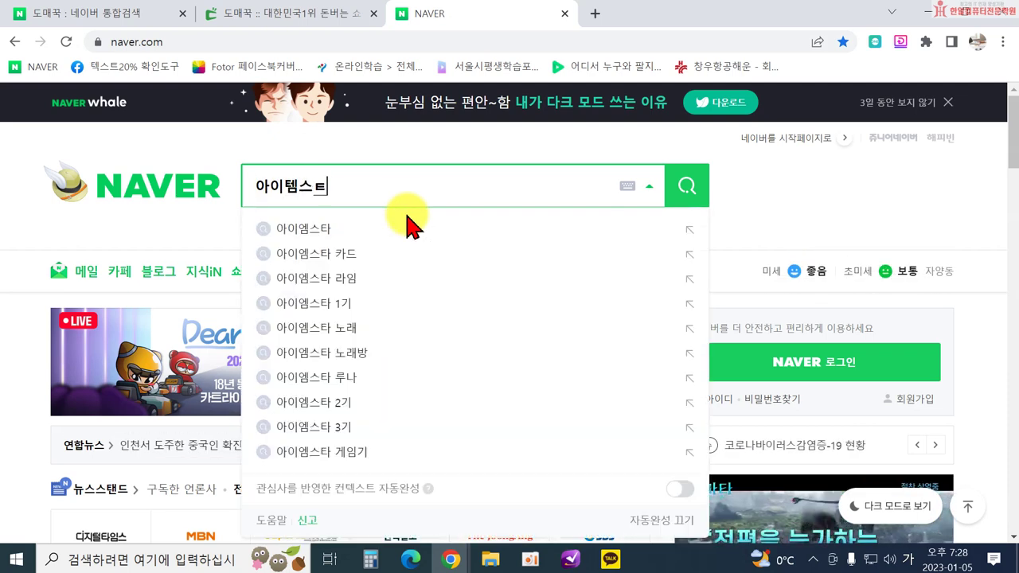
key("BackSpace")
type("카우트")
key("Return")
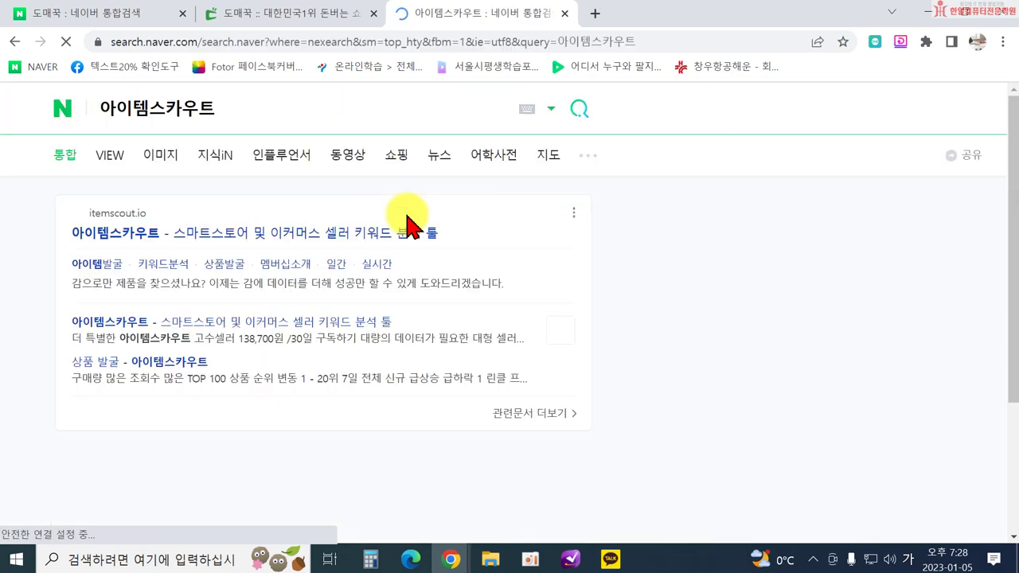
Open itemscout.io, dismiss the update notice and tutorial popup, and browse the 일간 트렌드 keyword lists.
left_click(144, 235)
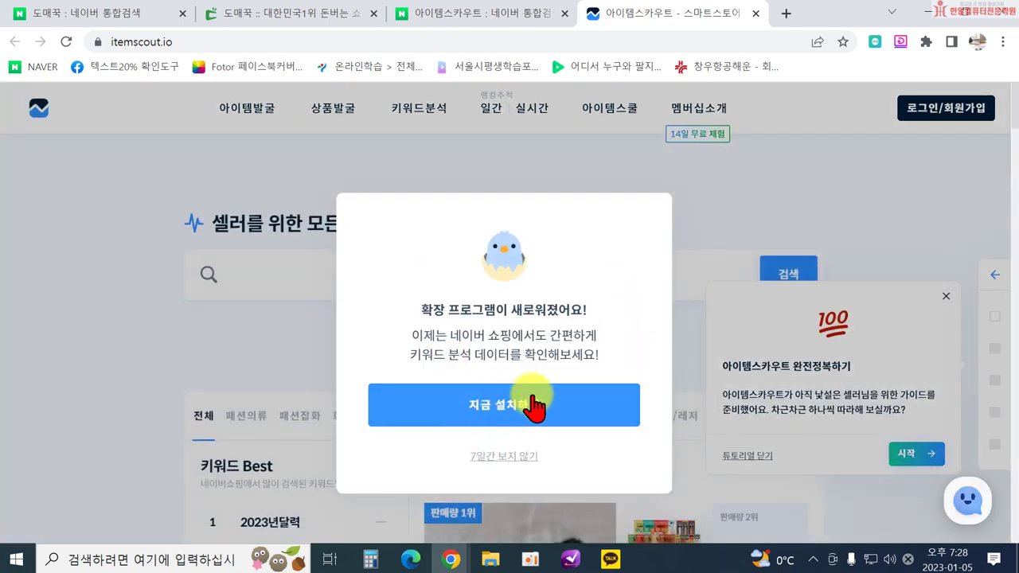
left_click(275, 350)
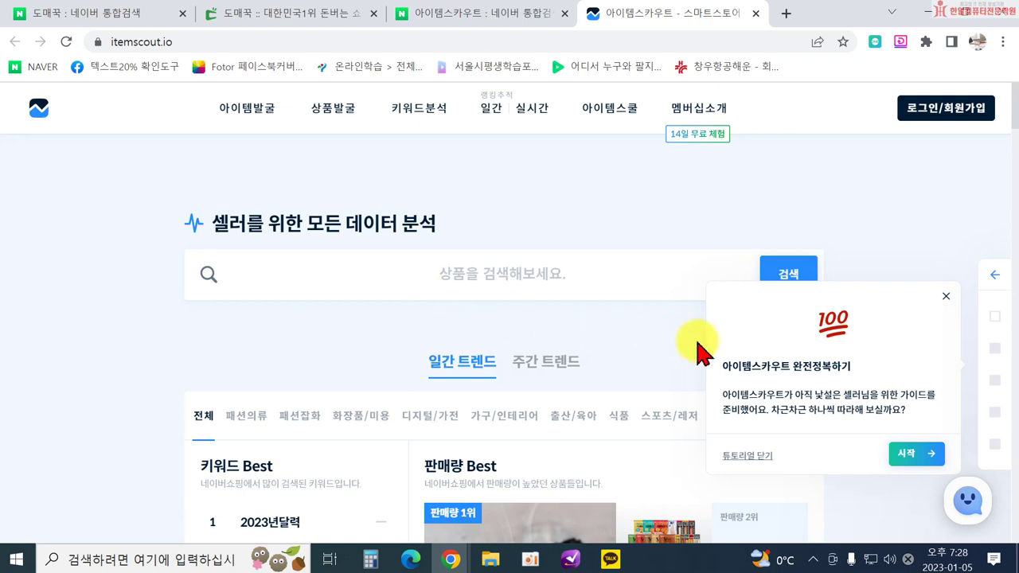
left_click(946, 297)
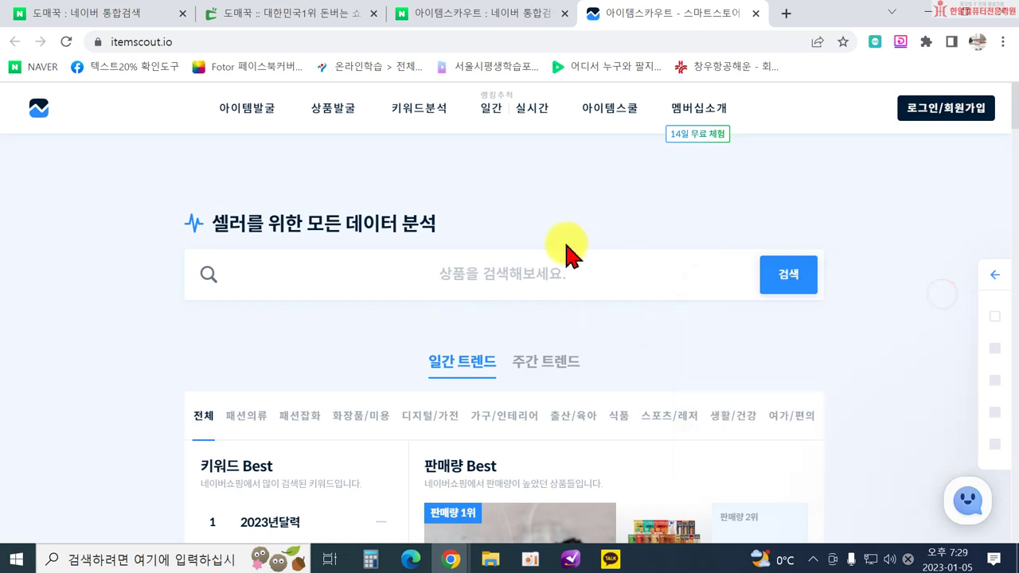
scroll(522, 274, "down", 2)
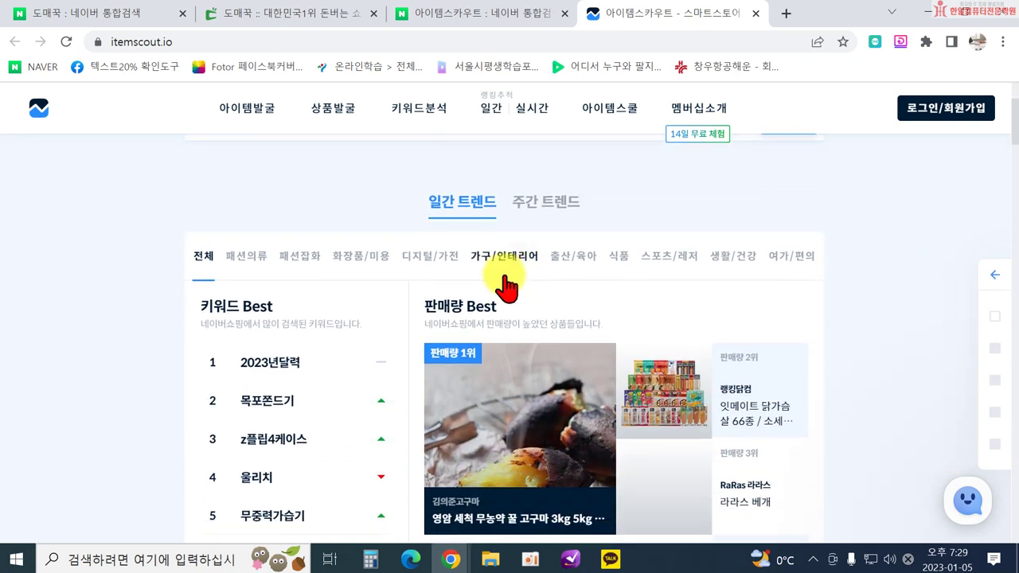
scroll(506, 287, "down", 1)
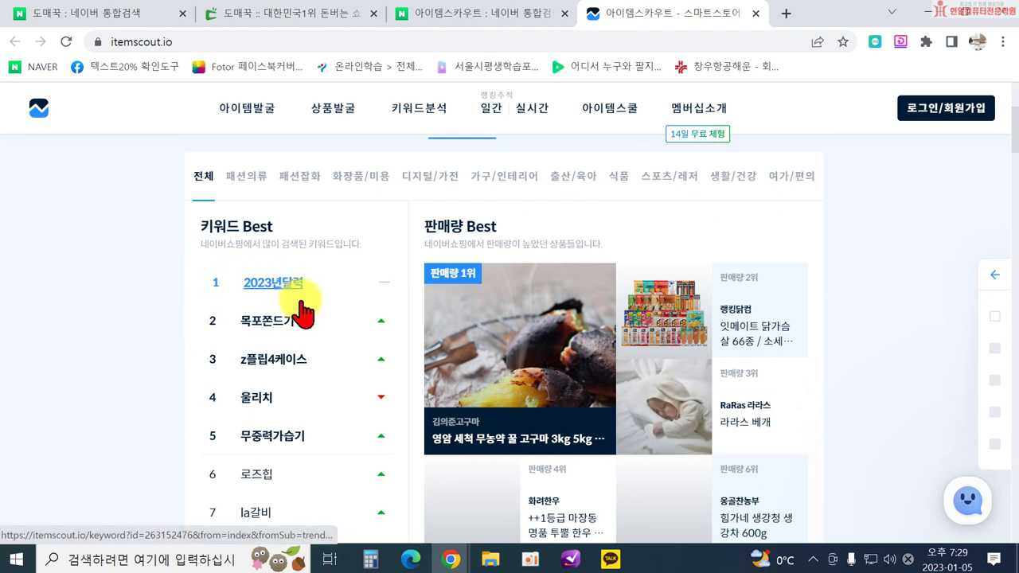
scroll(302, 390, "up", 1)
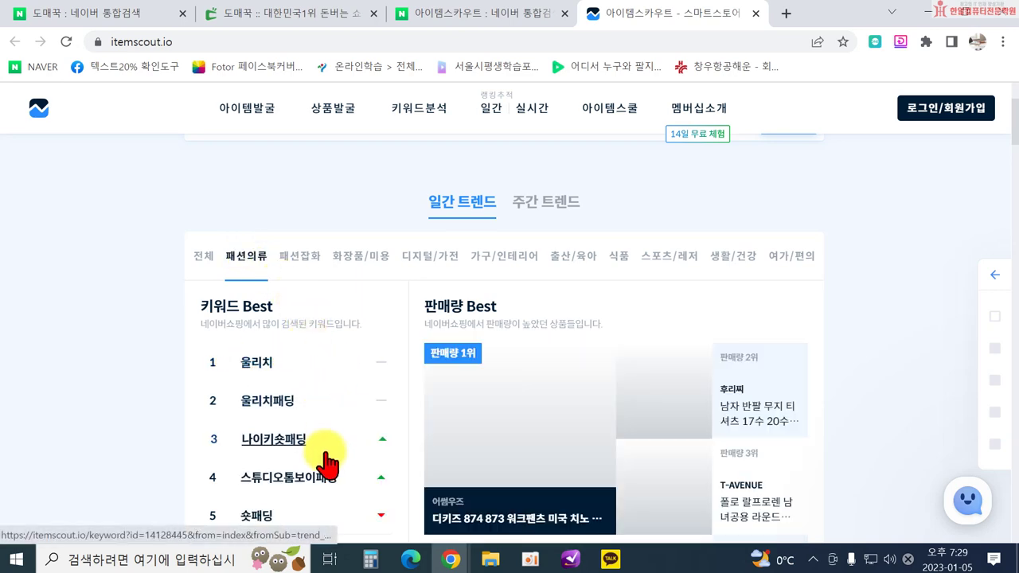
scroll(322, 474, "down", 2)
scroll(271, 414, "down", 2)
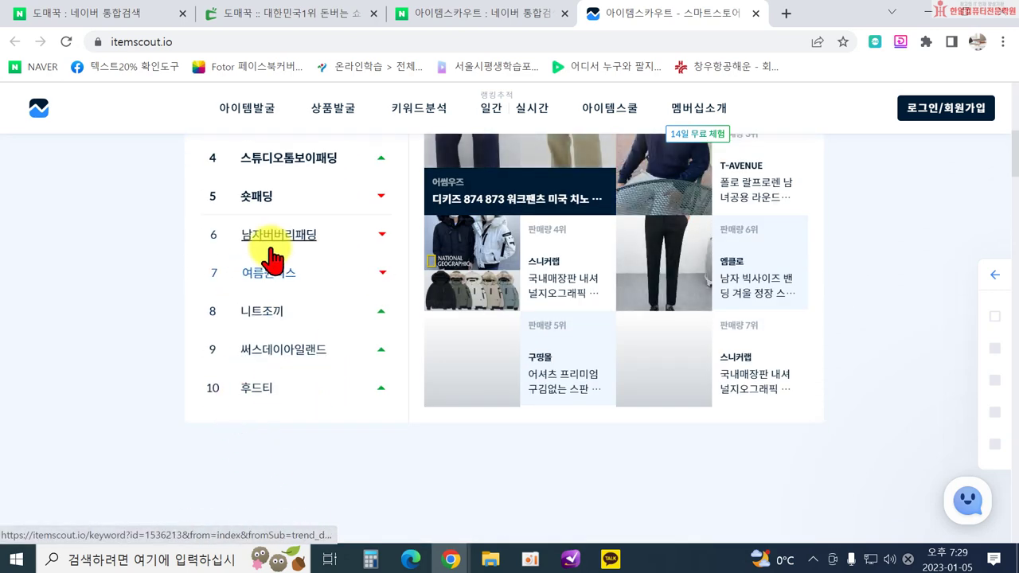
scroll(327, 286, "up", 4)
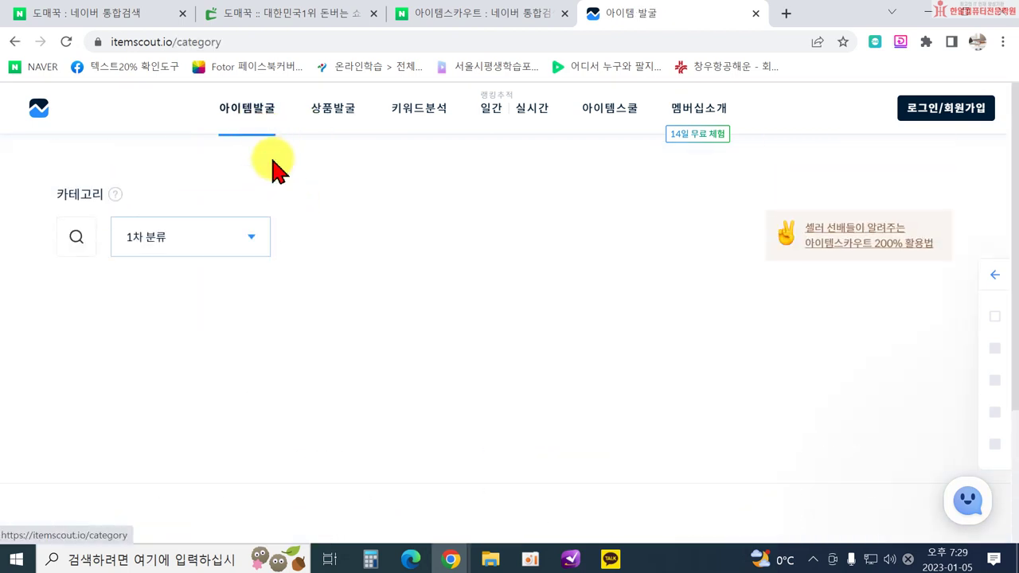
Set 1차 분류 to 패션잡화 and 2차 분류 to 패션소품 on the 아이템발굴 page.
left_click(206, 239)
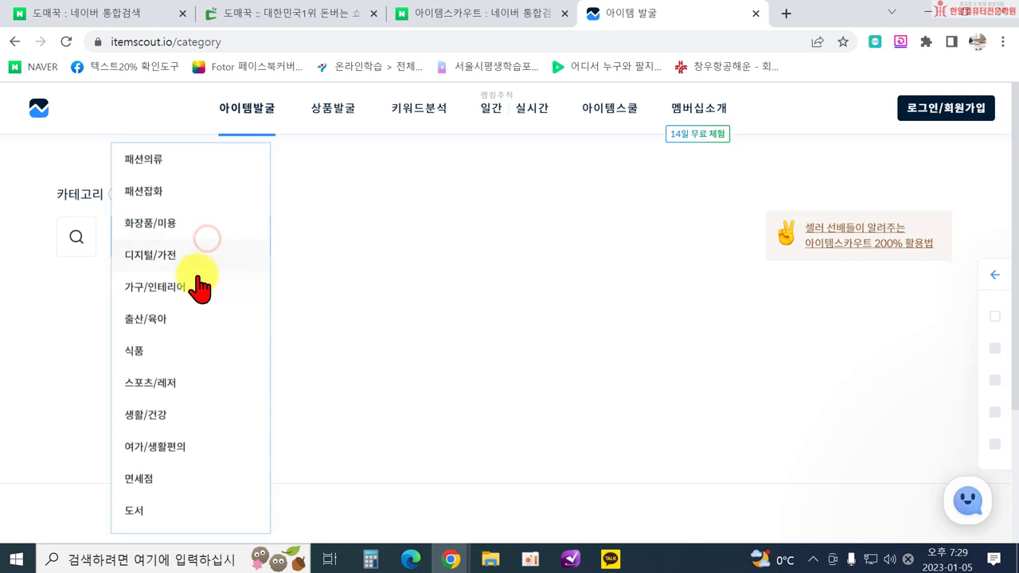
left_click(174, 205)
left_click(345, 232)
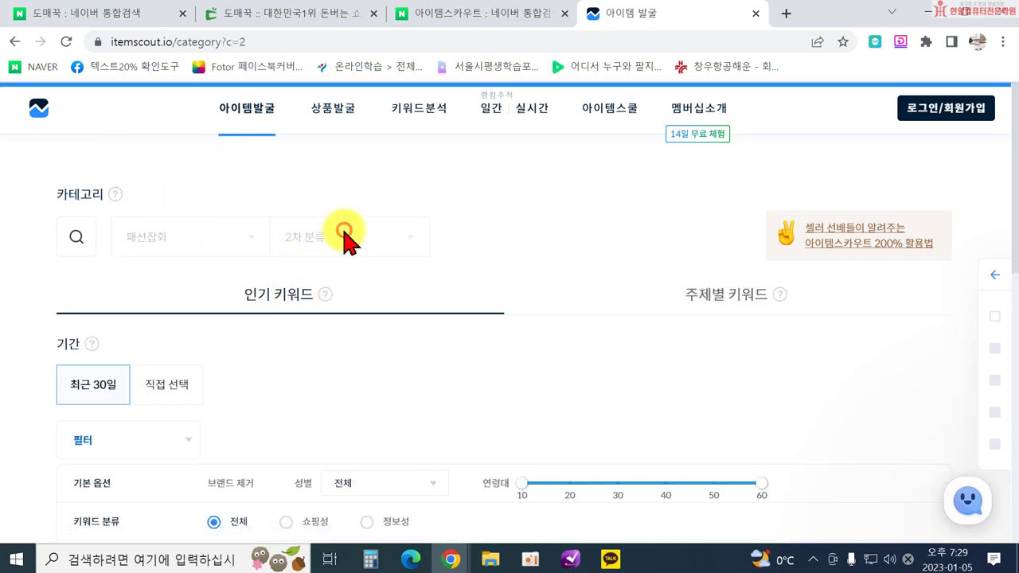
left_click(394, 241)
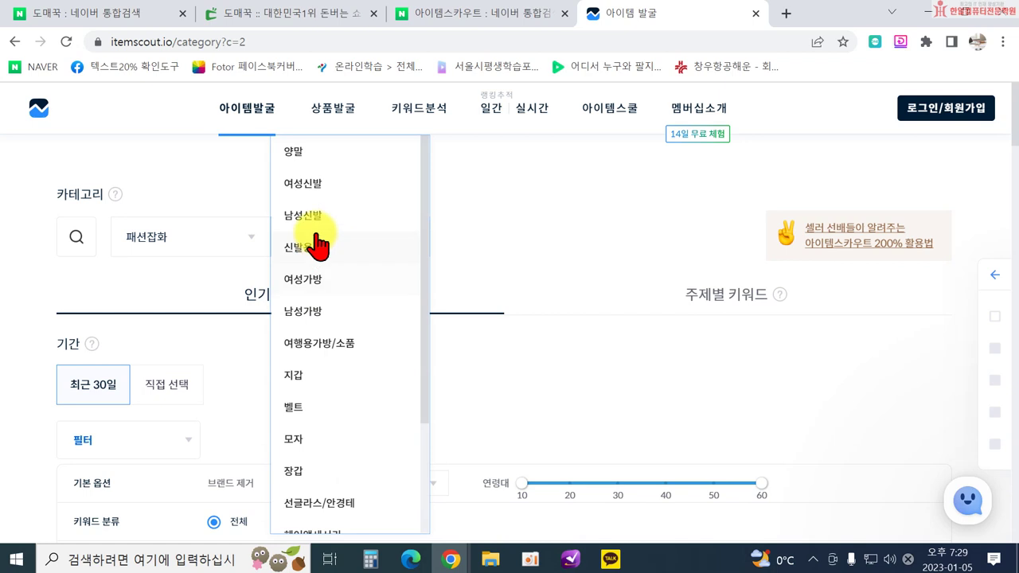
scroll(341, 337, "down", 3)
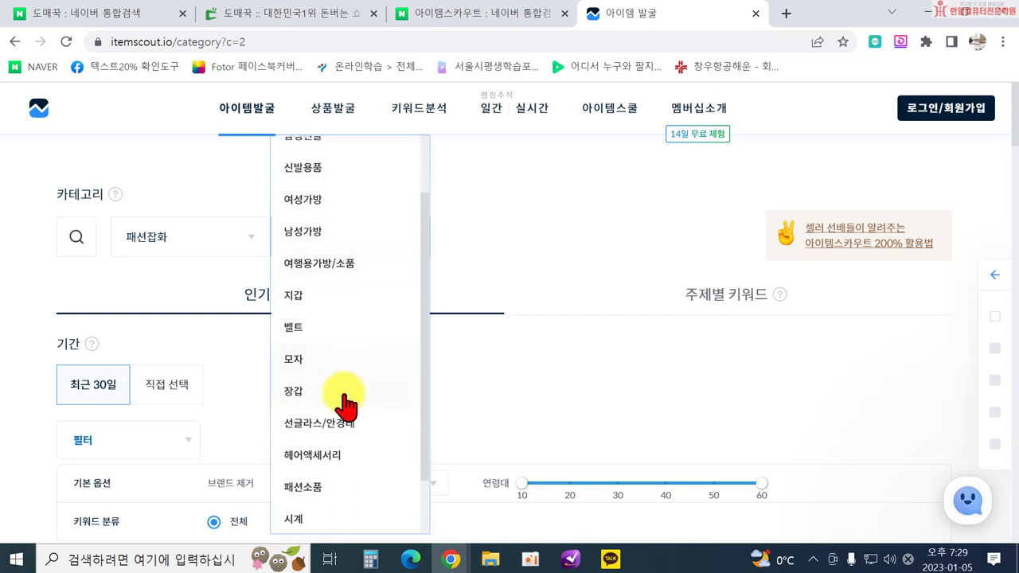
left_click(333, 414)
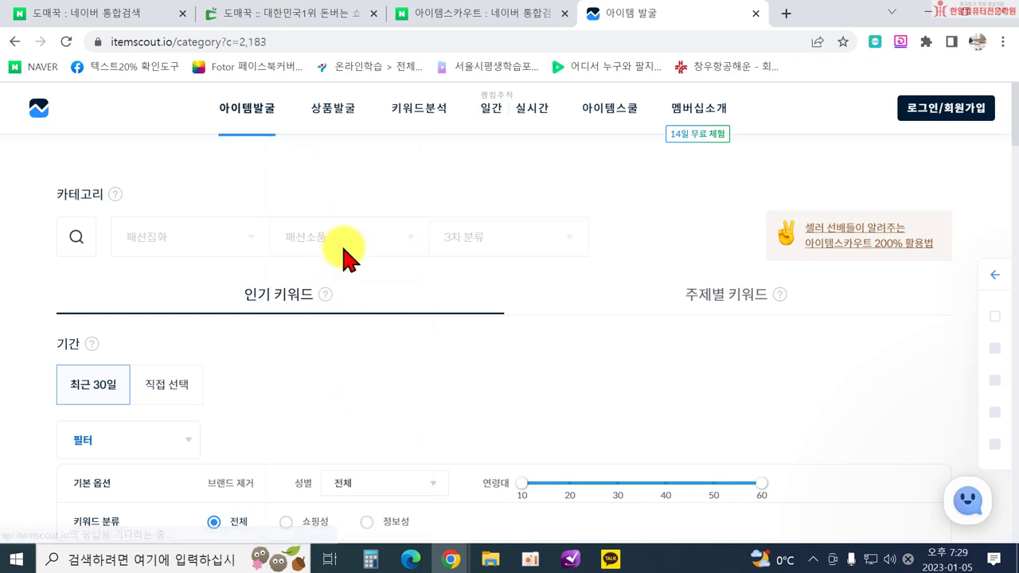
Scroll through the 패션소품 keyword table led by 목도리 and 머플러.
scroll(390, 299, "down", 2)
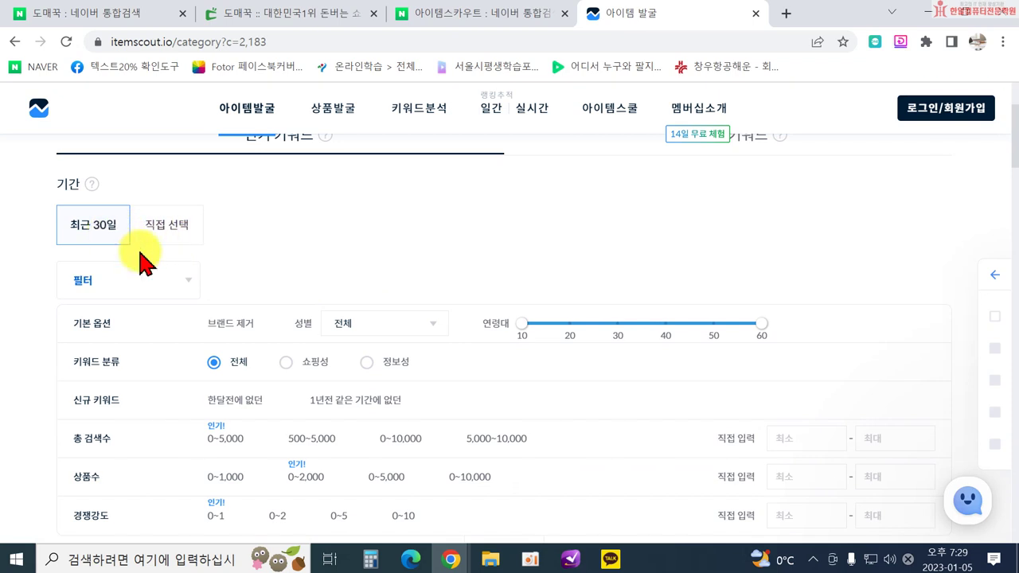
scroll(141, 254, "down", 2)
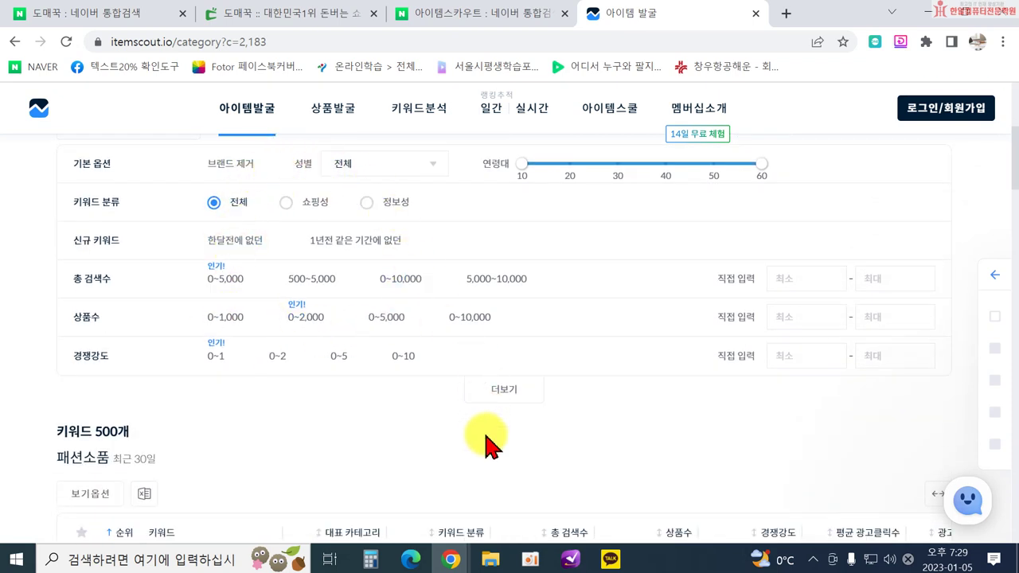
scroll(498, 398, "down", 4)
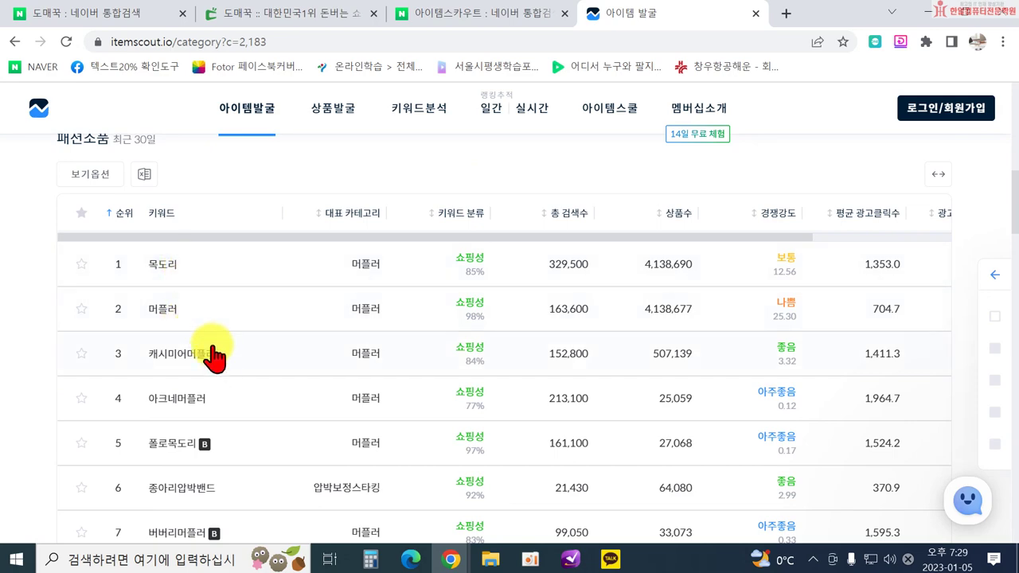
scroll(302, 495, "down", 3)
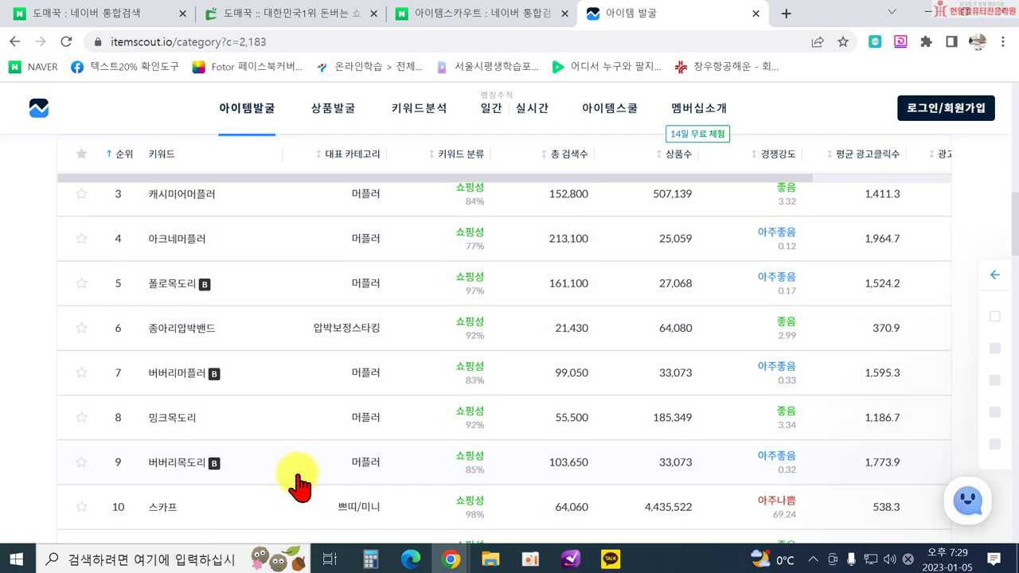
scroll(291, 472, "up", 3)
scroll(177, 284, "up", 2)
scroll(326, 427, "down", 4)
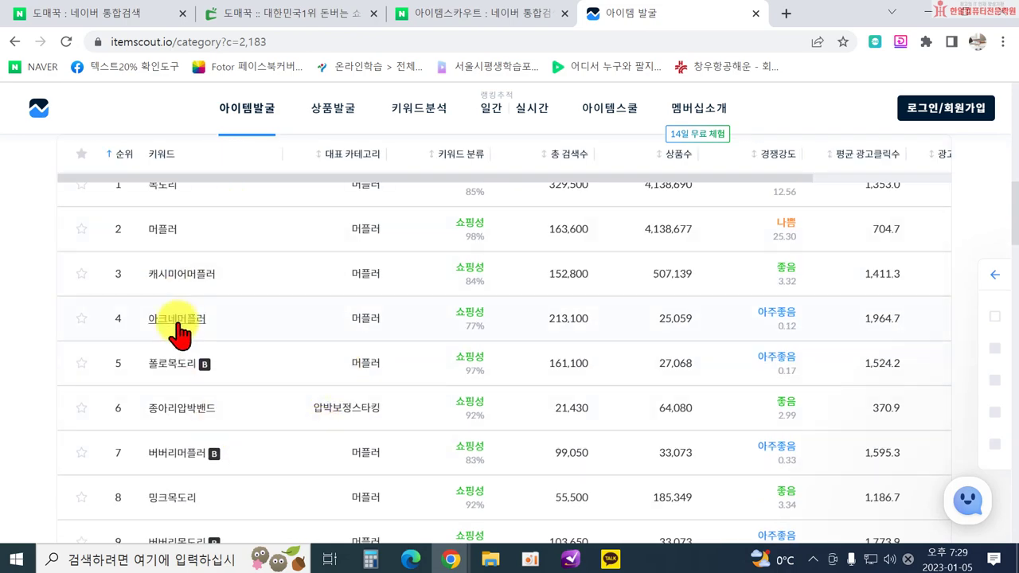
scroll(162, 421, "up", 3)
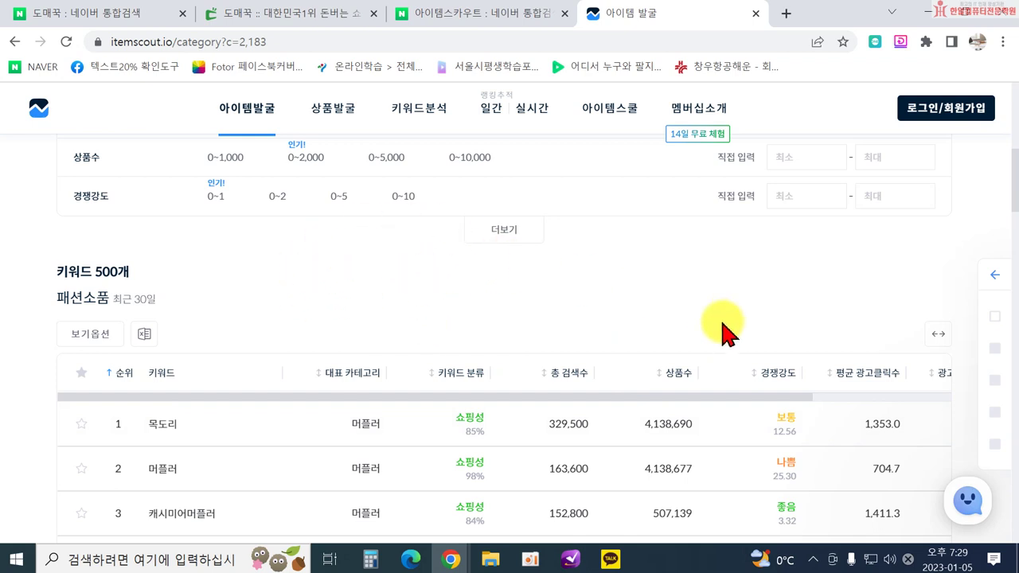
Close the 아이템 발굴 tab and the Naver tab to land on the 도매꾹 main page.
left_click(756, 14)
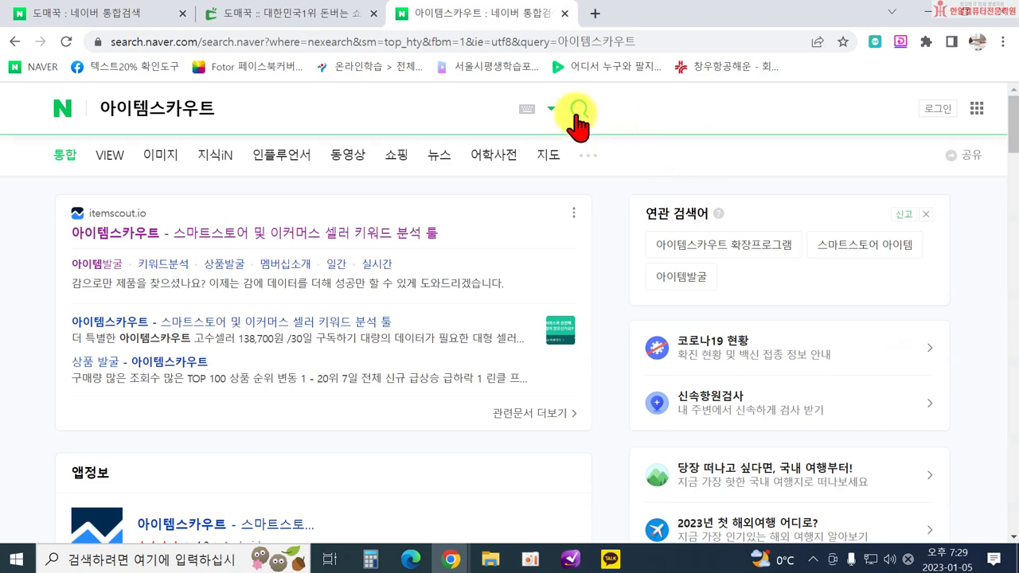
left_click(565, 13)
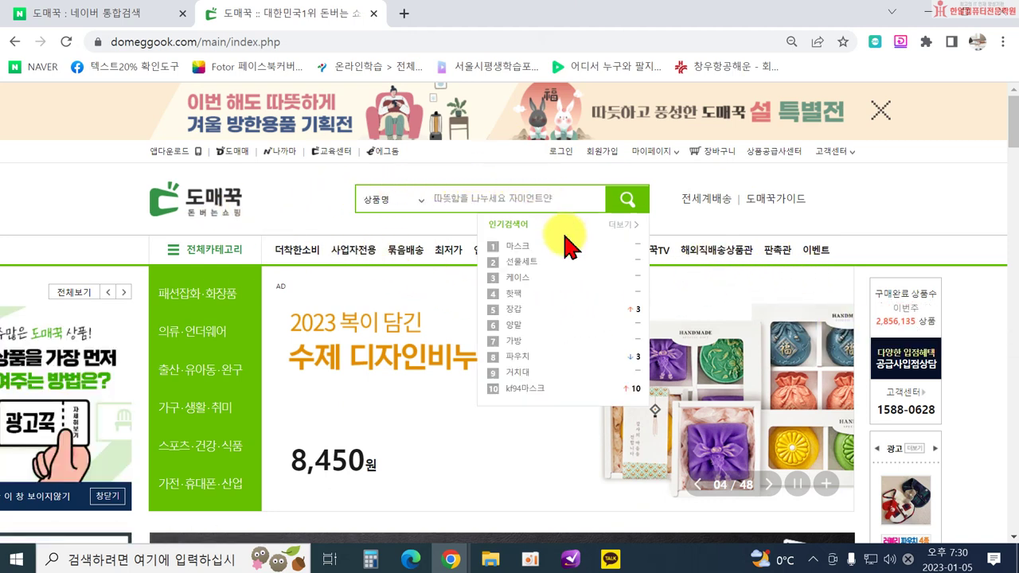
mouse_move(567, 230)
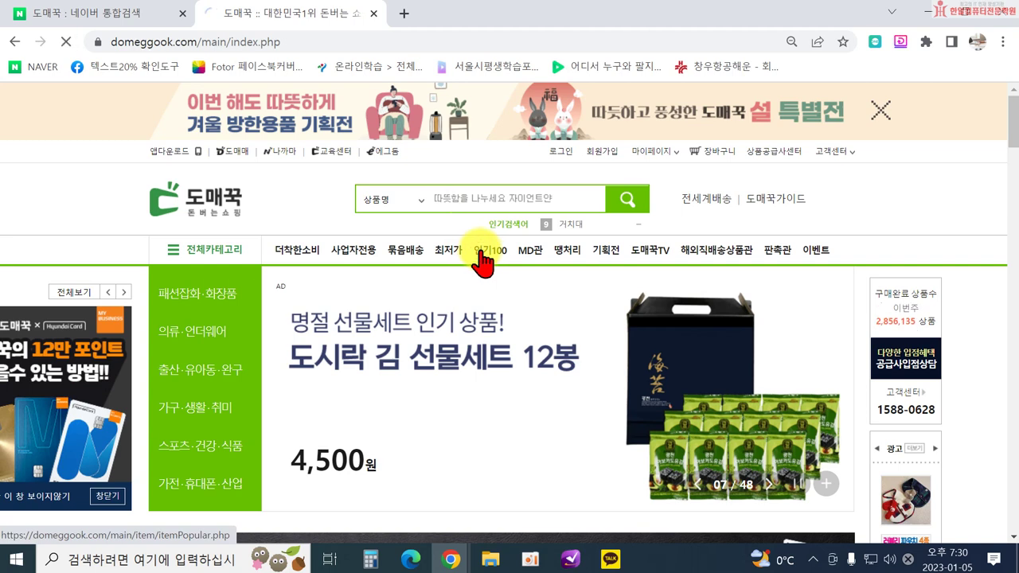
Scroll the 인기상품 100 list back to ranks 16–25, showing the rank-18 420원 hot pack.
scroll(482, 249, "down", 2)
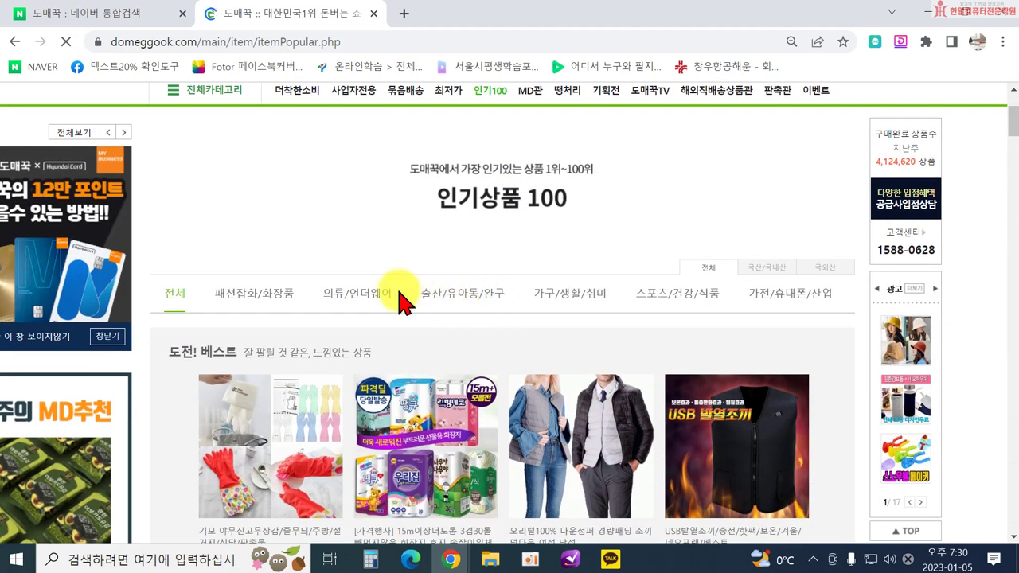
scroll(485, 283, "down", 3)
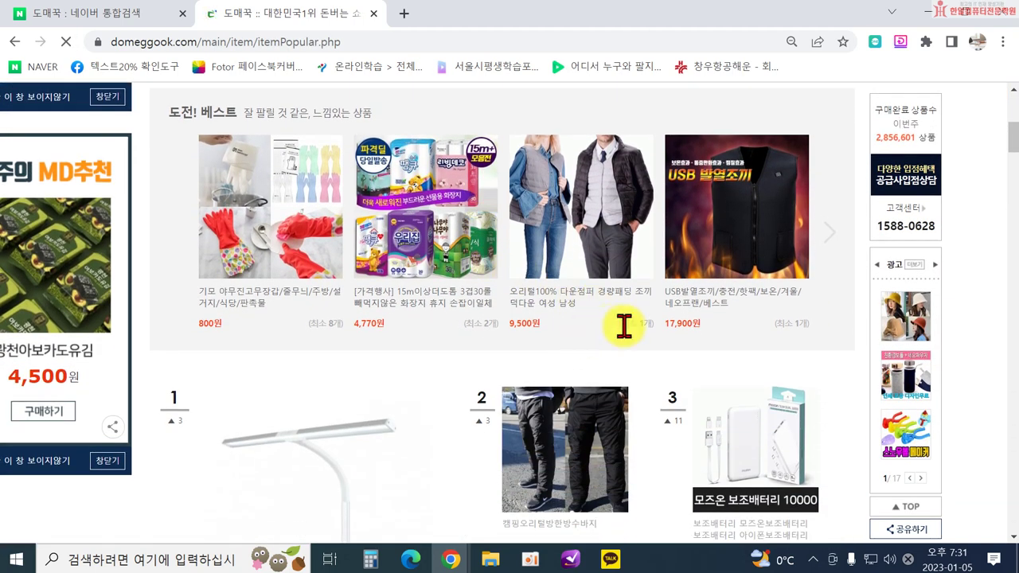
scroll(776, 326, "down", 2)
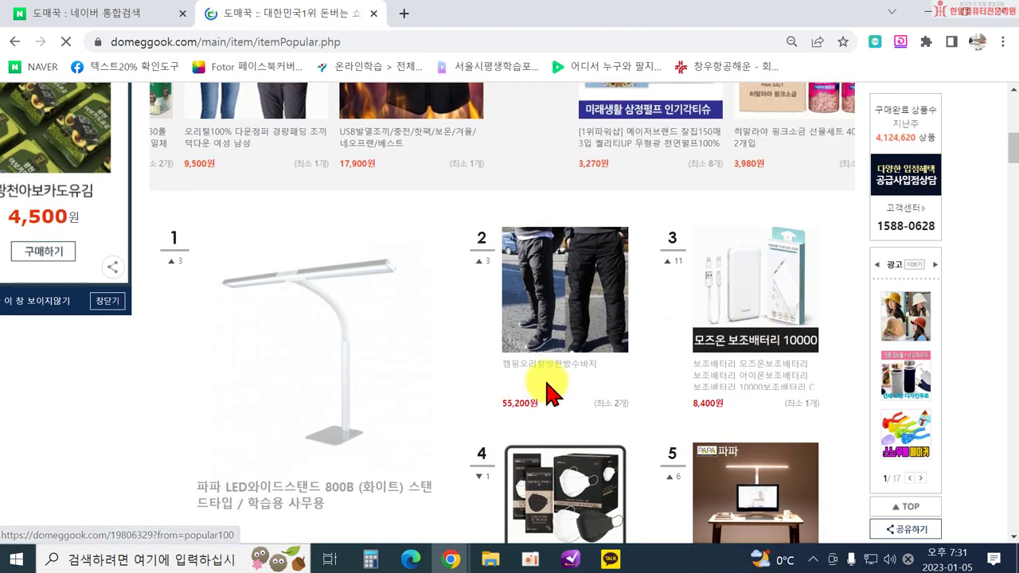
scroll(644, 409, "down", 1)
scroll(586, 375, "down", 2)
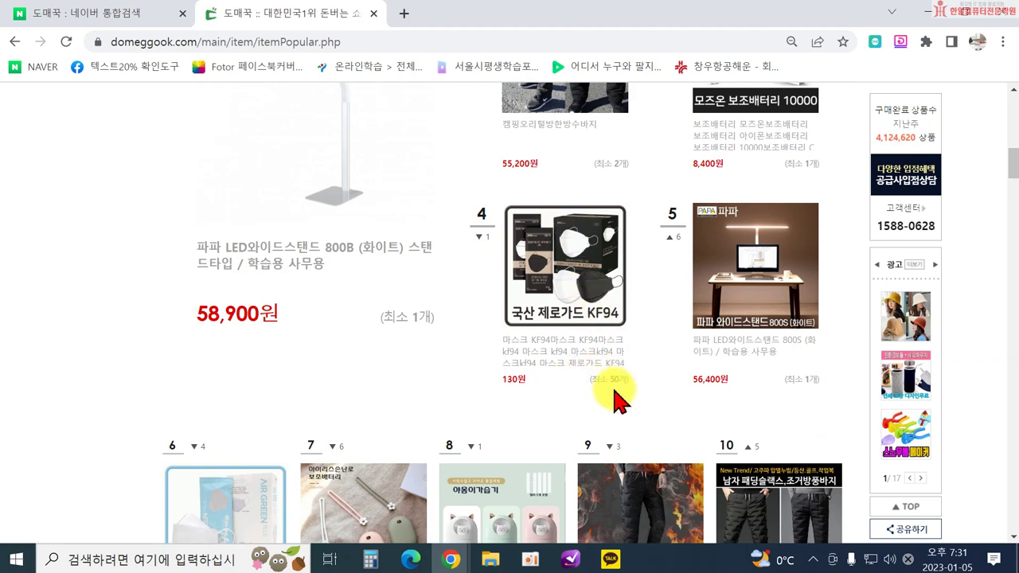
scroll(563, 295, "up", 3)
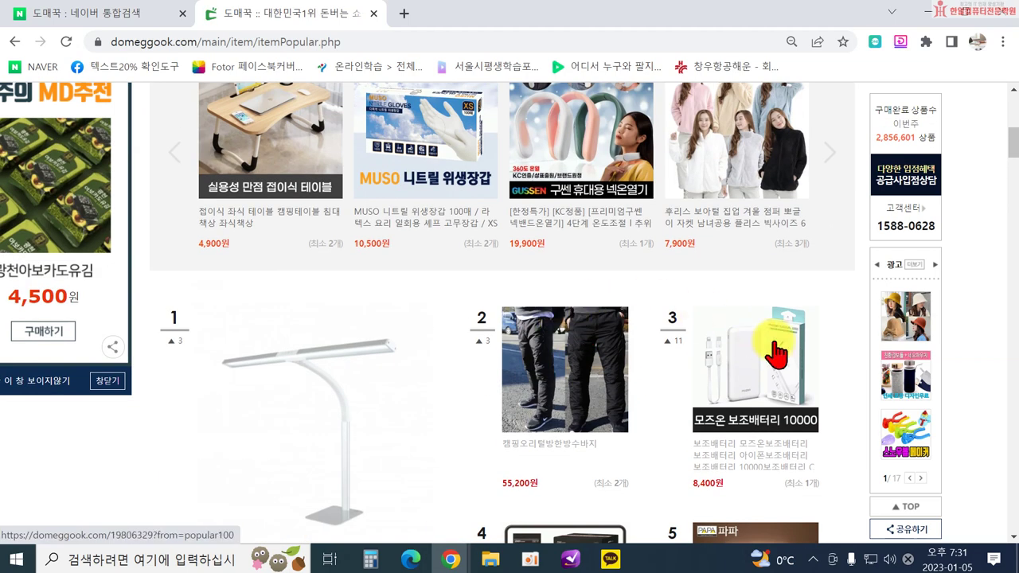
scroll(641, 318, "up", 2)
scroll(557, 371, "down", 1)
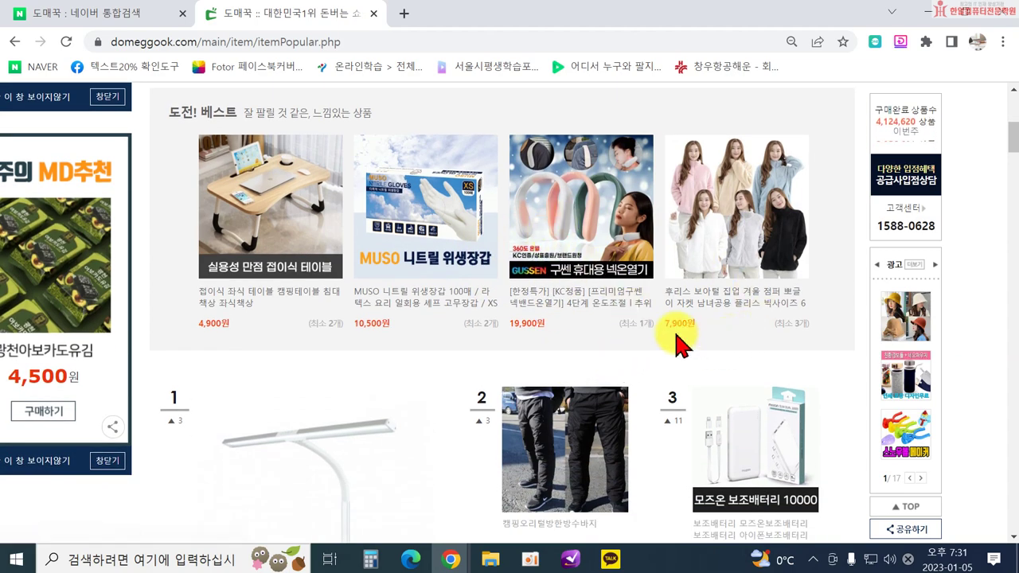
scroll(669, 334, "down", 3)
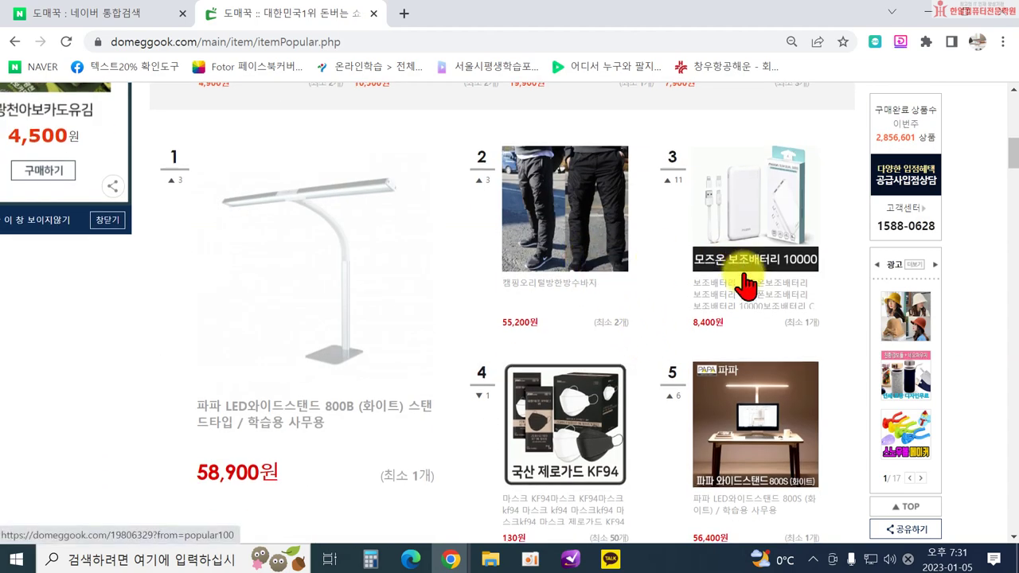
scroll(693, 318, "down", 6)
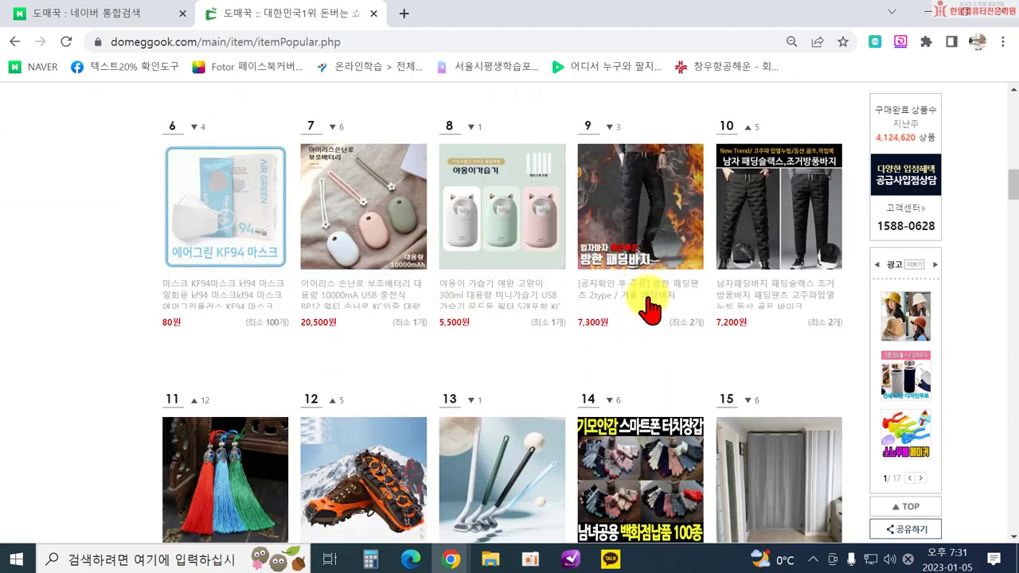
scroll(477, 364, "down", 5)
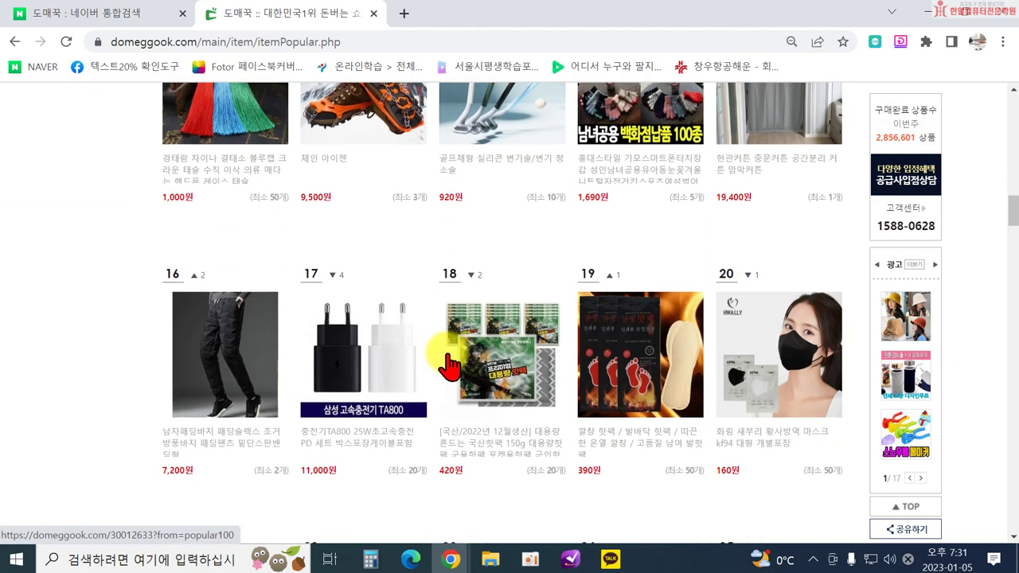
scroll(477, 334, "down", 3)
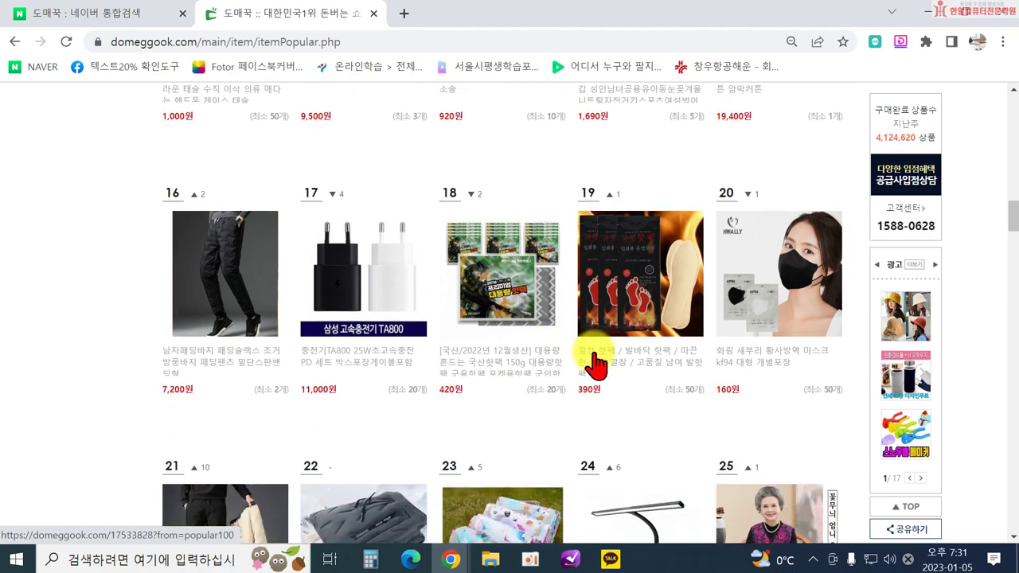
scroll(557, 302, "down", 1)
scroll(550, 314, "down", 6)
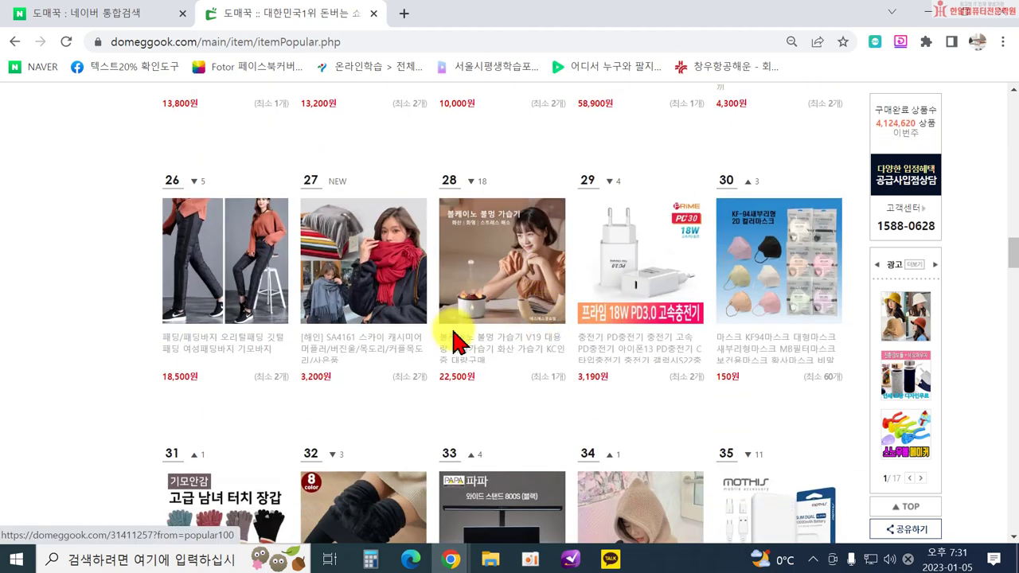
scroll(644, 387, "down", 2)
scroll(652, 342, "up", 1)
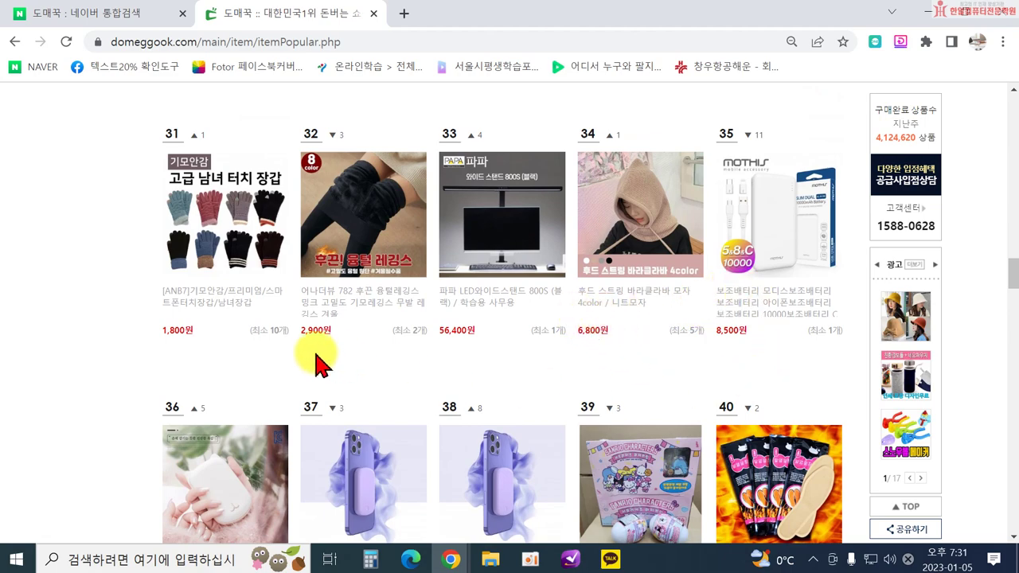
scroll(323, 358, "down", 3)
scroll(243, 322, "down", 3)
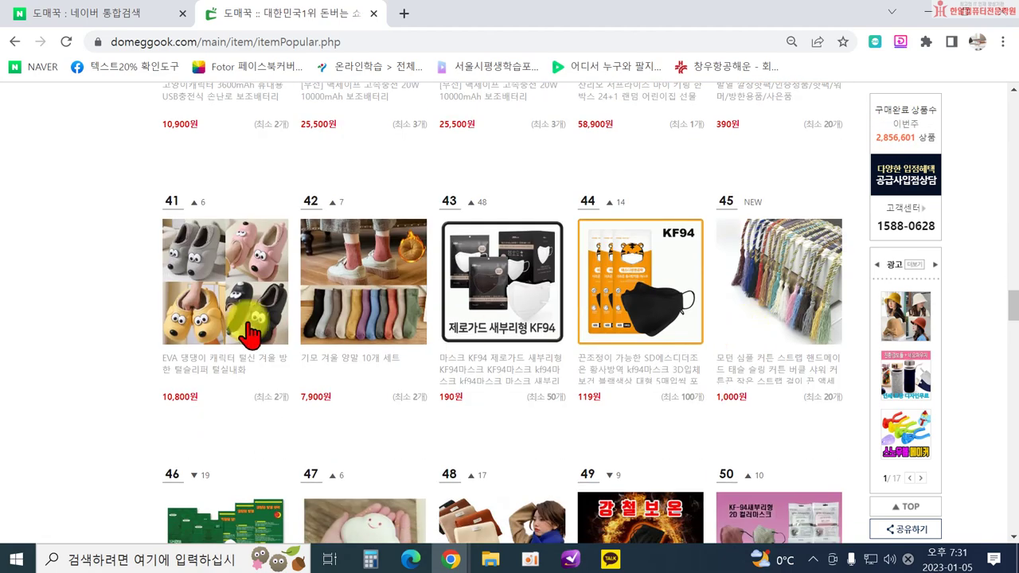
scroll(307, 393, "down", 2)
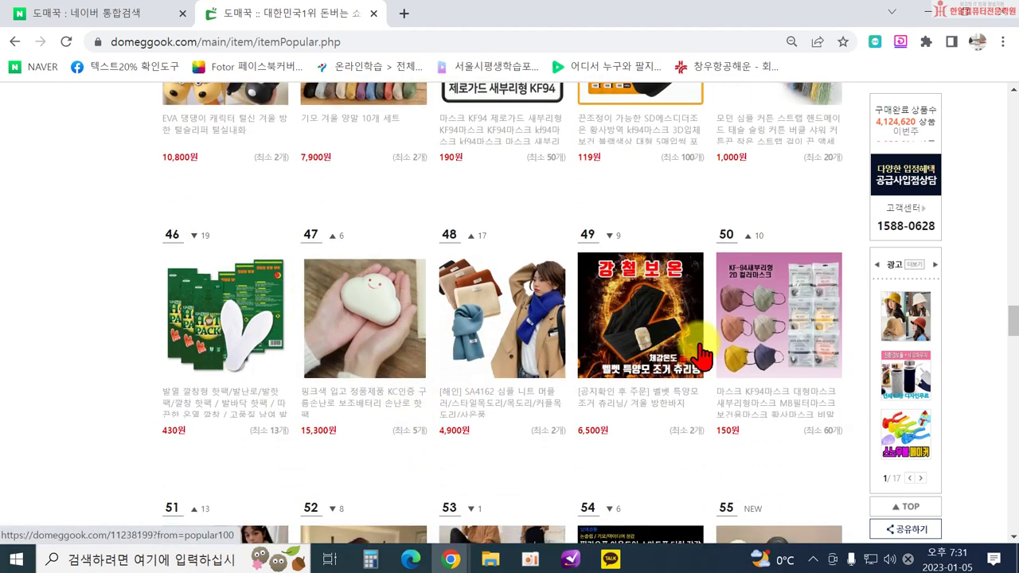
scroll(519, 289, "up", 13)
scroll(525, 296, "up", 5)
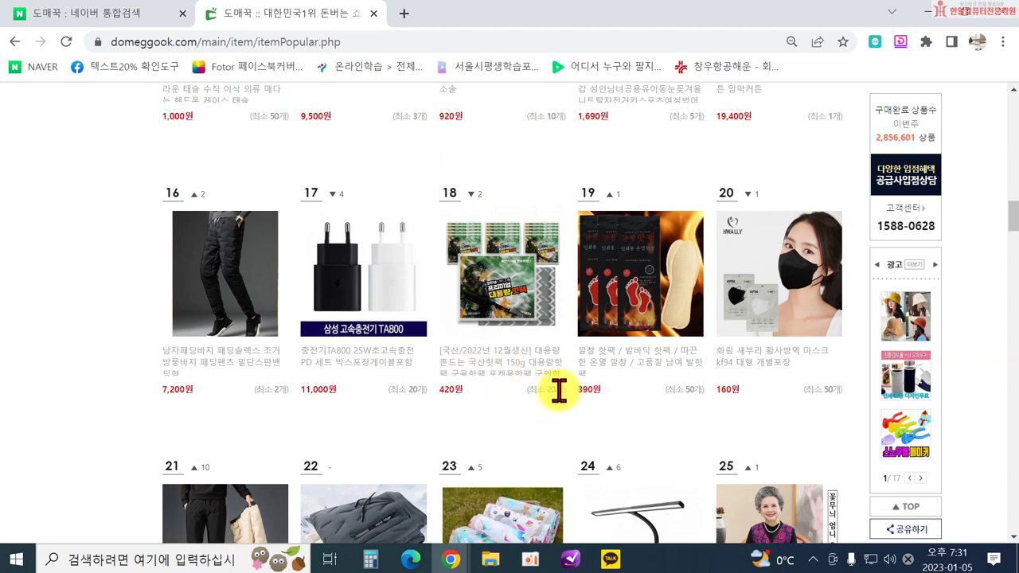
left_click(509, 299)
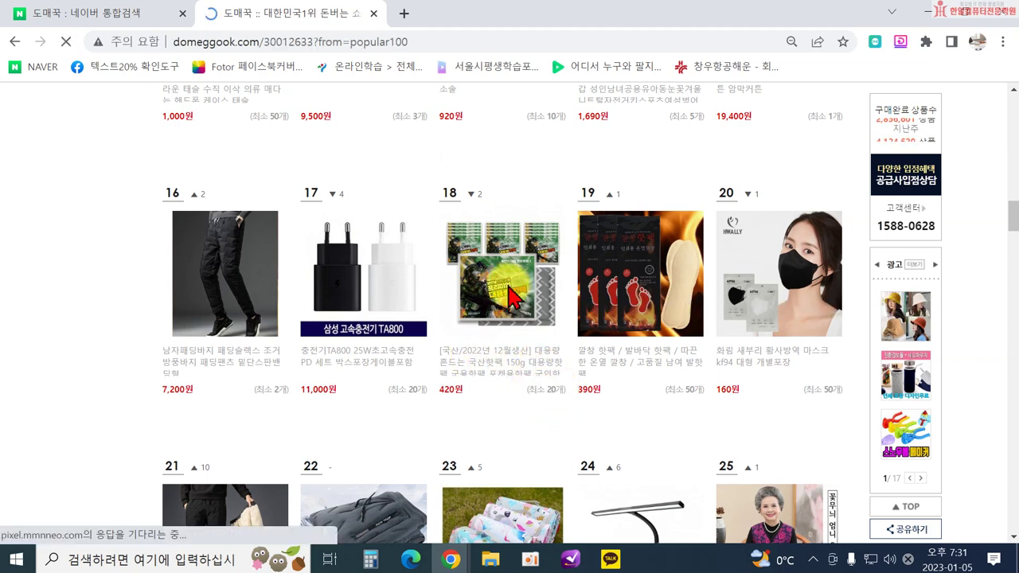
scroll(574, 318, "down", 2)
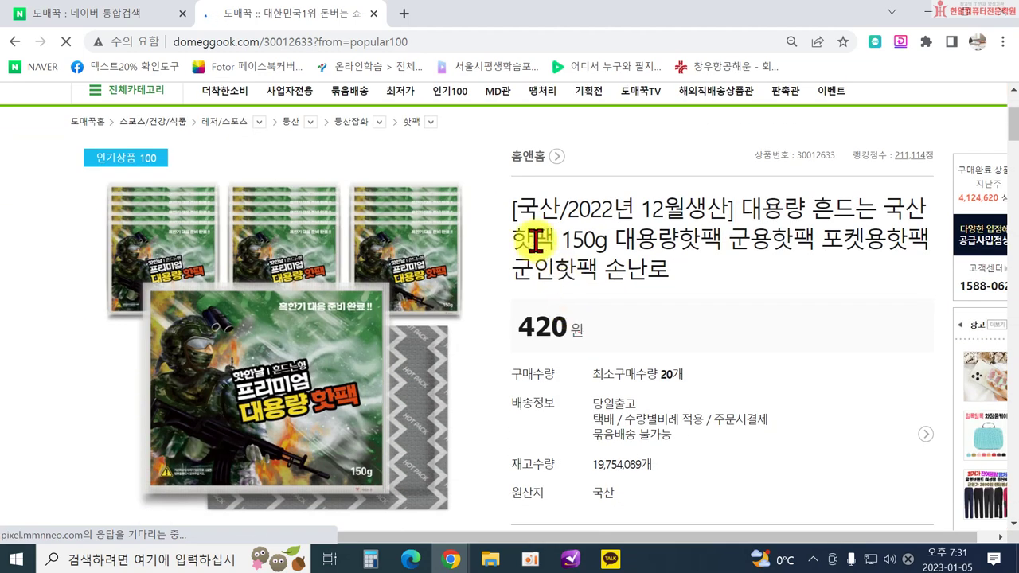
scroll(549, 199, "down", 5)
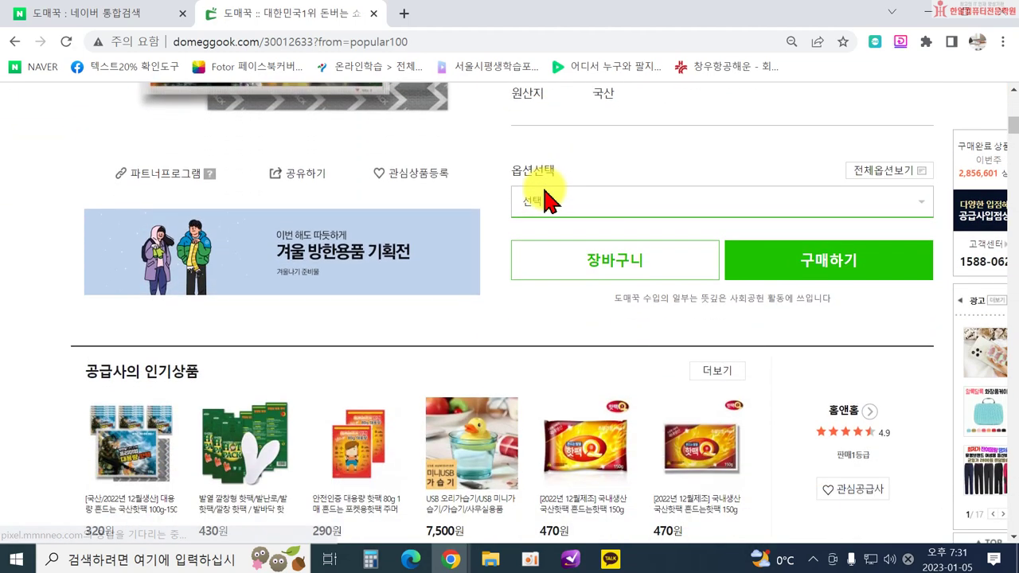
scroll(546, 201, "down", 5)
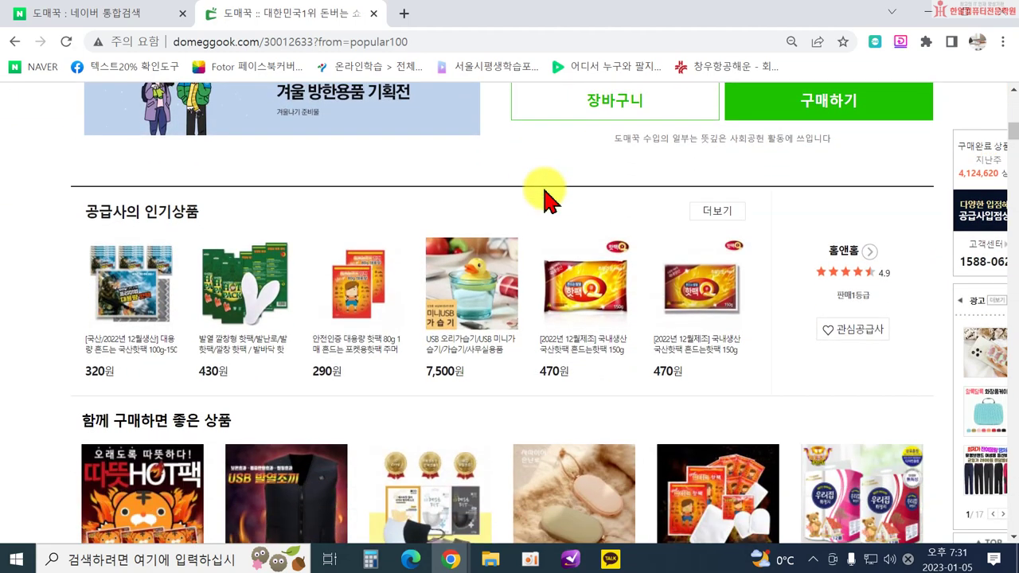
scroll(544, 203, "down", 3)
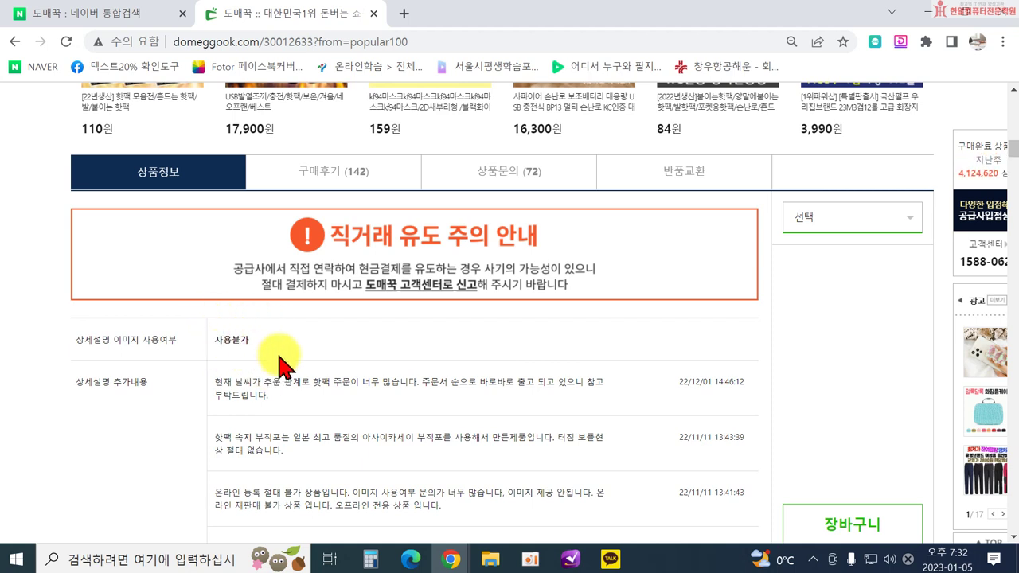
scroll(398, 364, "down", 12)
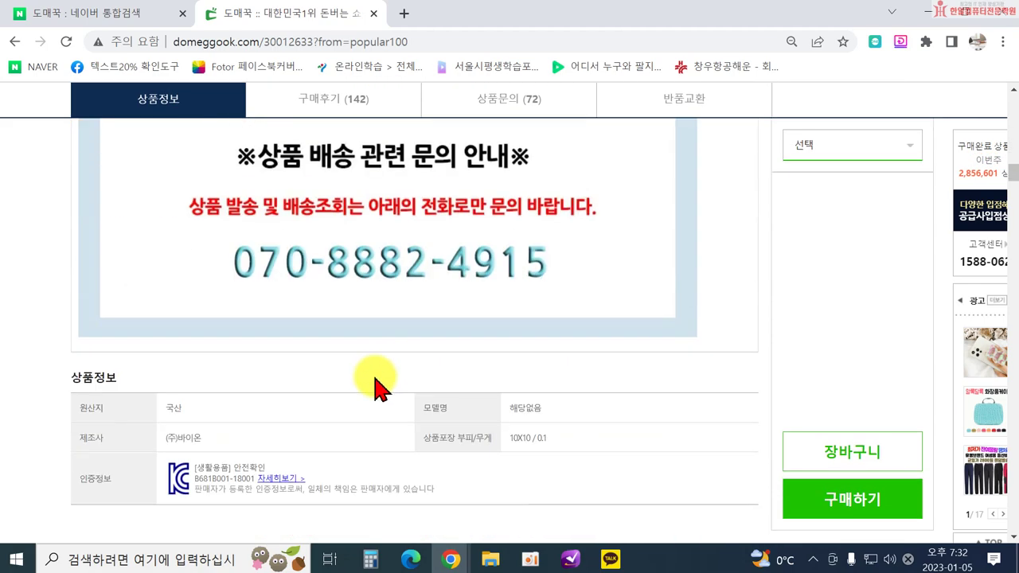
scroll(374, 387, "down", 9)
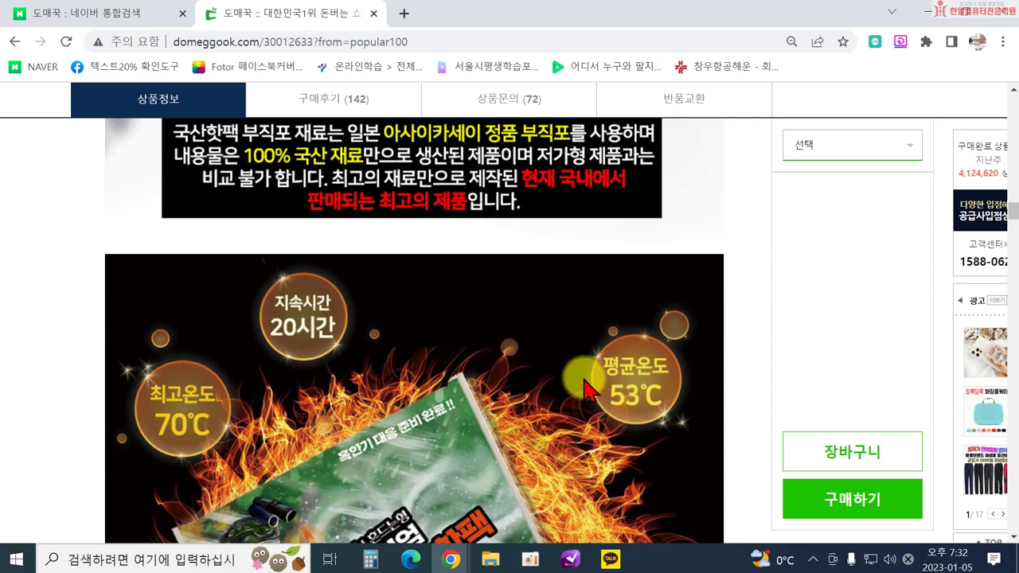
scroll(371, 268, "down", 10)
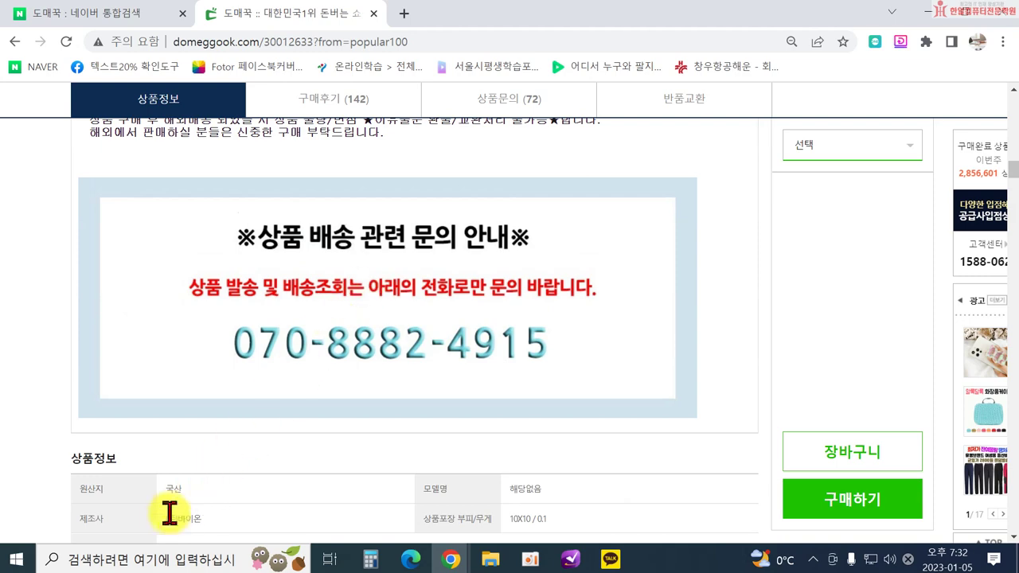
scroll(194, 448, "down", 2)
scroll(204, 353, "up", 10)
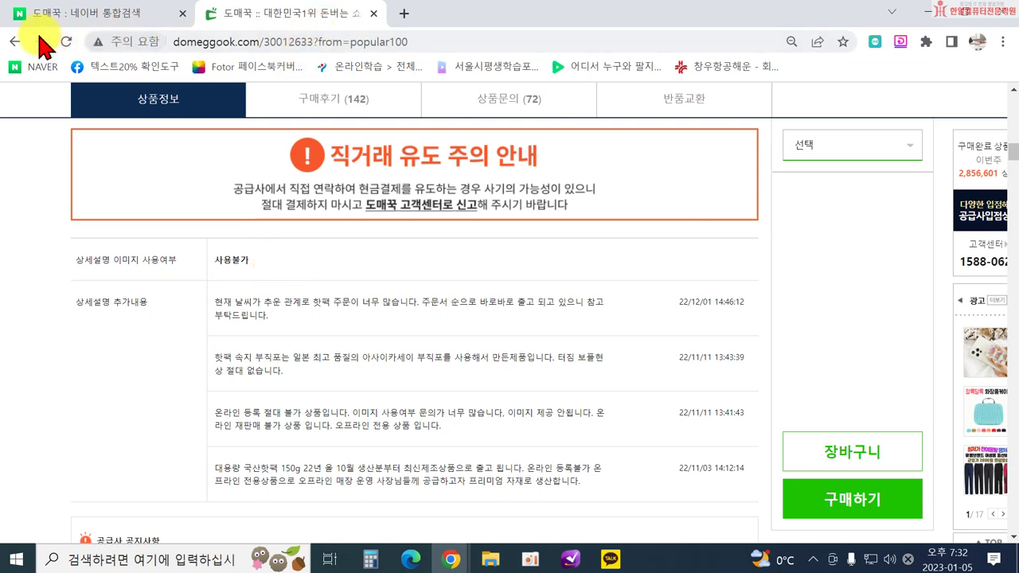
left_click(15, 41)
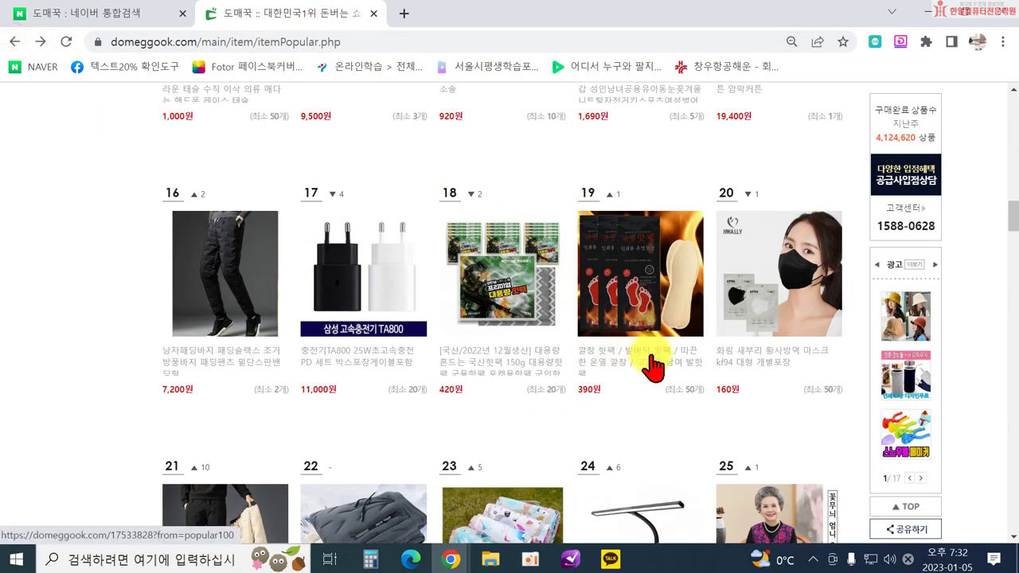
Scan ranks 1–20 of 인기상품 100, return to the top, and focus the 상품명 search box.
scroll(605, 328, "up", 2)
scroll(596, 322, "up", 4)
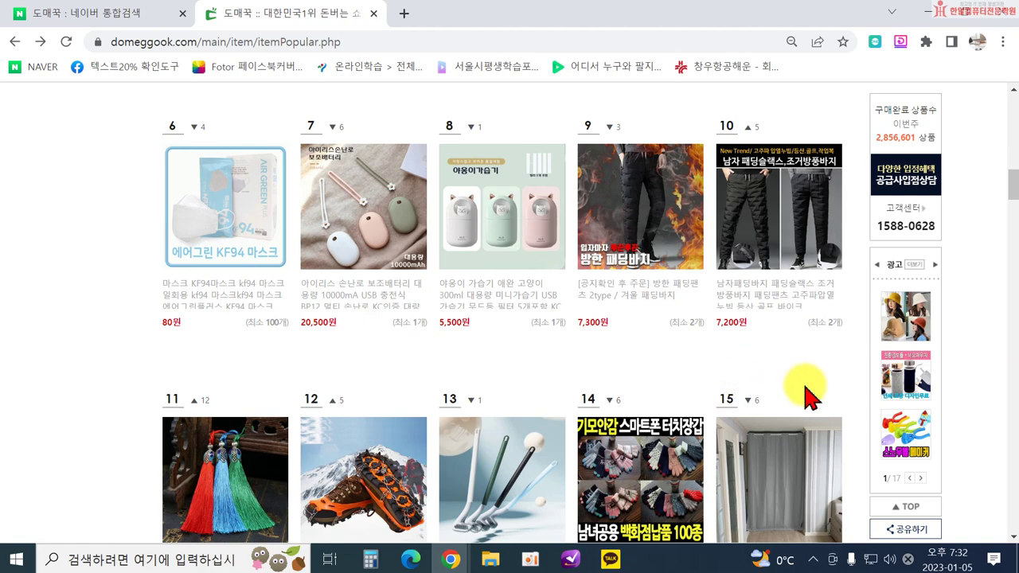
scroll(808, 394, "up", 5)
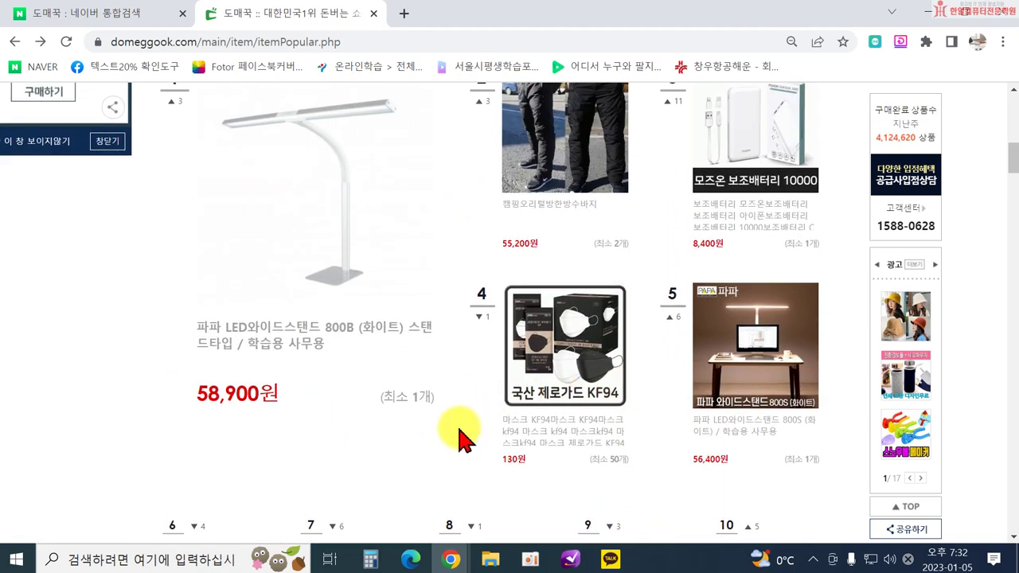
scroll(607, 382, "up", 3)
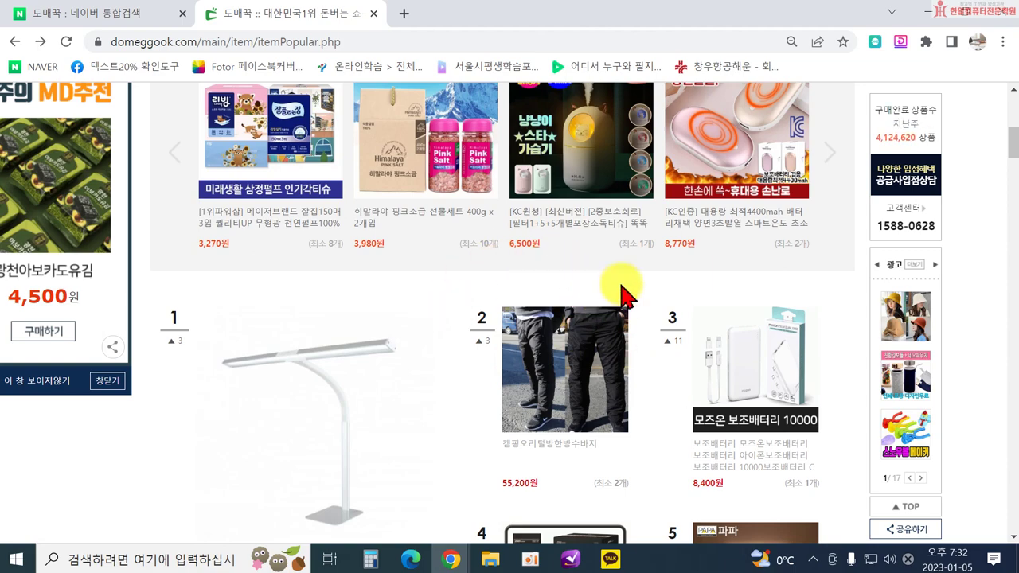
scroll(605, 438, "down", 3)
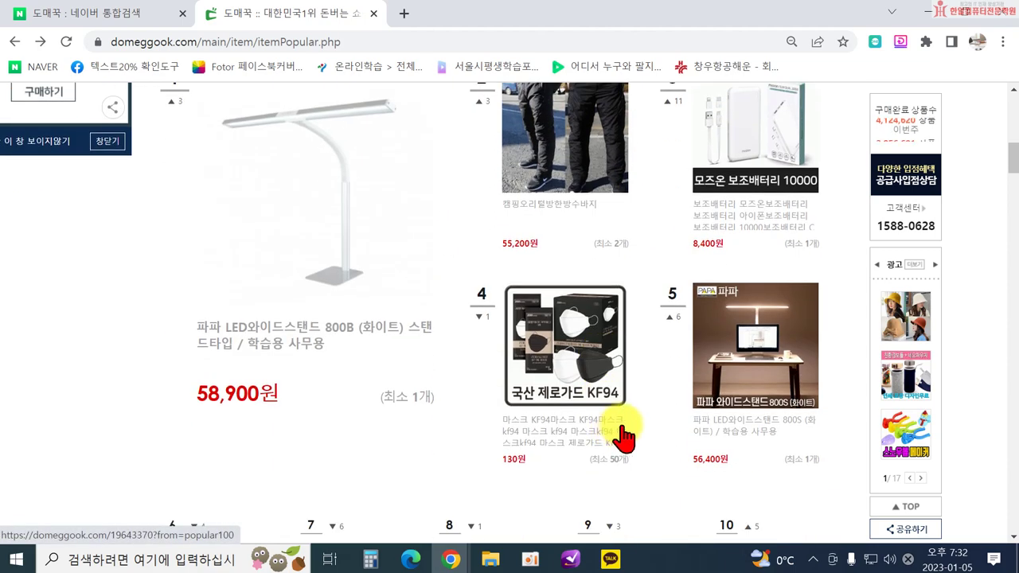
scroll(717, 434, "down", 3)
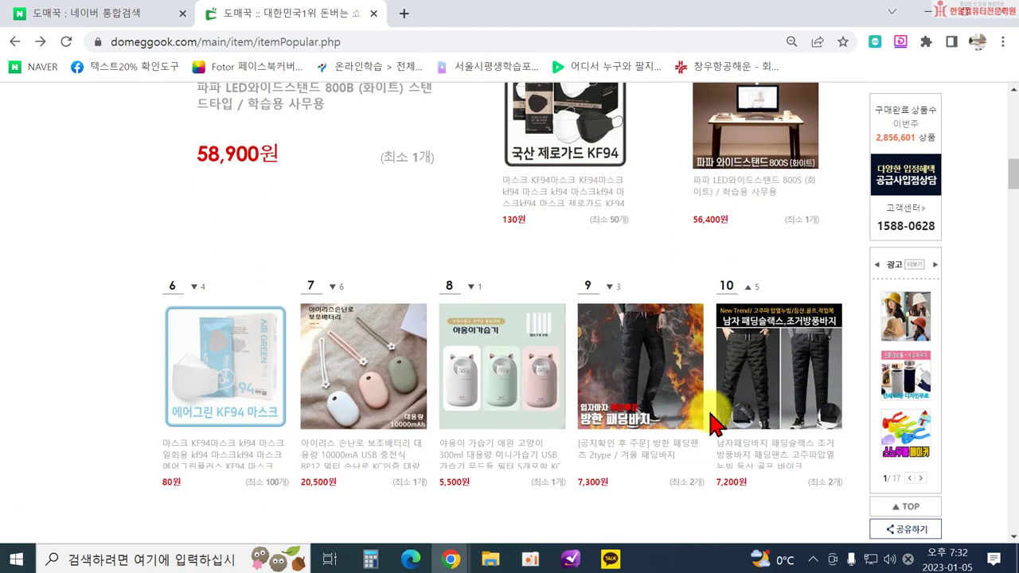
scroll(676, 411, "down", 1)
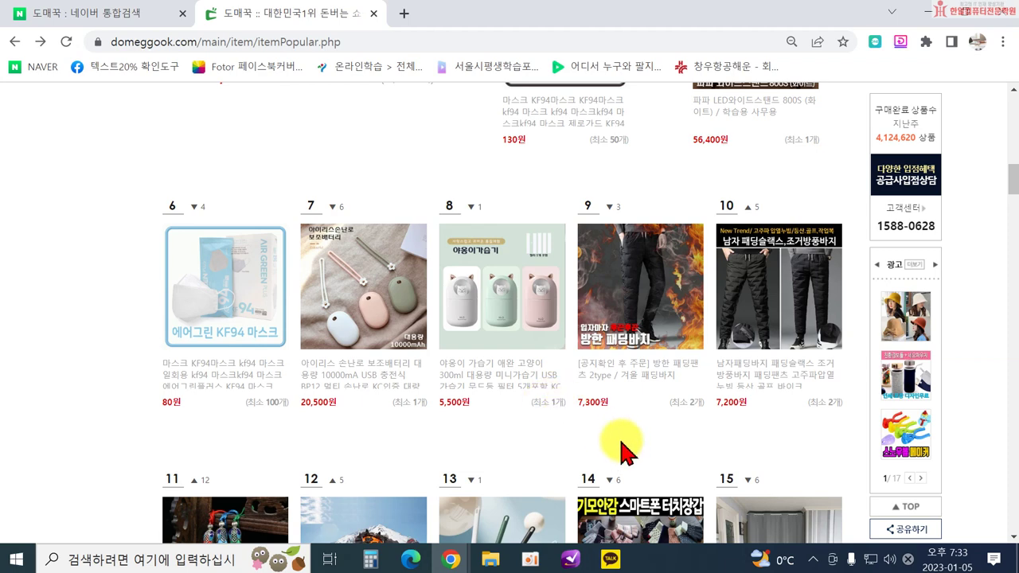
scroll(621, 434, "down", 3)
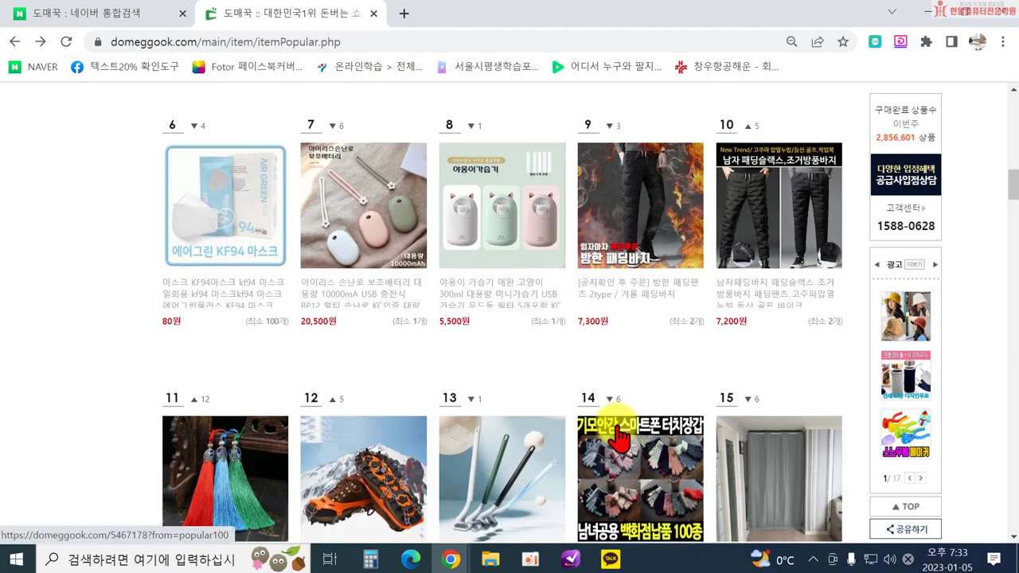
scroll(635, 402, "down", 3)
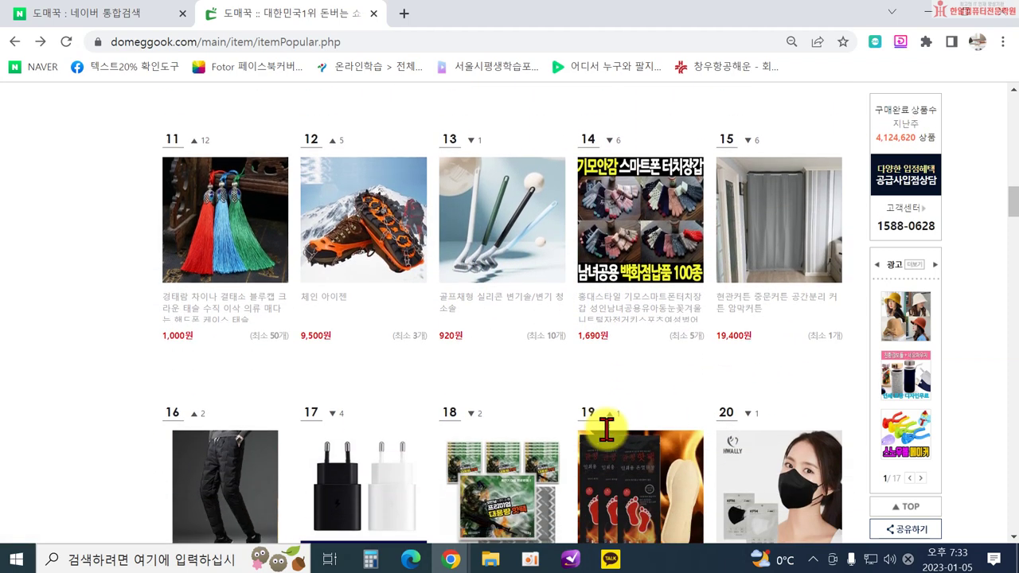
scroll(518, 384, "up", 6)
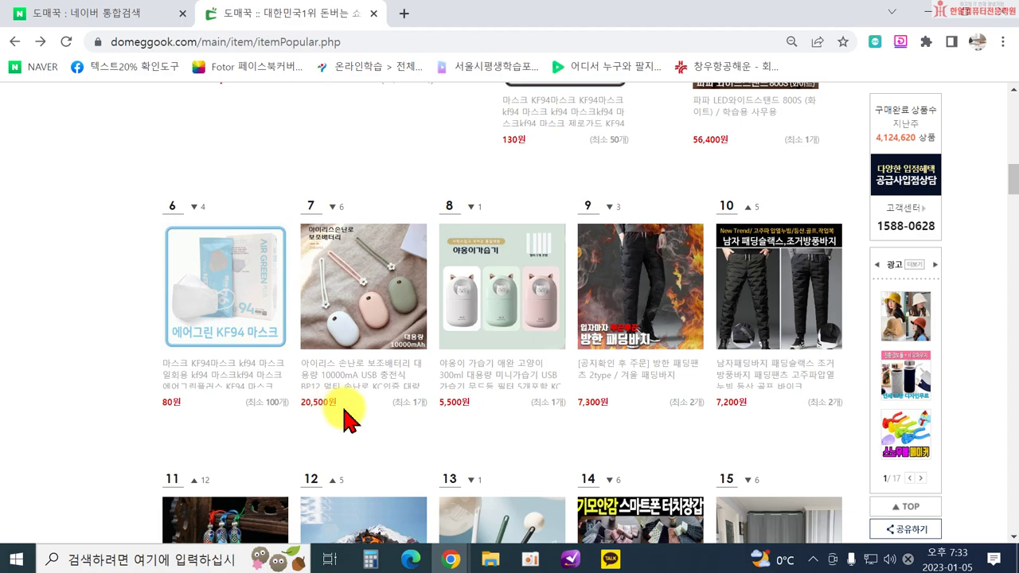
scroll(354, 402, "up", 10)
scroll(369, 454, "down", 9)
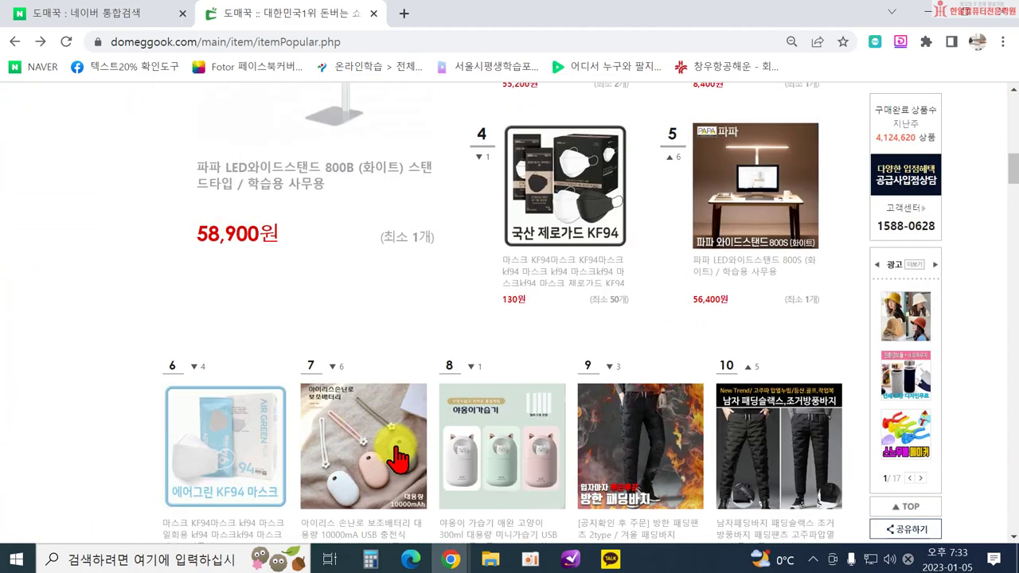
scroll(406, 418, "up", 10)
scroll(467, 295, "down", 9)
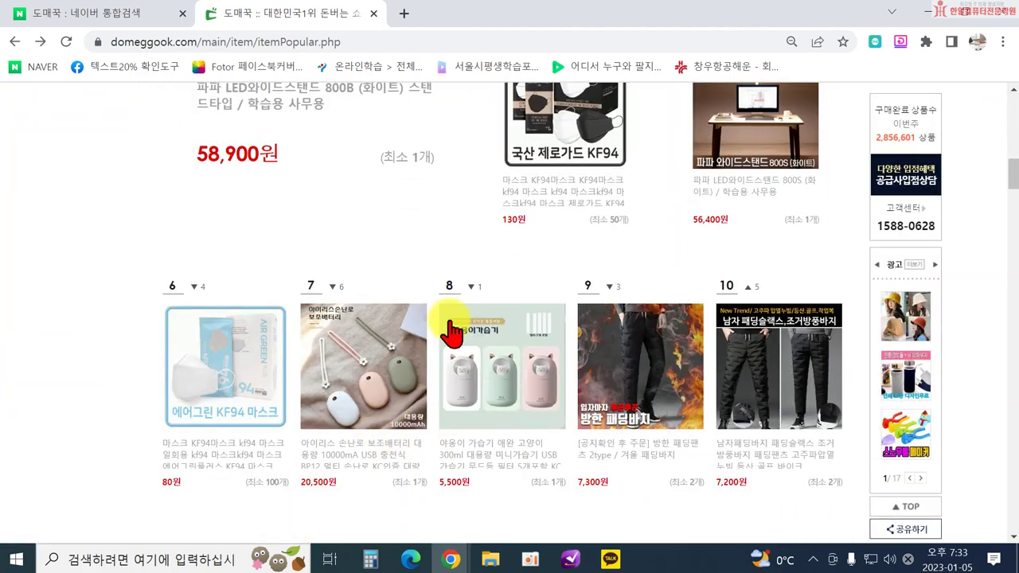
scroll(470, 183, "up", 10)
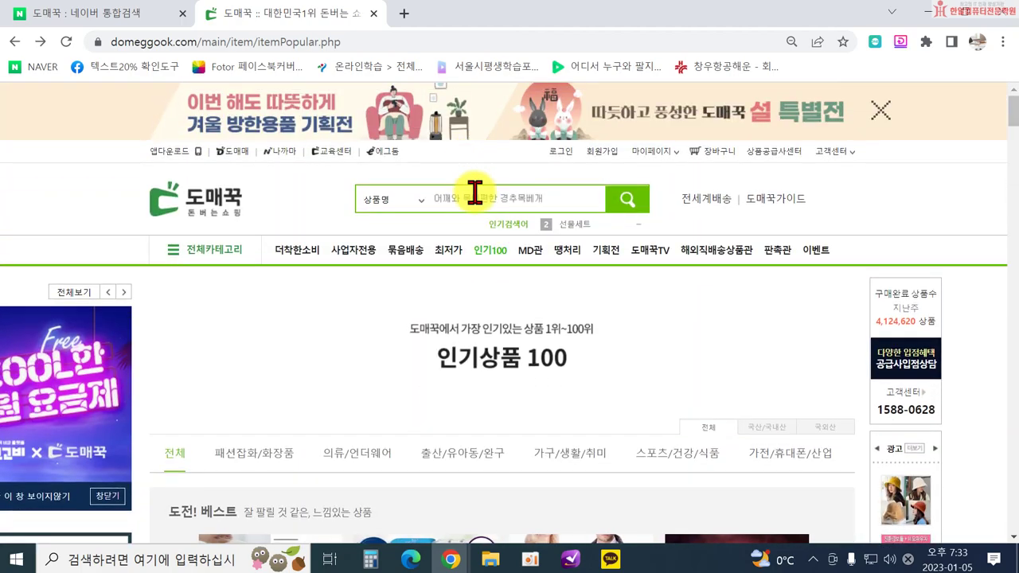
left_click(473, 195)
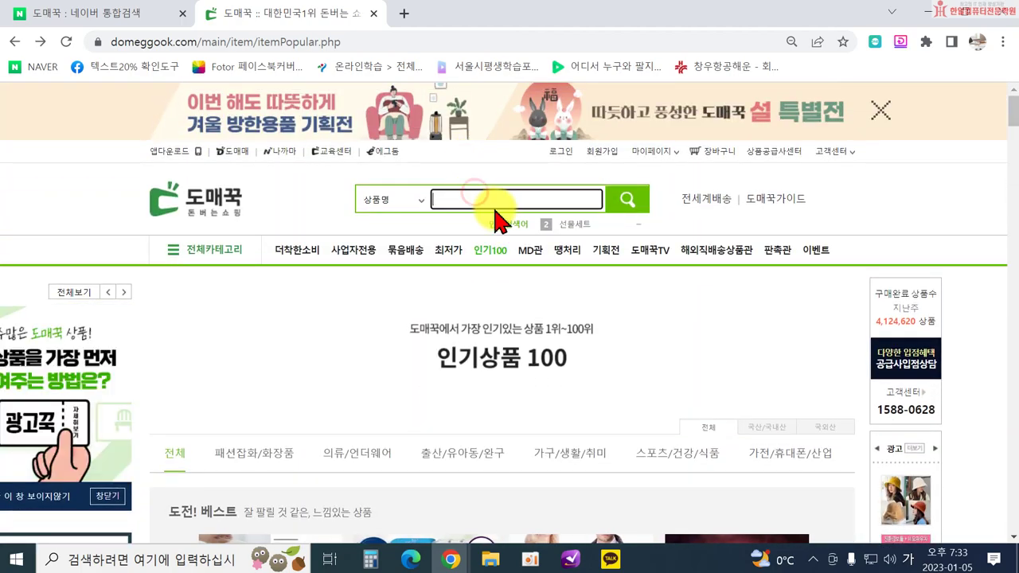
Search for '손난로 보조배터리' and scroll through the 491 hand-warmer power bank results.
type("손")
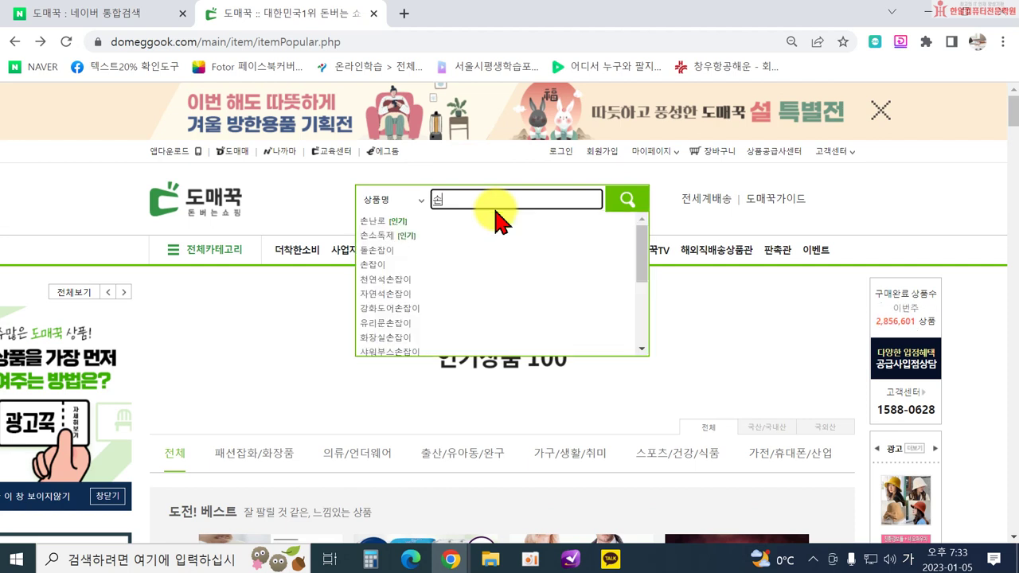
type("난로 보조배터리")
key("Return")
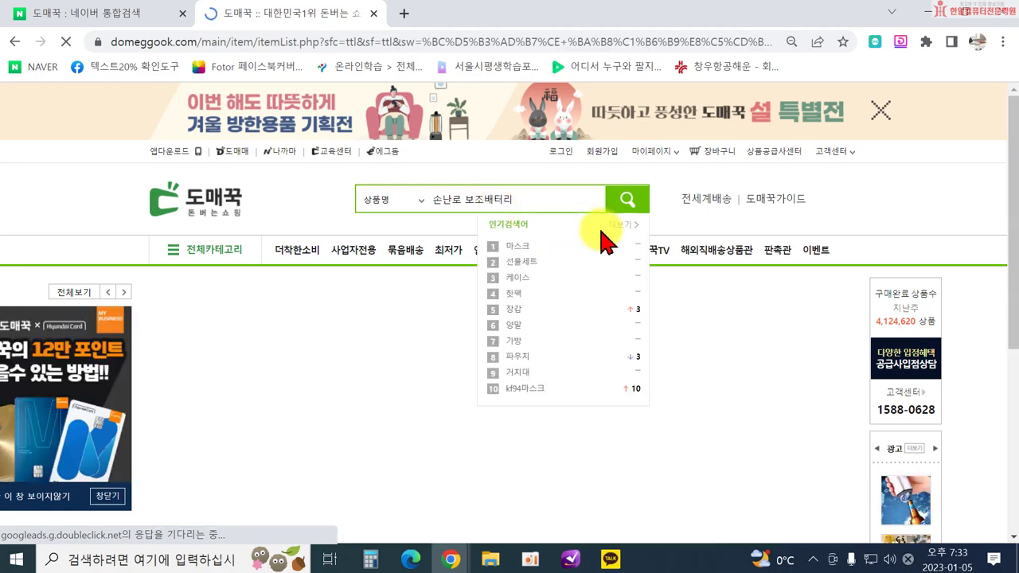
scroll(505, 278, "down", 9)
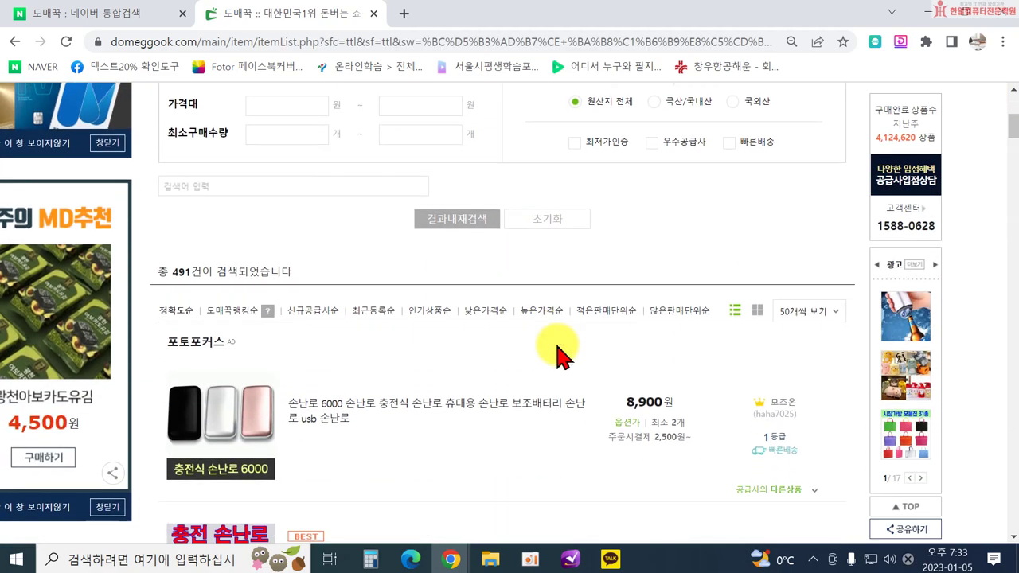
scroll(418, 410, "down", 2)
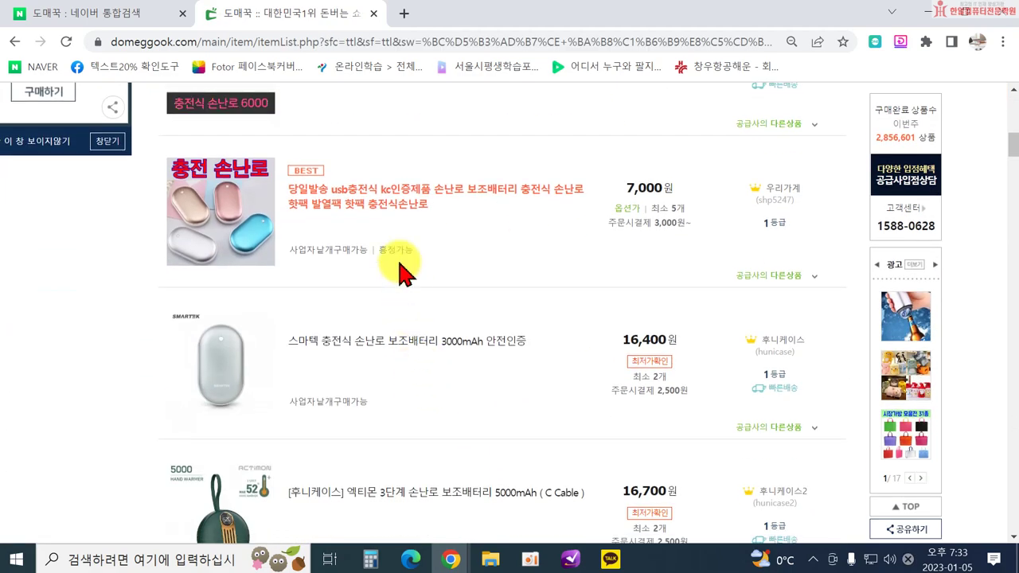
scroll(405, 387, "down", 2)
scroll(589, 437, "down", 3)
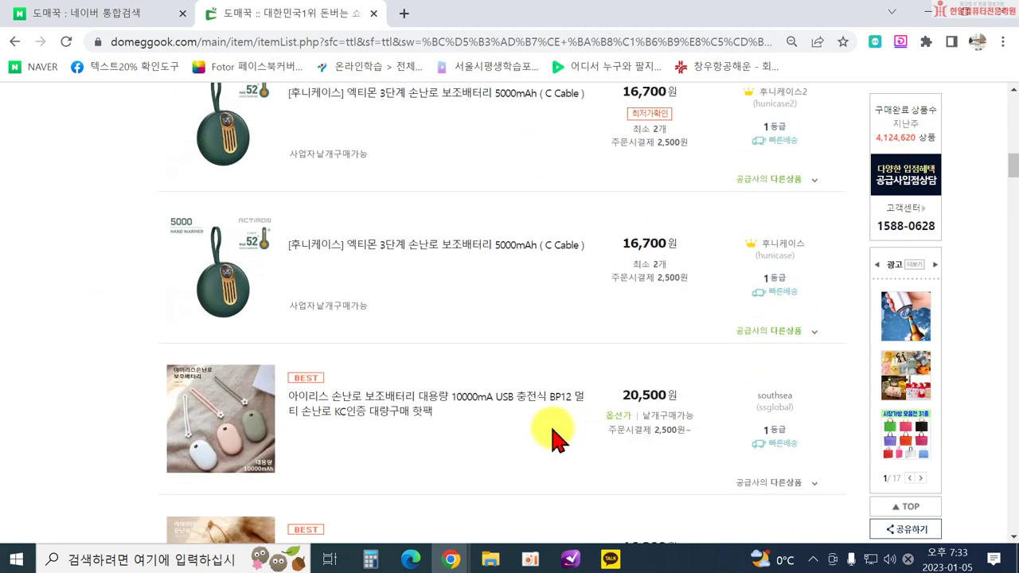
scroll(555, 438, "down", 2)
scroll(470, 398, "down", 3)
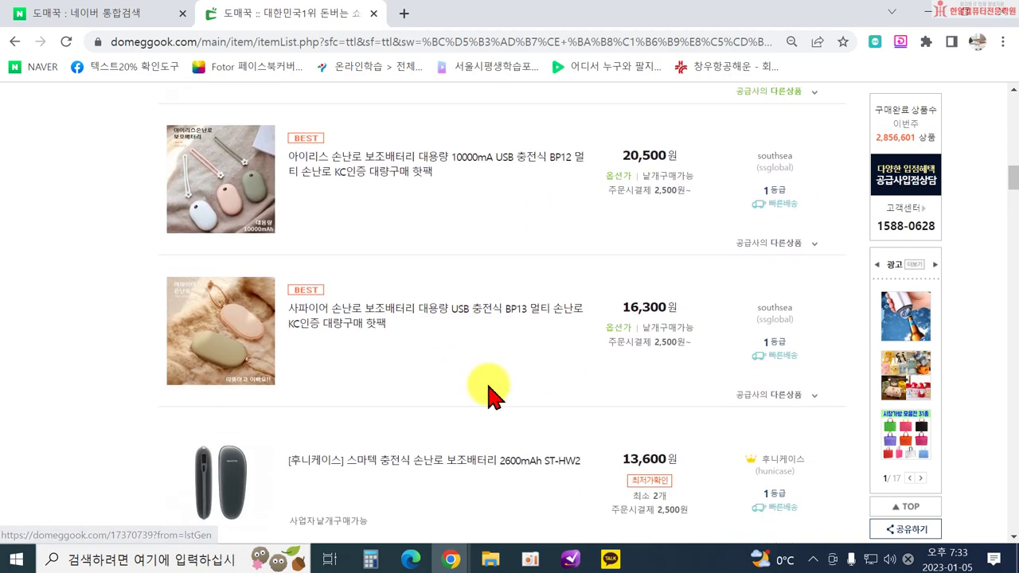
scroll(533, 398, "down", 5)
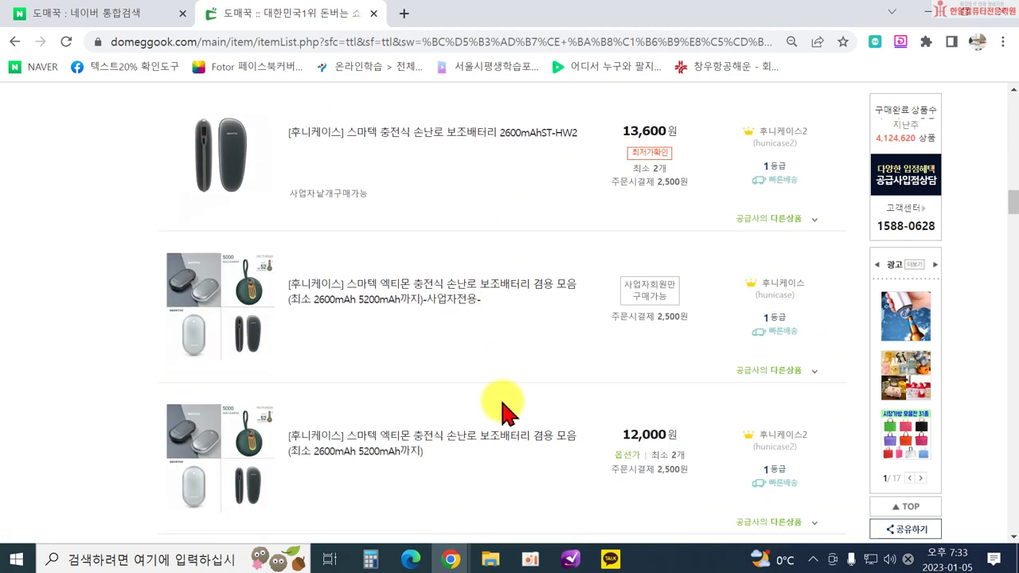
scroll(542, 416, "down", 1)
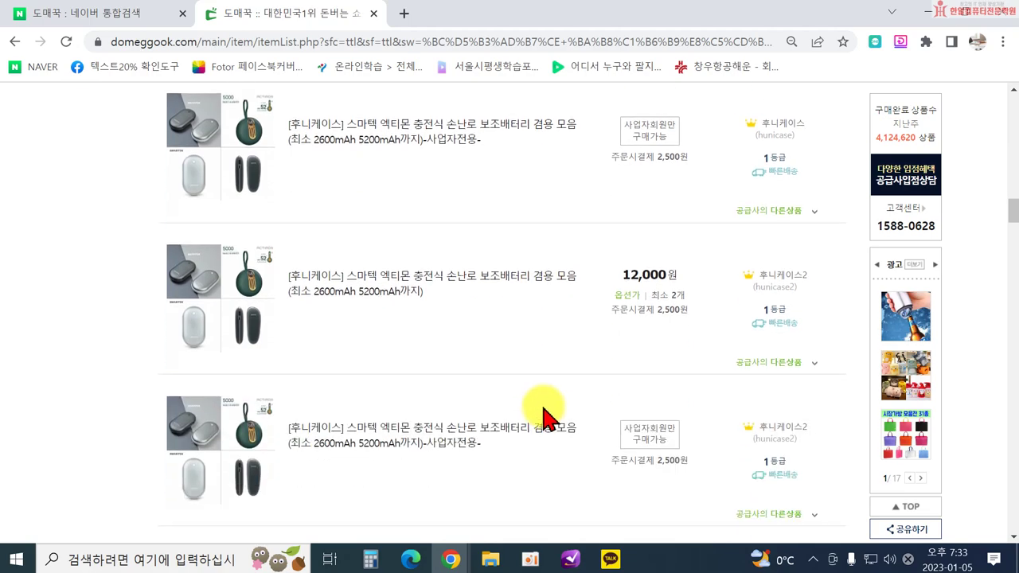
scroll(544, 412, "up", 15)
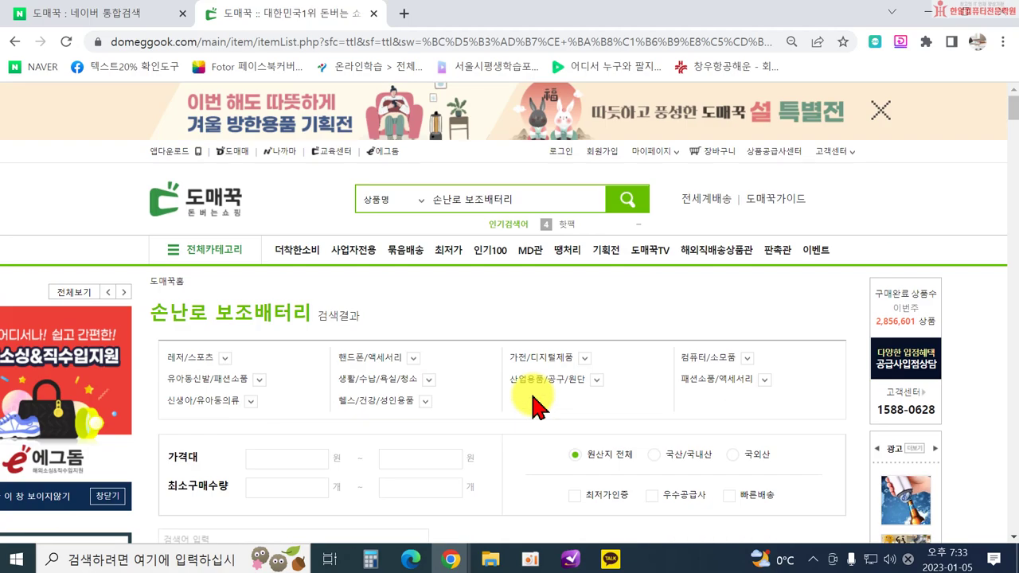
Sign in with the account ID and password, dismissing Chrome's password warning and save prompt.
left_click(564, 156)
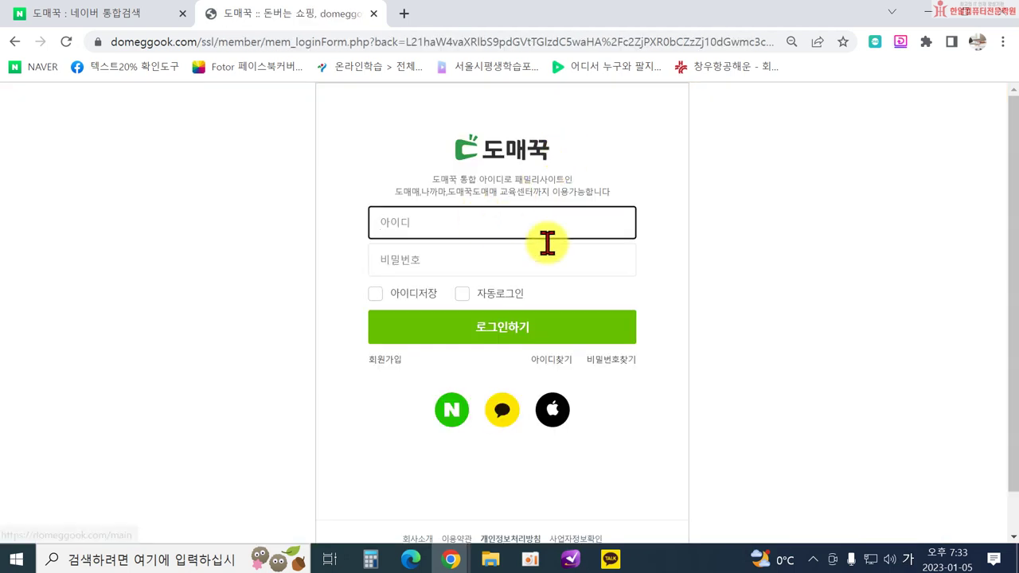
type("difal1004")
key("Tab")
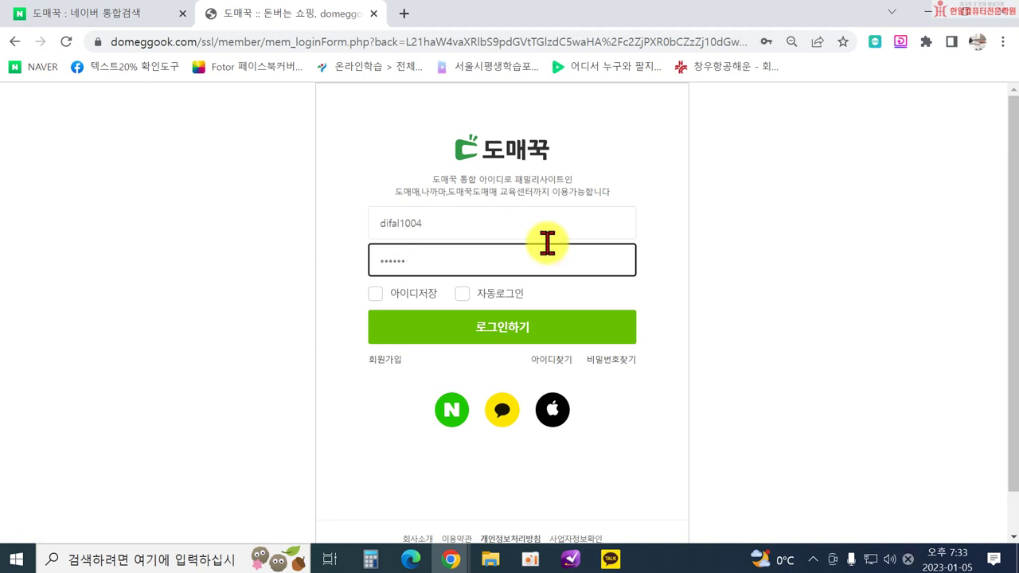
left_click(633, 341)
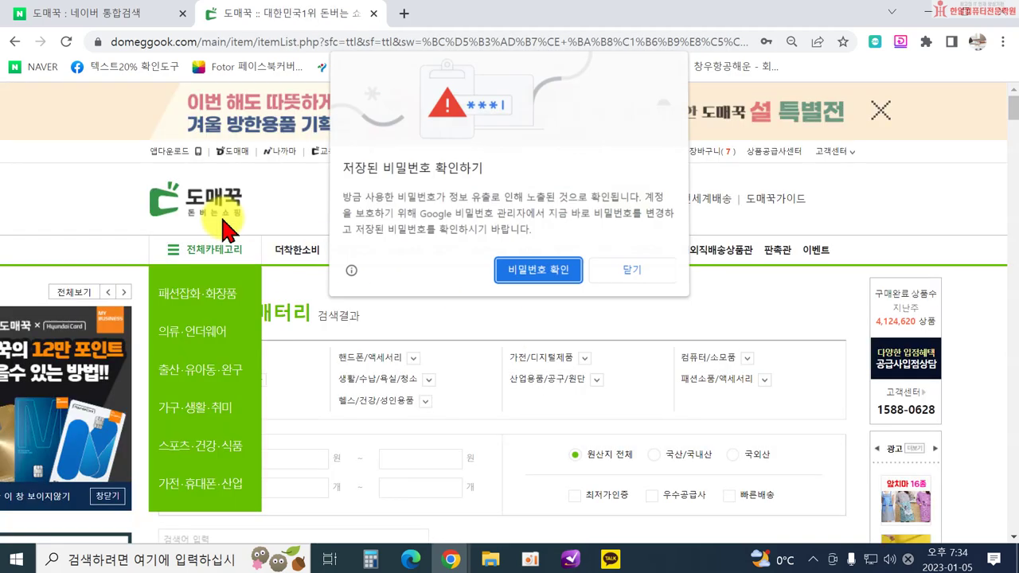
left_click(612, 271)
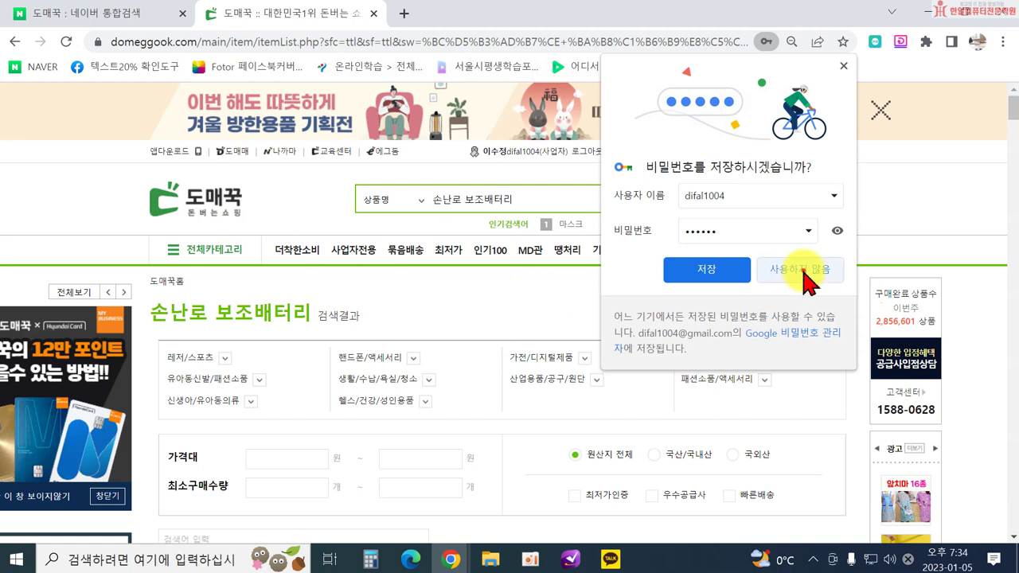
left_click(804, 272)
Open 인기상품 100 and select the 9,500원 오리털100% 다운점퍼 경량패딩 조끼 in 도전! 베스트.
left_click(489, 263)
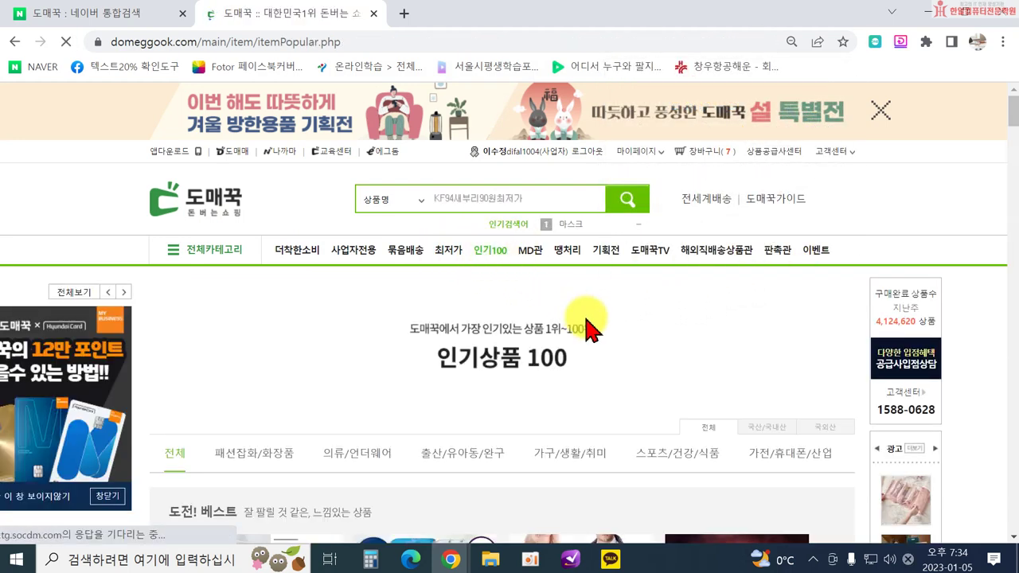
scroll(637, 356, "down", 3)
scroll(700, 414, "down", 2)
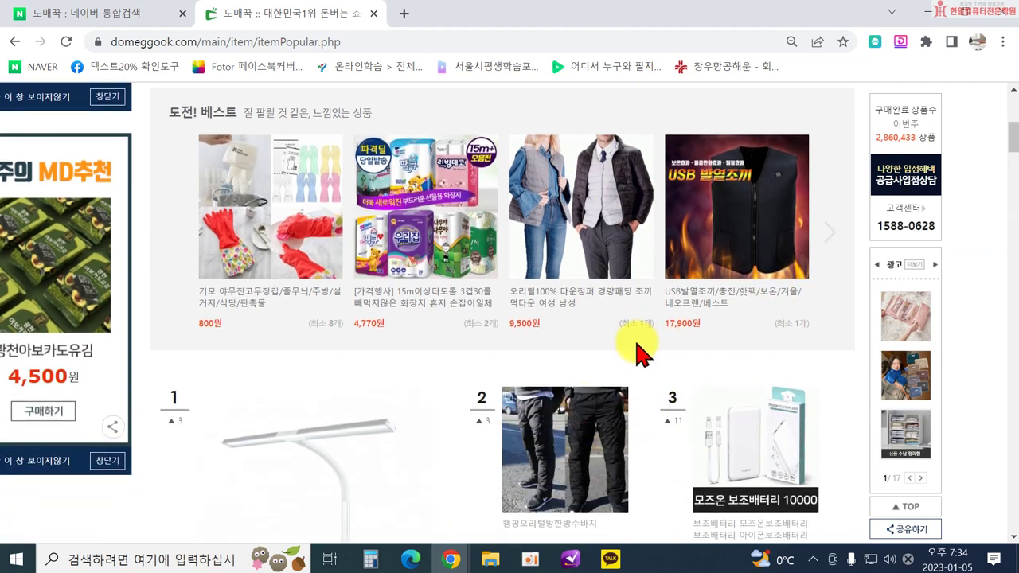
scroll(637, 350, "up", 4)
scroll(625, 342, "down", 1)
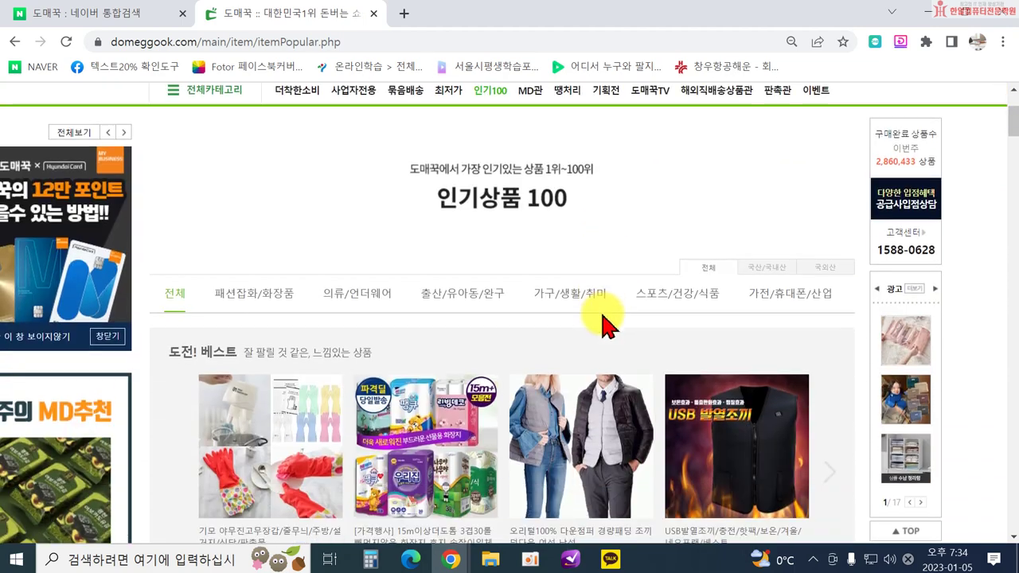
left_click(669, 414)
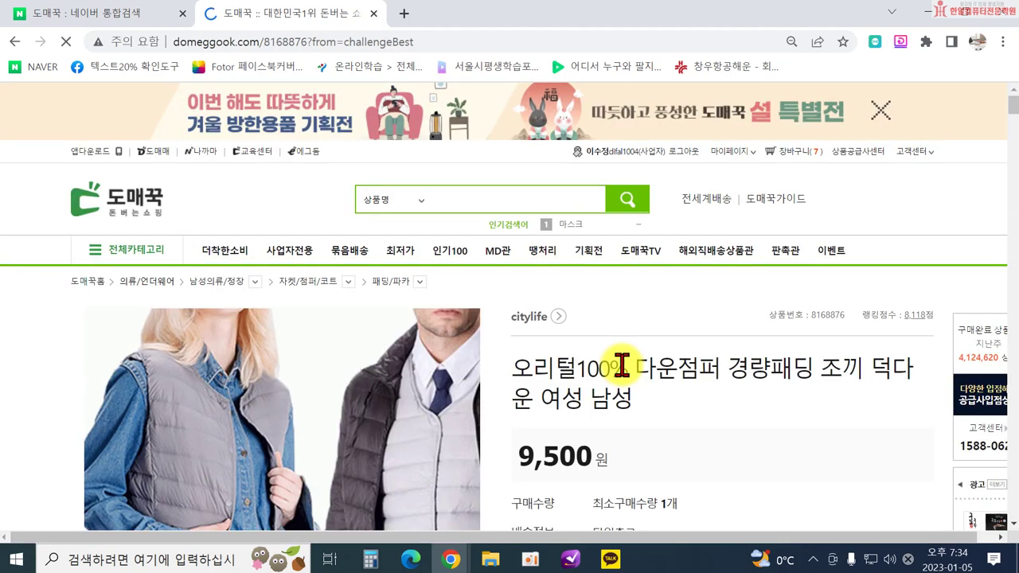
Review the down vest's price and options near the top of its product page.
scroll(557, 371, "down", 3)
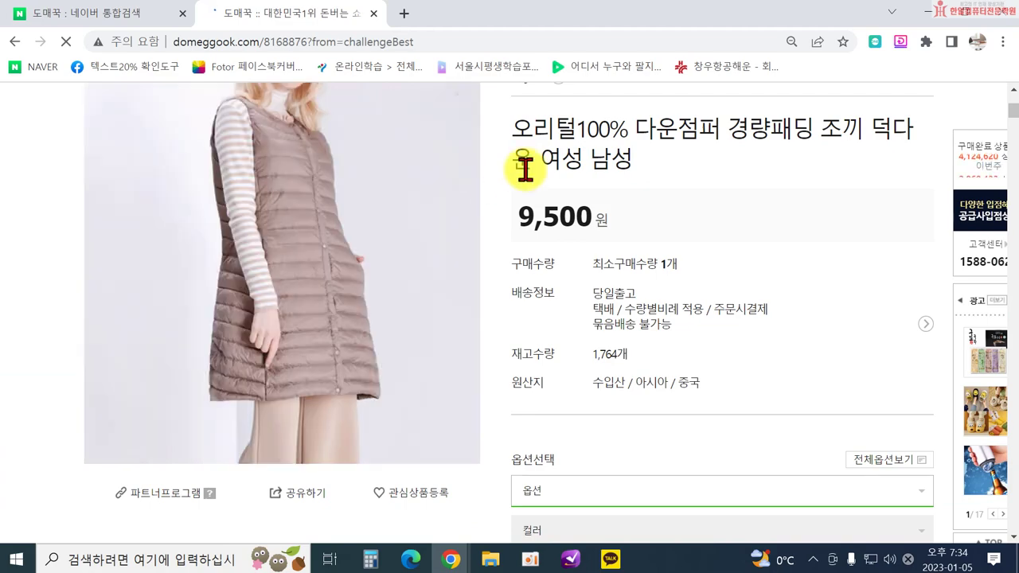
scroll(387, 250, "down", 4)
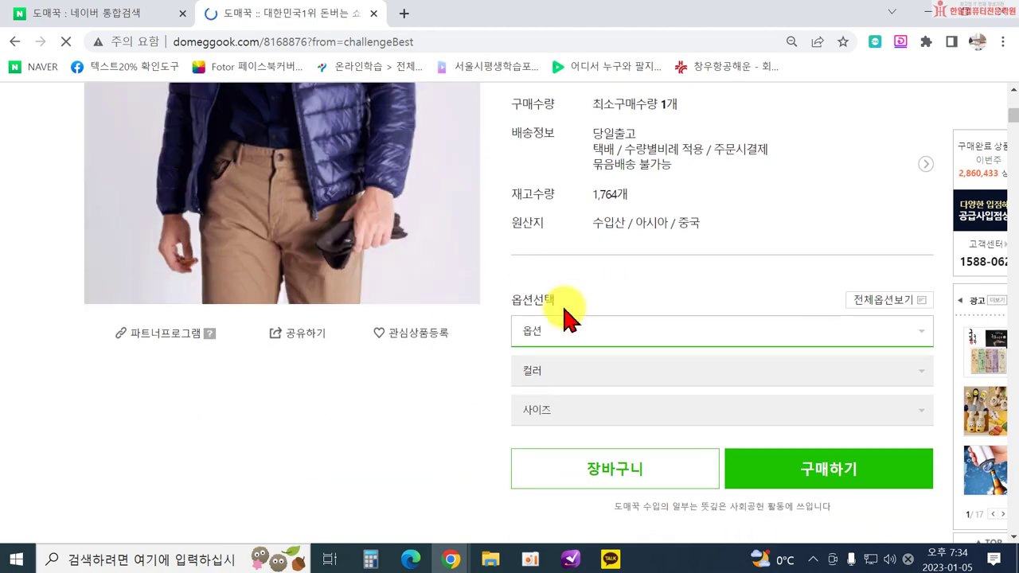
scroll(443, 325, "down", 6)
scroll(700, 256, "up", 8)
scroll(676, 257, "up", 2)
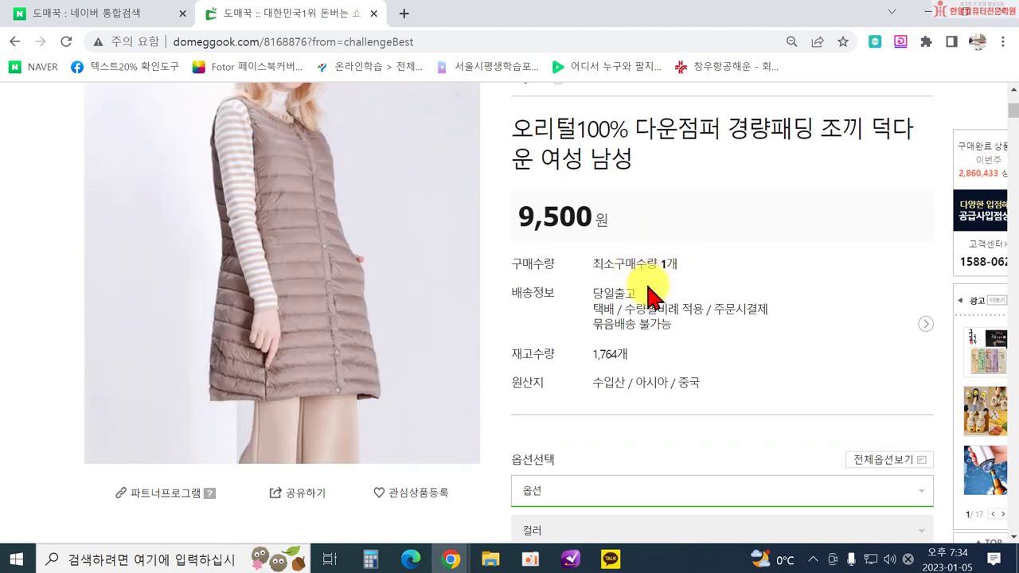
scroll(503, 356, "down", 6)
scroll(503, 356, "down", 8)
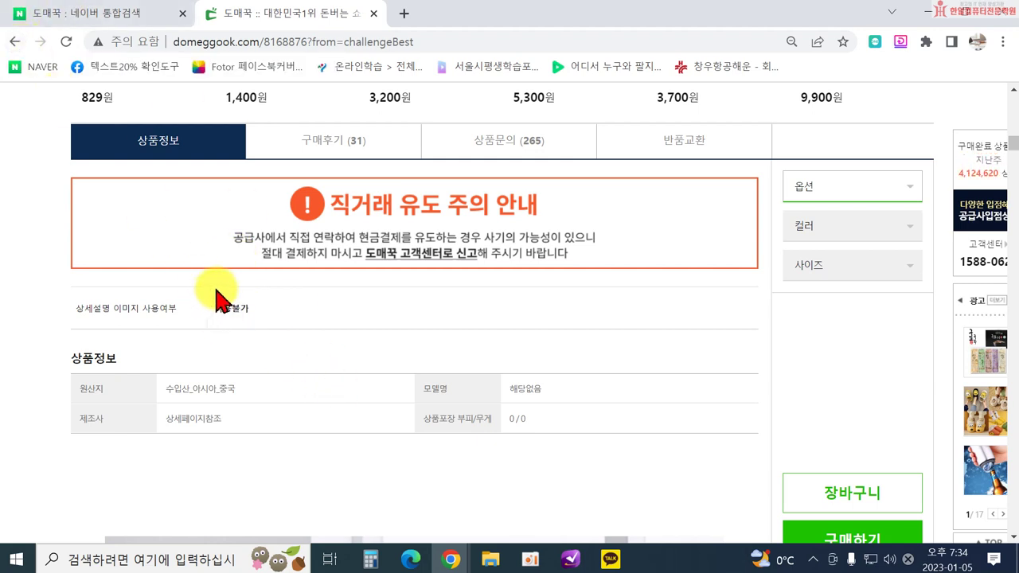
Scroll through the vest's 상품정보 description, then return to the 인기상품 100 list.
scroll(219, 301, "down", 5)
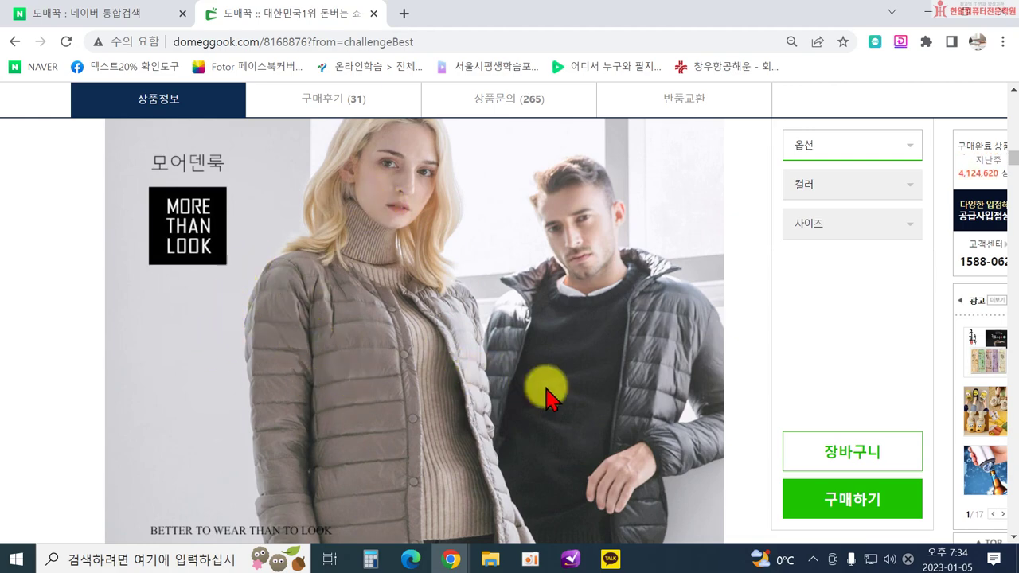
scroll(586, 439, "down", 5)
scroll(333, 328, "down", 7)
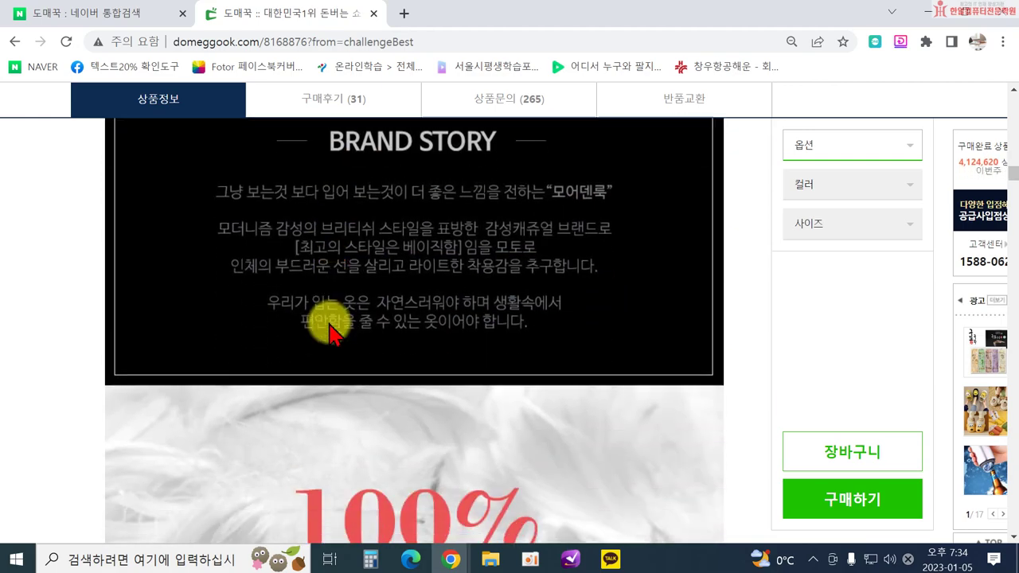
scroll(557, 418, "down", 4)
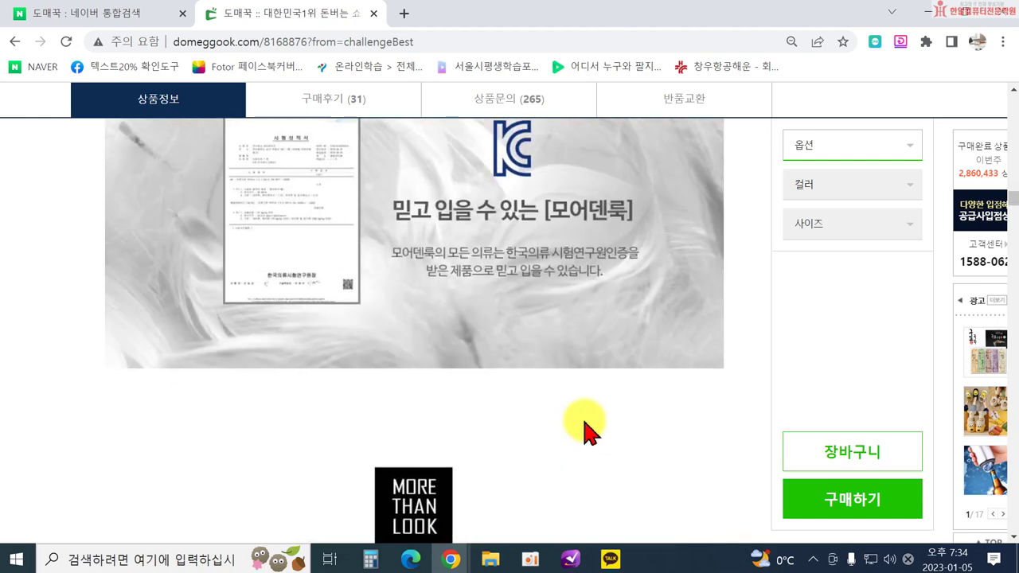
scroll(644, 406, "down", 3)
scroll(644, 402, "down", 3)
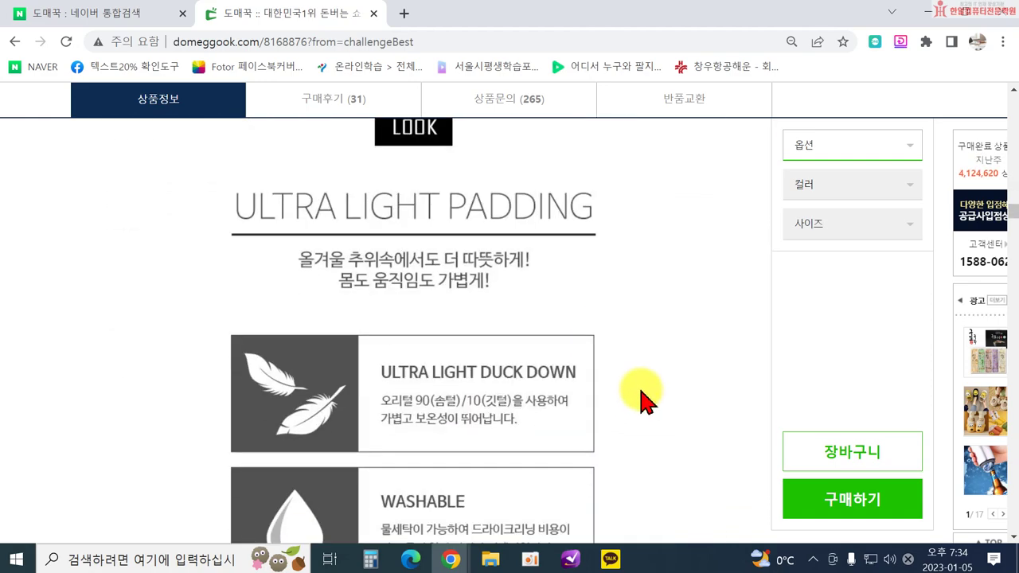
scroll(644, 402, "up", 8)
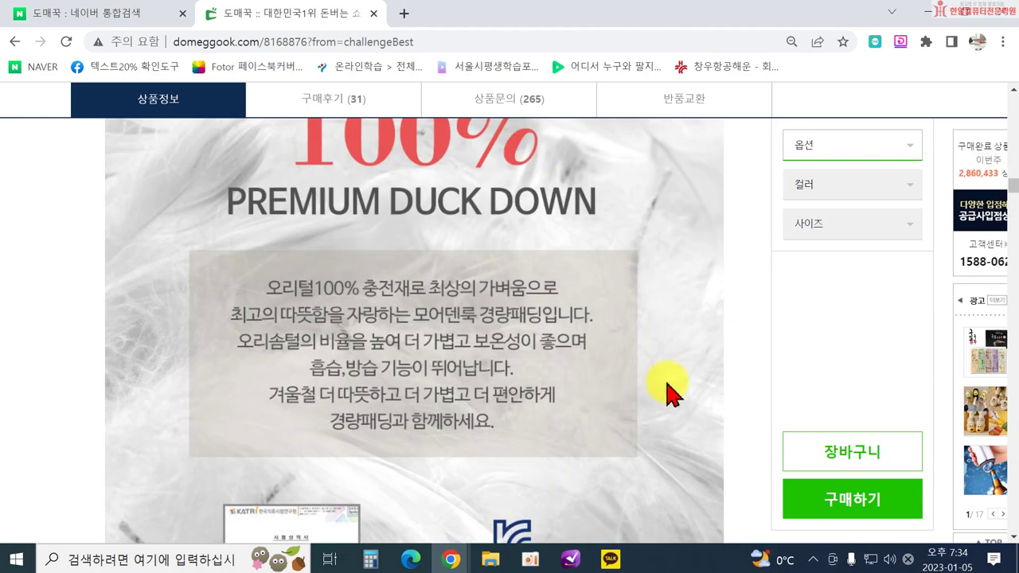
scroll(613, 414, "up", 12)
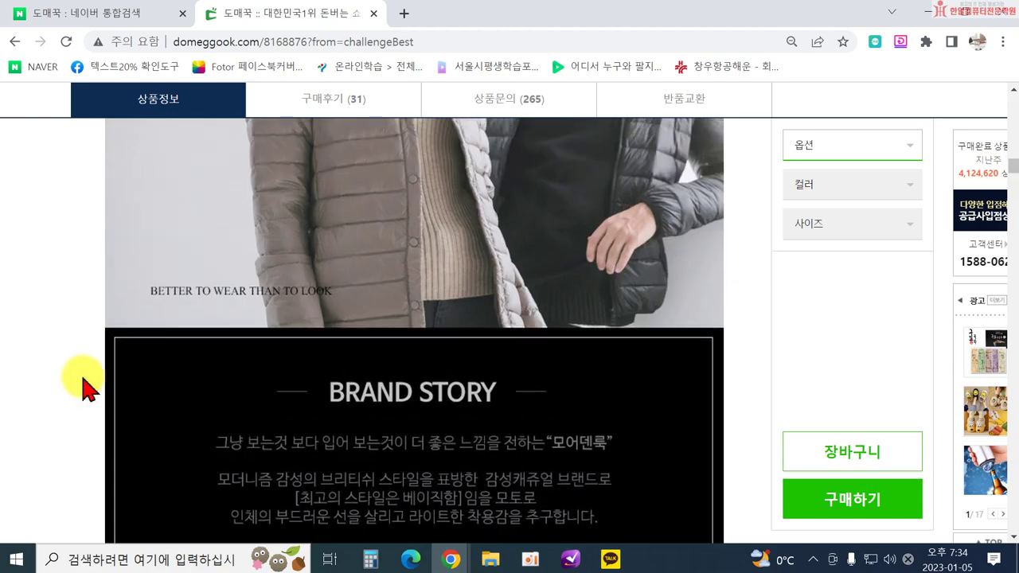
scroll(446, 442, "up", 6)
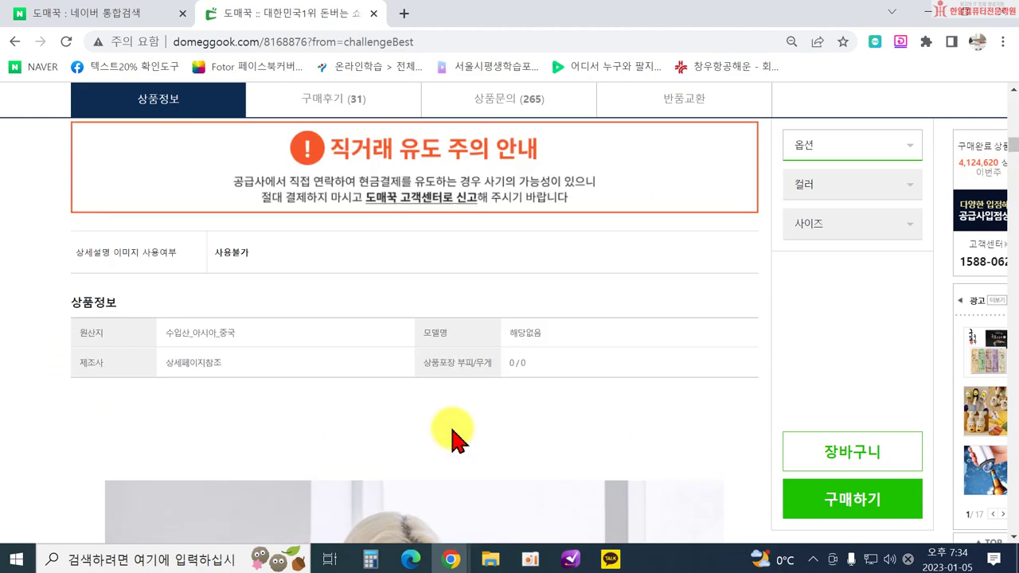
scroll(318, 434, "up", 1)
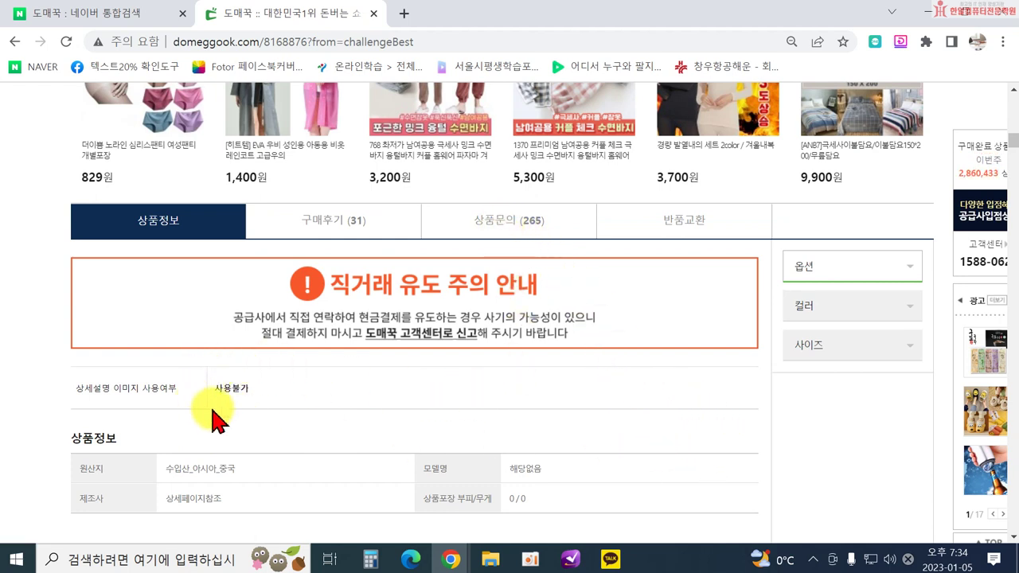
scroll(693, 466, "down", 8)
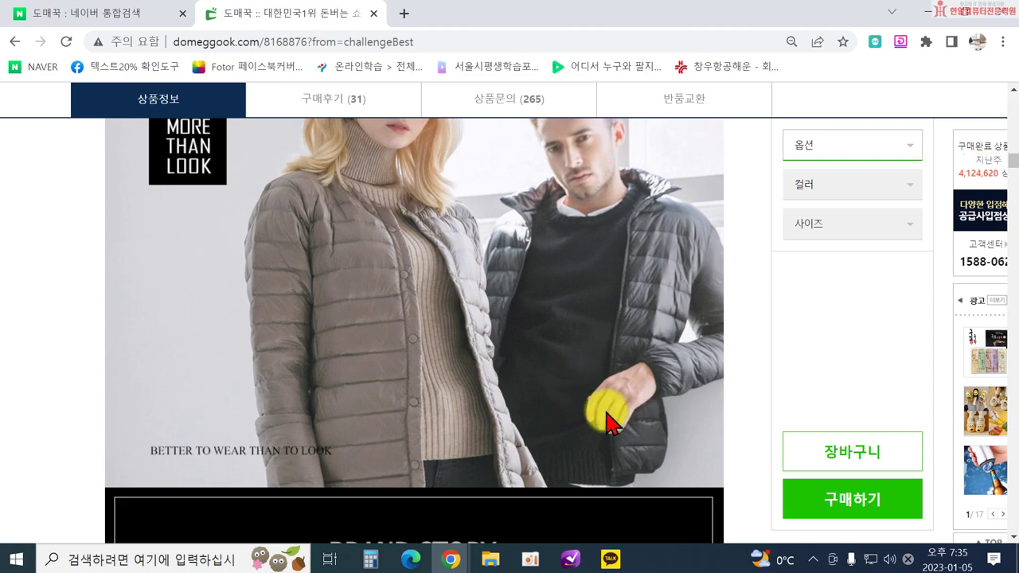
left_click(14, 44)
Scroll down to ranks 6–15, showing the 80원 KF94 mask and 5,500원 cat humidifier.
scroll(569, 269, "down", 6)
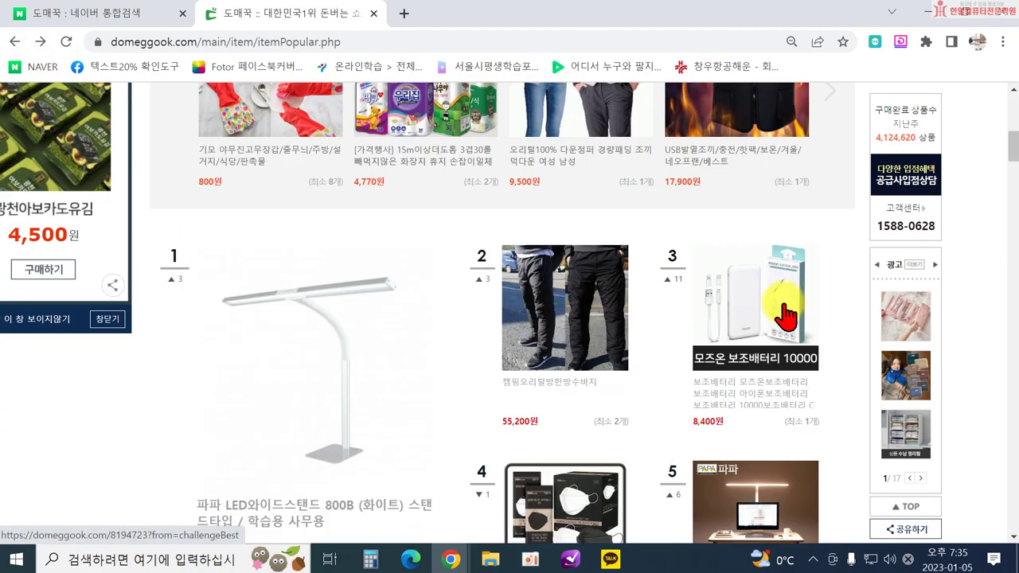
scroll(527, 346, "down", 1)
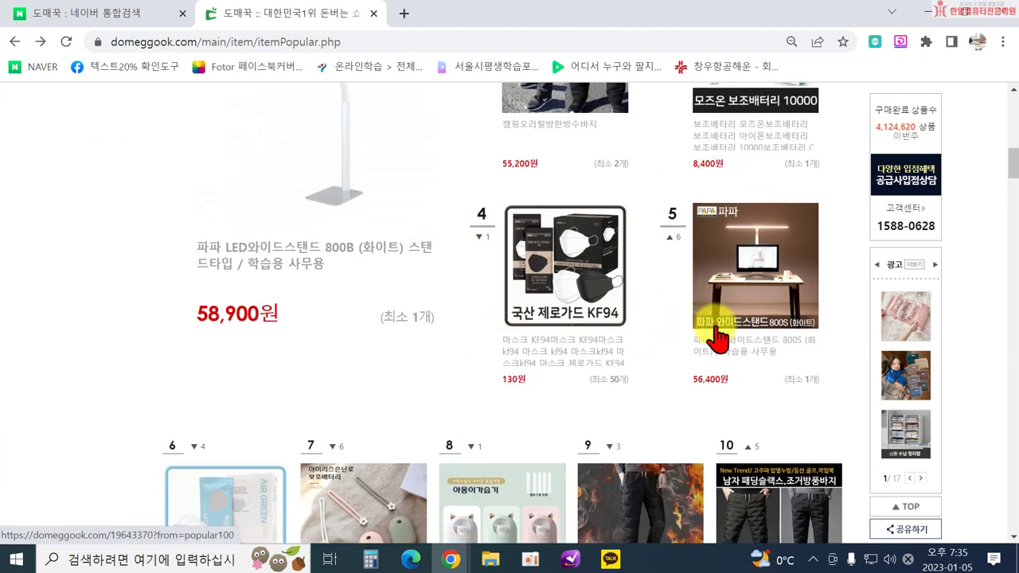
scroll(563, 356, "down", 3)
scroll(268, 353, "down", 2)
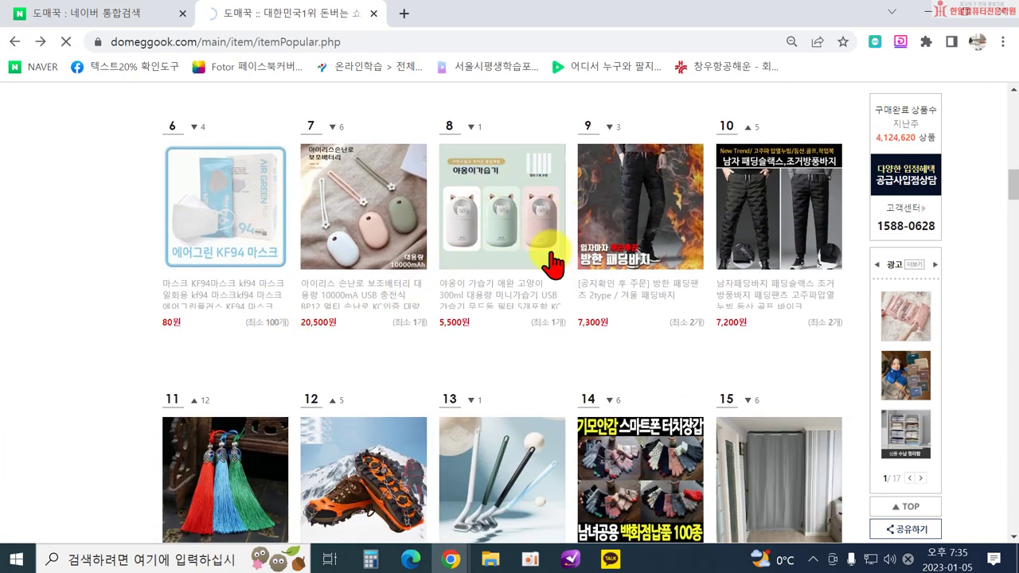
Open the rank-8 cat humidifier and scroll through its details (model A205, made in China).
left_click(499, 250)
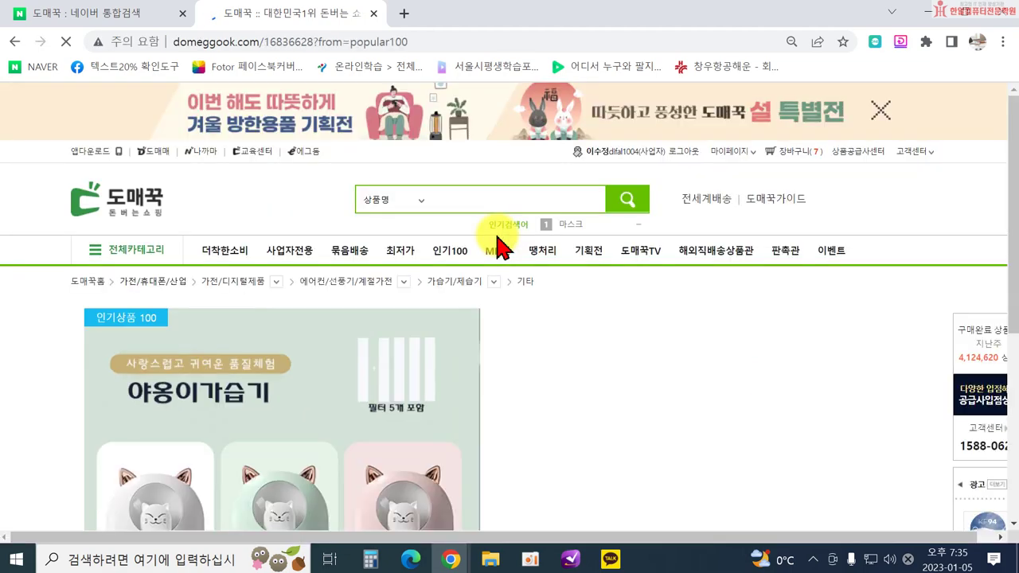
scroll(613, 318, "down", 2)
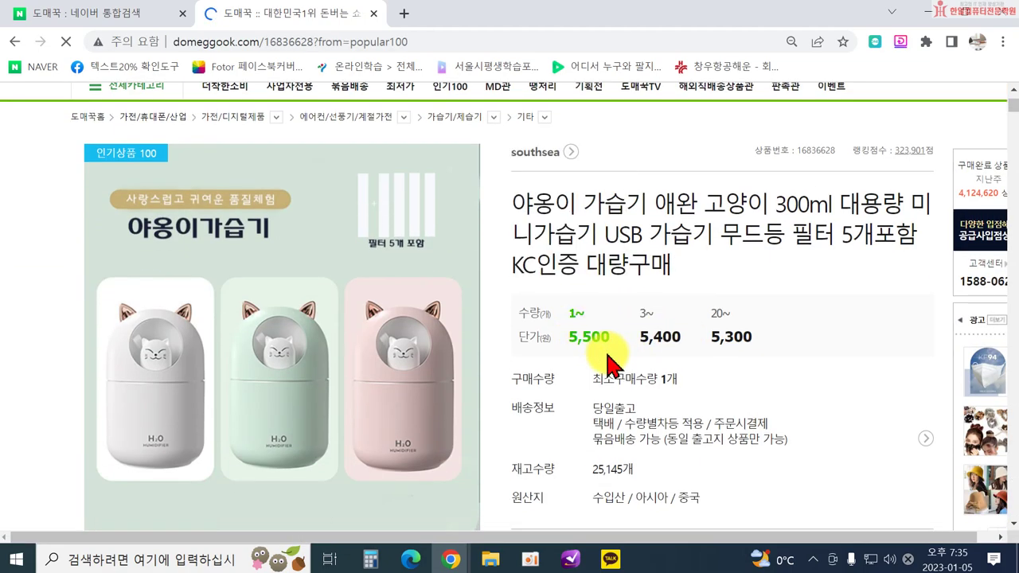
scroll(663, 309, "down", 1)
scroll(644, 303, "down", 10)
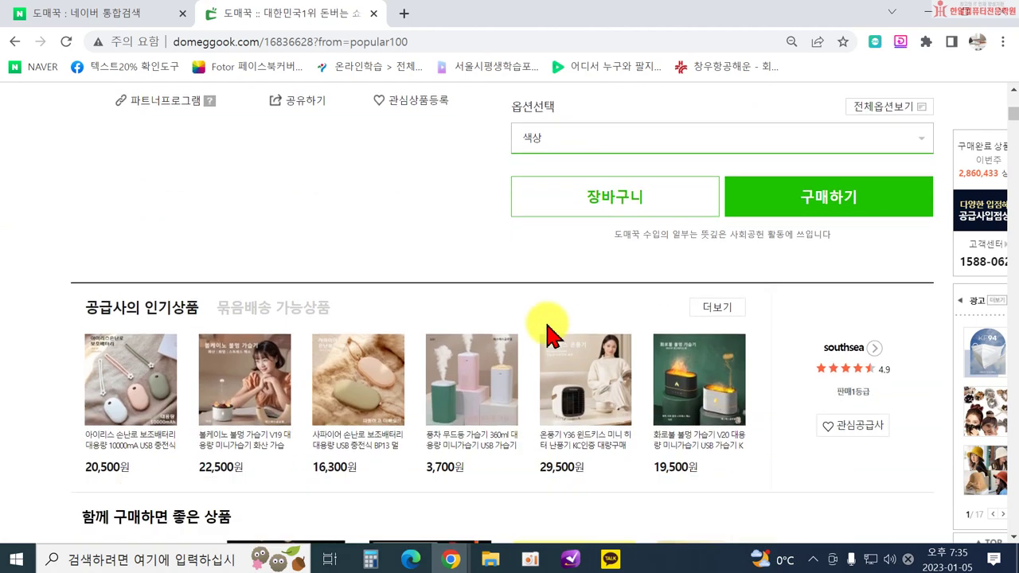
scroll(288, 372, "down", 3)
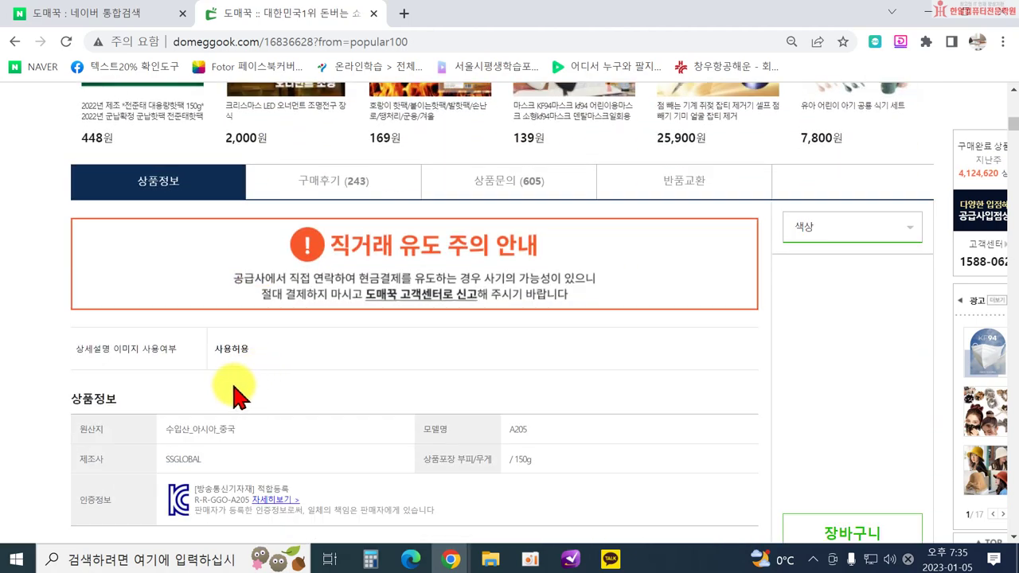
scroll(398, 364, "up", 3)
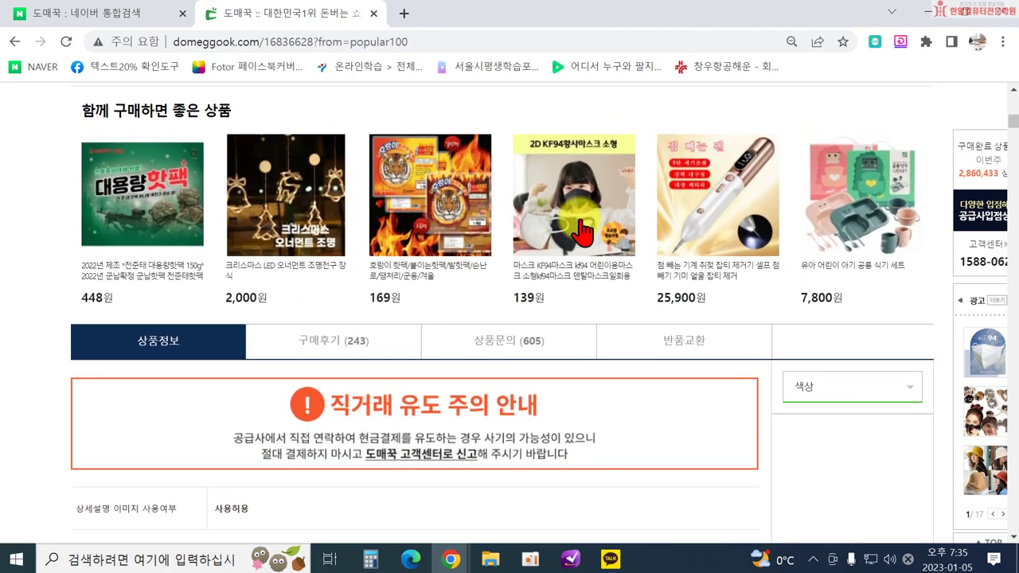
scroll(733, 461, "down", 10)
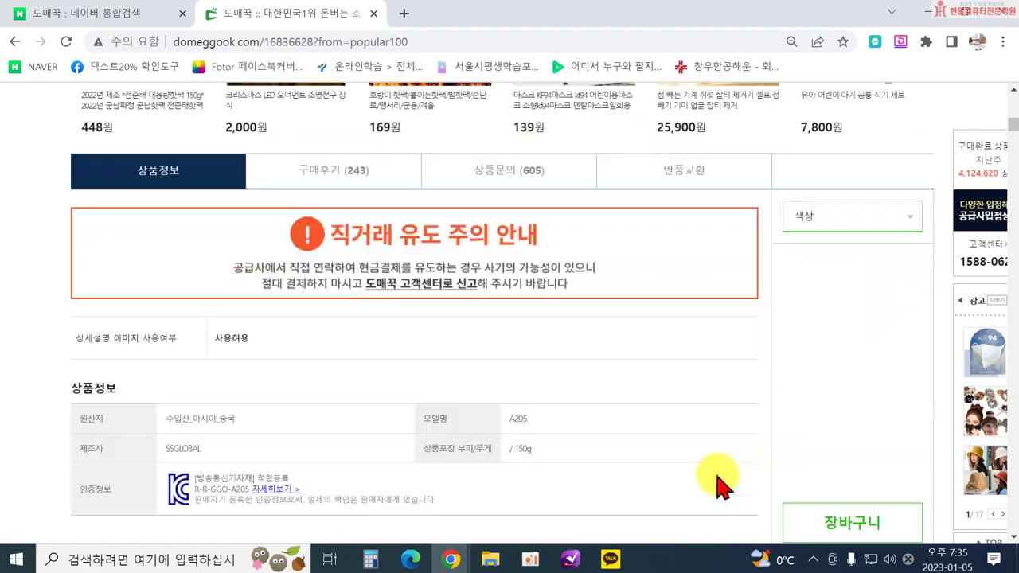
scroll(667, 405, "up", 15)
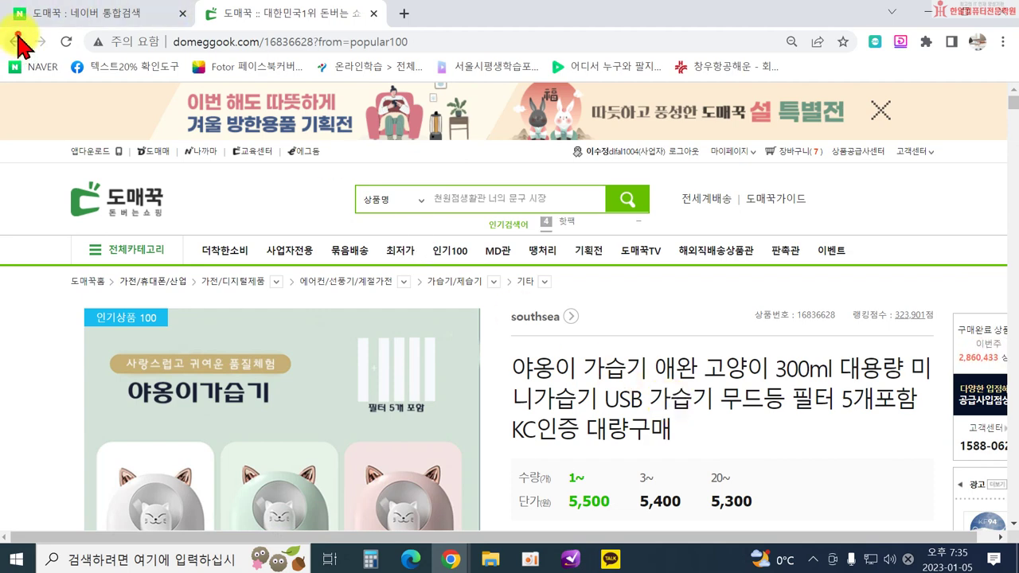
Return to the 인기상품 100 list and scroll down to ranks 11–20.
left_click(16, 40)
scroll(709, 306, "down", 2)
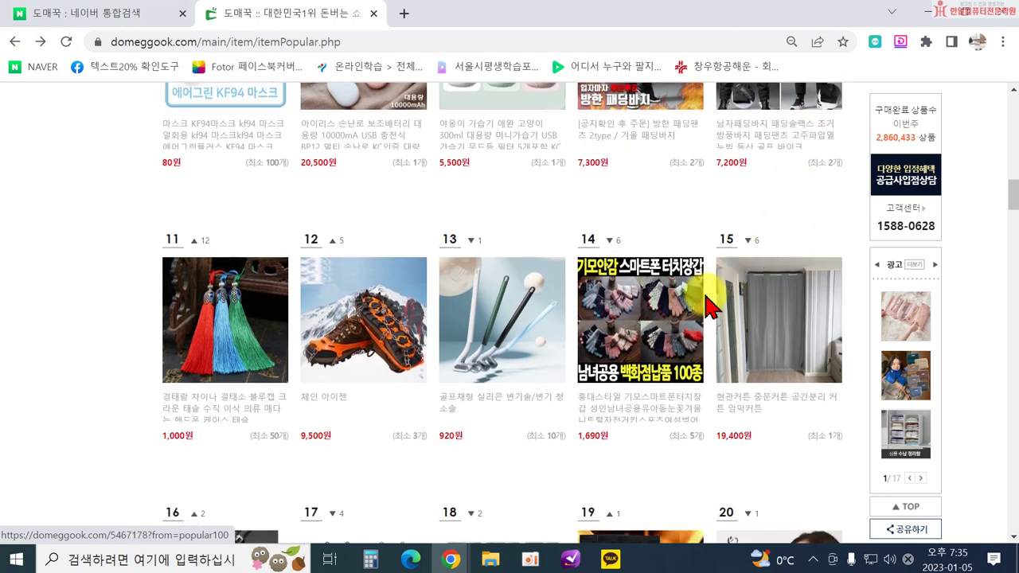
scroll(796, 342, "down", 1)
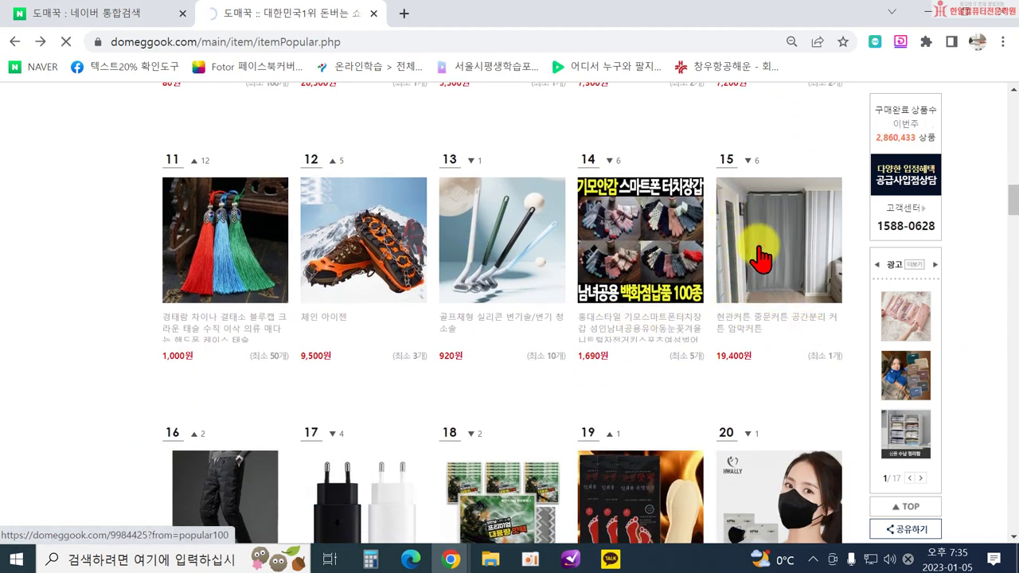
Open the rank-15 19,400원 현관커튼, view its colour options, and read the 몽트노블 중문커튼 description.
left_click(760, 256)
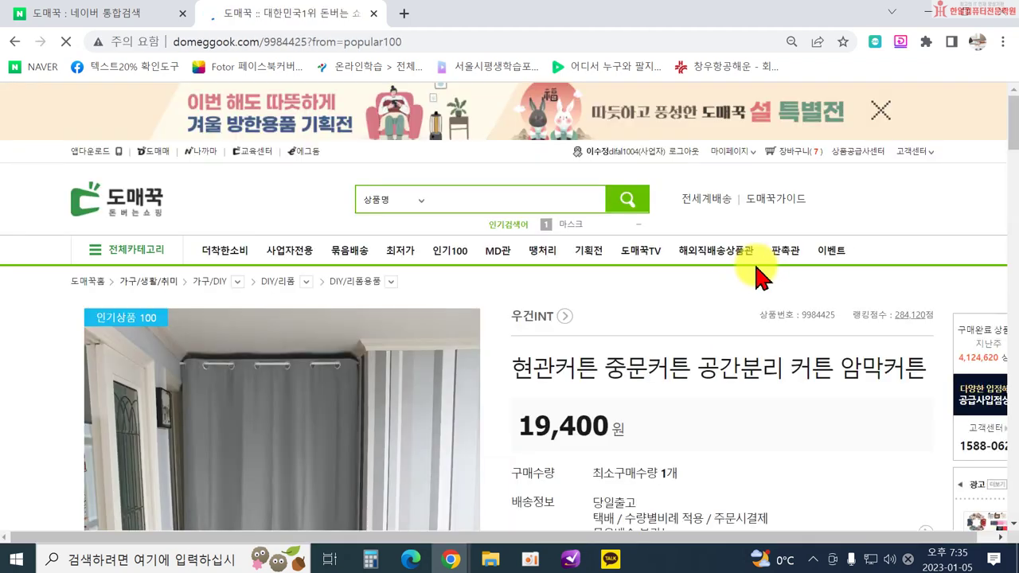
scroll(701, 311, "down", 2)
scroll(629, 374, "down", 2)
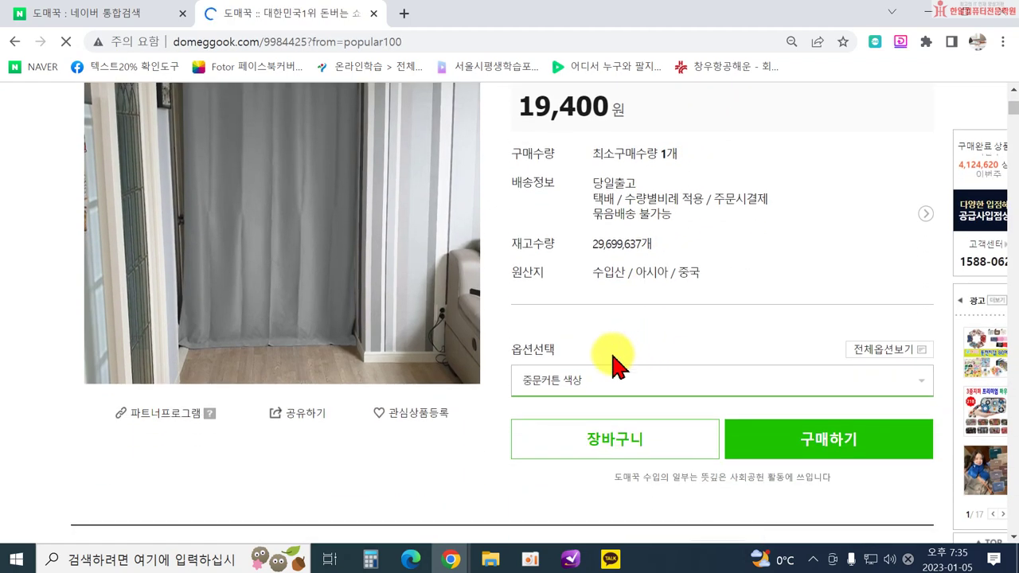
left_click(577, 381)
scroll(671, 364, "down", 2)
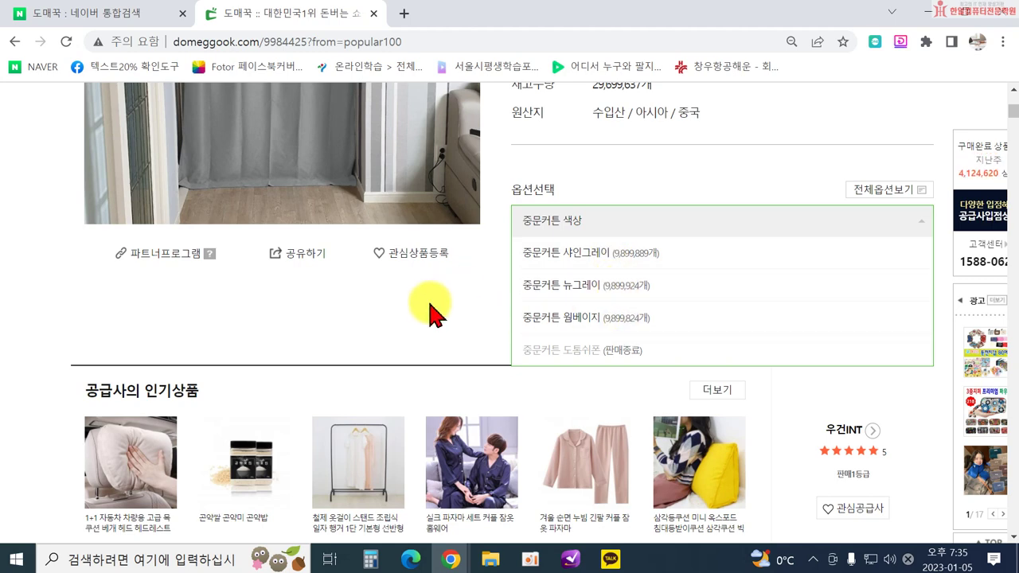
scroll(398, 306, "down", 6)
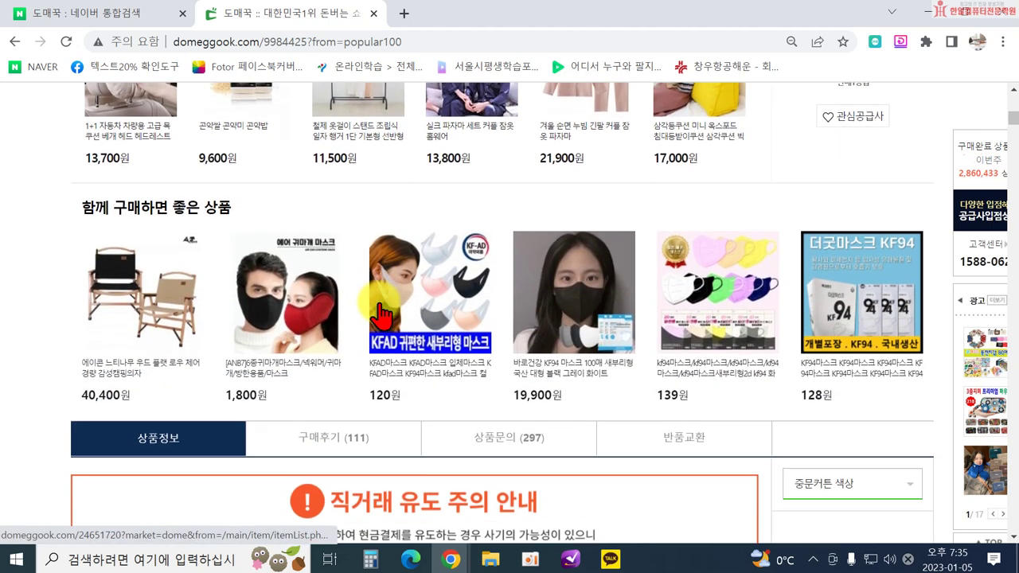
scroll(378, 319, "down", 2)
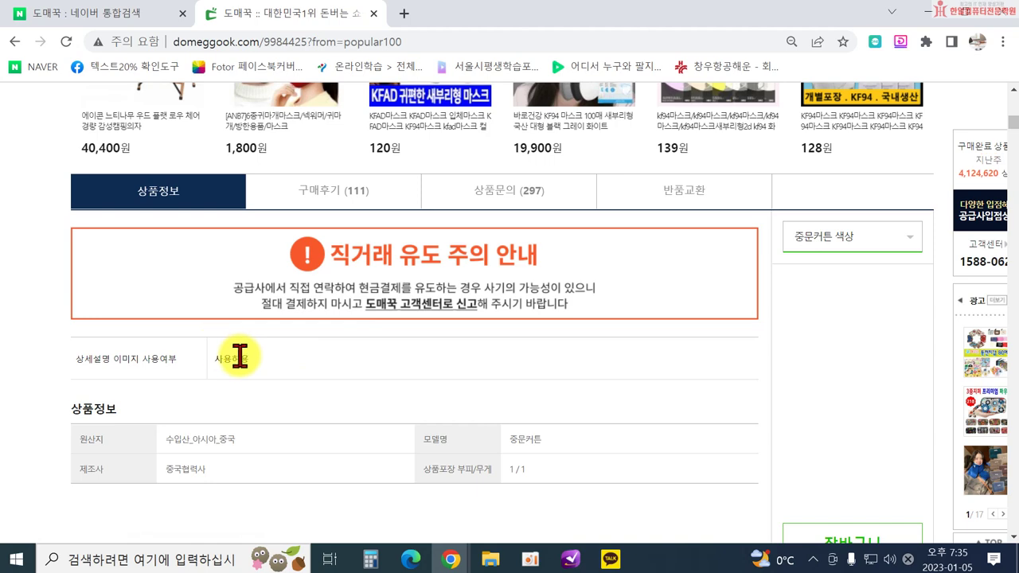
scroll(302, 371, "down", 7)
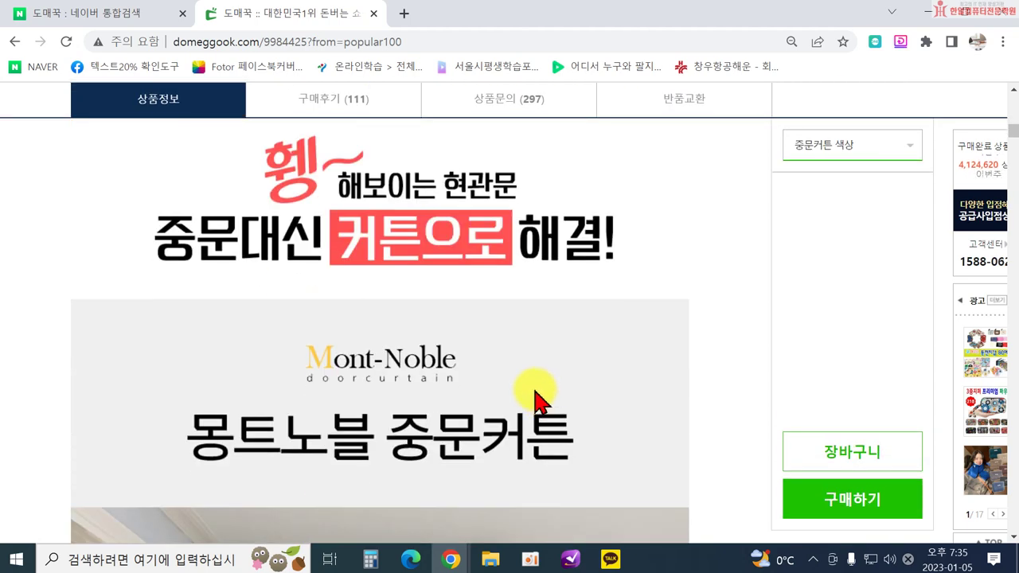
scroll(539, 402, "up", 2)
Return to the 인기100 ranking and scroll to ranks 16–25, where the rank-19 깔창핫팩 is listed.
left_click(14, 41)
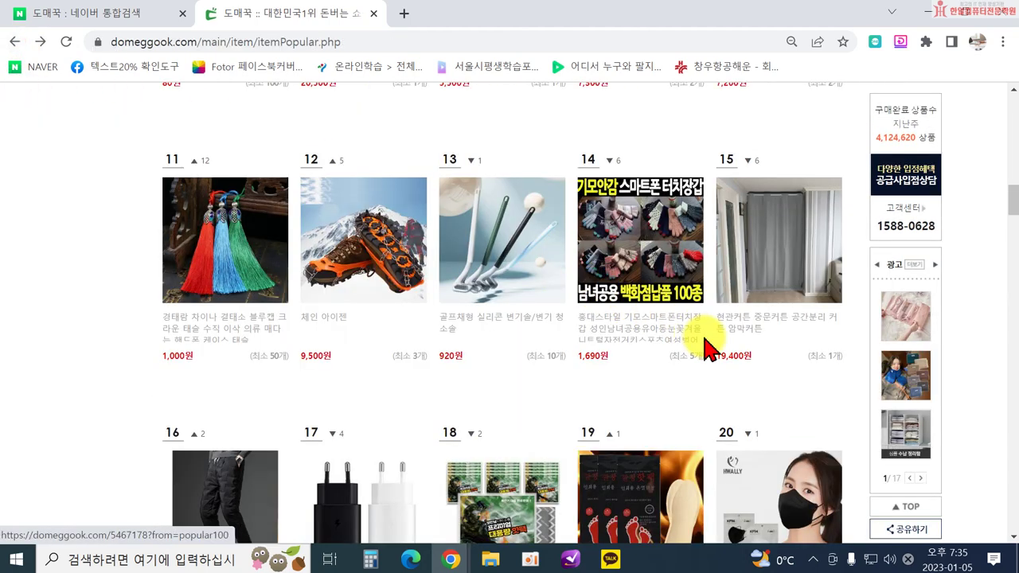
scroll(705, 342, "down", 2)
scroll(477, 358, "down", 1)
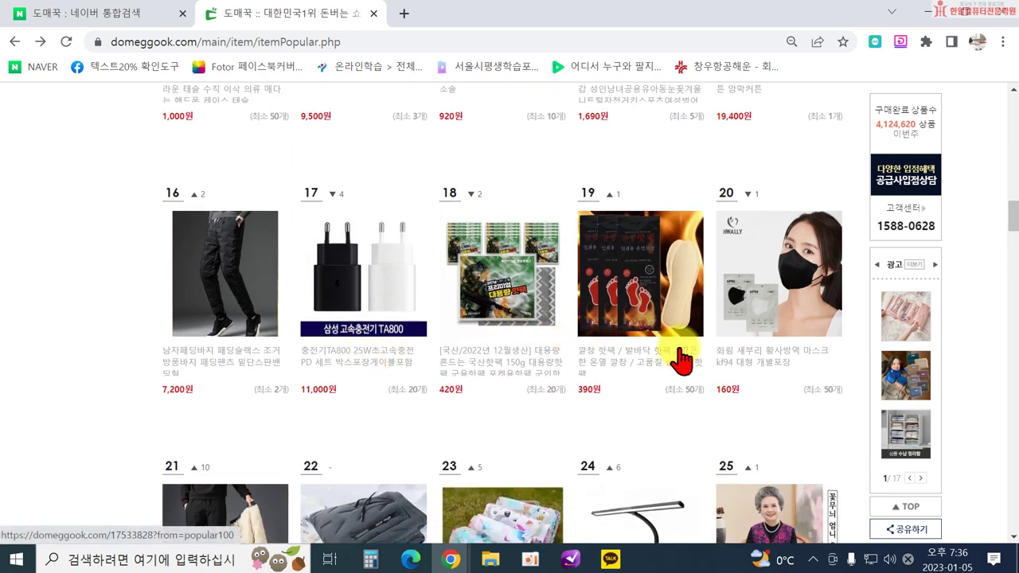
scroll(653, 342, "down", 2)
scroll(469, 175, "up", 3)
scroll(546, 268, "down", 3)
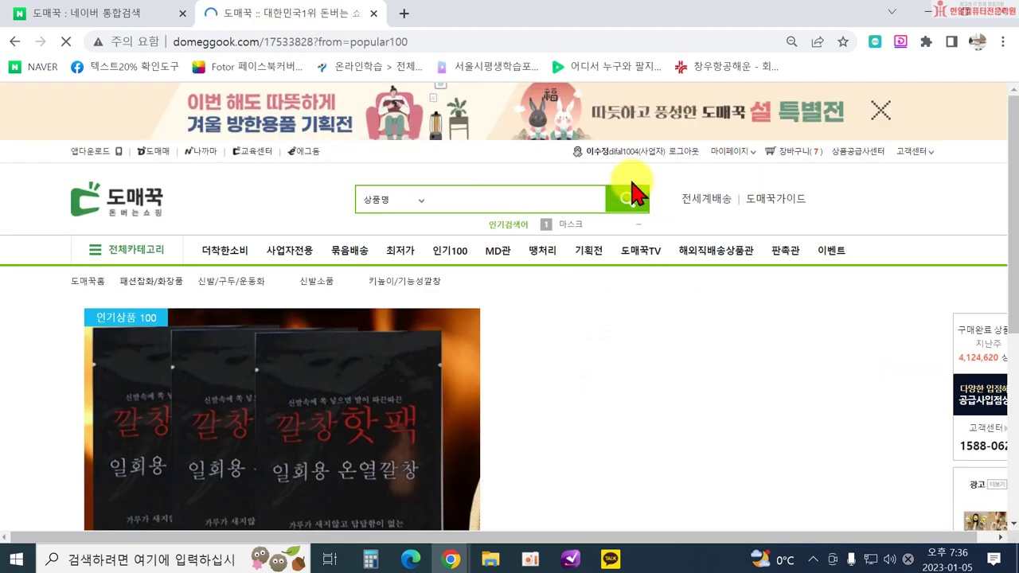
Add the 여성용 option of the 깔창핫팩 at 50 units, giving a 19,500원 total.
scroll(700, 350, "down", 3)
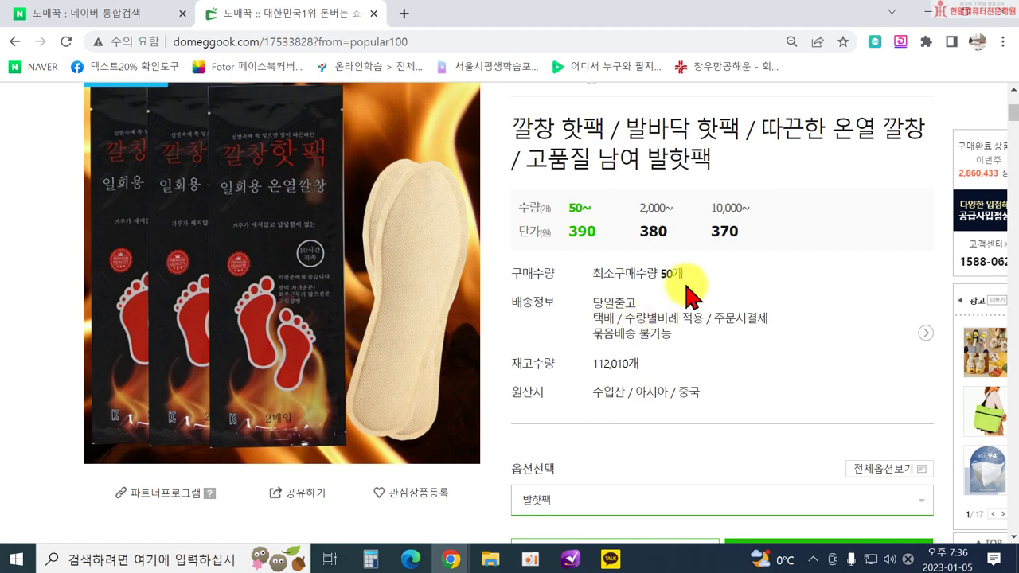
scroll(619, 487, "down", 1)
left_click(601, 419)
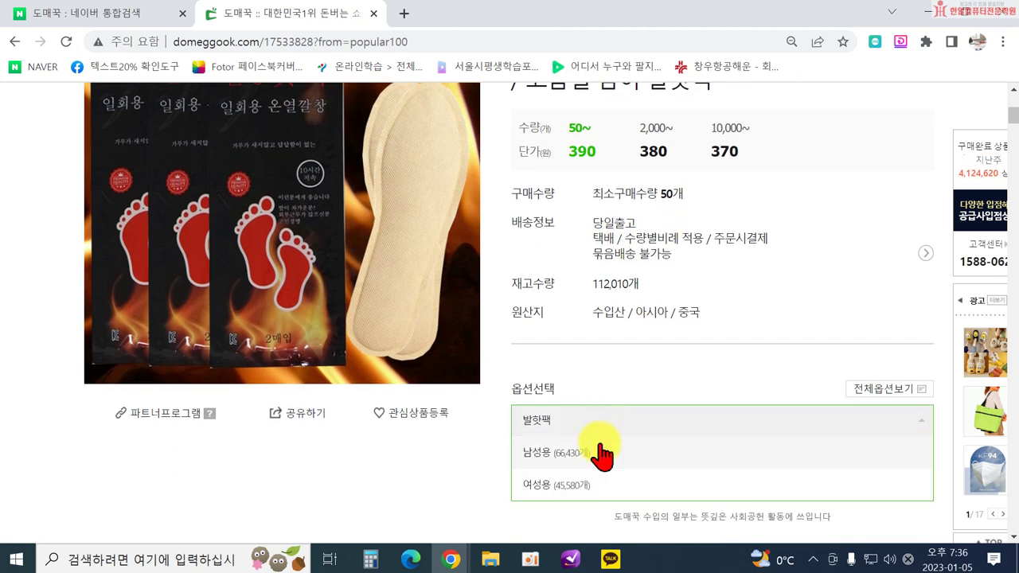
left_click(602, 481)
scroll(855, 473, "down", 2)
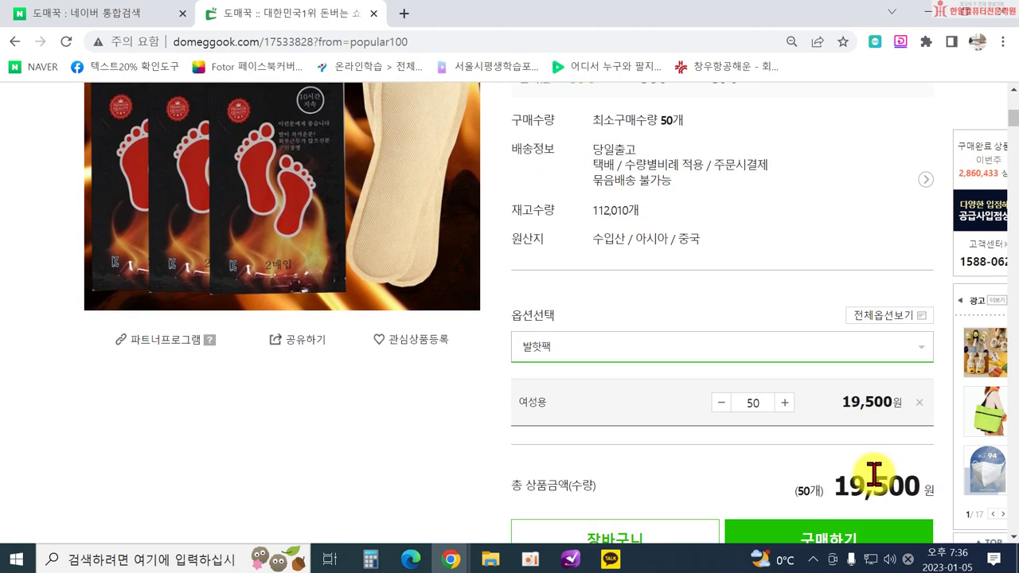
scroll(780, 380, "up", 3)
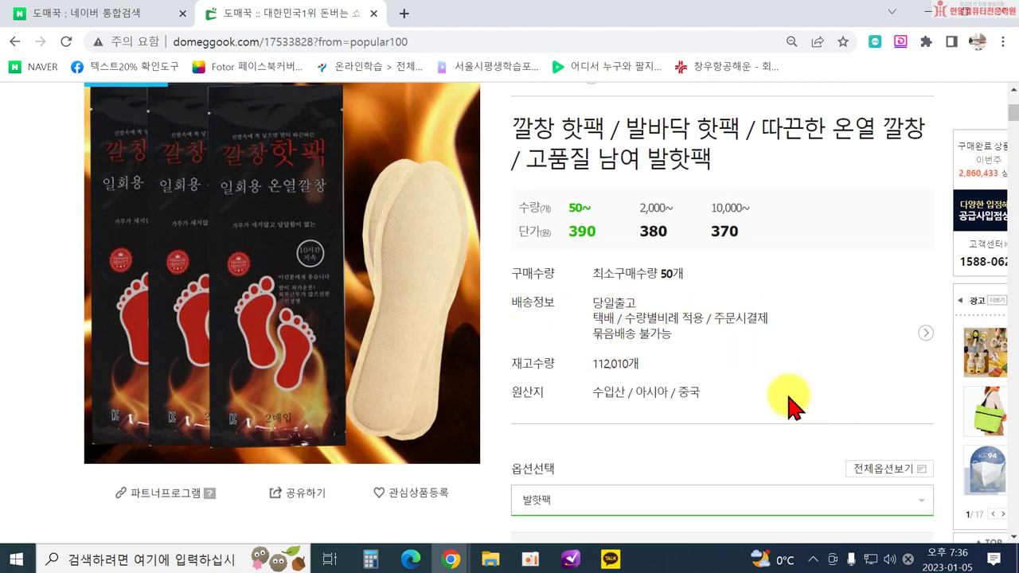
scroll(521, 342, "down", 3)
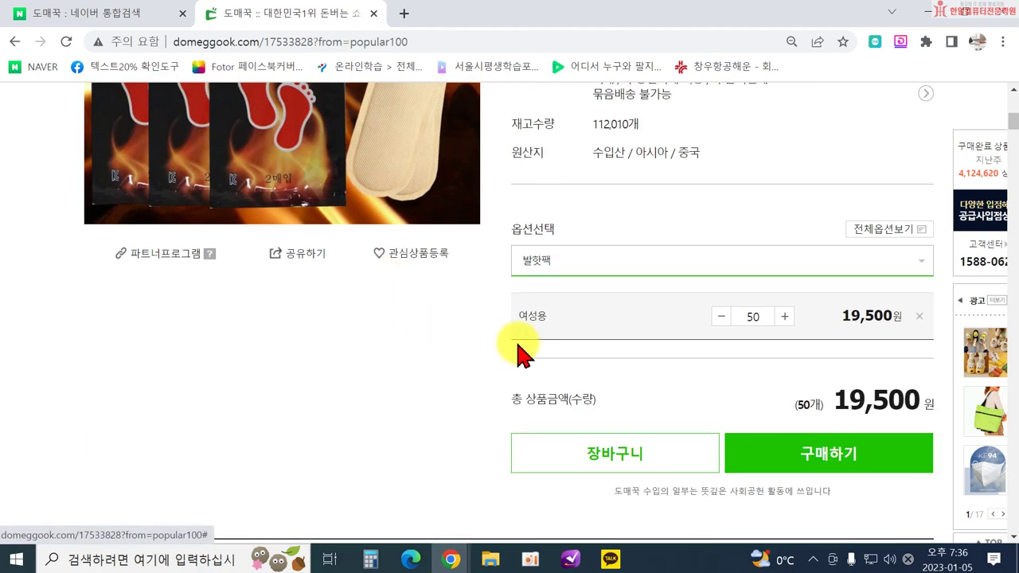
scroll(531, 356, "up", 5)
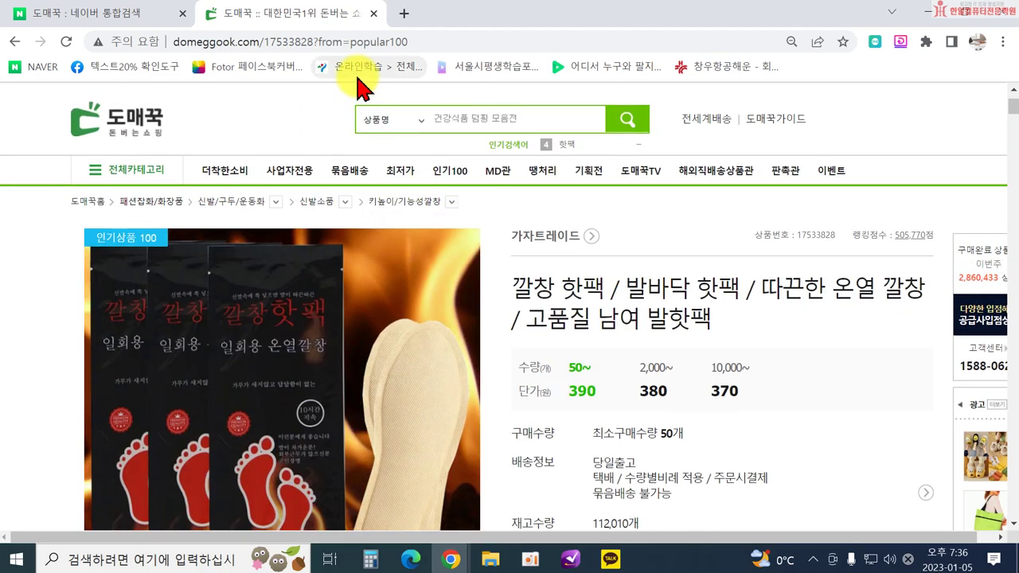
Close the product tab and reopen the 도매꾹 main page from the Naver search results.
left_click(373, 16)
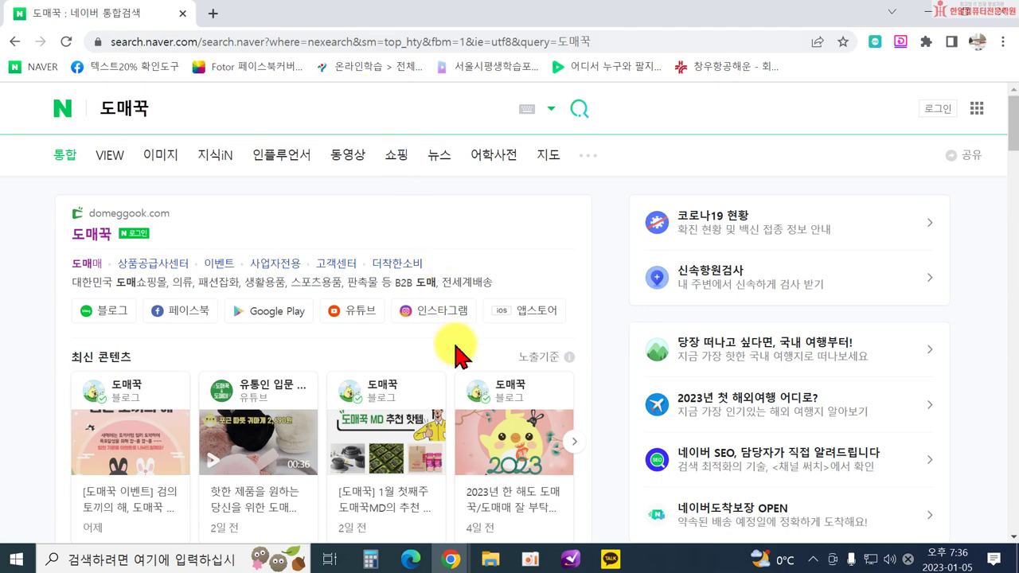
left_click(86, 234)
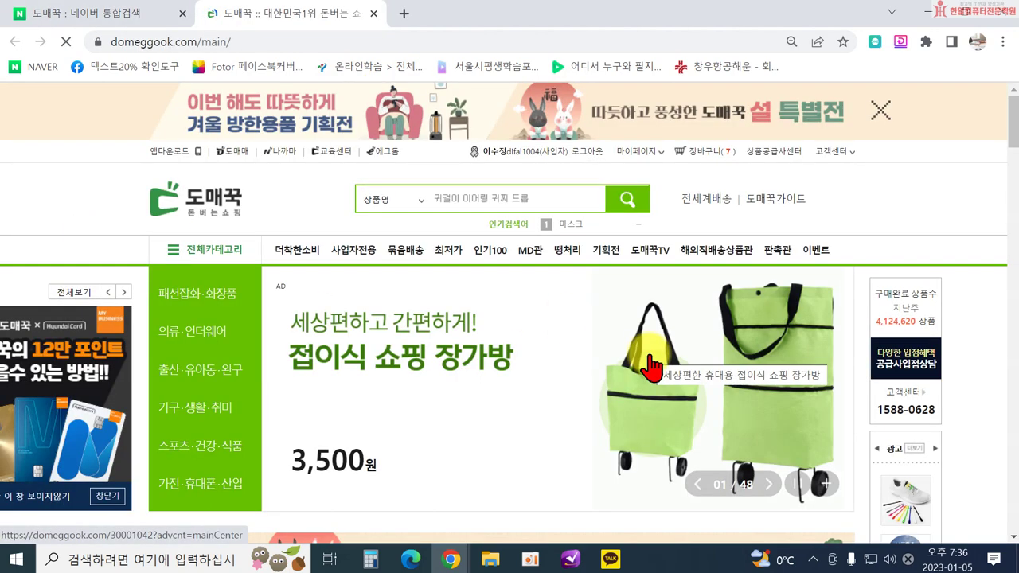
scroll(652, 368, "down", 4)
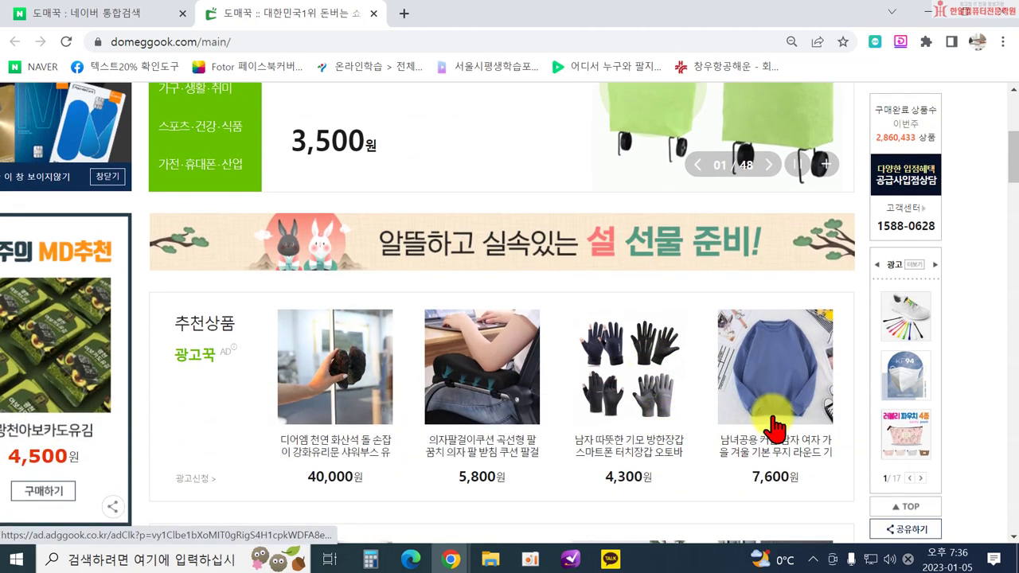
scroll(773, 429, "down", 2)
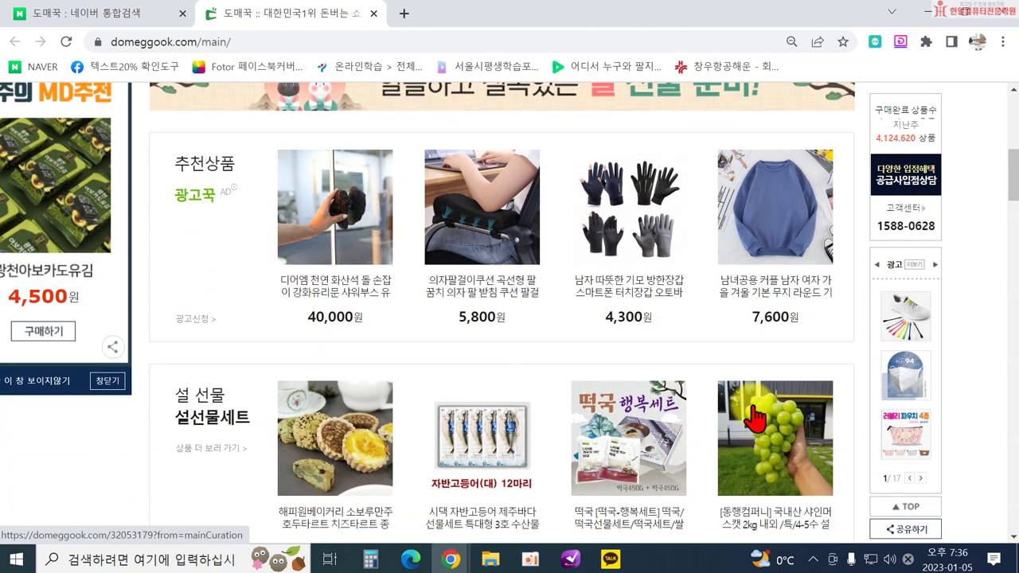
scroll(753, 417, "down", 2)
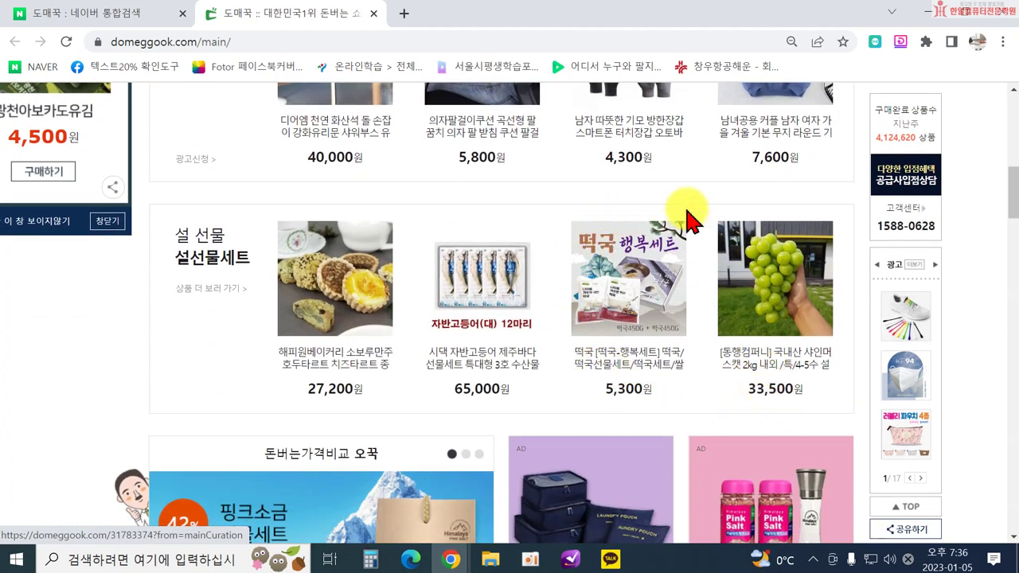
scroll(810, 372, "down", 3)
scroll(796, 381, "down", 7)
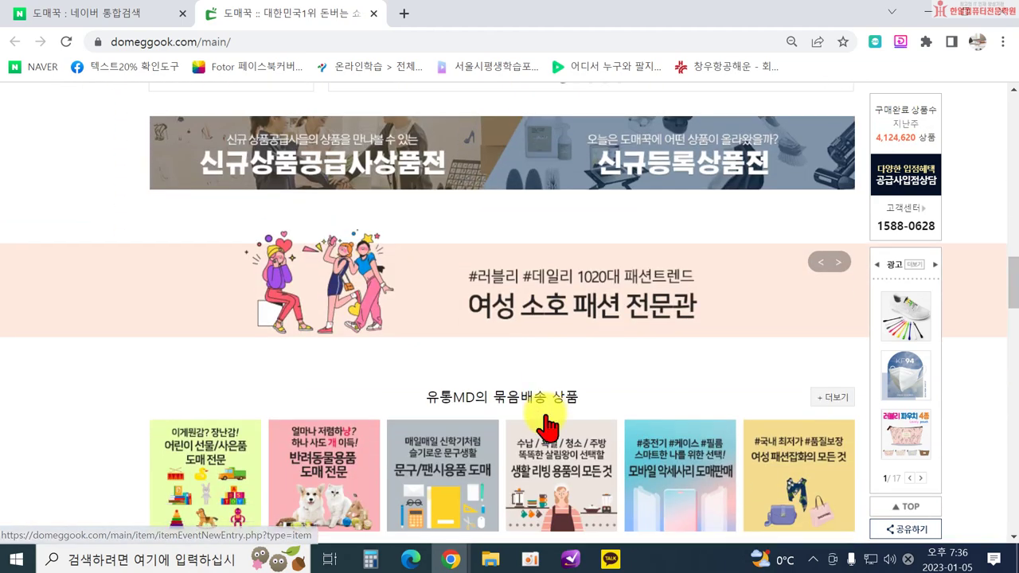
Browse the main page promotions, including the 오꾹 price-comparison deals, then return toward the top.
scroll(548, 426, "down", 4)
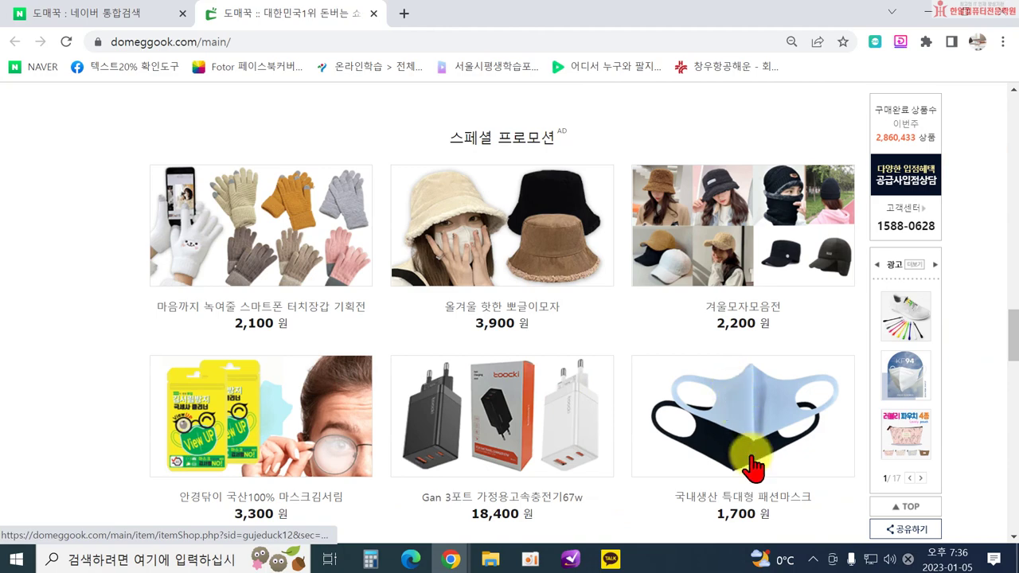
scroll(454, 424, "down", 2)
scroll(626, 409, "down", 5)
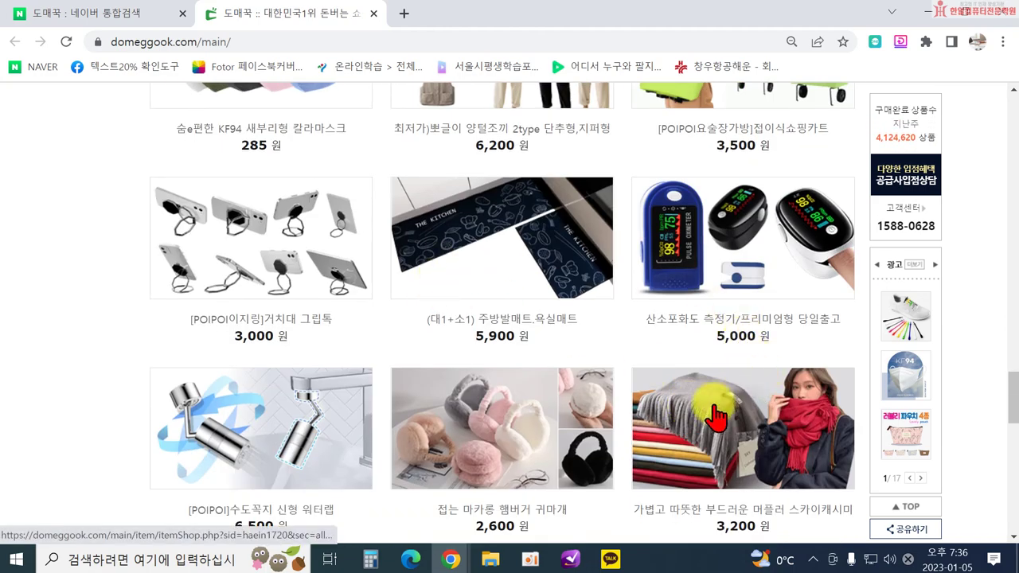
scroll(632, 355, "down", 3)
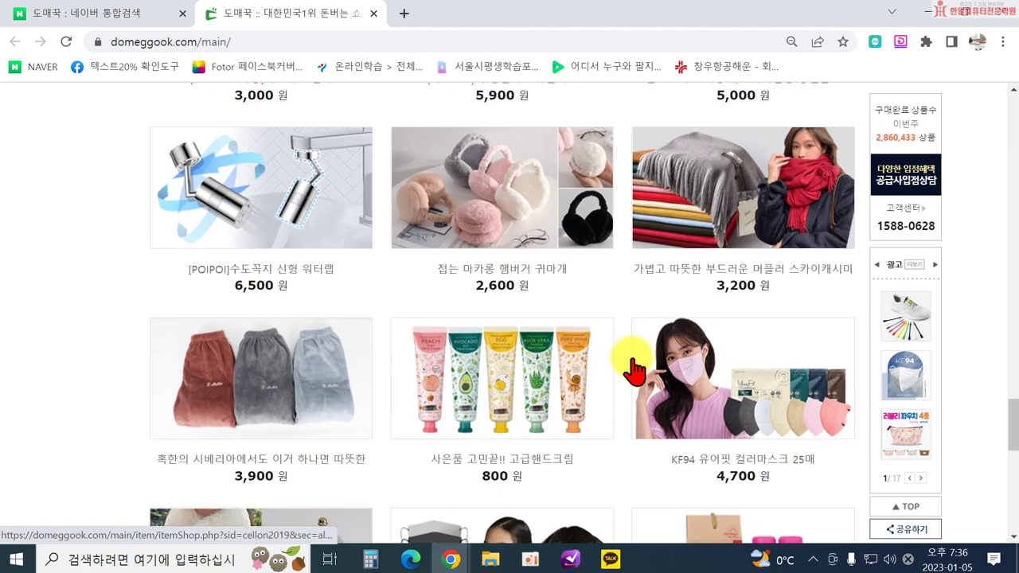
scroll(635, 371, "down", 2)
scroll(634, 371, "up", 3)
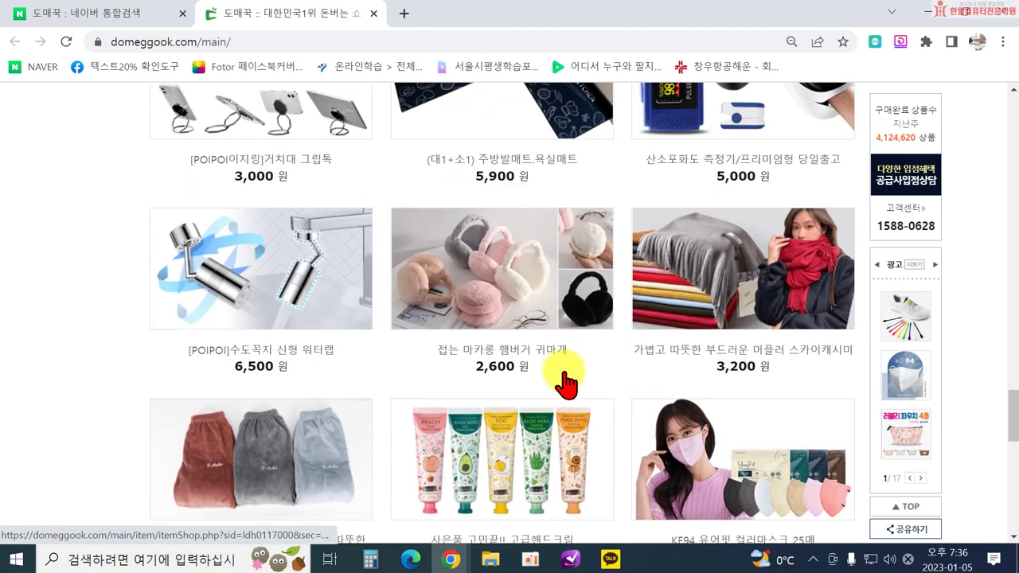
scroll(565, 384, "up", 20)
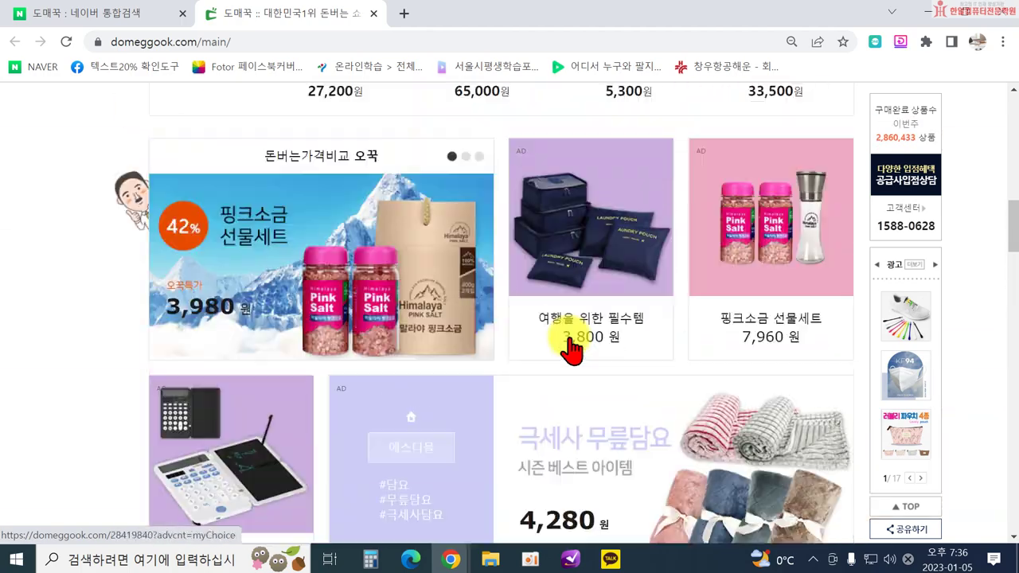
scroll(571, 350, "up", 10)
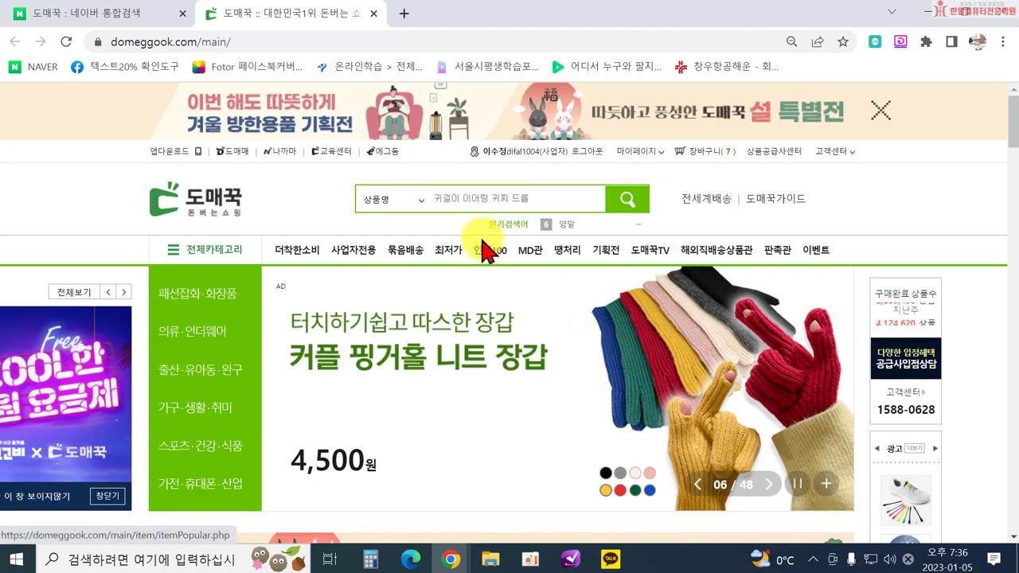
Scroll the 인기상품 100 list to ranks 21–30 and open rank 21, the 13,800원 양털 방한팬츠 mp06.
left_click(484, 252)
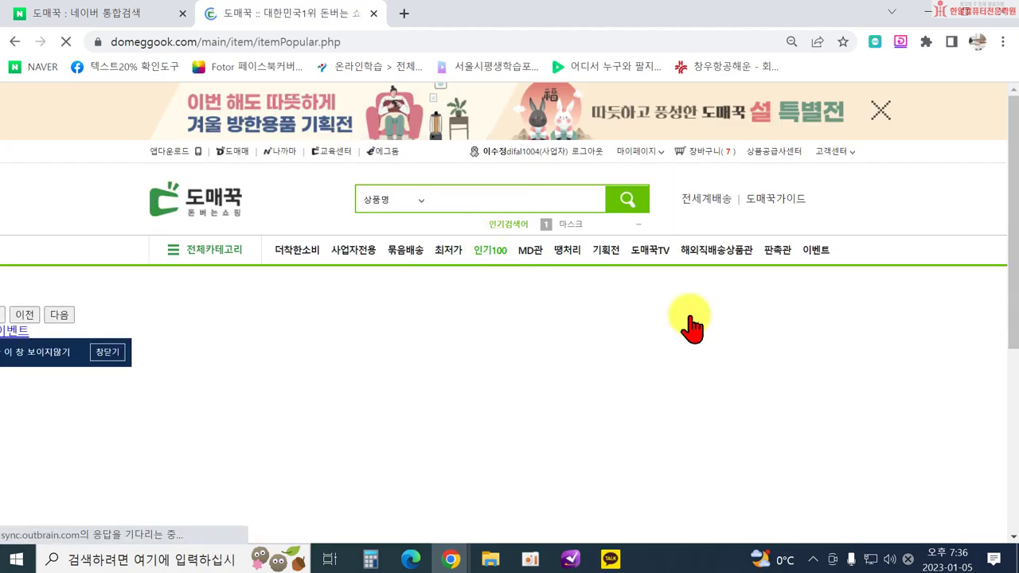
scroll(681, 351, "down", 8)
scroll(677, 380, "down", 10)
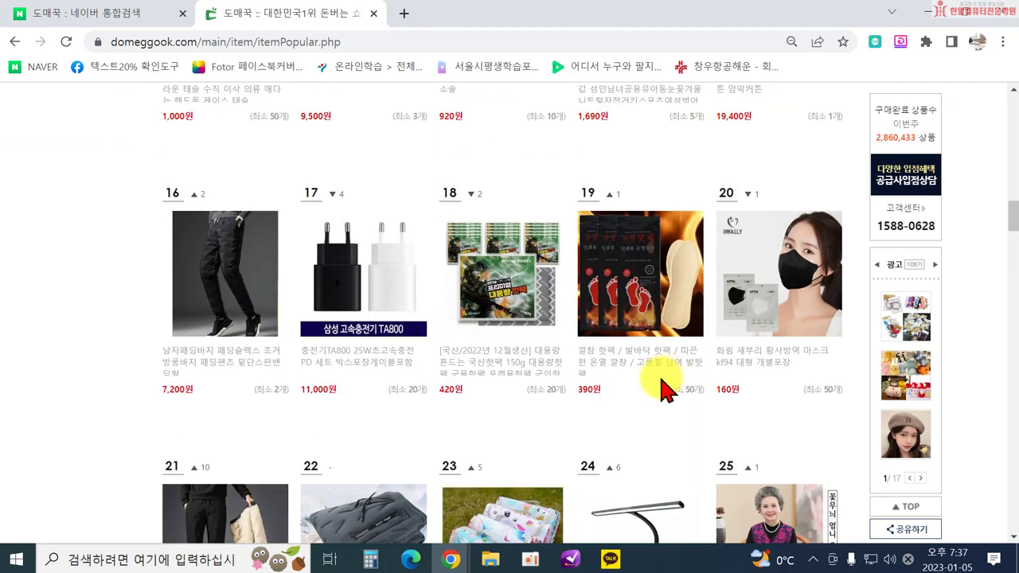
scroll(667, 389, "down", 5)
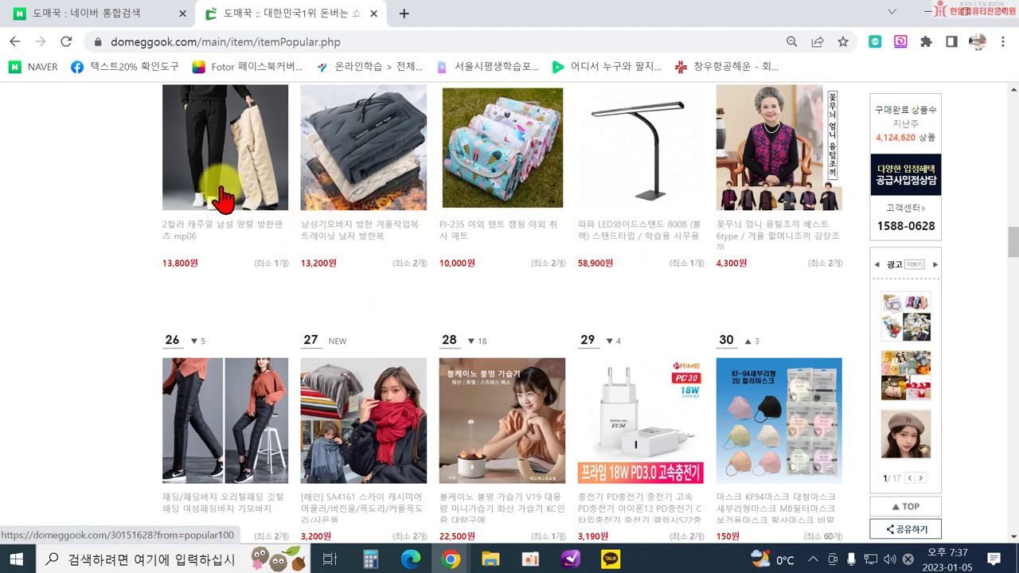
scroll(239, 183, "down", 2)
scroll(246, 188, "up", 3)
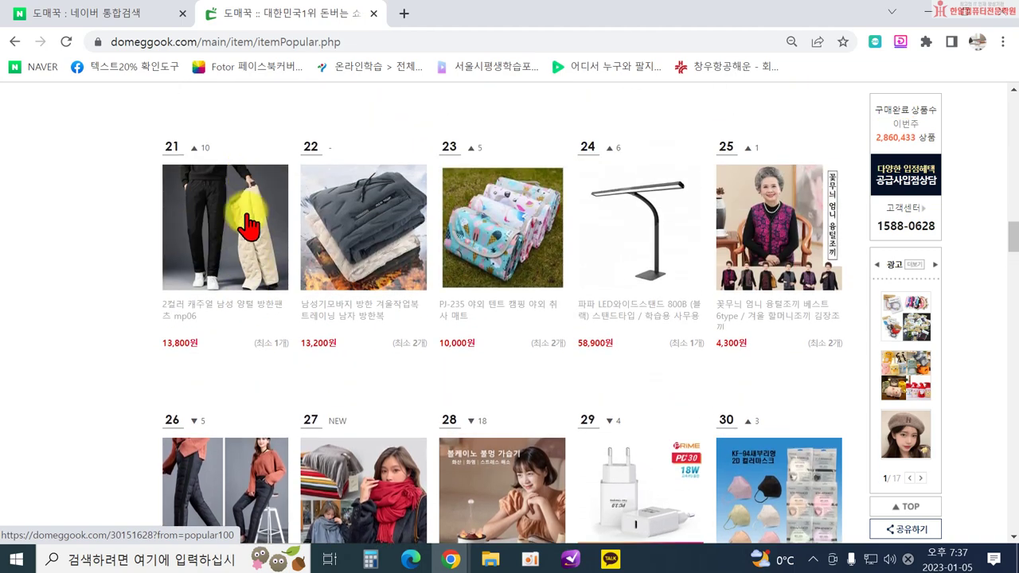
left_click(248, 225)
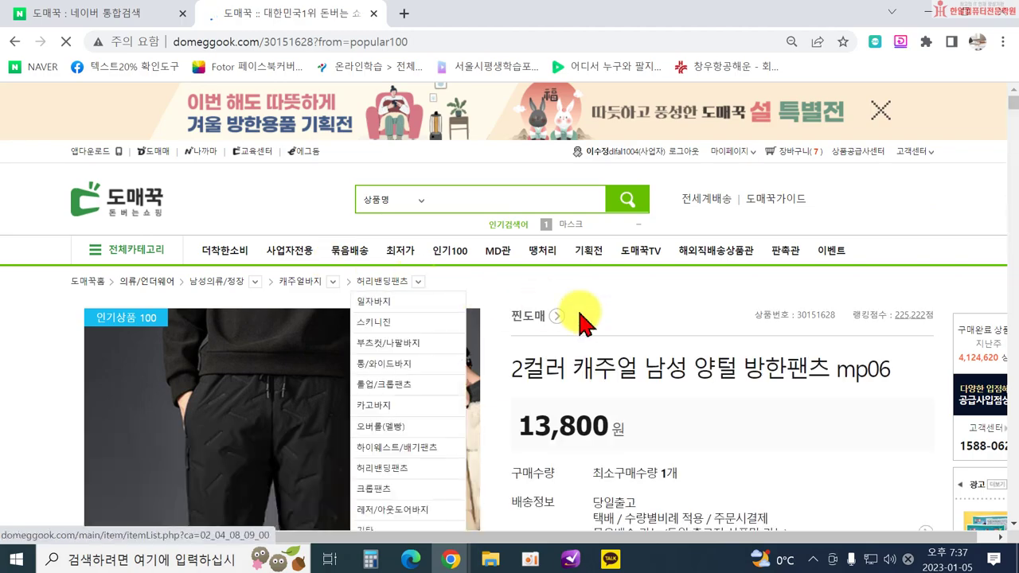
Scroll through the 방한팬츠 mp06 detail images and notice tables.
scroll(716, 359, "down", 10)
scroll(537, 362, "down", 6)
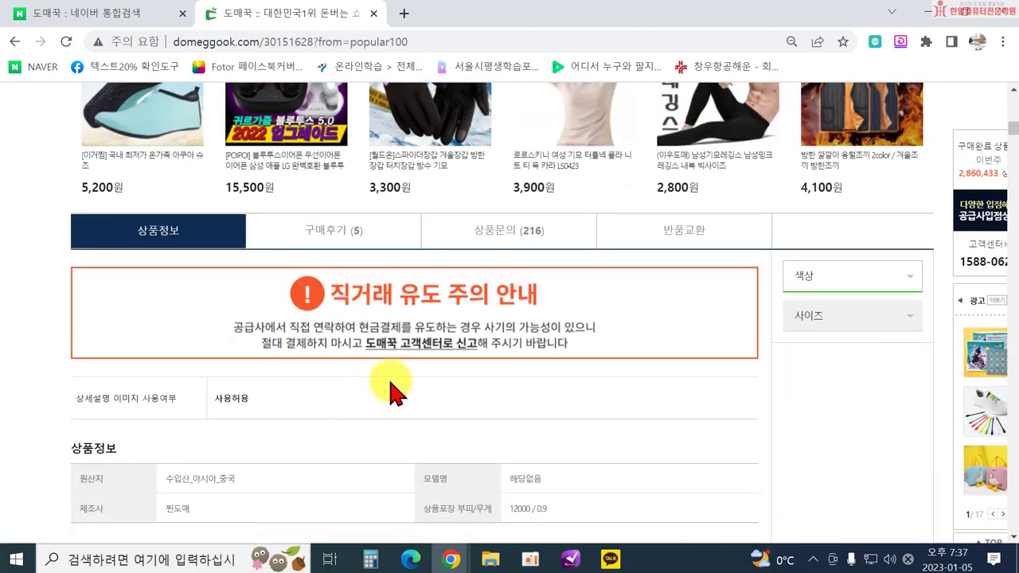
scroll(395, 390, "down", 15)
scroll(539, 350, "down", 10)
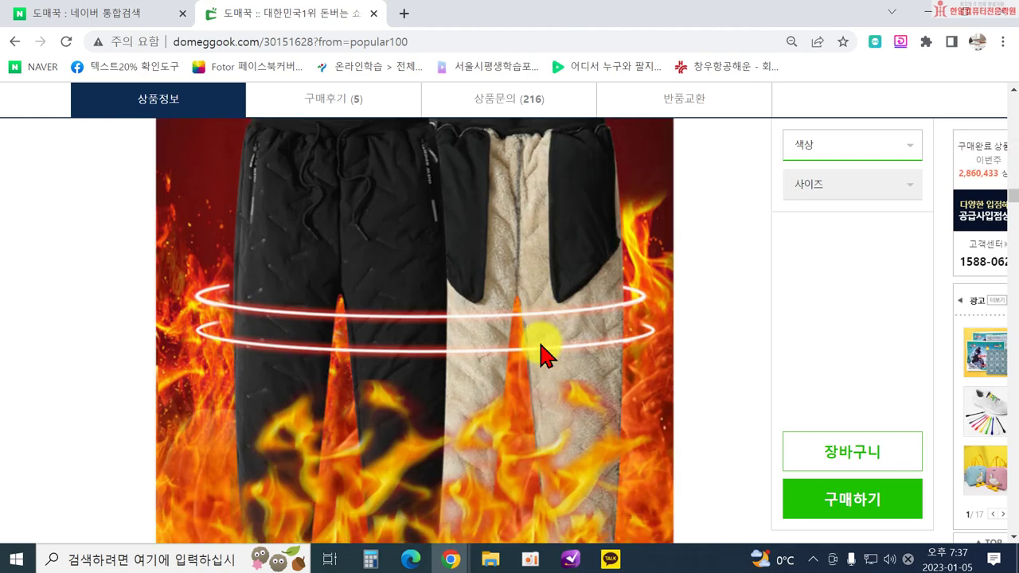
scroll(542, 354, "down", 10)
scroll(541, 366, "down", 10)
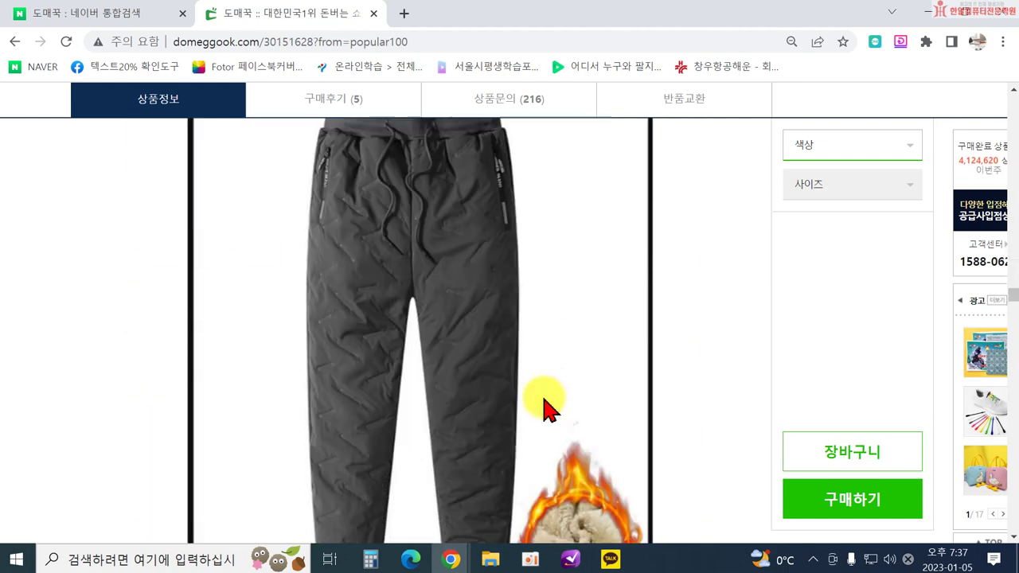
scroll(546, 414, "down", 10)
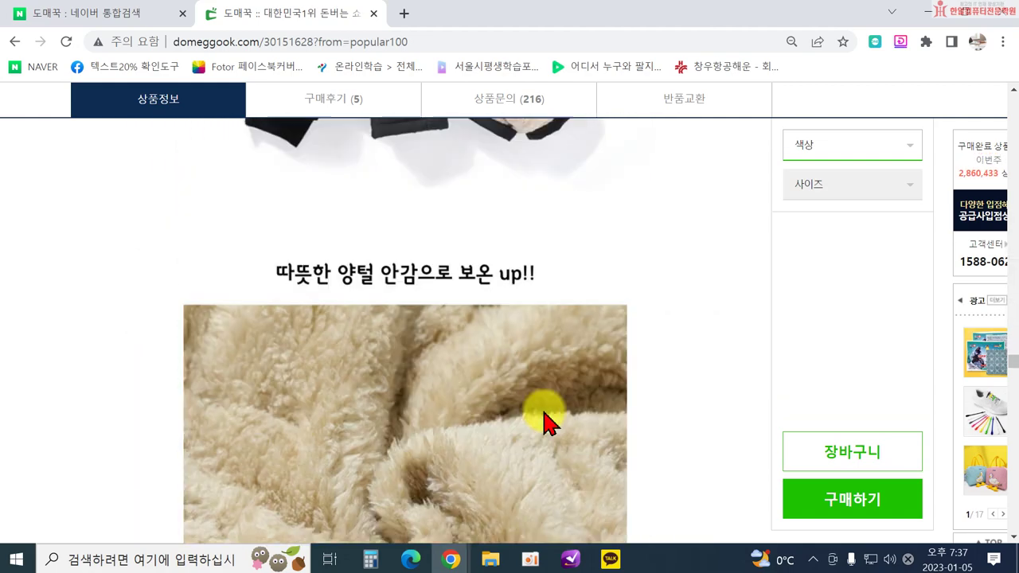
Continue down to the rating panel, then drag back to the top showing 13,800원 and 당일출고.
scroll(548, 426, "down", 15)
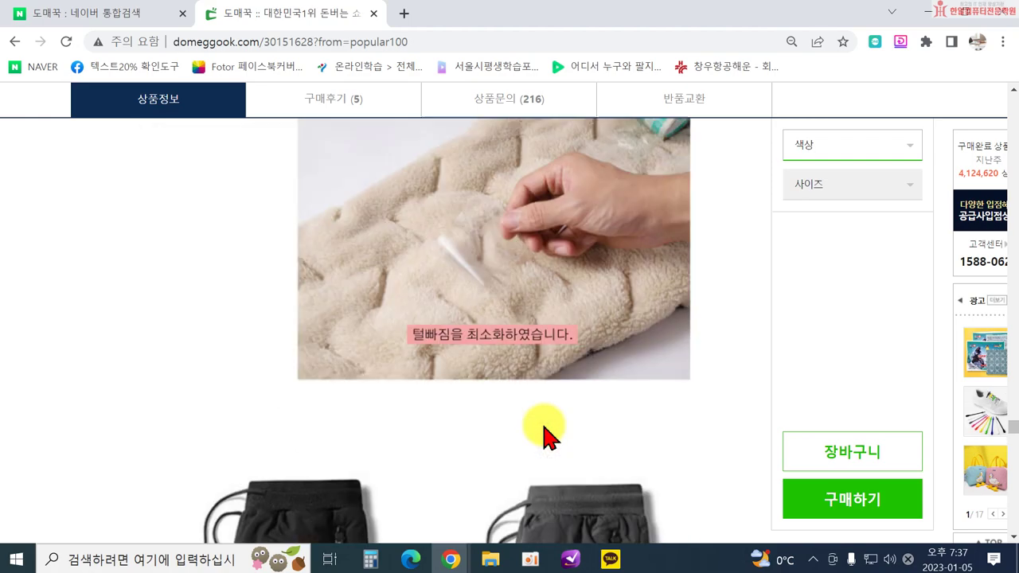
scroll(544, 434, "down", 10)
scroll(550, 436, "down", 8)
scroll(553, 438, "down", 7)
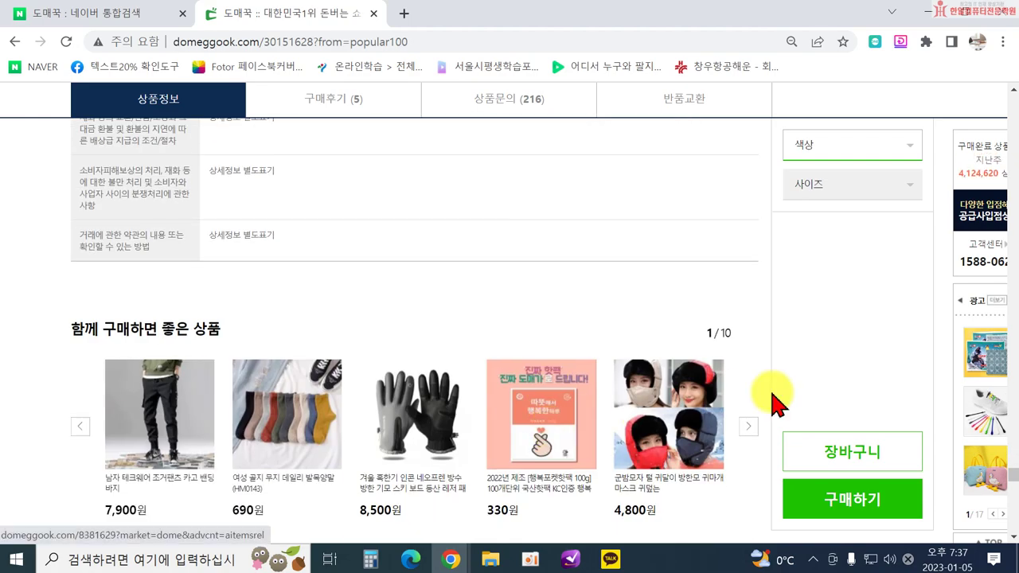
scroll(637, 406, "down", 1)
scroll(637, 406, "down", 2)
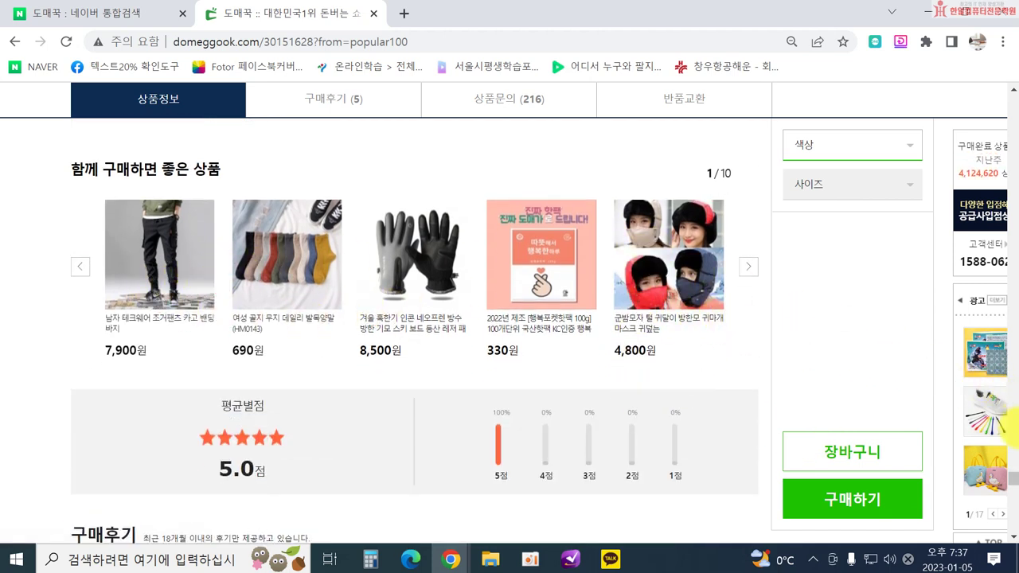
left_click_drag(1011, 503, 1011, 92)
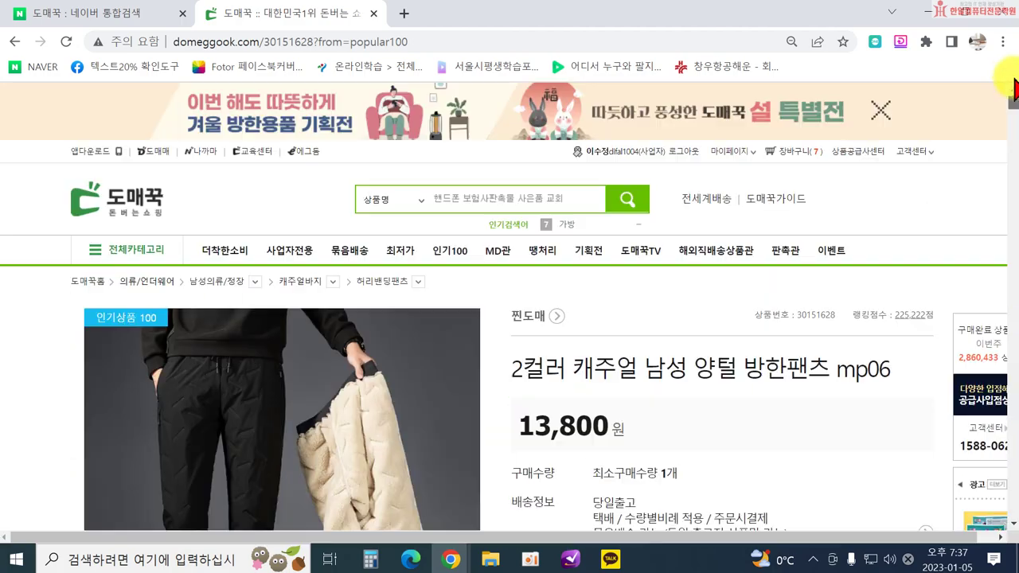
Go back to 인기상품 100 and search the site for '핫팩'.
left_click(11, 41)
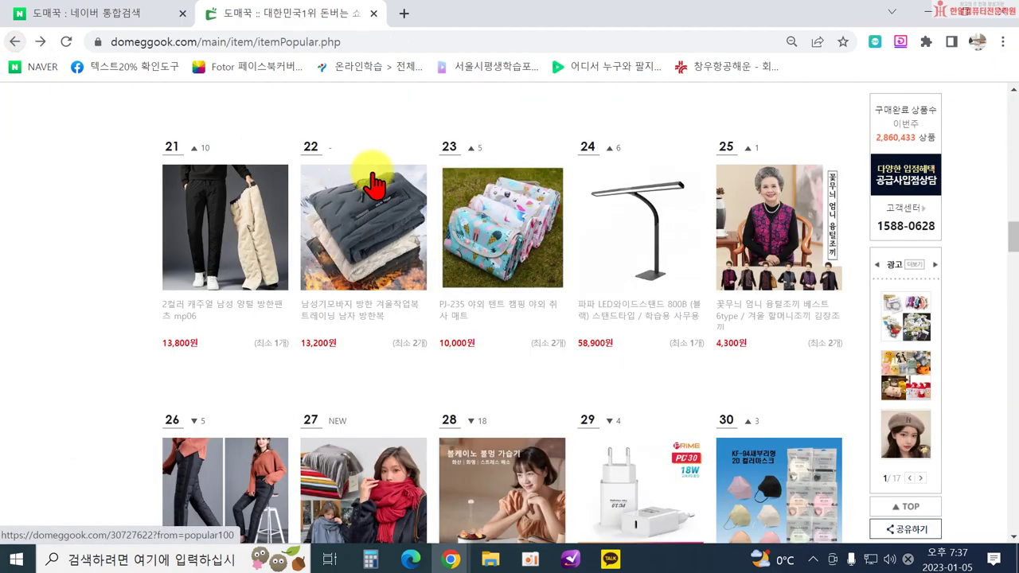
scroll(382, 167, "up", 15)
scroll(398, 170, "up", 1)
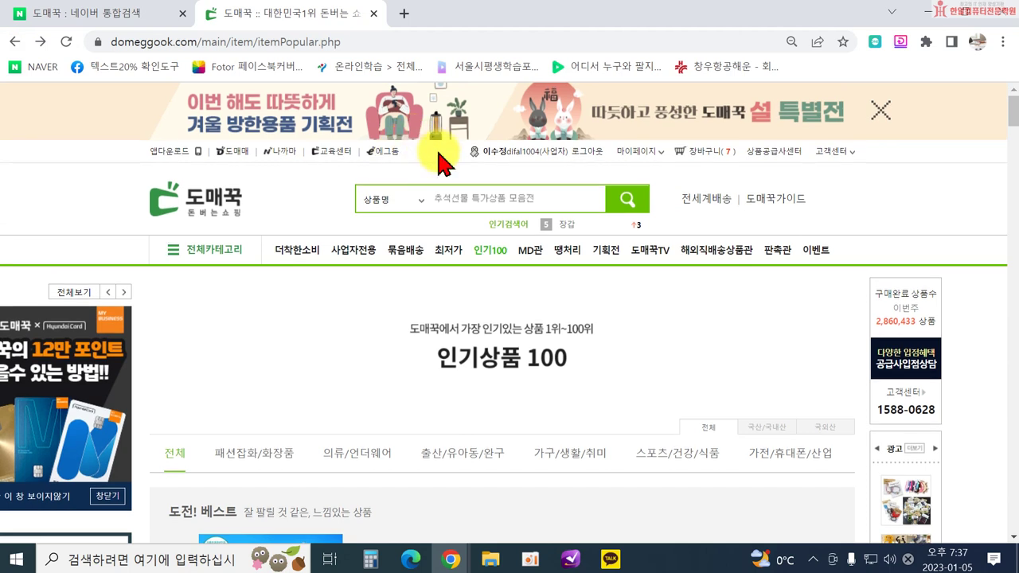
left_click(473, 193)
type("gkt")
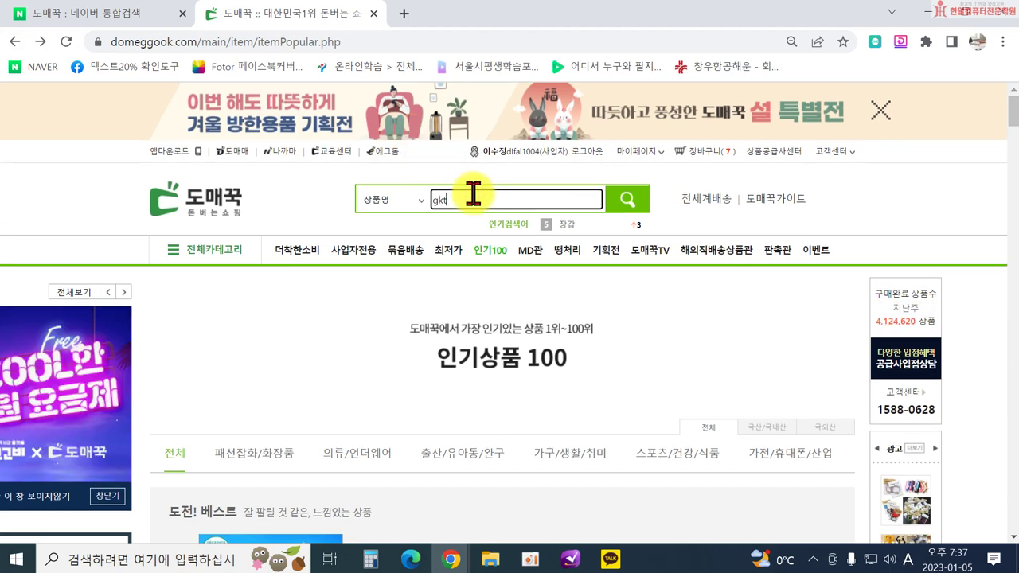
key("BackSpace")
key("BackSpace")
key("BackSpace")
key("Hangul")
type("핫팩")
key("Return")
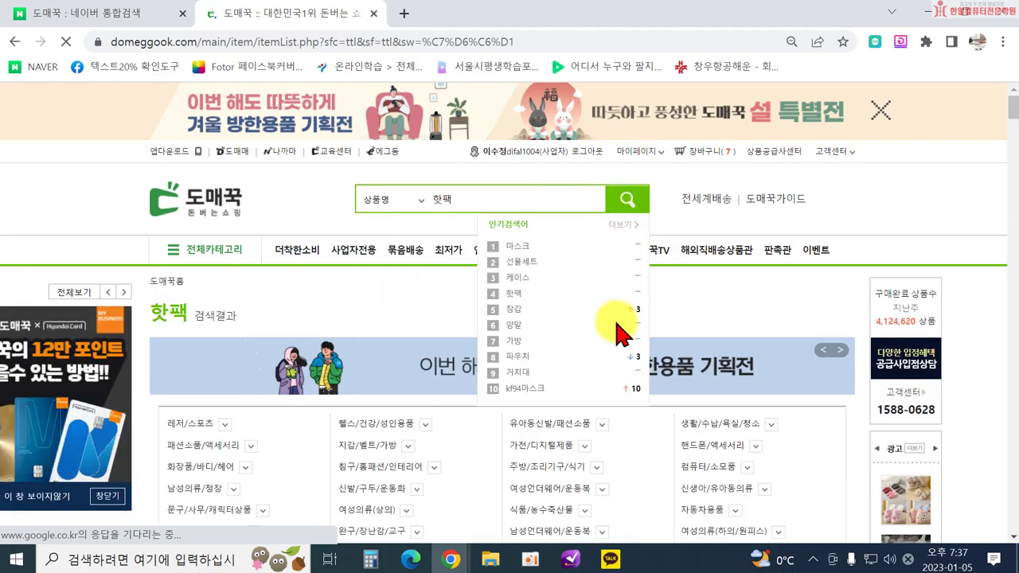
Scroll through the first part of the 핫팩 search results.
scroll(597, 350, "down", 4)
scroll(577, 378, "down", 4)
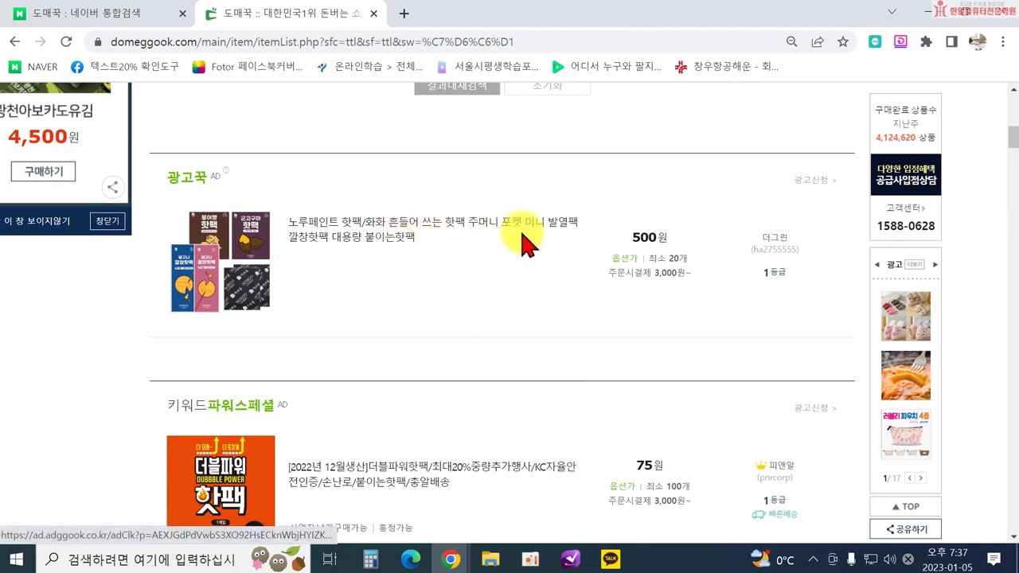
scroll(524, 239, "down", 1)
scroll(525, 275, "down", 1)
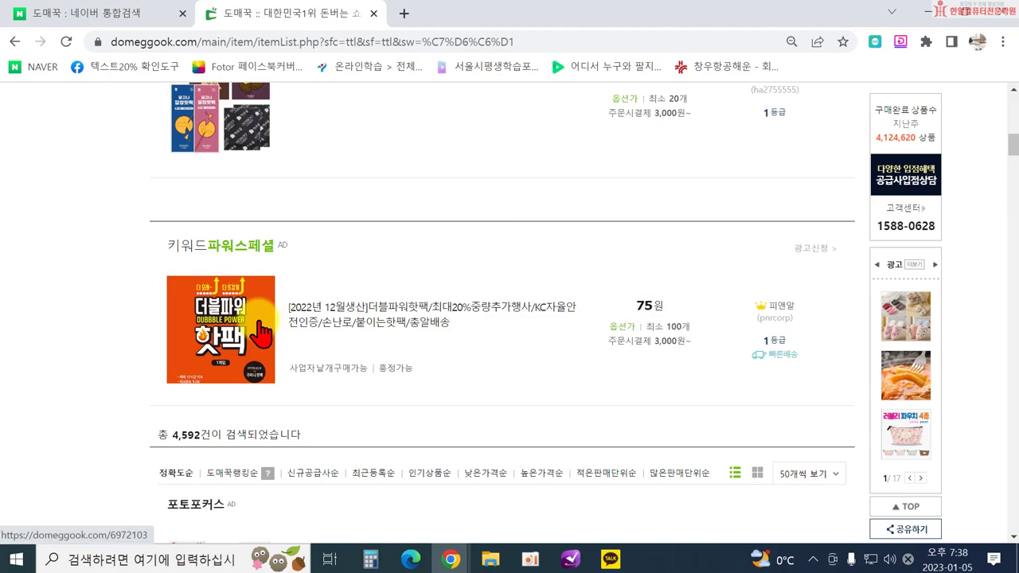
scroll(261, 335, "down", 3)
scroll(449, 332, "down", 2)
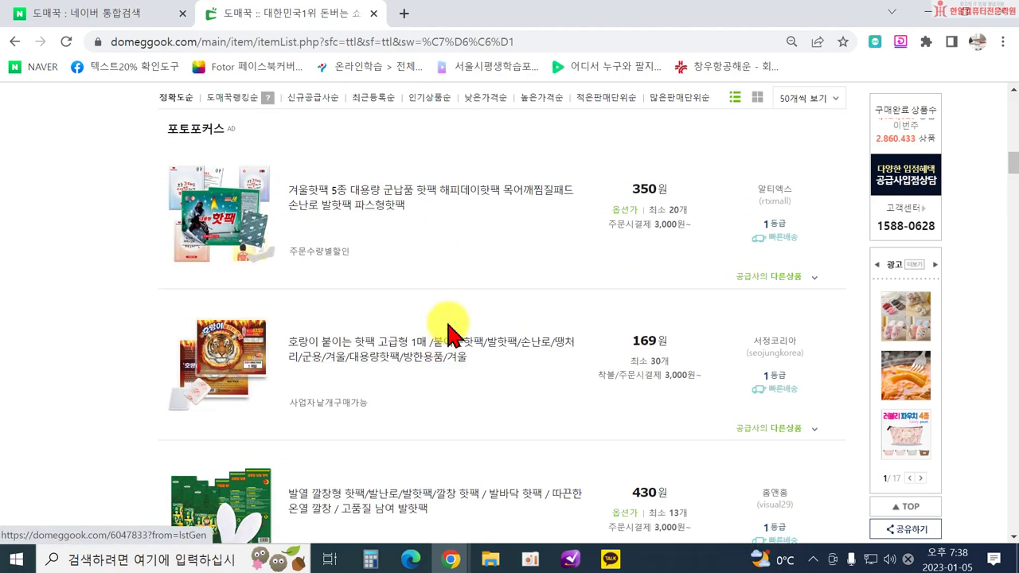
scroll(439, 274, "up", 5)
scroll(436, 381, "down", 2)
scroll(398, 366, "down", 1)
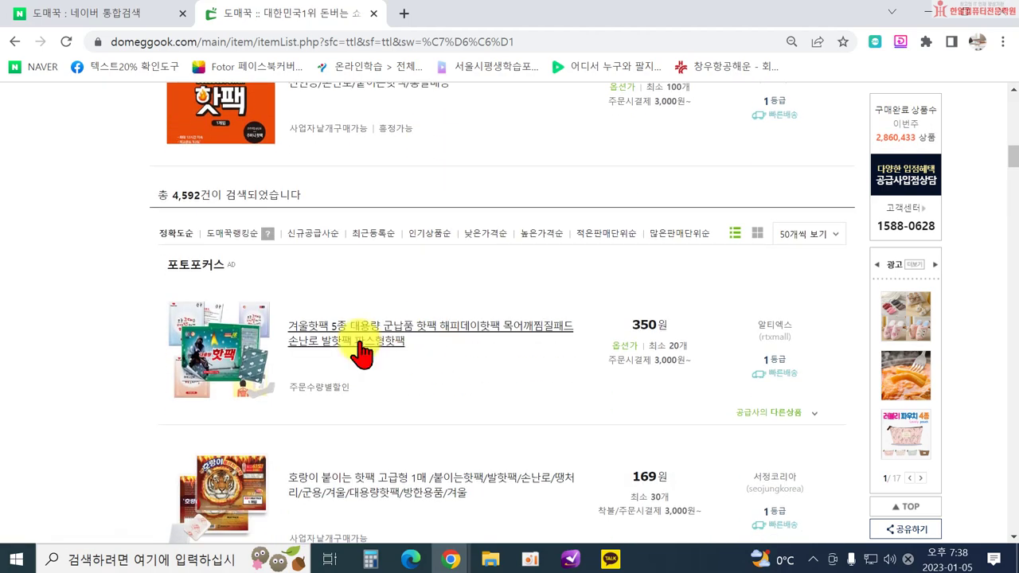
Keep scanning the 핫팩 results and open the 420원 국산핫팩 150g listing in a new tab.
scroll(363, 350, "down", 2)
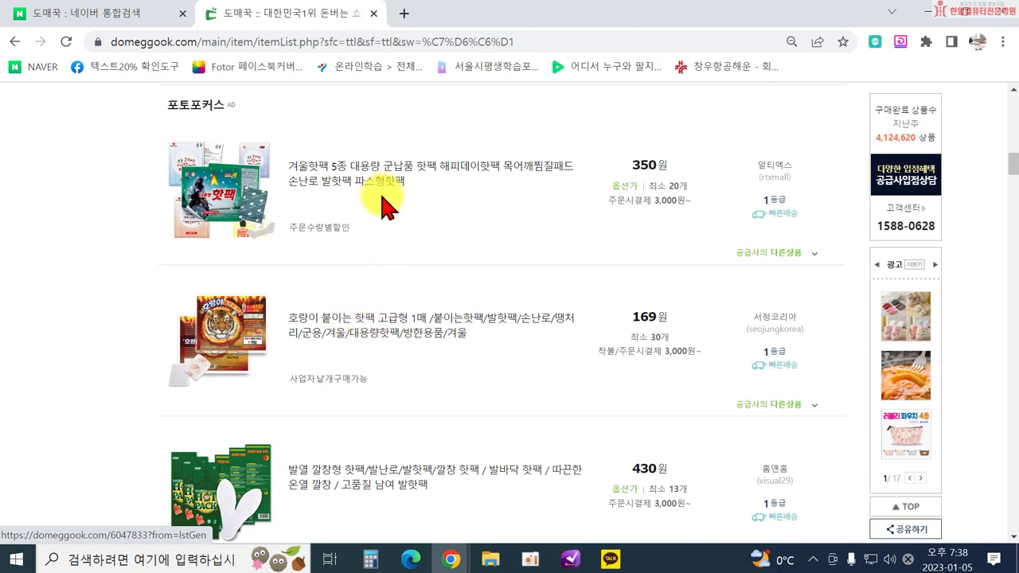
scroll(387, 346, "down", 6)
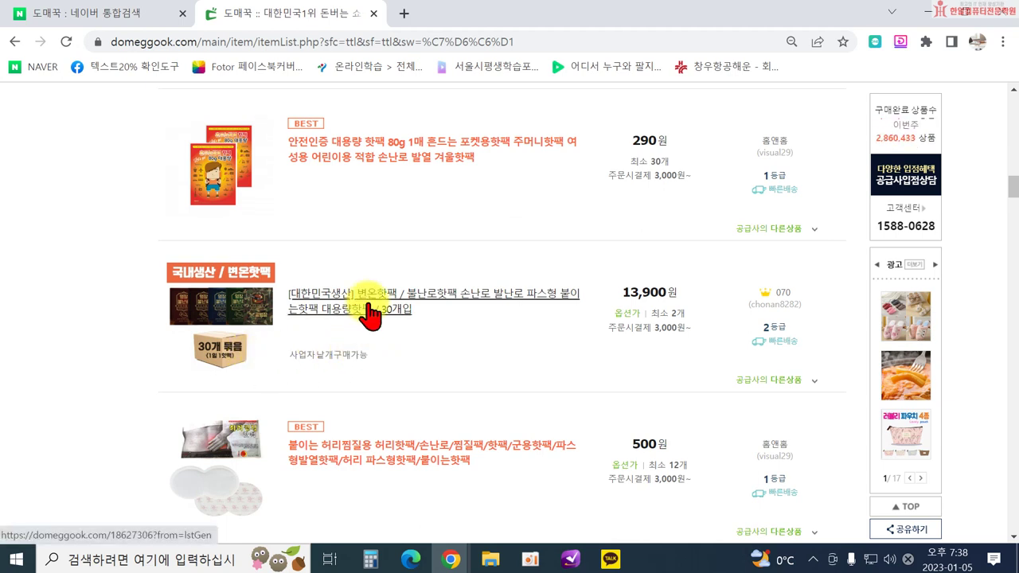
scroll(420, 422, "down", 1)
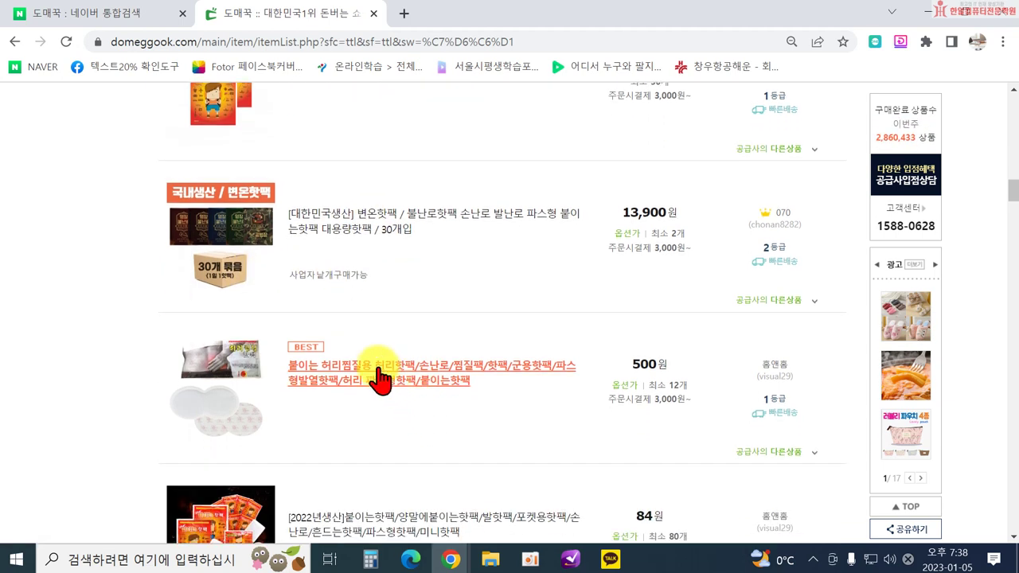
scroll(374, 375, "down", 2)
scroll(387, 369, "down", 3)
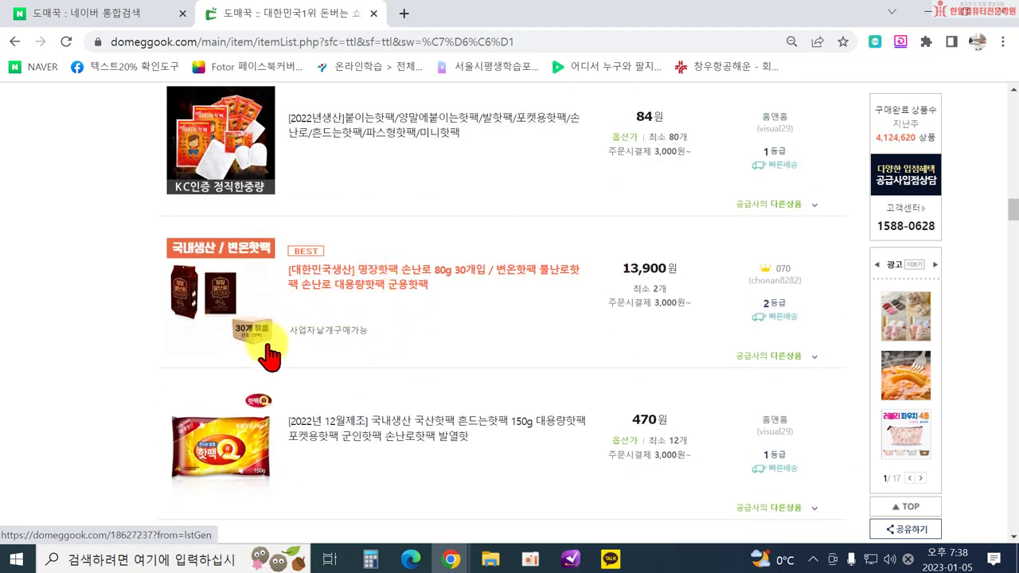
scroll(366, 354, "down", 1)
scroll(366, 354, "down", 4)
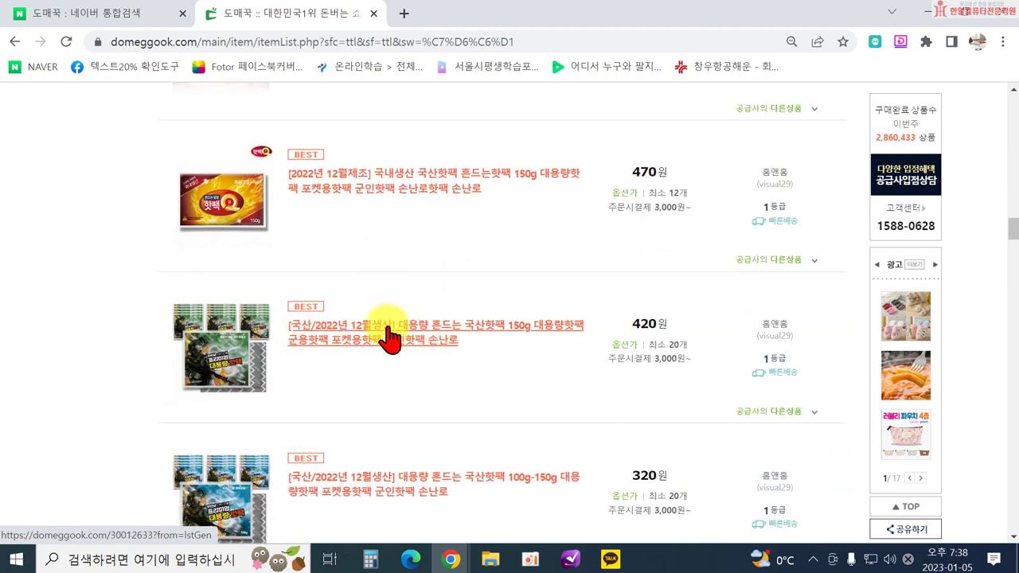
scroll(430, 344, "down", 1)
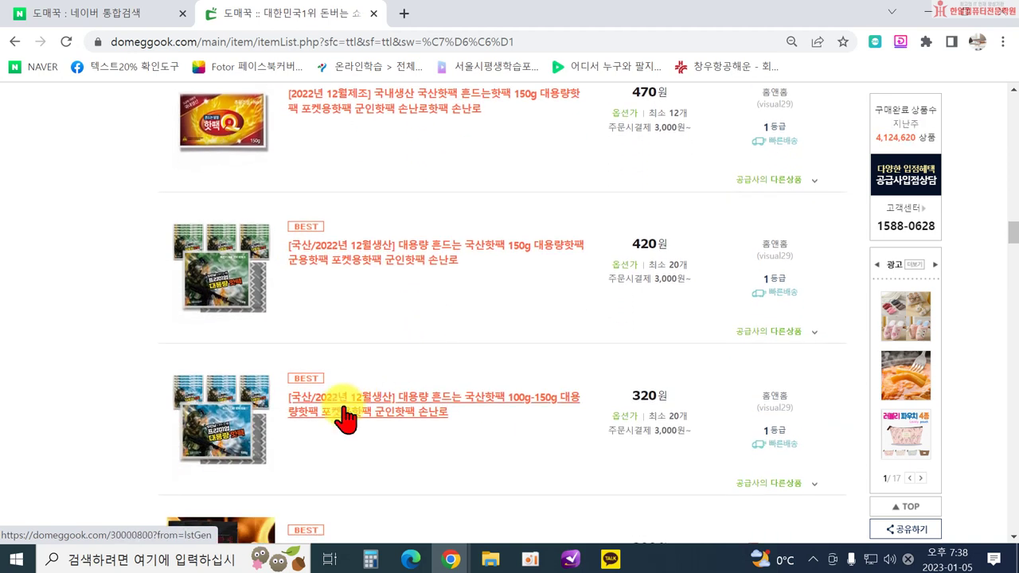
left_click(402, 266)
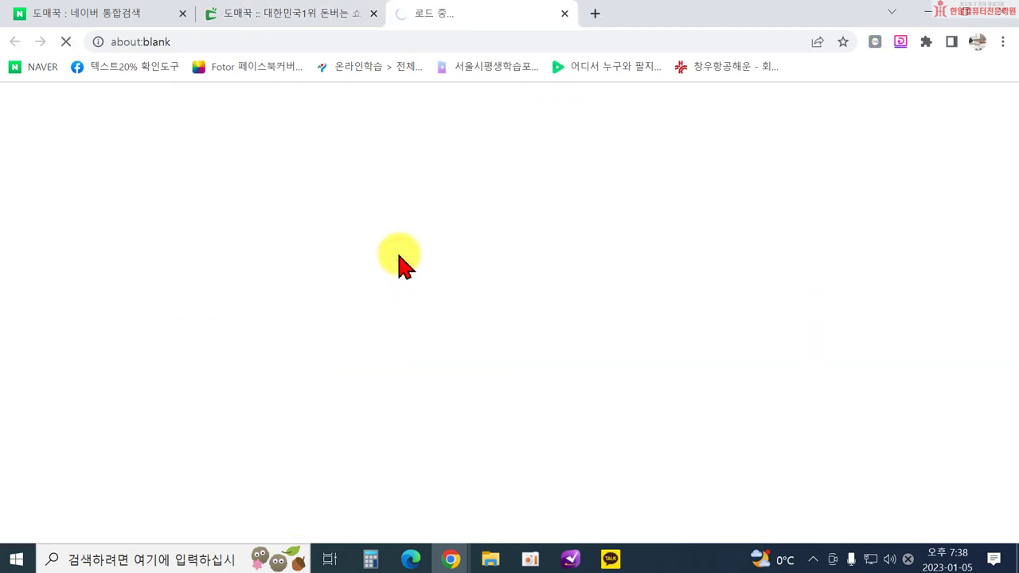
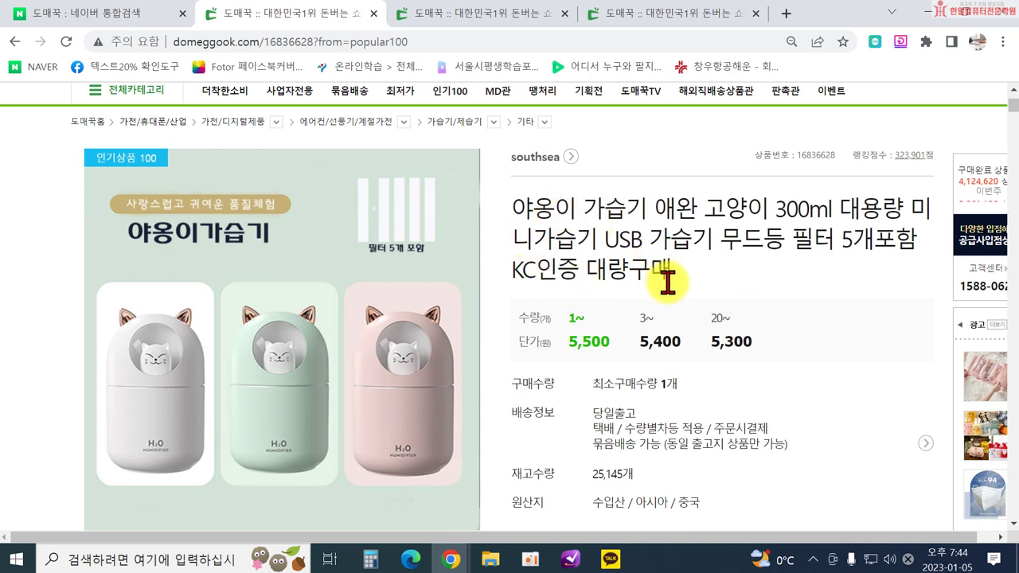
Copy the 300ml cat humidifier page's Domeggook URL, then minimize the browser.
left_click(254, 45)
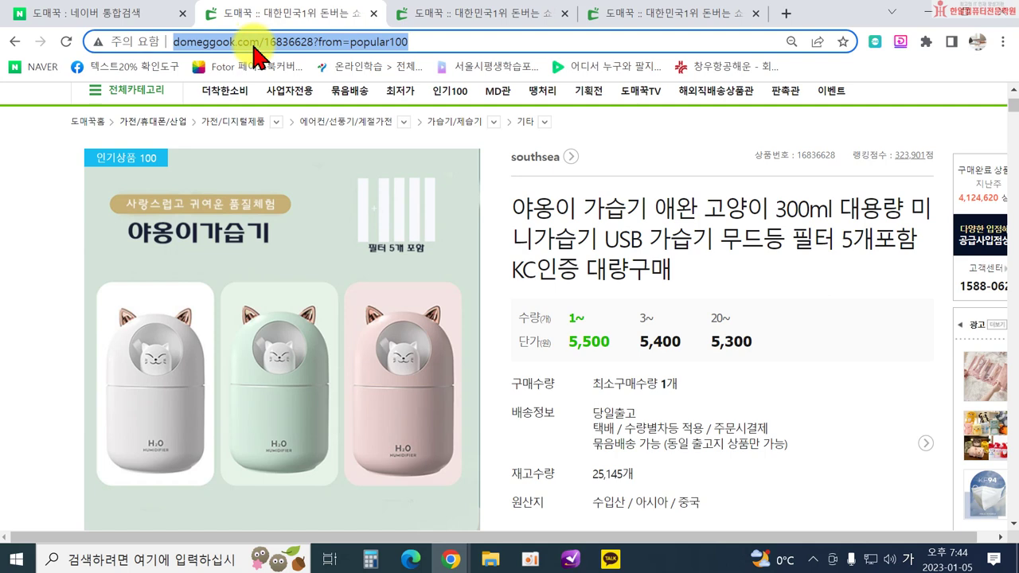
right_click(257, 55)
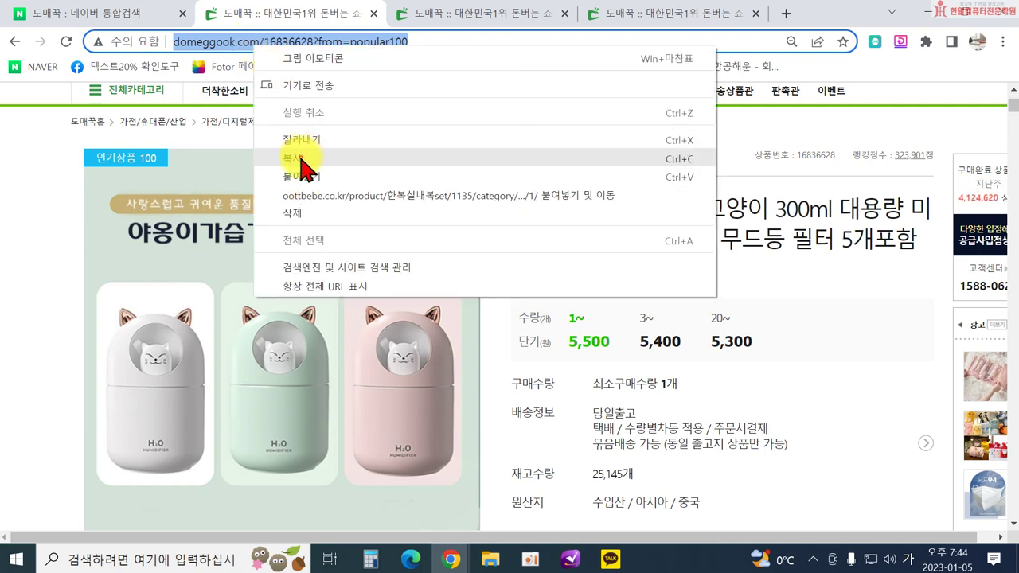
left_click(303, 159)
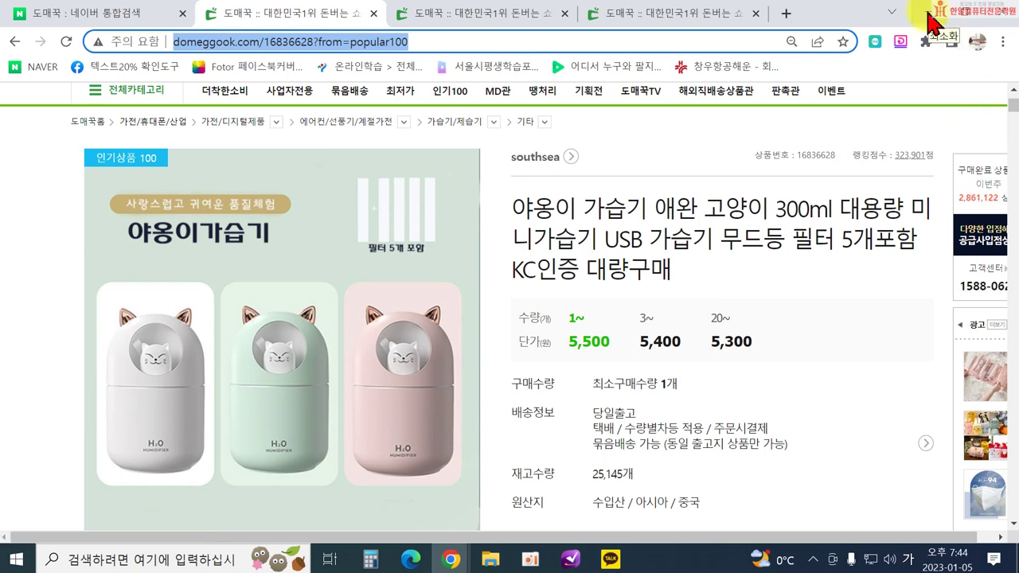
left_click(933, 24)
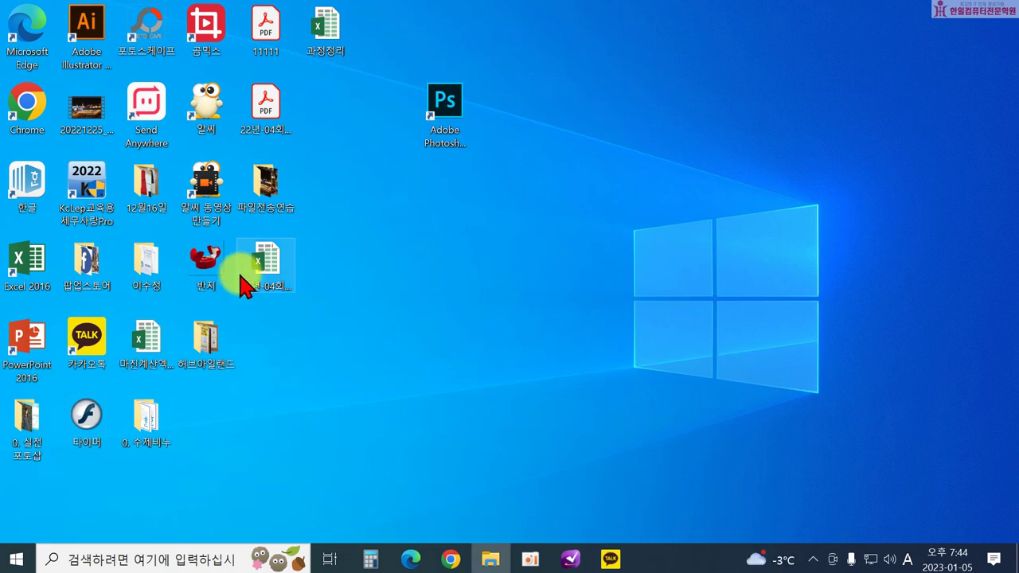
Open 마진계산엑셀표 from the desktop, dismiss the activation notice, and maximize Excel.
left_click(156, 357)
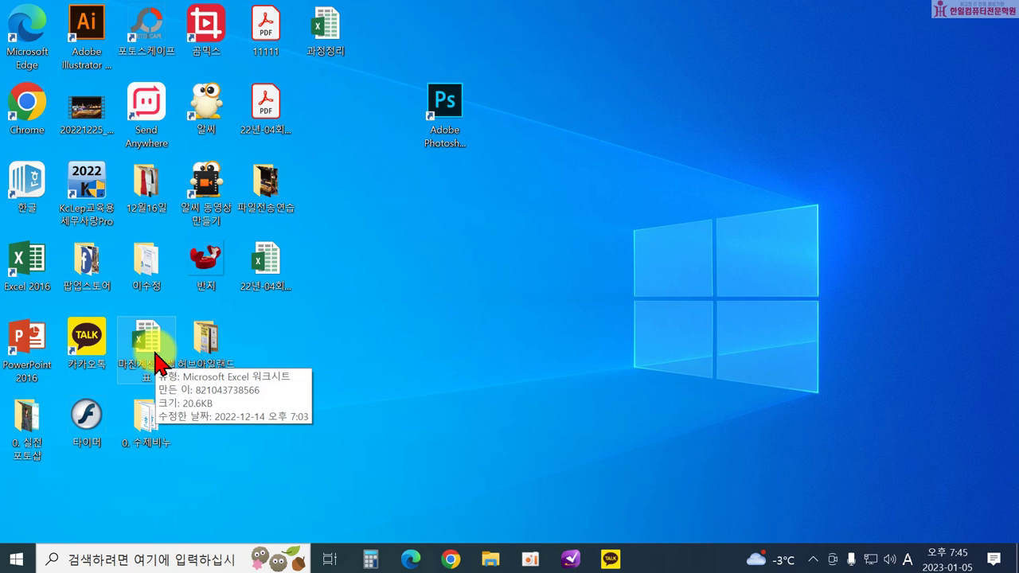
left_click(156, 357)
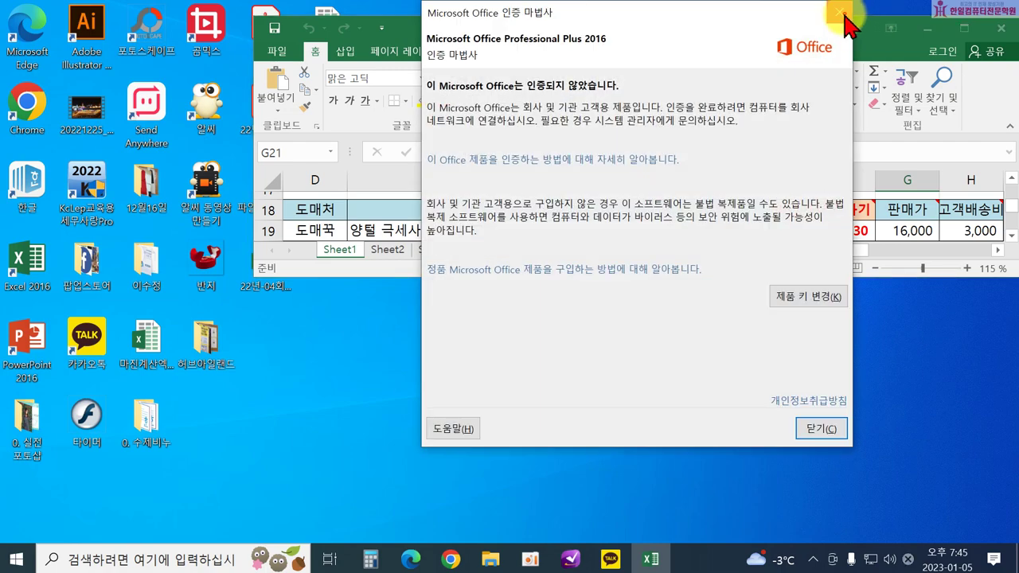
left_click(841, 12)
left_click(963, 29)
scroll(393, 353, "up", 6)
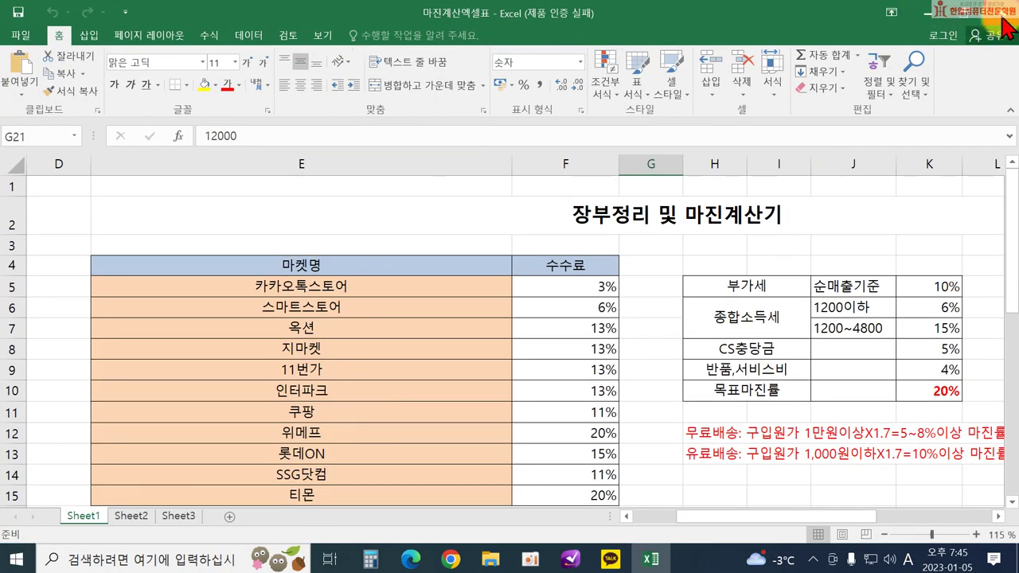
Close the Excel window and reopen the workbook via File Explorer's taskbar shortcut list.
left_click(1005, 13)
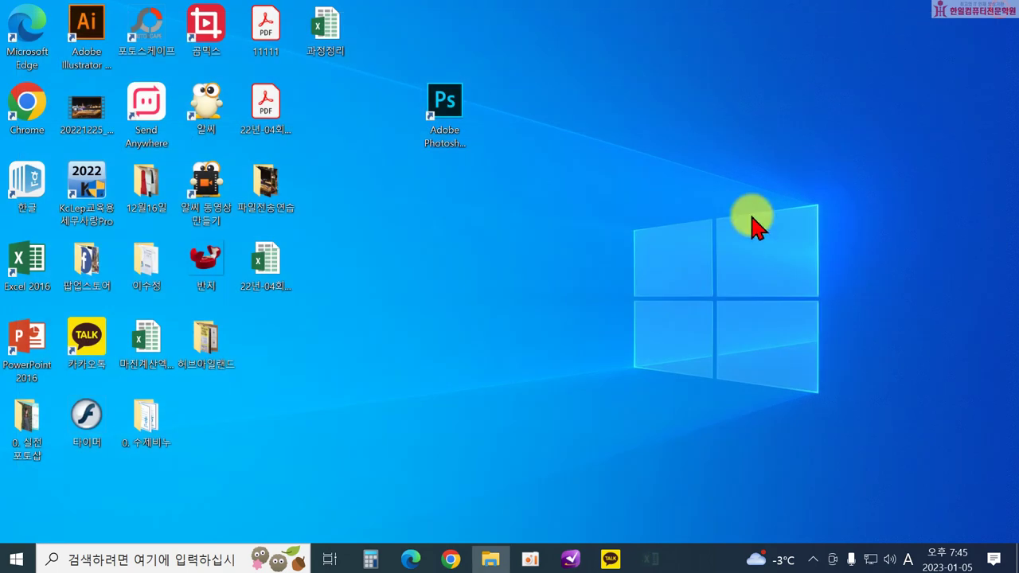
right_click(487, 562)
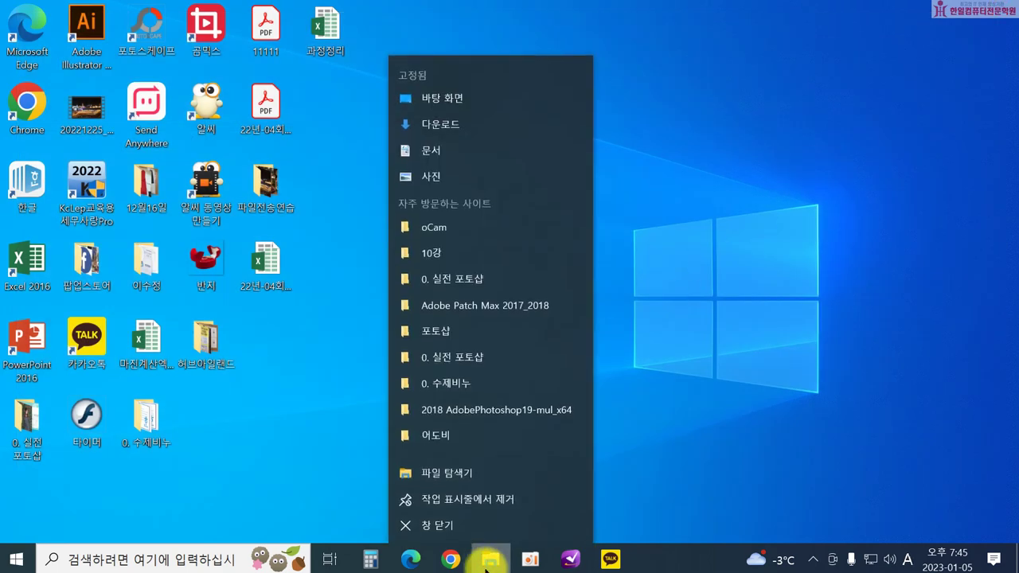
left_click(434, 470)
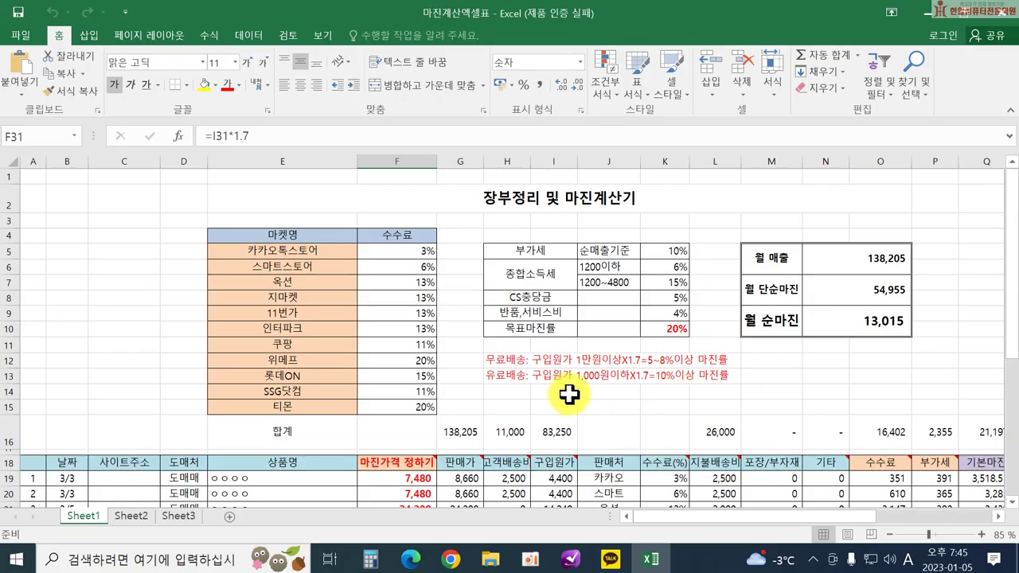
scroll(478, 402, "down", 2)
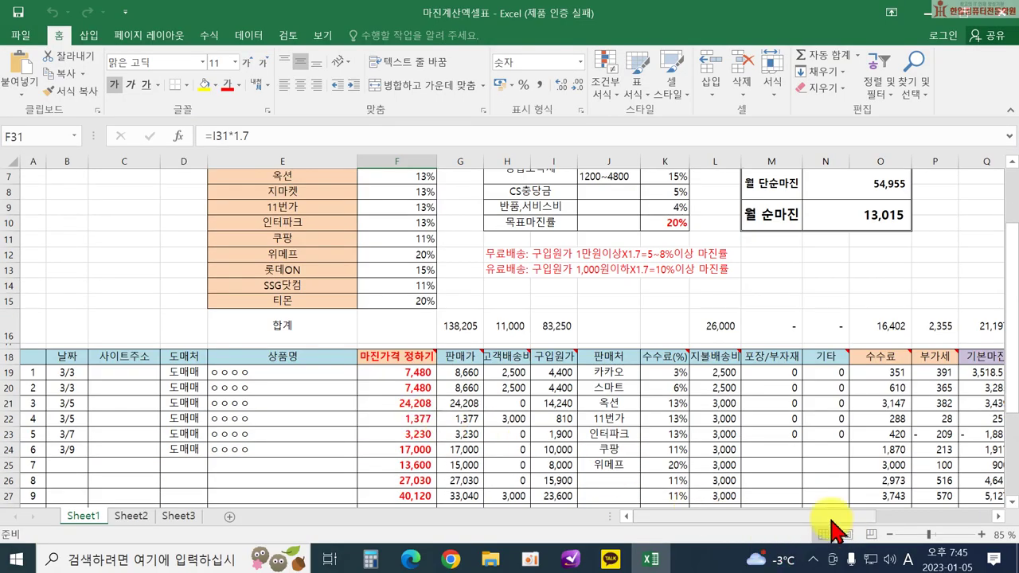
Enter the date 1/5 in cell B19.
left_click(122, 374)
double_click(140, 374)
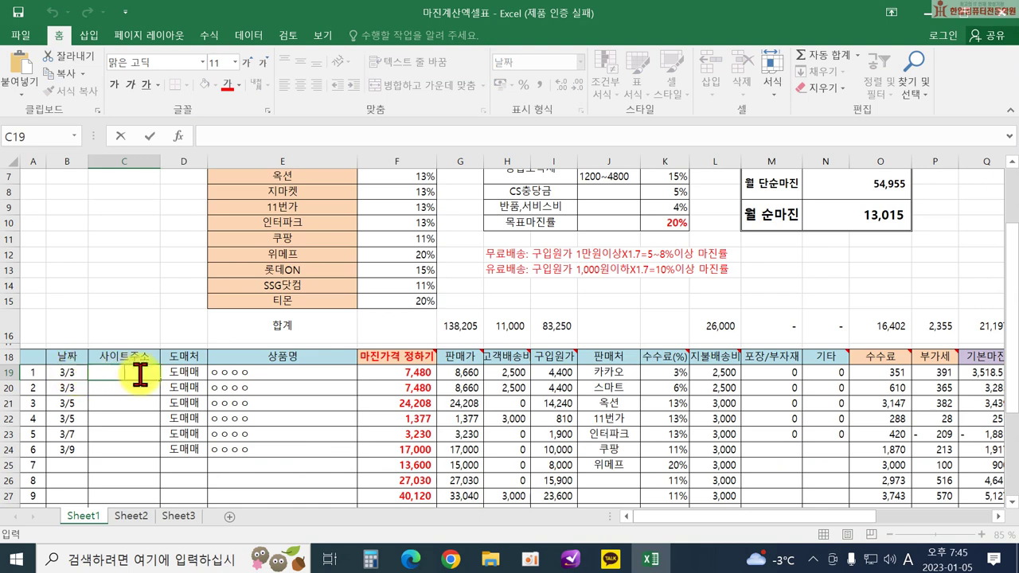
left_click(66, 373)
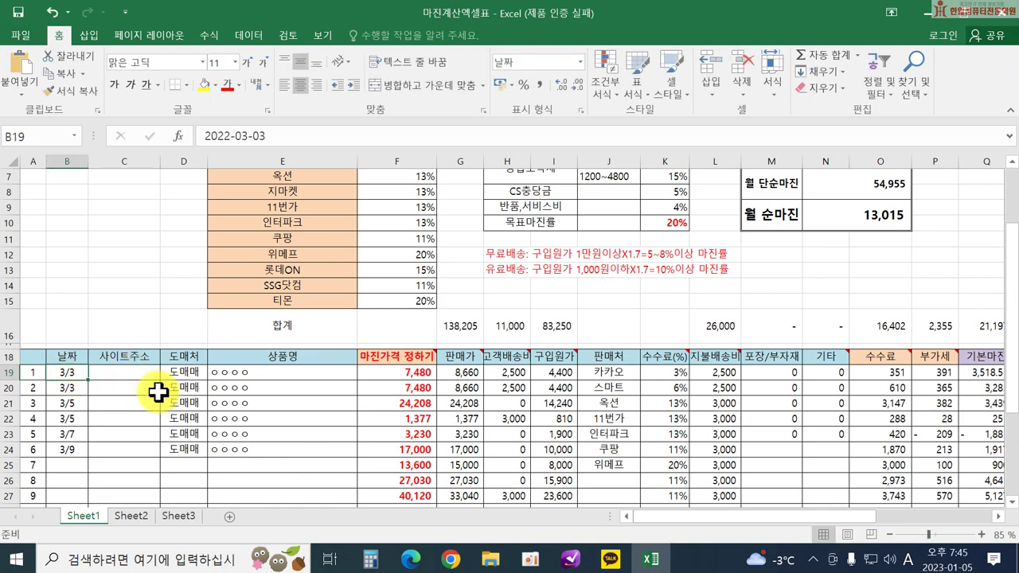
type("1.5")
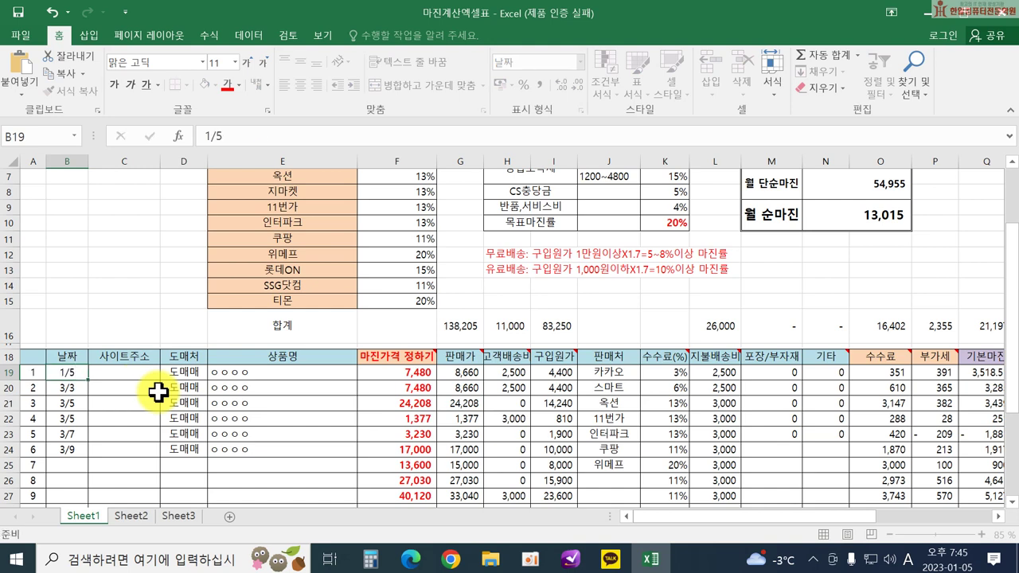
key("Return")
Paste the Domeggook product URL into C19 and enter 도매꾹 as the supplier in D19.
left_click(121, 372)
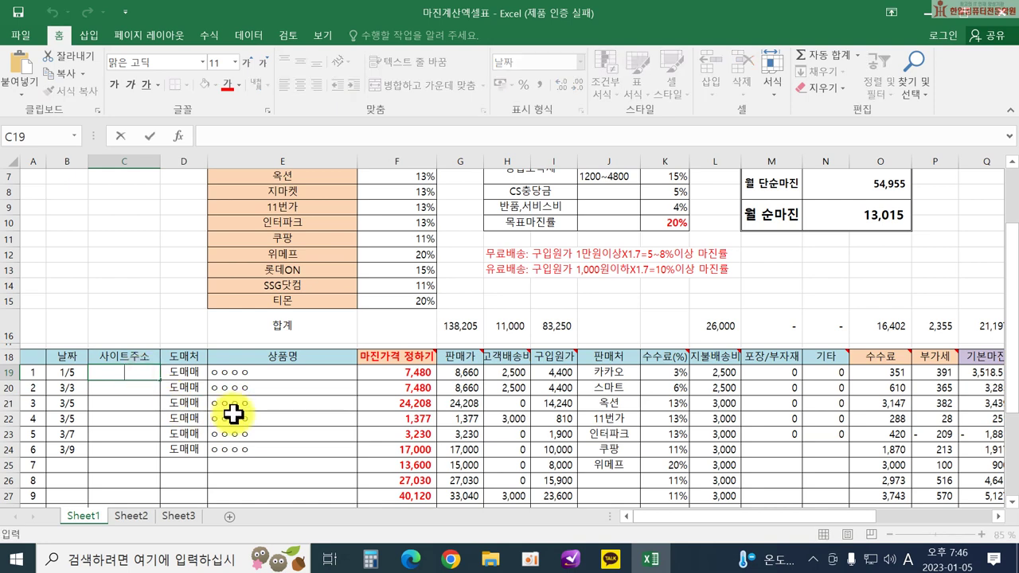
key("ctrl+v")
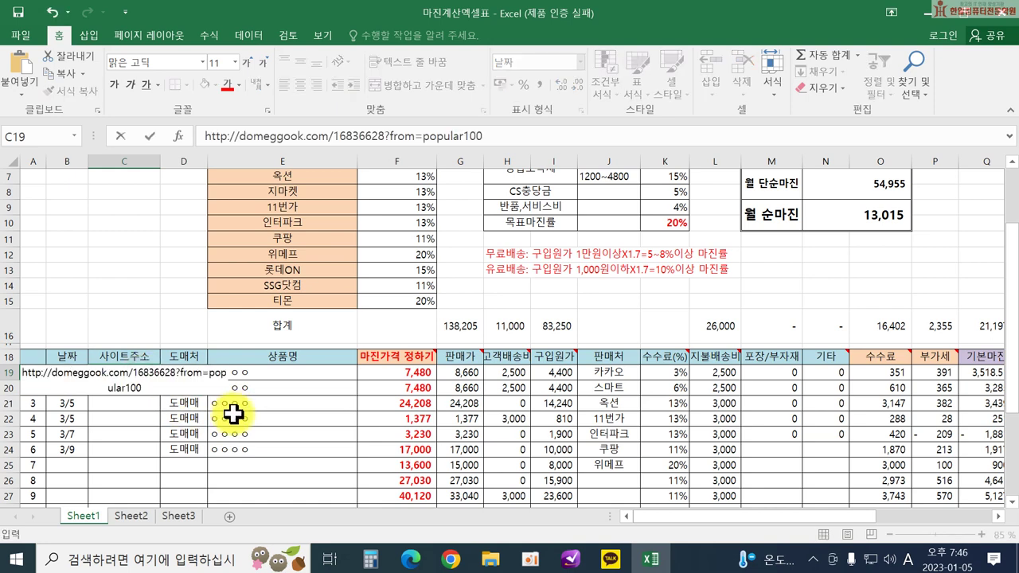
key("Return")
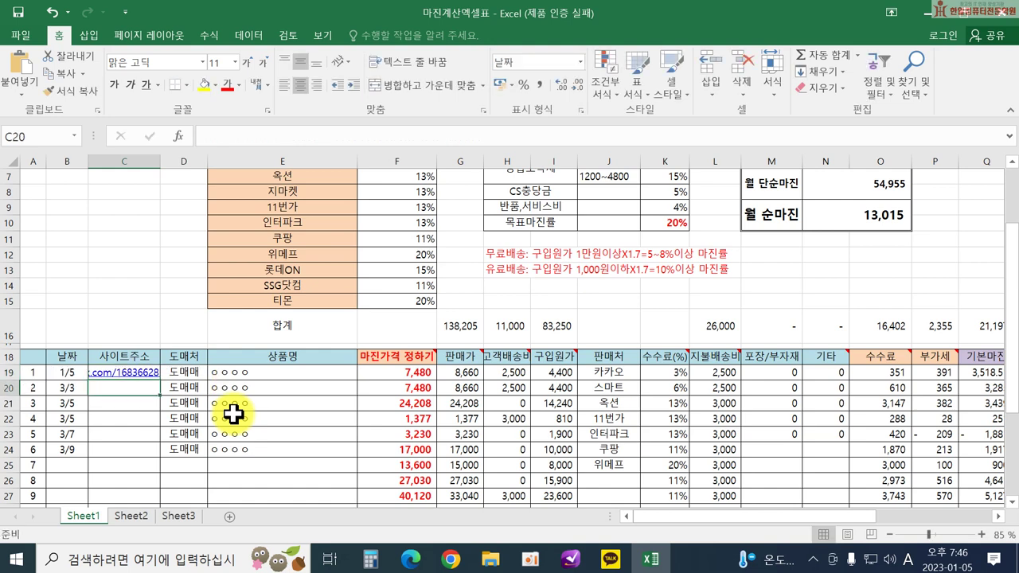
left_click(179, 372)
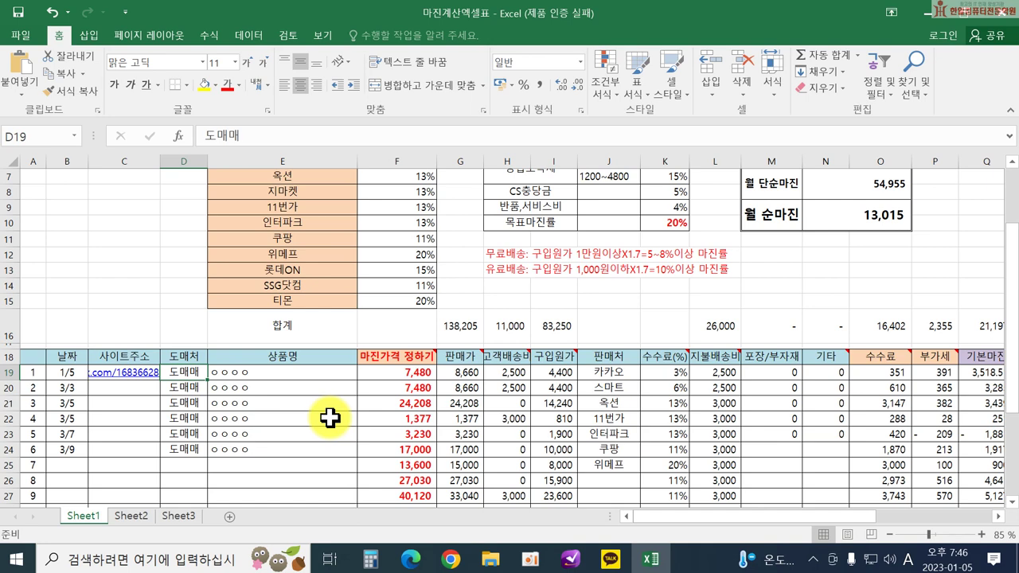
type("e")
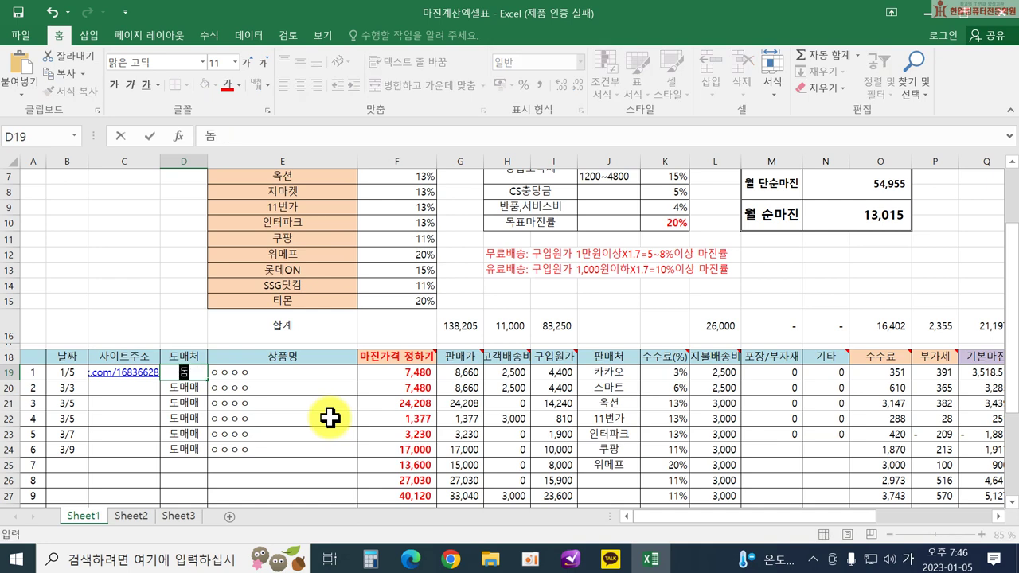
type("도매꾹")
key("Return")
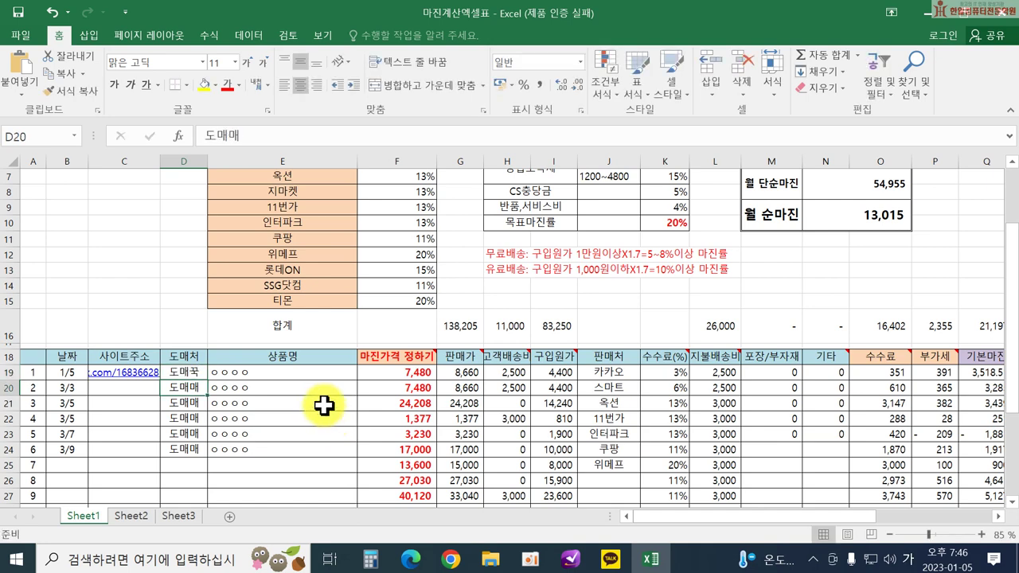
left_click(303, 375)
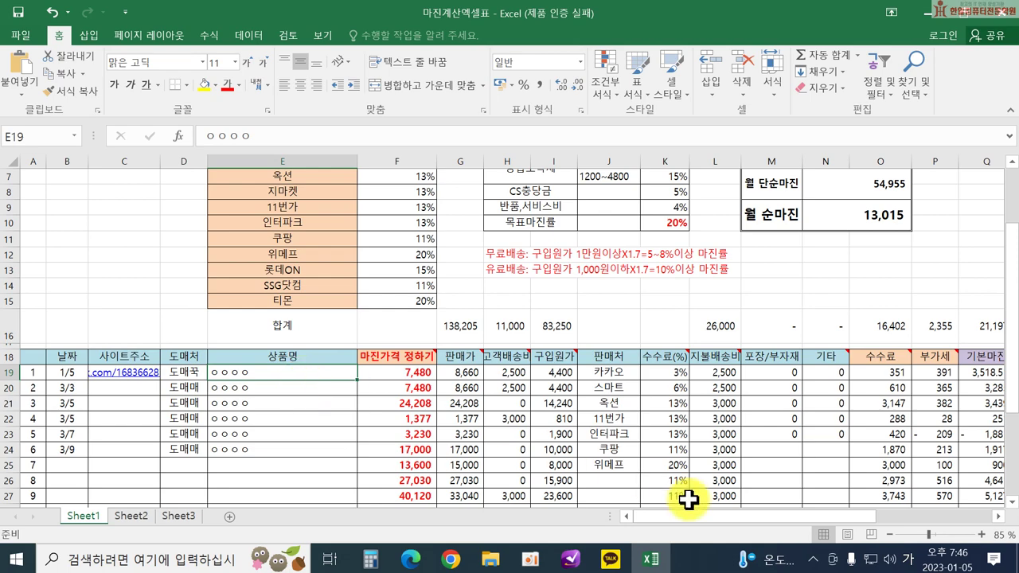
Copy the title '야옹이 가습기 애완 고양이 300ml 대용량 미니가습기…' from Domeggook into E19.
mouse_move(451, 557)
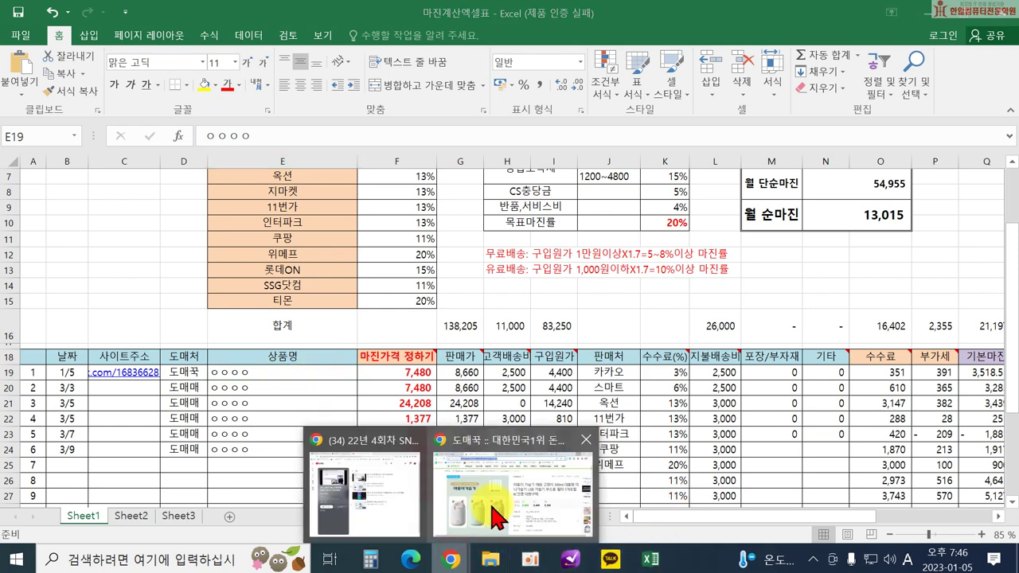
left_click(495, 430)
left_click_drag(516, 210, 681, 274)
key("ctrl+c")
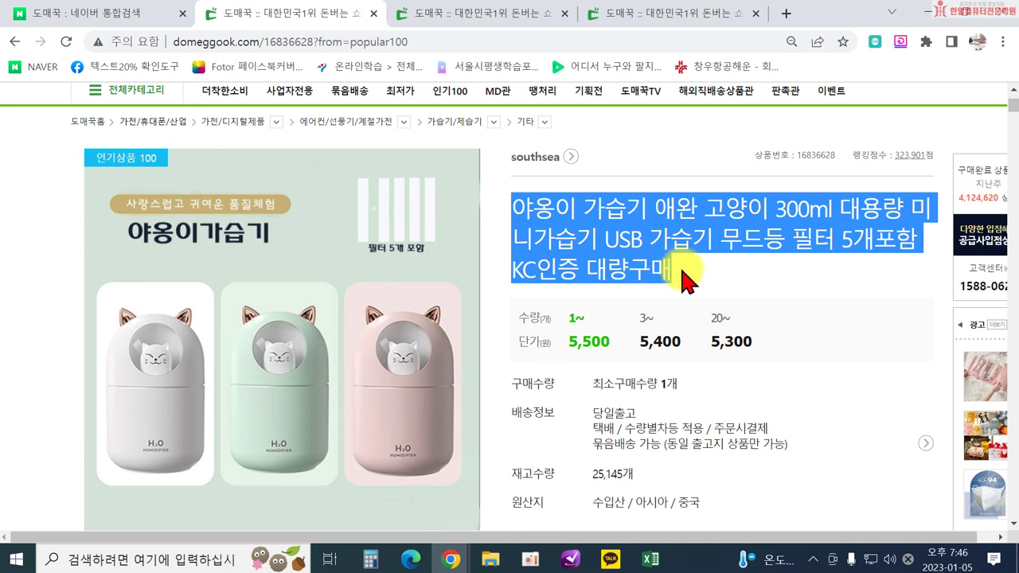
left_click(451, 559)
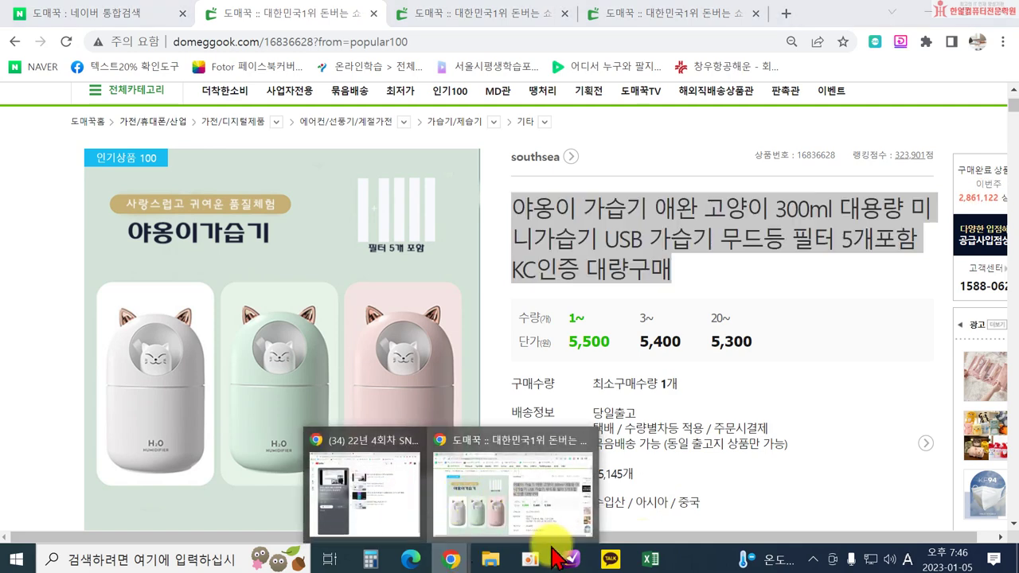
left_click(640, 562)
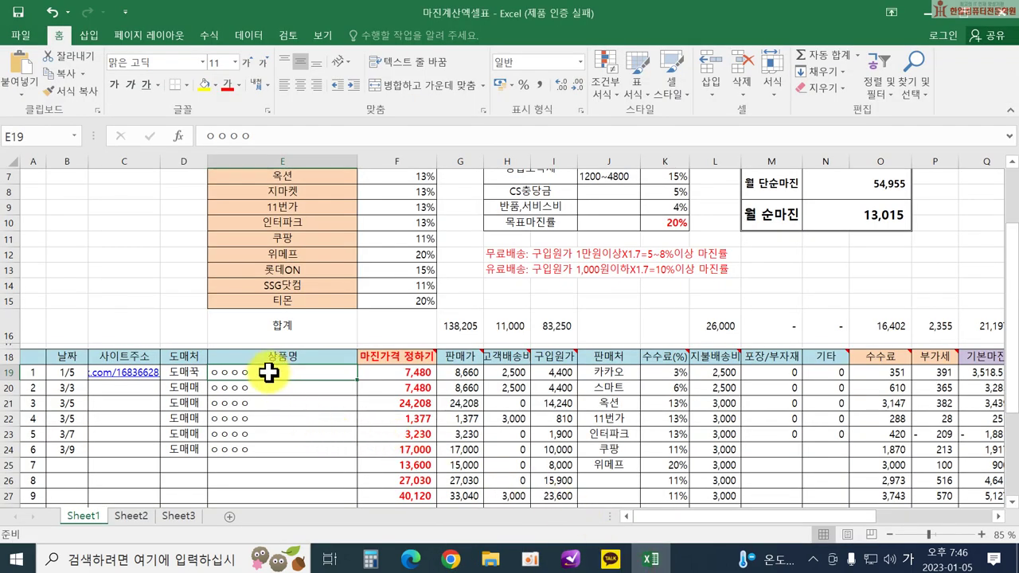
left_click_drag(268, 373, 199, 371)
key("ctrl+v")
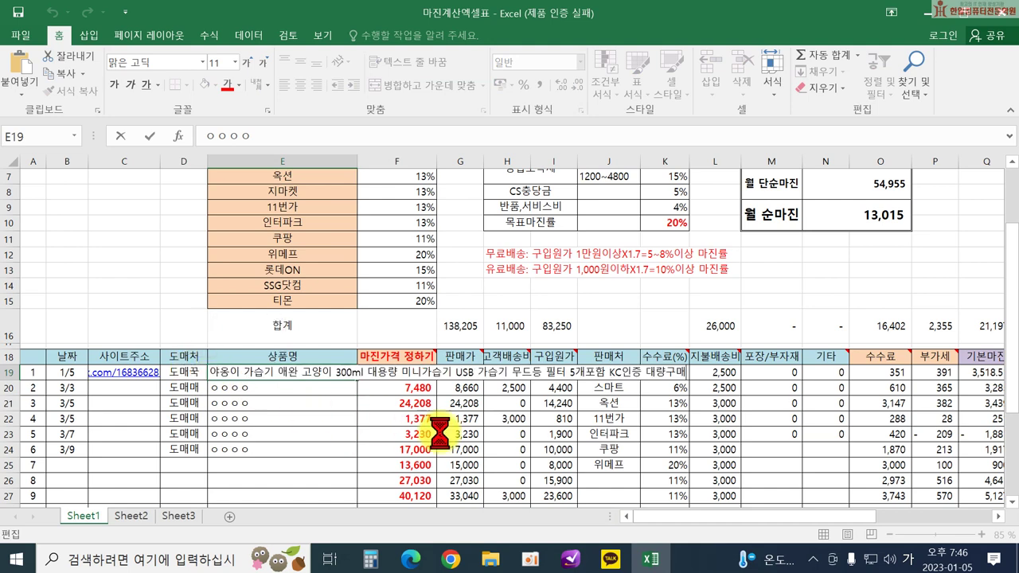
key("Return")
Widen column E so the full product name shows.
left_click_drag(357, 162, 377, 166)
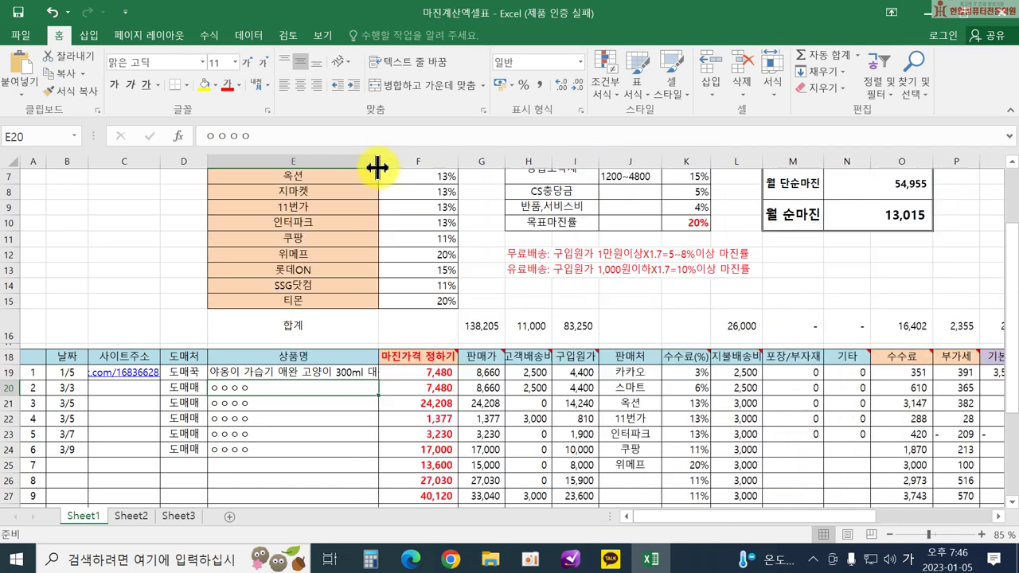
left_click(306, 373)
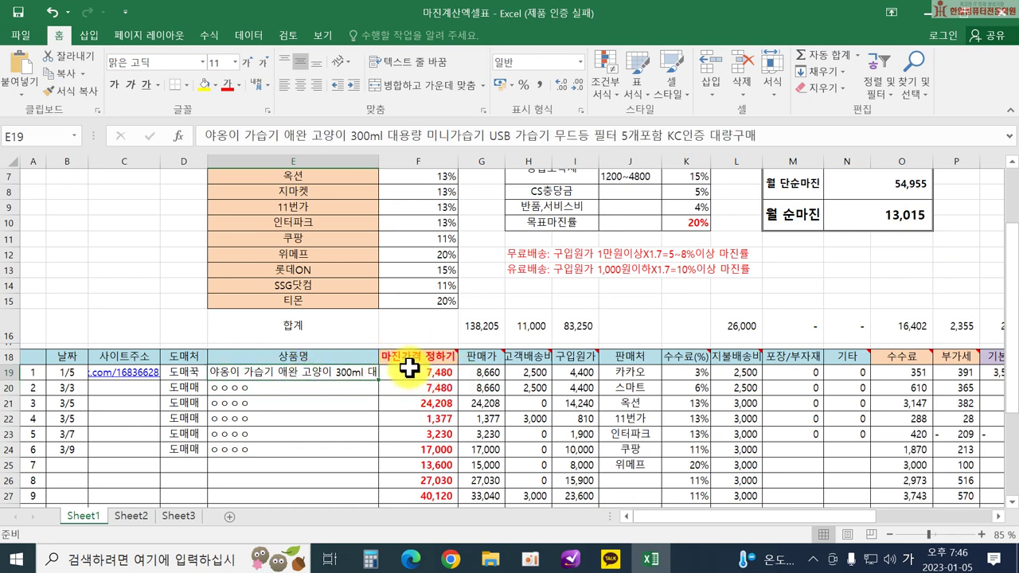
left_click(436, 368)
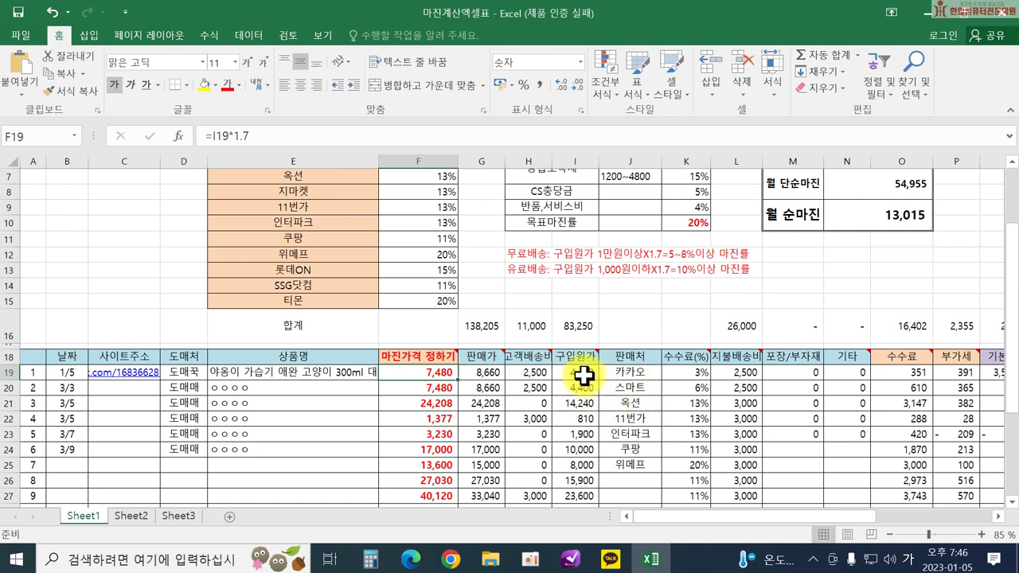
On Domeggook, verify the 5,500 won price and start an order for the 화이트 option, then minimize Chrome.
left_click(583, 376)
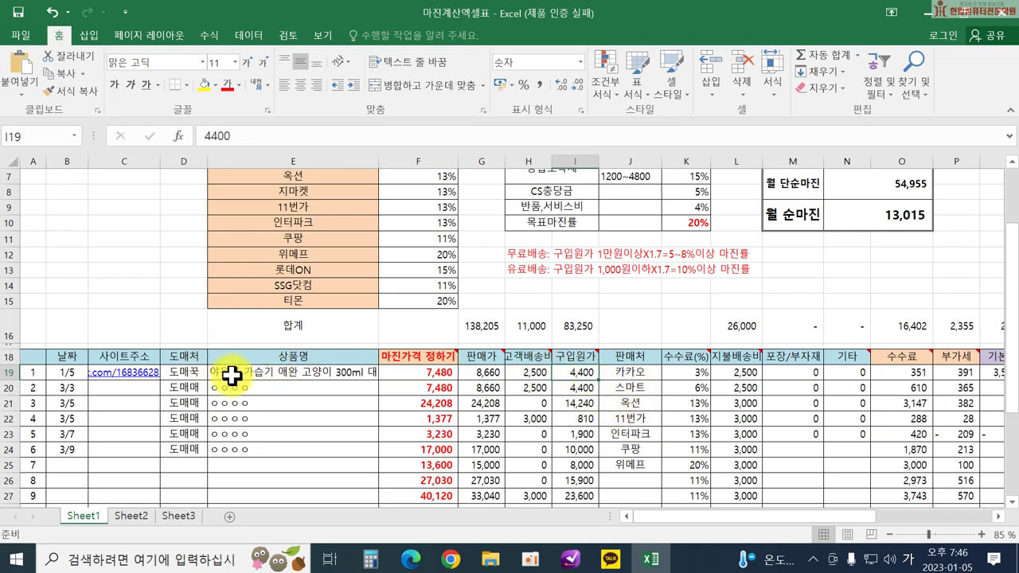
mouse_move(450, 557)
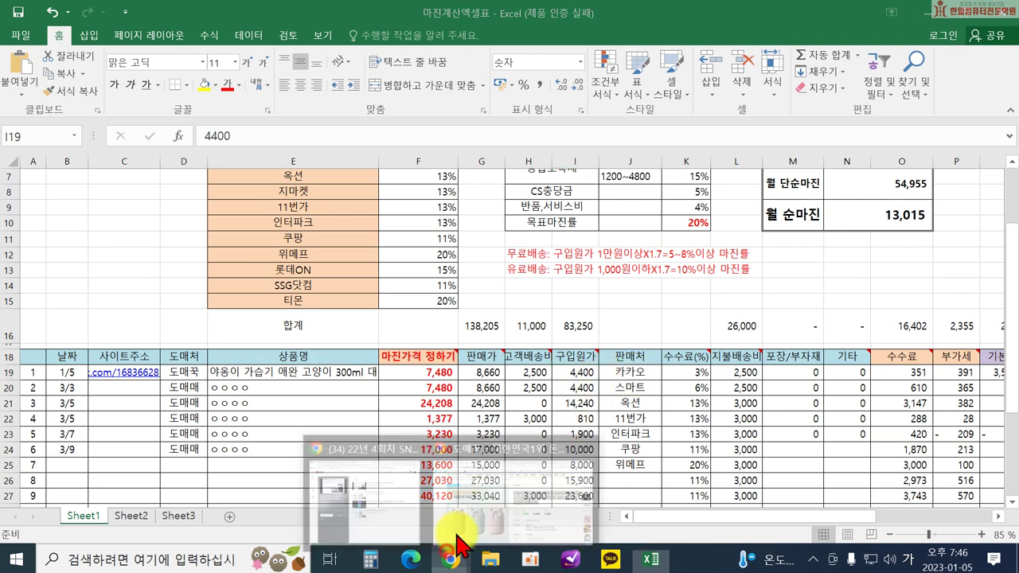
left_click(545, 482)
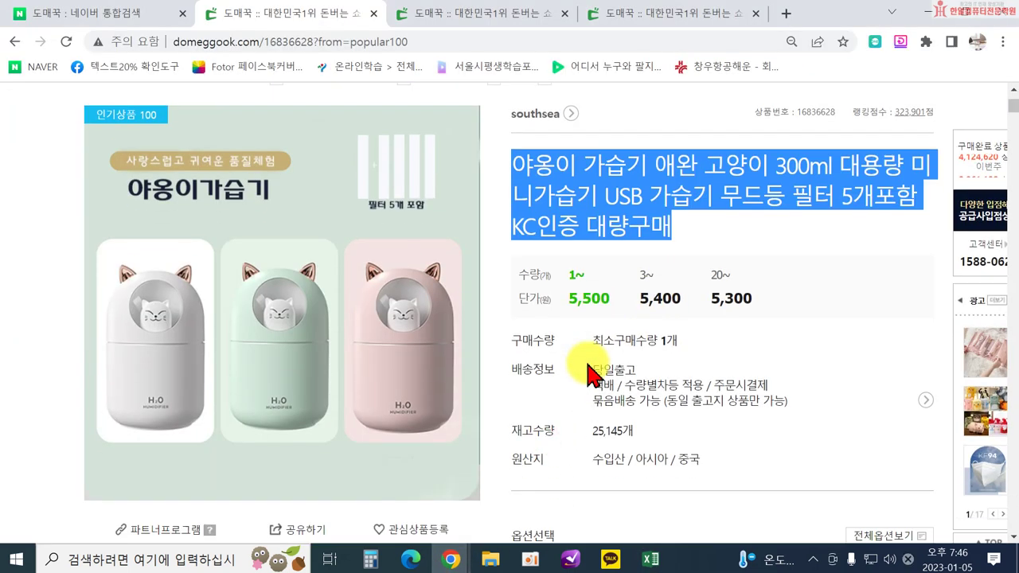
scroll(591, 432, "down", 2)
left_click_drag(569, 181, 612, 185)
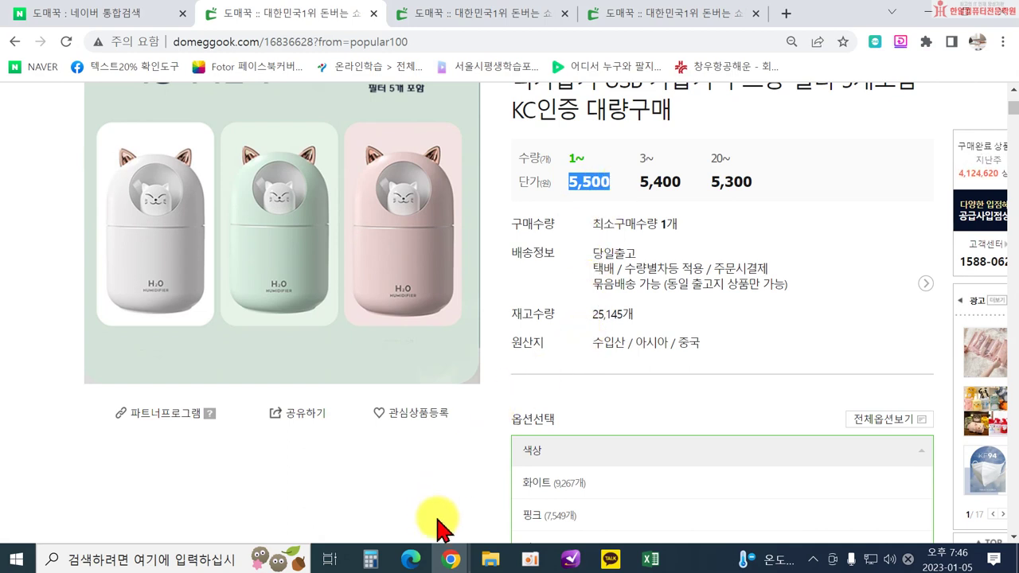
scroll(664, 406, "down", 2)
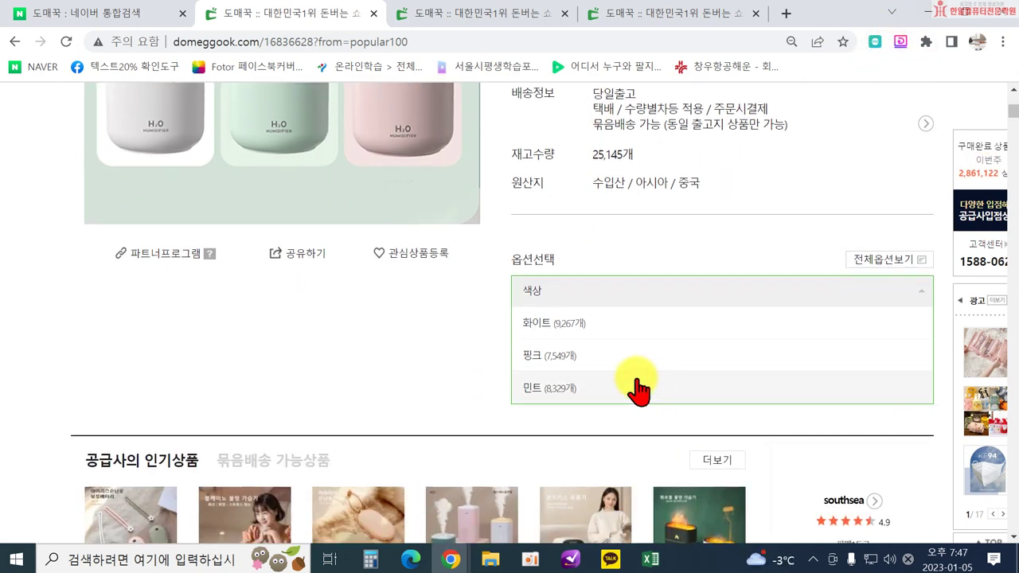
left_click(557, 328)
scroll(773, 409, "down", 2)
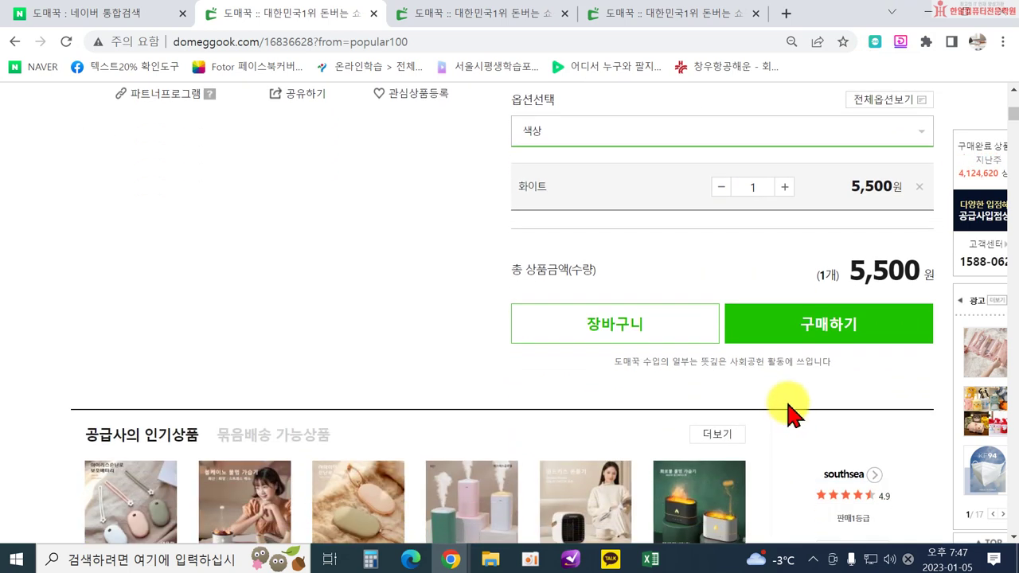
left_click(806, 335)
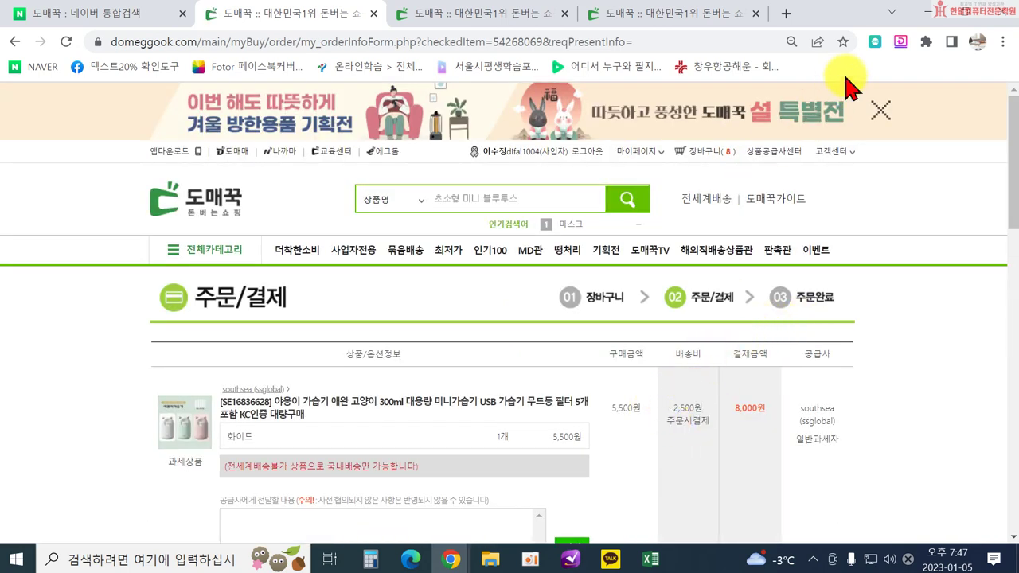
left_click(923, 12)
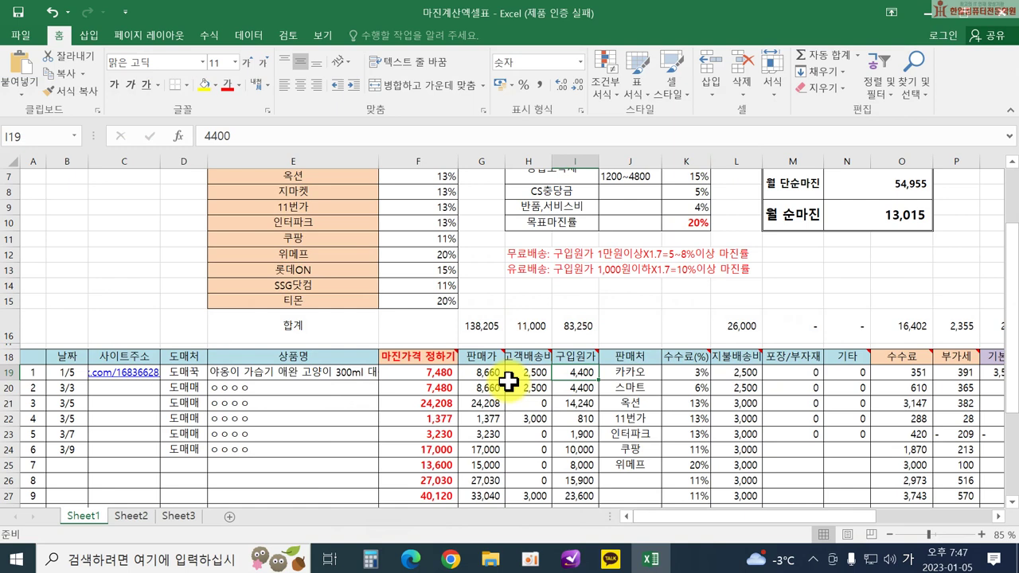
Enter the 5,500 purchase price in I19.
type("5")
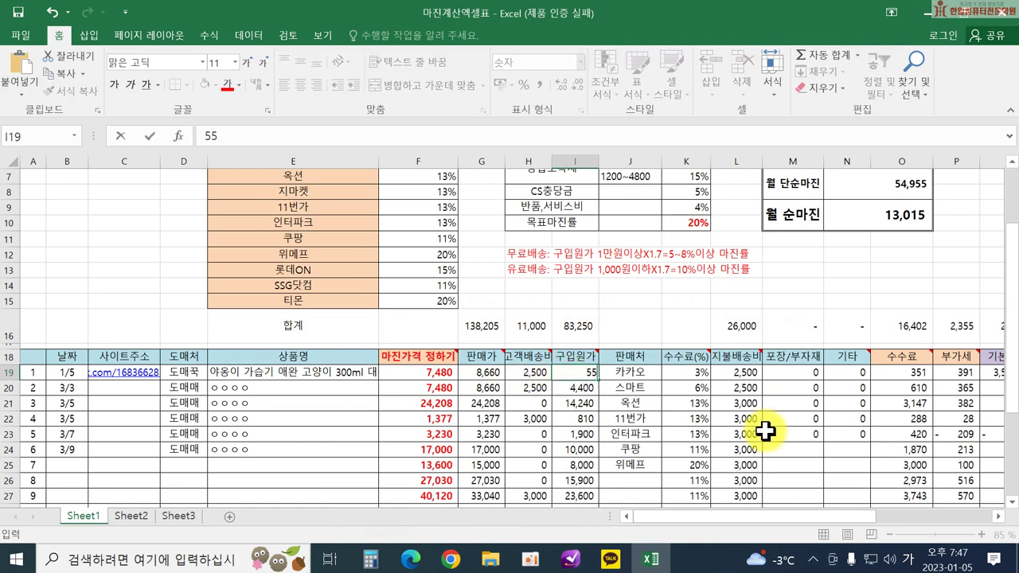
type(",500")
key("Return")
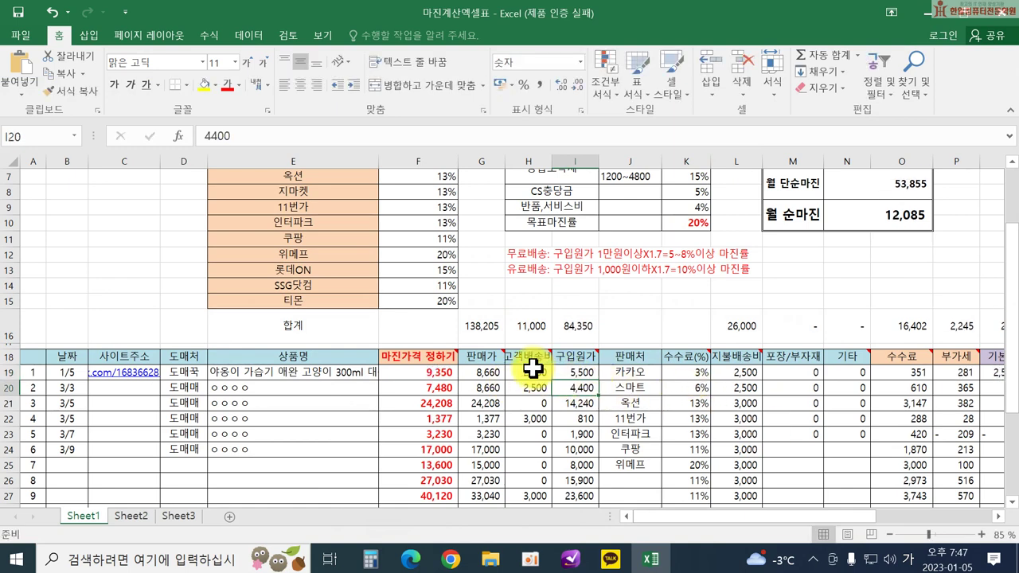
left_click(529, 370)
left_click(734, 372)
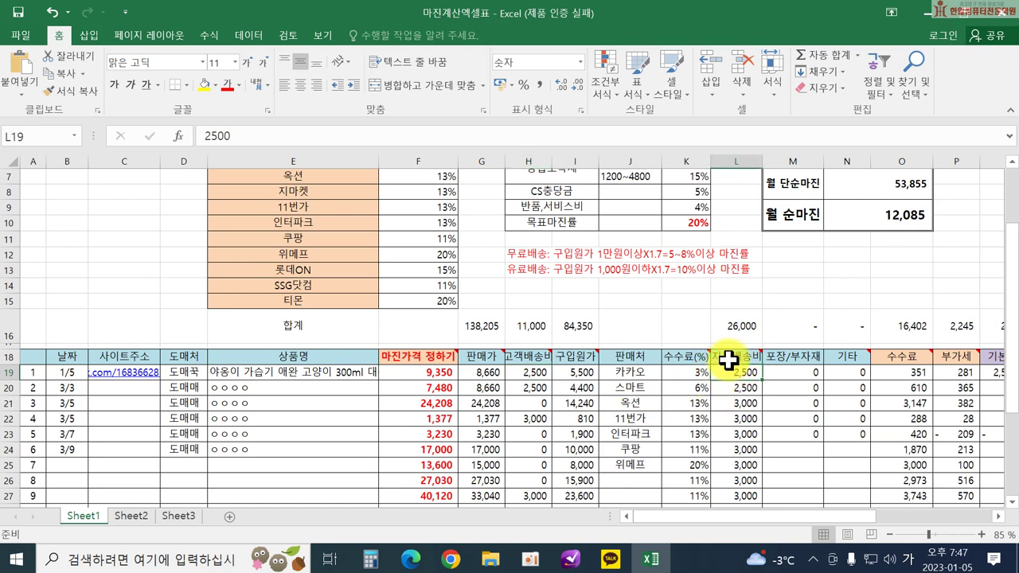
Set the sales channel to 스마트 in J19 and the commission to 6% in K19.
left_click(643, 372)
type("스마트")
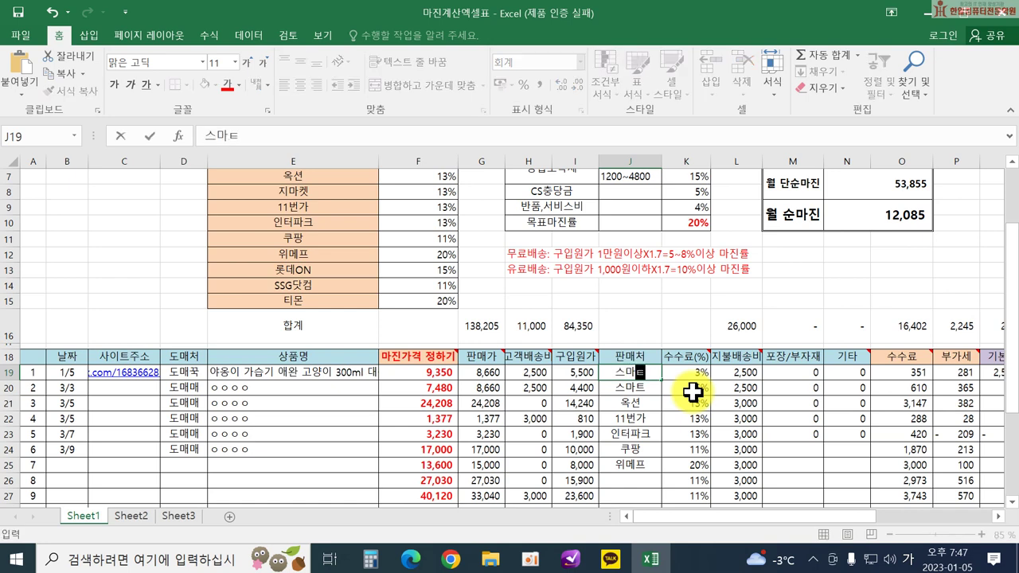
key("Return")
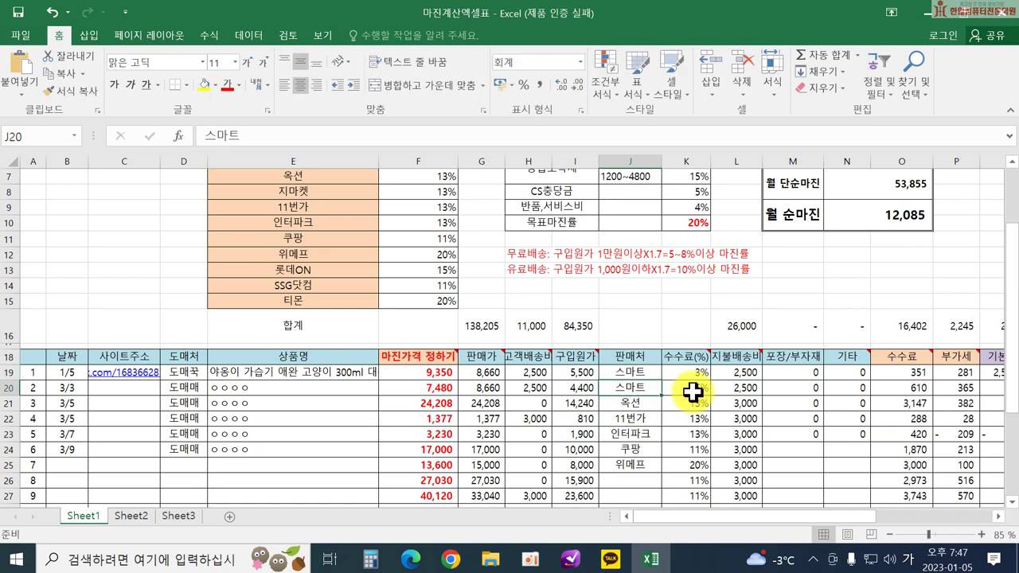
left_click(694, 371)
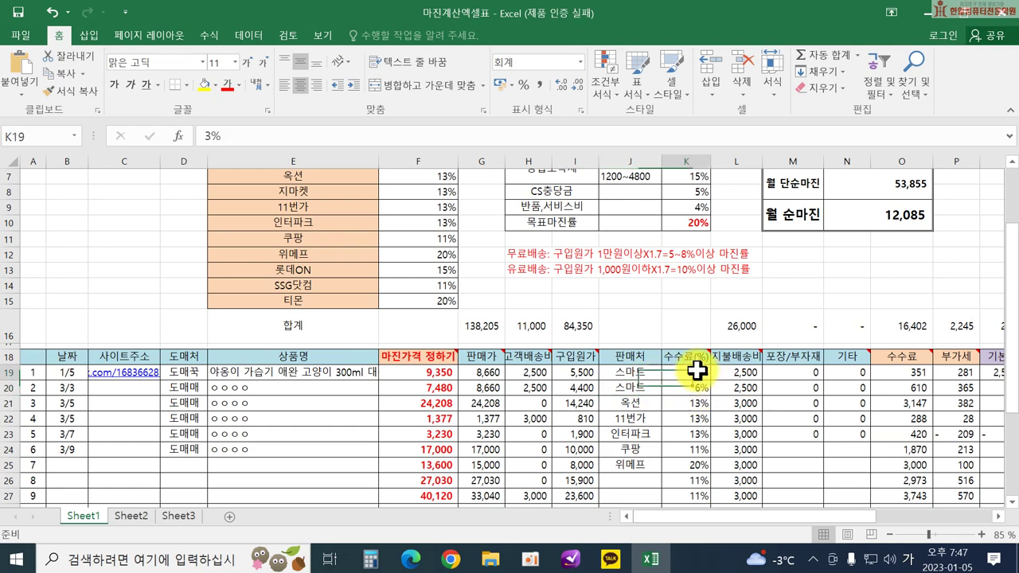
scroll(344, 273, "up", 2)
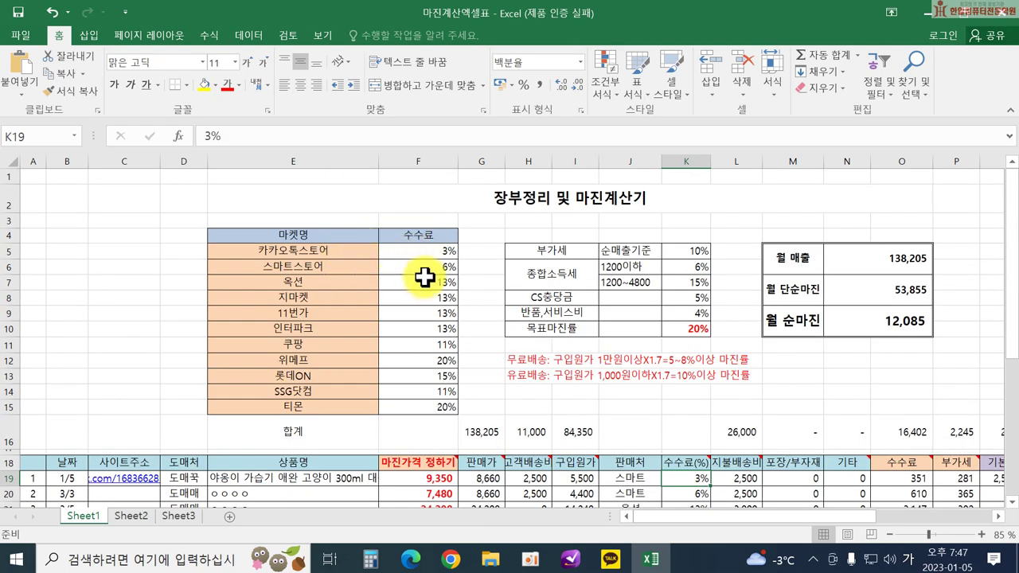
scroll(683, 402, "down", 1)
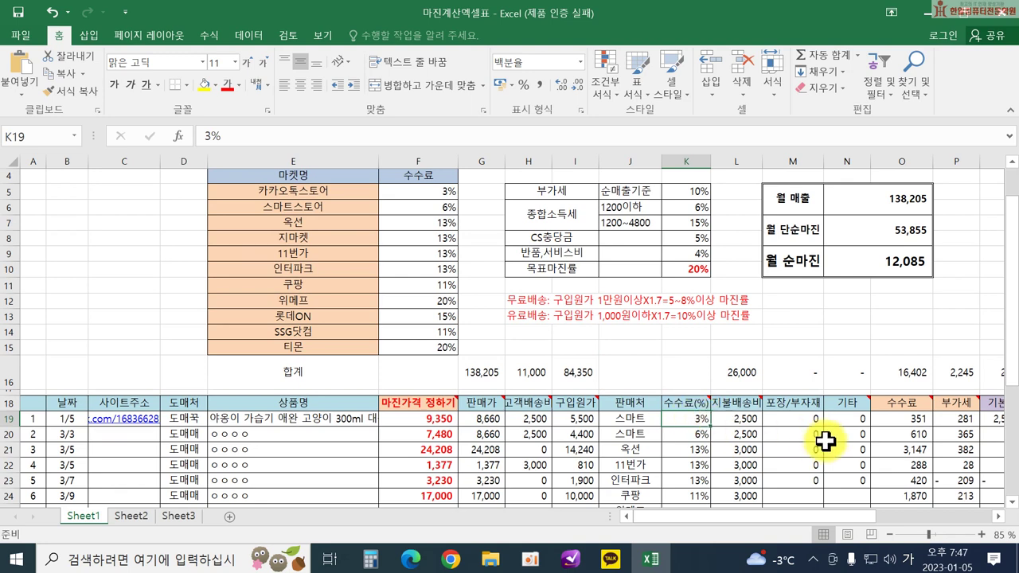
type("6")
key("Return")
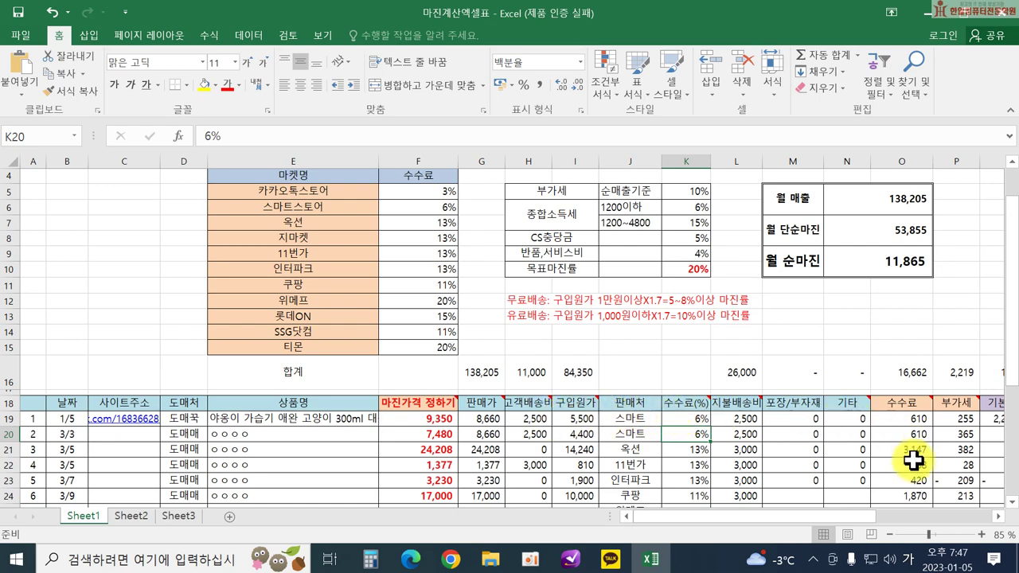
left_click_drag(832, 515, 853, 517)
left_click(546, 418)
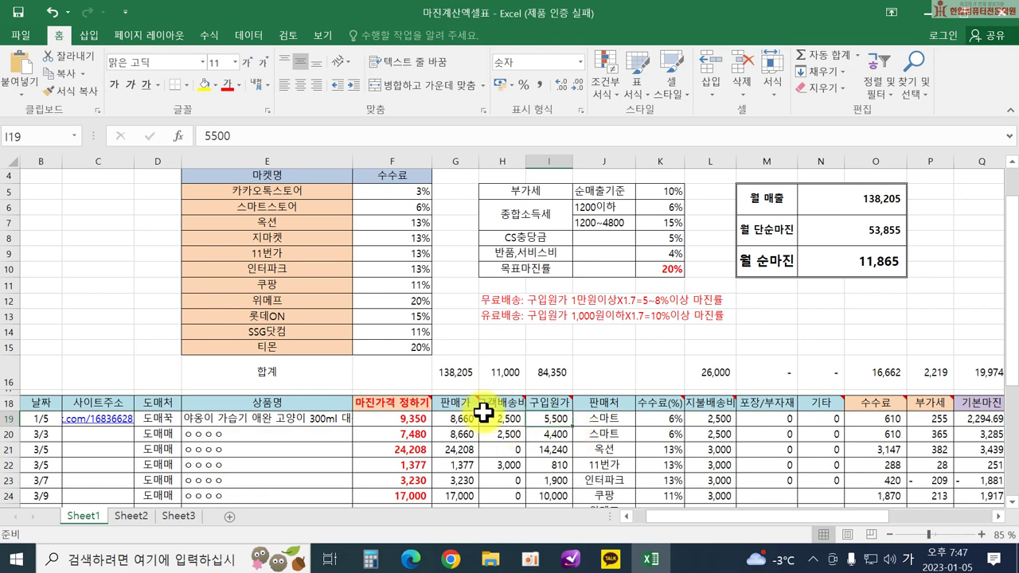
left_click(408, 419)
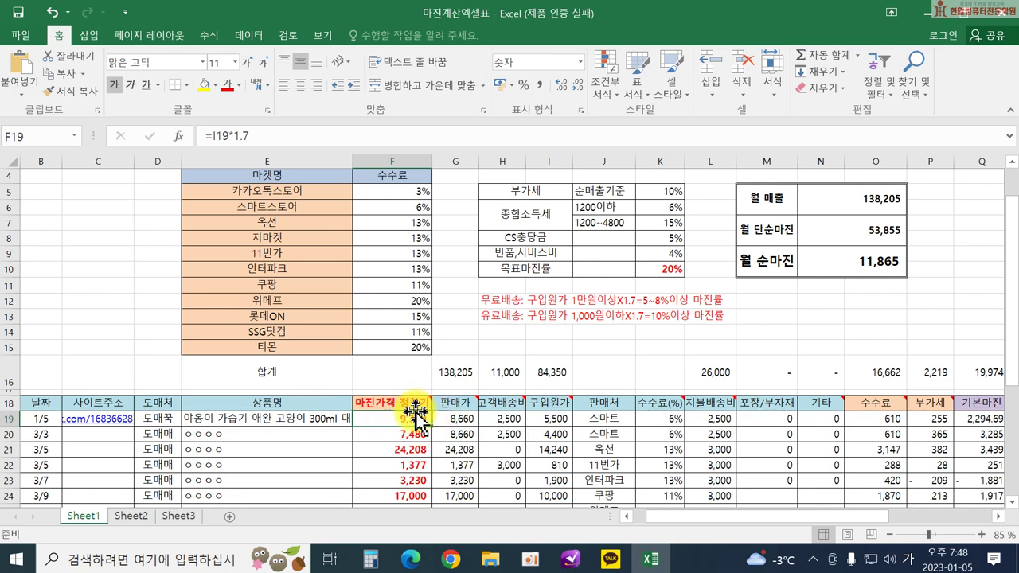
left_click(456, 417)
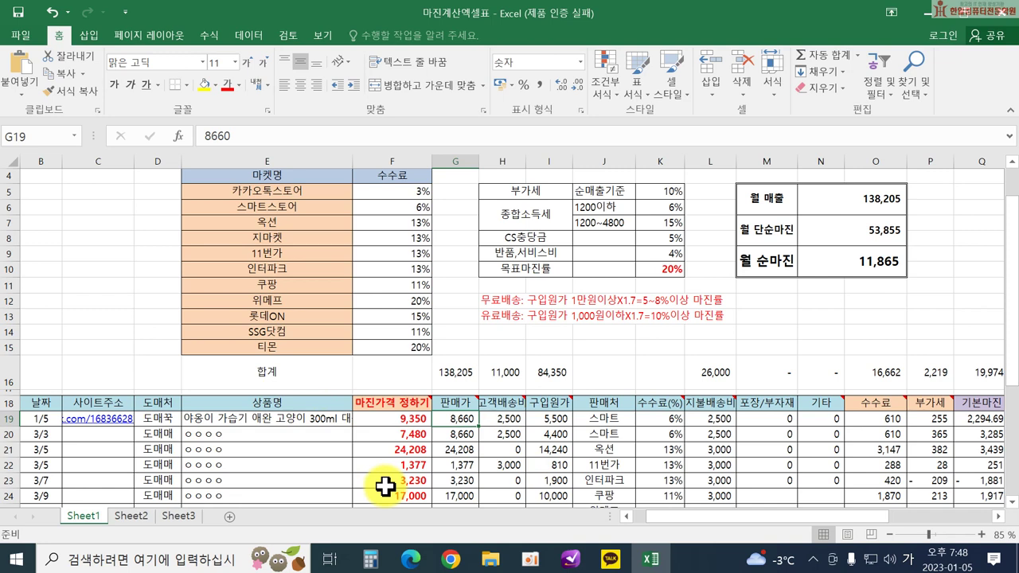
Enter 10,000 as the selling price in G19 and scroll right to check the margins.
type("10000")
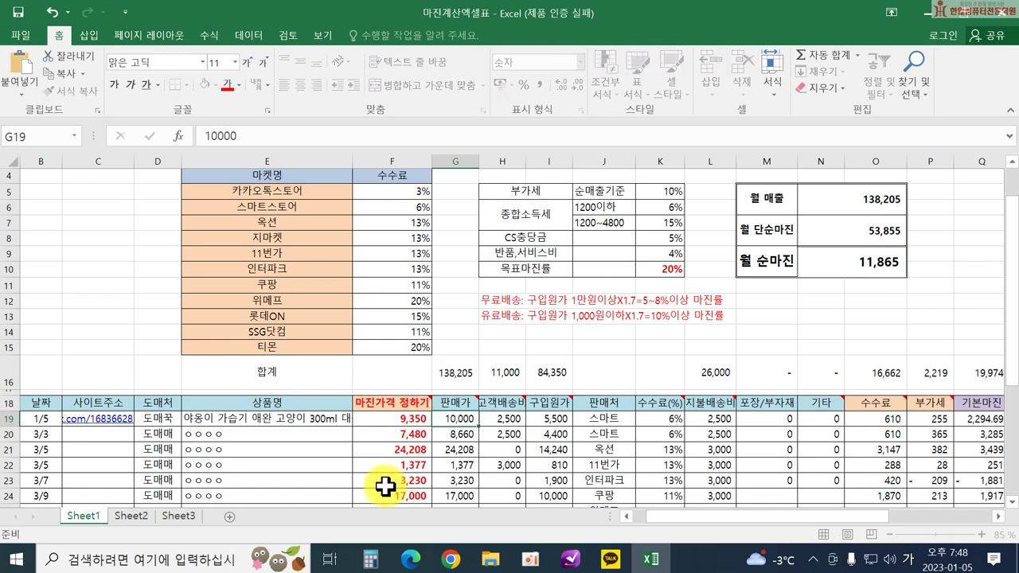
key("Return")
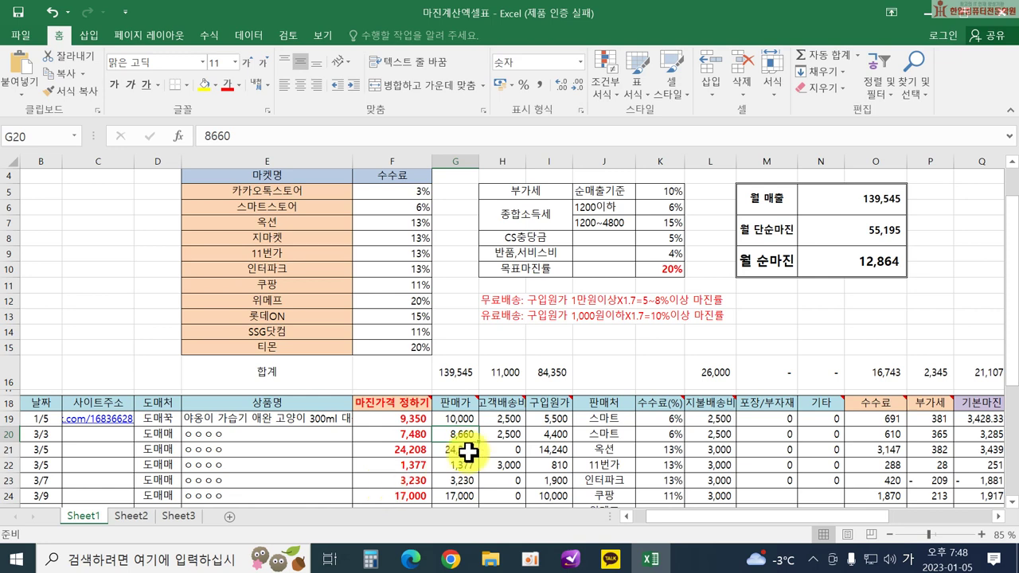
left_click(504, 413)
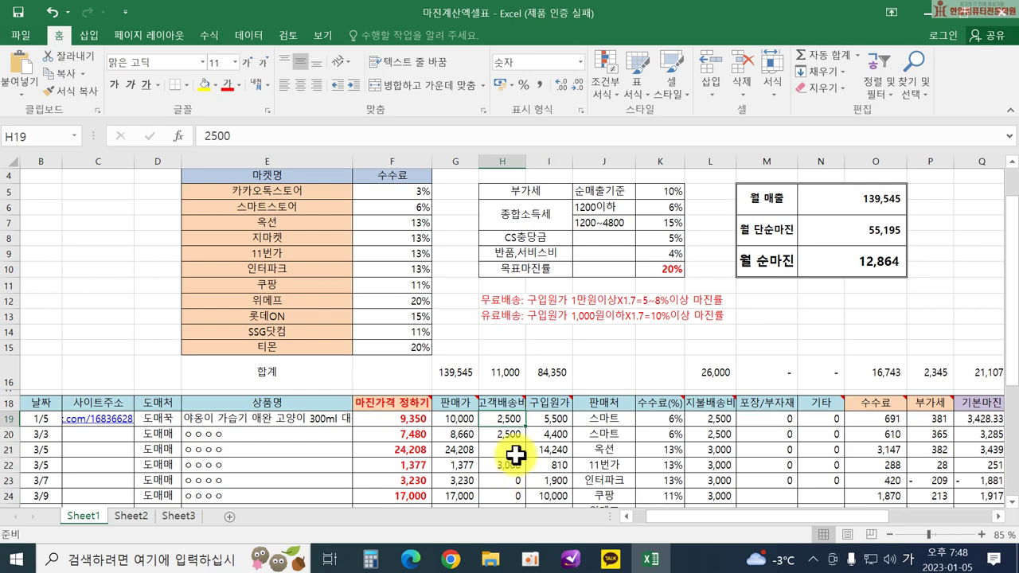
left_click_drag(659, 516, 709, 519)
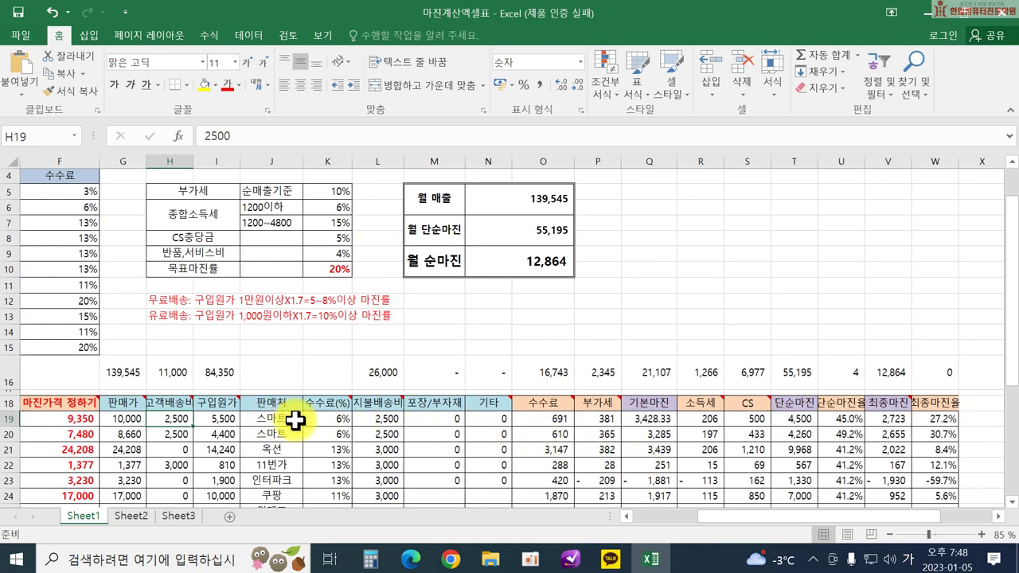
left_click(538, 420)
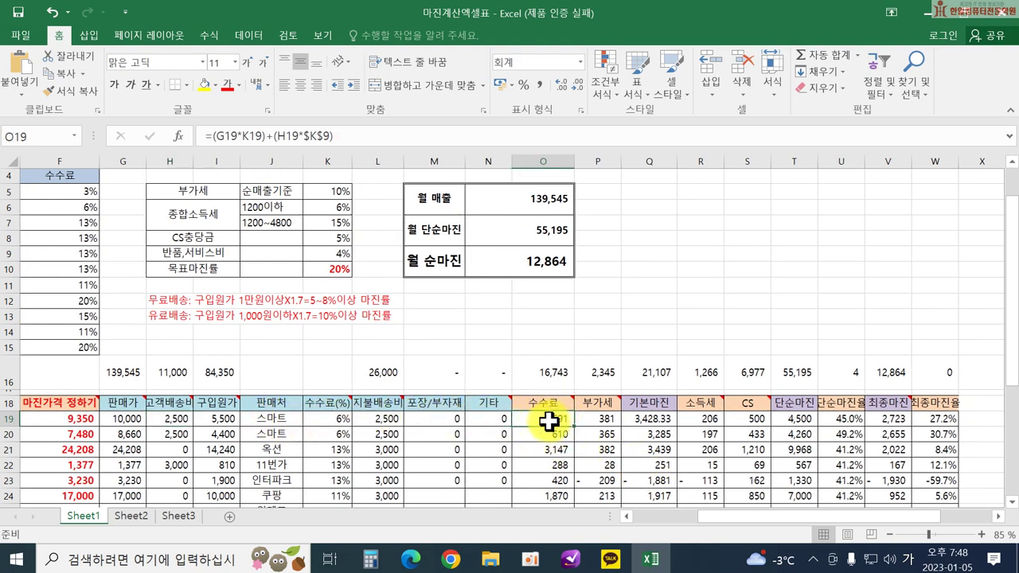
left_click(593, 422)
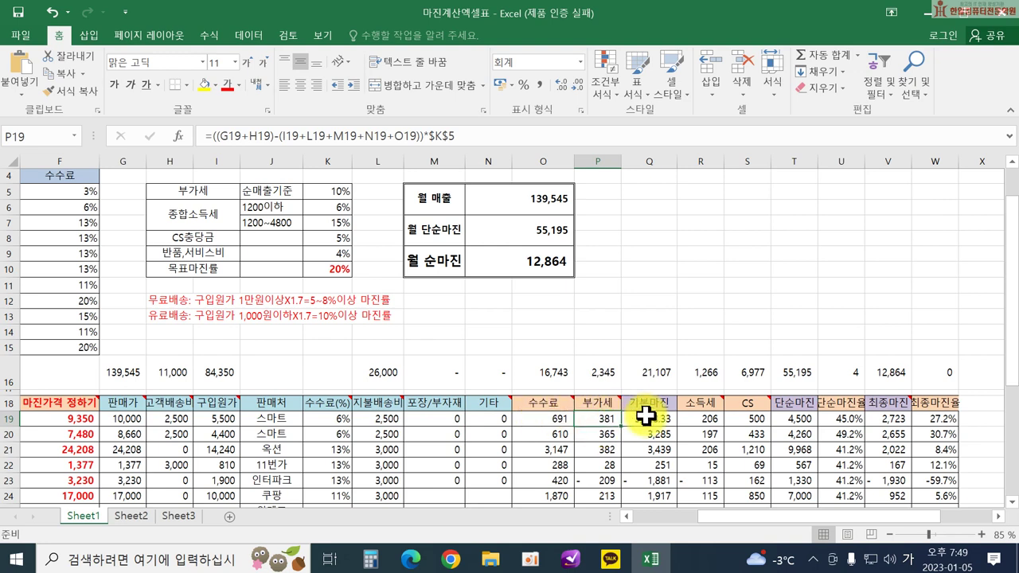
double_click(648, 417)
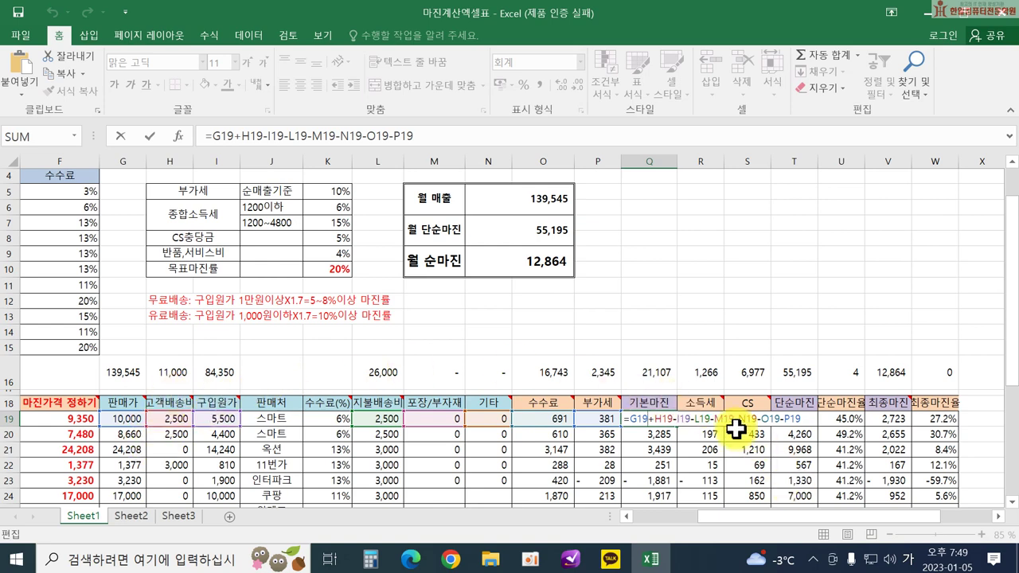
key("Return")
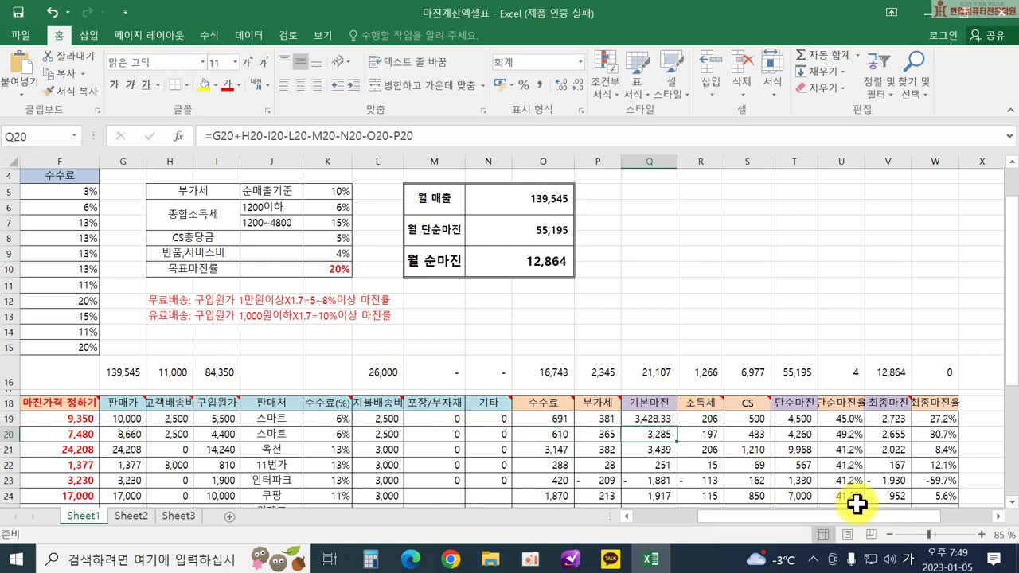
left_click(653, 419)
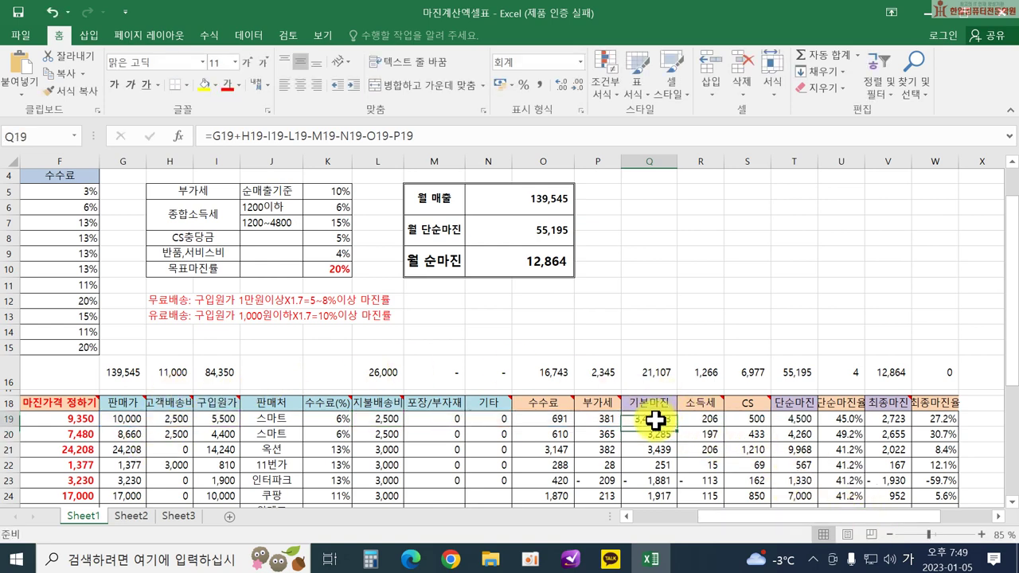
left_click(711, 424)
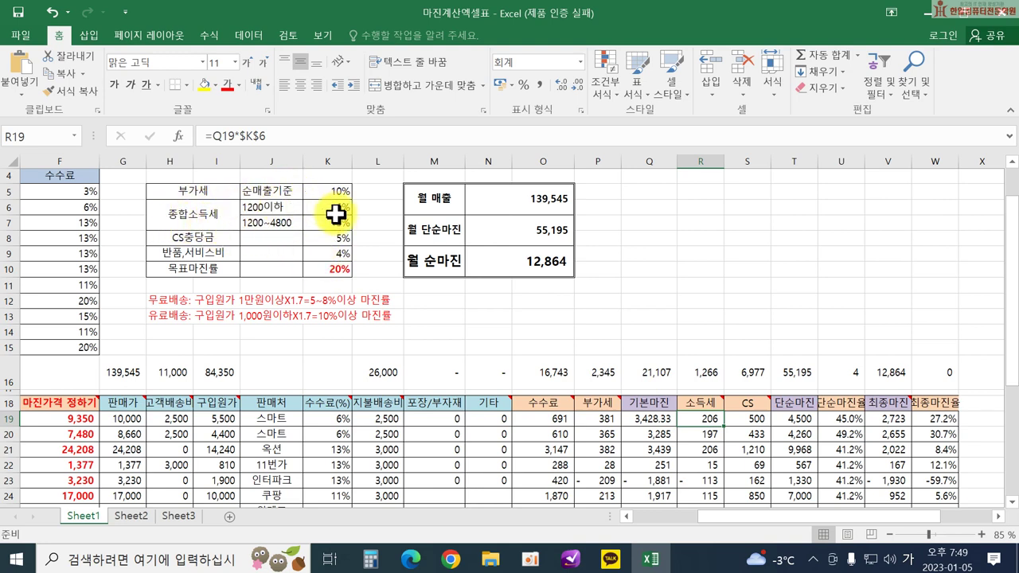
double_click(701, 418)
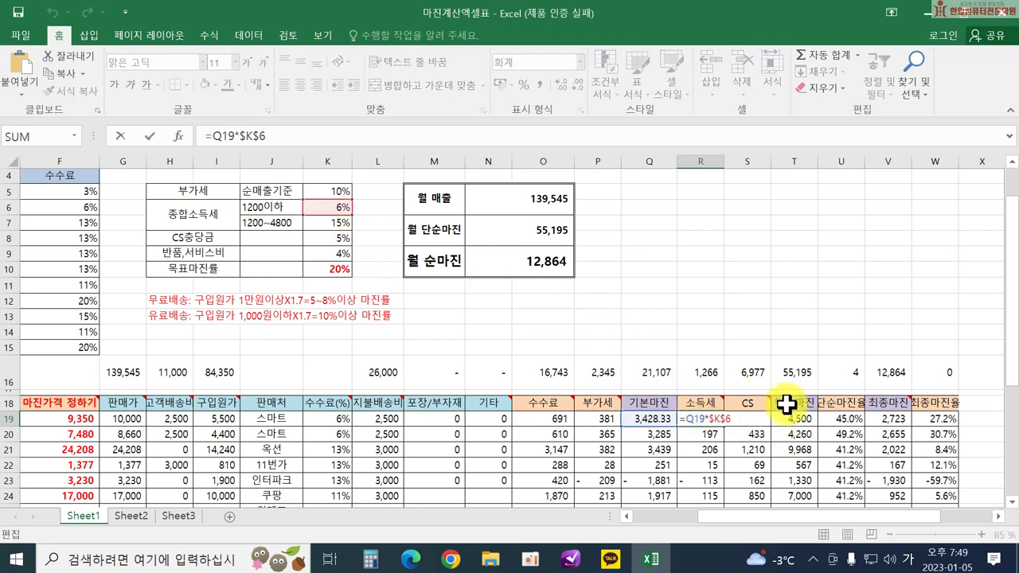
key("Return")
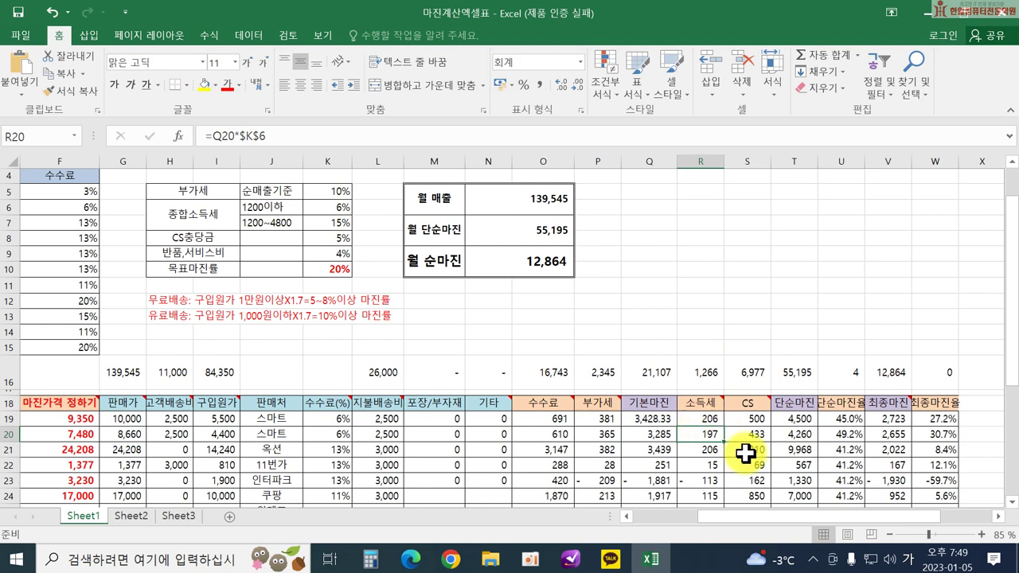
left_click(748, 418)
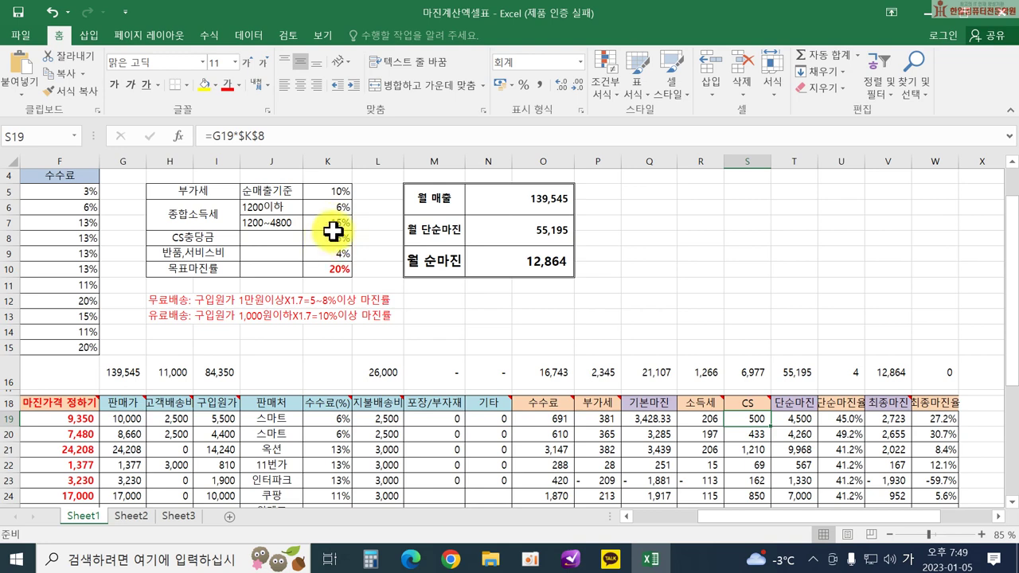
double_click(746, 420)
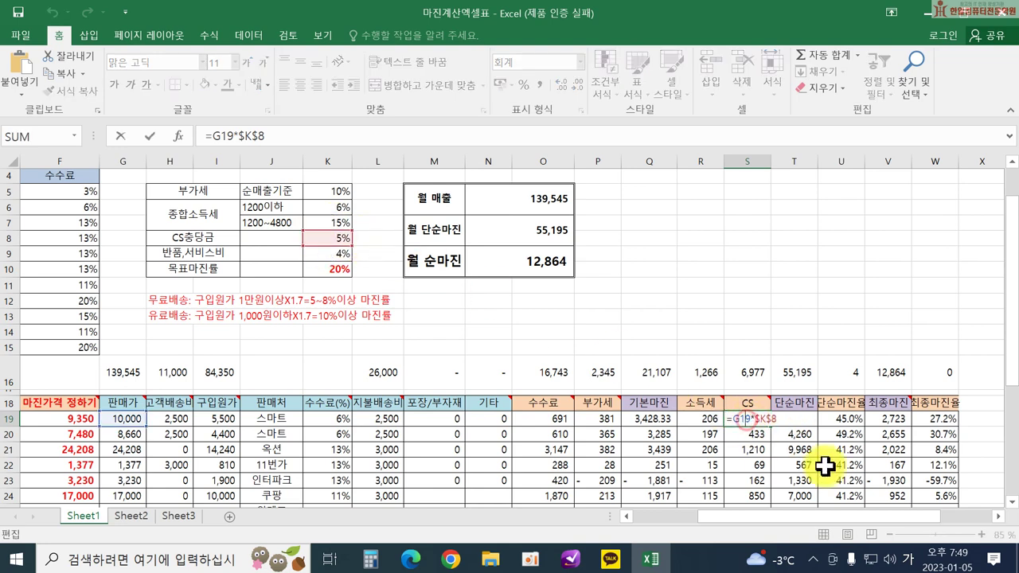
key("Return")
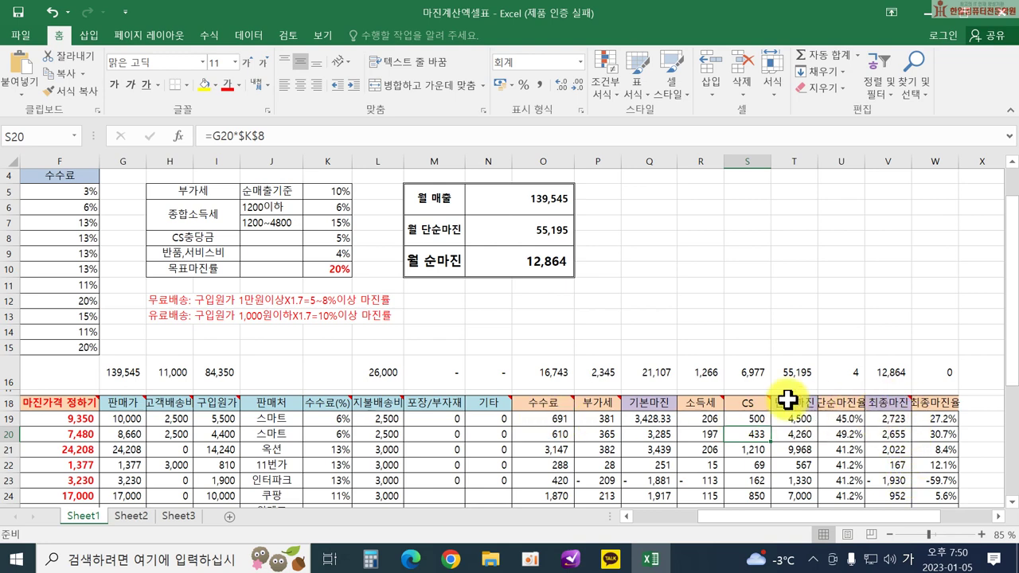
left_click(880, 419)
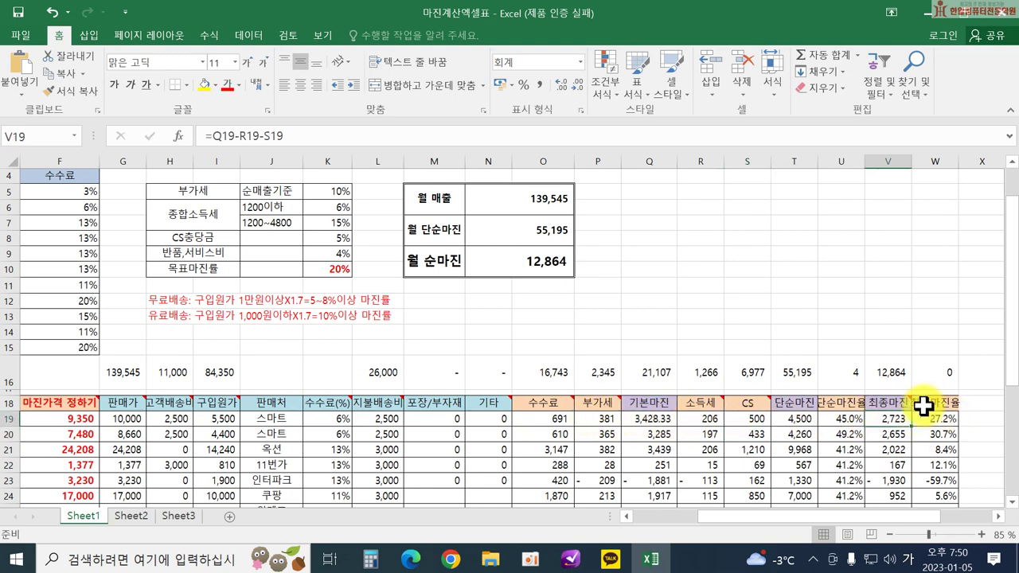
left_click_drag(769, 518, 721, 525)
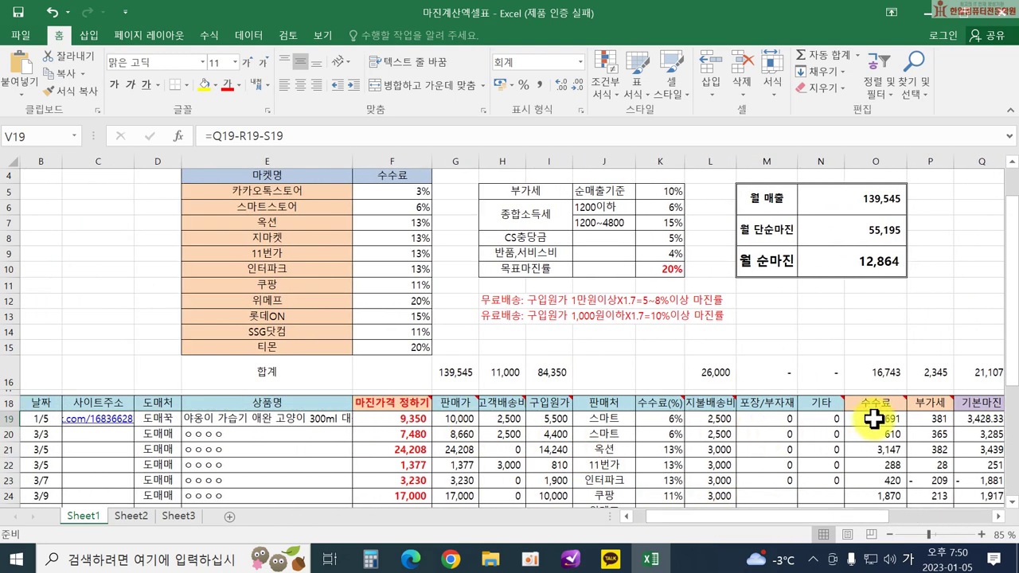
After checking the 수수료 and VAT formulas, fill headers G18:M18 (판매가 to 포장/부자재) yellow.
left_click(873, 419)
left_click(930, 417)
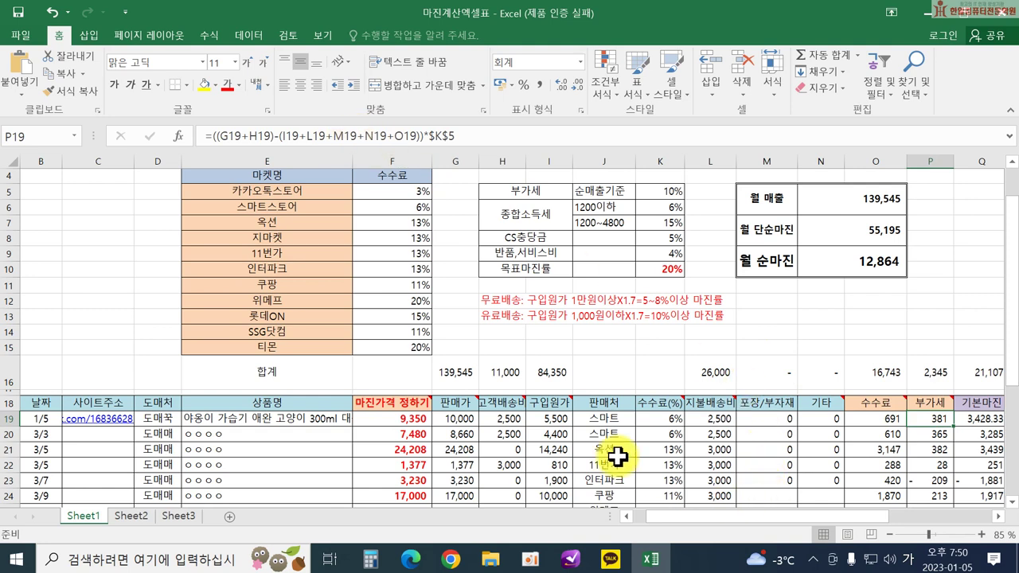
mouse_move(461, 410)
left_click_drag(444, 410, 655, 400)
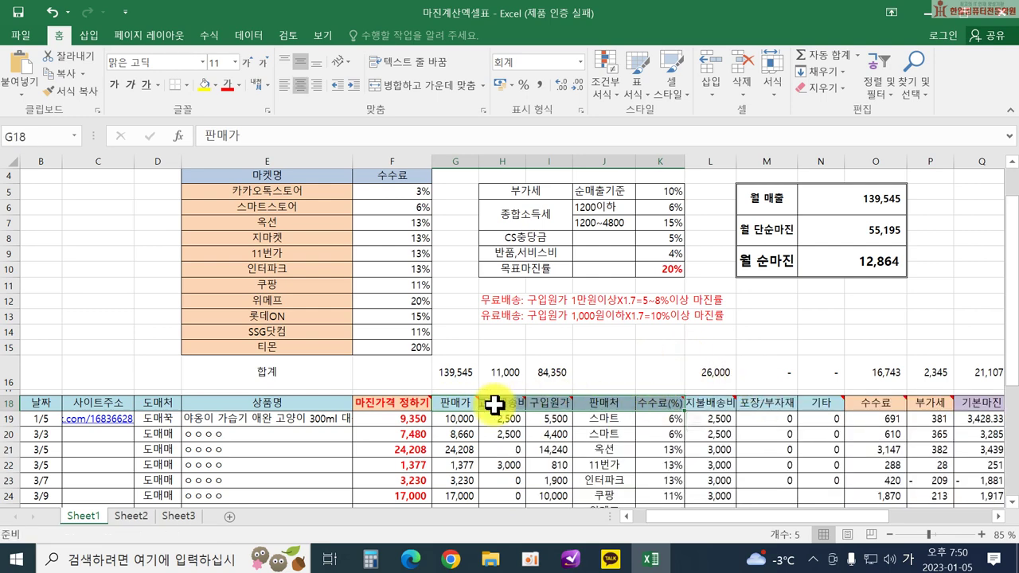
left_click_drag(452, 404, 769, 404)
left_click(204, 85)
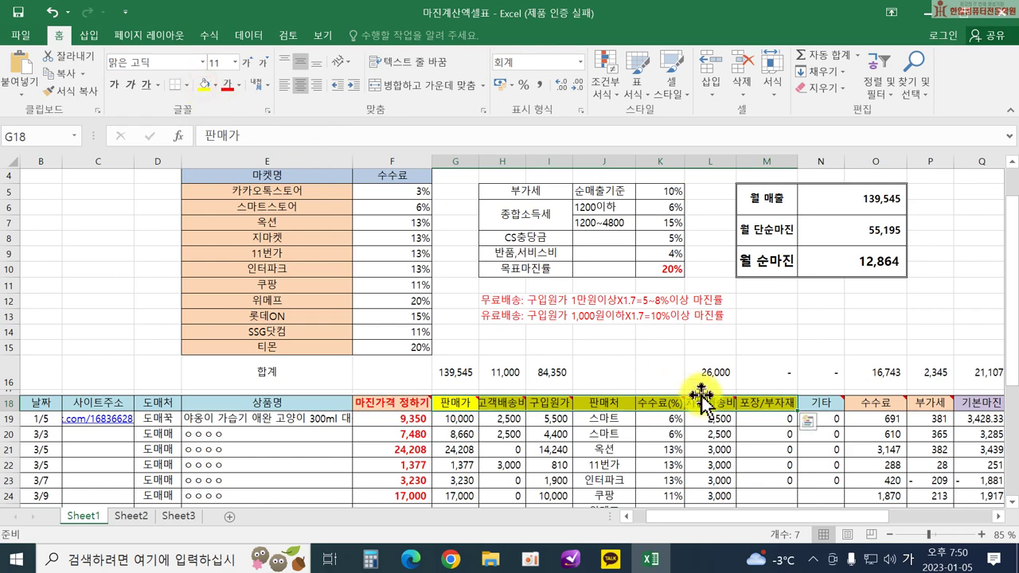
left_click_drag(835, 518, 814, 507)
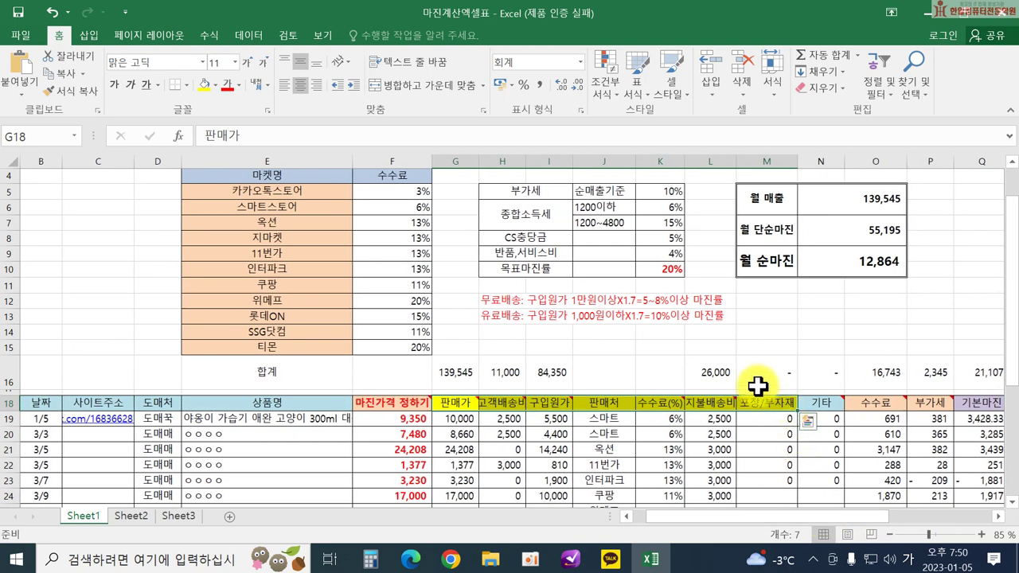
left_click(749, 375)
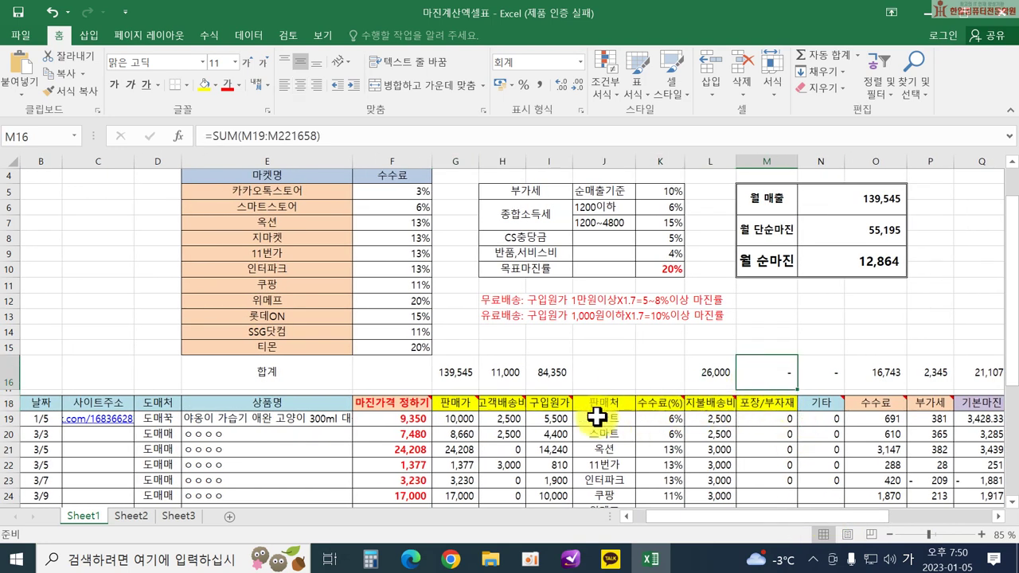
left_click(460, 415)
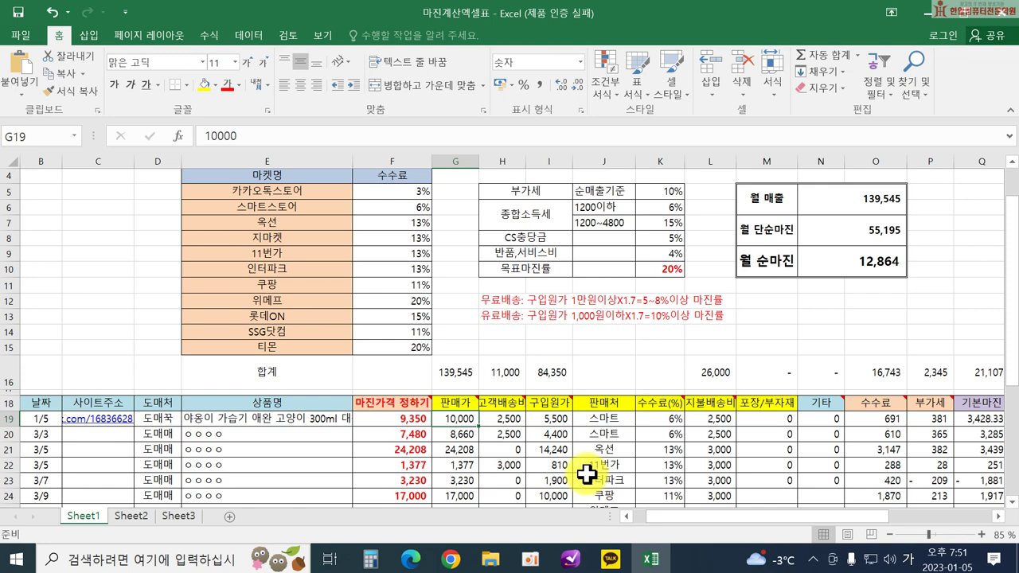
Change G19's selling price to 12,000 and H19's customer shipping fee to 0.
type("12")
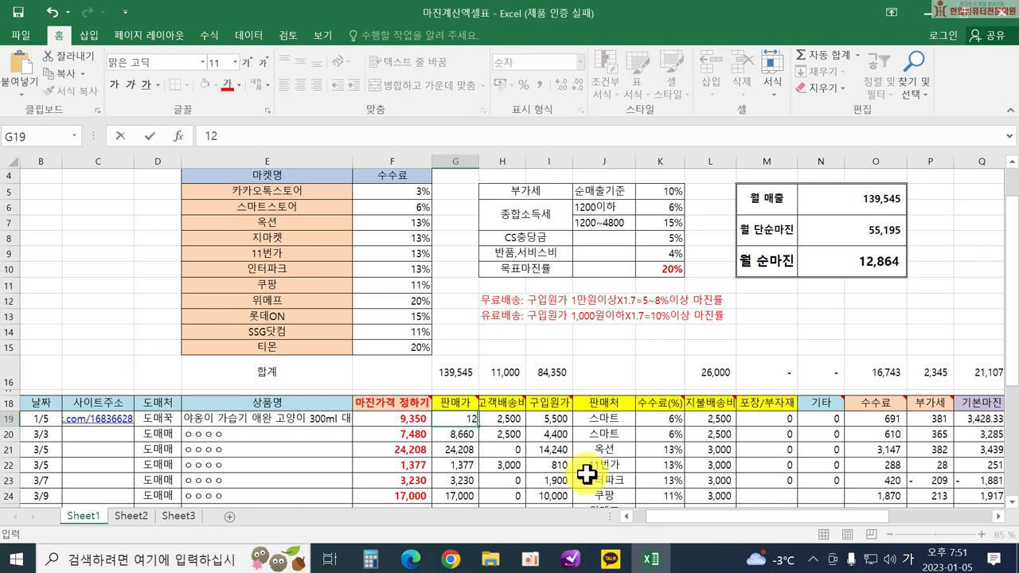
key("Return")
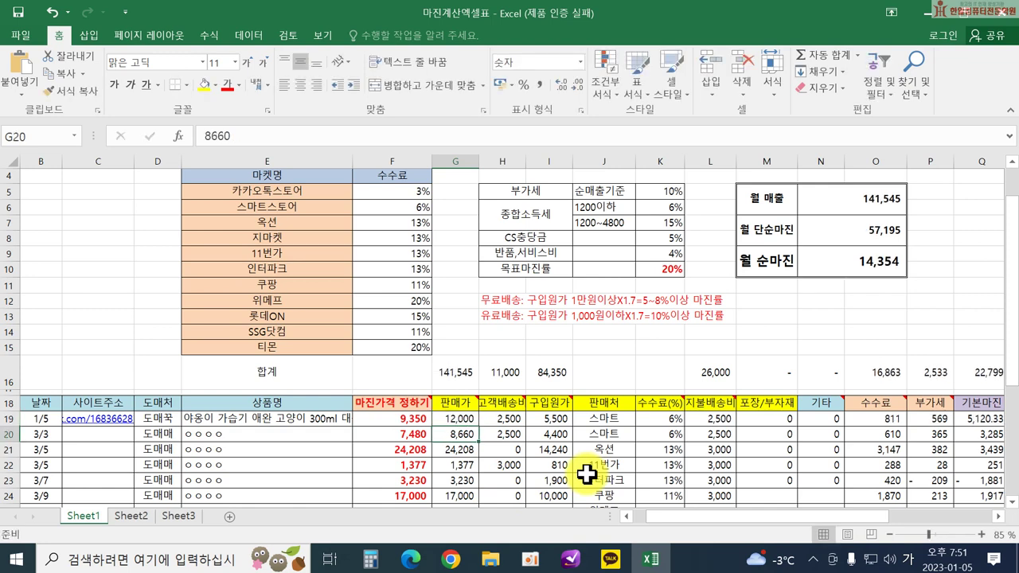
key("Up")
key("Right")
type("0")
key("Return")
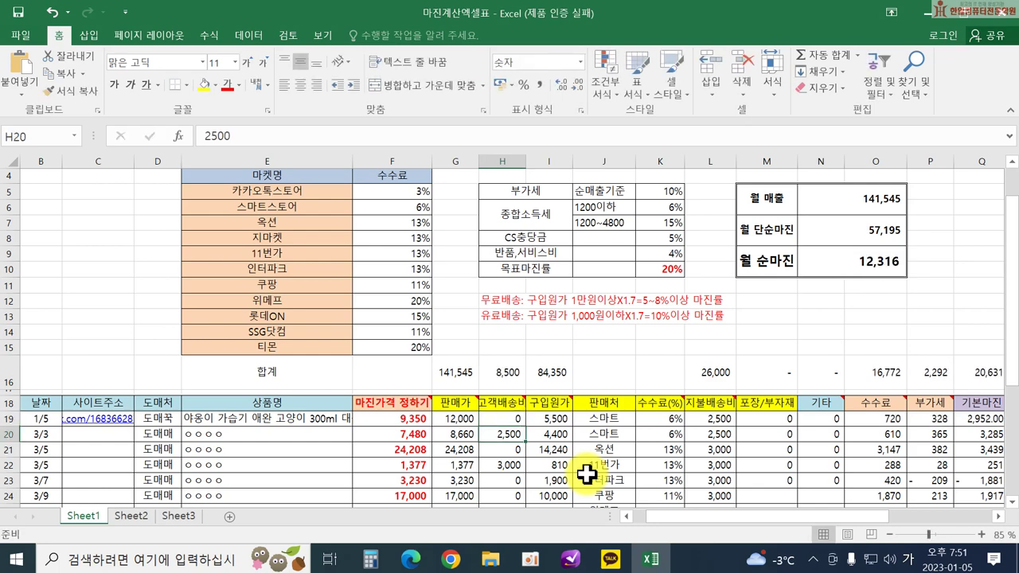
left_click_drag(682, 523, 731, 524)
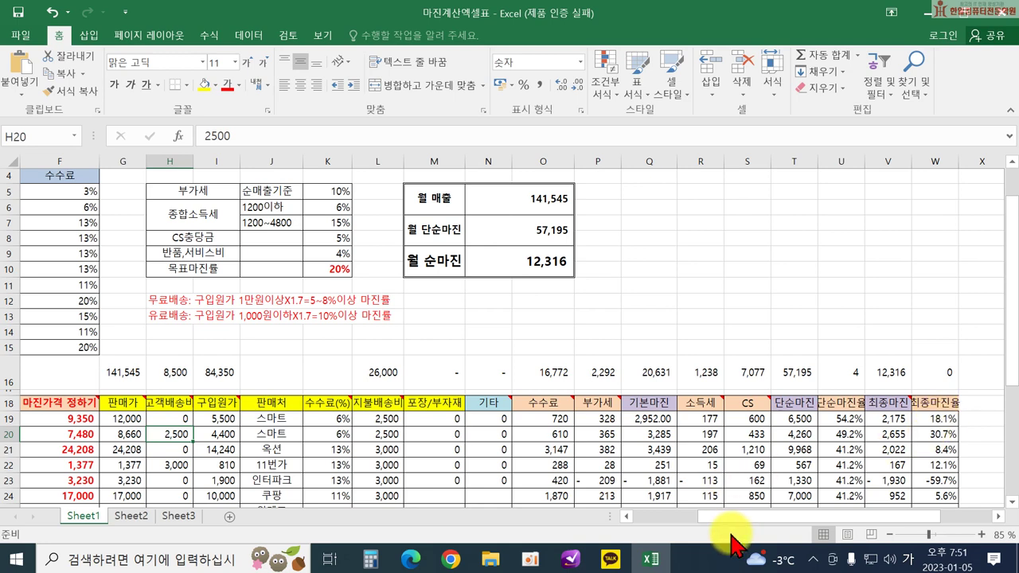
left_click_drag(725, 524, 644, 519)
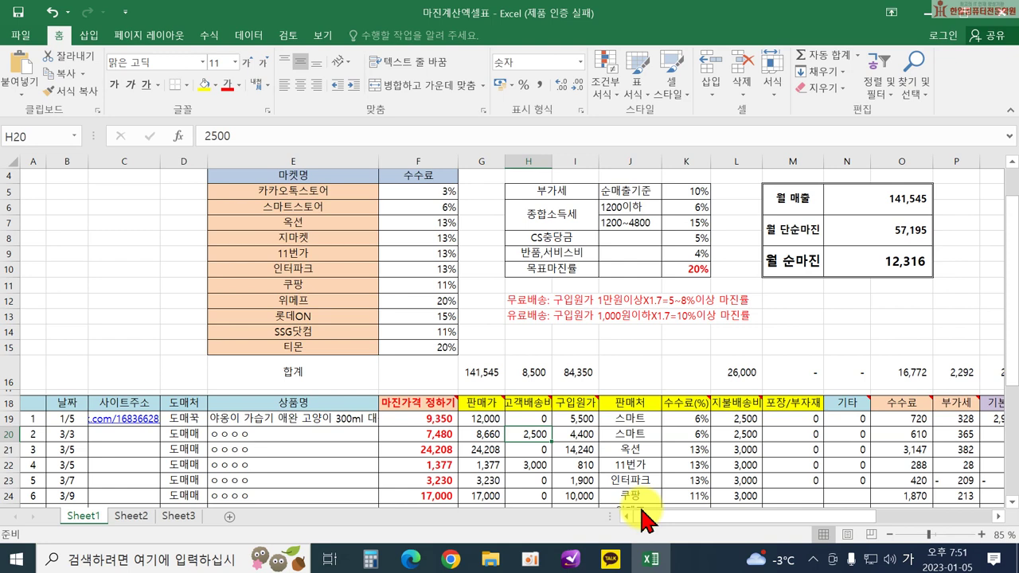
left_click(579, 418)
left_click(742, 418)
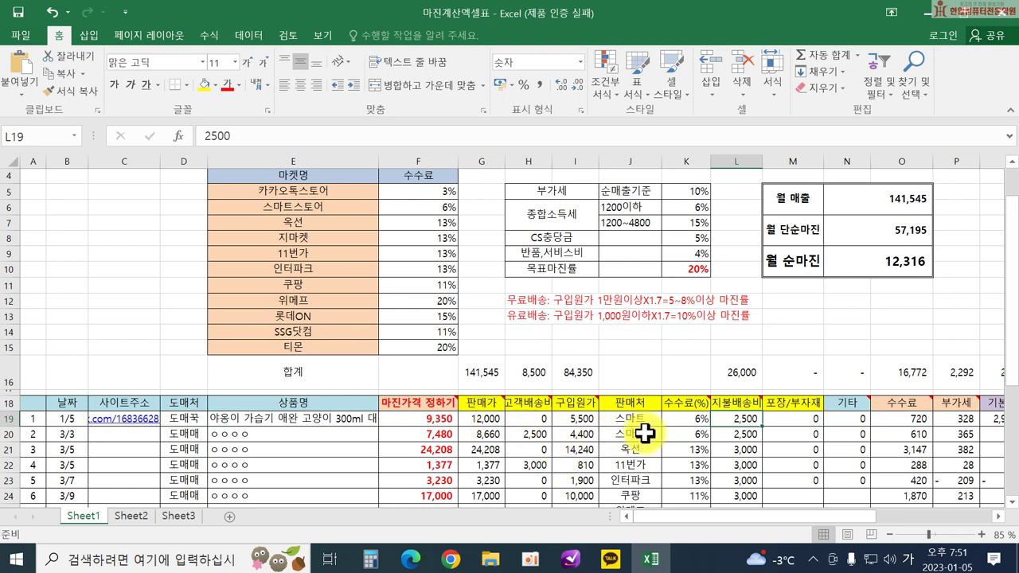
left_click_drag(637, 516, 707, 506)
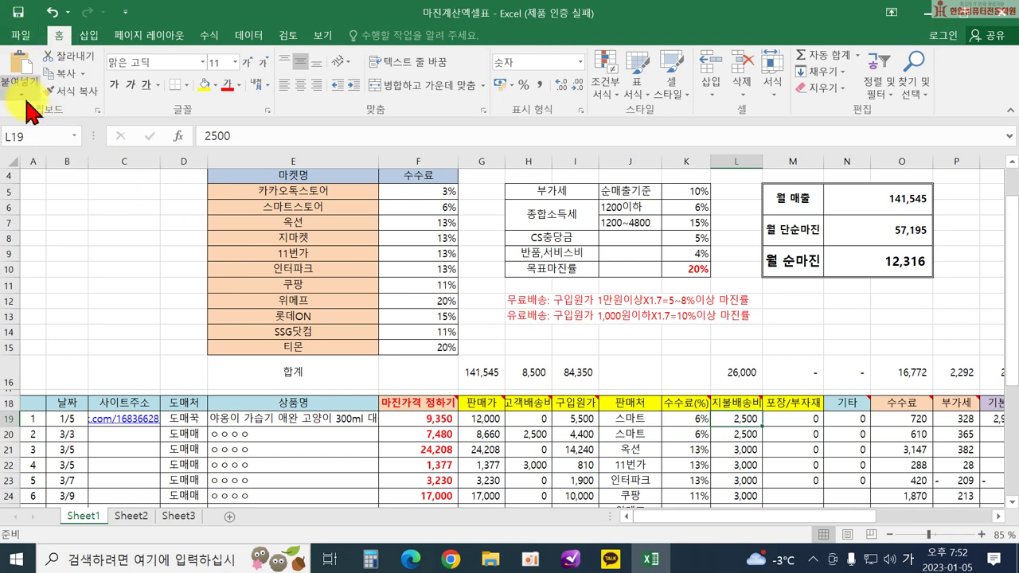
Save 마진계산엑셀표 into a new 상품 folder created inside the desktop's personal folder.
left_click(16, 39)
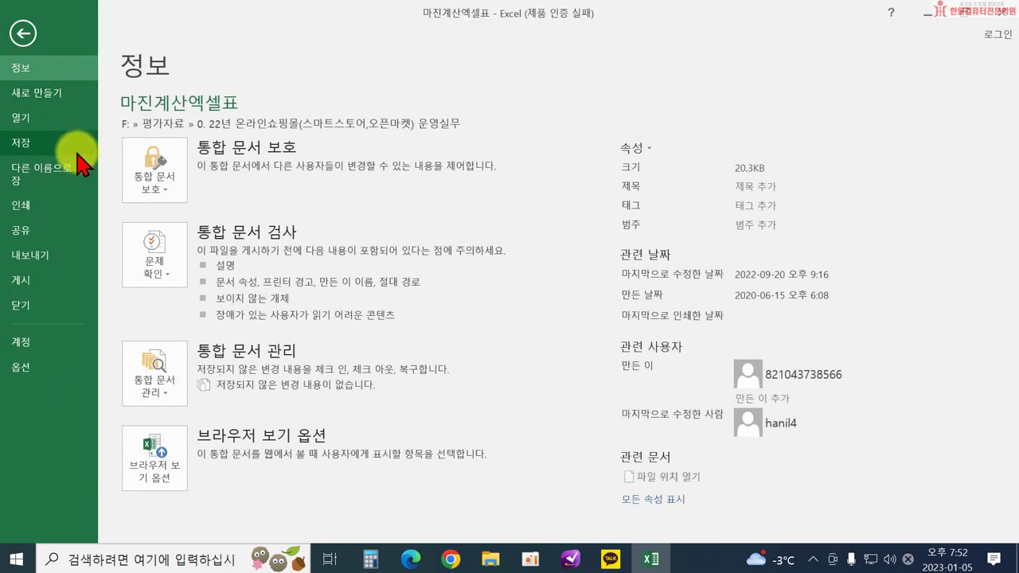
left_click(71, 171)
left_click(199, 233)
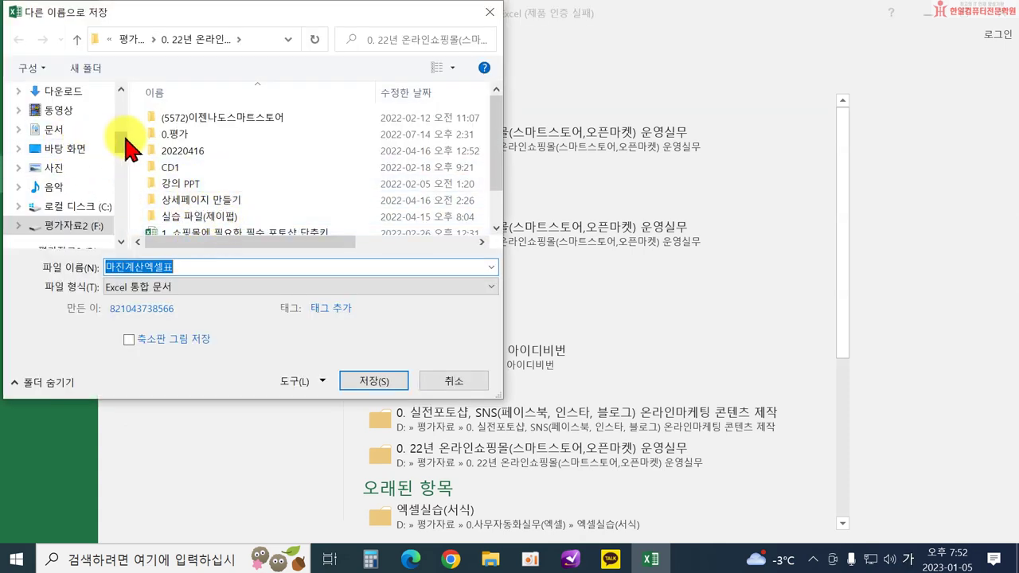
left_click_drag(123, 147, 113, 95)
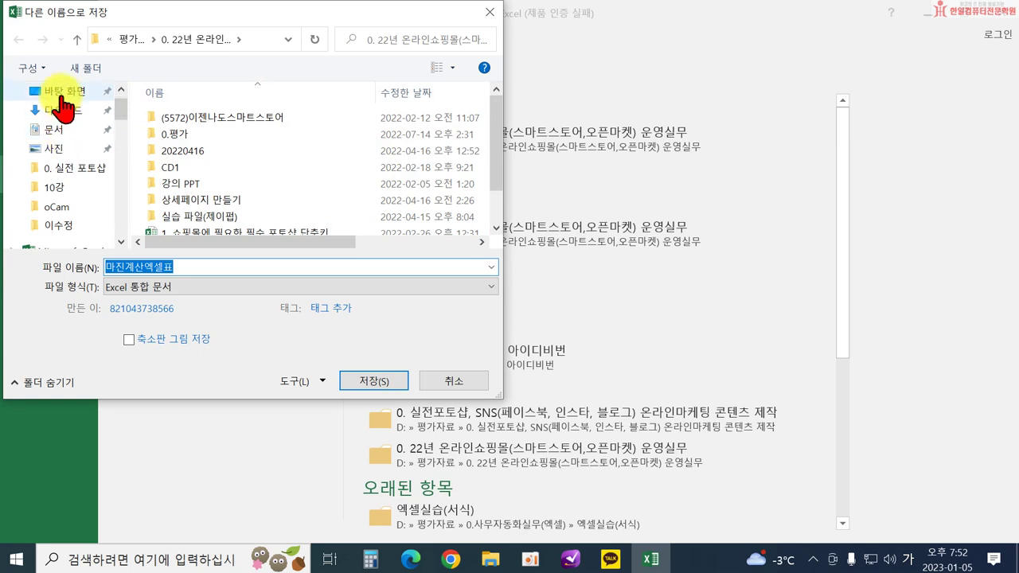
left_click(62, 92)
double_click(194, 201)
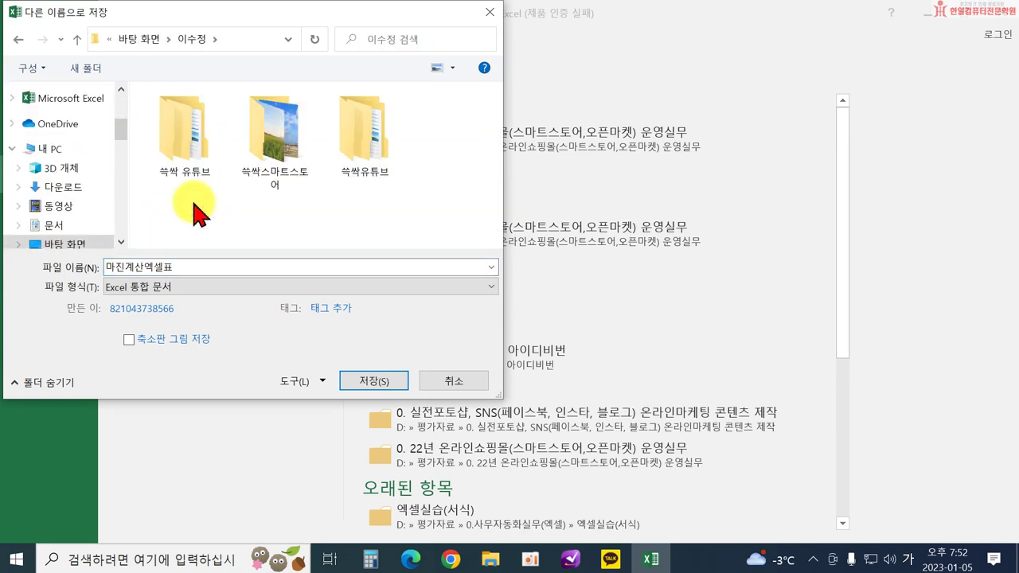
left_click(79, 73)
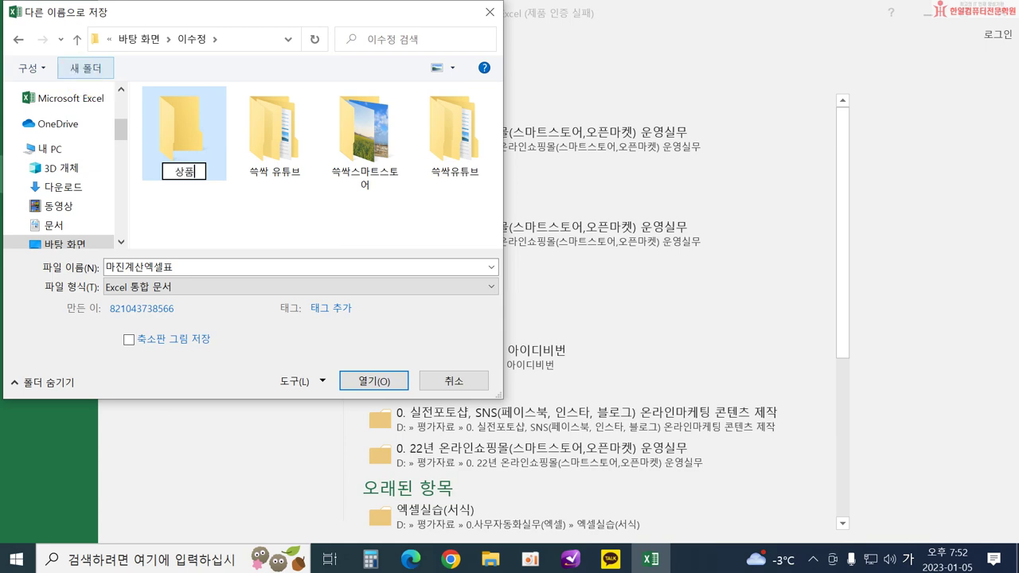
left_click(79, 76)
key("Return")
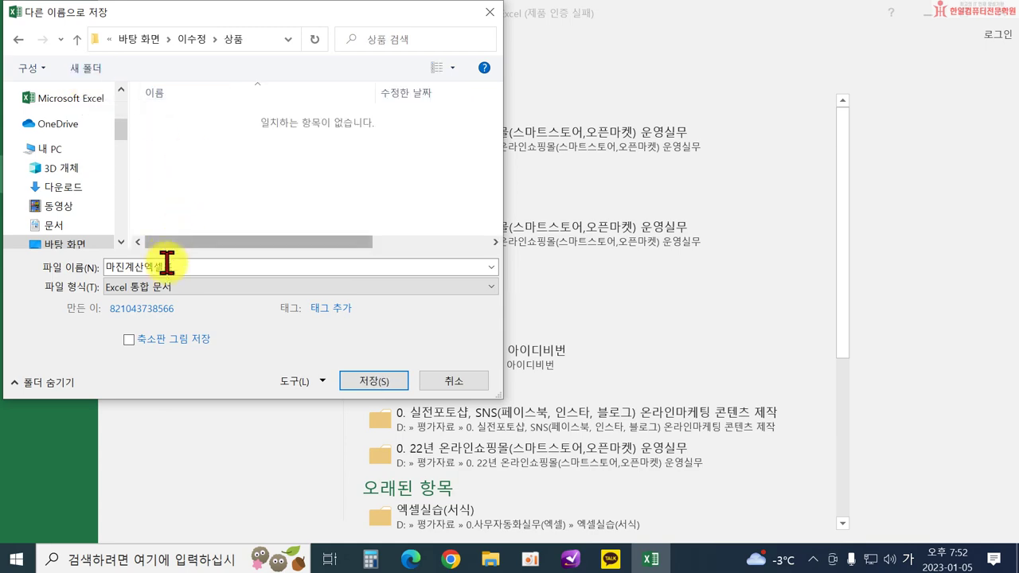
left_click(372, 384)
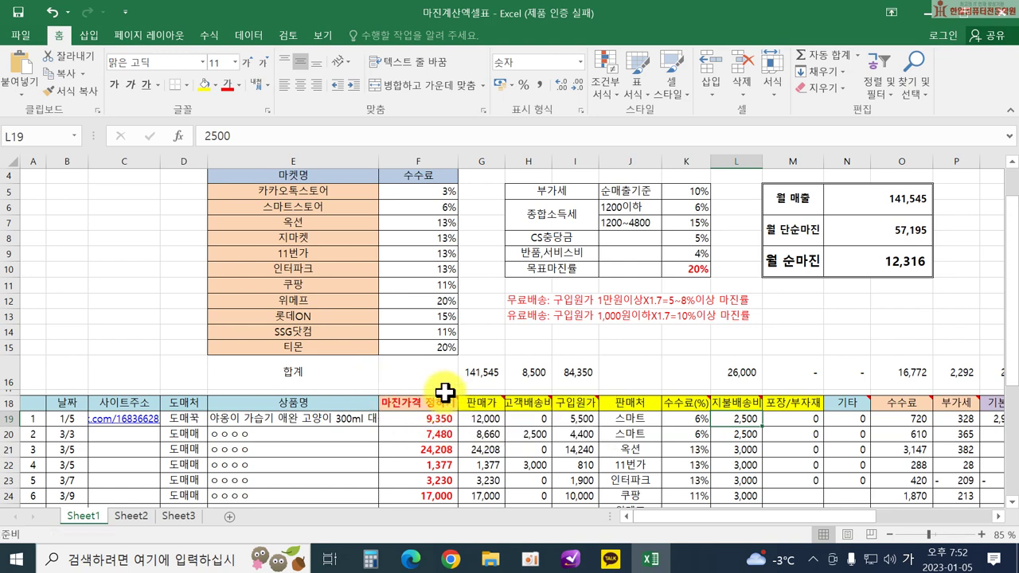
mouse_move(487, 405)
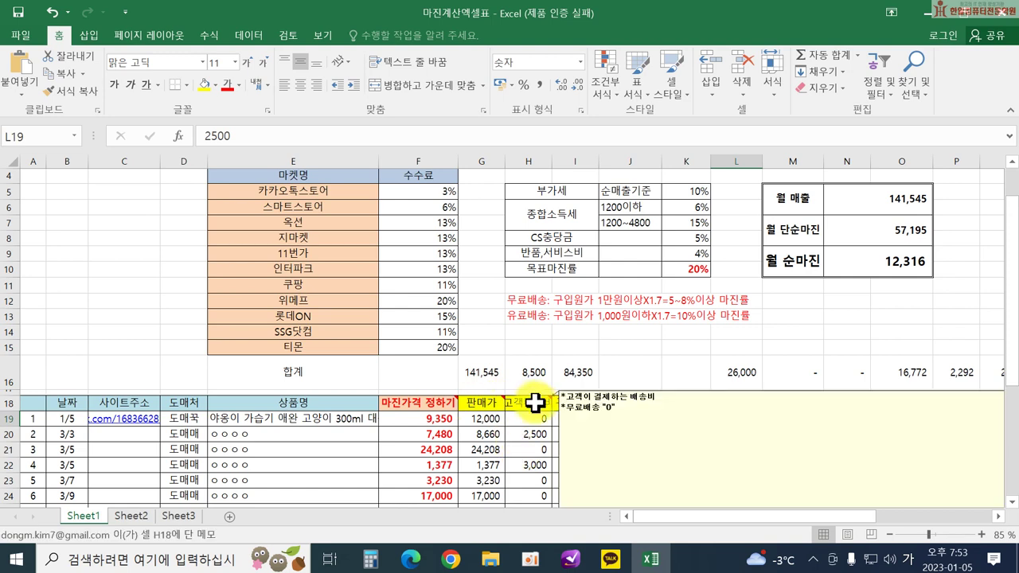
mouse_move(436, 404)
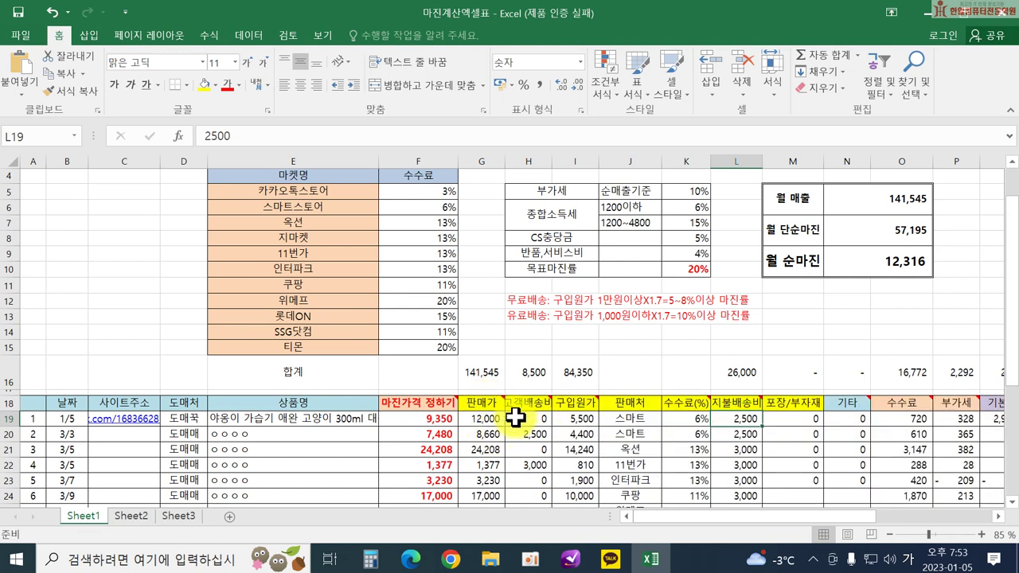
mouse_move(527, 400)
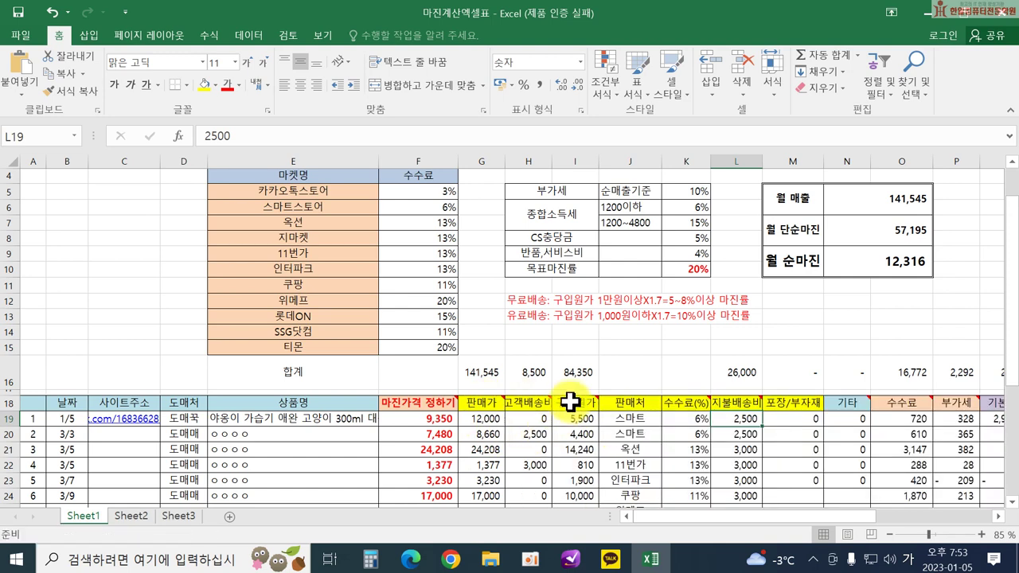
mouse_move(688, 398)
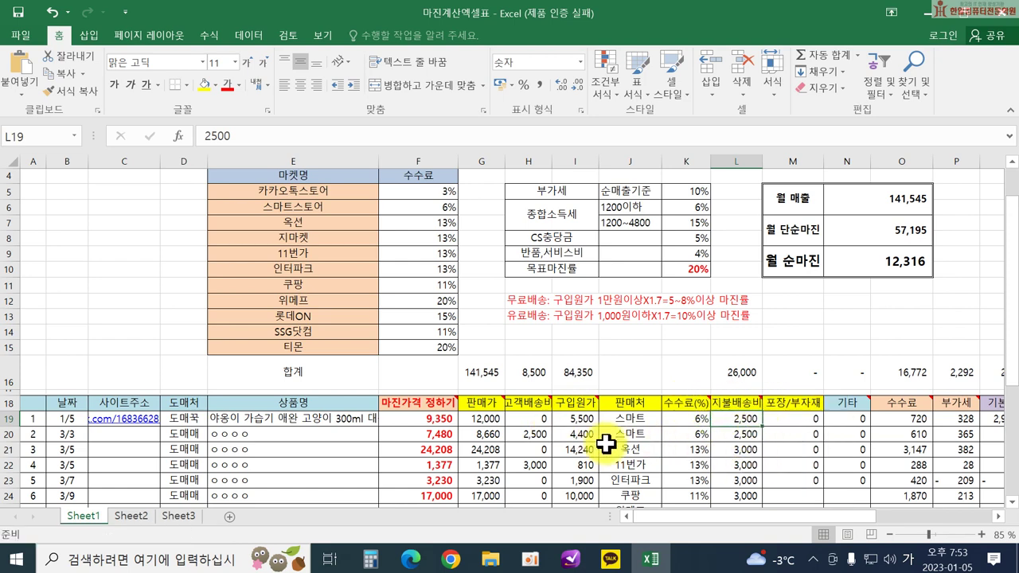
scroll(607, 443, "up", 1)
scroll(610, 366, "down", 1)
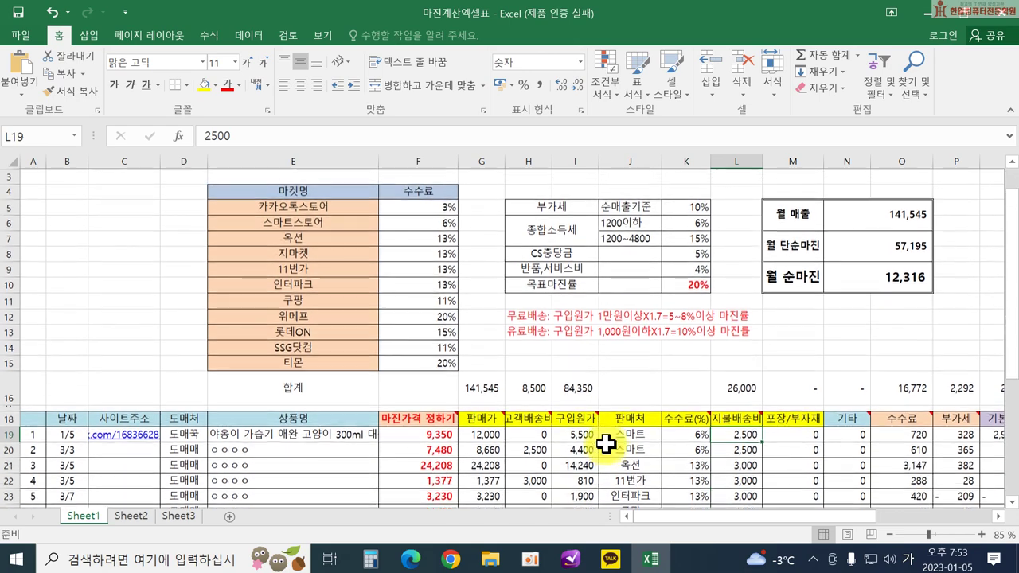
scroll(418, 418, "down", 1)
scroll(871, 355, "up", 2)
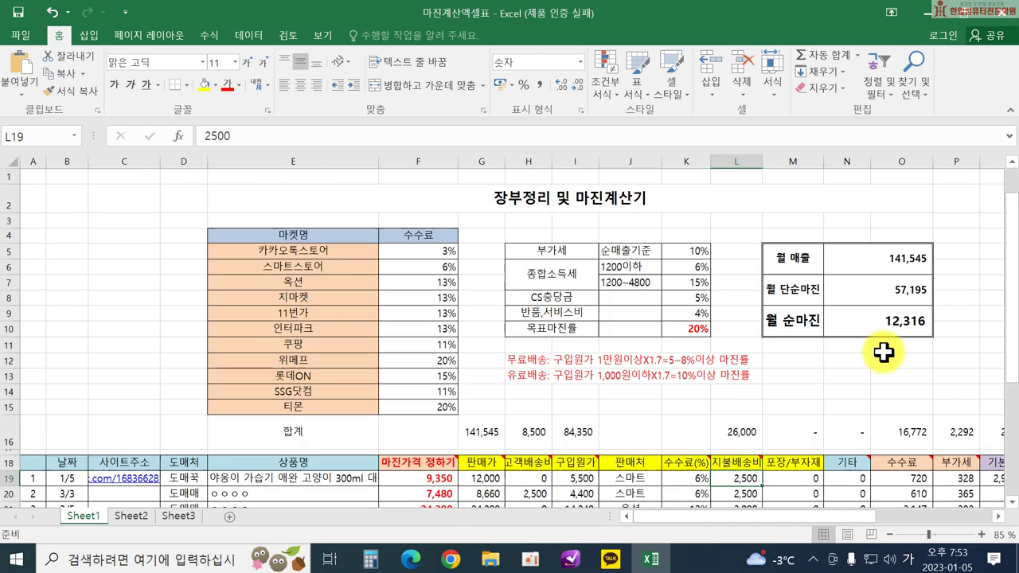
left_click(474, 437)
left_click(530, 433)
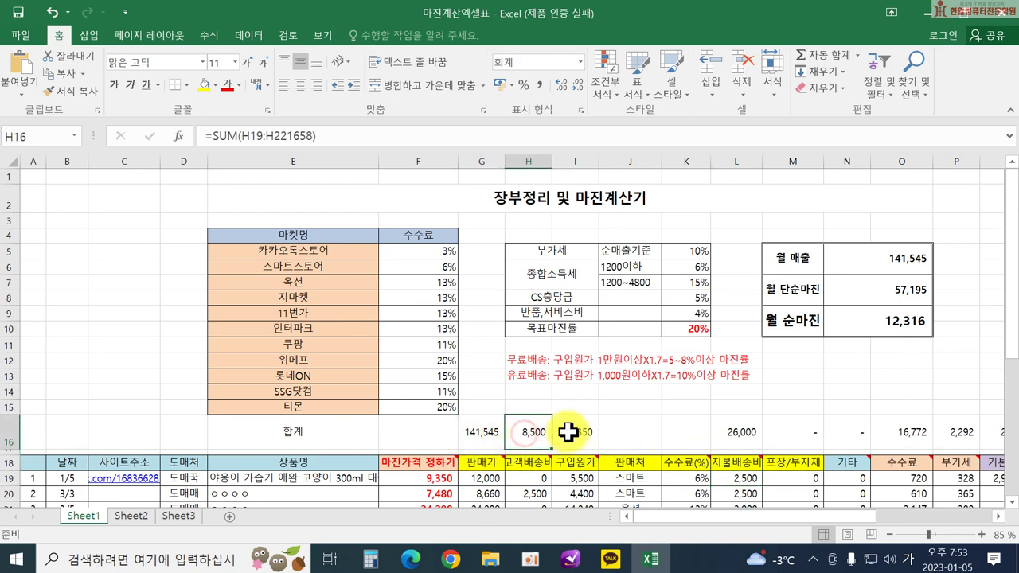
left_click(567, 434)
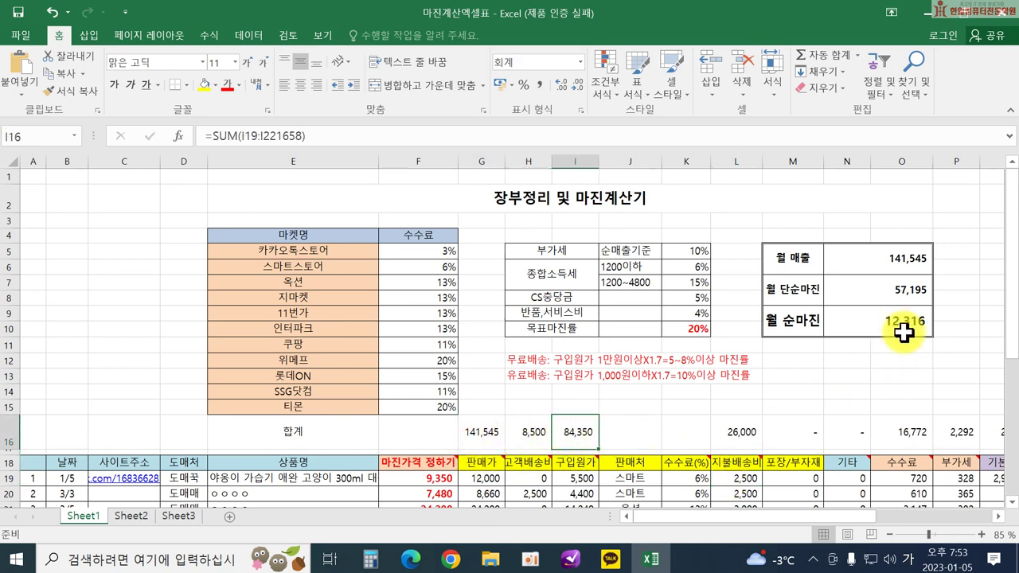
double_click(477, 434)
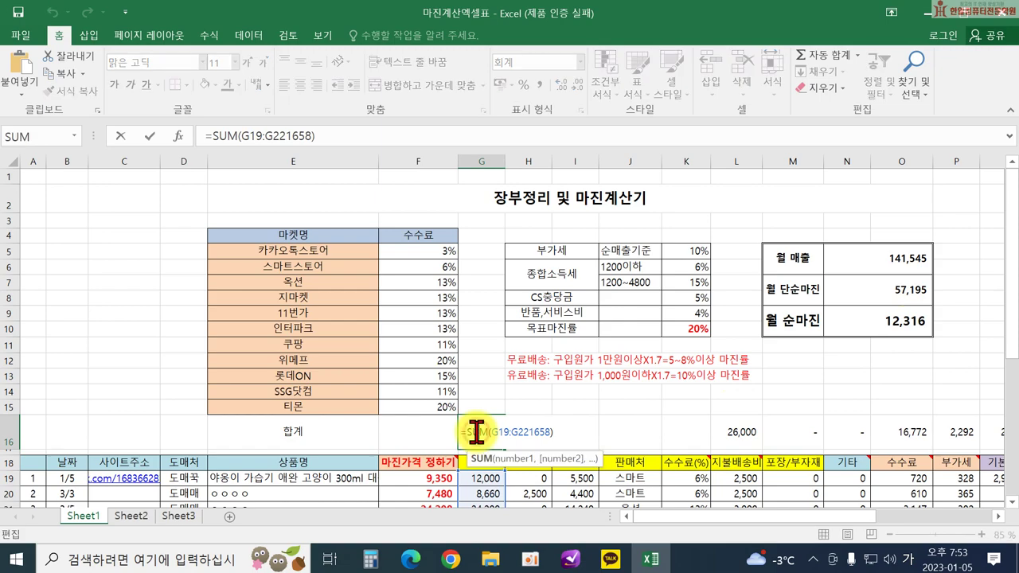
scroll(483, 441, "down", 3)
key("Return")
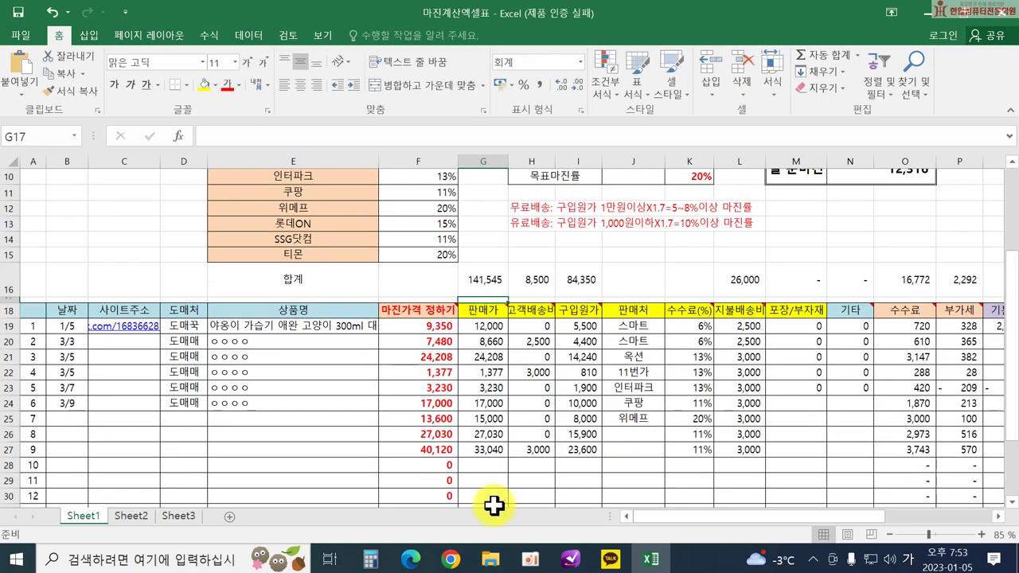
left_click(482, 280)
scroll(869, 286, "up", 3)
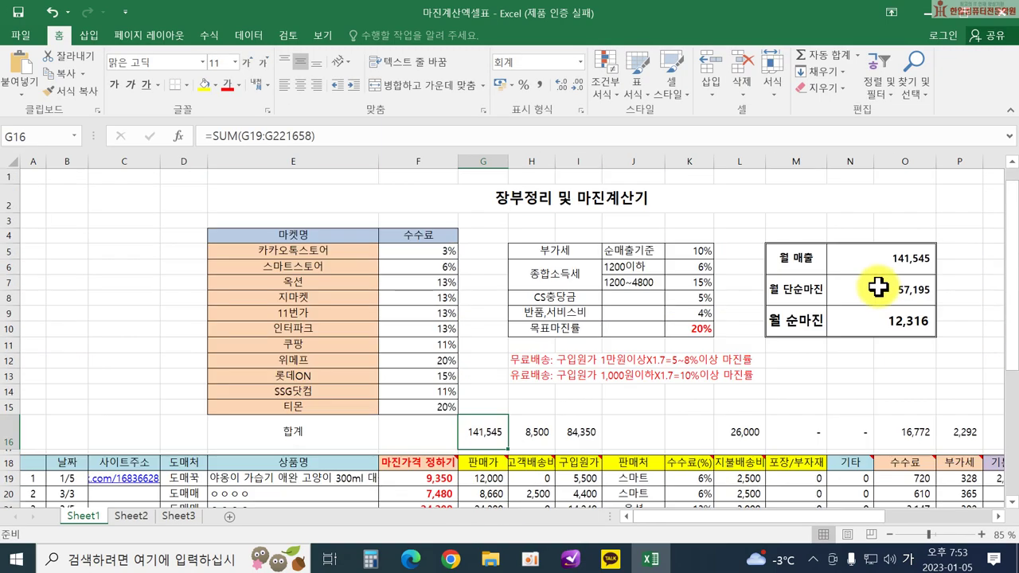
double_click(879, 267)
scroll(844, 299, "down", 2)
scroll(866, 300, "up", 2)
key("Return")
left_click_drag(848, 518, 924, 516)
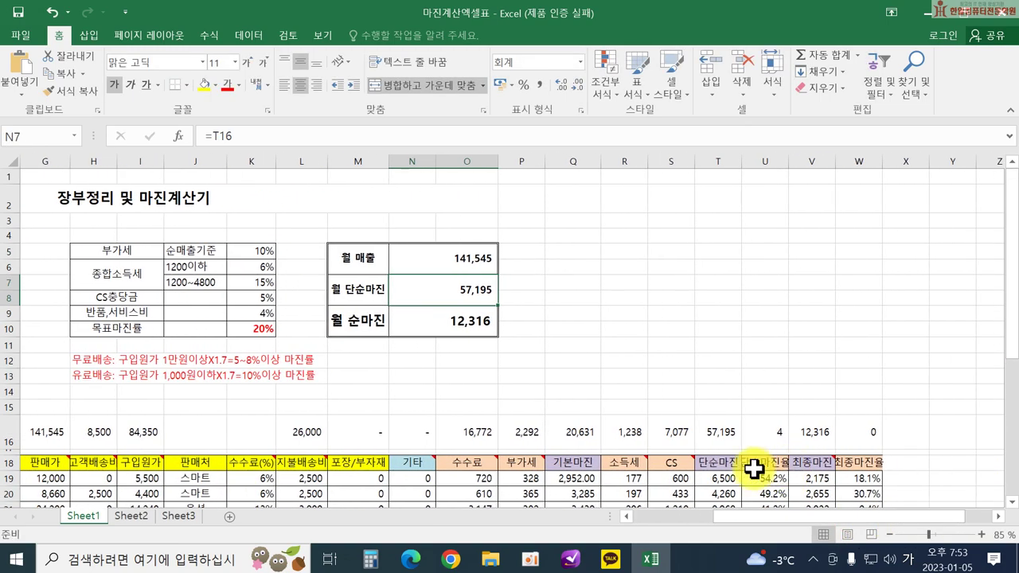
double_click(445, 285)
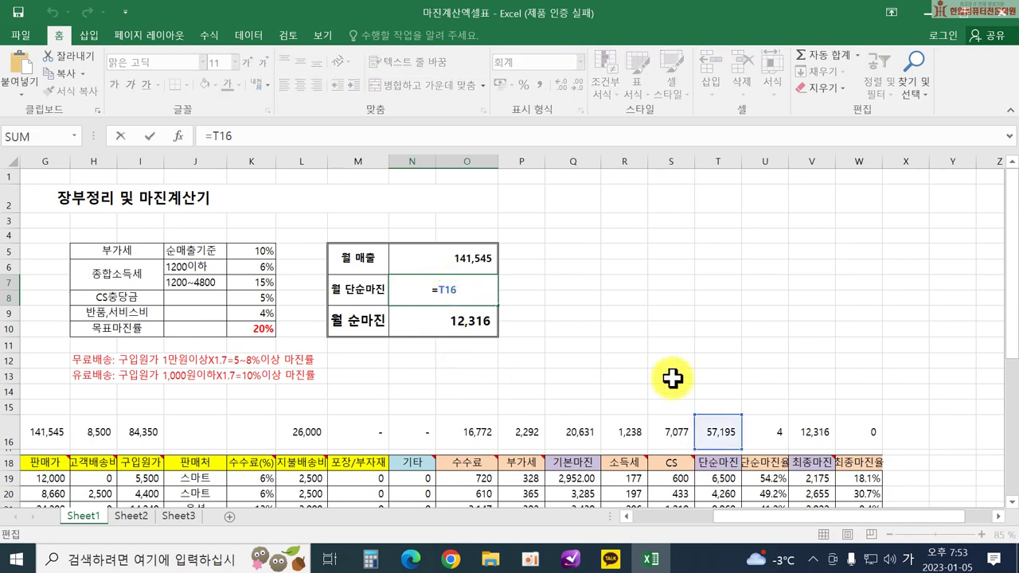
key("Return")
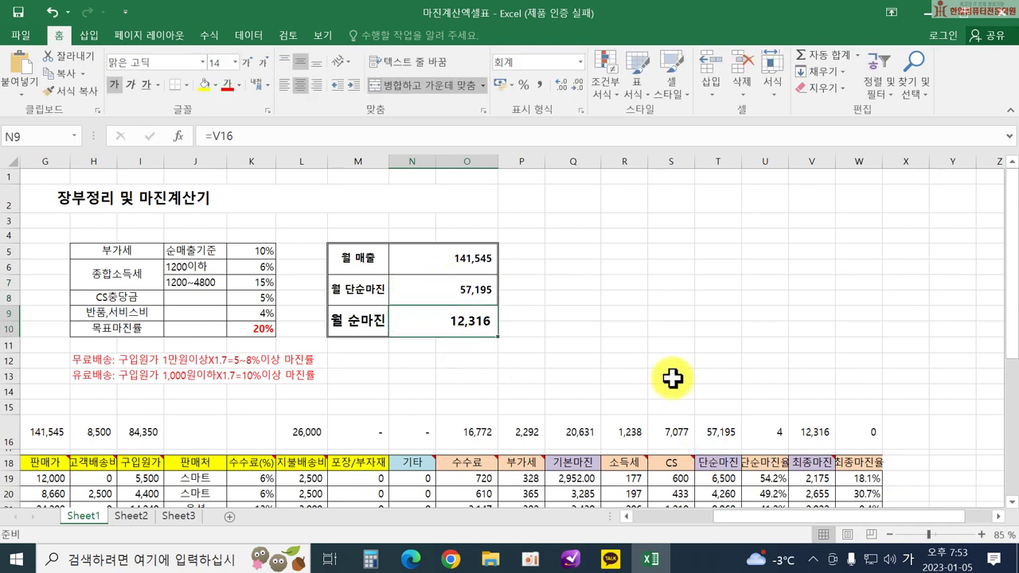
double_click(458, 315)
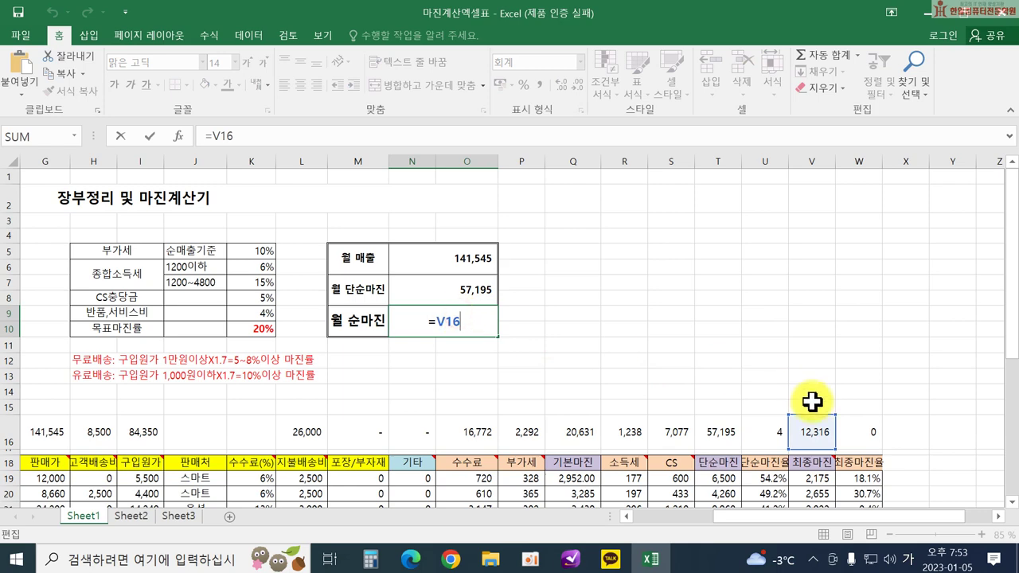
key("Return")
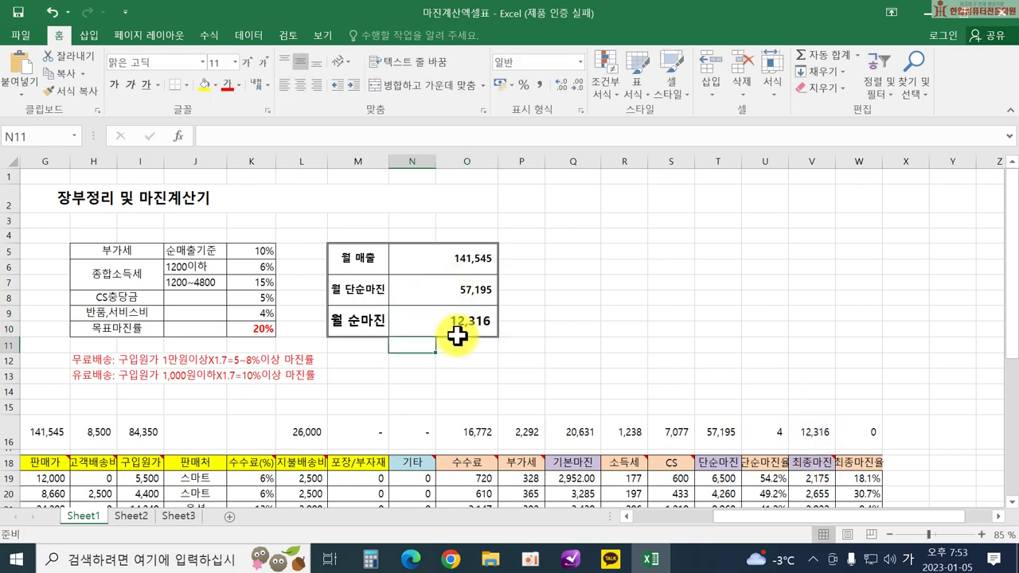
left_click_drag(730, 517, 653, 526)
scroll(539, 477, "down", 4)
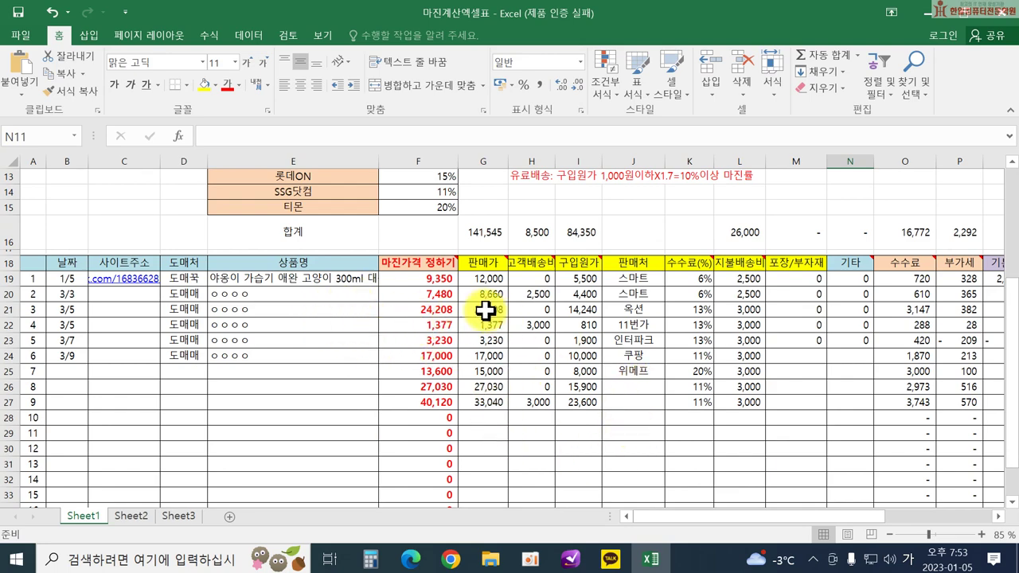
scroll(828, 398, "up", 4)
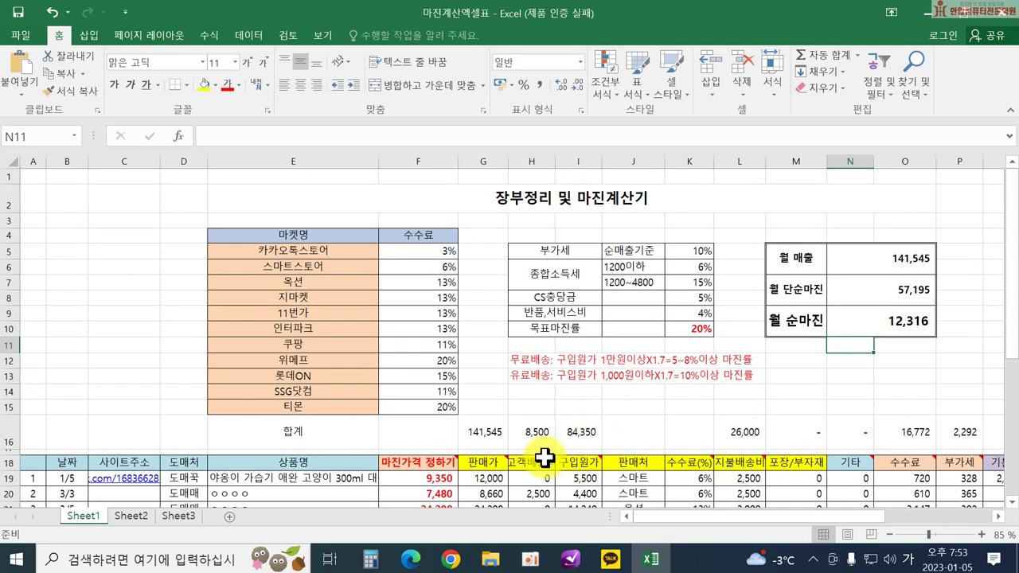
scroll(525, 430, "down", 3)
left_click_drag(477, 327, 501, 522)
scroll(719, 374, "up", 5)
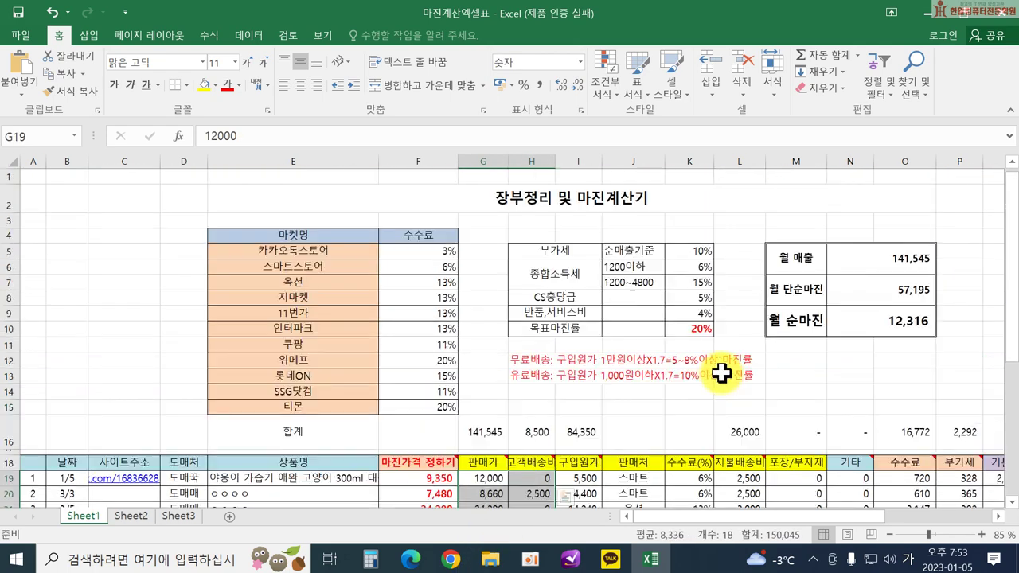
left_click(875, 364)
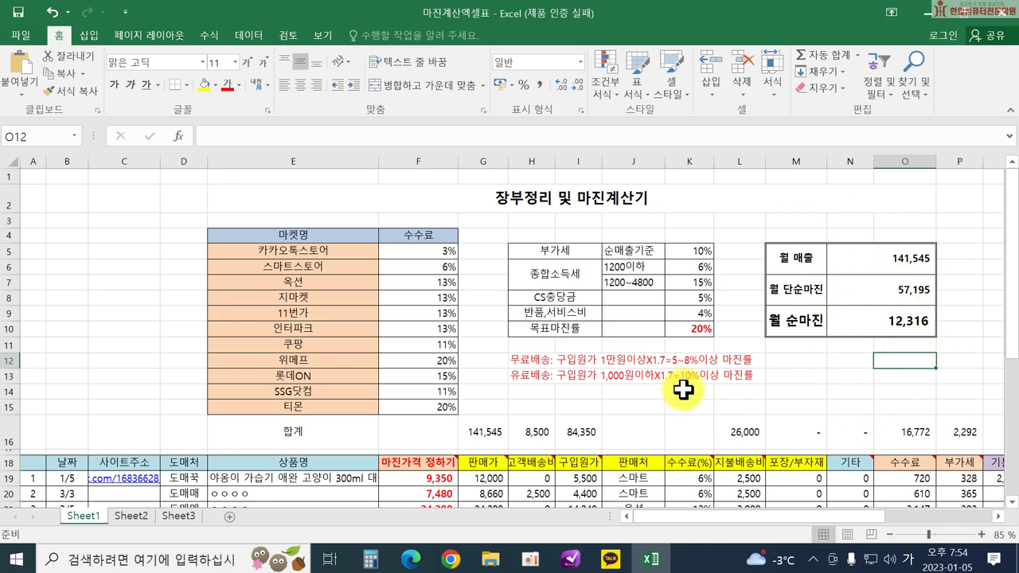
scroll(516, 412, "down", 1)
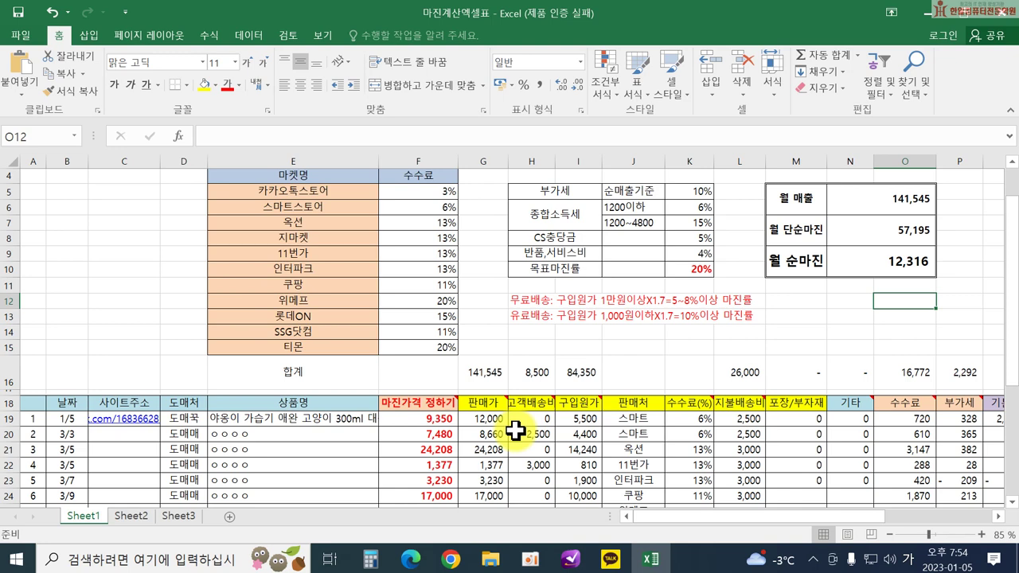
left_click(500, 419)
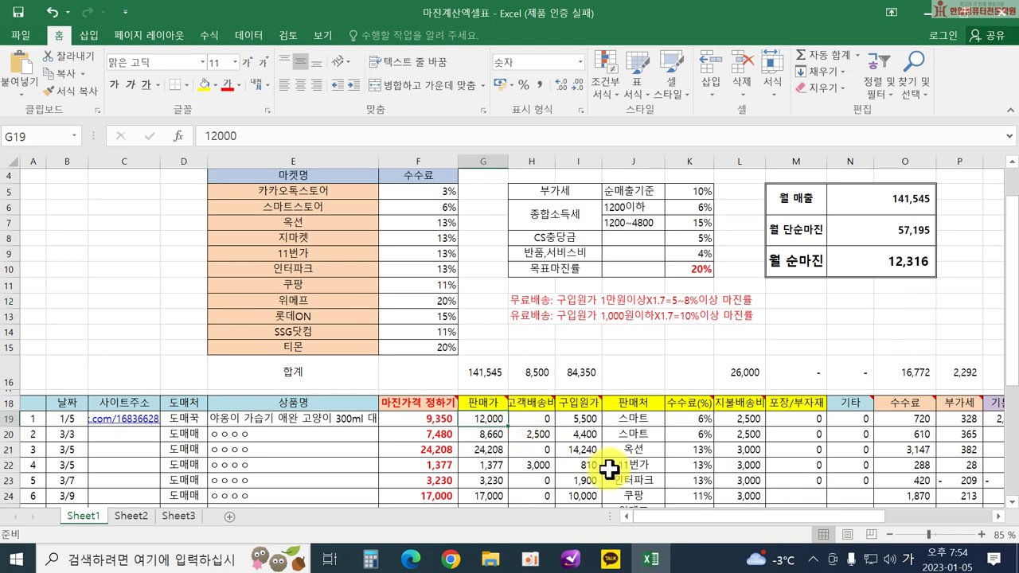
type("1")
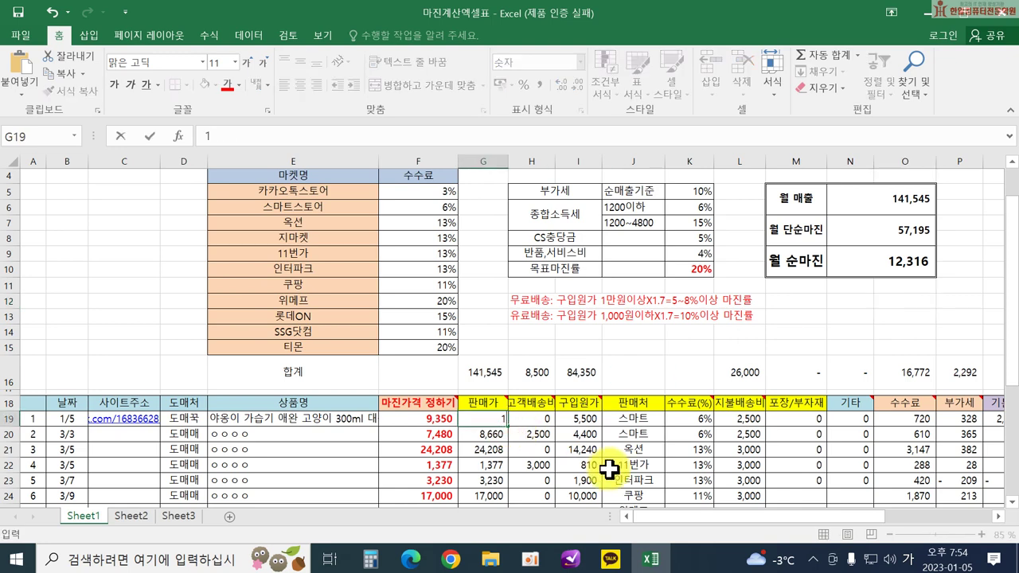
type("0,000")
key("Return")
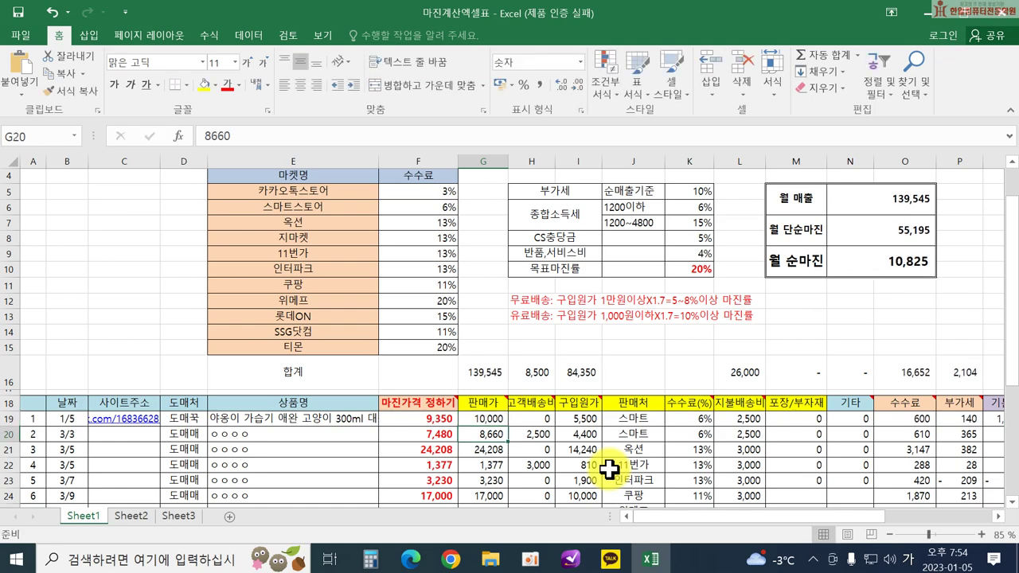
left_click_drag(699, 518, 769, 526)
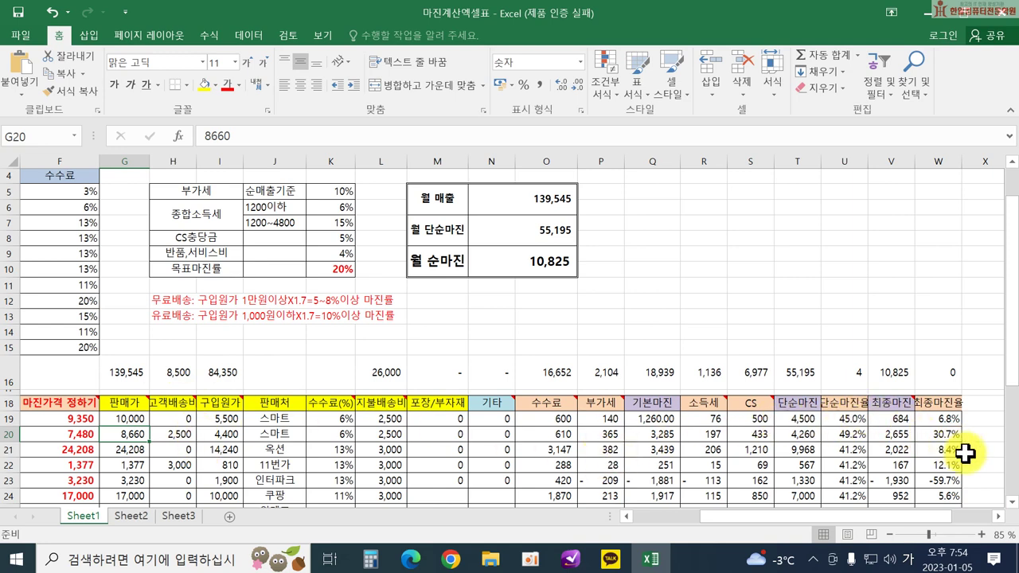
left_click(132, 420)
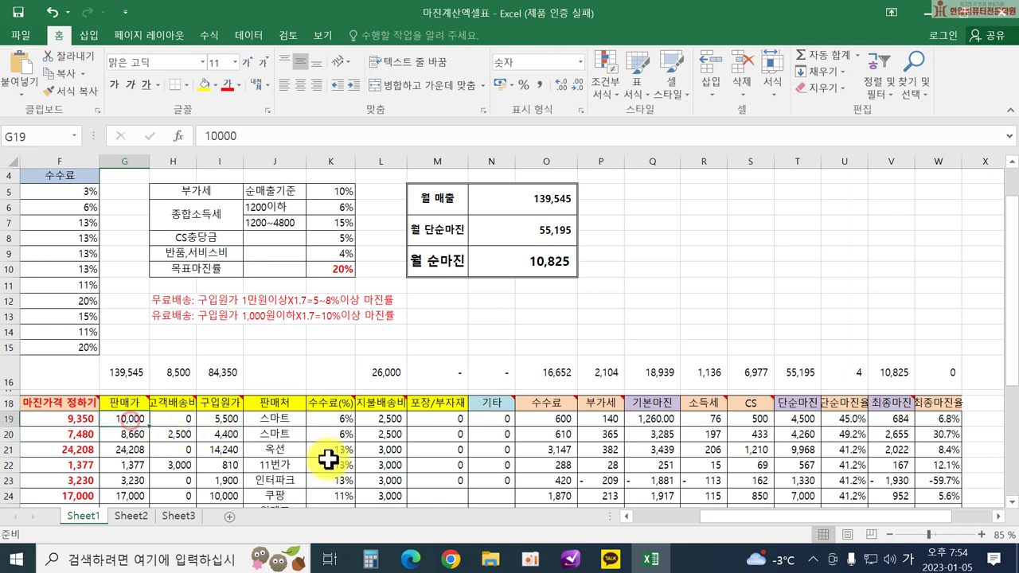
type("12")
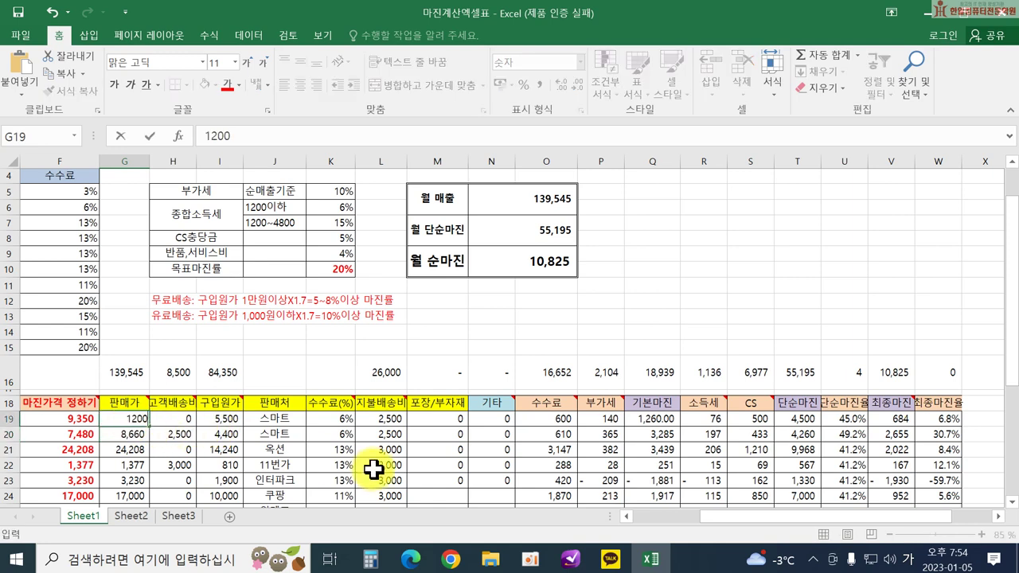
key("Return")
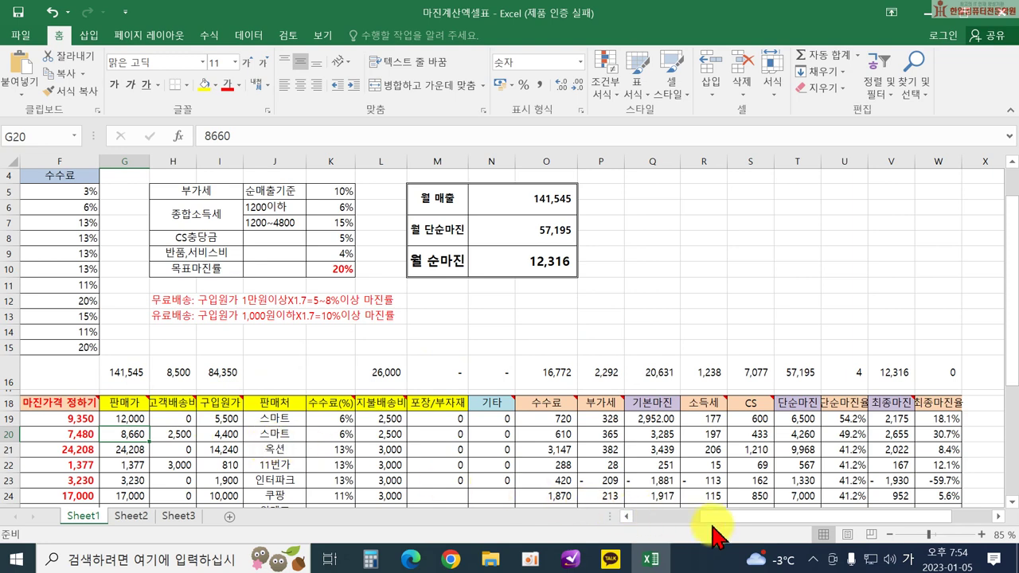
Scroll the margin sheet left until columns C and D (사이트주소, 도매처) show again.
left_click_drag(715, 525, 715, 531)
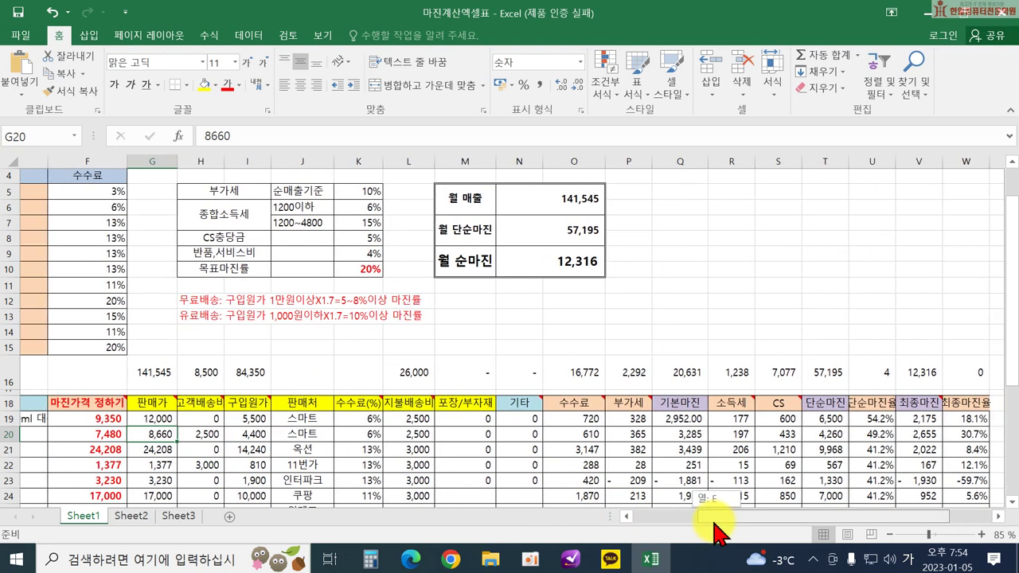
left_click_drag(714, 523, 697, 525)
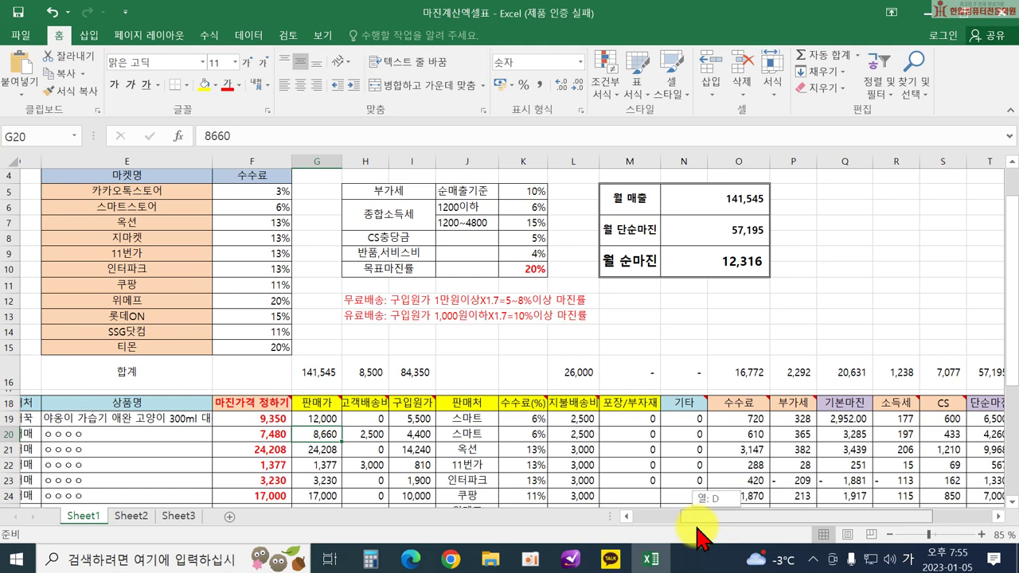
left_click_drag(696, 525, 698, 525)
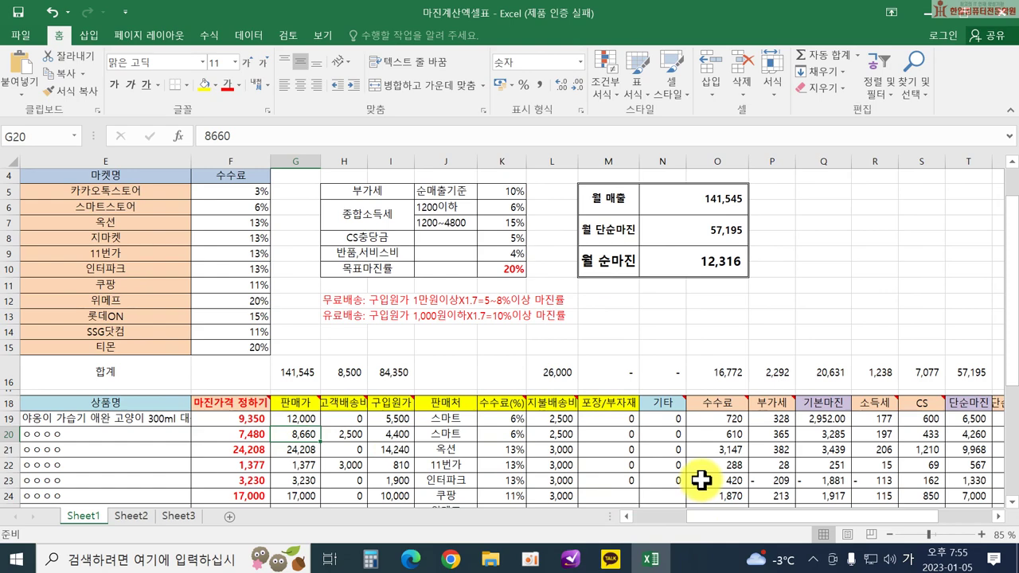
left_click_drag(723, 522, 694, 525)
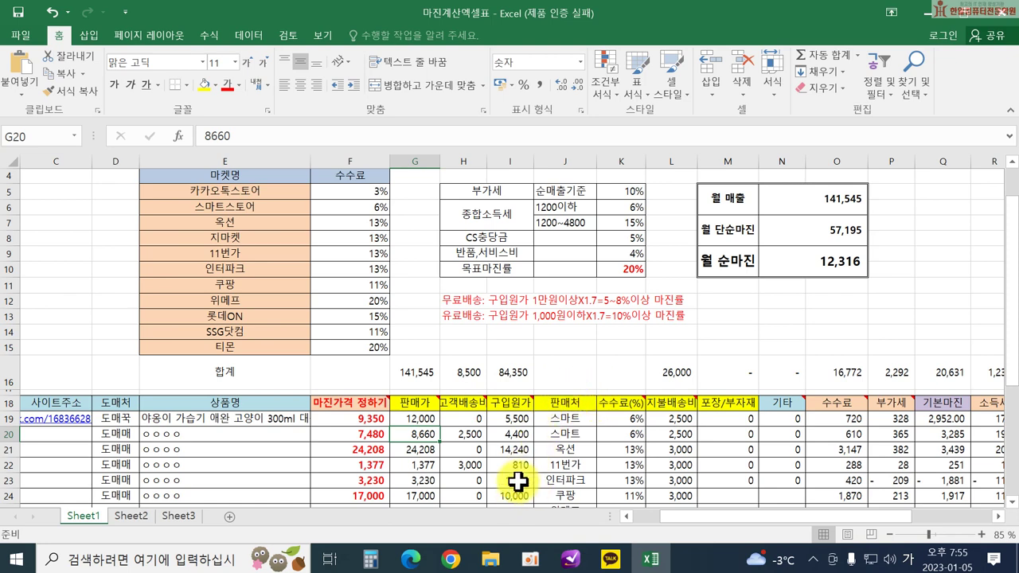
Return to the Domeggook order page and open the cat-shaped 300ml USB humidifier's product page.
mouse_move(451, 557)
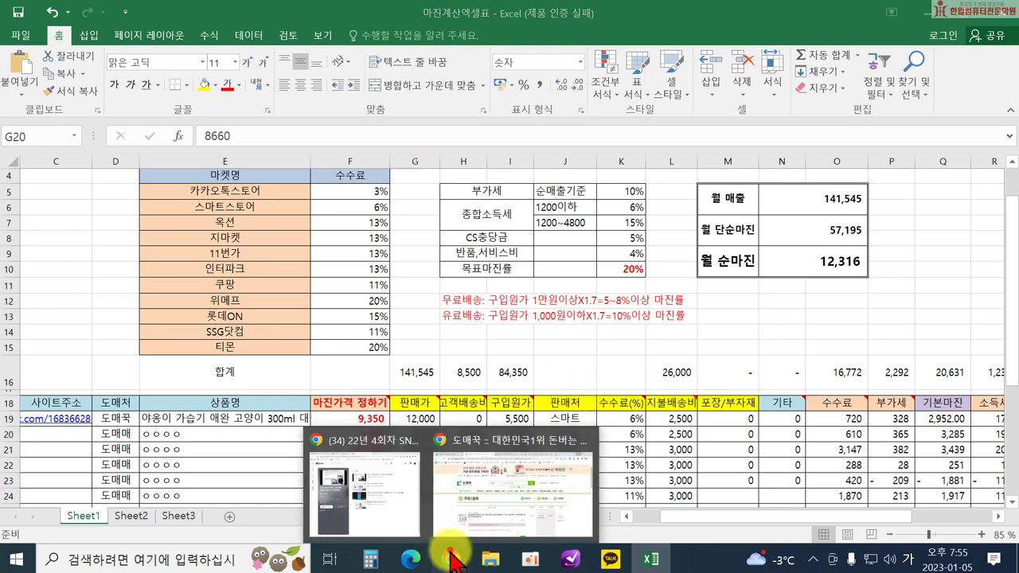
left_click(466, 489)
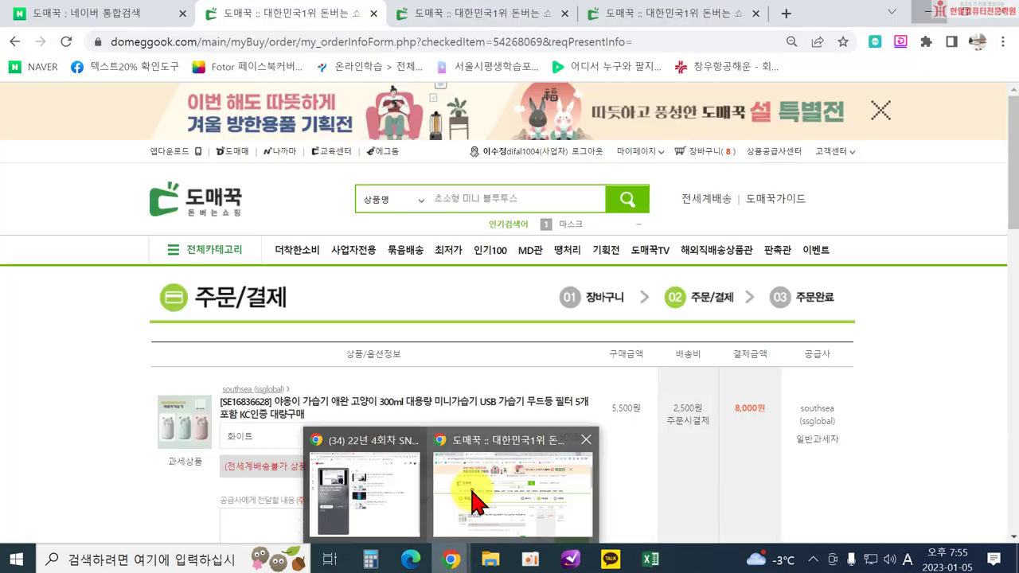
left_click(319, 414)
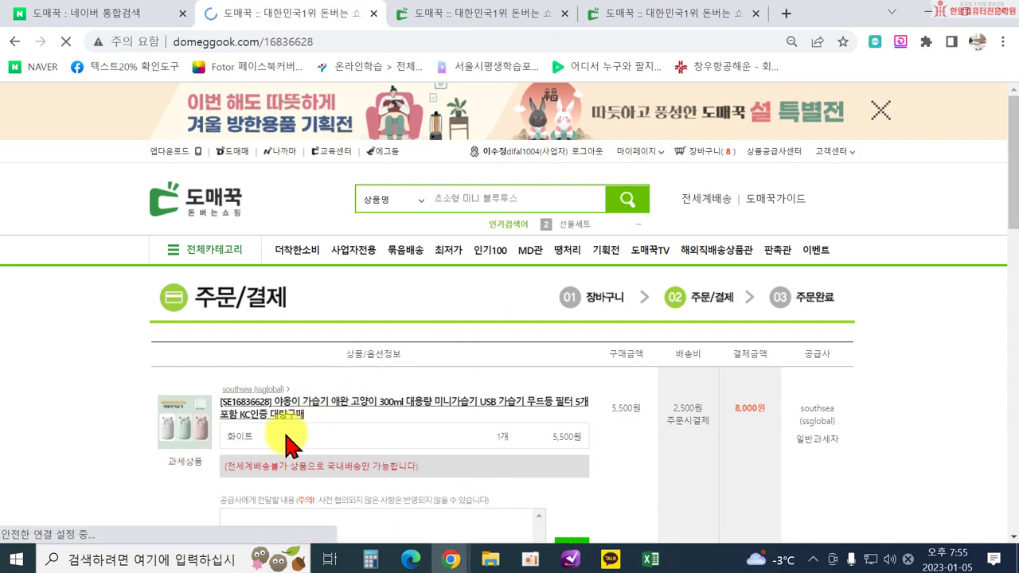
scroll(394, 428, "down", 3)
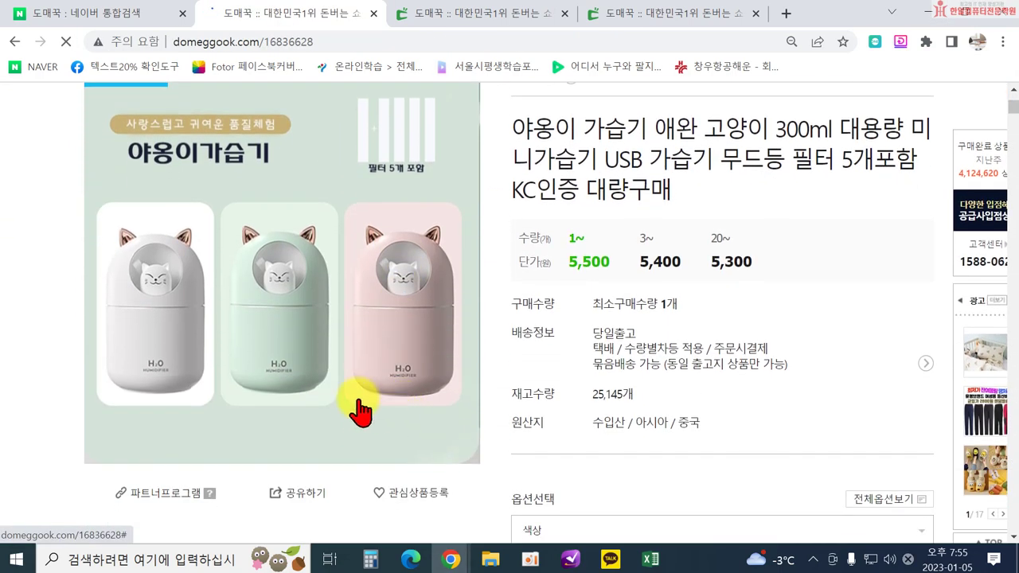
scroll(292, 405, "up", 1)
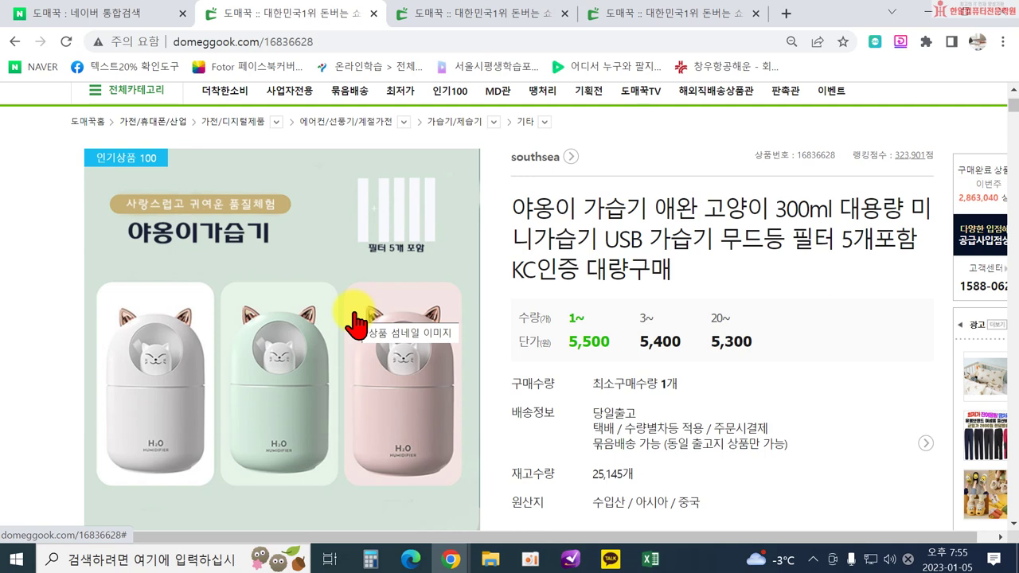
Start saving the product image, then cancel the Save As dialog.
right_click(288, 291)
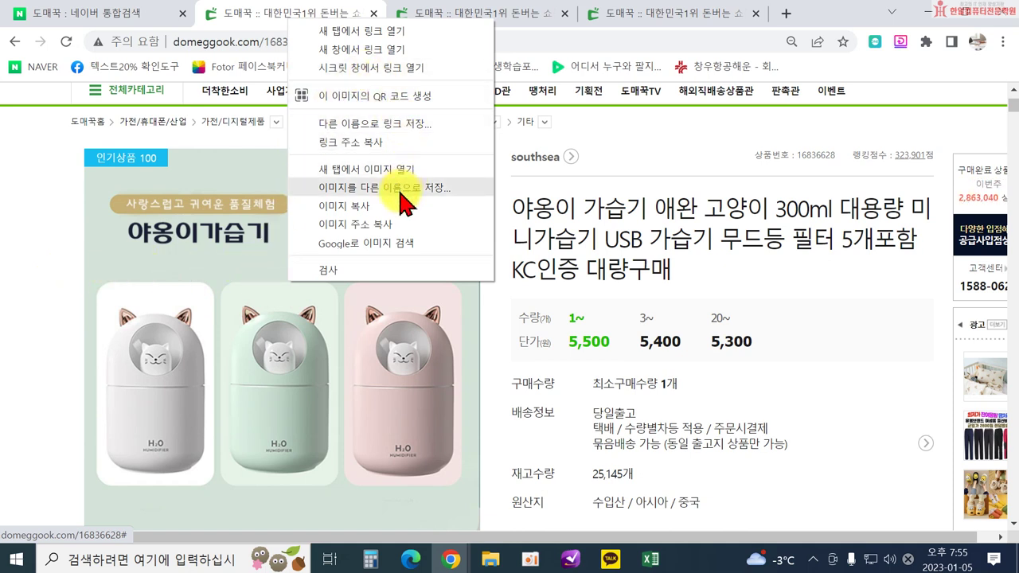
left_click(400, 191)
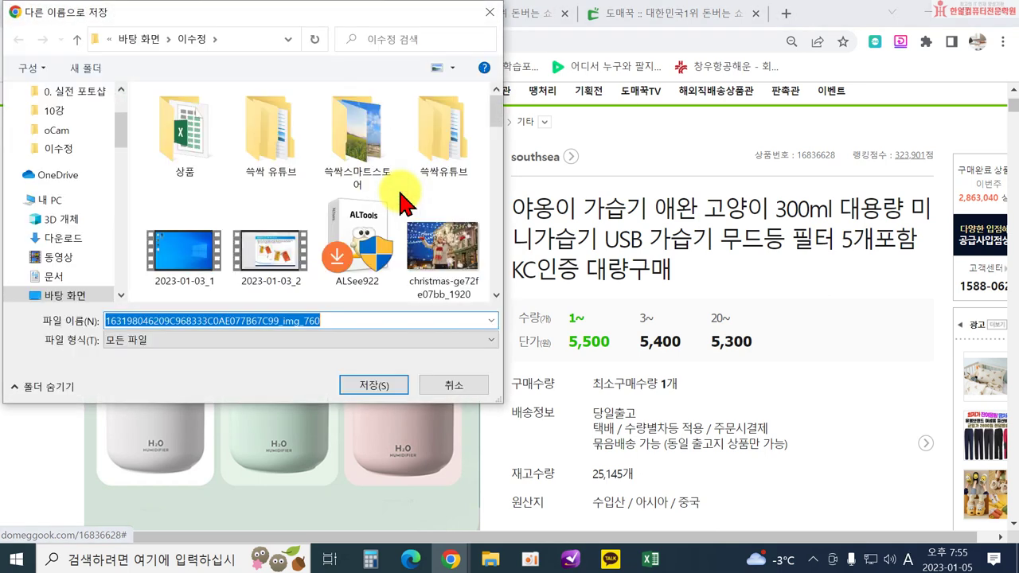
left_click(488, 13)
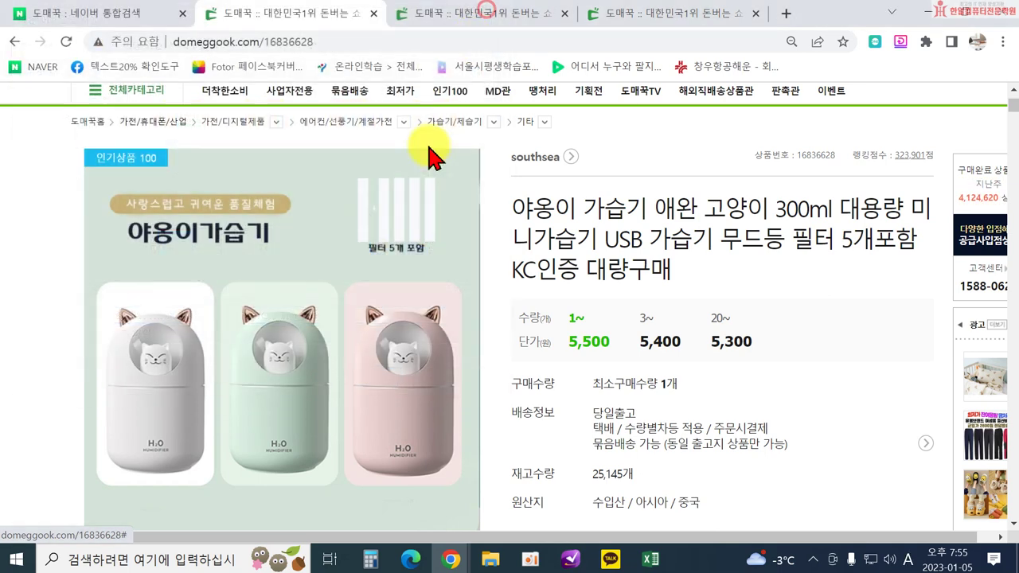
scroll(289, 362, "down", 2)
scroll(277, 284, "up", 1)
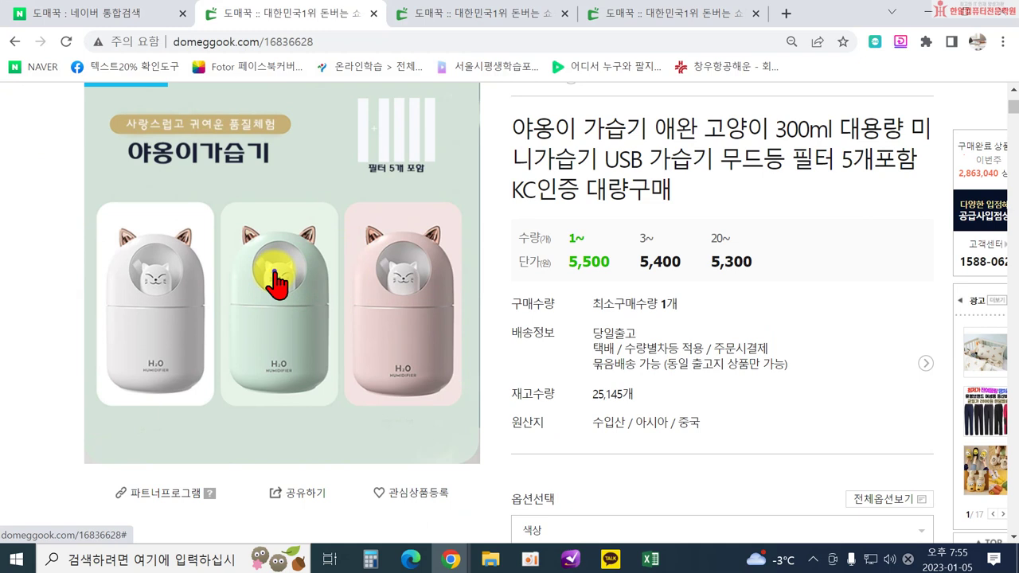
Start saving the main product image and go into the 상품 folder.
right_click(276, 284)
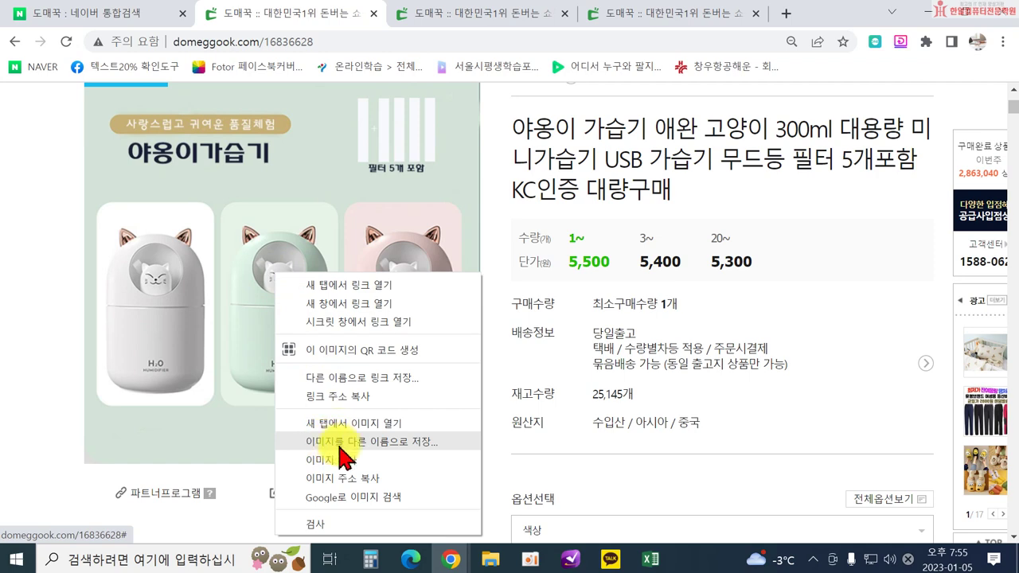
left_click(341, 443)
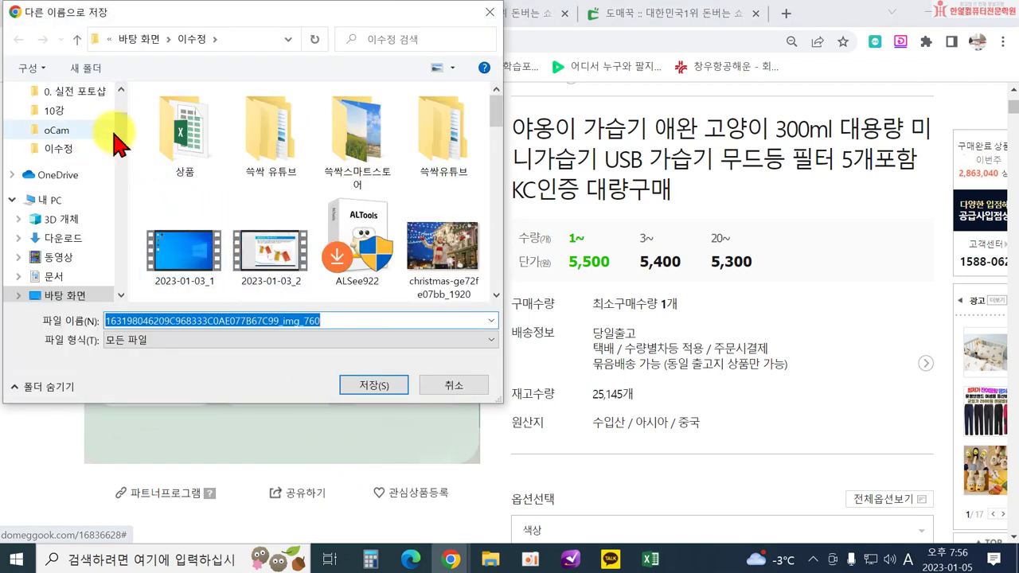
scroll(118, 125, "up", 2)
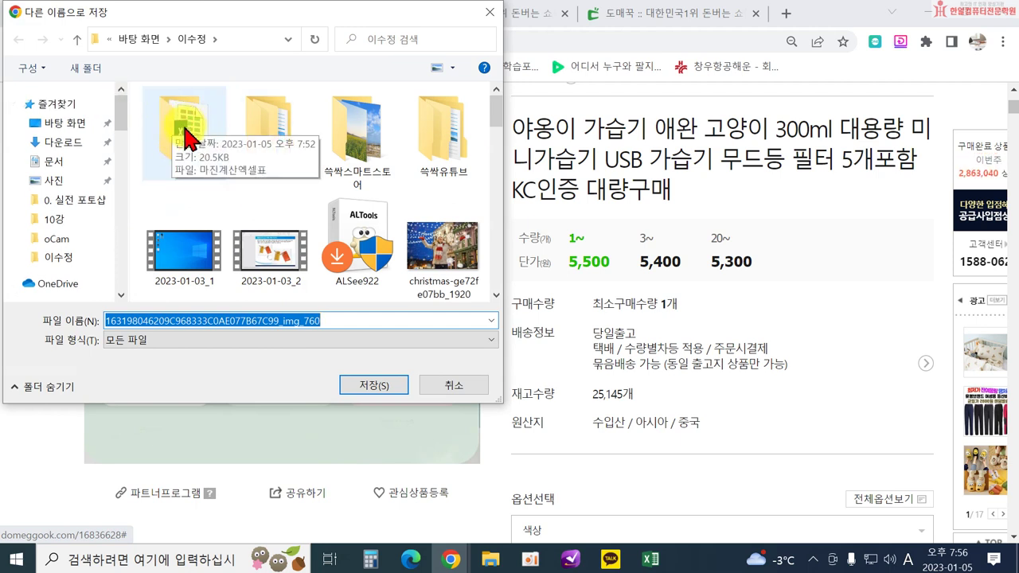
double_click(188, 139)
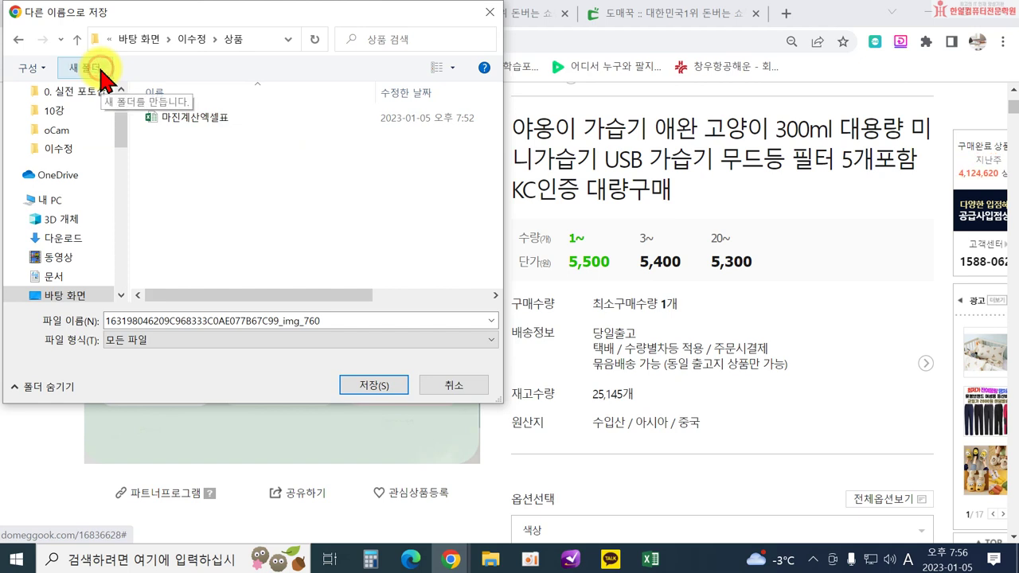
Create a 야옹이가습기 folder there and save the image into it as 야옹이가습기.jpg.
left_click(101, 70)
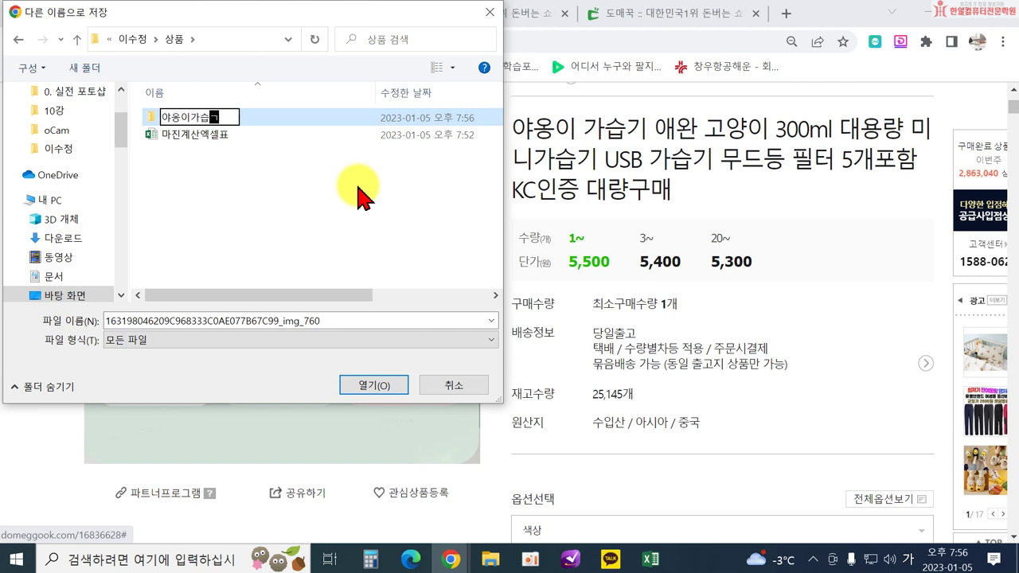
type("야옹이가습기")
key("Return")
key("Return")
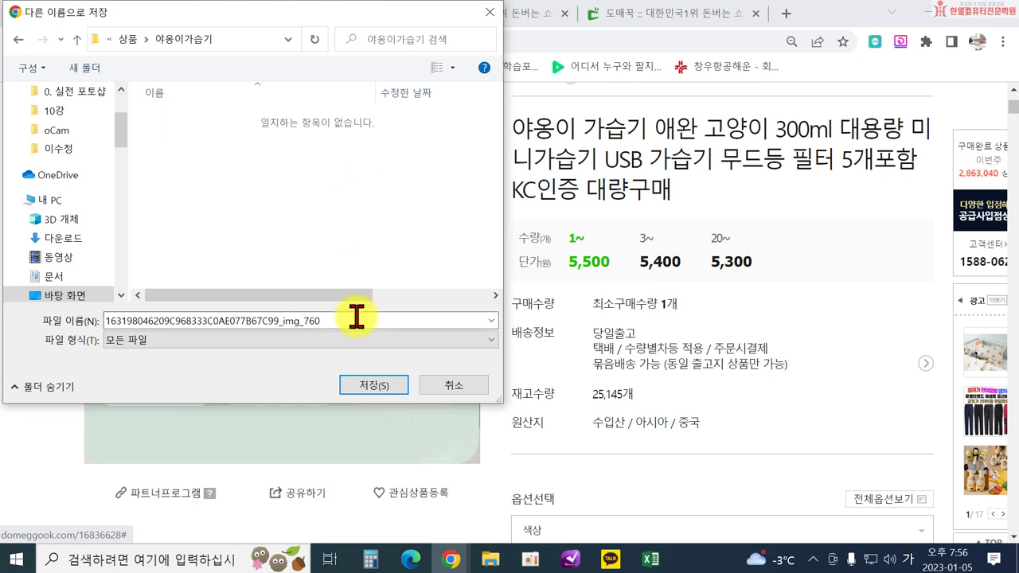
left_click(356, 316)
type("야옹")
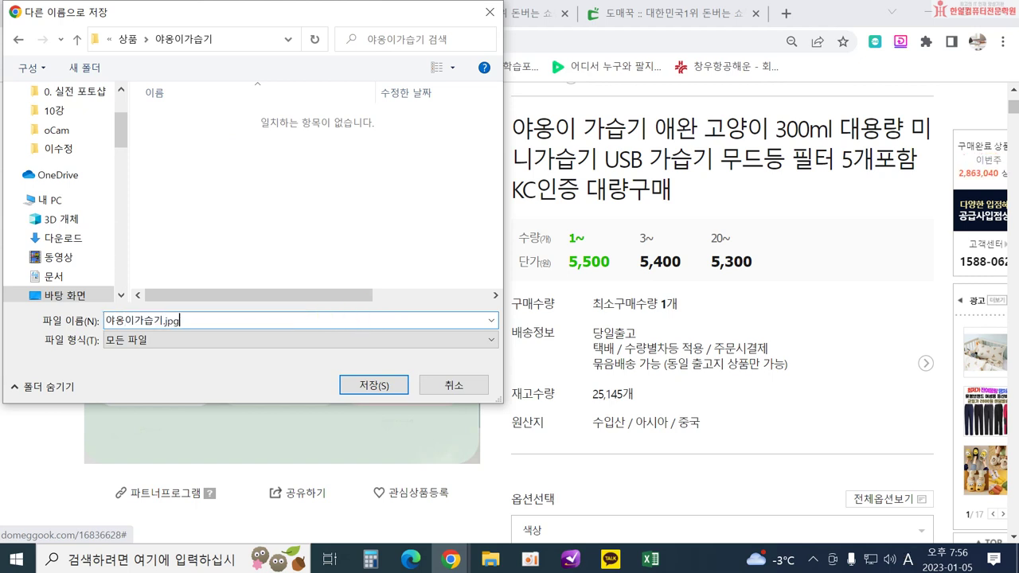
type("이가습기.jpg")
key("Return")
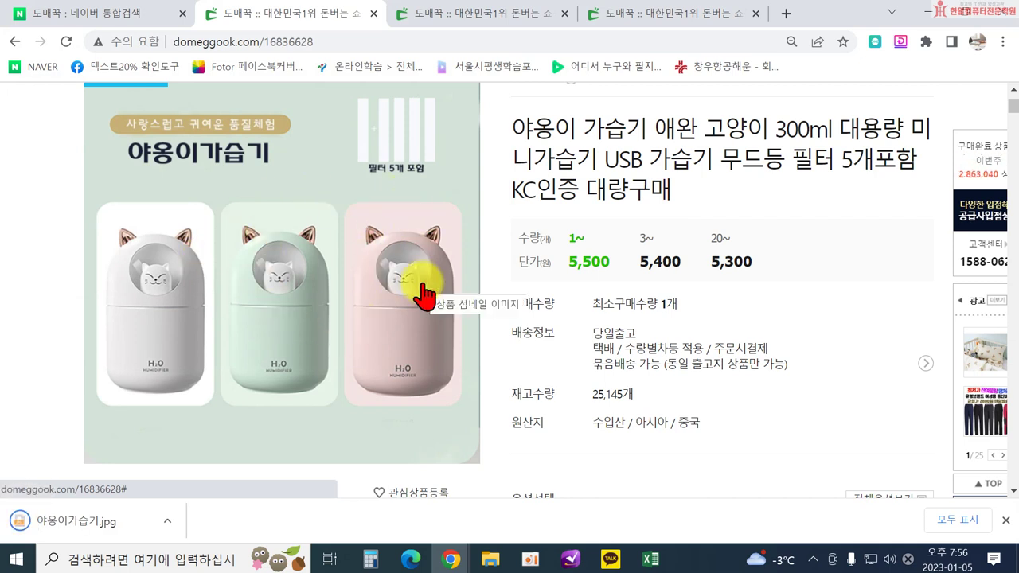
Scroll to the detail image and save it as 890최종 상세1.jpg.
scroll(422, 288, "down", 5)
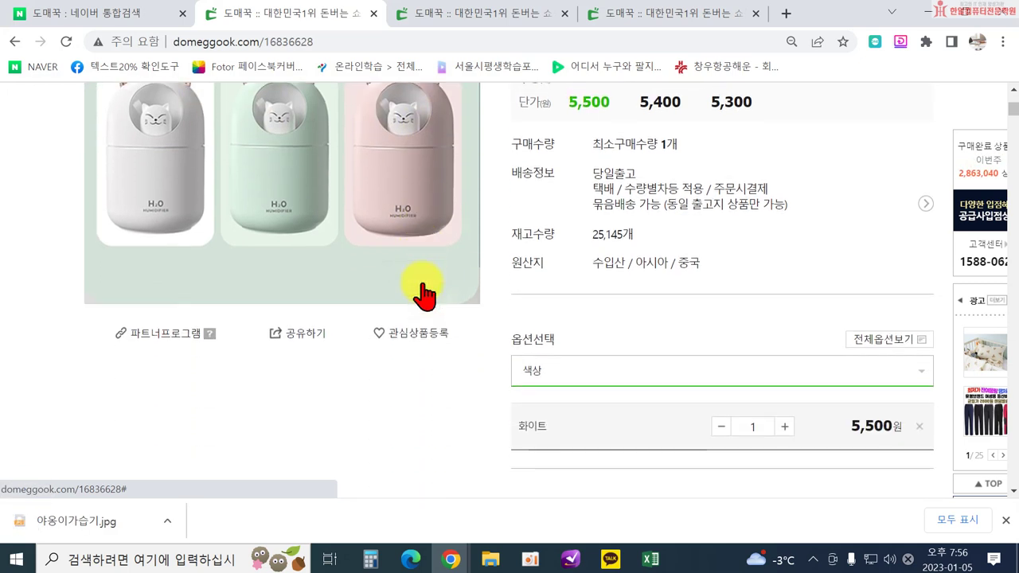
scroll(428, 299, "down", 10)
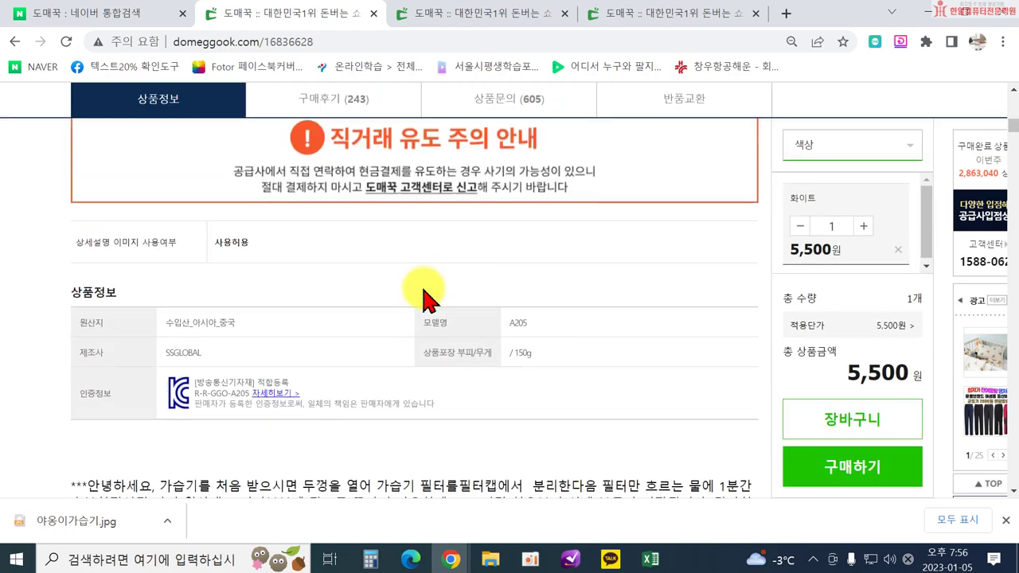
scroll(425, 295, "down", 7)
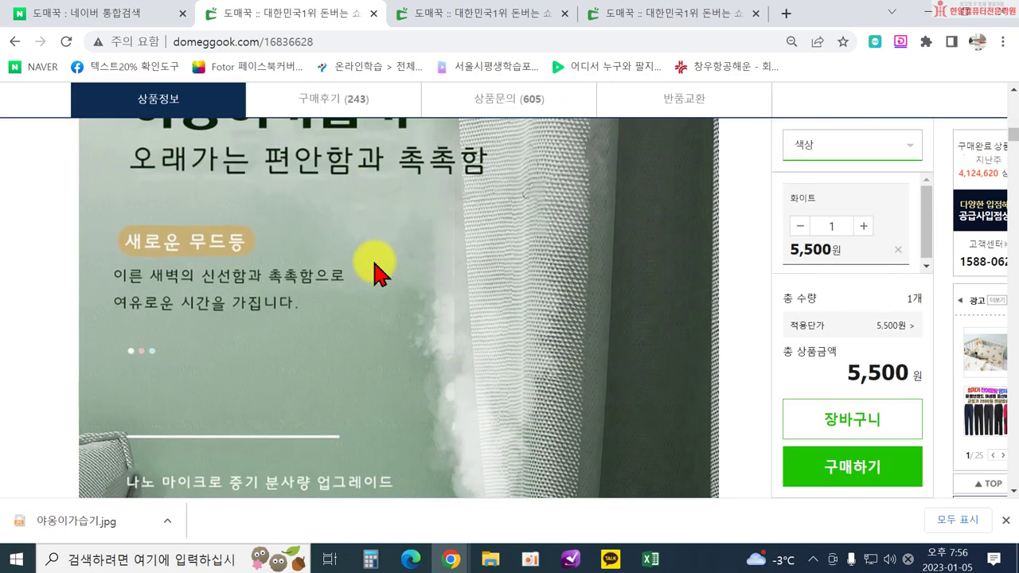
scroll(391, 357, "up", 1)
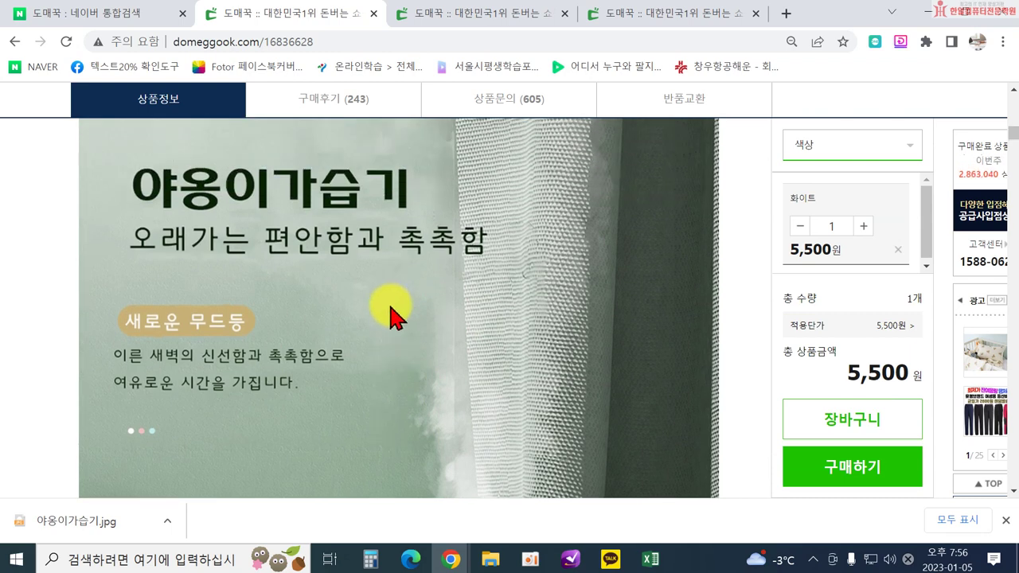
right_click(407, 261)
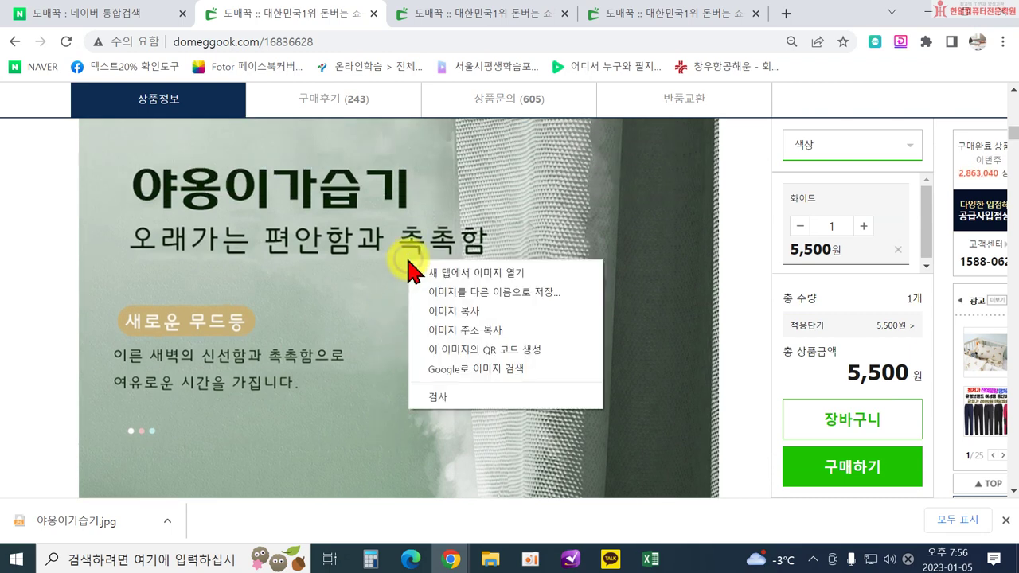
left_click(469, 292)
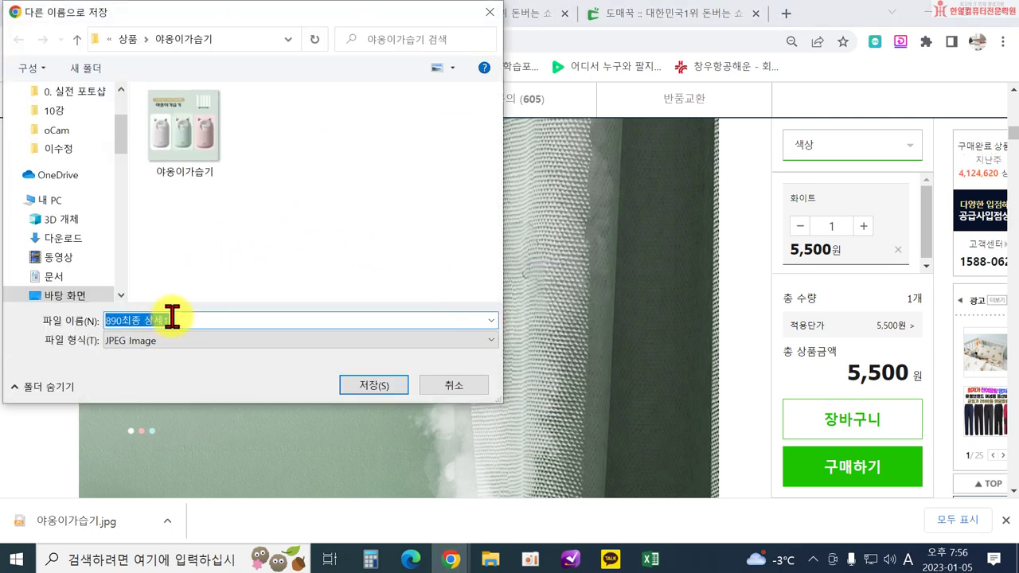
left_click(373, 387)
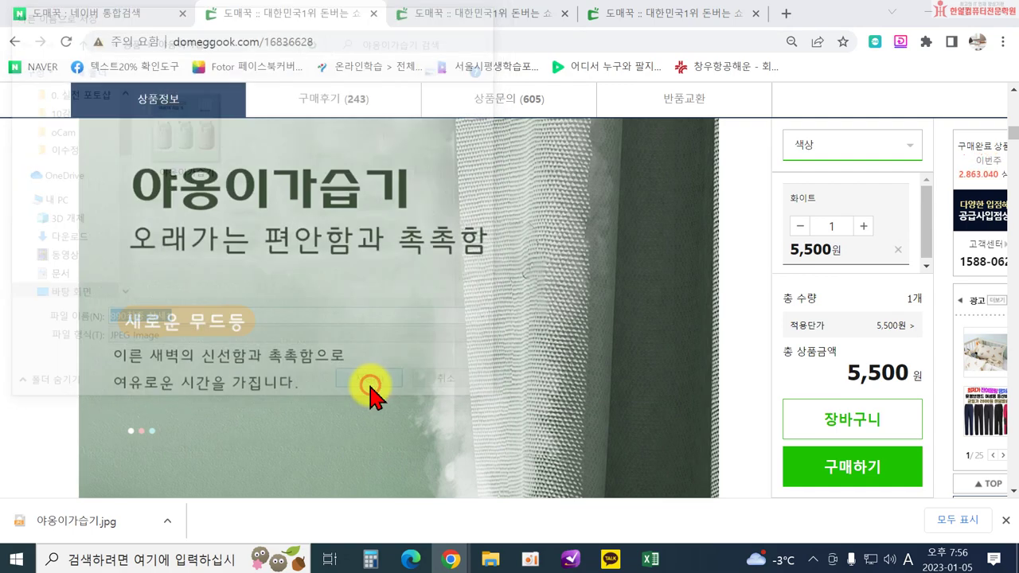
Cancel saving the 300mL/h and mode images, then show the 890최종 상세1.jpg download's options.
scroll(553, 338, "down", 5)
scroll(551, 338, "down", 8)
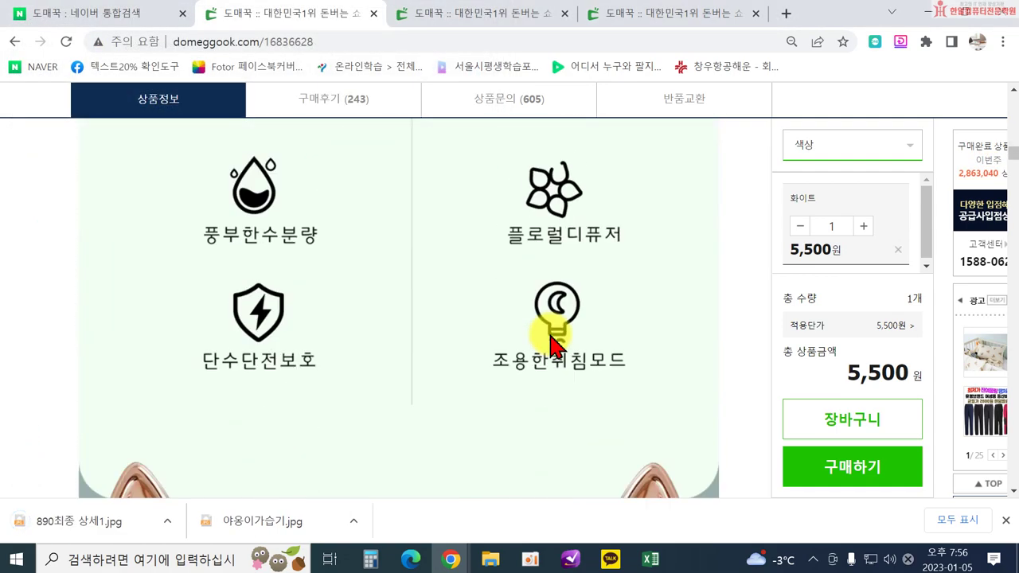
right_click(551, 338)
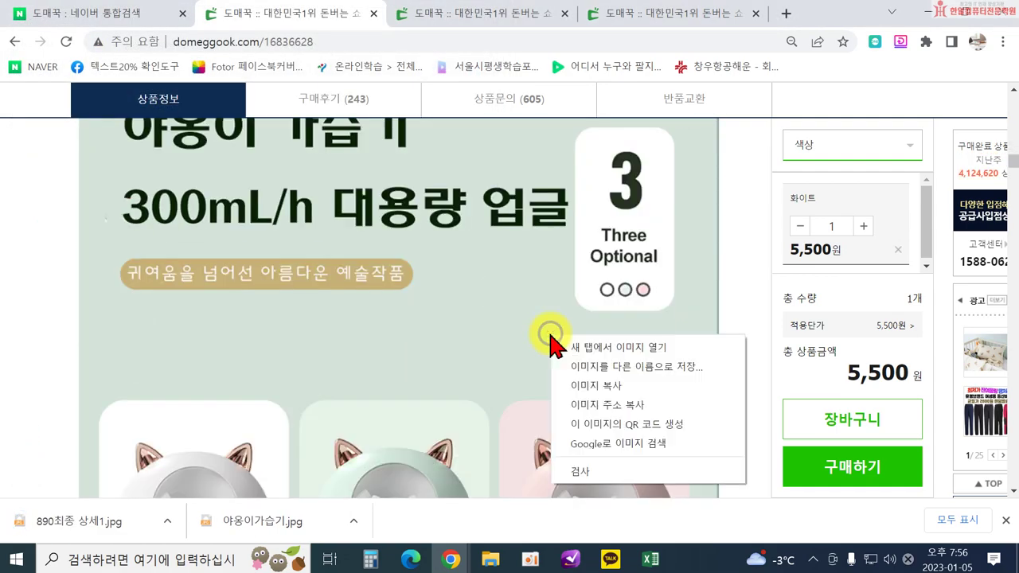
left_click(629, 366)
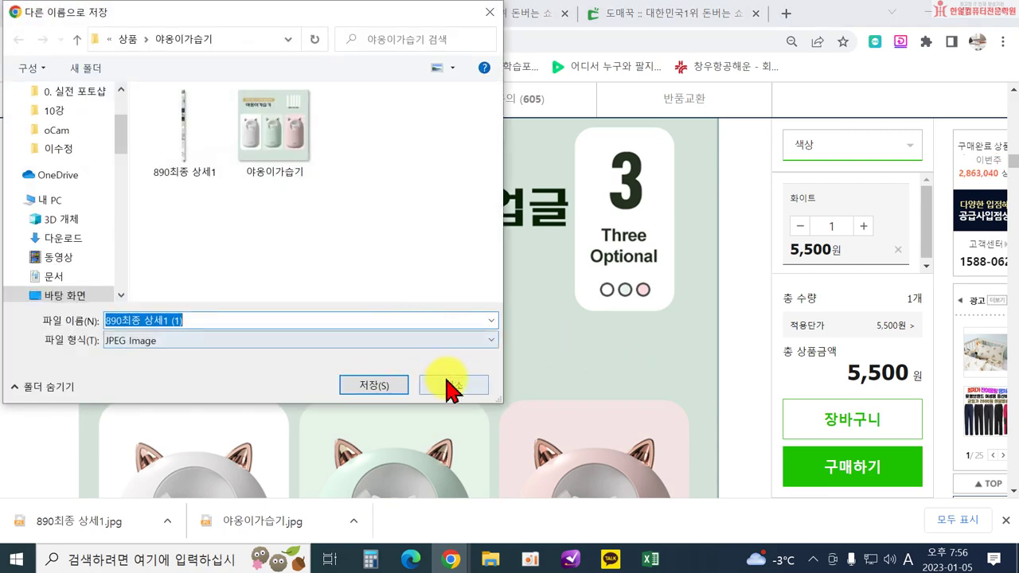
left_click(454, 386)
scroll(482, 405, "down", 10)
scroll(483, 405, "down", 10)
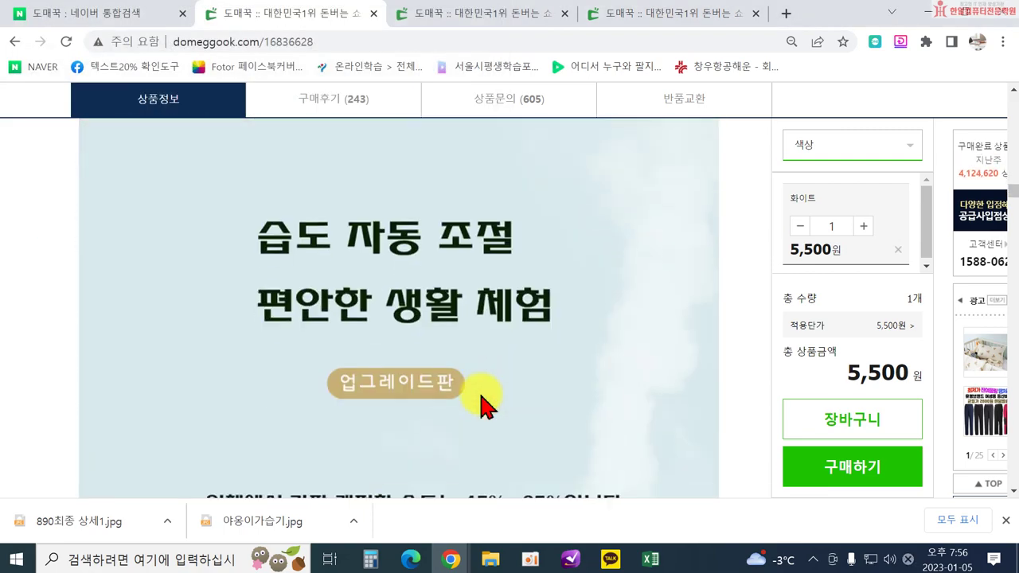
right_click(486, 338)
left_click(581, 369)
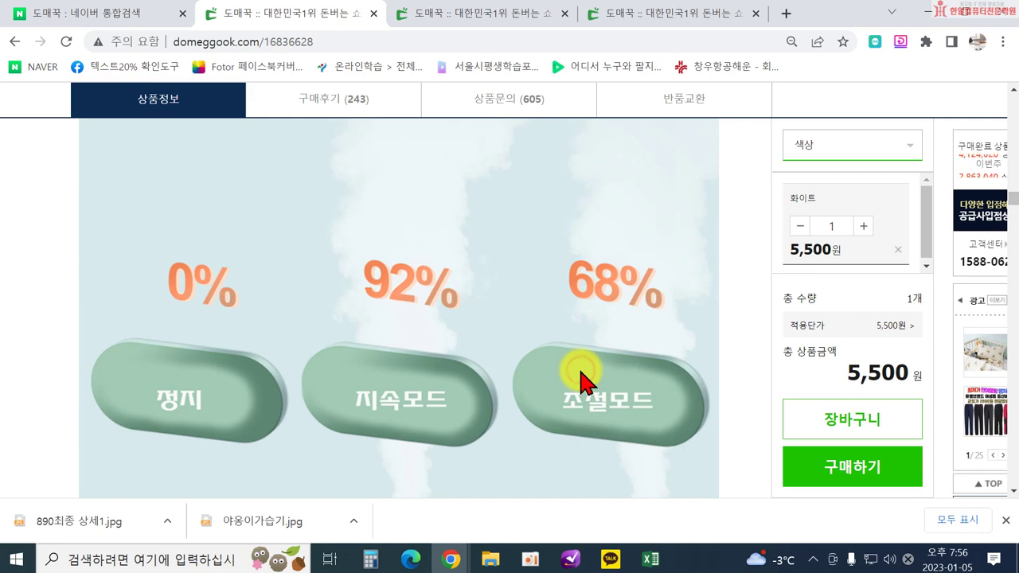
left_click(460, 382)
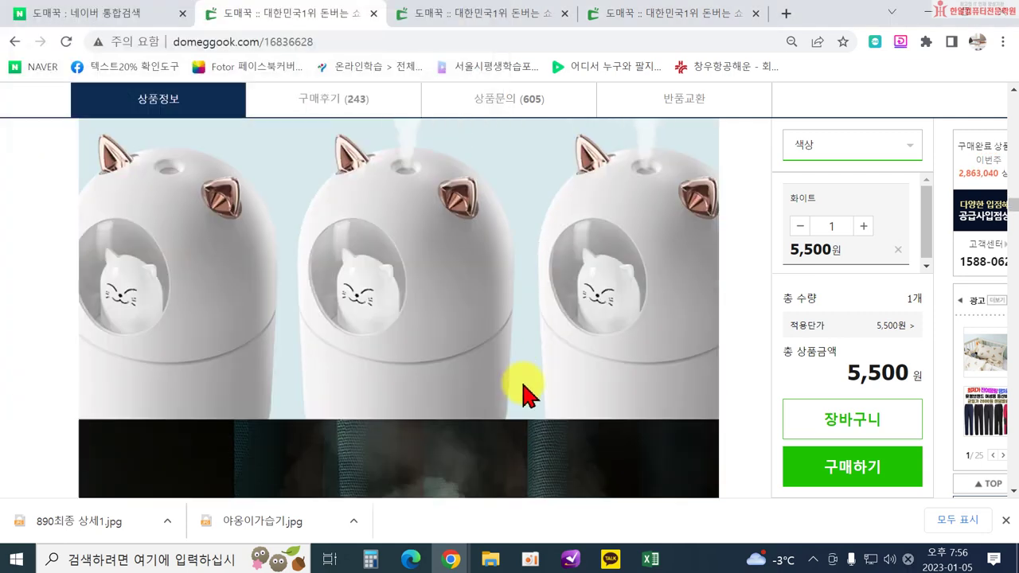
left_click(167, 521)
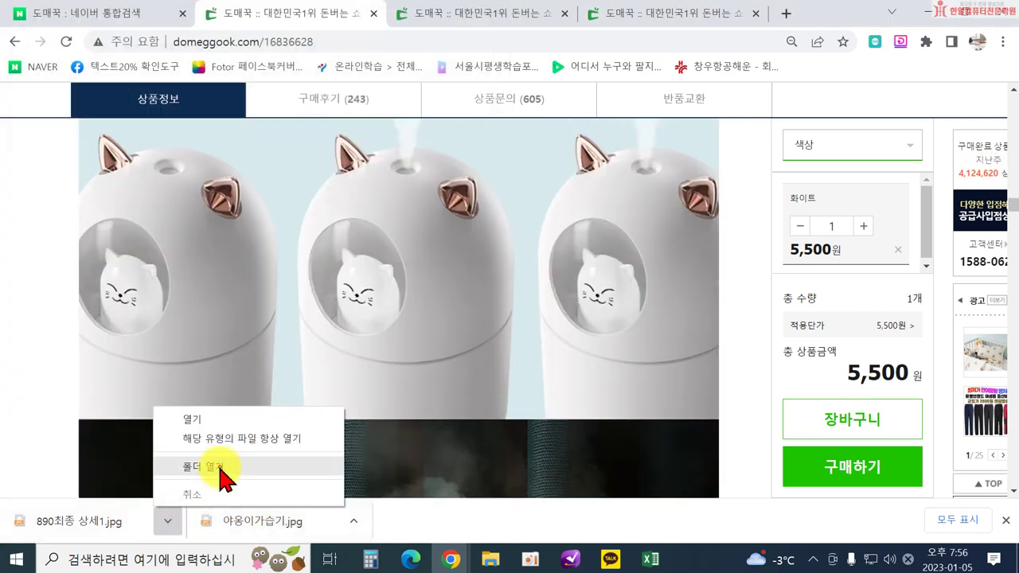
Open the 야옹이가습기 download folder and view 890최종 상세1 in the ALSee viewer.
left_click(217, 468)
left_click_drag(3, 115, 584, 89)
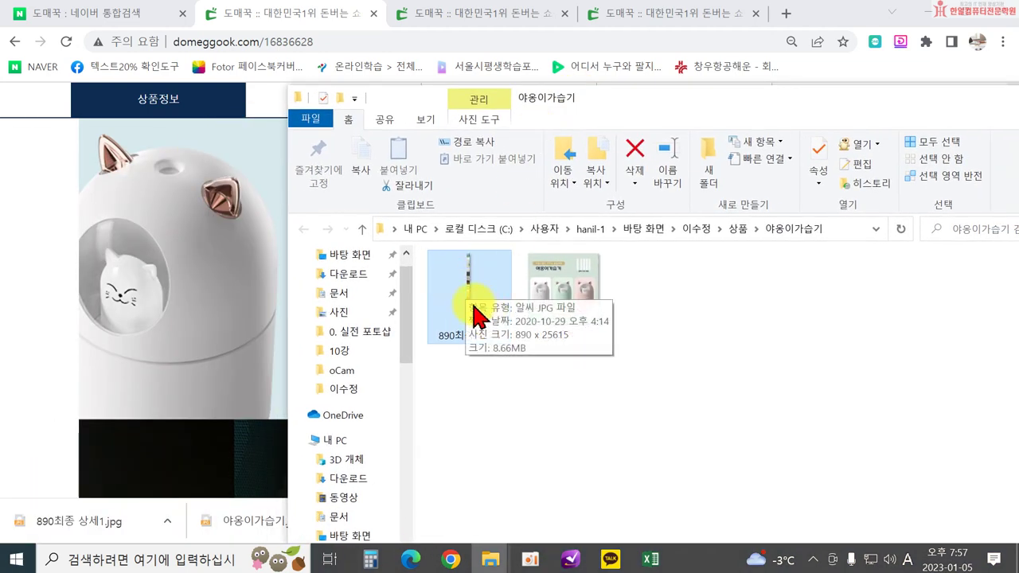
left_click(579, 344, "shift")
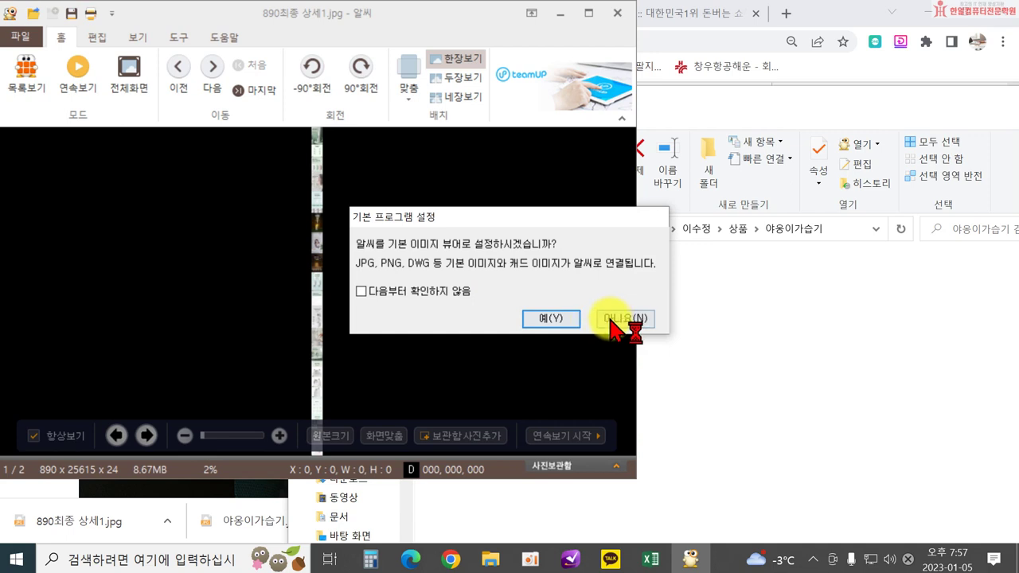
Decline making ALSee the default viewer and decline its licence agreement.
left_click(624, 319)
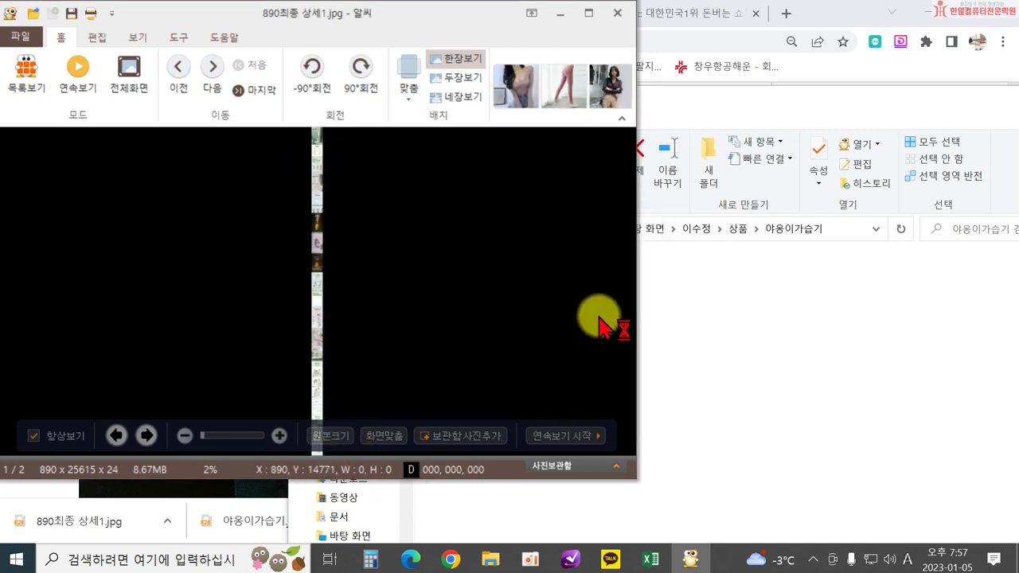
left_click(371, 343)
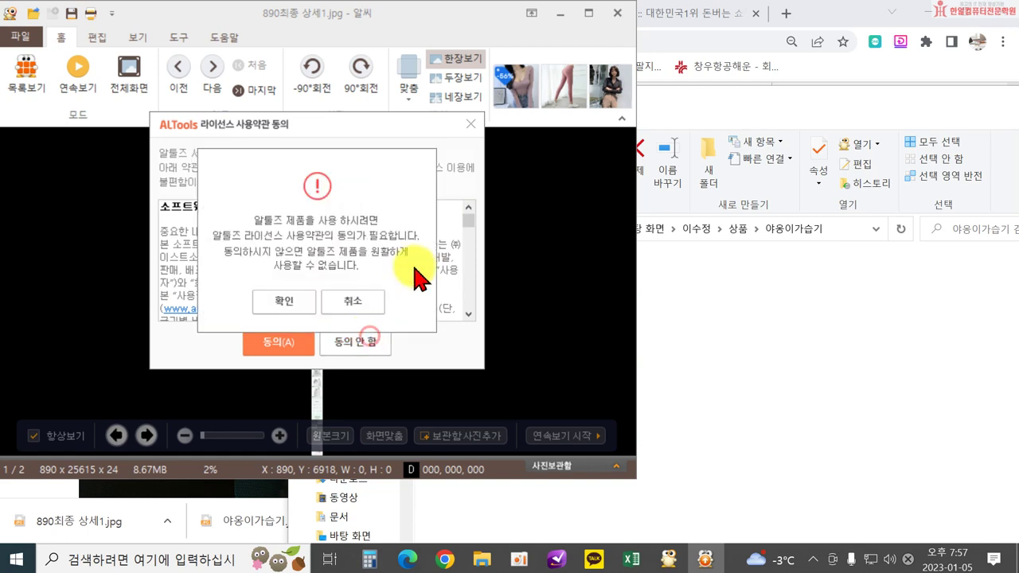
left_click(283, 297)
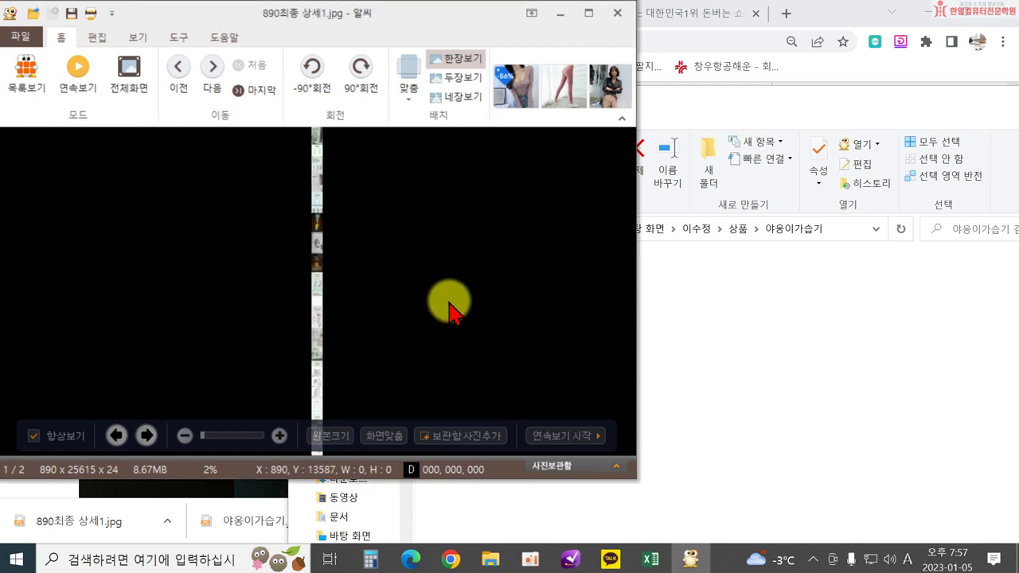
Close the ALSee viewer and the 야옹이가습기 folder window.
left_click(617, 20)
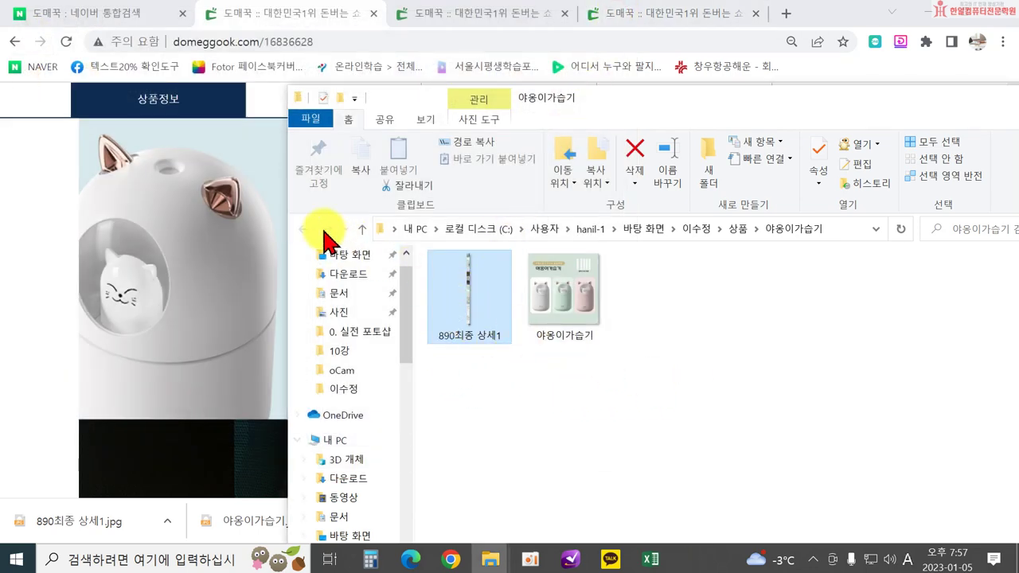
left_click_drag(742, 105, 529, 176)
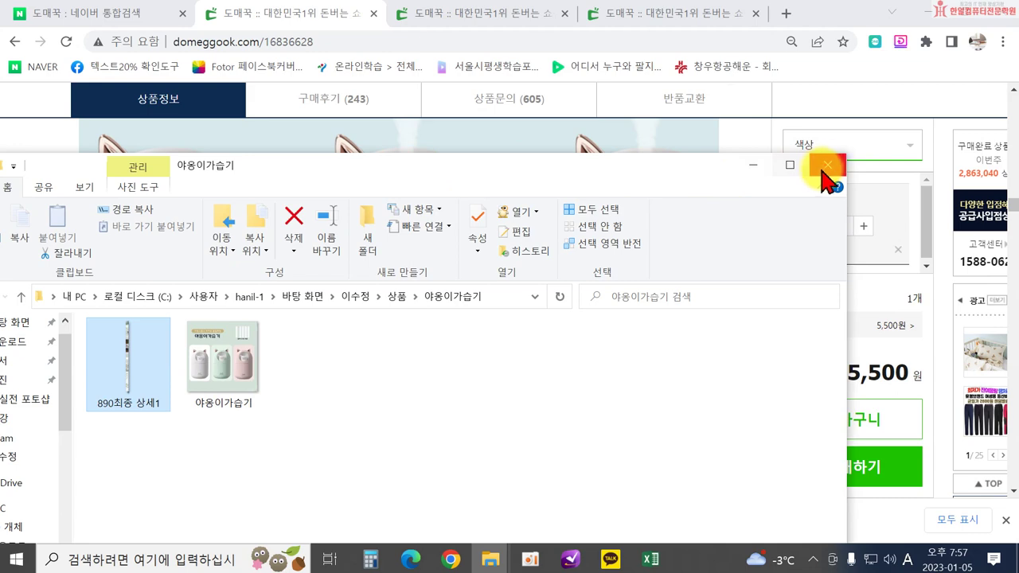
left_click(828, 164)
scroll(509, 329, "down", 10)
Scroll through the remaining detail images, return to the Domeggook Chrome window and open a new tab.
scroll(517, 347, "down", 5)
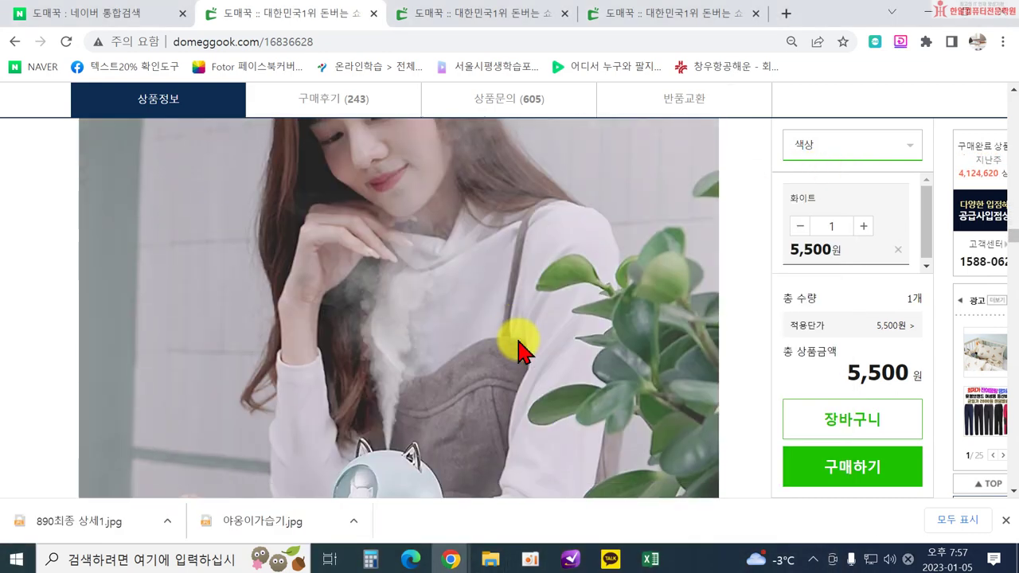
scroll(700, 310, "down", 5)
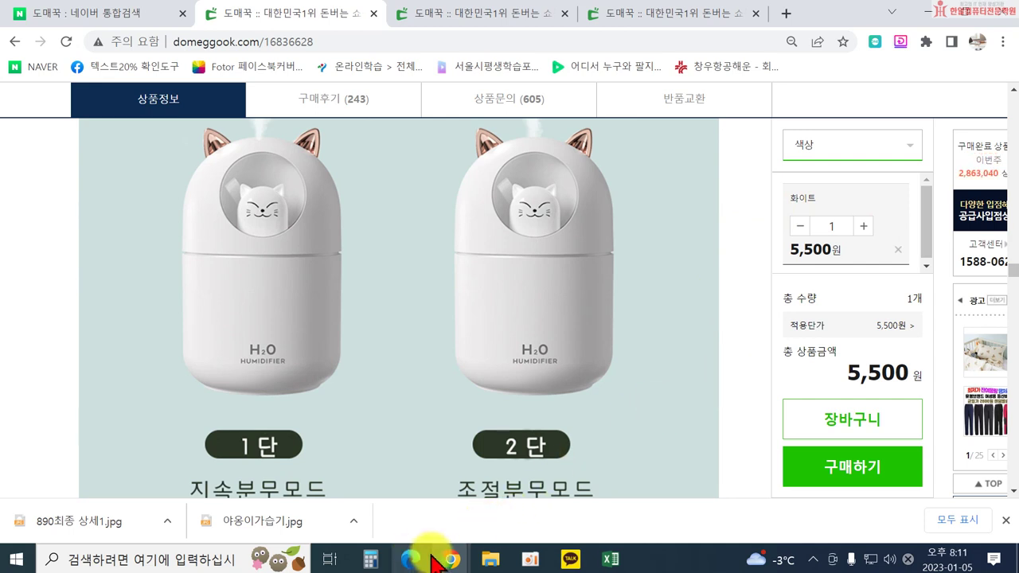
left_click(412, 559)
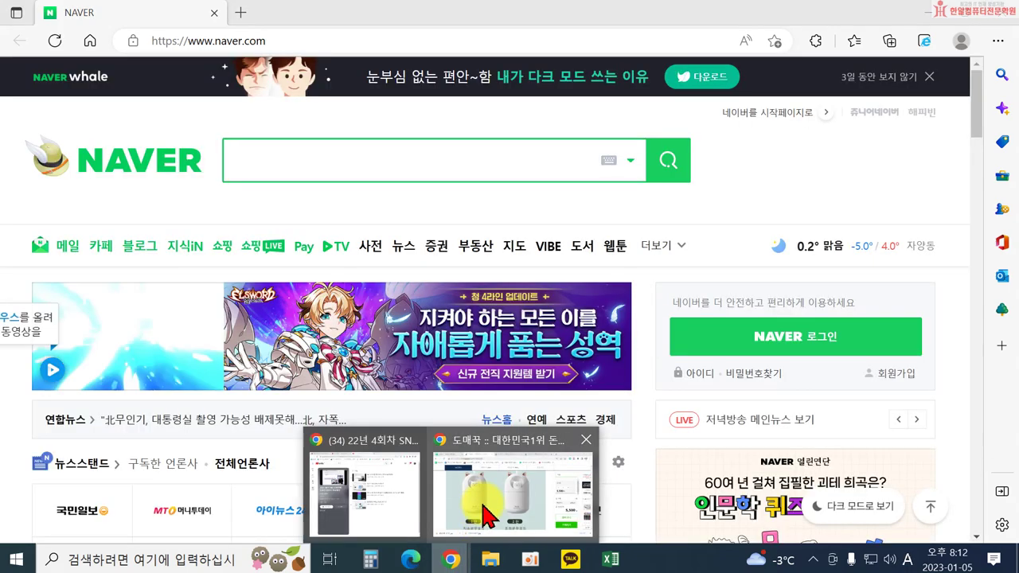
left_click(483, 446)
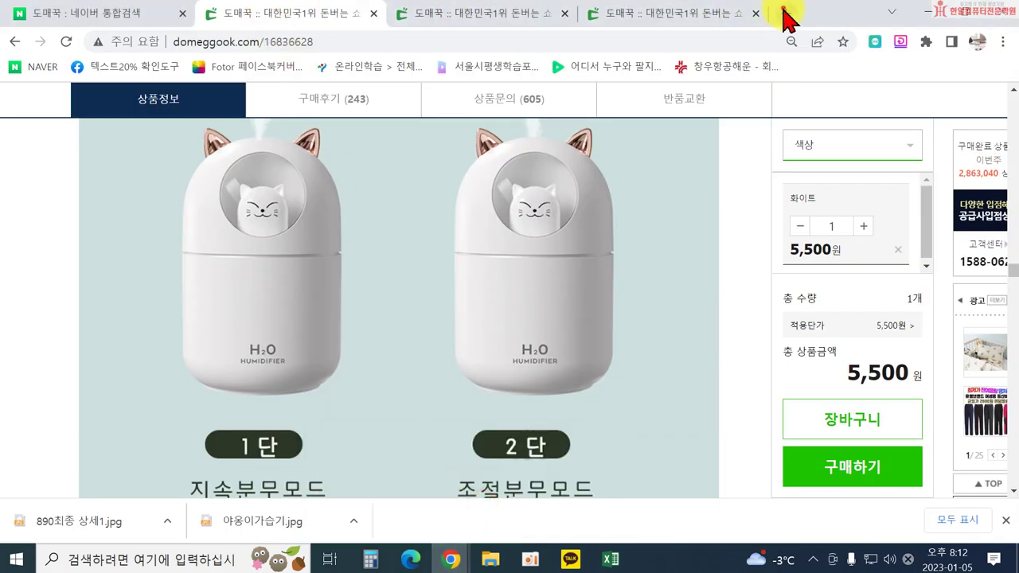
left_click(786, 15)
Search Naver for 스마트스토어 and open the Smart Store Center site.
left_click(319, 408)
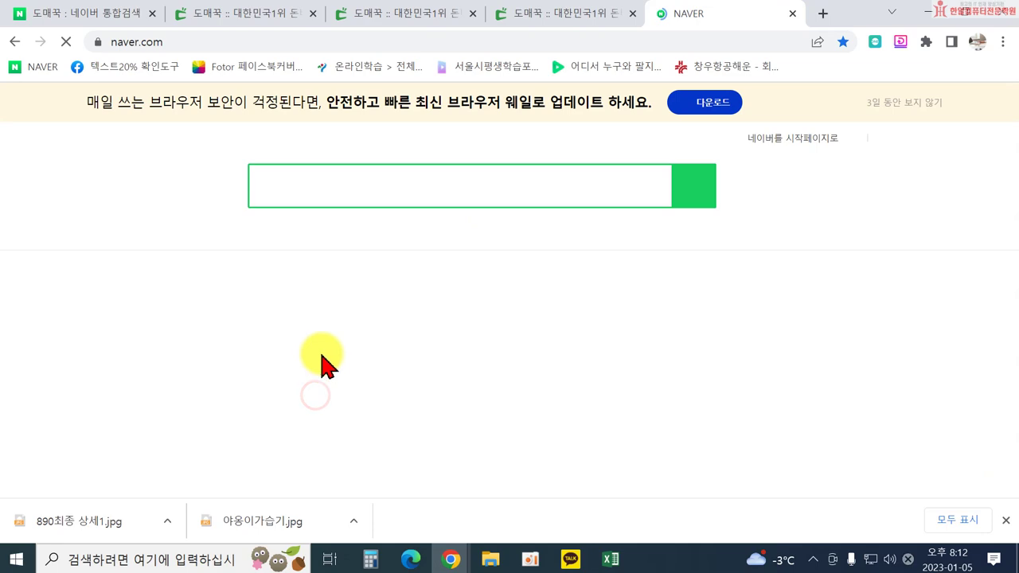
left_click(313, 179)
type("ㅅㅡ마트스토어")
key("Return")
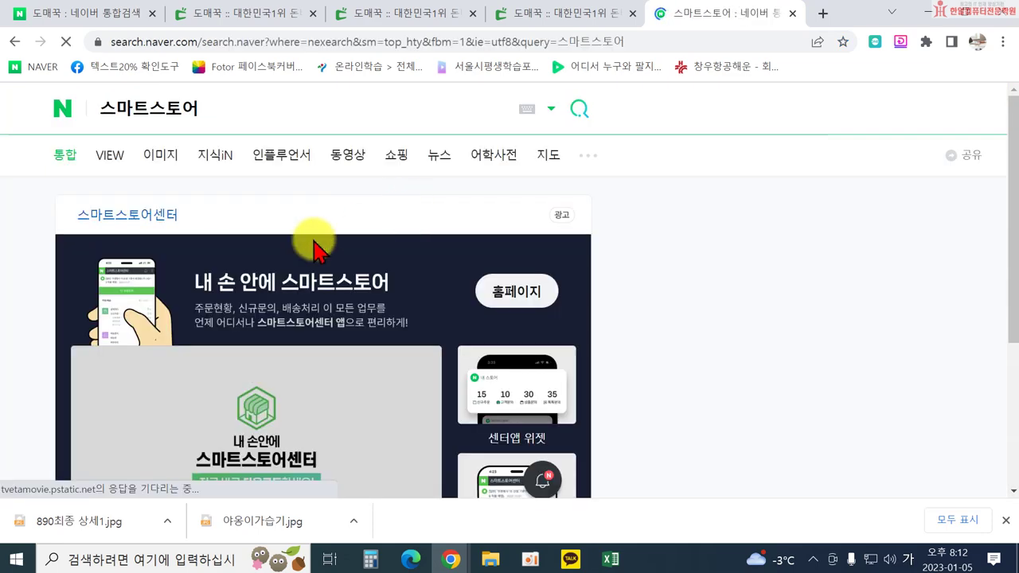
left_click(168, 210)
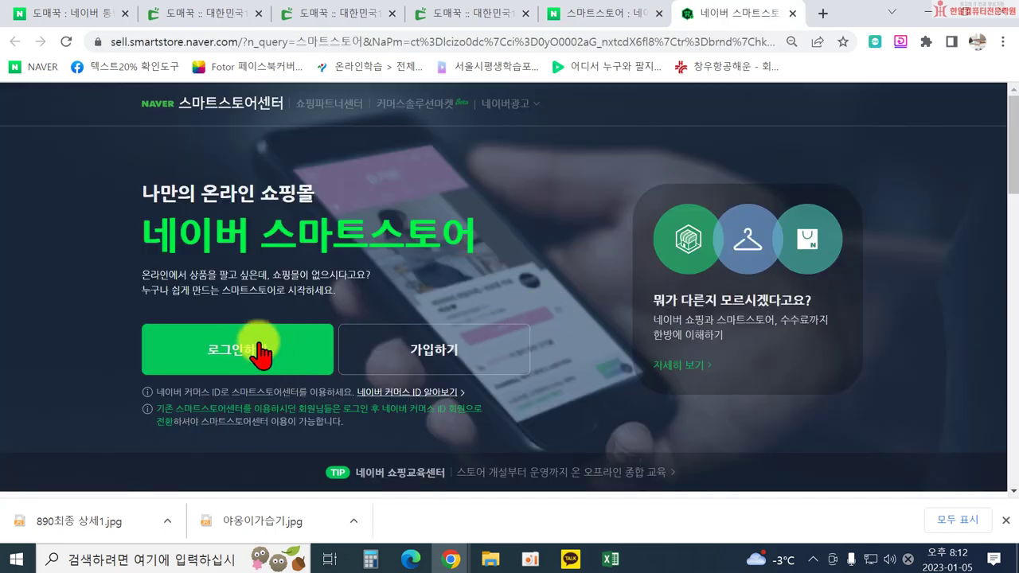
Log in to the seller center with a Naver account.
left_click(260, 356)
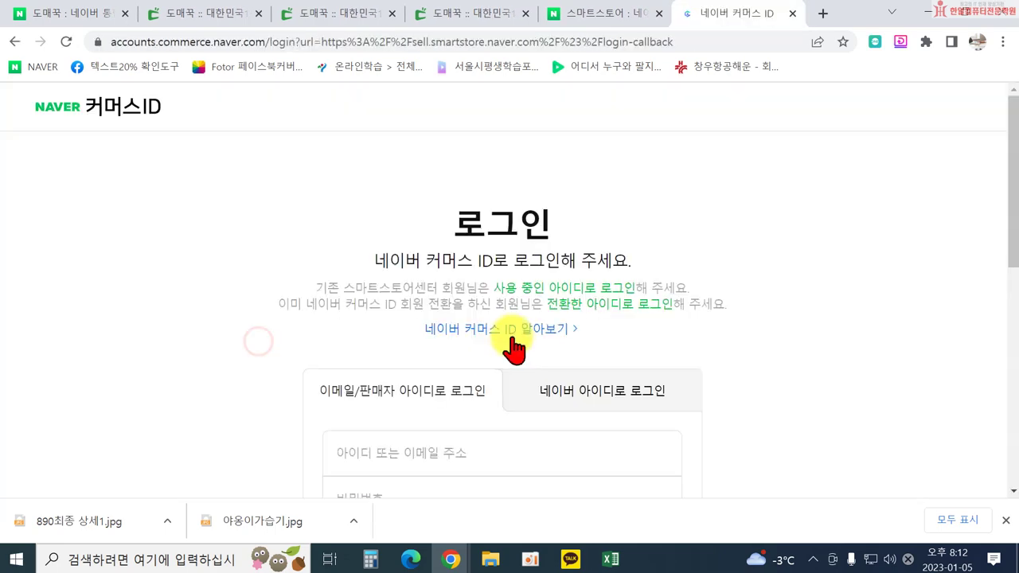
left_click(546, 399)
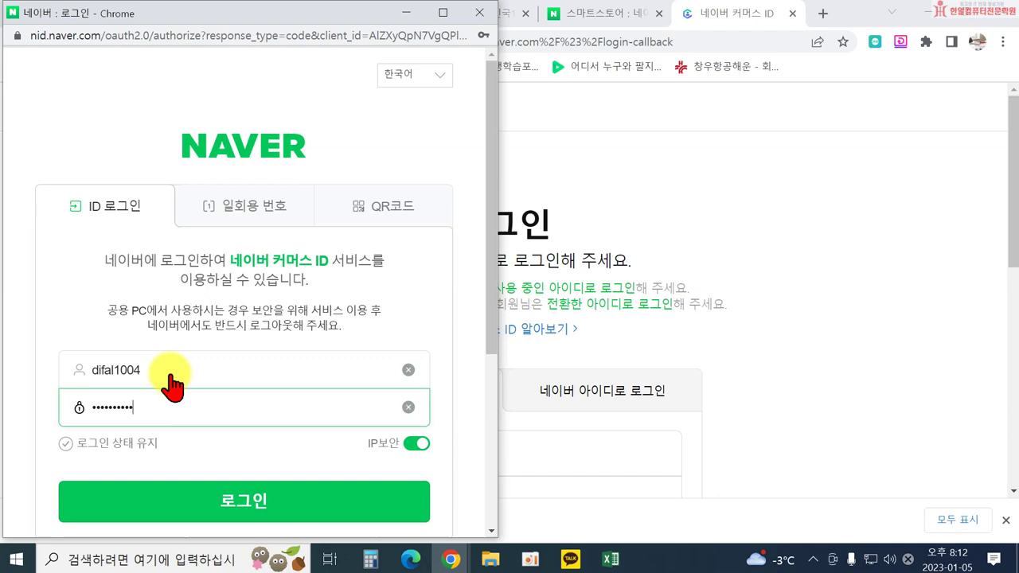
key("Return")
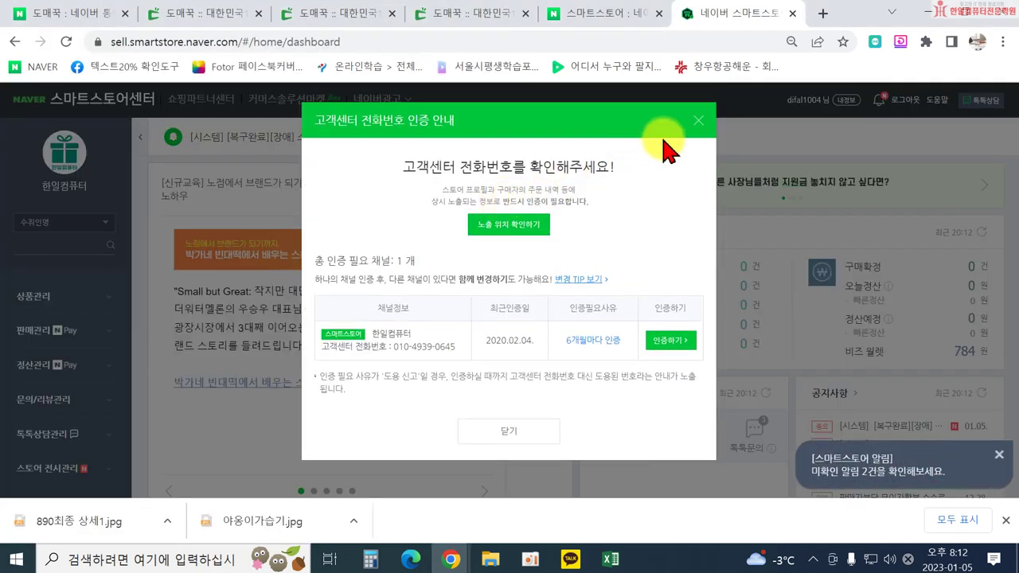
Dismiss the phone verification and education notices on the dashboard.
left_click(698, 121)
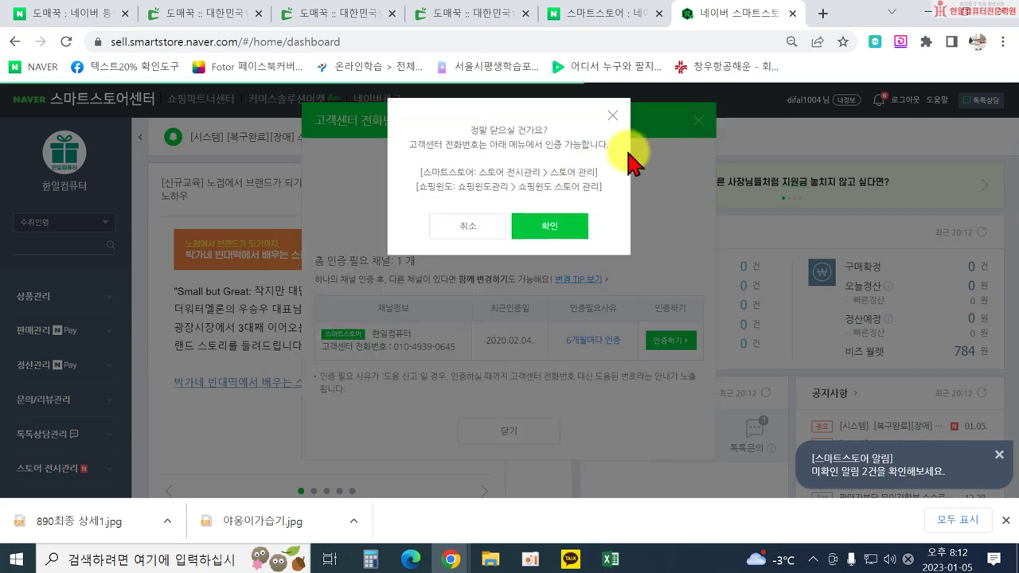
left_click(549, 229)
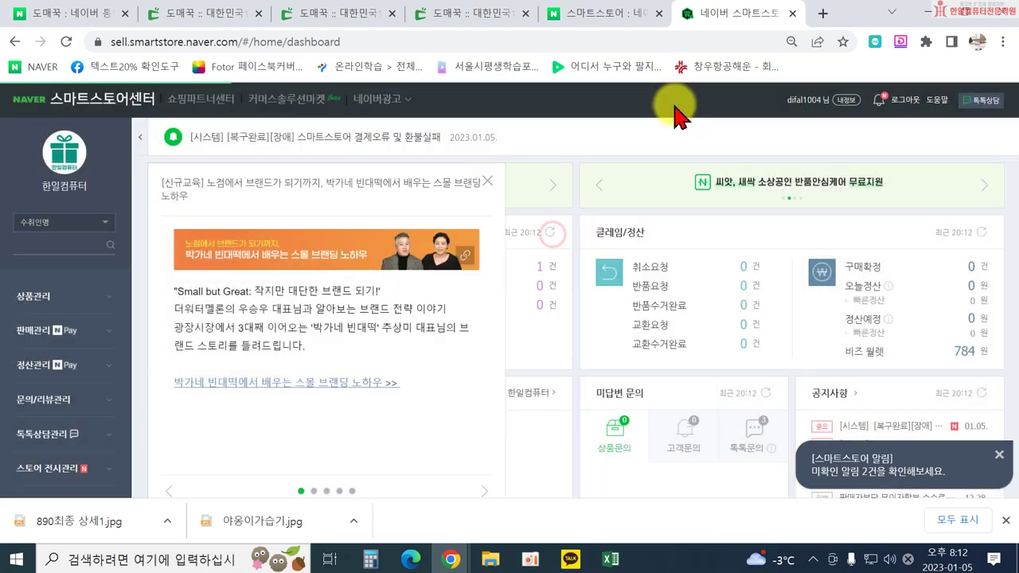
left_click(487, 181)
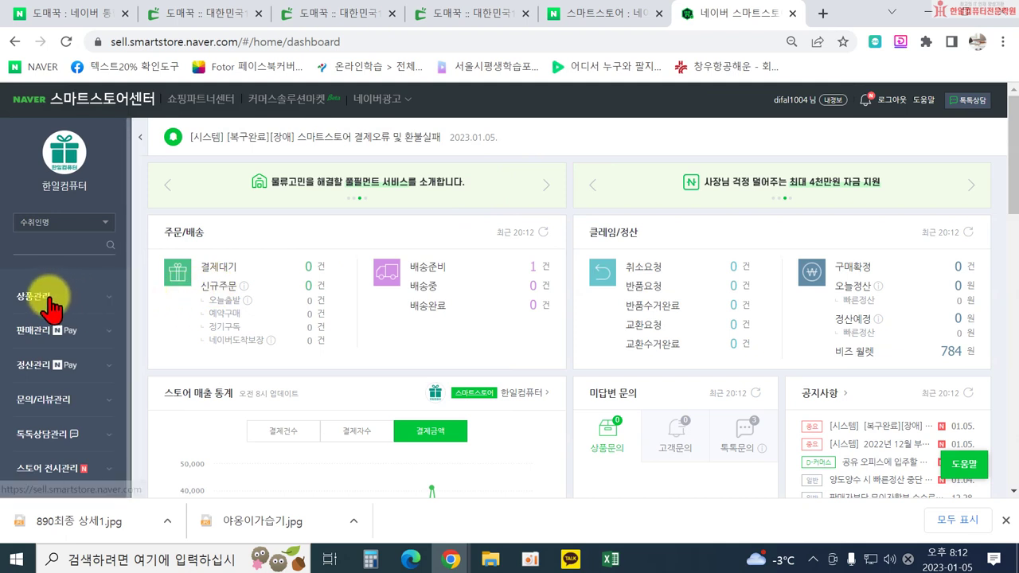
Open 상품관리 > 상품 등록 as a fresh form, declining the previous draft and closing the notice.
left_click(51, 300)
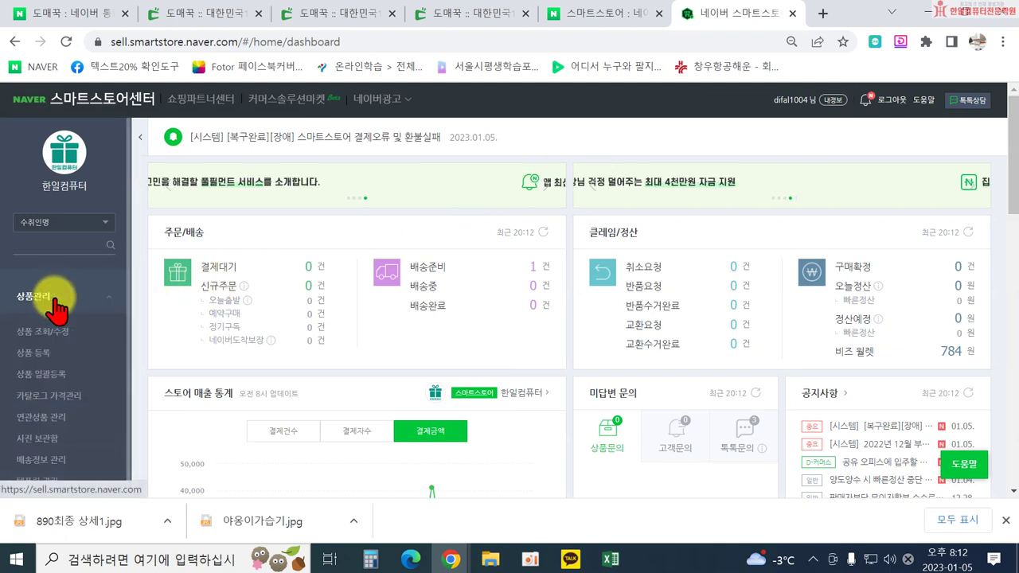
left_click(51, 354)
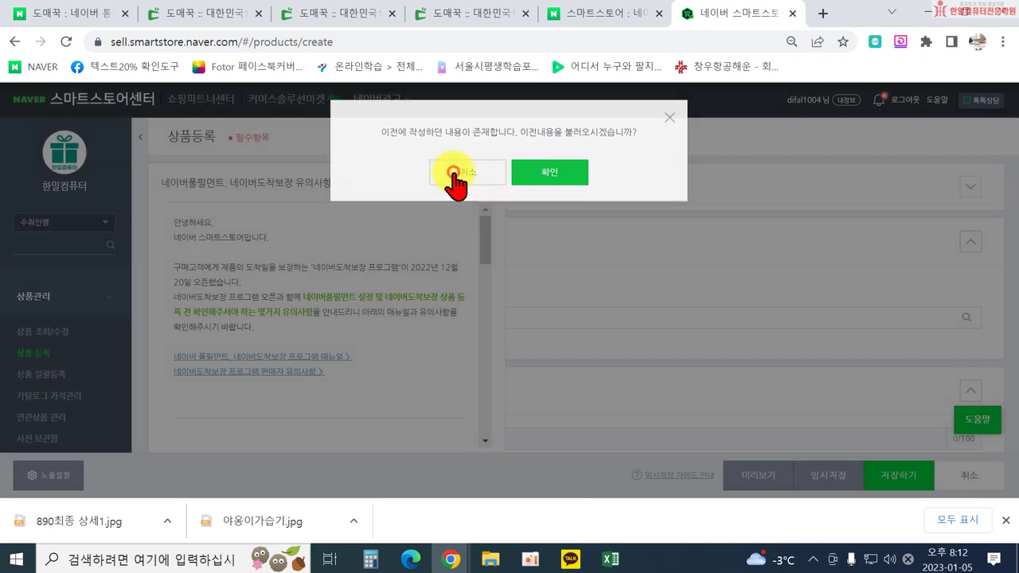
left_click(456, 185)
left_click(489, 179)
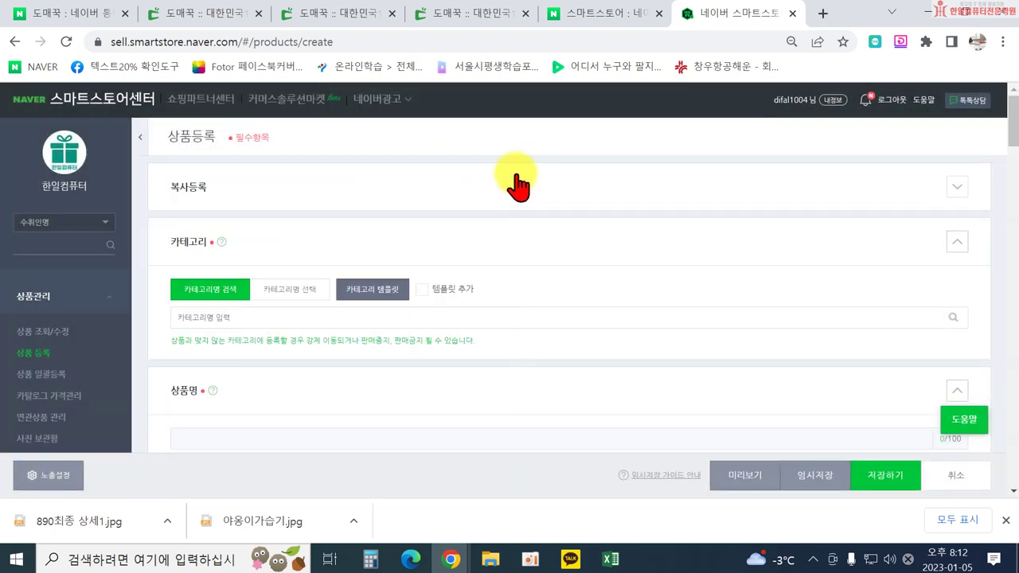
scroll(518, 185, "down", 1)
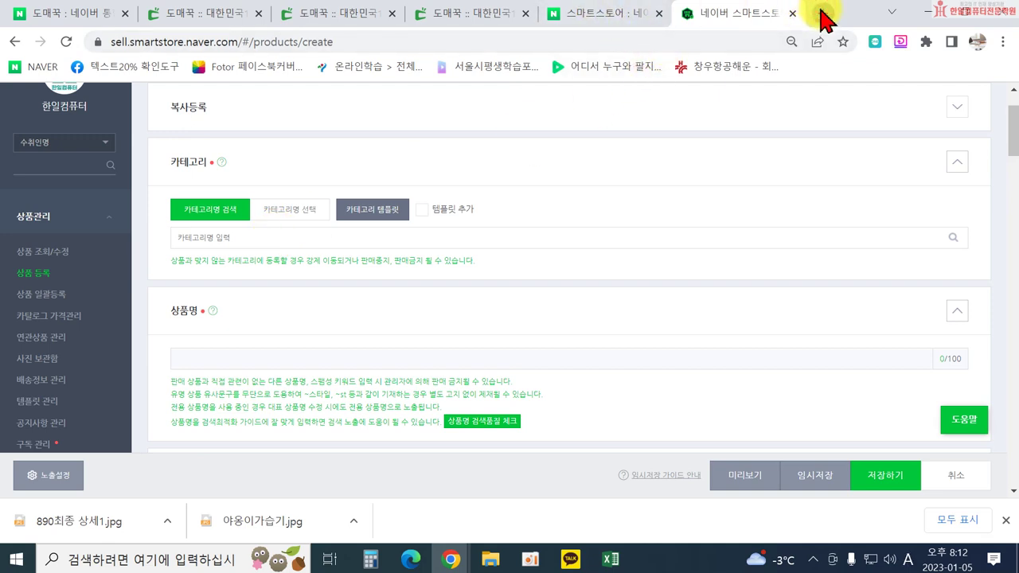
left_click(824, 17)
Search Naver for 미니가습기, fixing a few typing slips along the way.
left_click(341, 411)
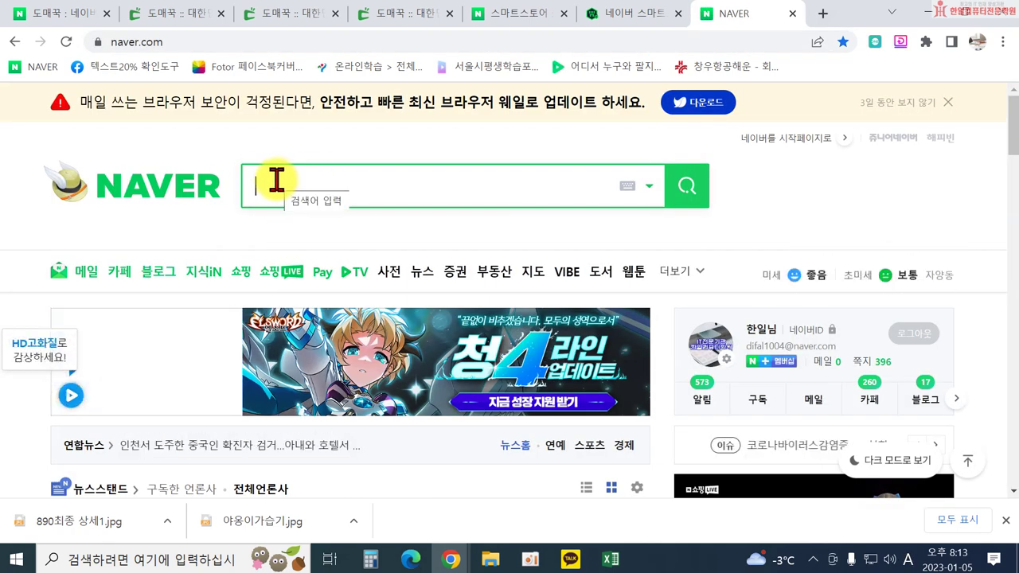
type("a")
key("BackSpace")
key("Hangul")
type("ㅕㄴ")
key("BackSpace")
key("BackSpace")
key("Hangul")
type("alf")
key("BackSpace")
key("BackSpace")
key("BackSpace")
key("Hangul")
type("미니가습기")
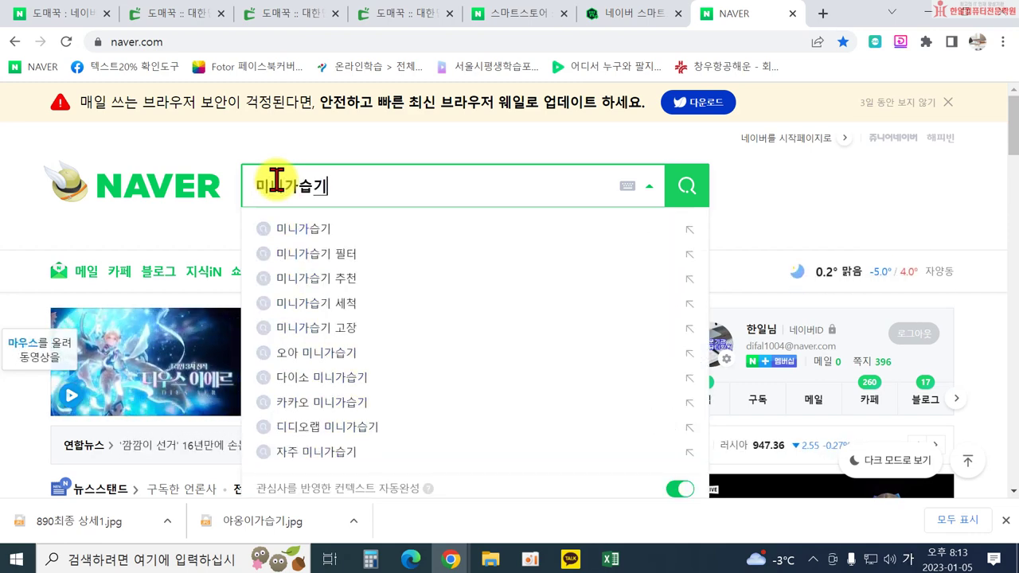
key("Return")
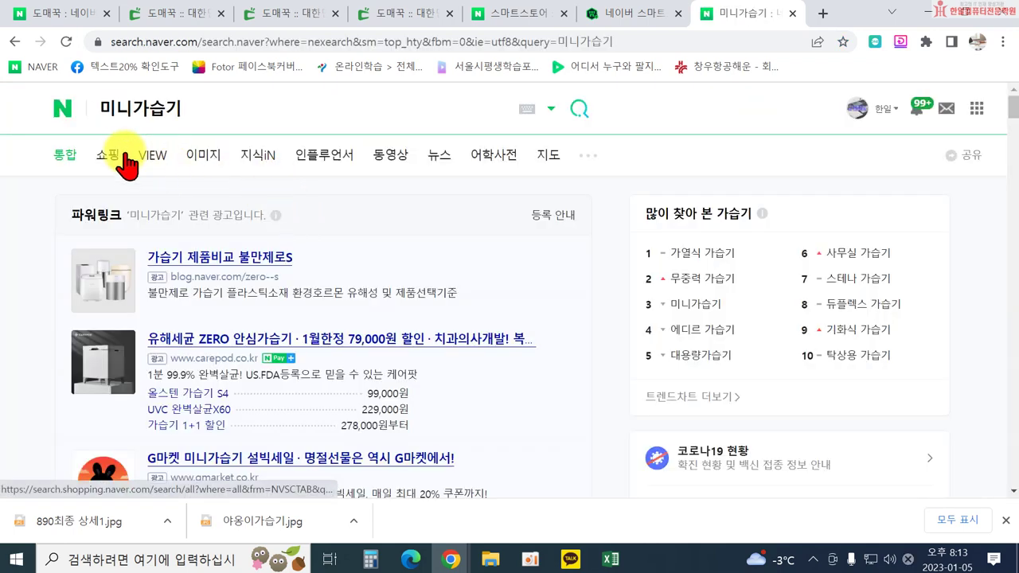
Browse the 미니가습기 Shopping results, filed under USB가습기, to compare competitor prices.
left_click(110, 155)
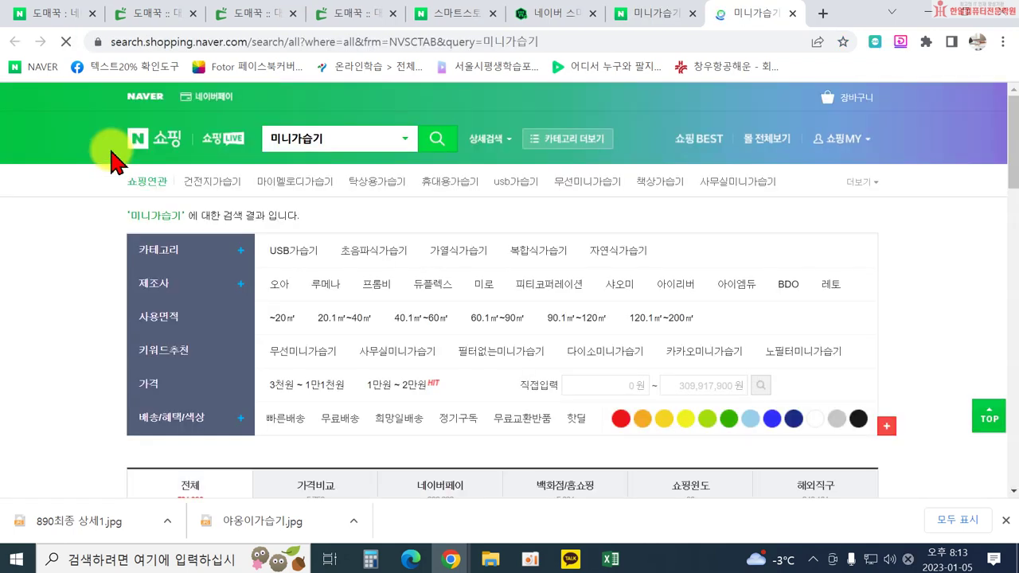
scroll(309, 255, "down", 5)
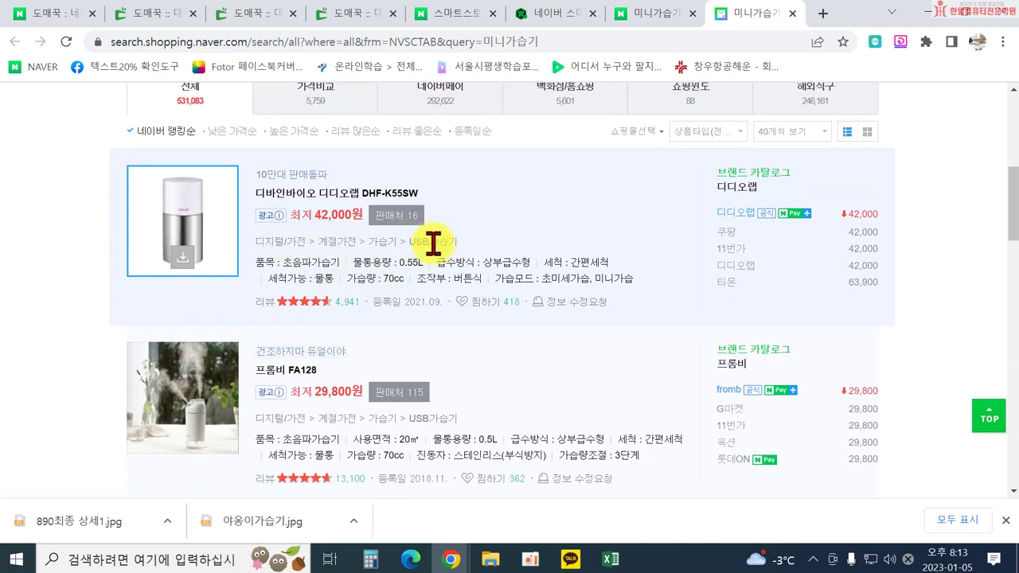
scroll(295, 200, "up", 5)
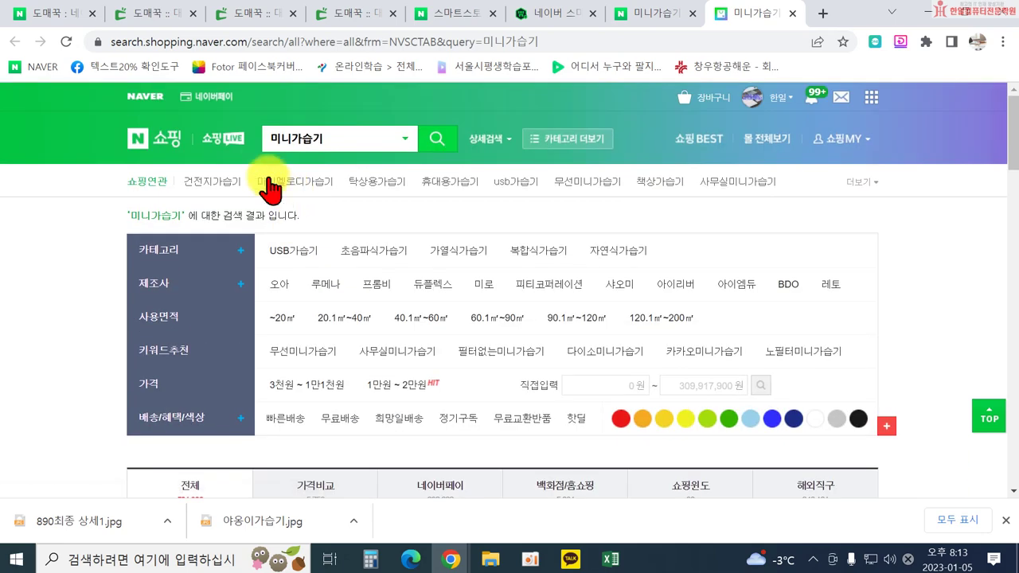
scroll(391, 262, "down", 4)
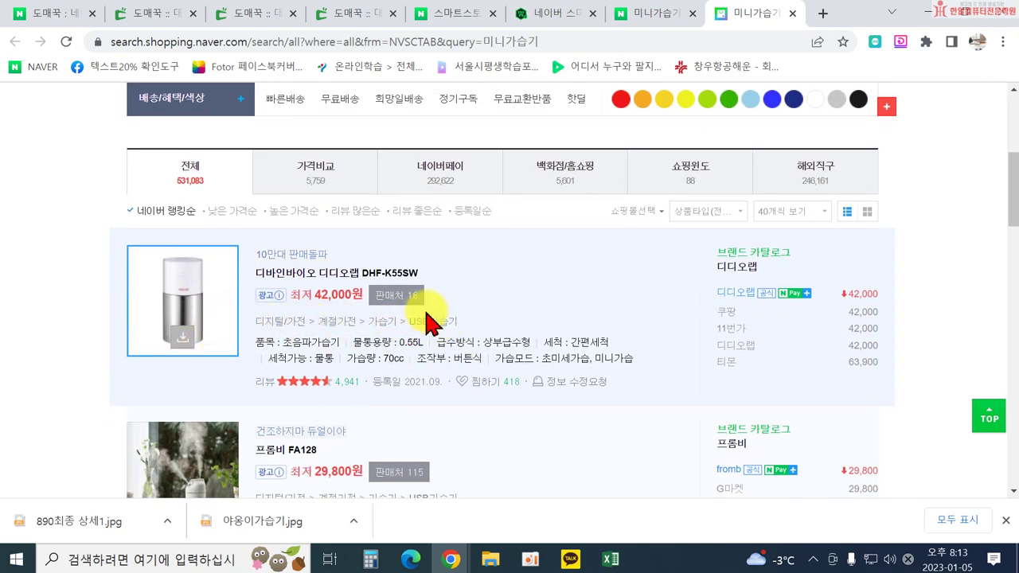
scroll(436, 319, "down", 2)
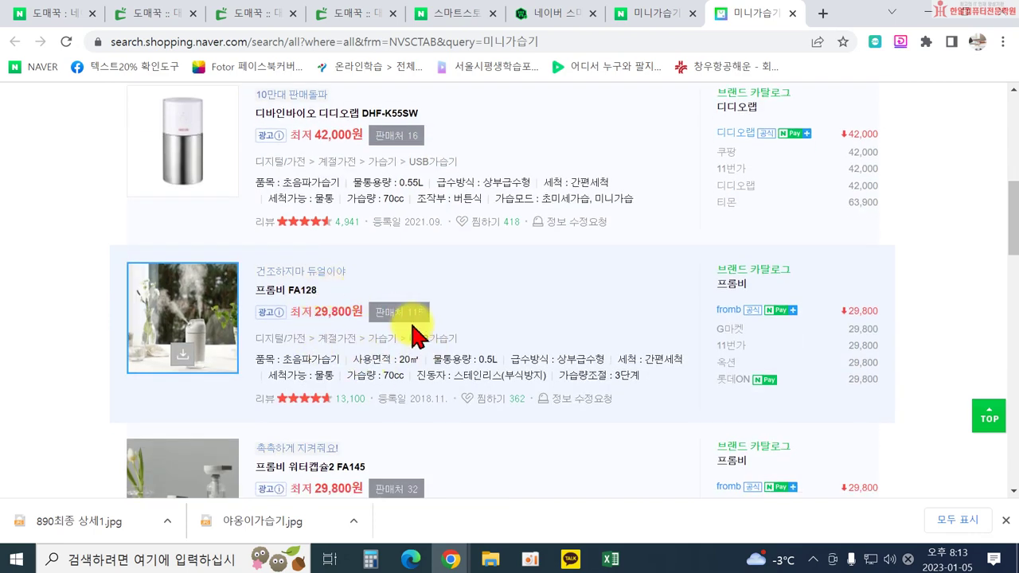
scroll(426, 343, "down", 2)
scroll(414, 359, "down", 2)
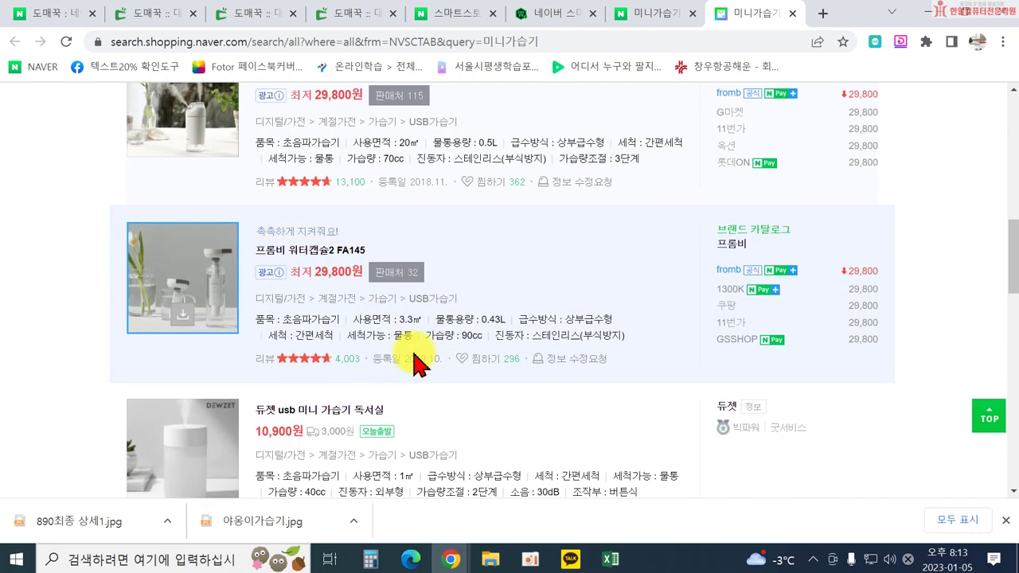
scroll(378, 343, "down", 2)
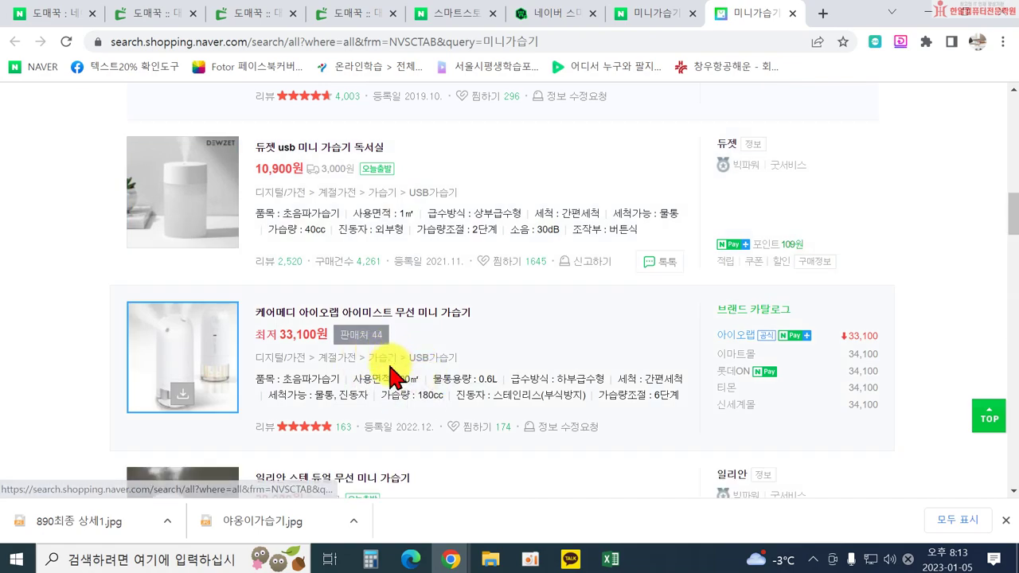
scroll(563, 396, "down", 5)
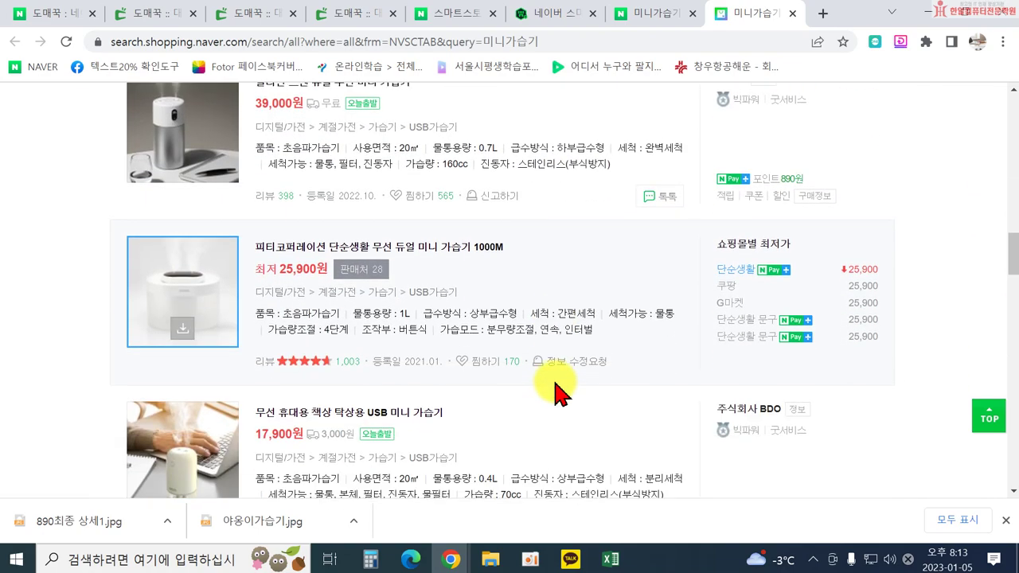
scroll(556, 387, "up", 7)
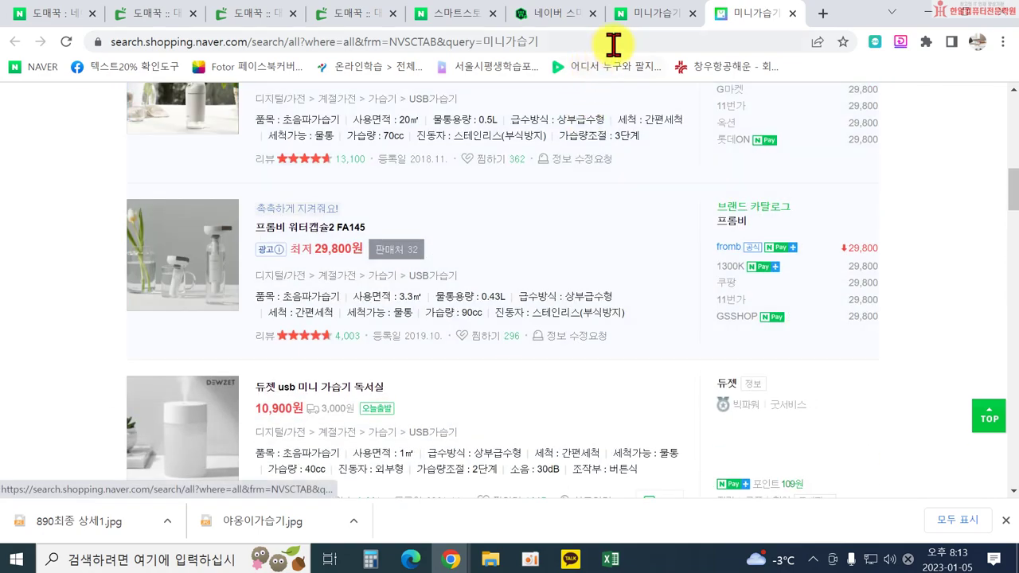
Search 'usb' to set the Smart Store category to USB가습기, dismiss the KC notice, and return to shopping.
left_click(561, 16)
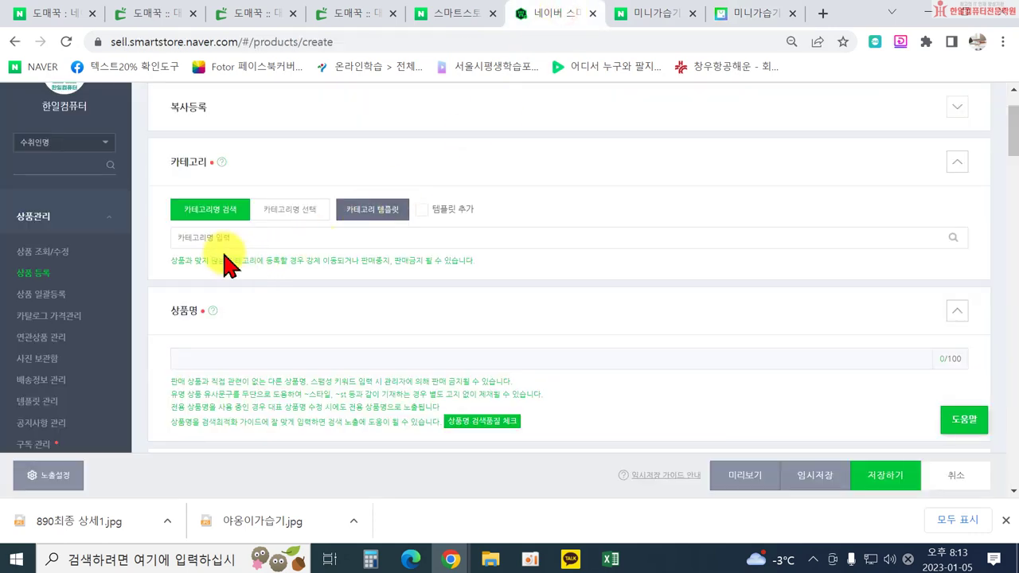
left_click(207, 239)
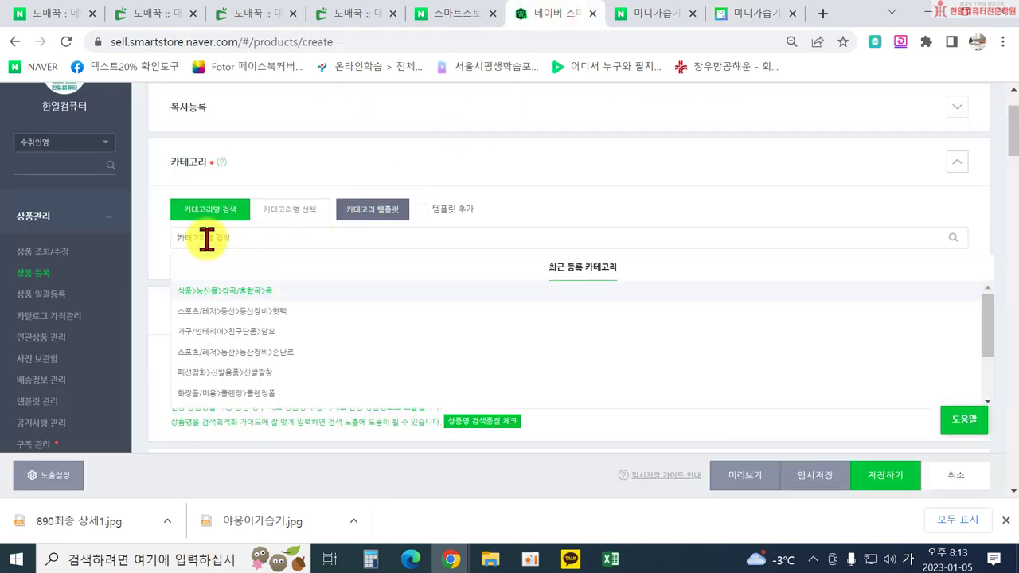
key("BackSpace")
type("usb")
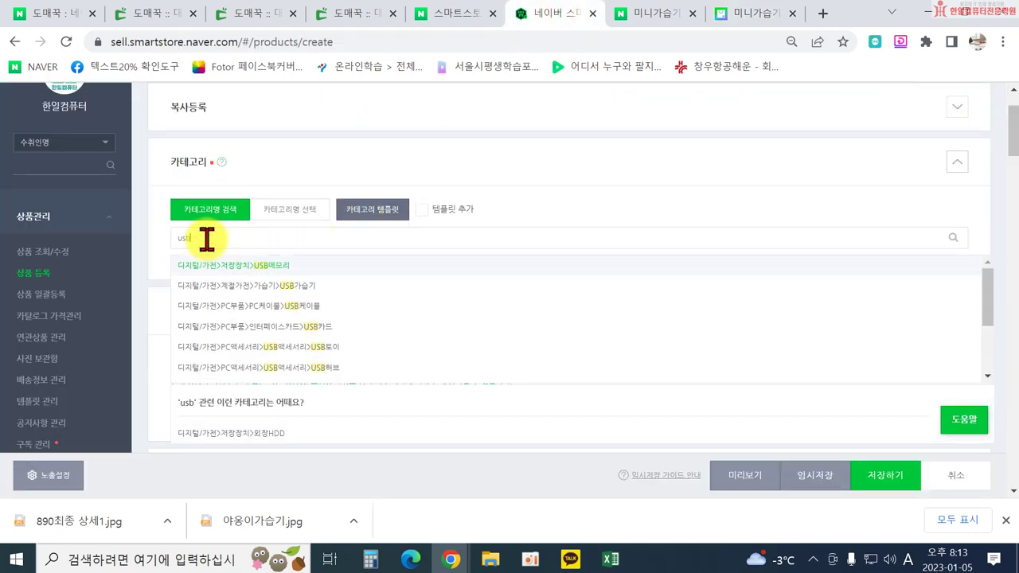
left_click(253, 286)
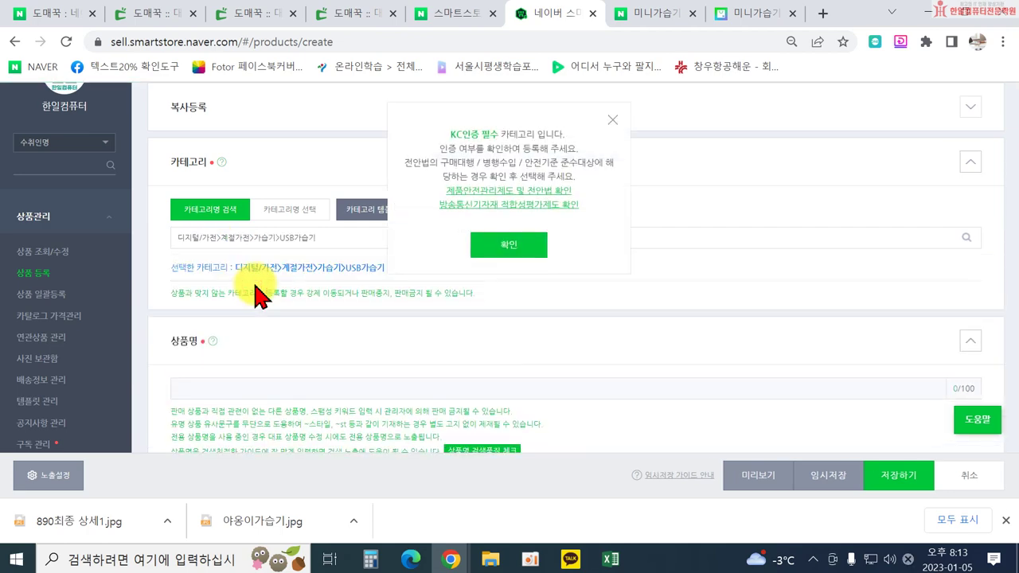
left_click(482, 245)
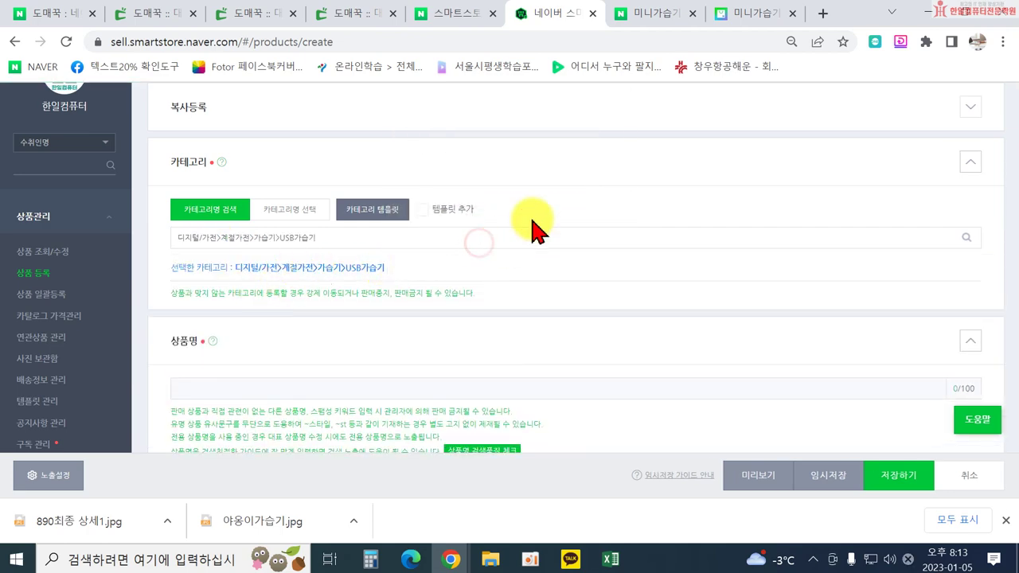
left_click(748, 18)
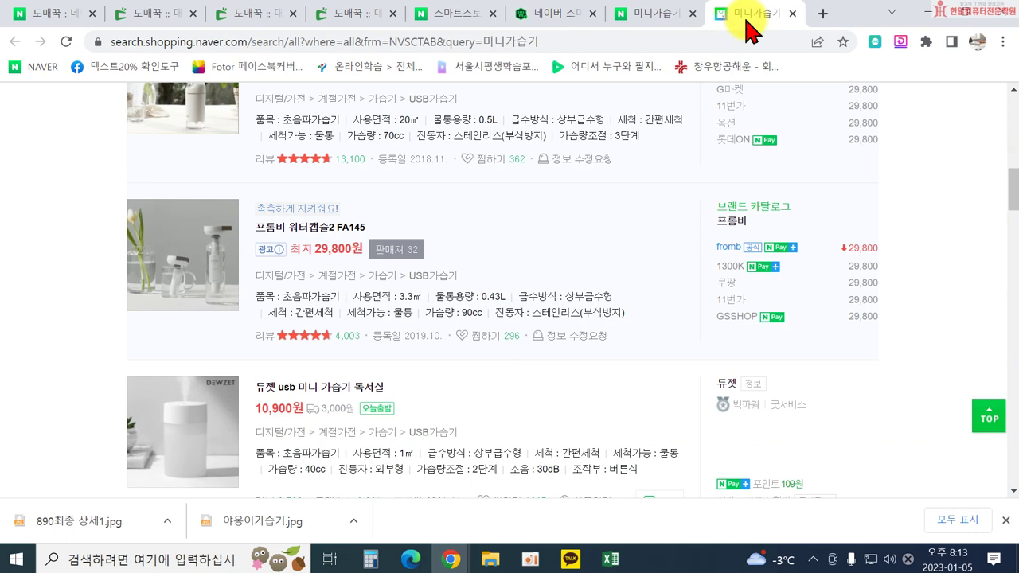
Scroll through the competing mini humidifier listings in the Naver Shopping results.
scroll(374, 215, "up", 10)
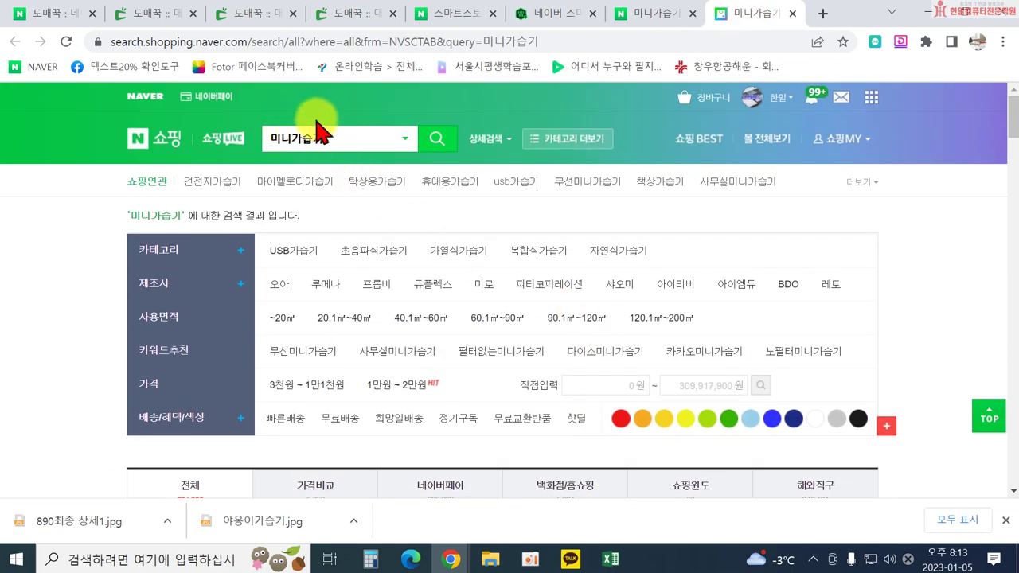
scroll(346, 239, "down", 6)
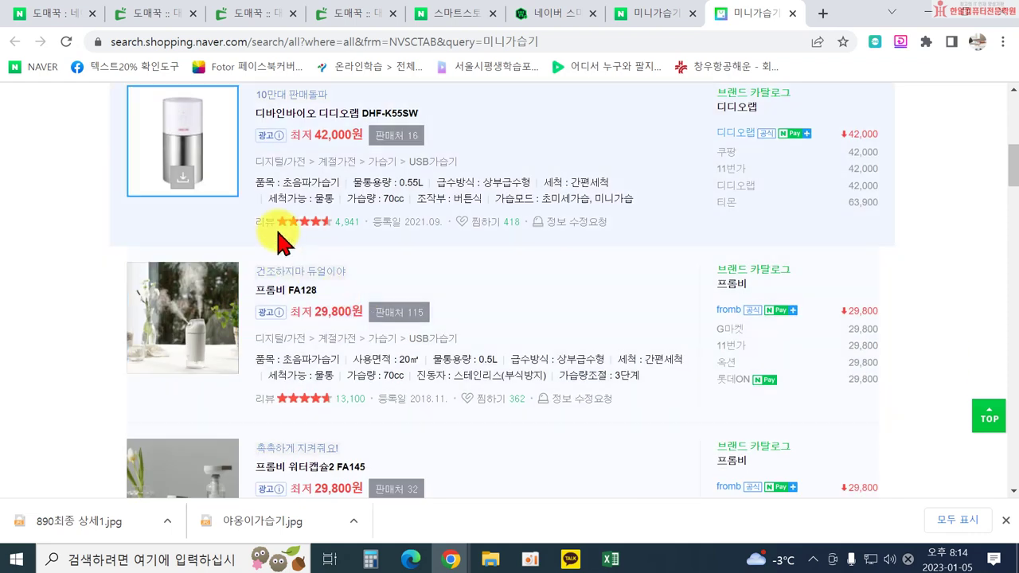
scroll(438, 161, "up", 1)
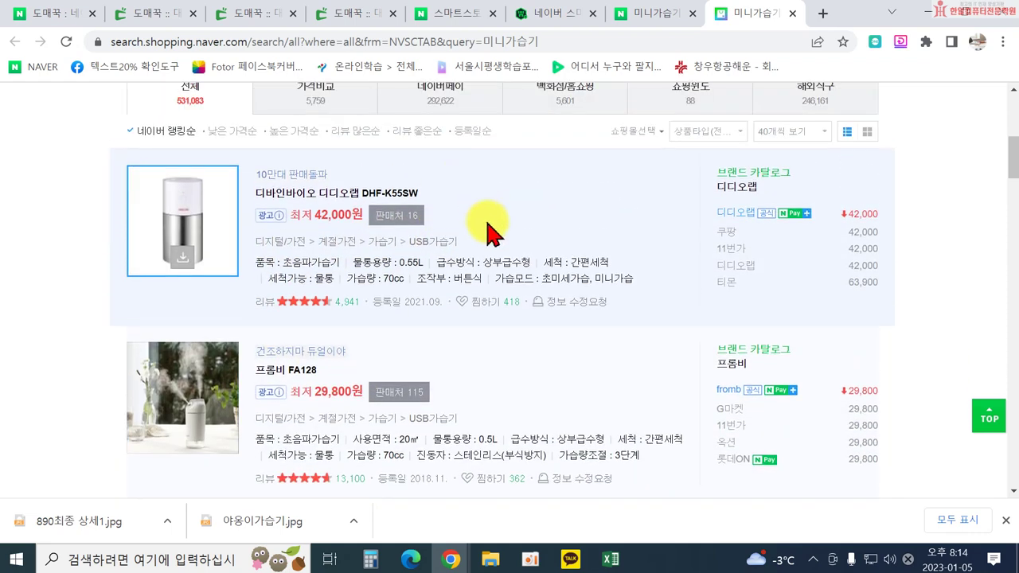
scroll(491, 279, "down", 2)
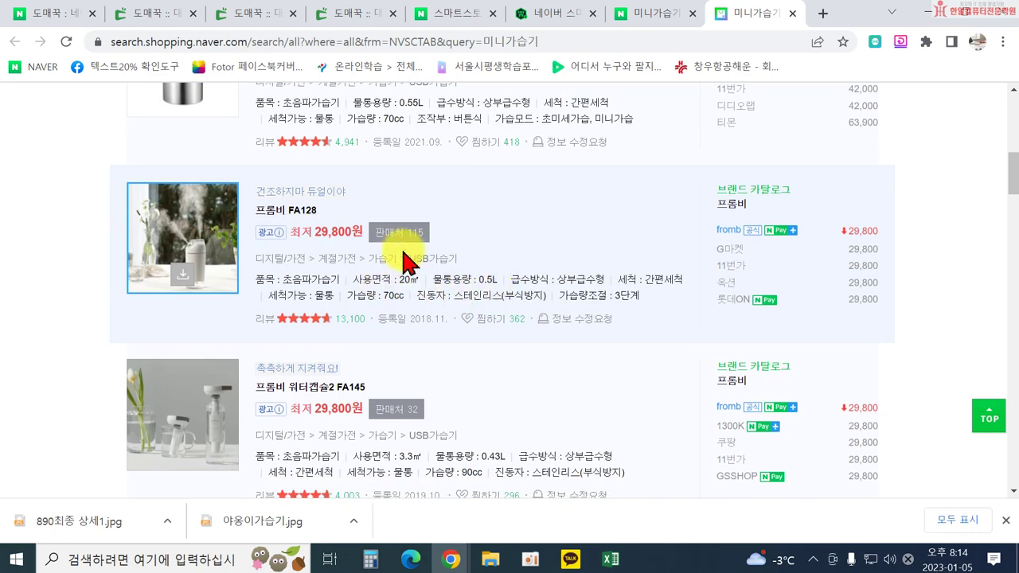
scroll(455, 254, "up", 7)
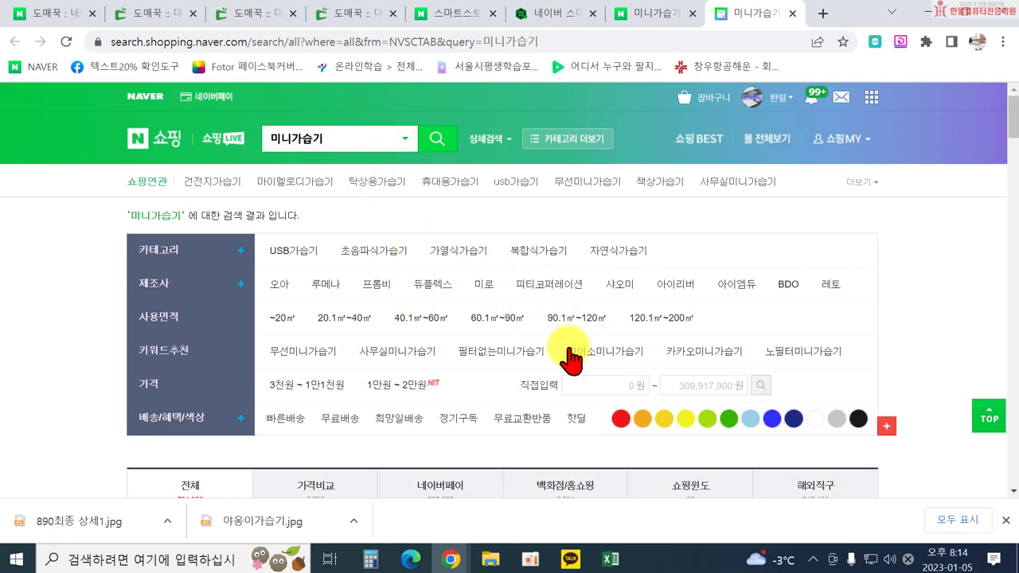
scroll(589, 362, "down", 2)
scroll(696, 388, "down", 1)
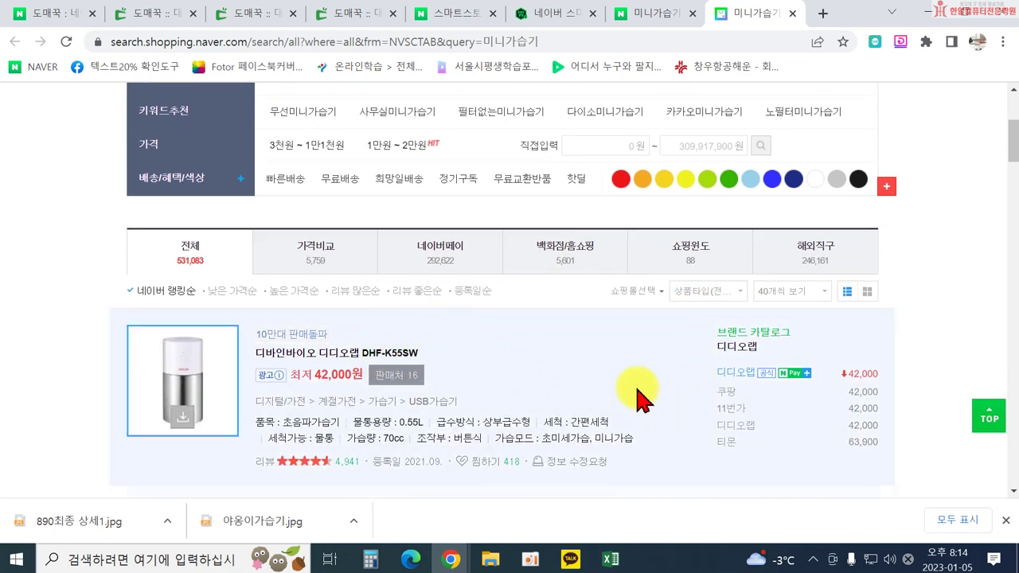
scroll(633, 382, "down", 4)
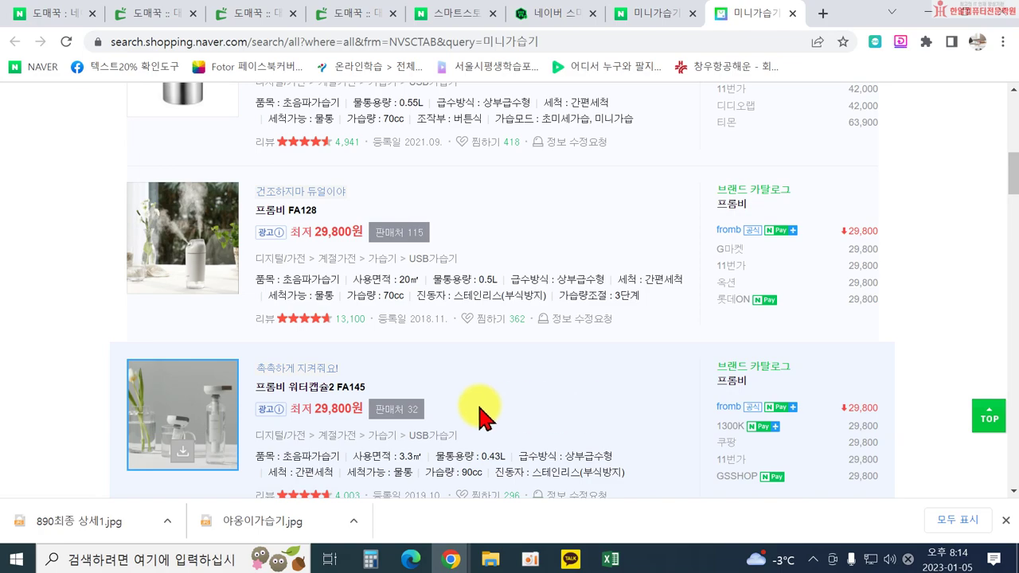
scroll(430, 374, "up", 4)
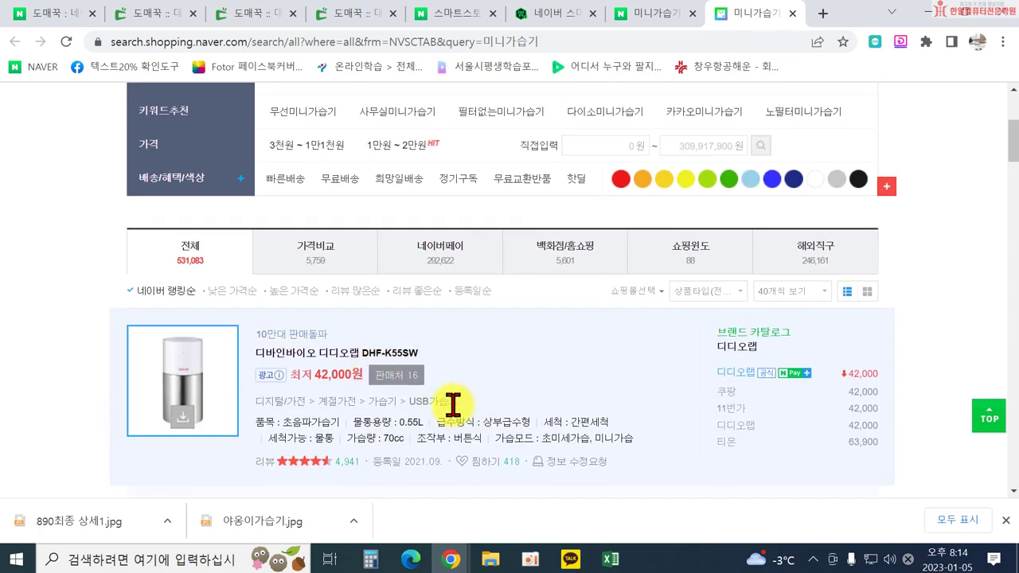
scroll(453, 406, "up", 3)
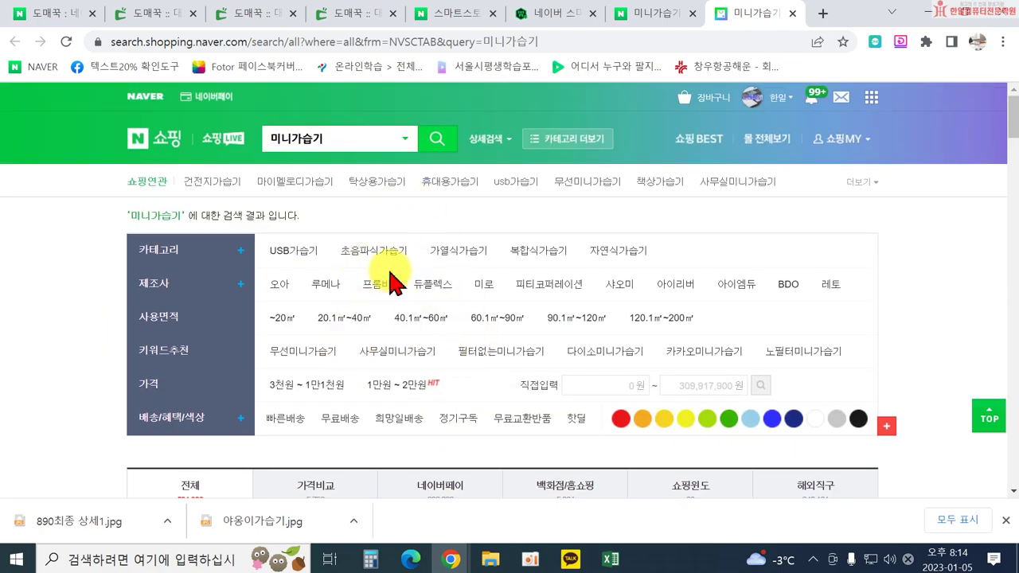
scroll(432, 434, "down", 3)
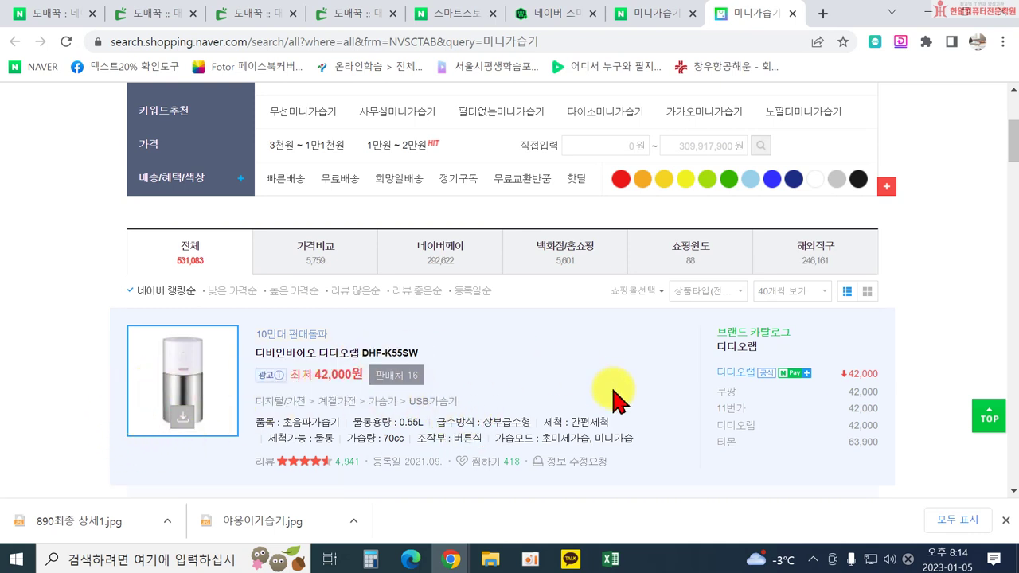
scroll(455, 405, "up", 3)
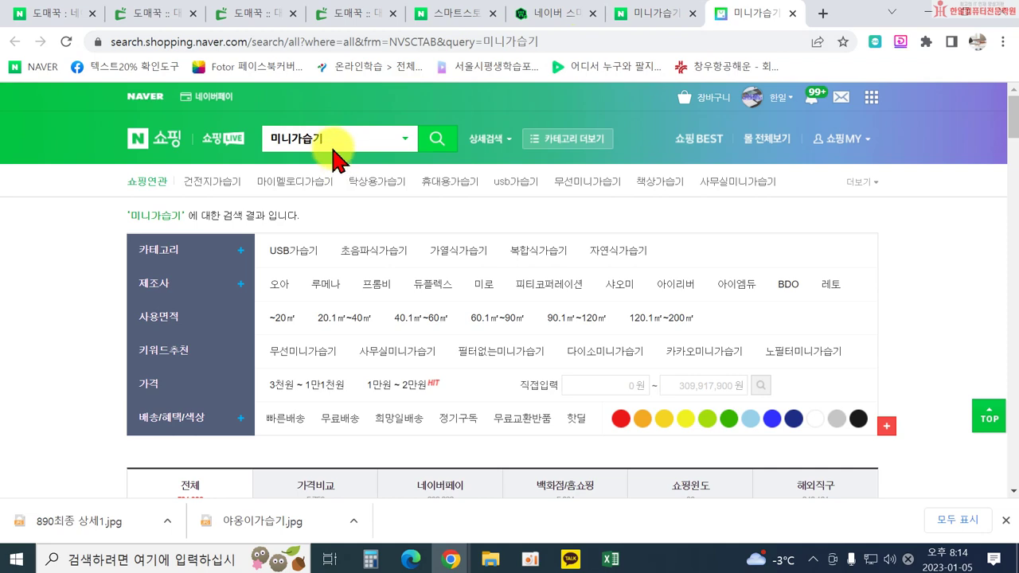
scroll(386, 325, "down", 5)
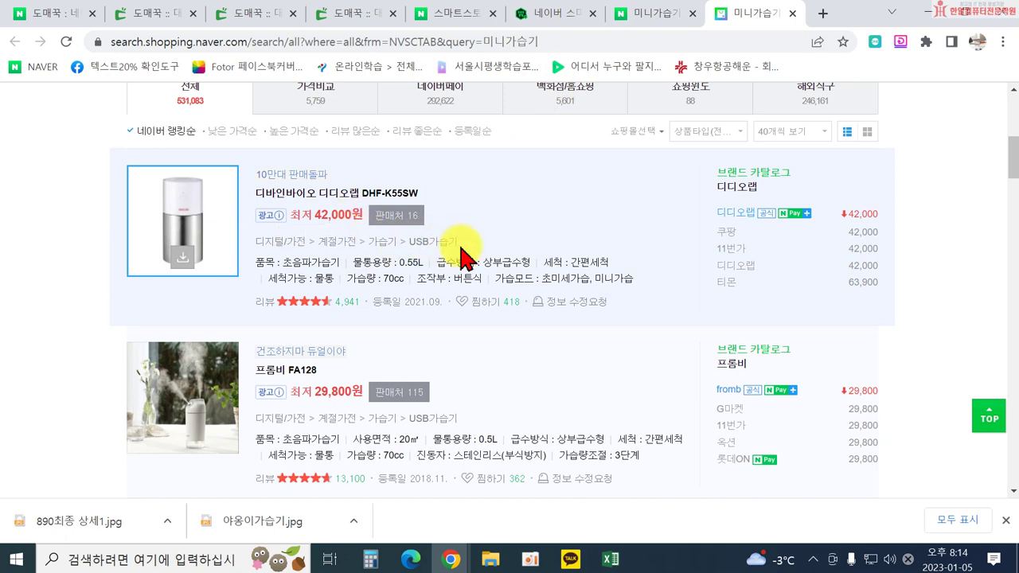
Glance over the Smart Store registration page, then bring the margin spreadsheet forward.
left_click(519, 12)
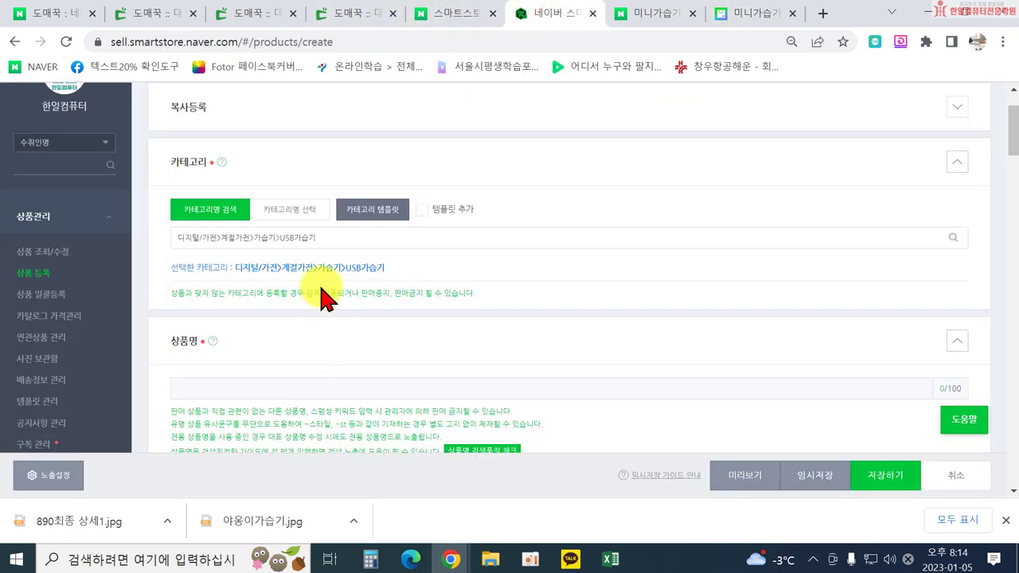
scroll(275, 301, "down", 1)
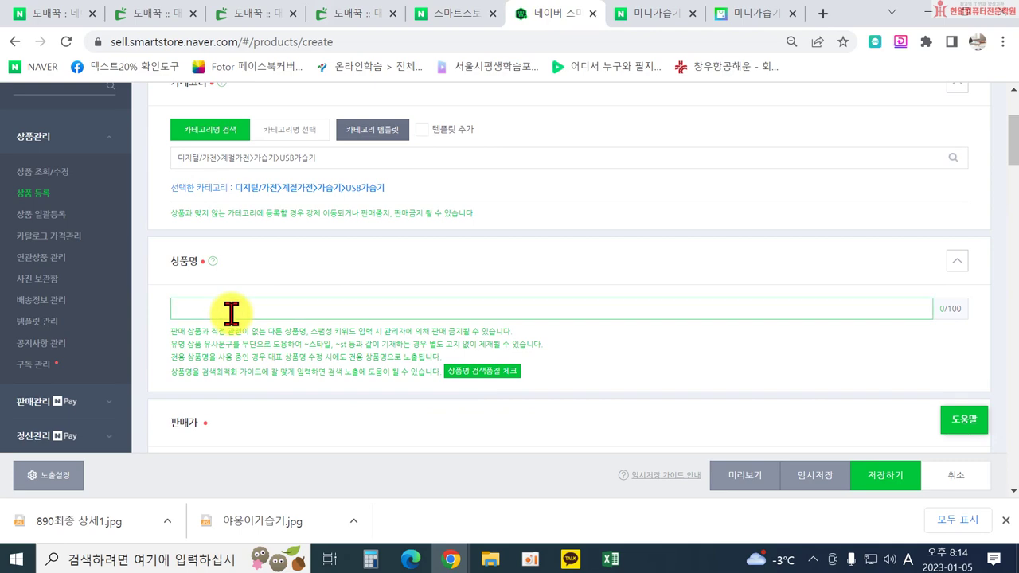
left_click(610, 560)
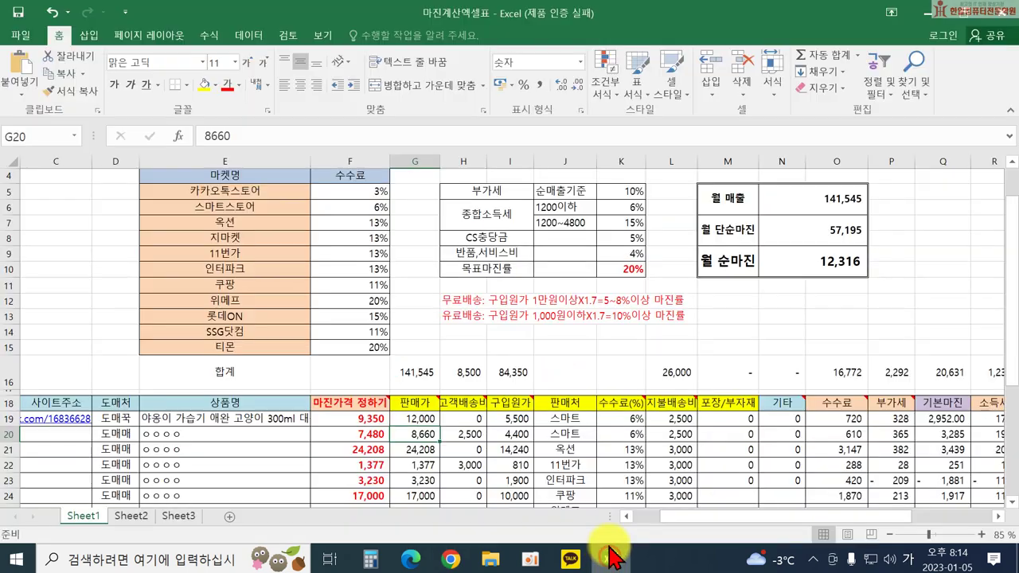
Widen column E so row 19's full humidifier name shows, then return to the Smart Store form.
left_click(254, 421)
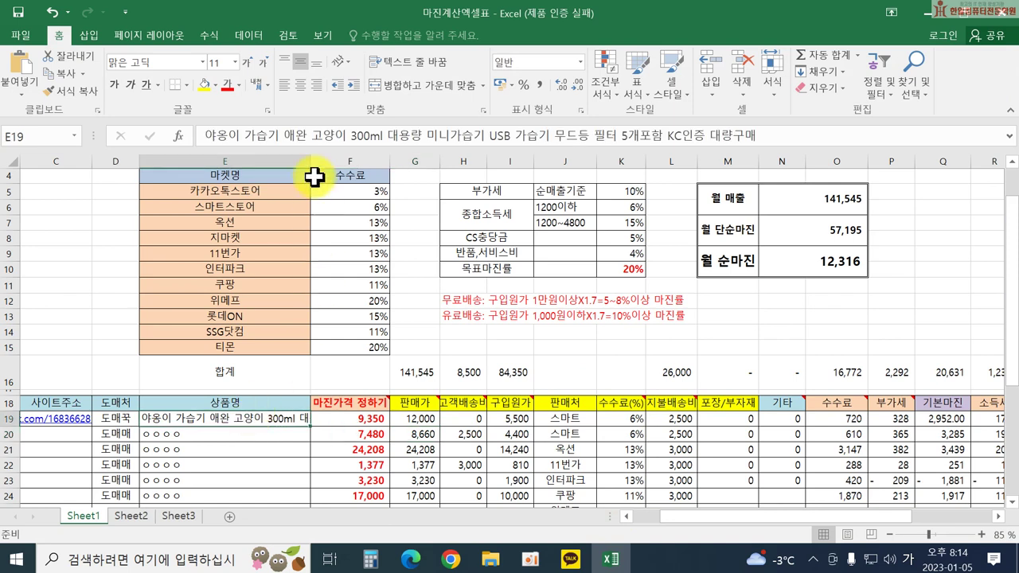
left_click_drag(310, 156, 640, 158)
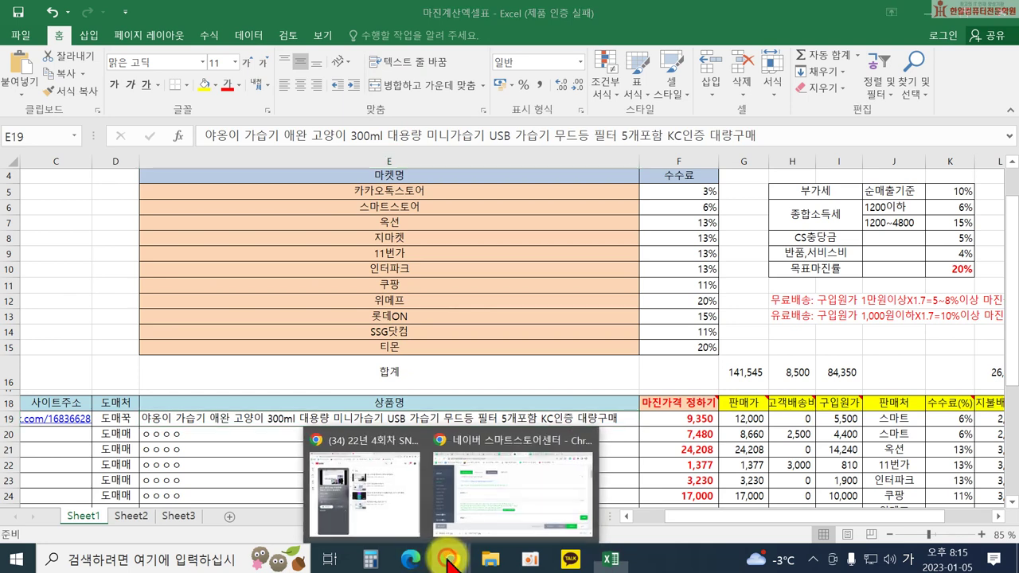
left_click(510, 490)
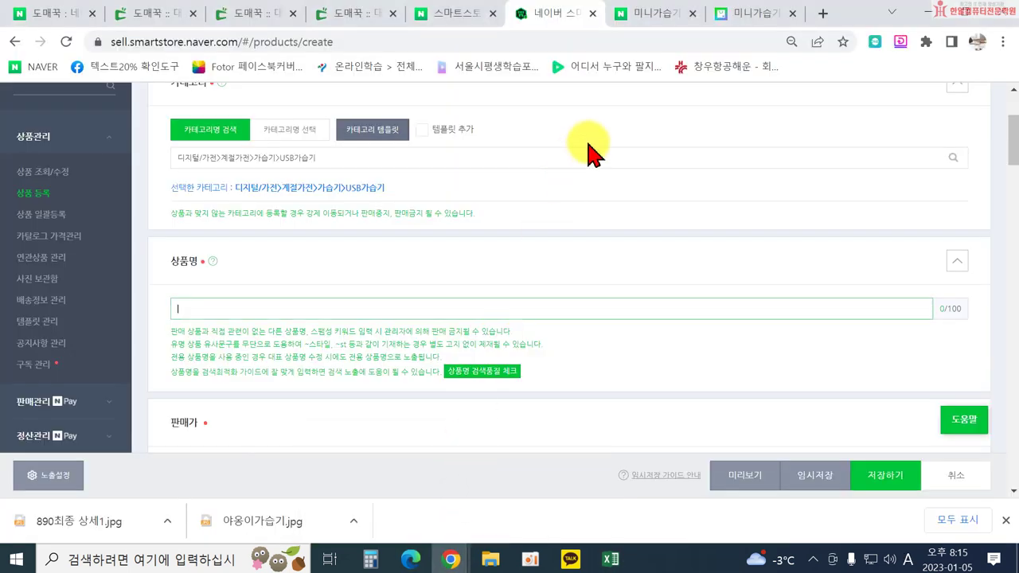
Scroll down through the 미니가습기 shopping search results.
left_click(733, 19)
scroll(387, 187, "down", 1)
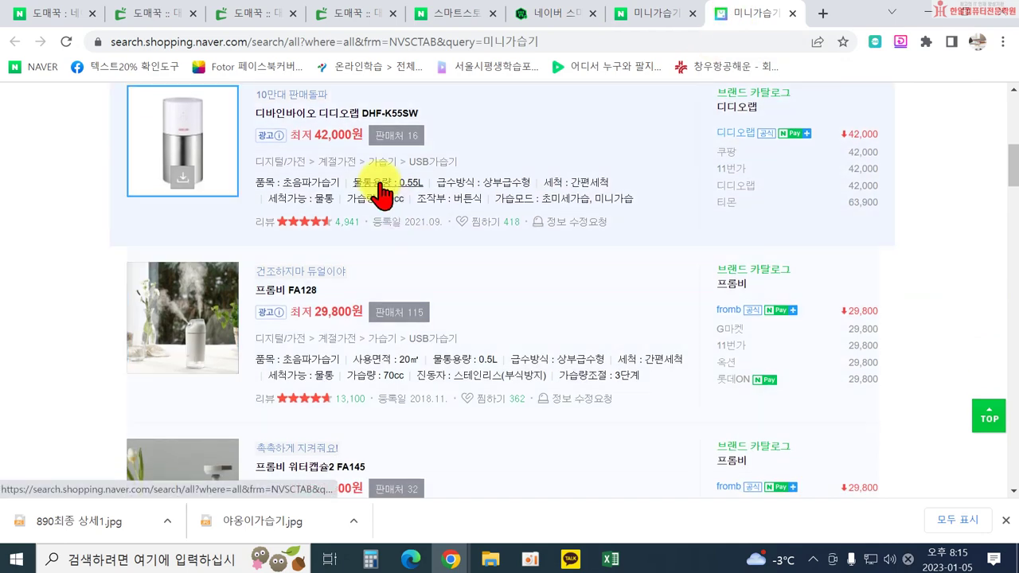
scroll(288, 315, "down", 5)
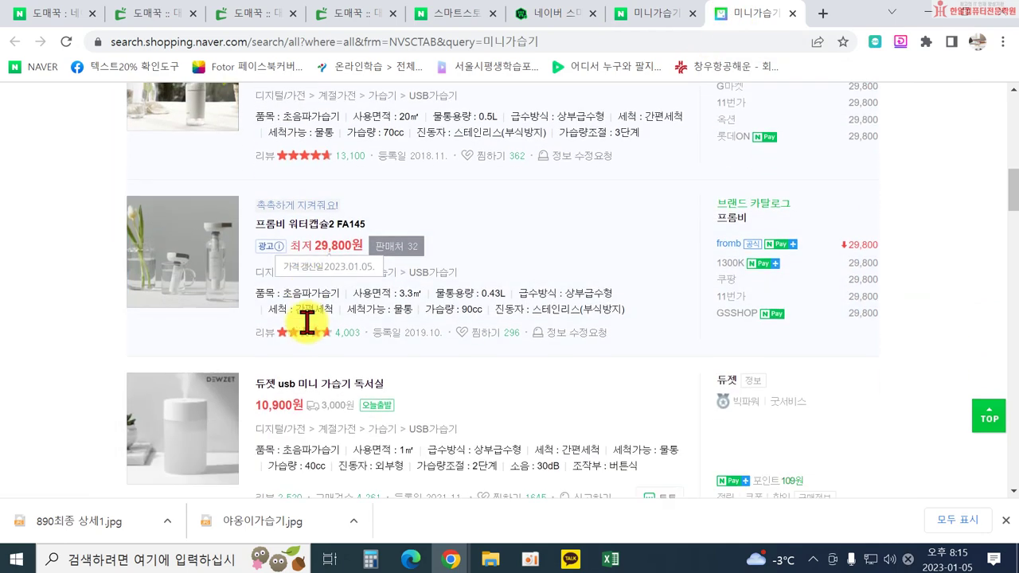
scroll(291, 199, "down", 1)
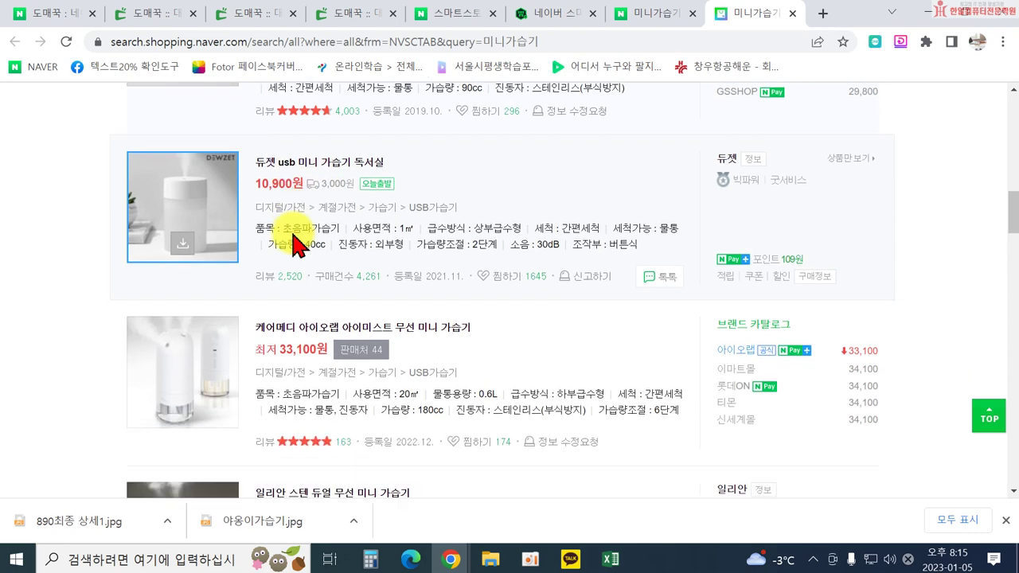
scroll(436, 327, "down", 4)
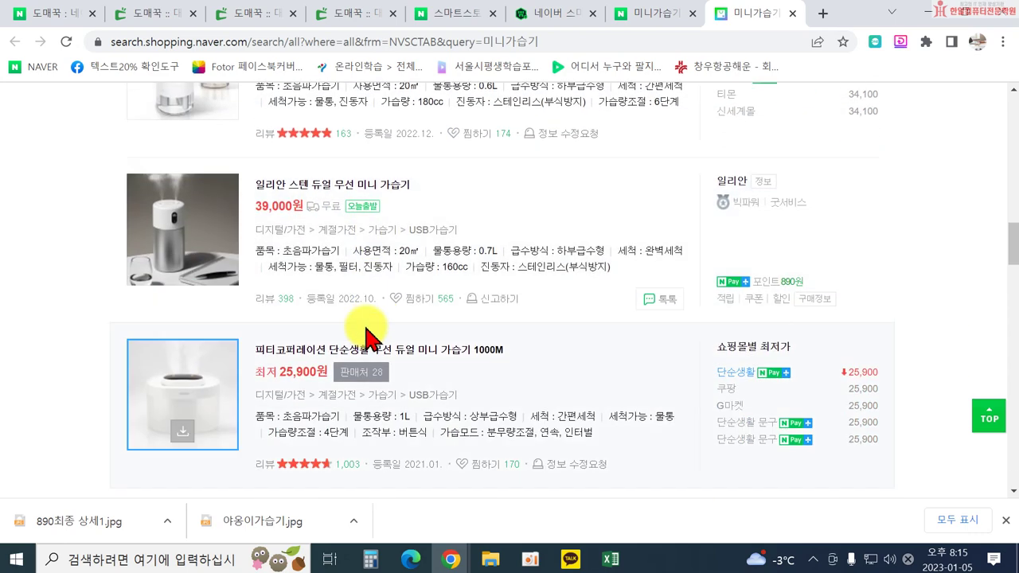
scroll(398, 322, "down", 2)
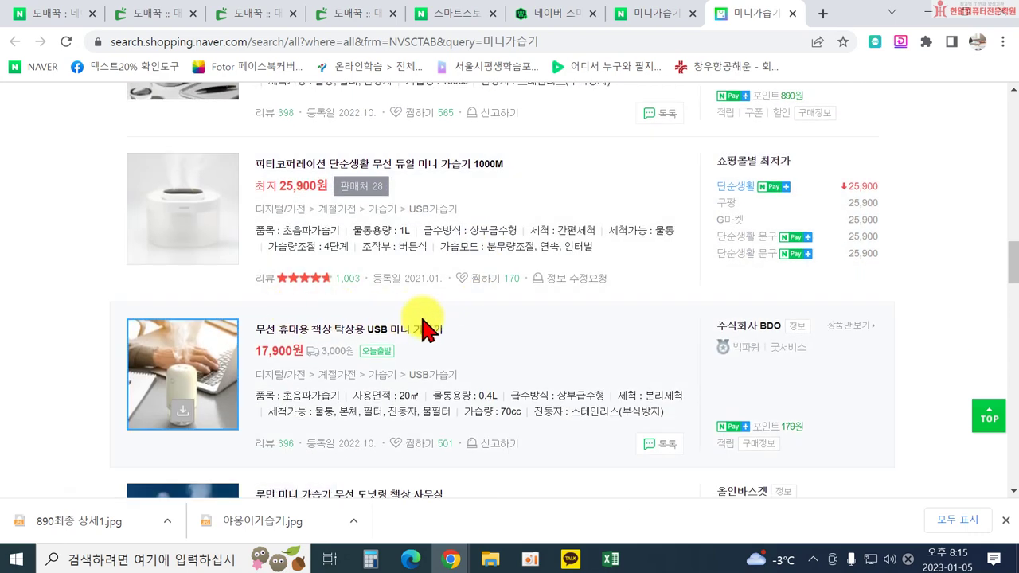
scroll(426, 328, "down", 2)
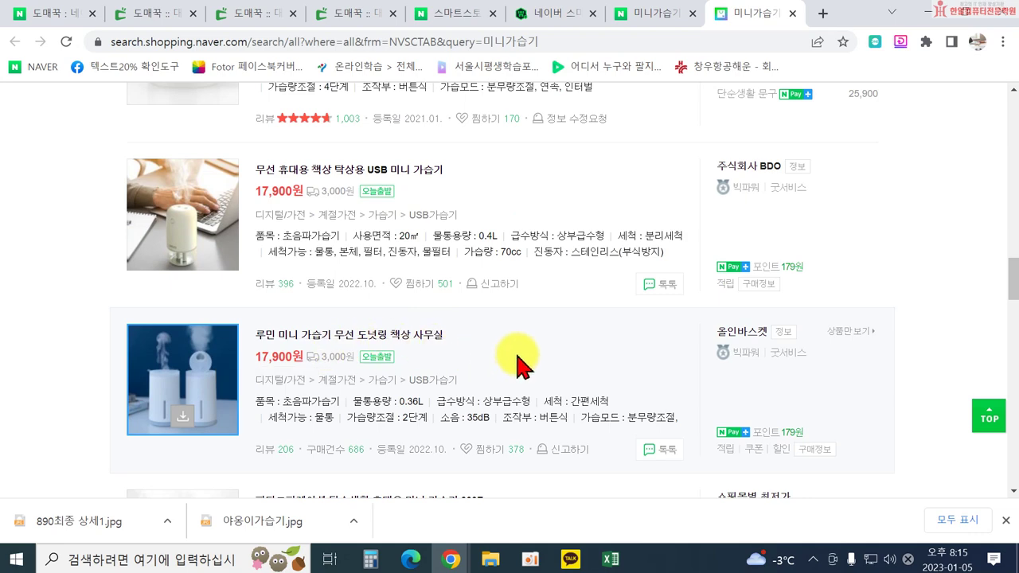
Return to the top, expand the full related-keyword list, and bring the margin sheet forward.
scroll(517, 362, "up", 1)
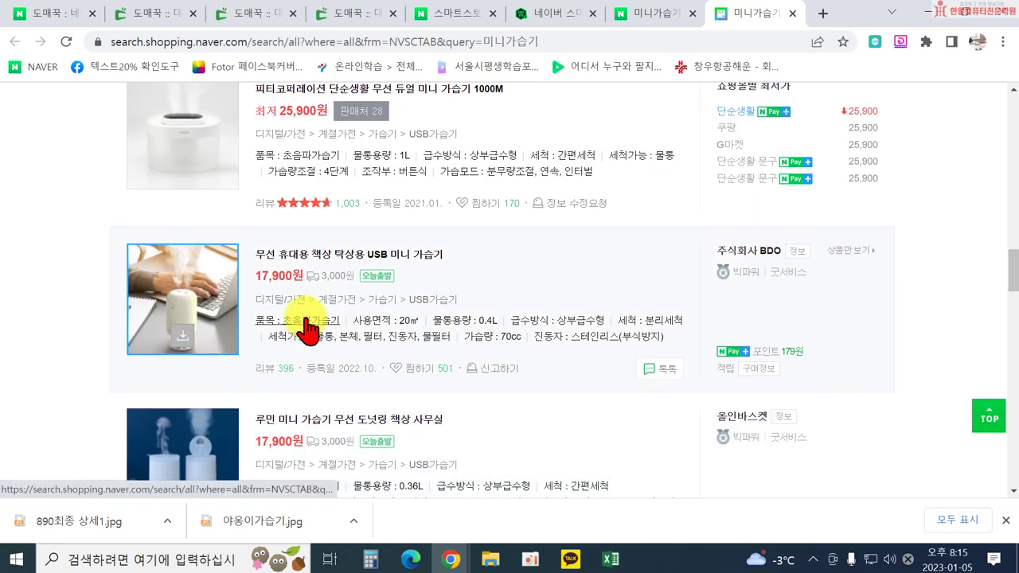
scroll(445, 402, "up", 1)
scroll(414, 403, "up", 4)
scroll(382, 390, "down", 3)
scroll(348, 325, "up", 7)
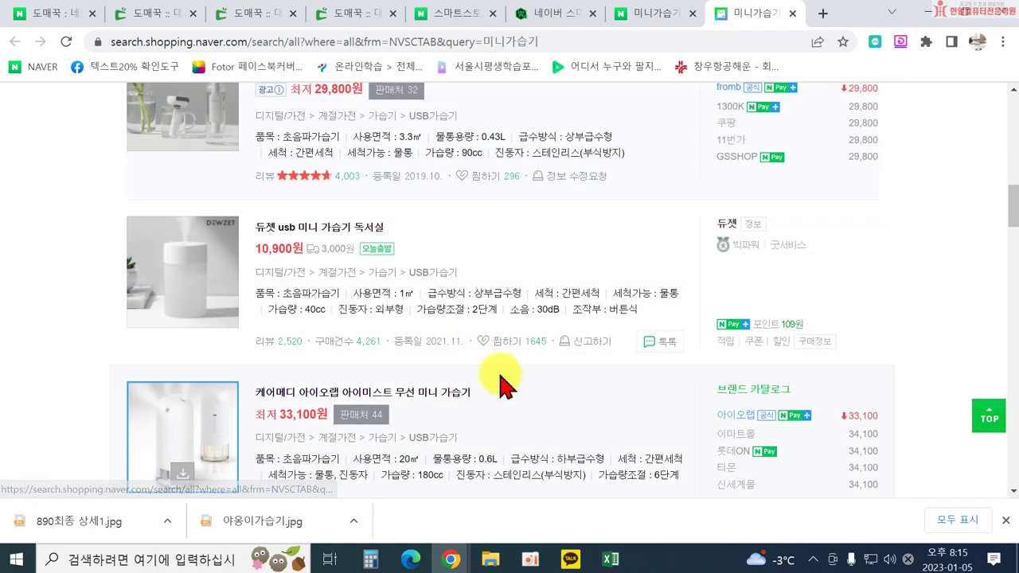
scroll(445, 448, "down", 1)
scroll(445, 448, "down", 5)
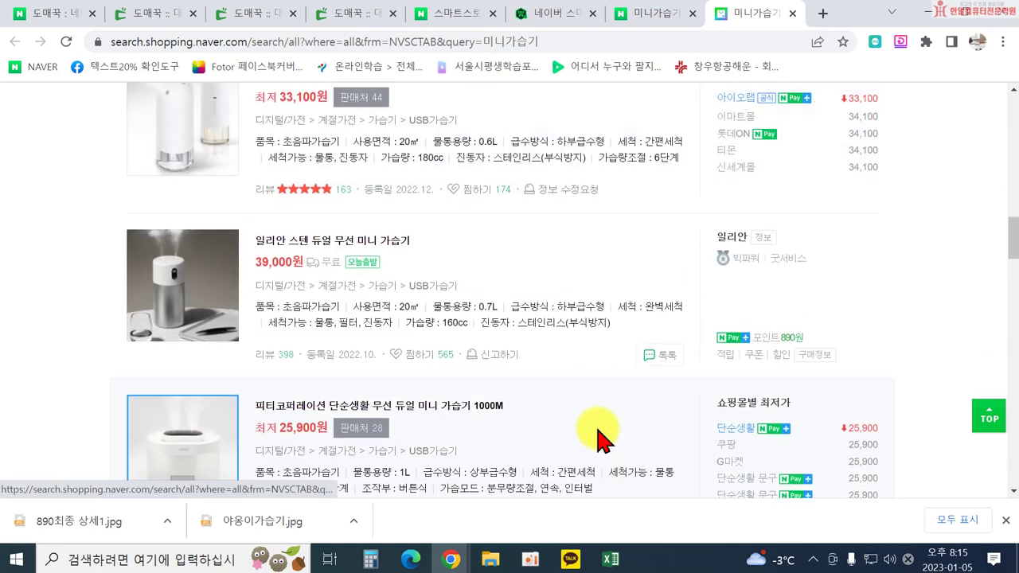
scroll(558, 357, "up", 15)
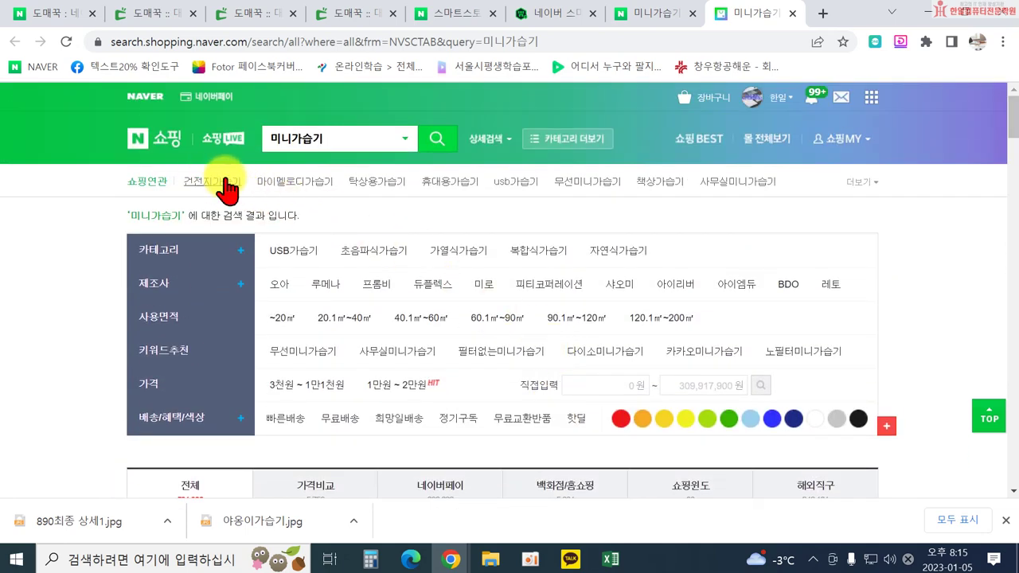
left_click(853, 181)
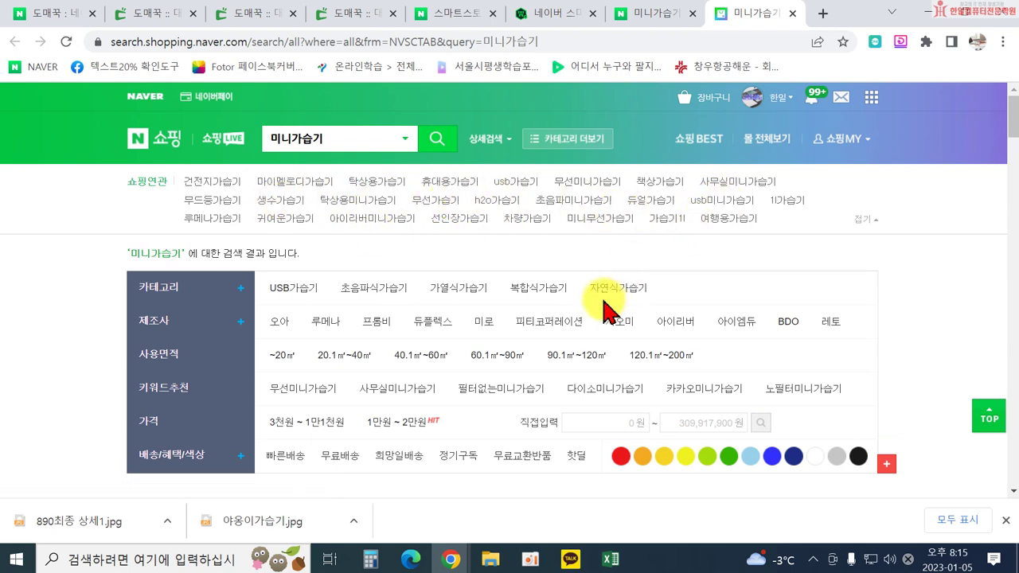
left_click(610, 559)
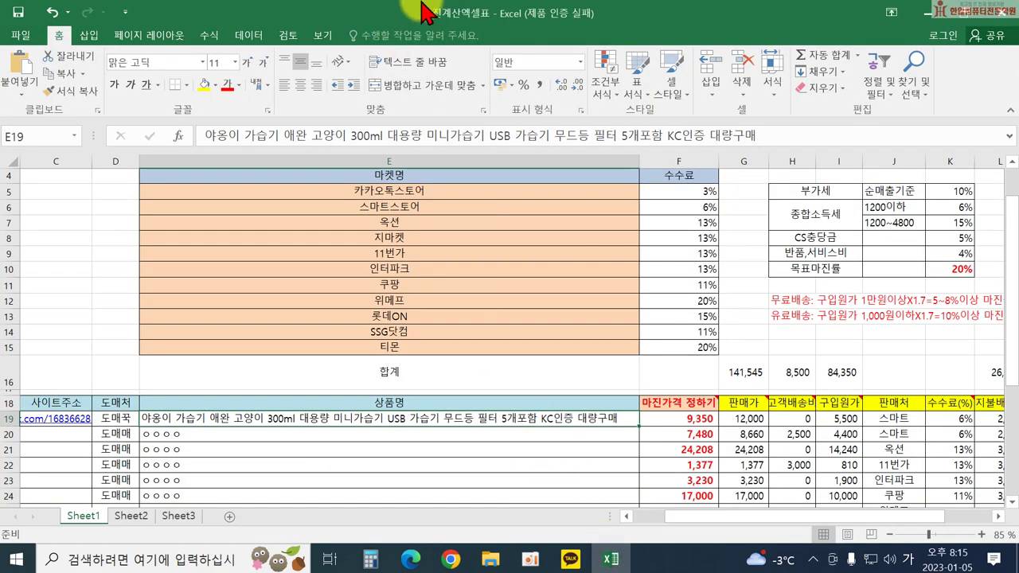
Resize and re-maximize the Excel window, review the margin table rows, then return to the 미니가습기 results.
left_click_drag(430, 11, 316, 340)
scroll(484, 512, "down", 4)
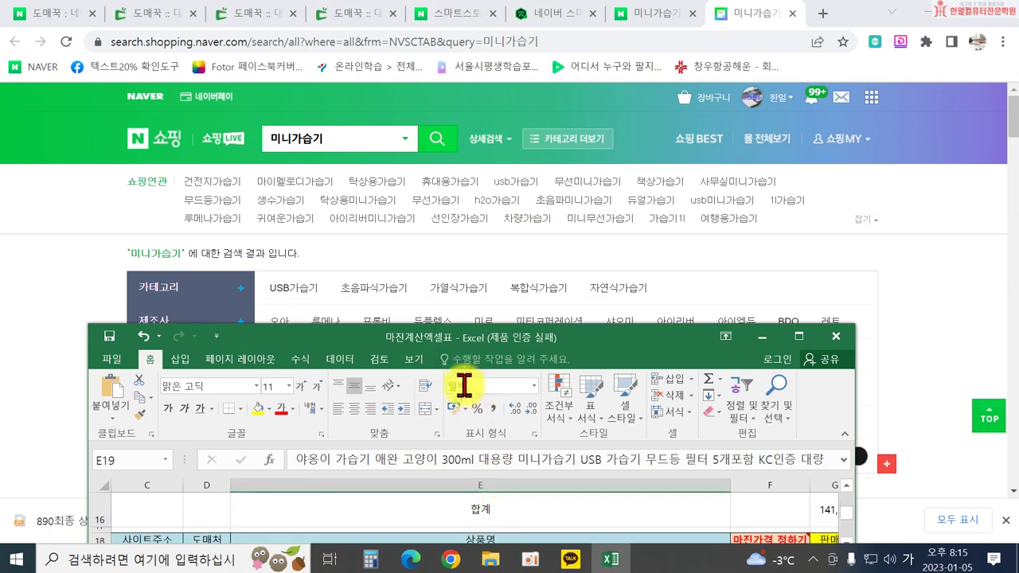
scroll(468, 389, "down", 3)
double_click(455, 342)
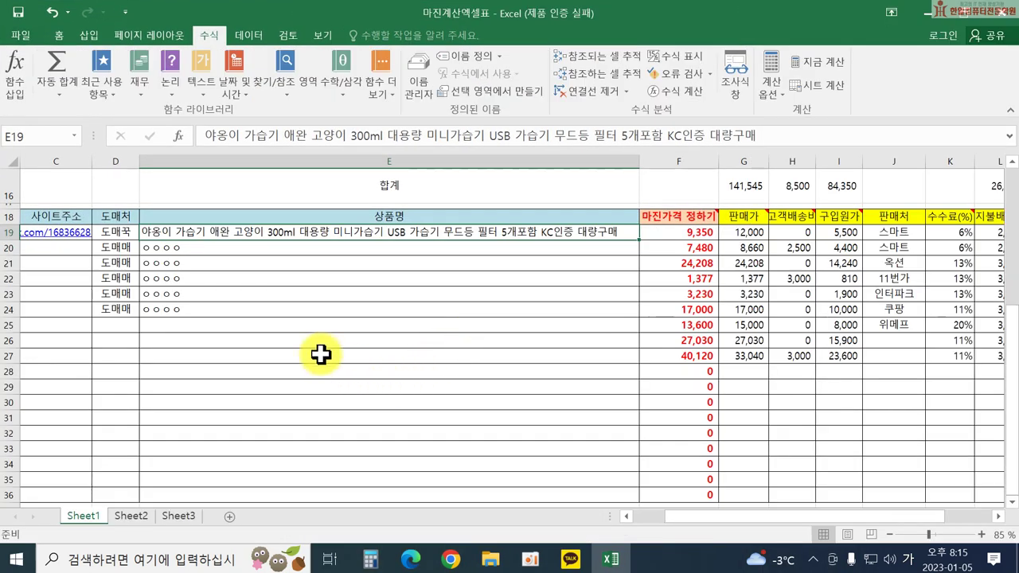
scroll(242, 278, "up", 1)
scroll(242, 279, "up", 1)
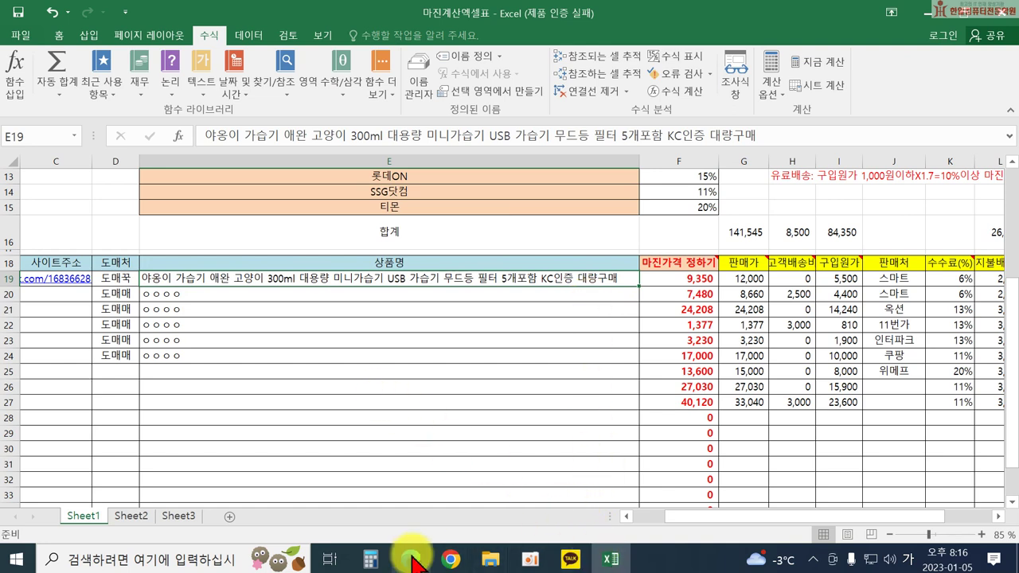
mouse_move(452, 557)
left_click(477, 494)
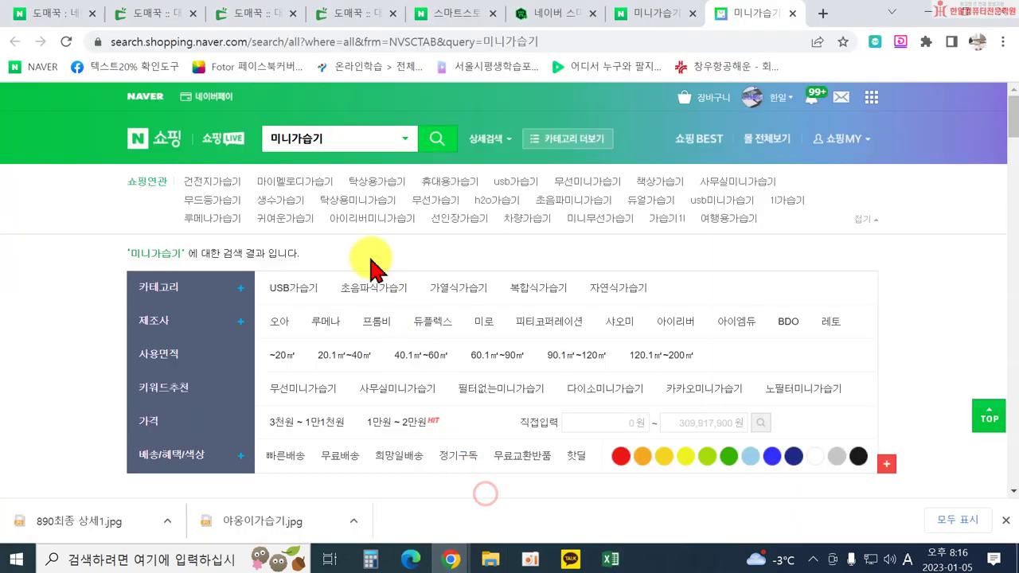
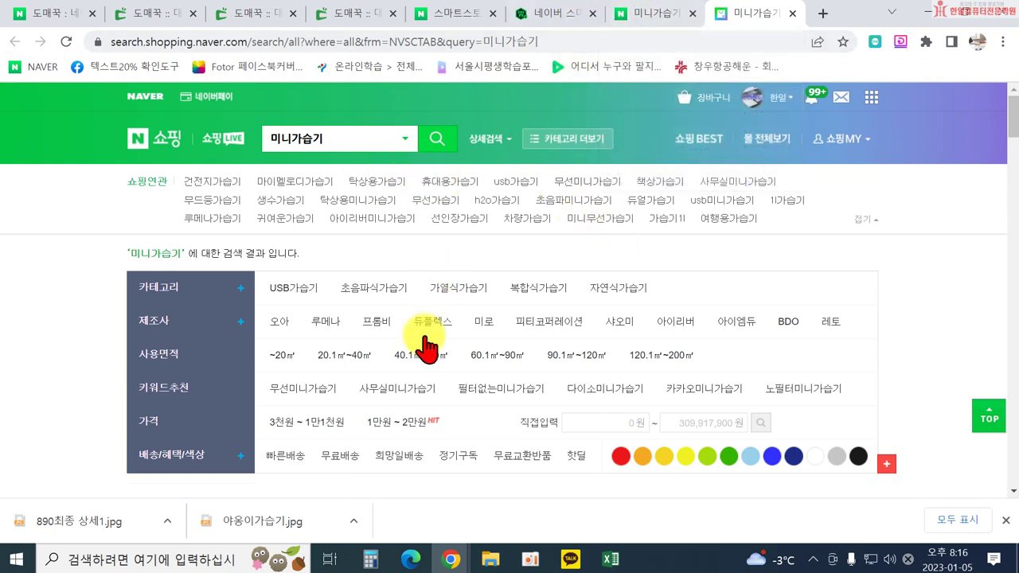
Bring the margin workbook forward and restore it over the shopping search page.
left_click(610, 560)
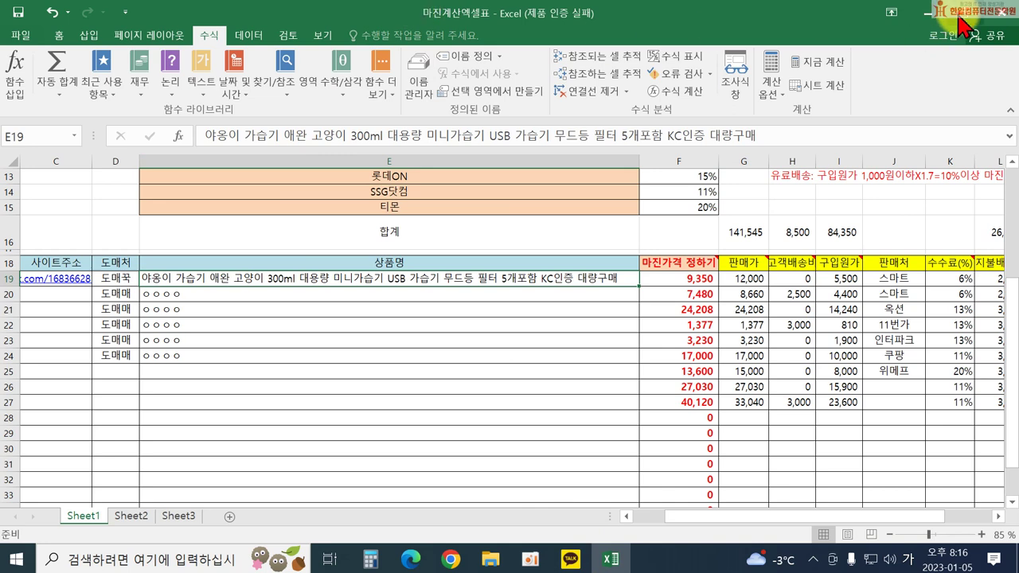
double_click(416, 13)
scroll(439, 412, "down", 2)
scroll(464, 480, "down", 4)
scroll(463, 499, "up", 2)
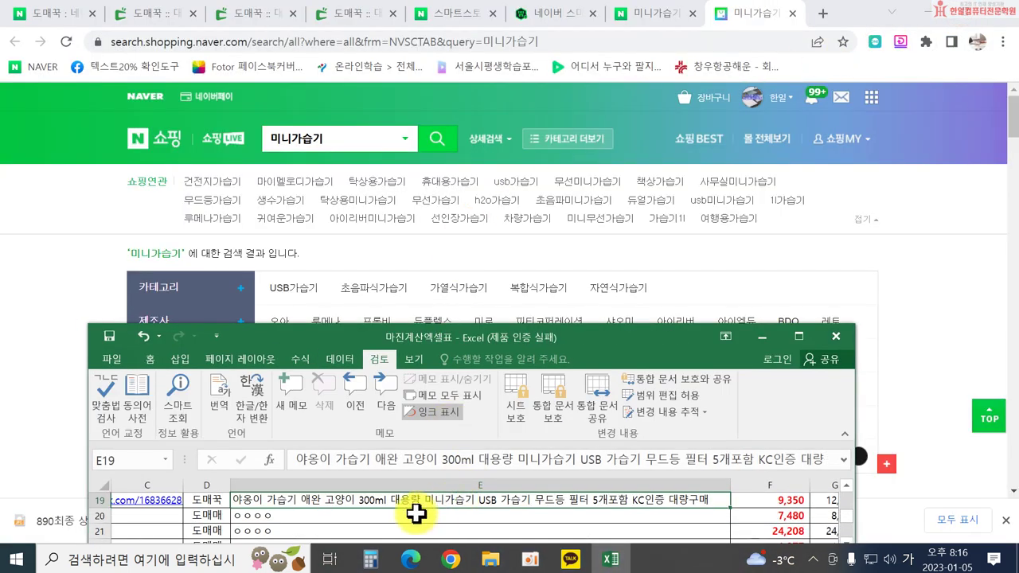
Delete the leading words '야옹이 가습기 애완 고양이' from E19's product name.
double_click(274, 500)
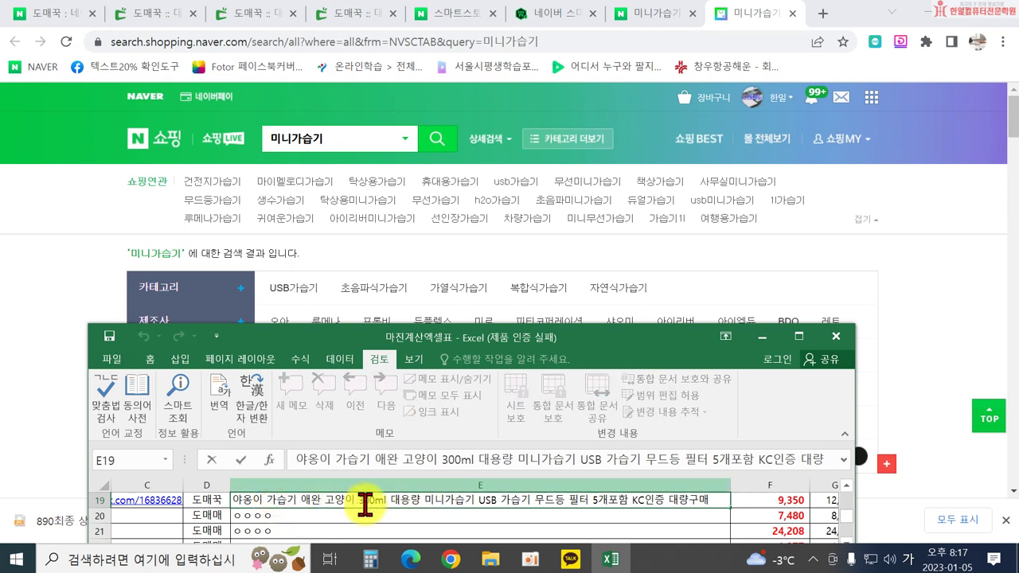
left_click_drag(356, 503, 84, 493)
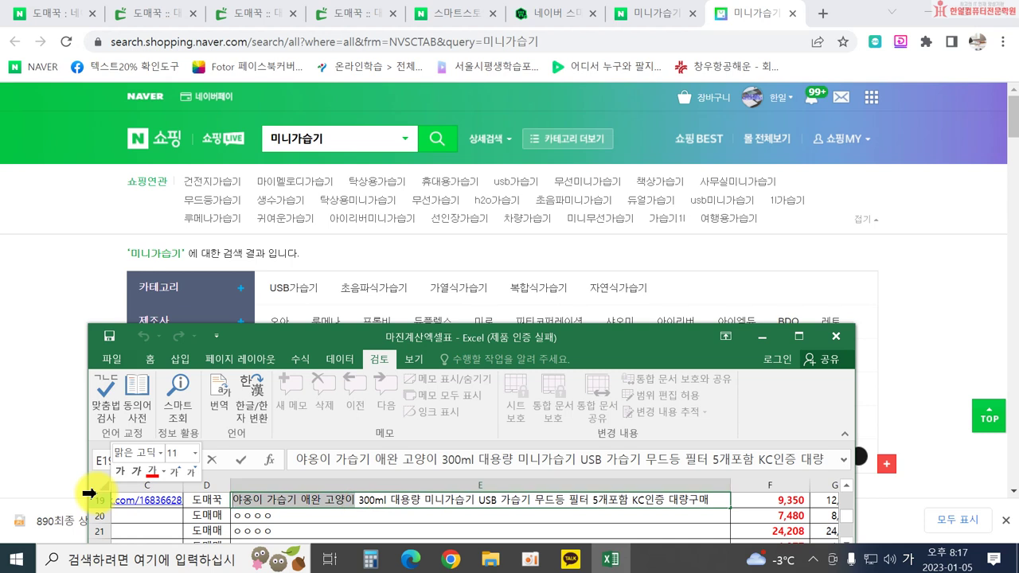
key("Delete")
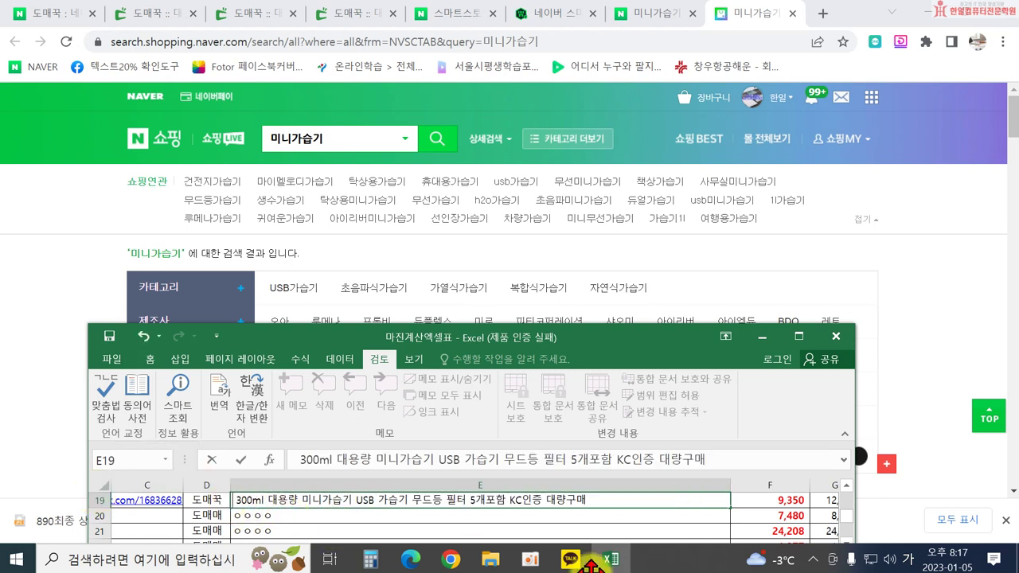
Start E19's name with '사무실 대용량 미니가습기 귀여운 탁상용' and remove the duplicate words.
type("사무시")
type(" 대용량")
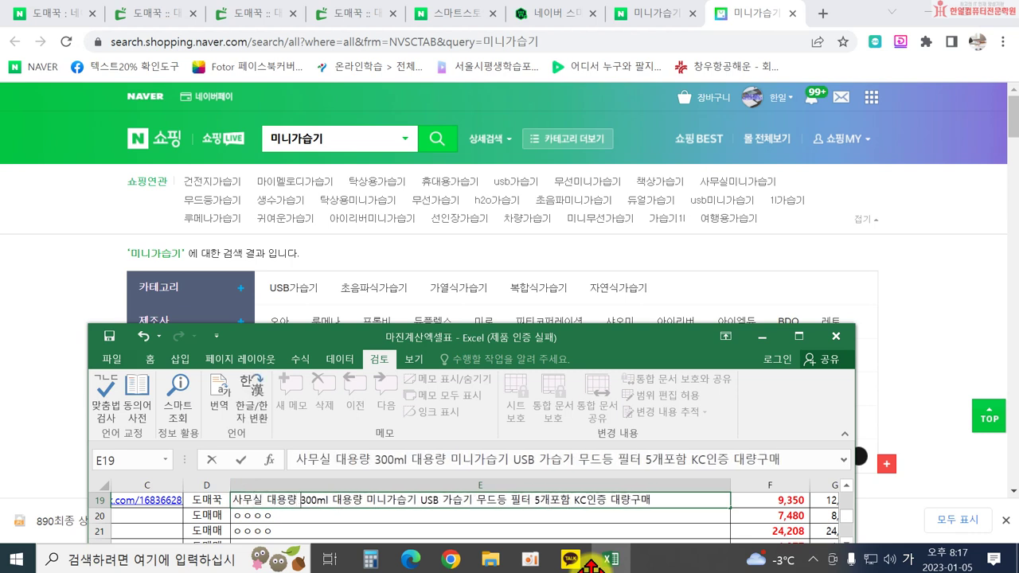
key("Delete")
key("Delete")
key("Delete")
key("Delete")
key("Delete")
key("Delete")
key("Delete")
key("Delete")
key("Delete")
key("Delete")
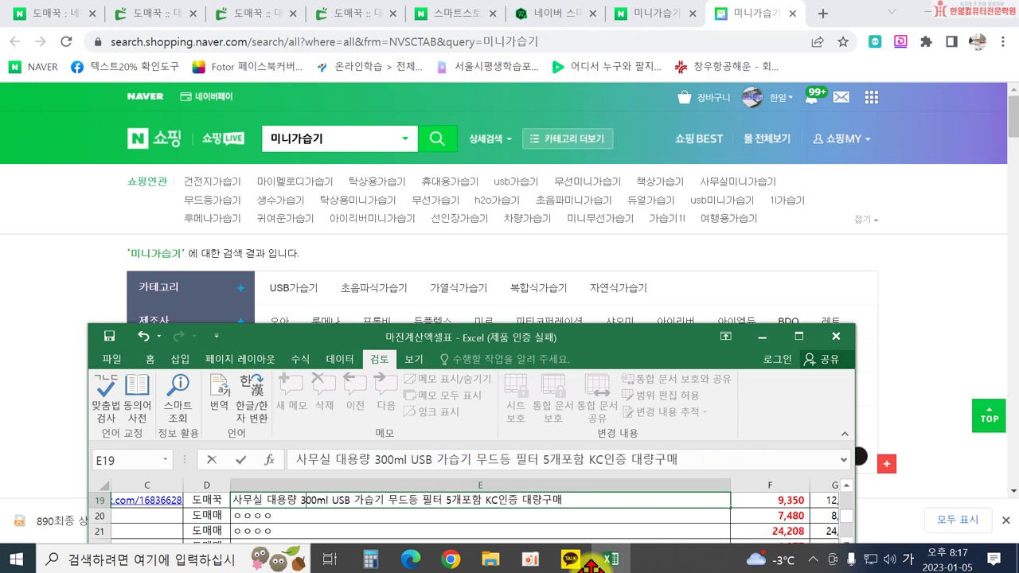
type("미니가습기 ")
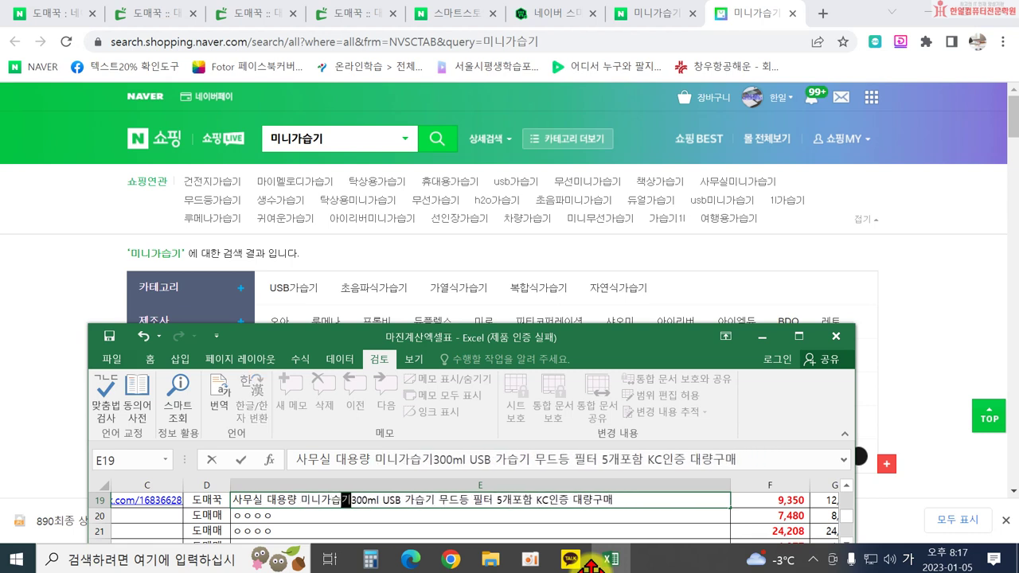
type("귀여운 ")
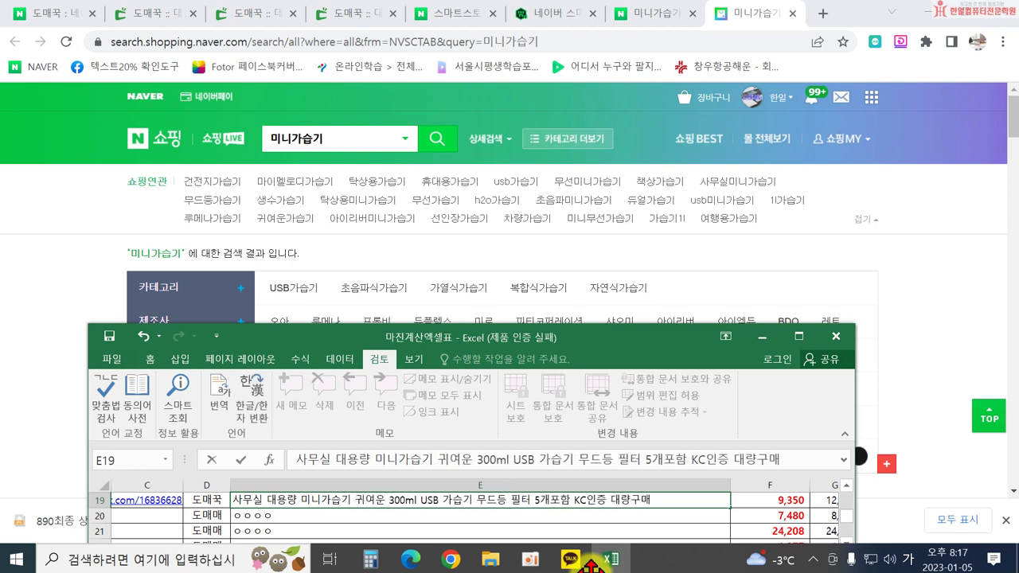
type("탁상용")
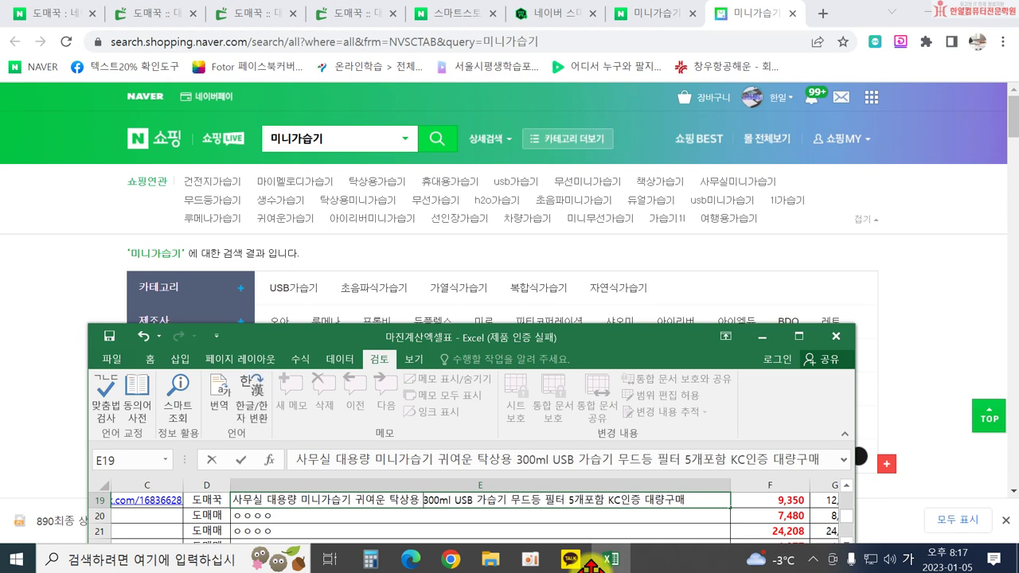
Move 'USB 가습기' so it sits right before 300ml.
left_click_drag(452, 503, 486, 503)
key("ctrl+c")
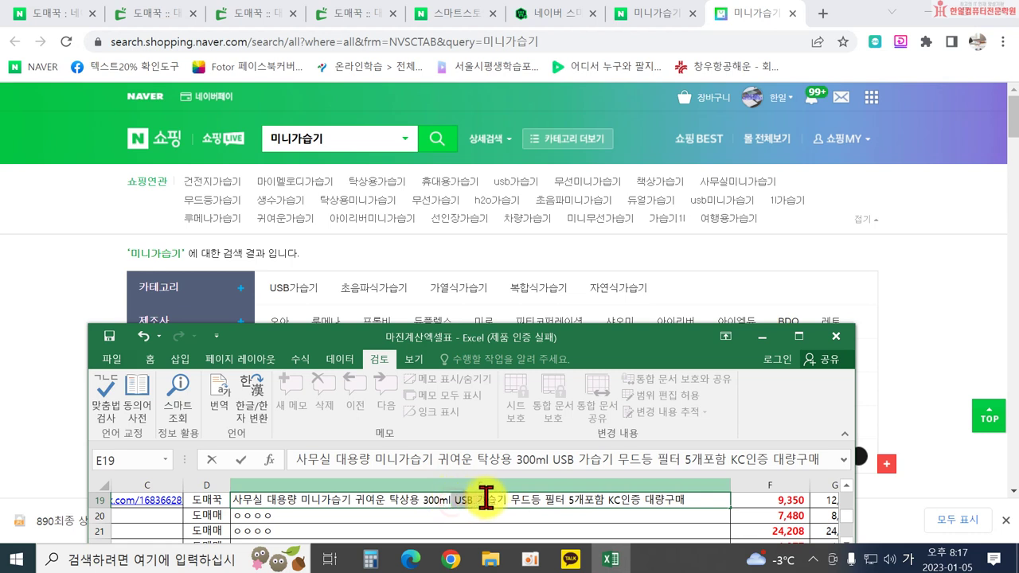
key("Delete")
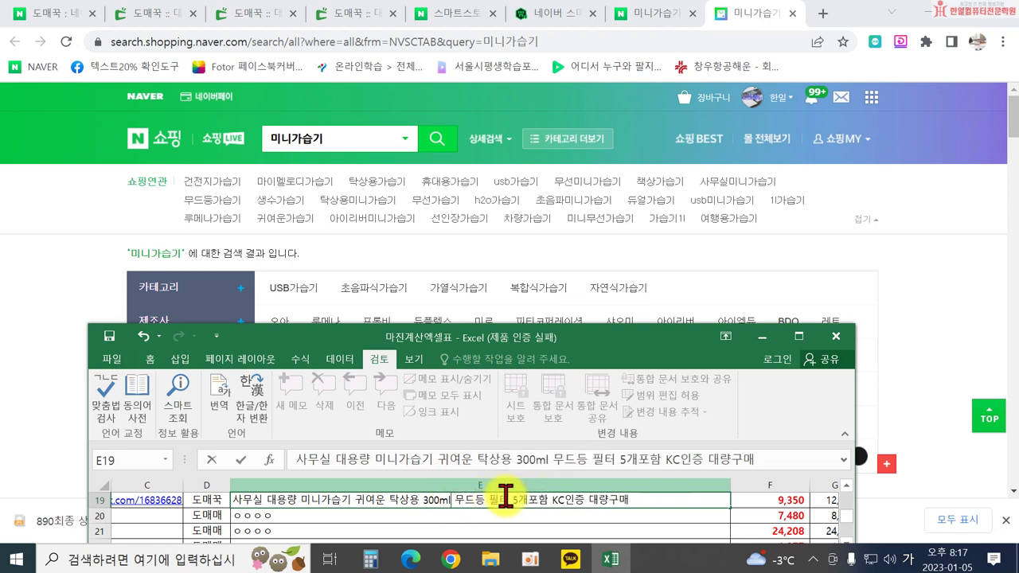
left_click(419, 498)
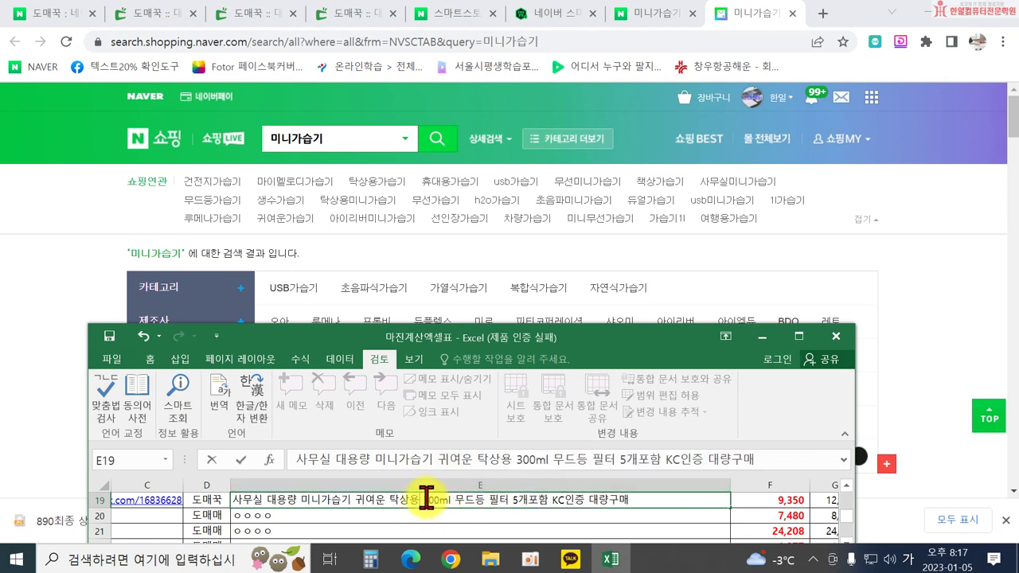
key("ctrl+v")
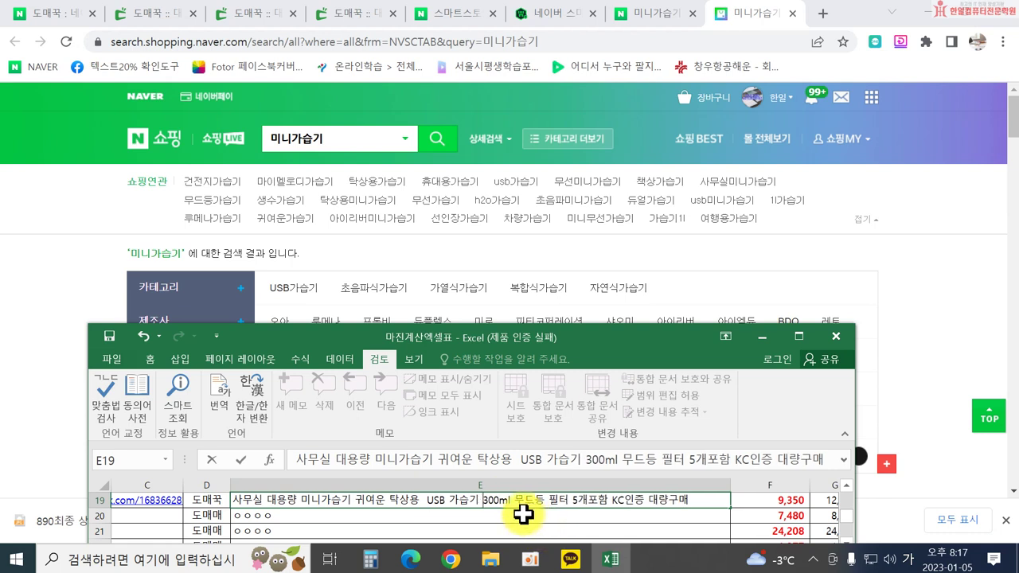
Insert 야옹이 in front of 'USB 가습기' in E19's name.
scroll(523, 514, "down", 1)
scroll(523, 515, "up", 2)
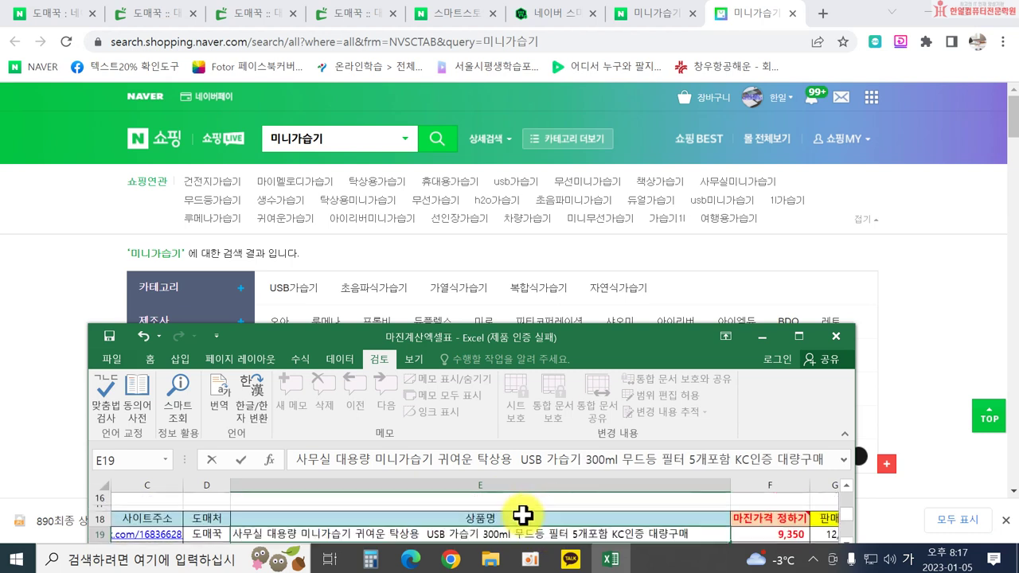
scroll(523, 509, "down", 1)
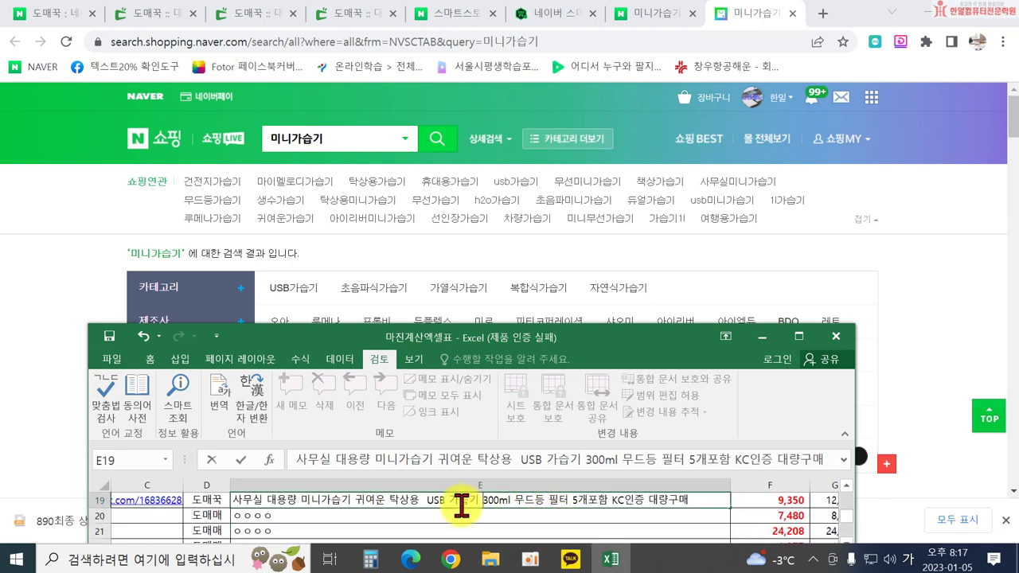
type("ㅇㅑㅇㅗㅇㅣ")
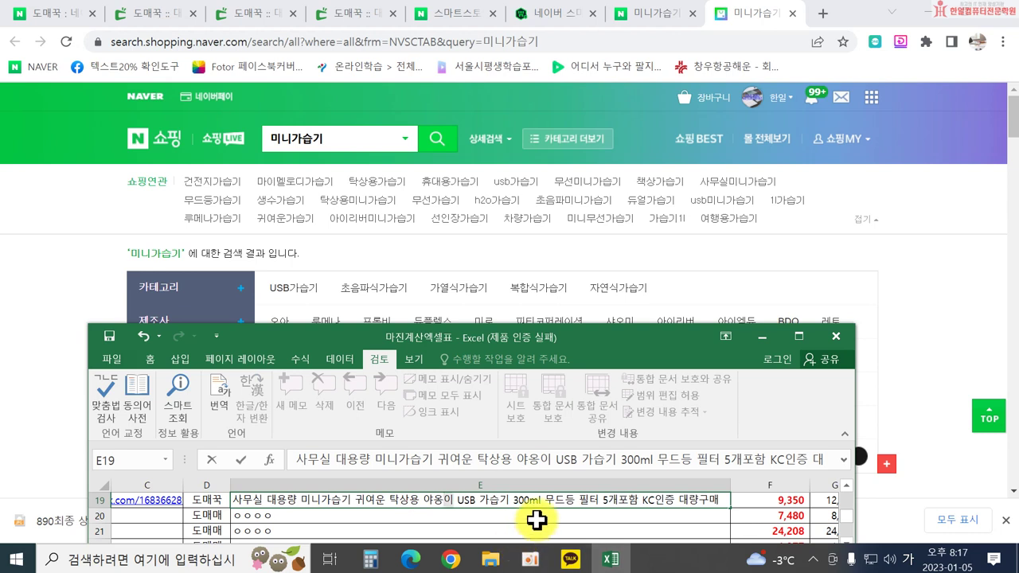
left_click(516, 498)
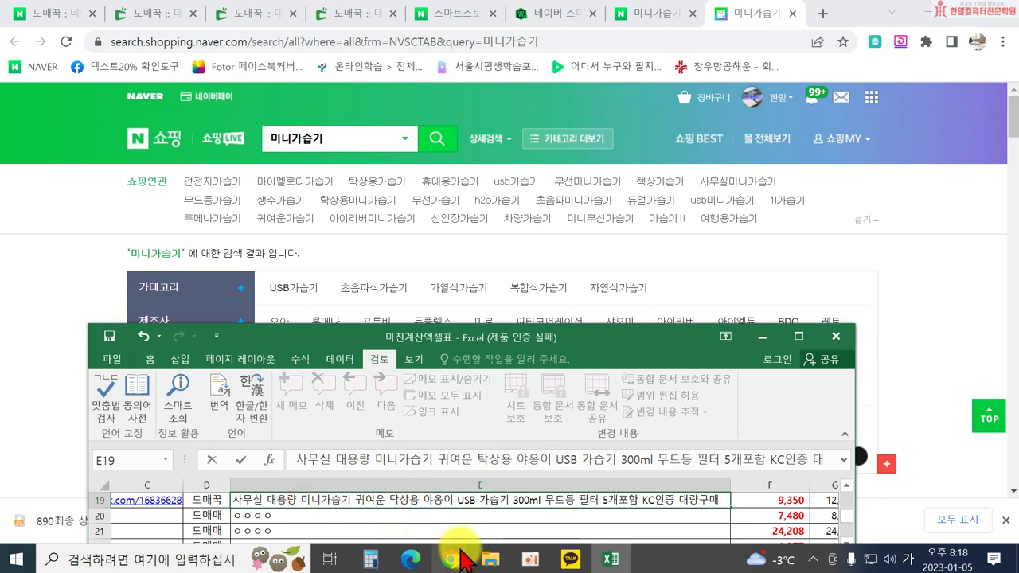
Change 'USB 가습기' to 'USB 초음파가습기' in E19 and select the word 대용량.
left_click(479, 500)
type("초음파")
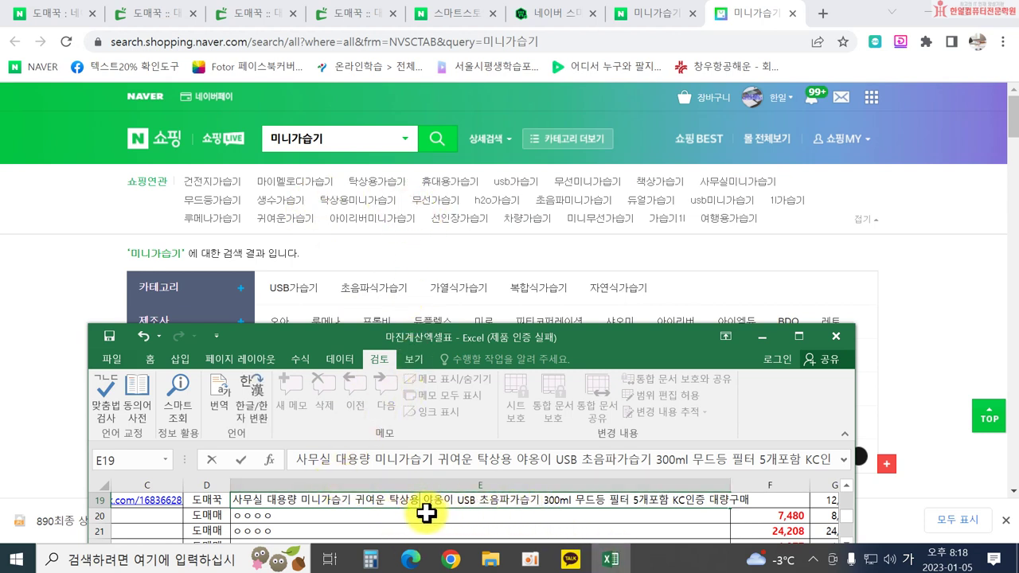
left_click(296, 500)
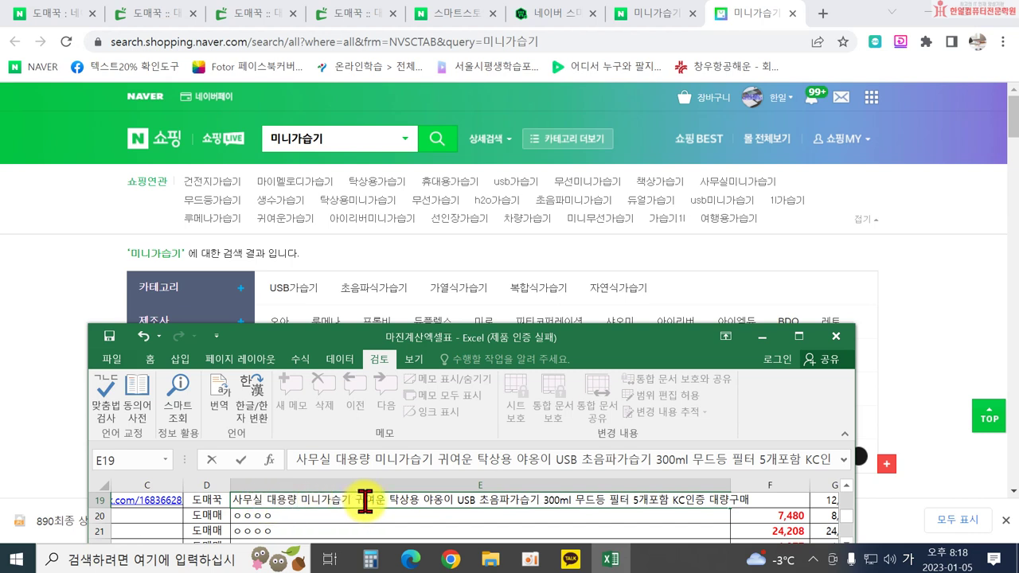
double_click(298, 500)
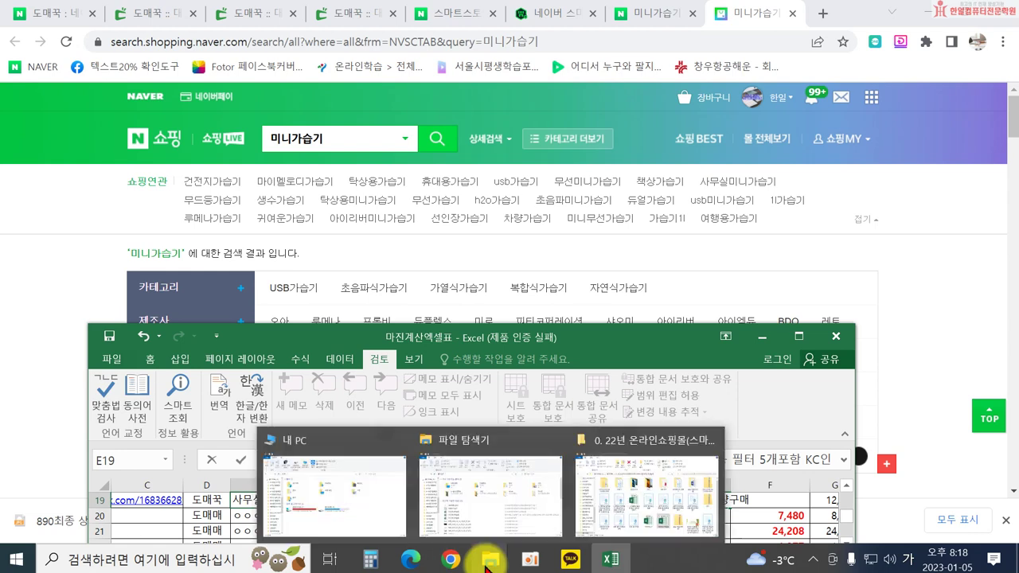
Retype 대용량 so it joins 미니가습기 as 대용량미니가습기.
key("Delete")
key("Delete")
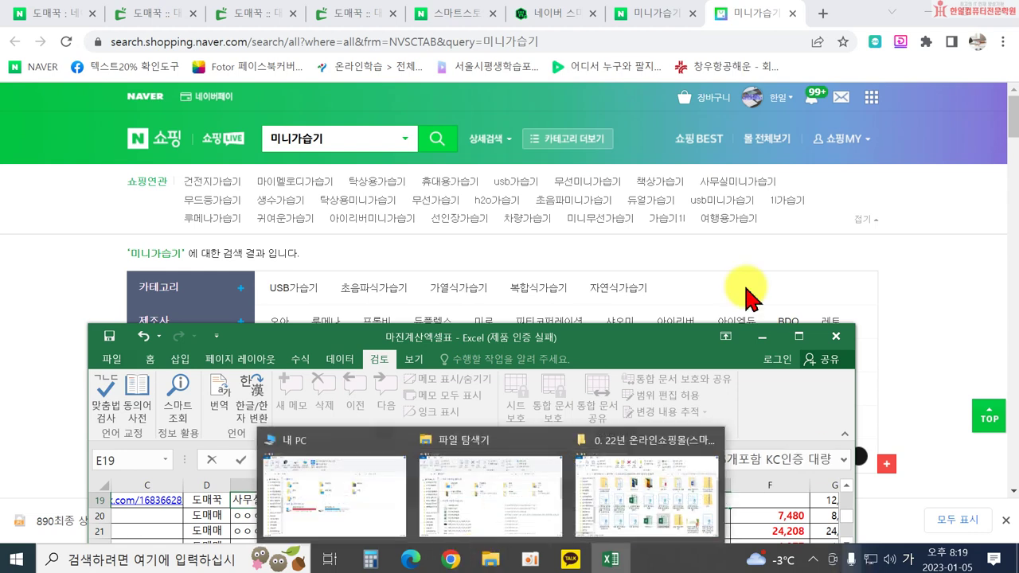
type("다용량")
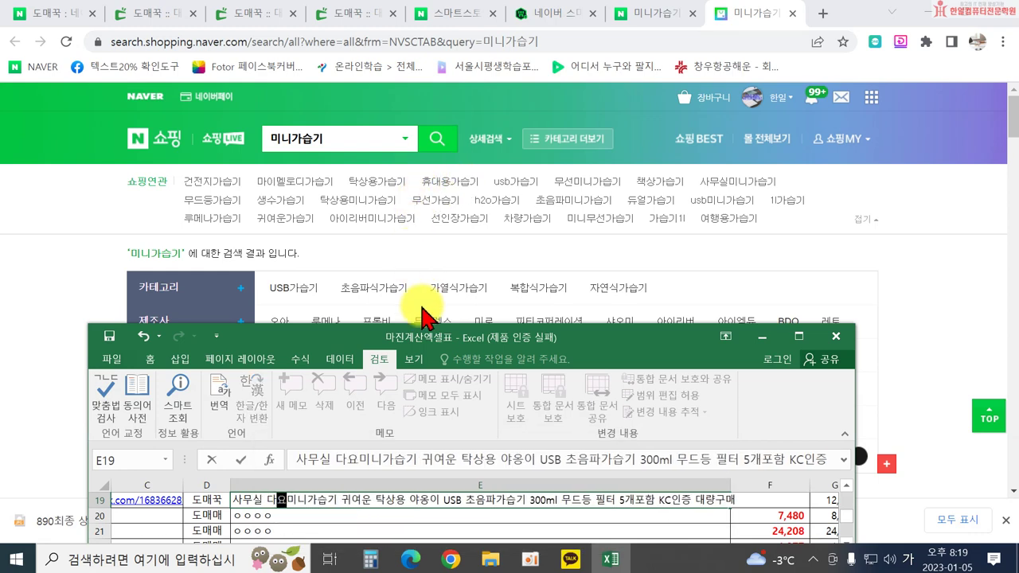
key("BackSpace")
key("BackSpace")
key("BackSpace")
key("BackSpace")
key("BackSpace")
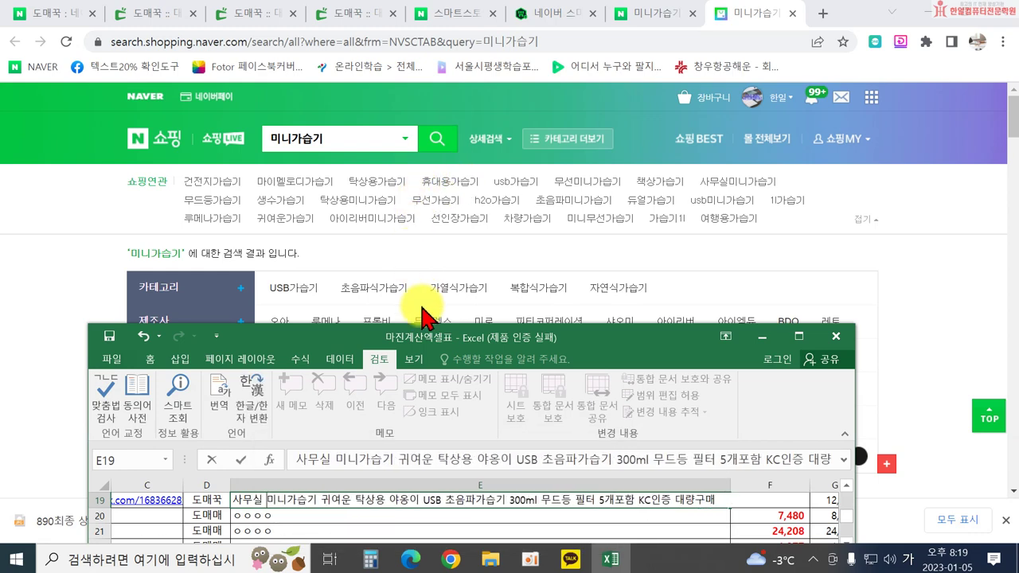
type("대")
type("용ㄹ")
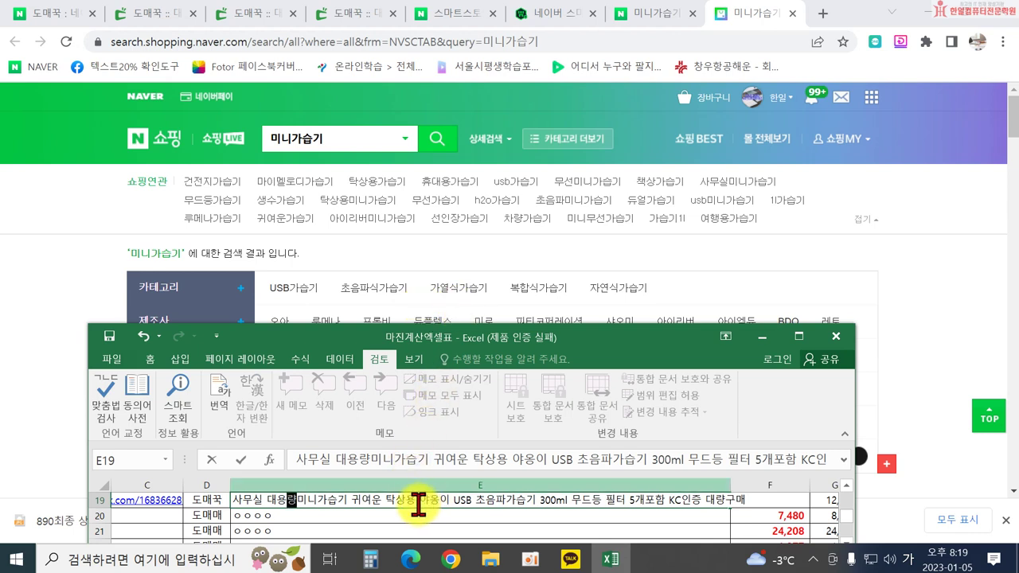
Move 야옹이 before 탁상용, join USB초음파가습기, and trim 대량구매 from the end.
left_click_drag(421, 501, 455, 505)
key("ctrl+c")
key("Delete")
left_click(385, 501)
key("ctrl+v")
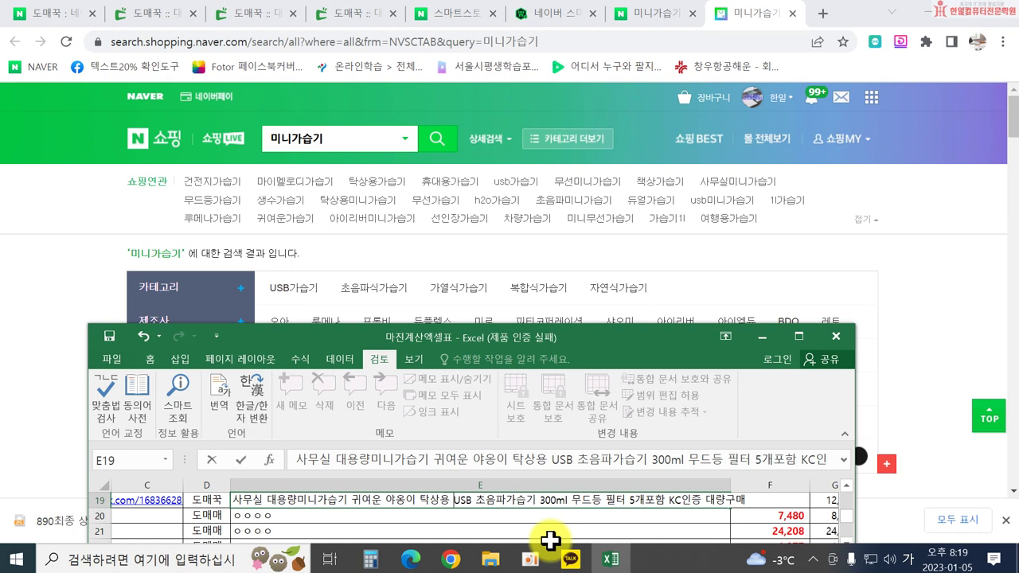
key("BackSpace")
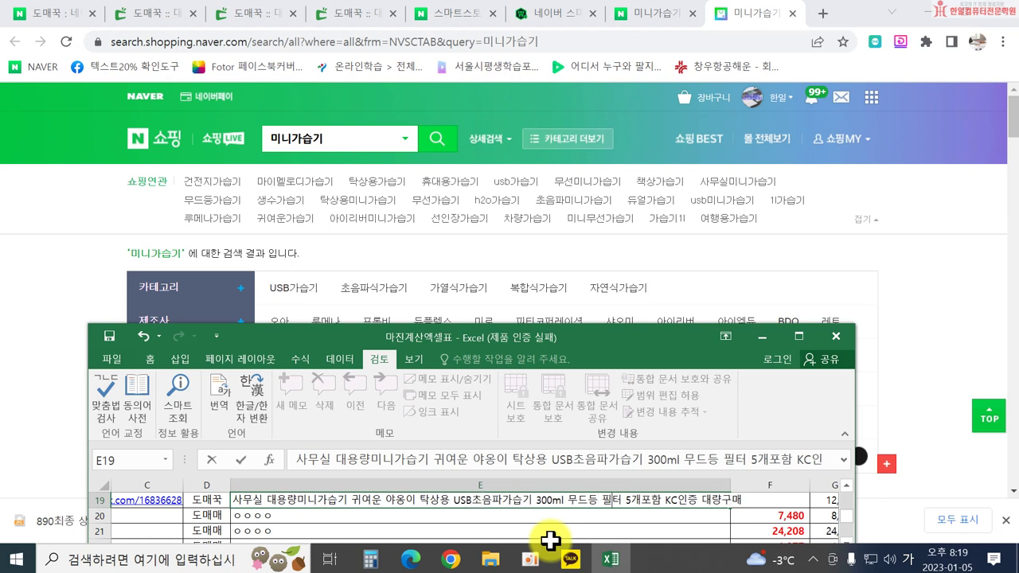
key("End")
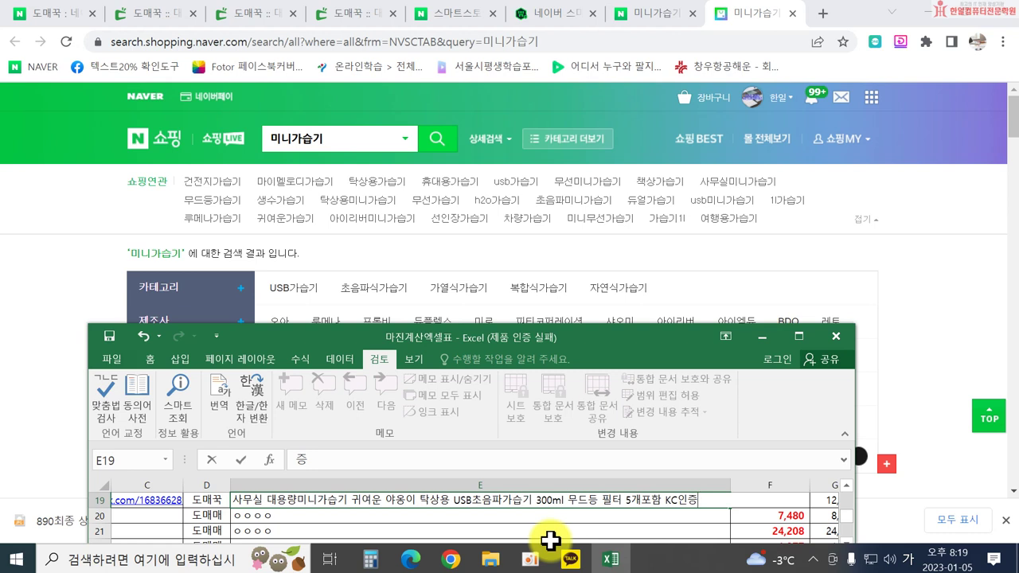
key("Left")
key("Left")
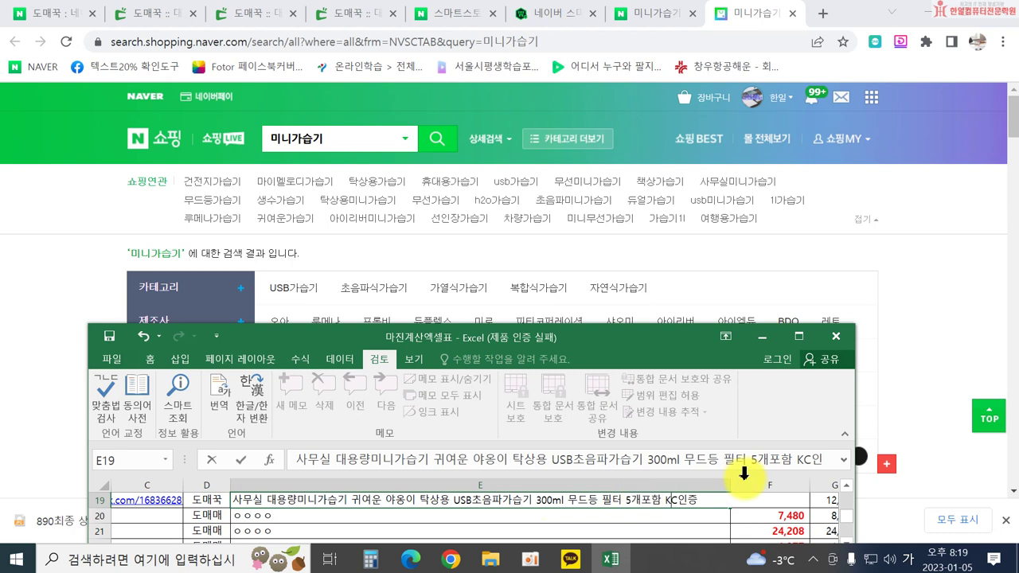
Confirm the edited E19 title and select its full text for copying.
key("Return")
left_click(699, 500)
double_click(698, 500)
left_click_drag(698, 500, 250, 486)
key("ctrl+c")
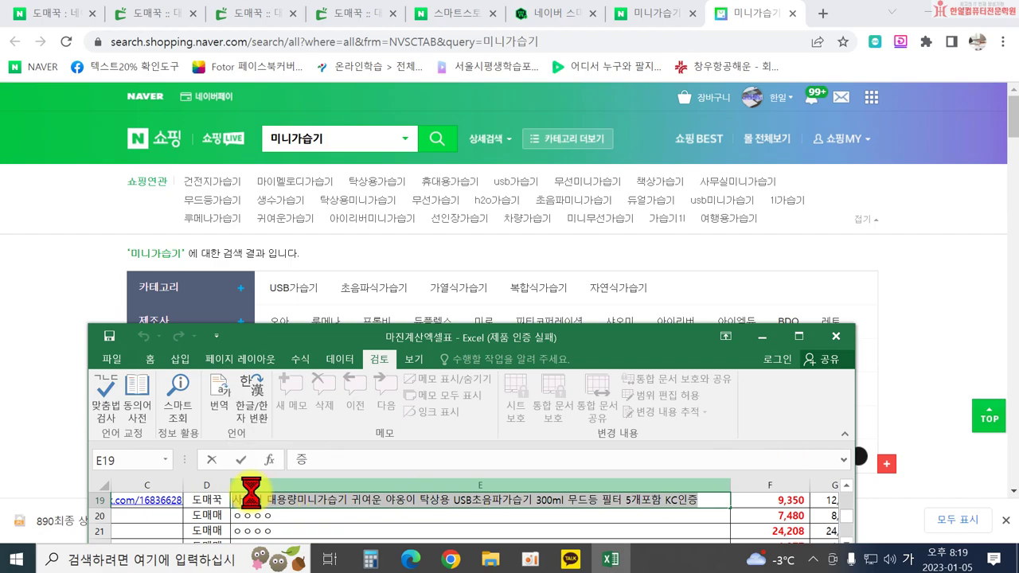
Scroll through the 미니가습기 shopping results, then return to the Smart Store registration form.
left_click(32, 387)
scroll(239, 387, "down", 5)
scroll(275, 388, "down", 10)
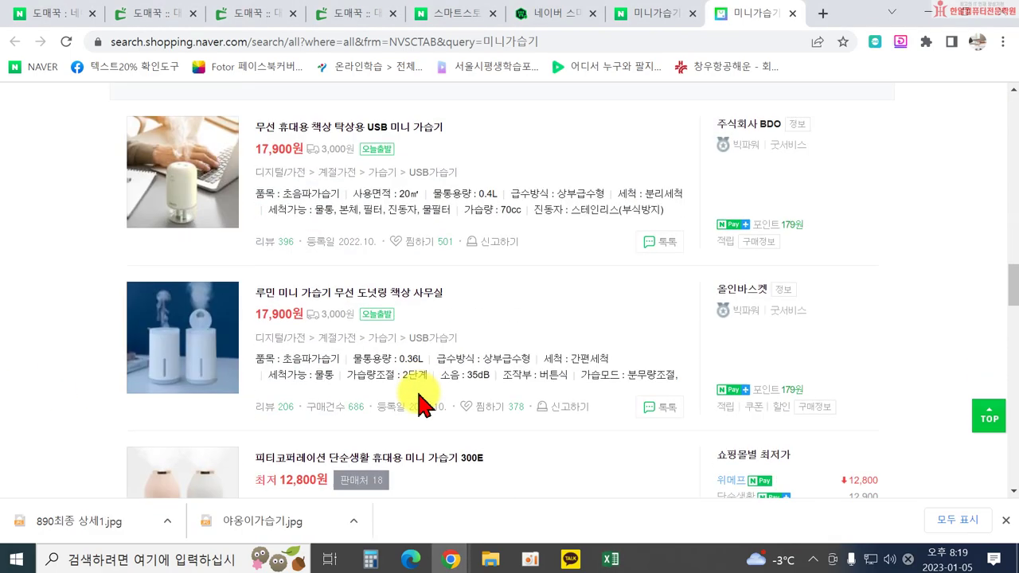
scroll(422, 398, "down", 10)
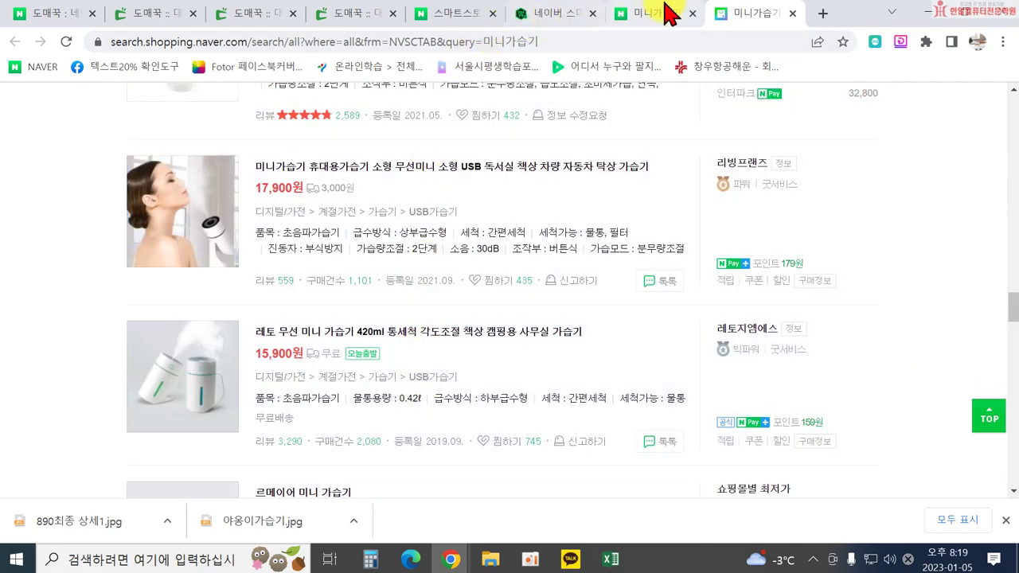
left_click(553, 13)
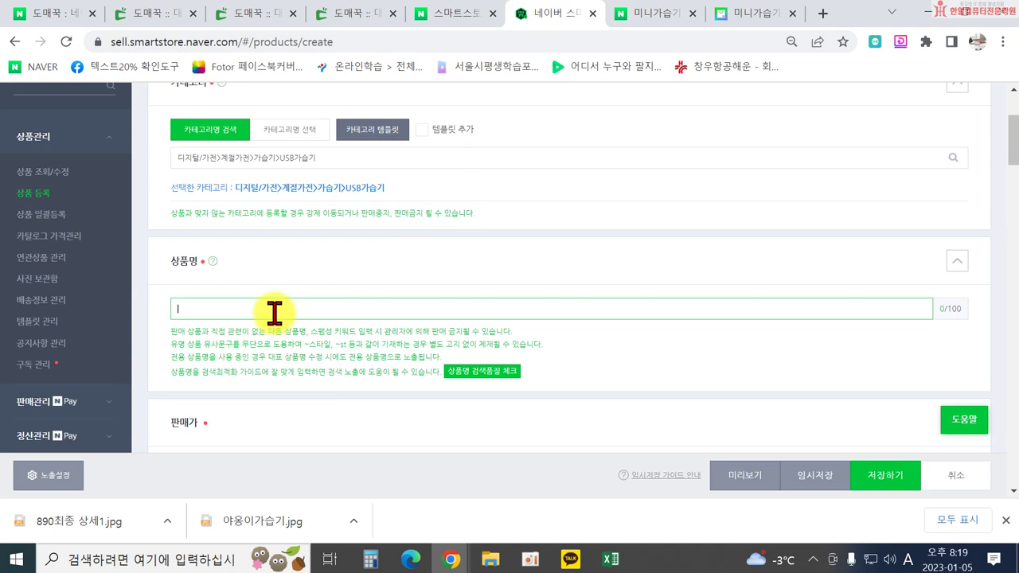
Paste the title into 상품명 and drop 야옹 until the search-quality check passes.
key("ctrl+v")
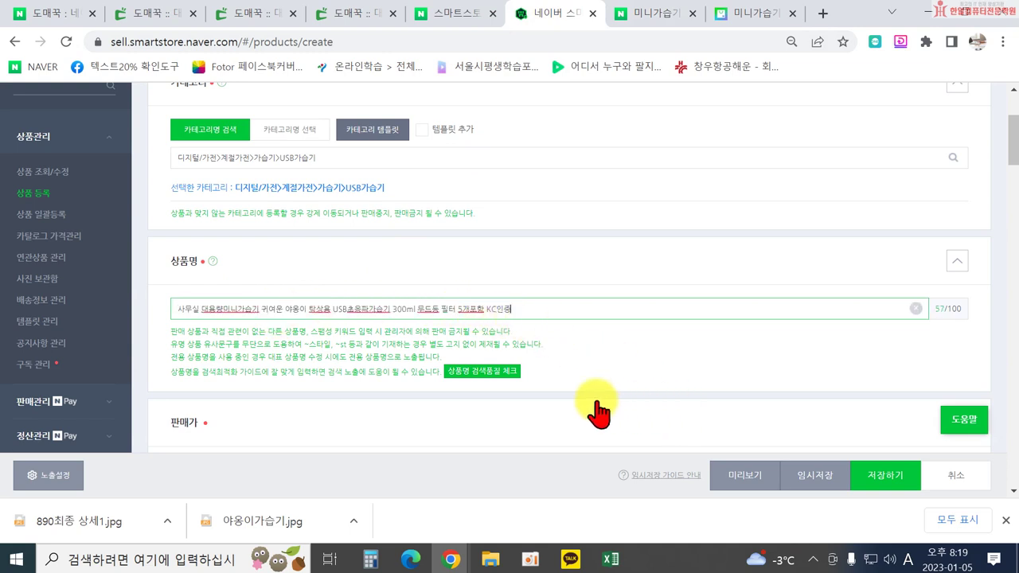
left_click(495, 373)
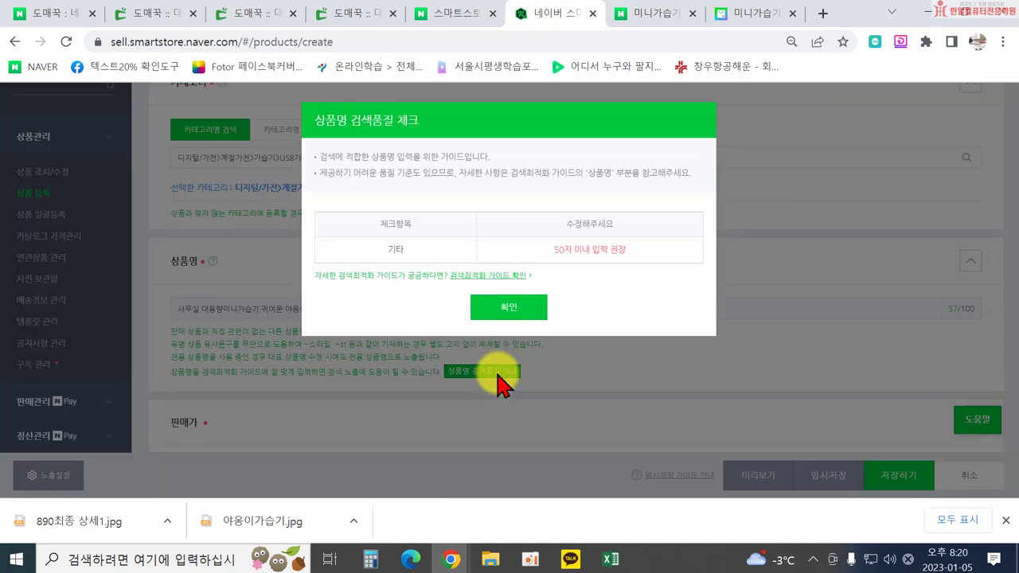
left_click(513, 309)
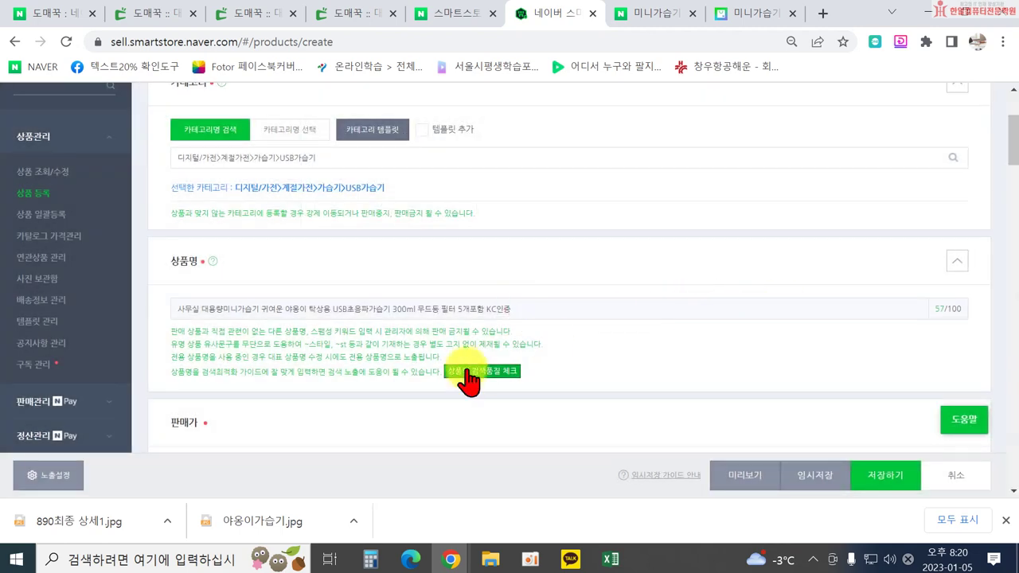
left_click(351, 309)
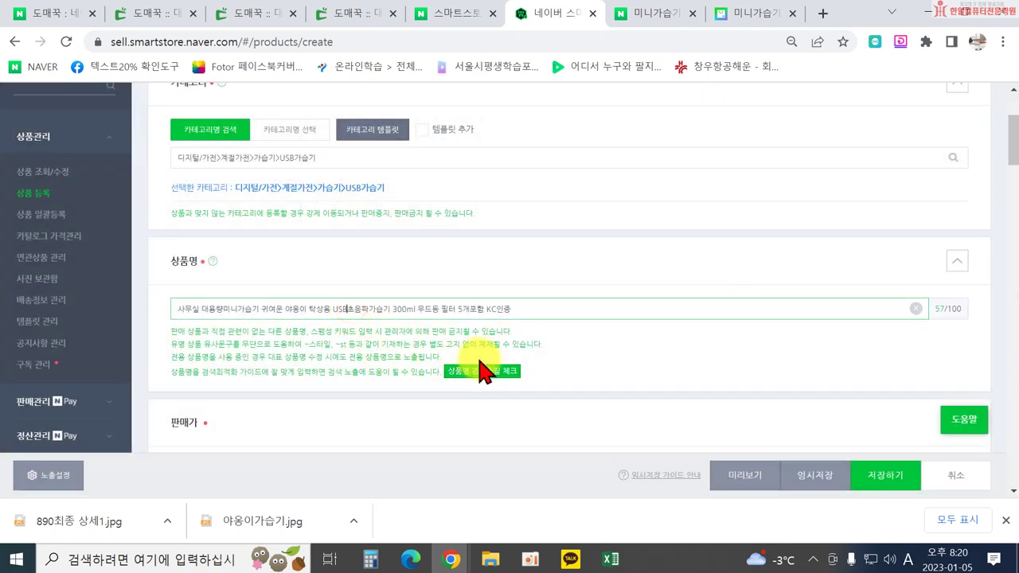
key("Delete")
key("Delete")
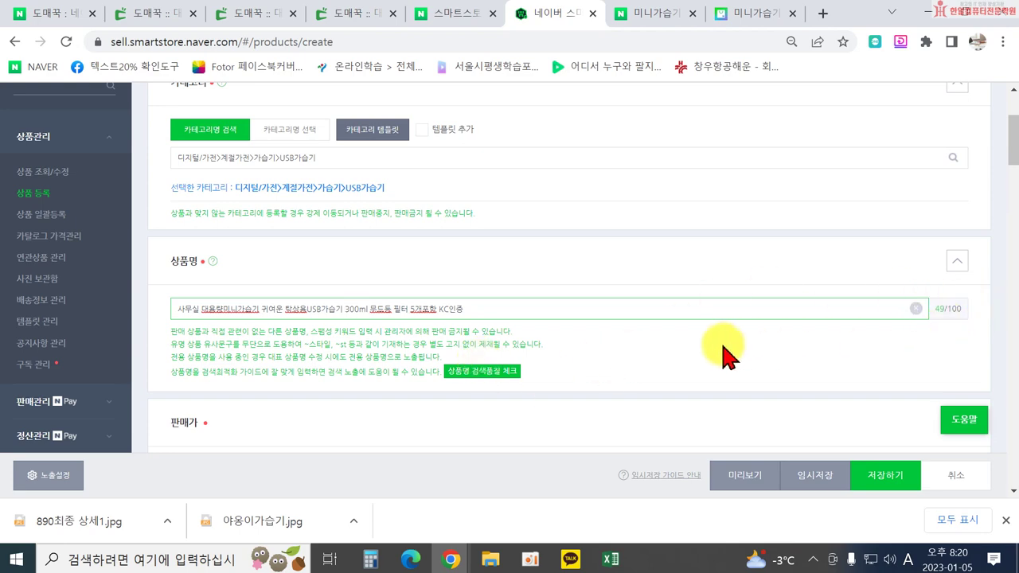
left_click(497, 373)
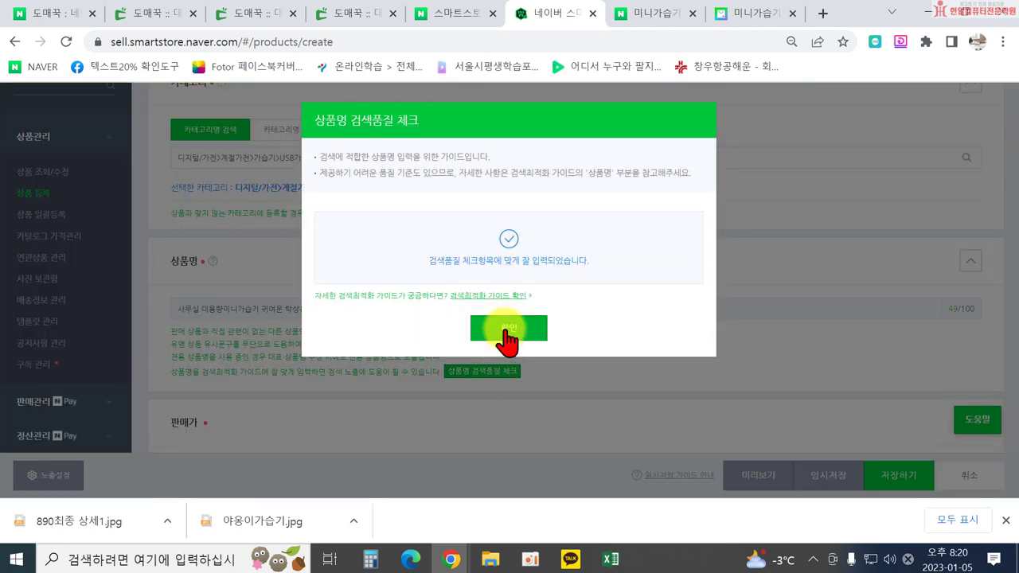
left_click(505, 325)
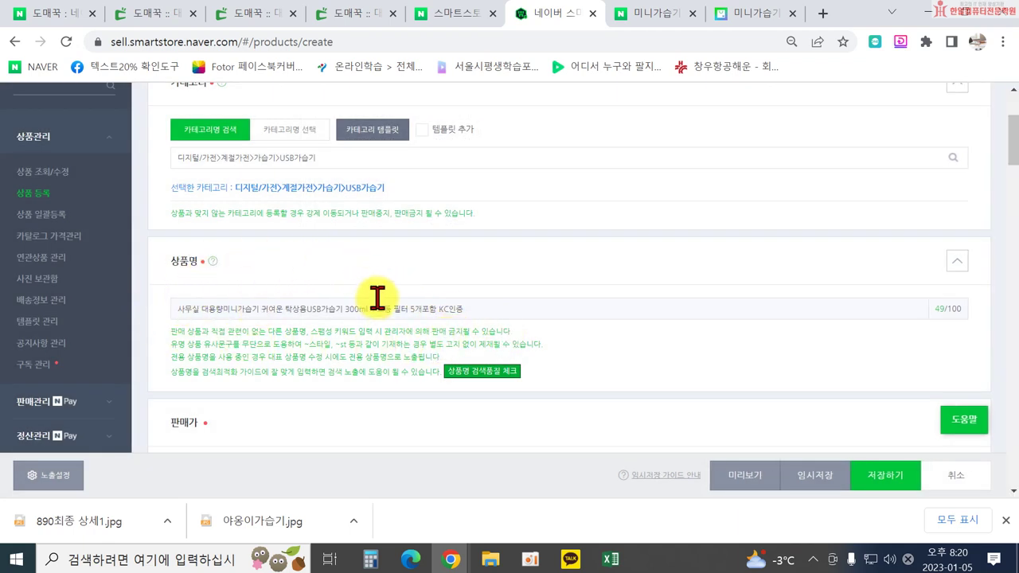
Remove the space after 사무실, recheck the name's quality, and move on to the sale price.
left_click(198, 308)
key("BackSpace")
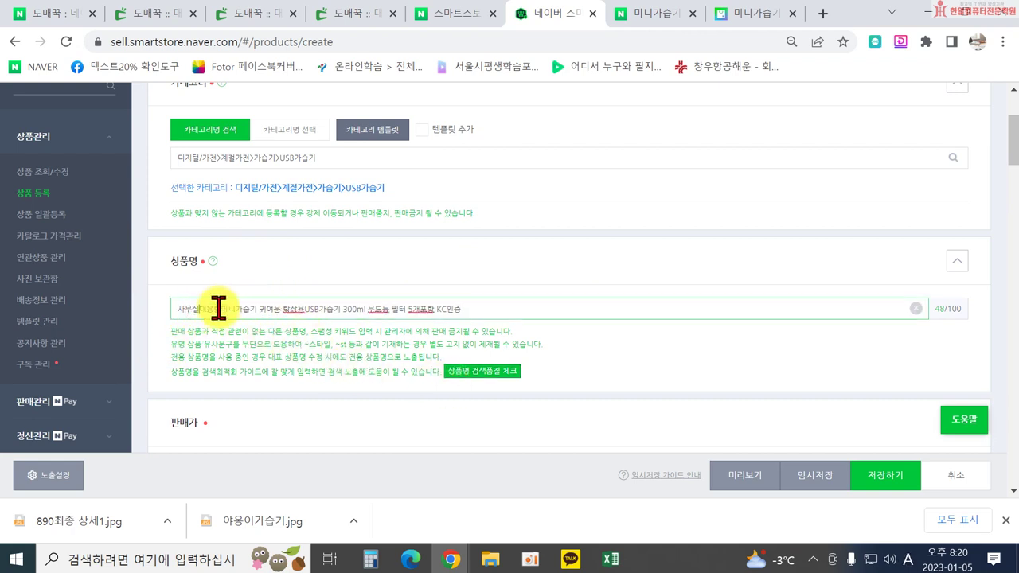
left_click(485, 372)
left_click(519, 327)
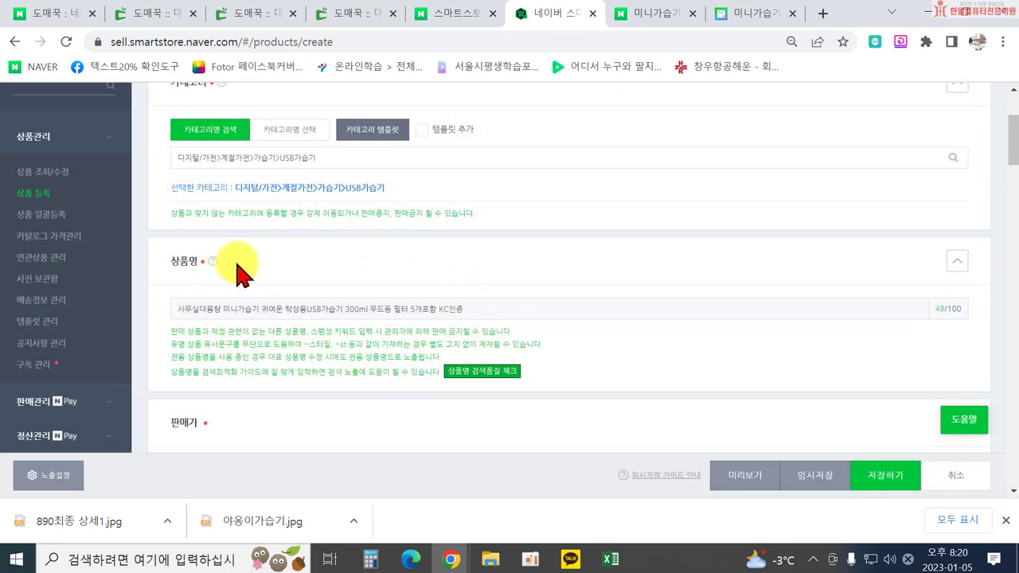
scroll(454, 295, "down", 1)
left_click(328, 390)
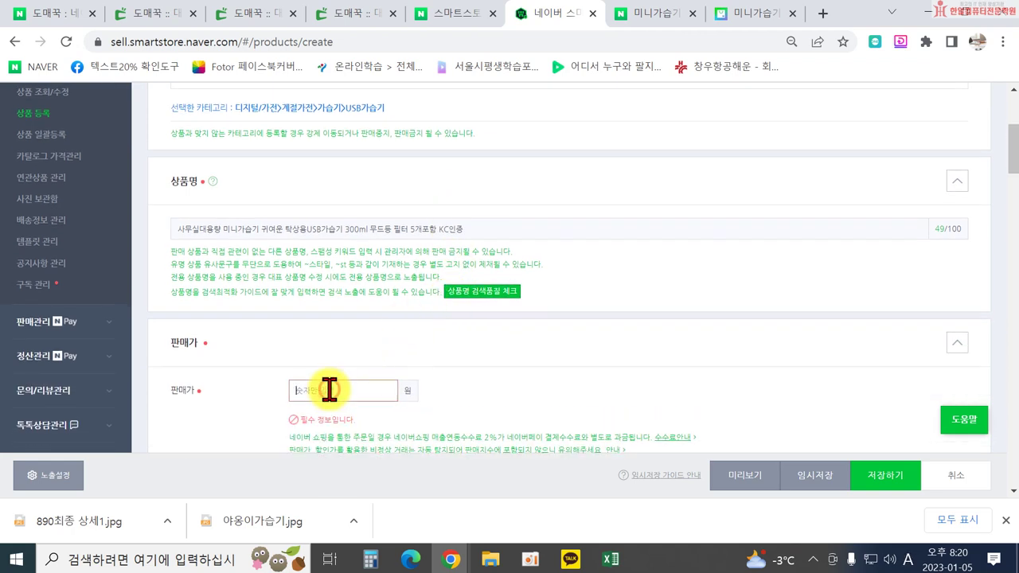
left_click(610, 554)
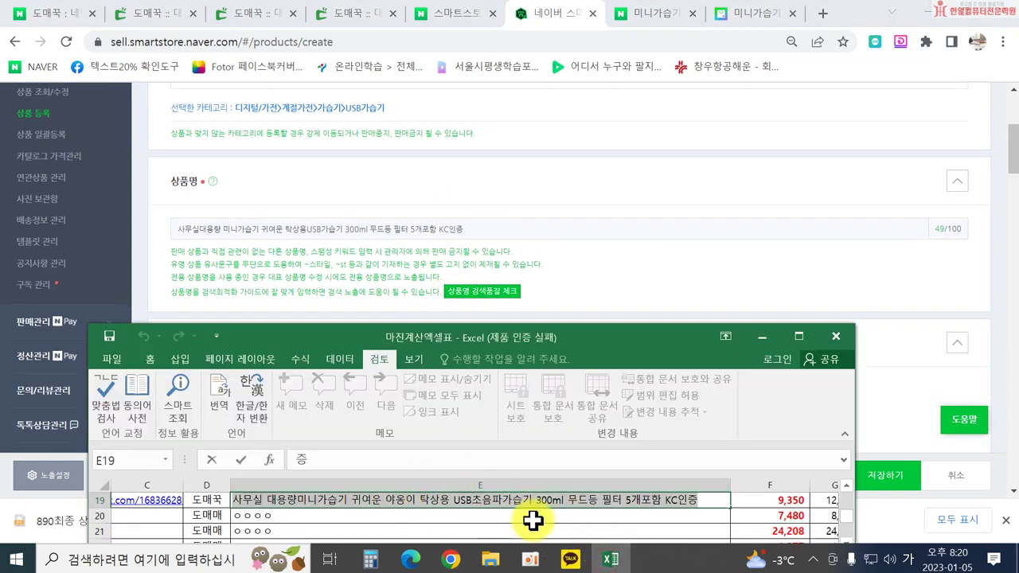
Widen the Excel workbook to reveal columns G to I.
left_click(782, 516)
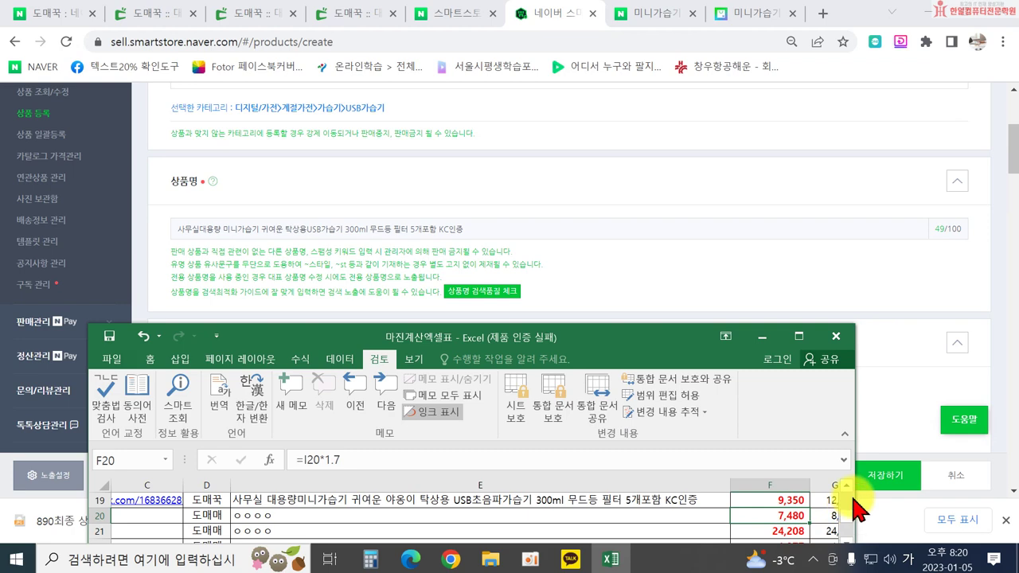
left_click_drag(854, 496, 972, 495)
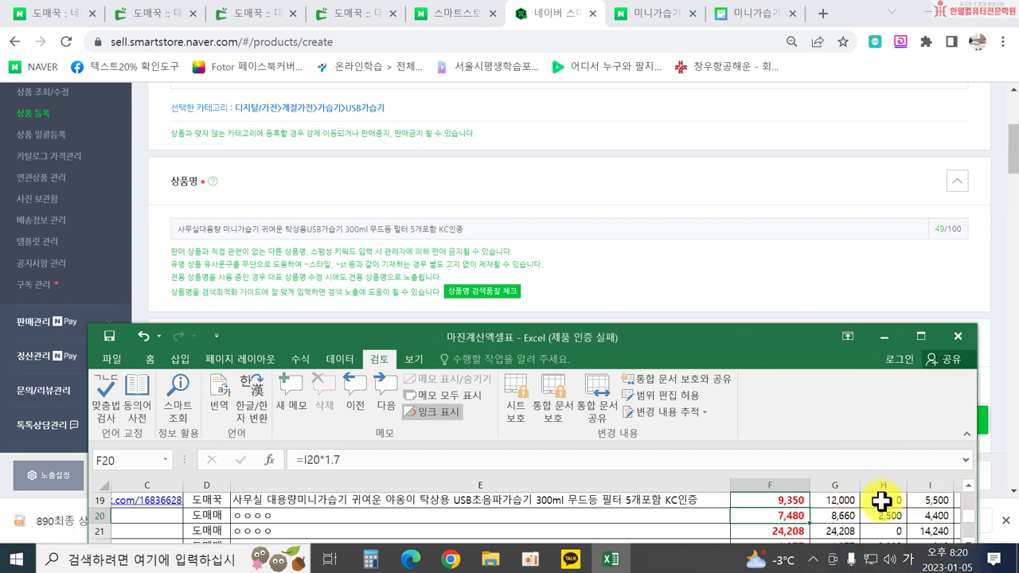
scroll(871, 508, "up", 1)
left_click_drag(739, 336, 675, 13)
Enter a 10,000 sale price in G19 and 2,500 shipping in H19.
left_click(740, 233)
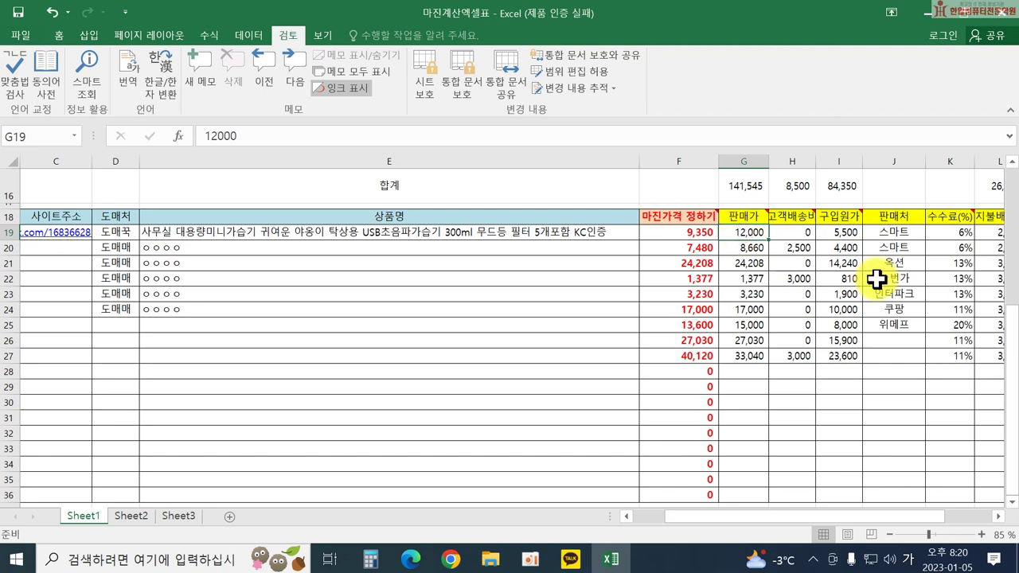
type("10,0")
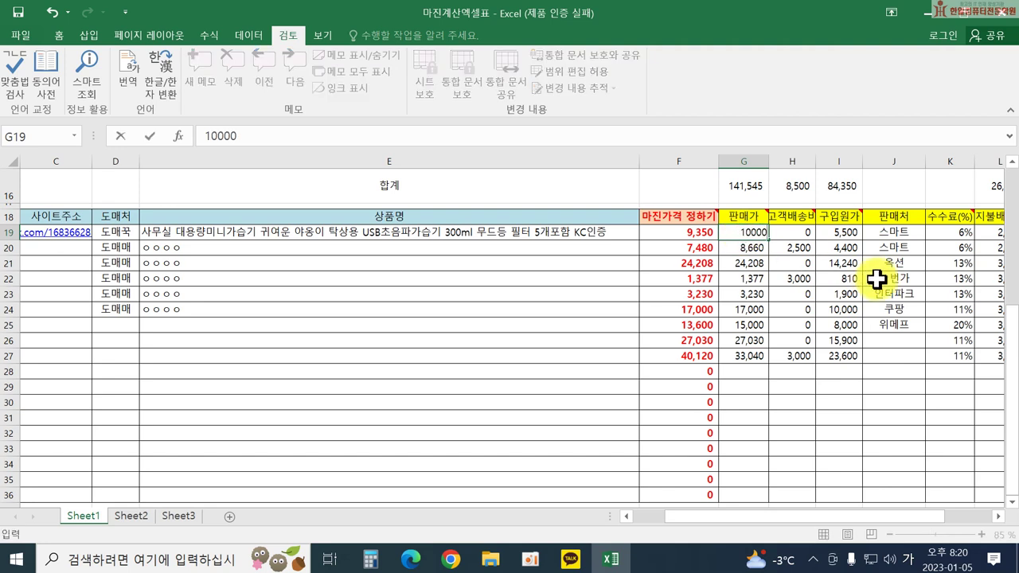
type("00")
key("Return")
key("Up")
key("Right")
type("25")
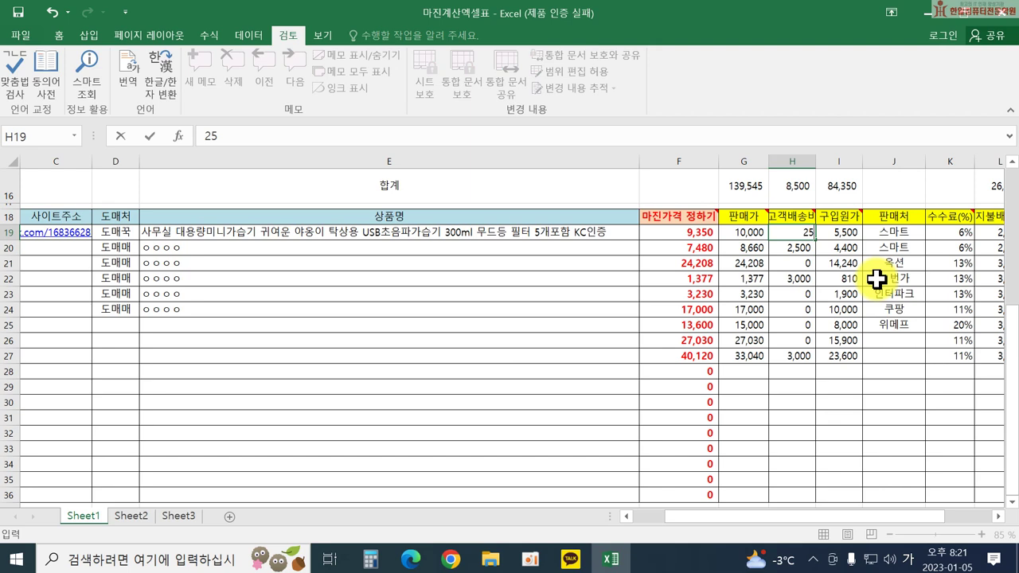
key("Return")
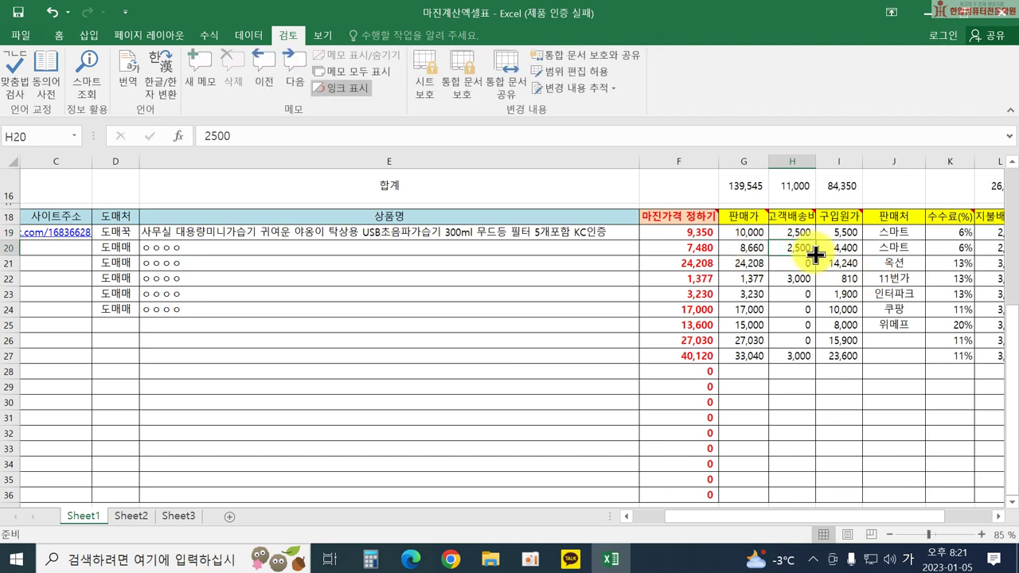
left_click(928, 15)
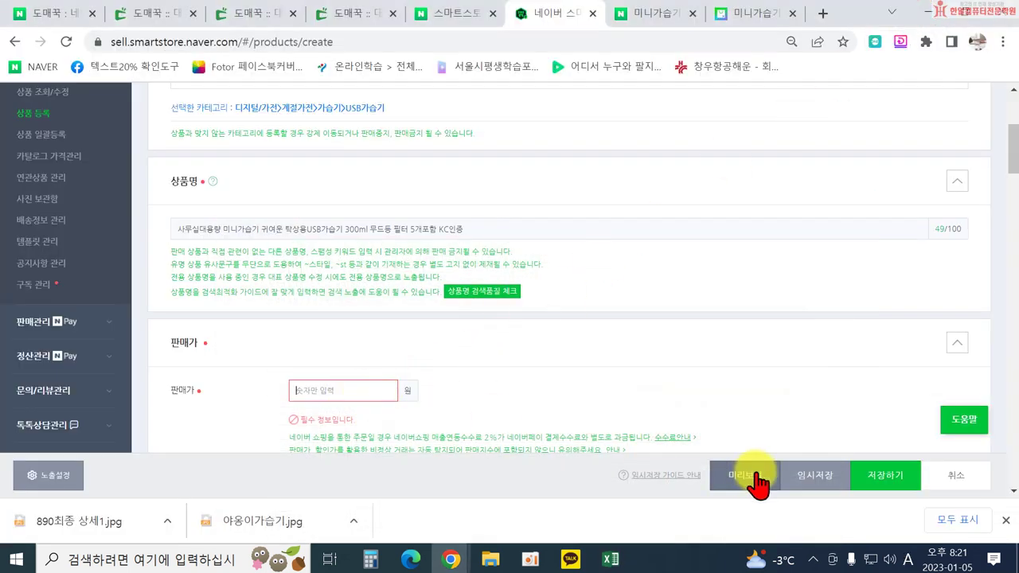
Enter 10,000 won as the 판매가, then head back to the 미니가습기 search results.
type("10000")
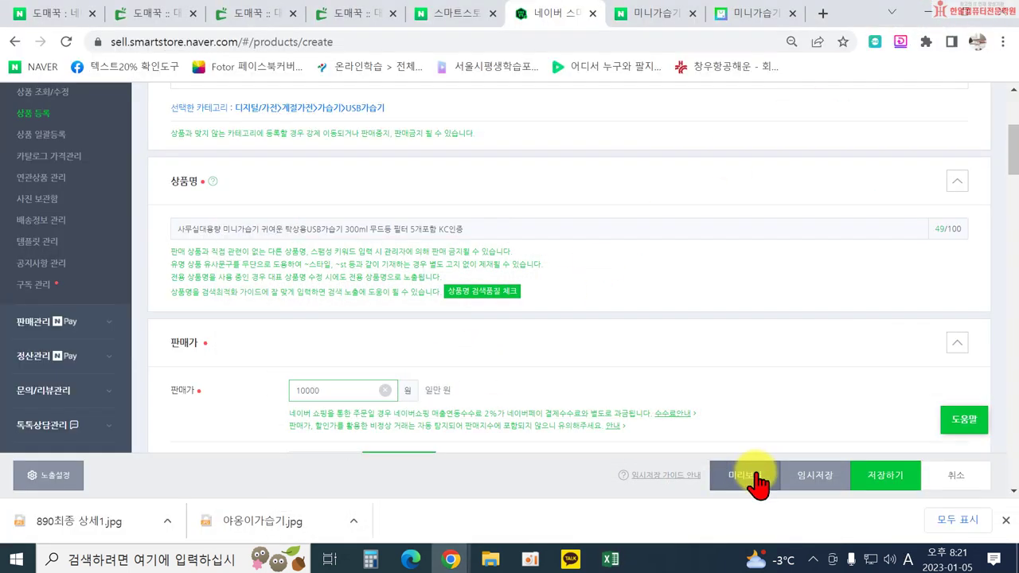
left_click(719, 398)
scroll(680, 368, "down", 2)
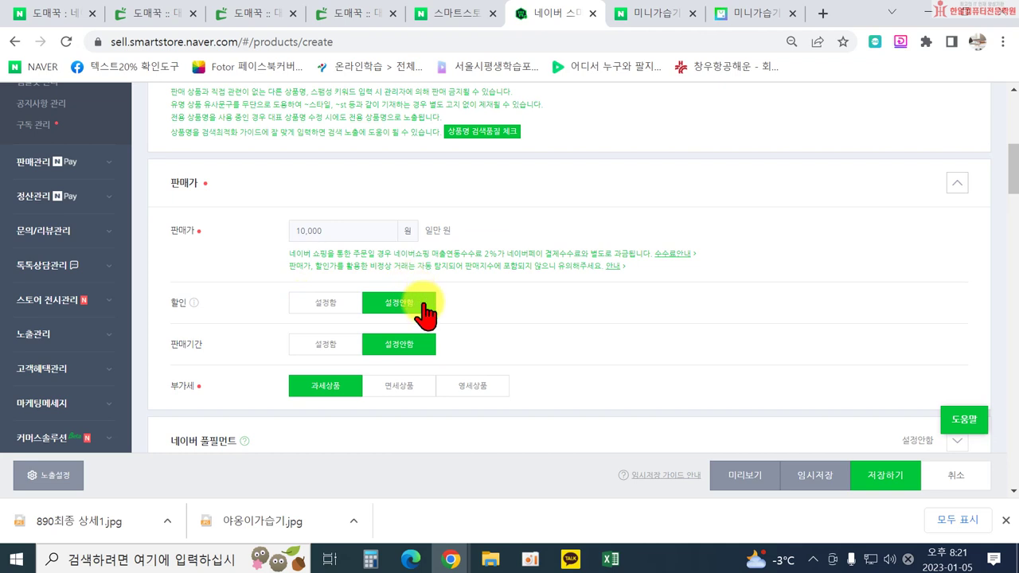
scroll(427, 331, "down", 1)
scroll(382, 331, "down", 1)
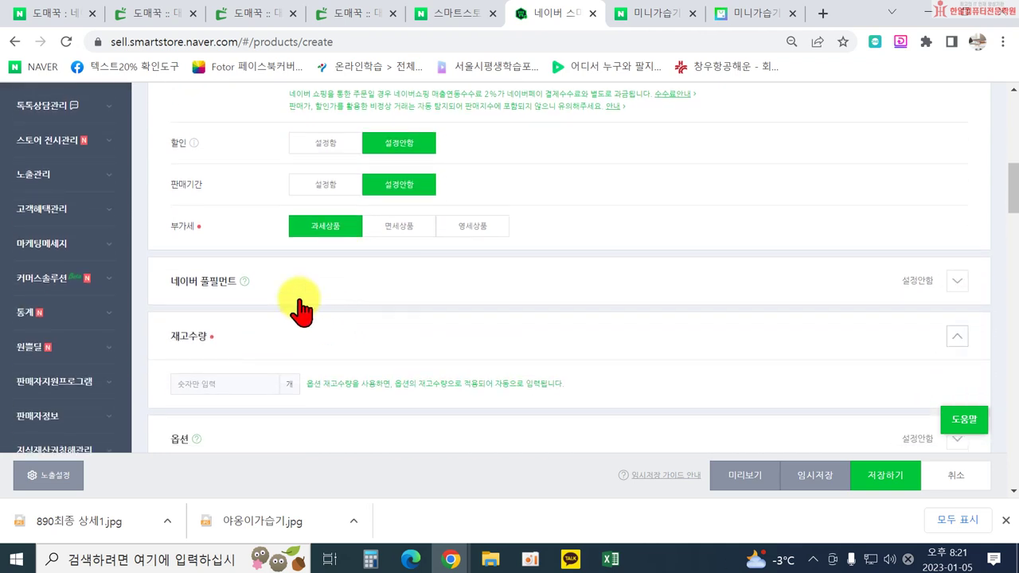
scroll(237, 351, "down", 1)
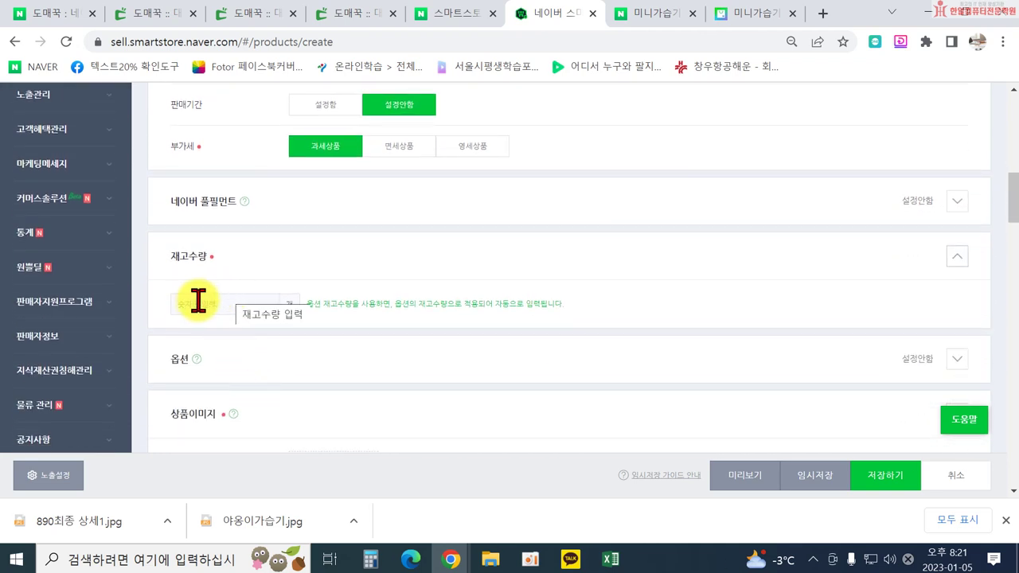
left_click(207, 300)
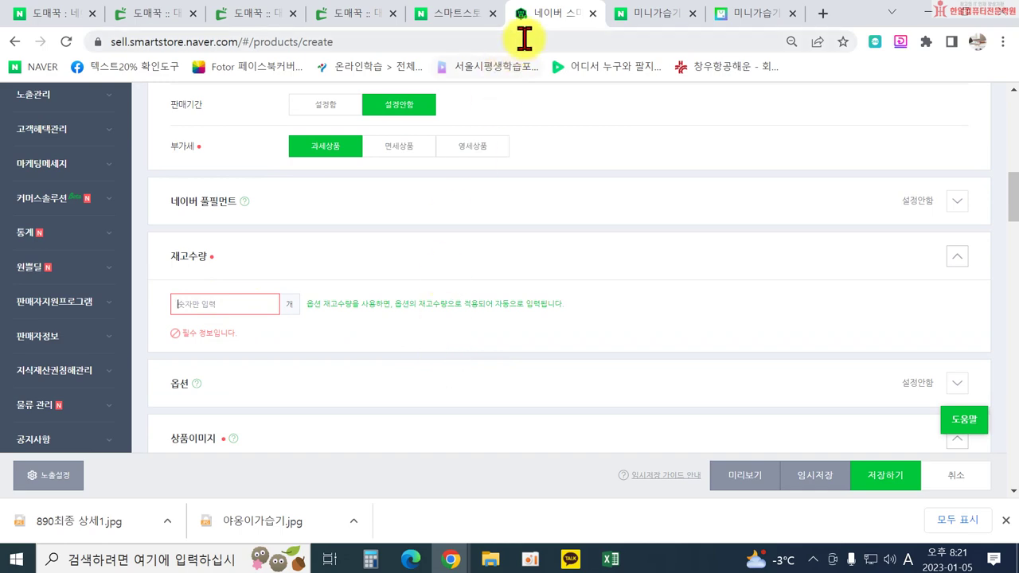
left_click(726, 18)
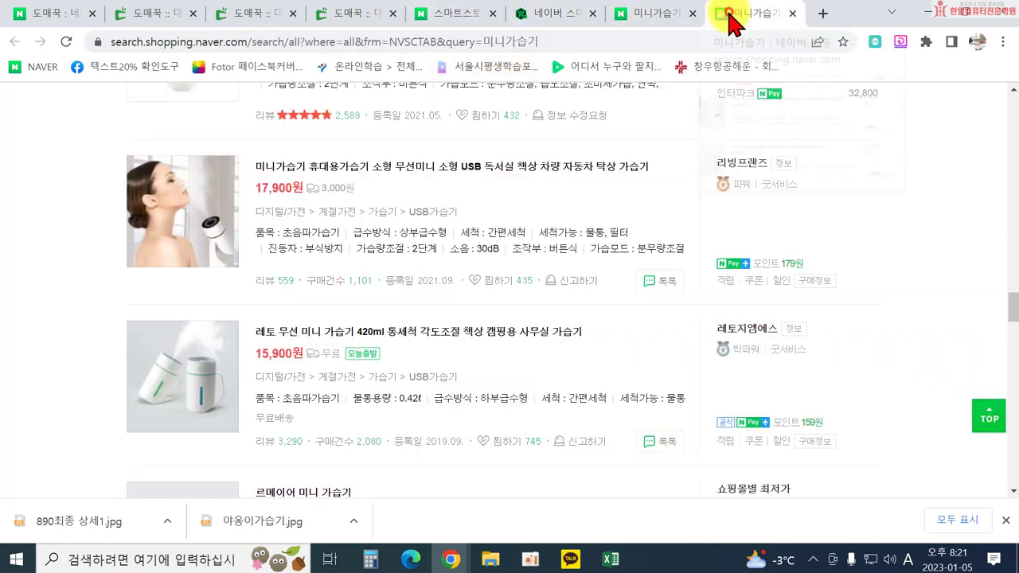
Close the unneeded Domeggook supplier tabs, including the hot pack ones.
left_click(352, 21)
left_click(392, 14)
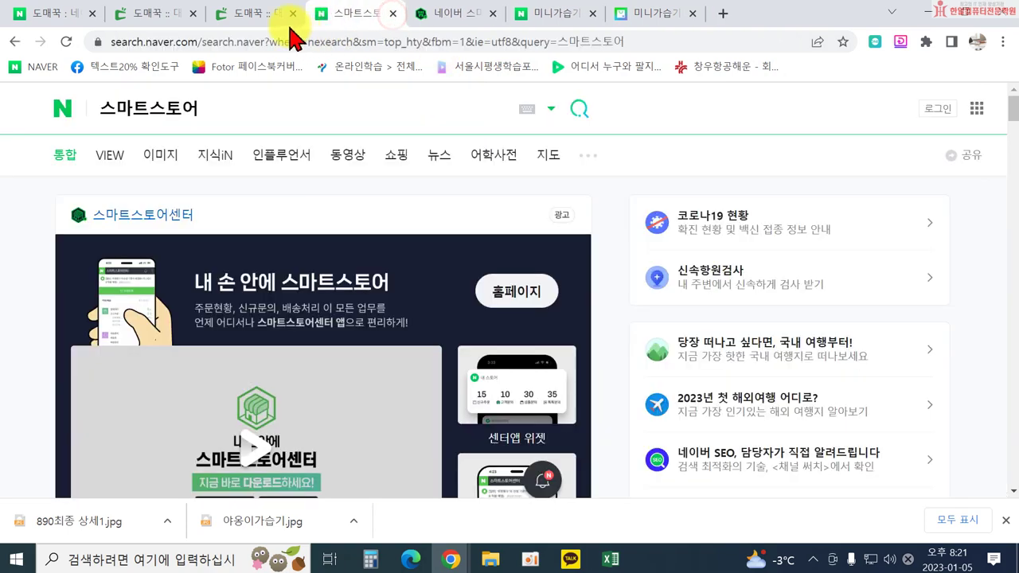
left_click(250, 14)
left_click(293, 13)
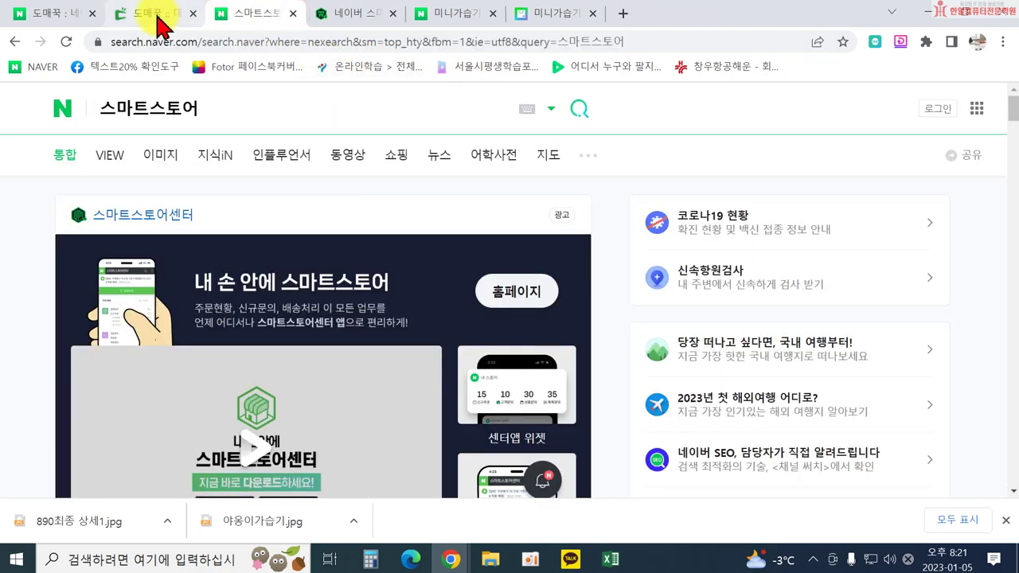
left_click(159, 17)
Check the humidifier's 색상 choices, then return to the Smart Store stock quantity section.
scroll(572, 220, "up", 15)
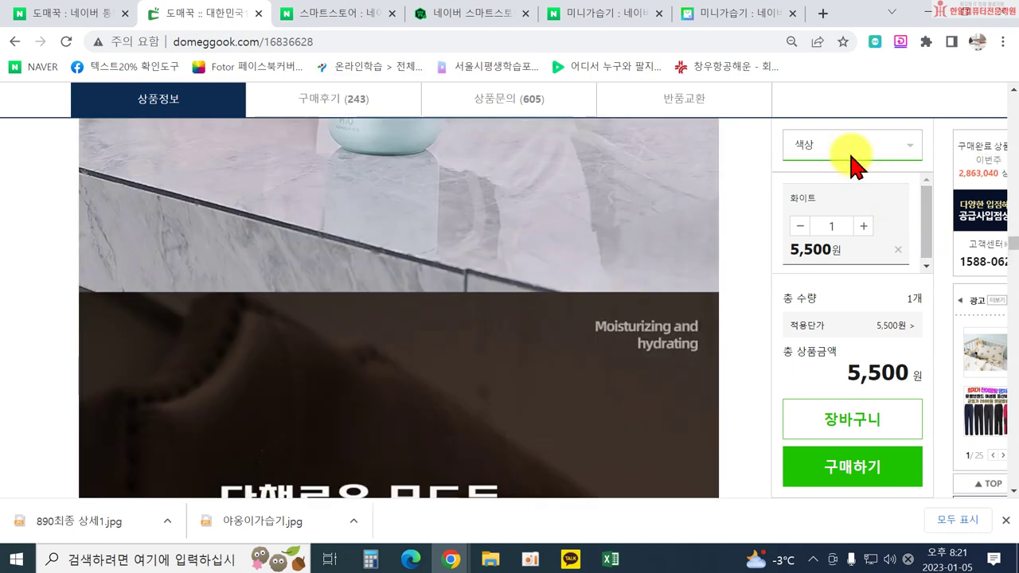
left_click(849, 149)
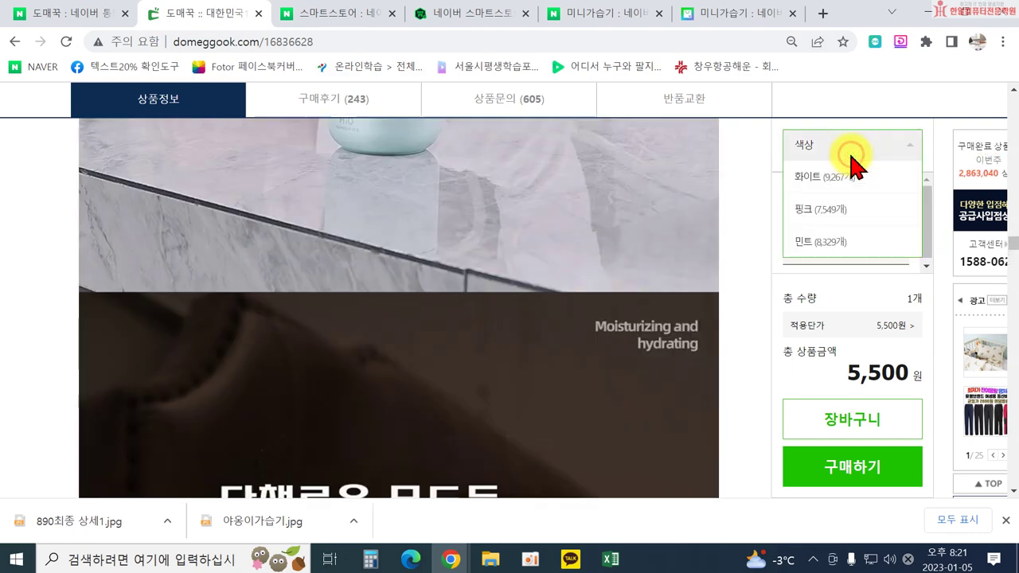
scroll(864, 225, "down", 1)
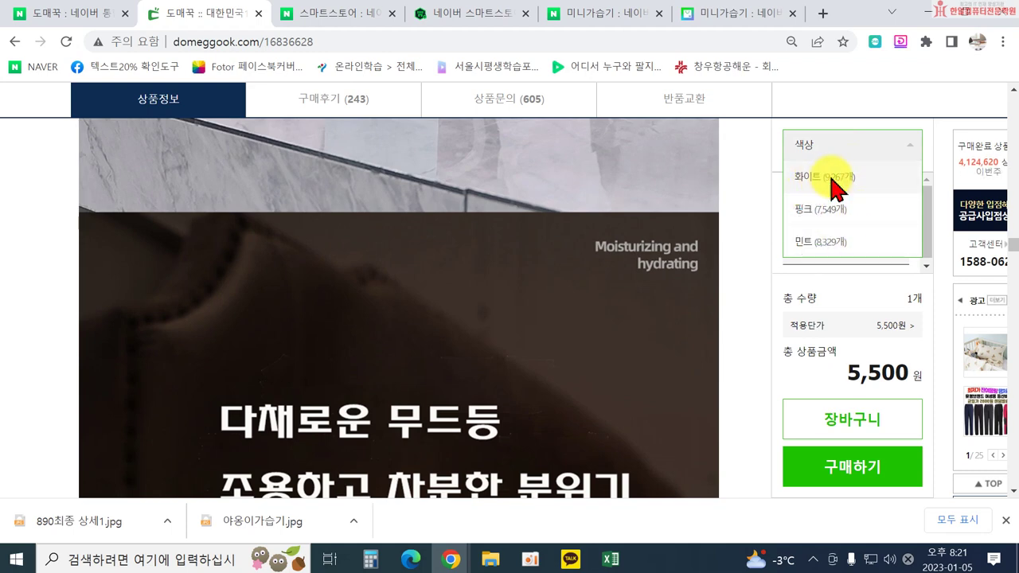
left_click(478, 13)
left_click(257, 303)
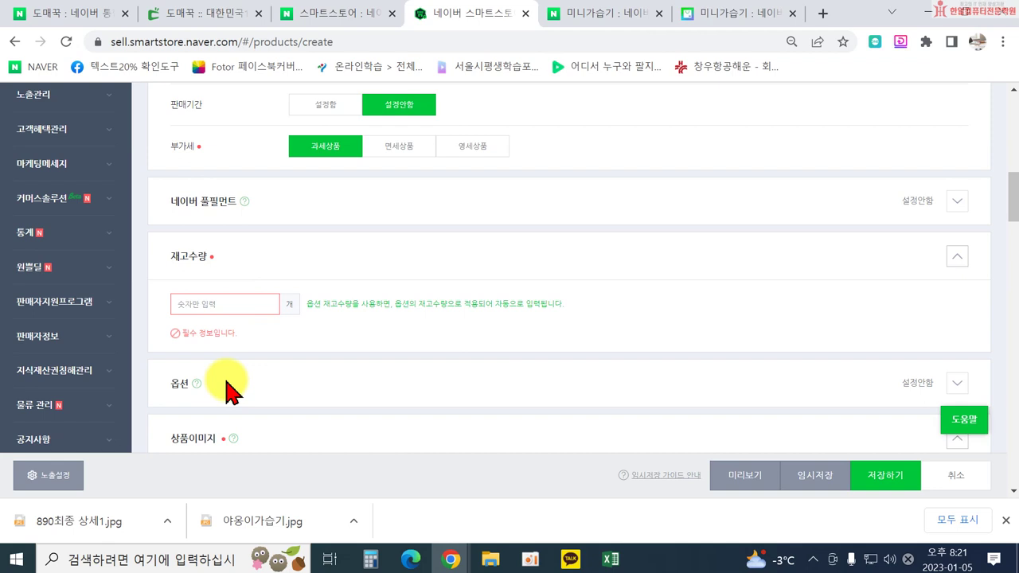
Expand 옵션, name the option 컬러, and recheck the supplier's colour list.
left_click(955, 383)
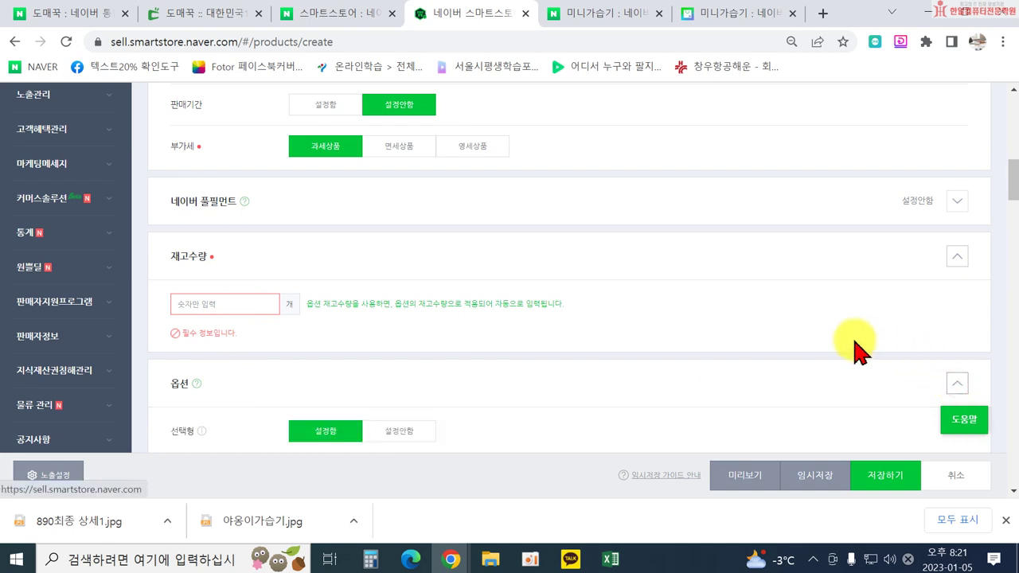
scroll(547, 364, "down", 4)
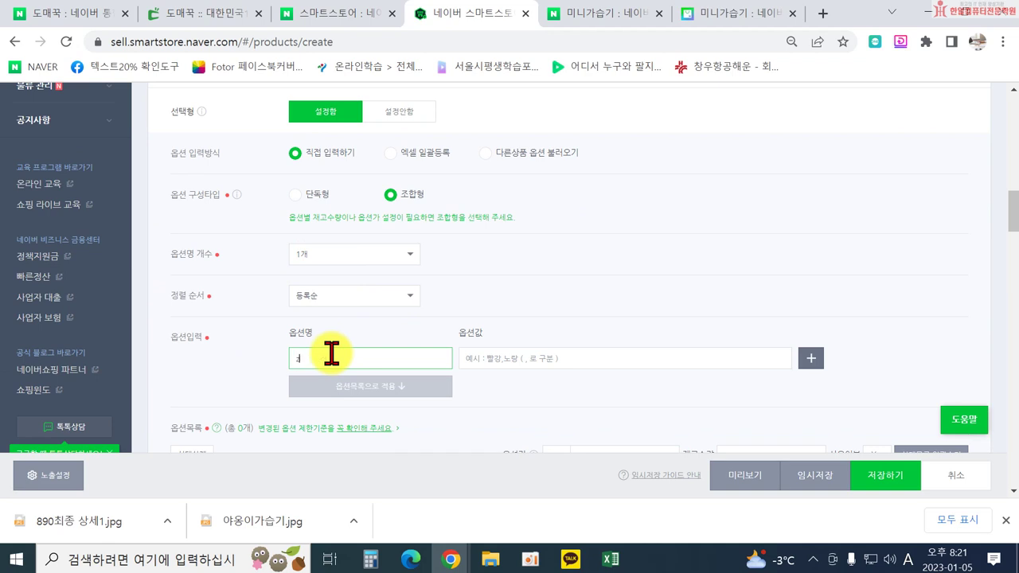
key("Tab")
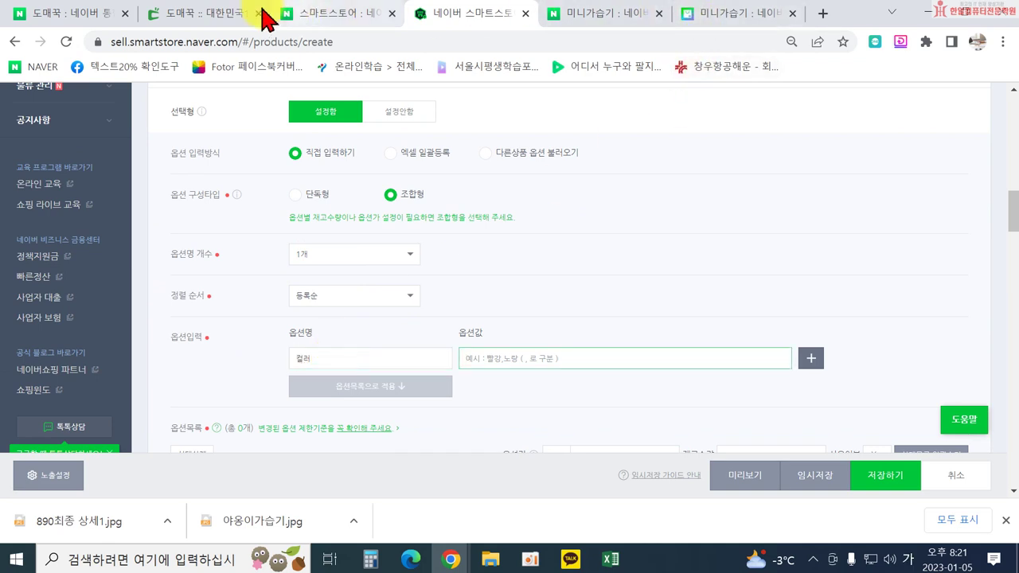
left_click(263, 11)
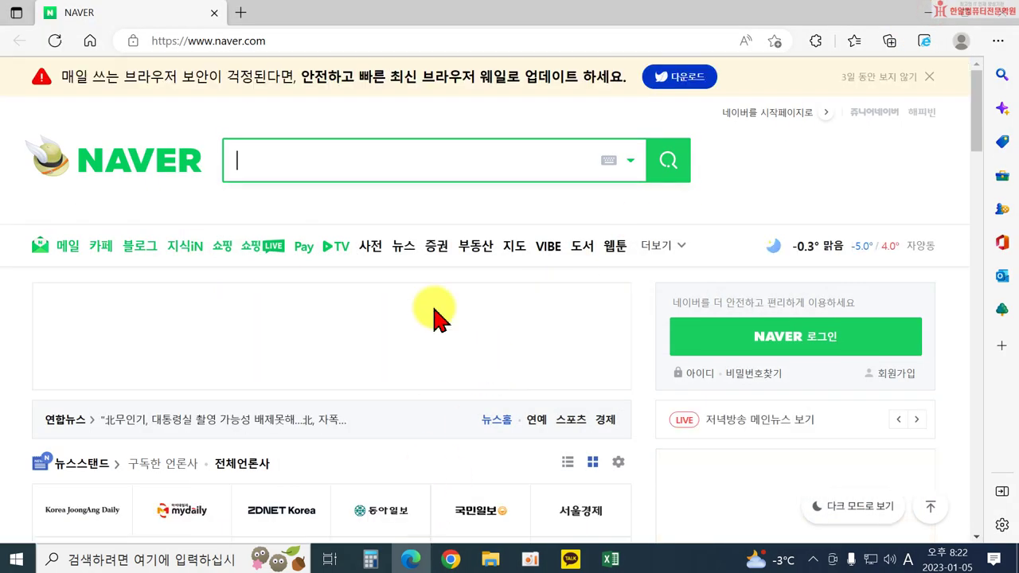
left_click(411, 559)
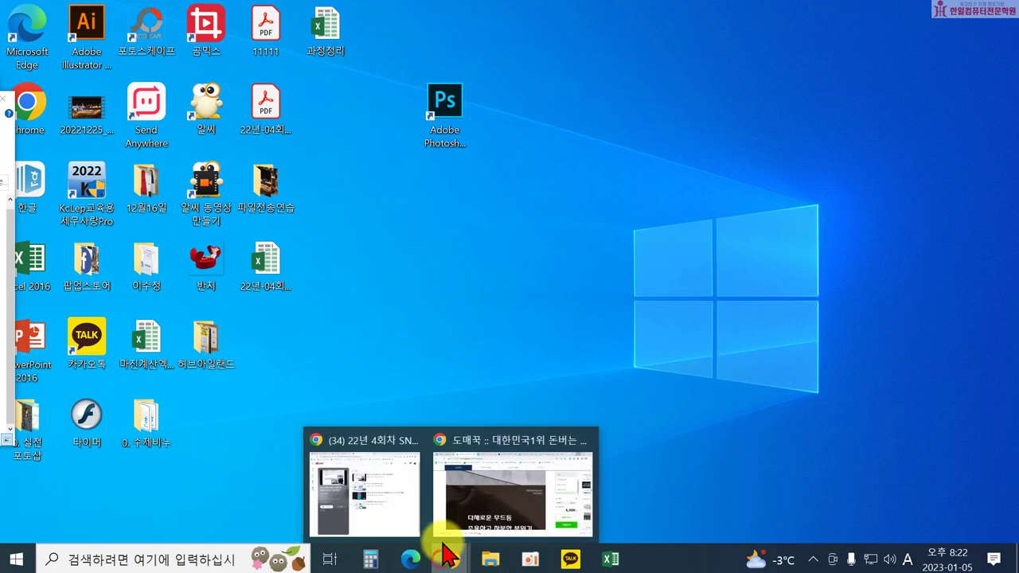
left_click(477, 522)
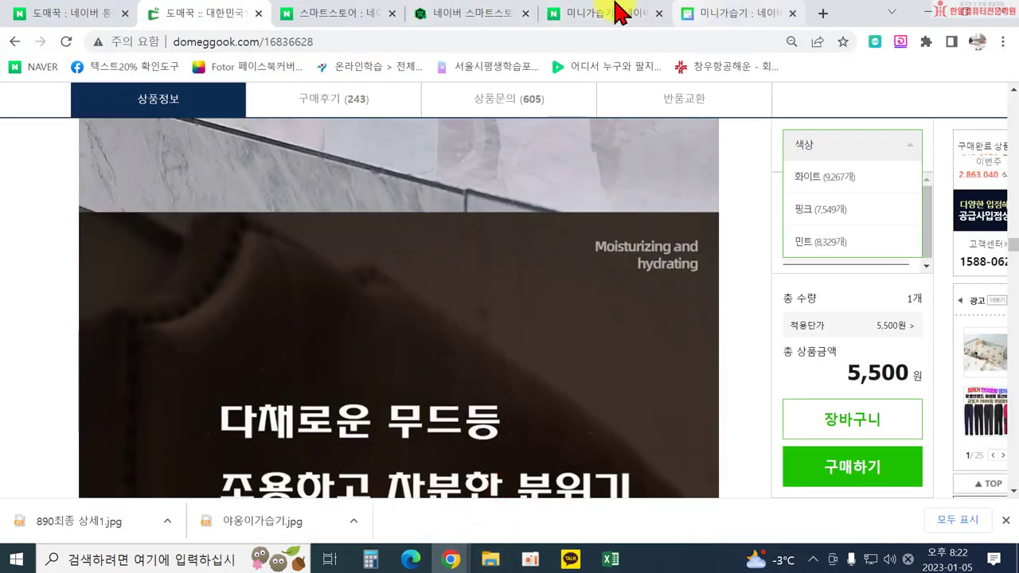
left_click(458, 13)
Enter 화이트, 핑크, 민트 as option values and apply them to the option list.
type("ㅎ")
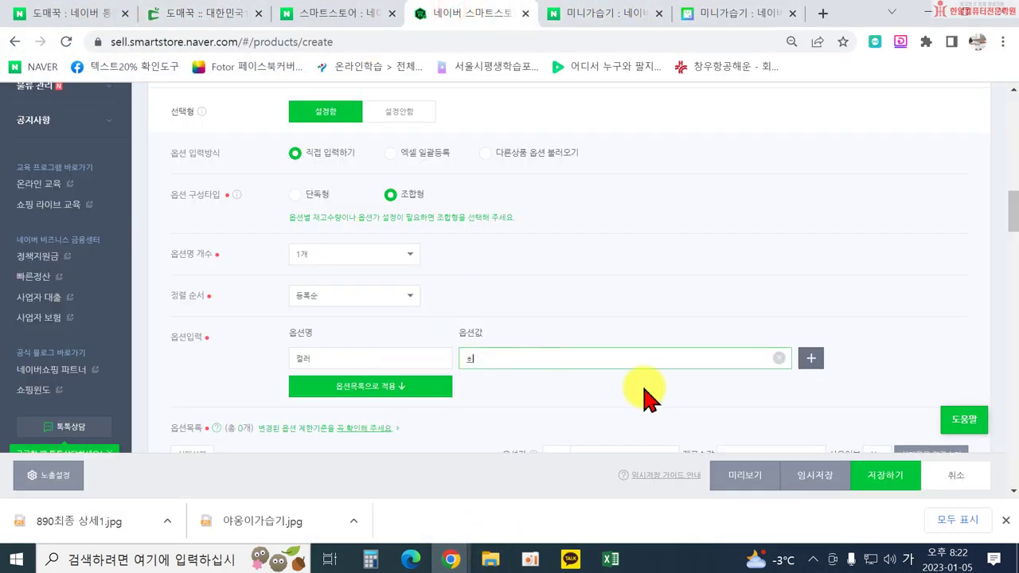
type("화이트, 핑크, 민트")
left_click(411, 401)
scroll(433, 375, "down", 4)
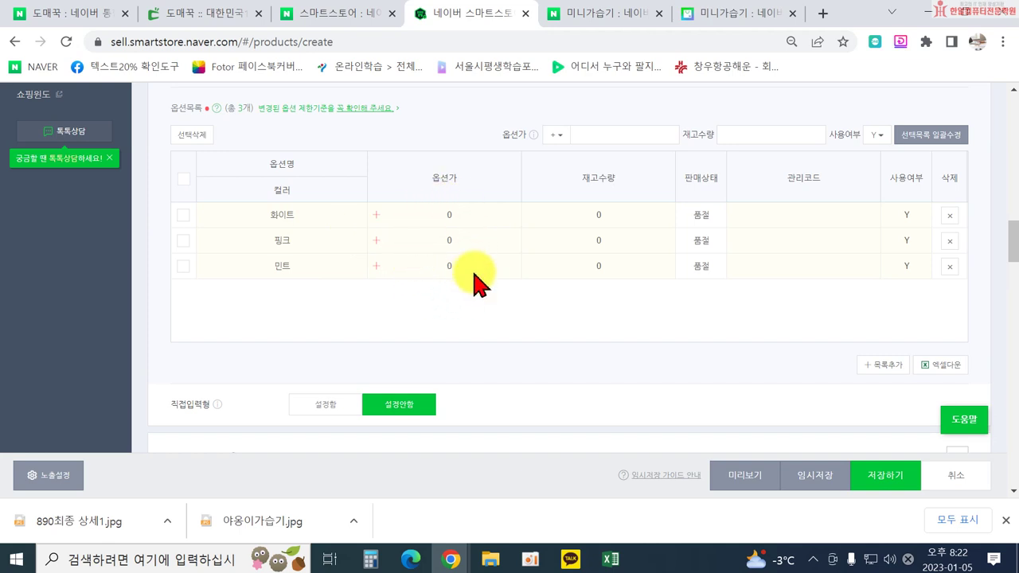
Enter a stock quantity of 100 for the 화이트, 핑크 and 민트 rows in the option list.
left_click(585, 217)
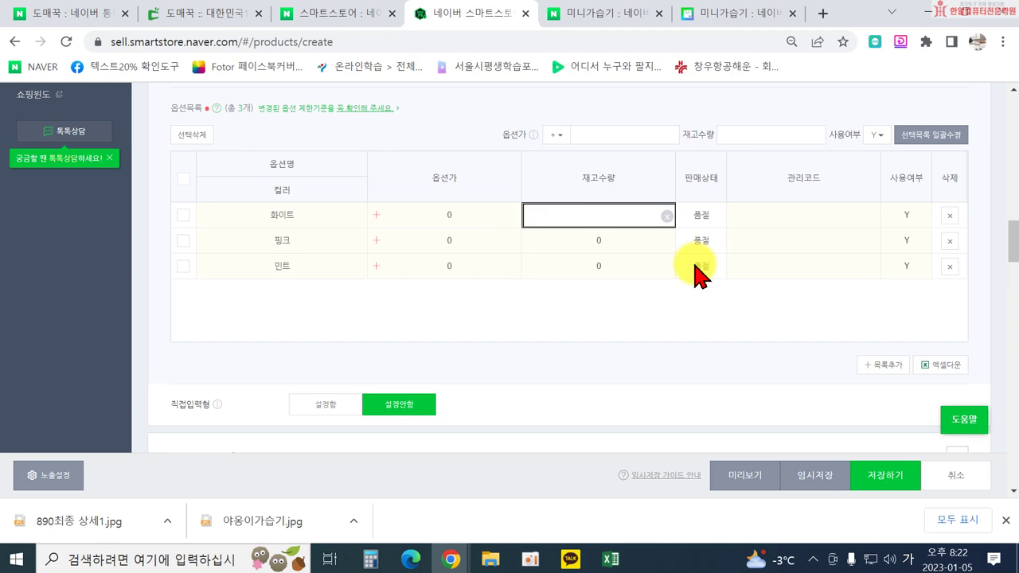
left_click(612, 241)
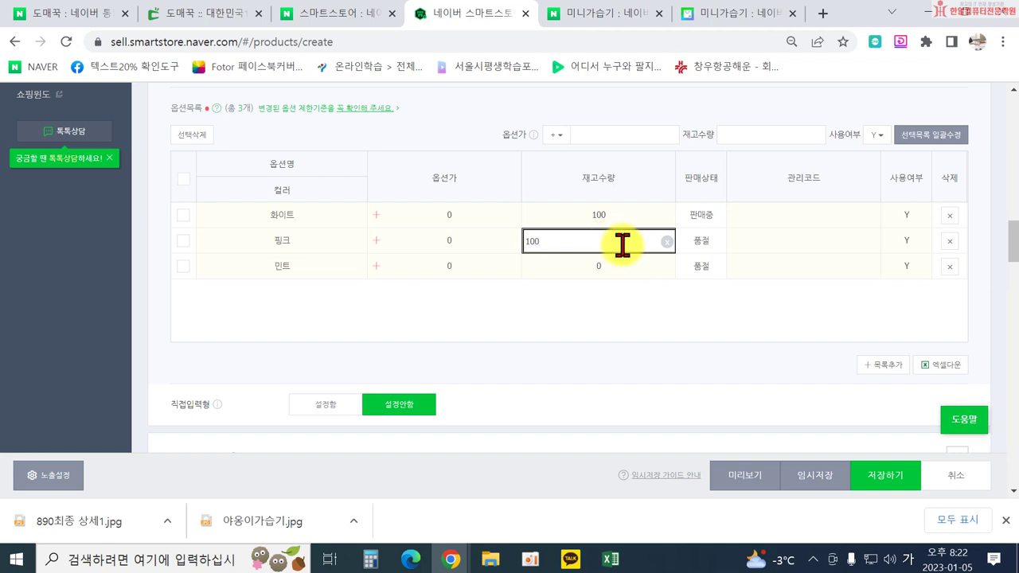
left_click(603, 264)
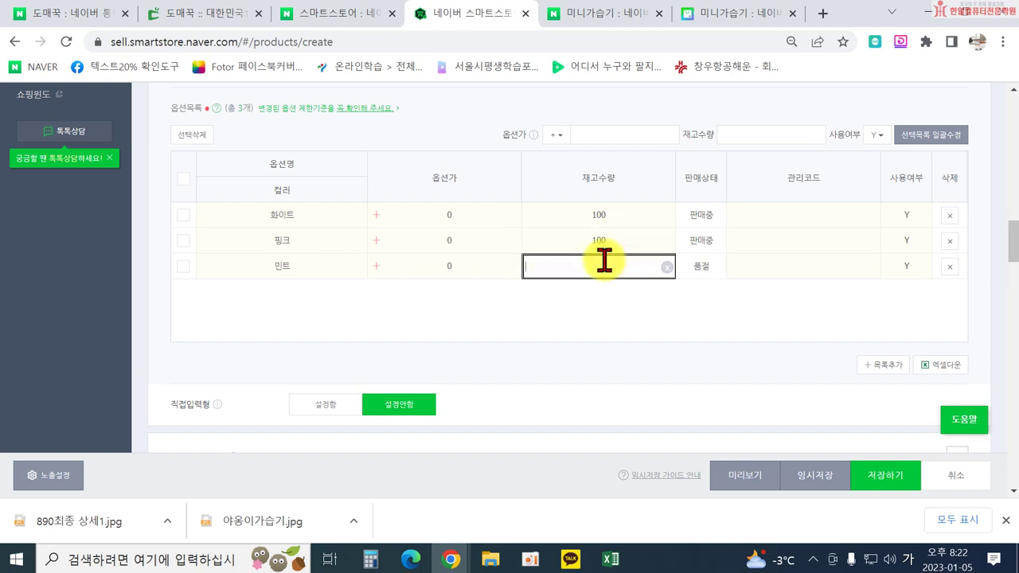
type("100")
left_click(614, 302)
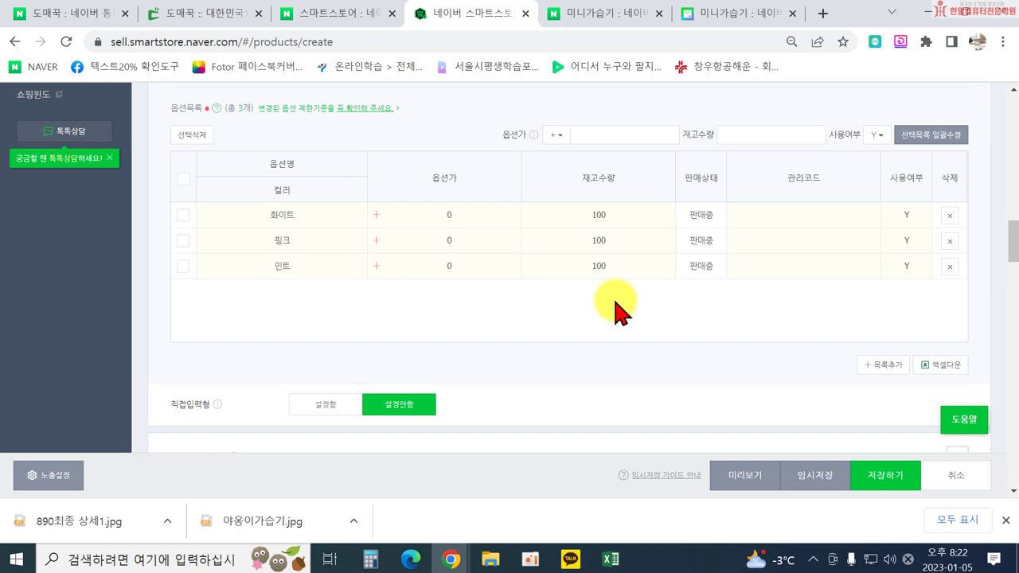
scroll(617, 307, "down", 1)
scroll(617, 306, "up", 2)
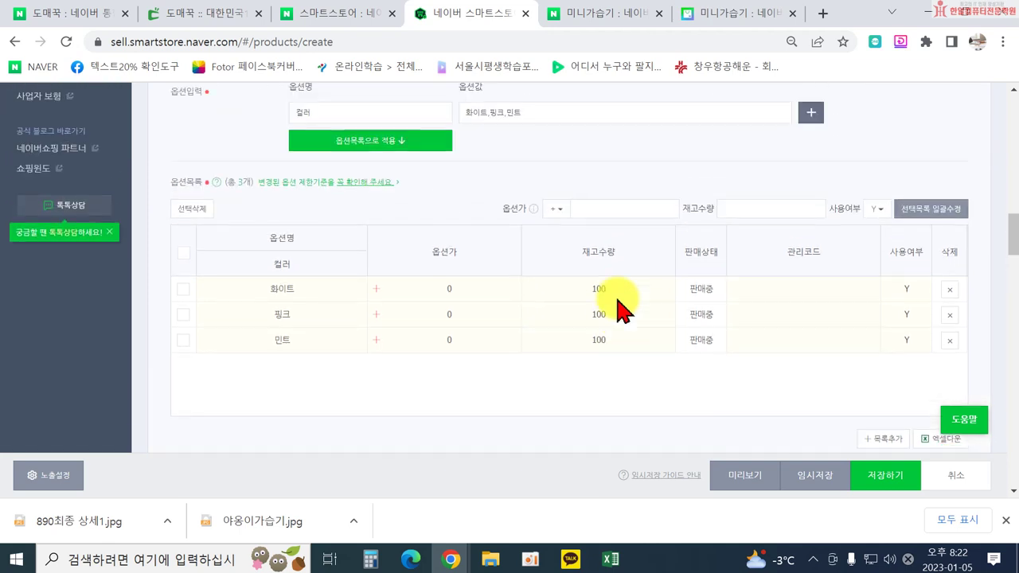
scroll(618, 305, "up", 3)
scroll(619, 302, "down", 5)
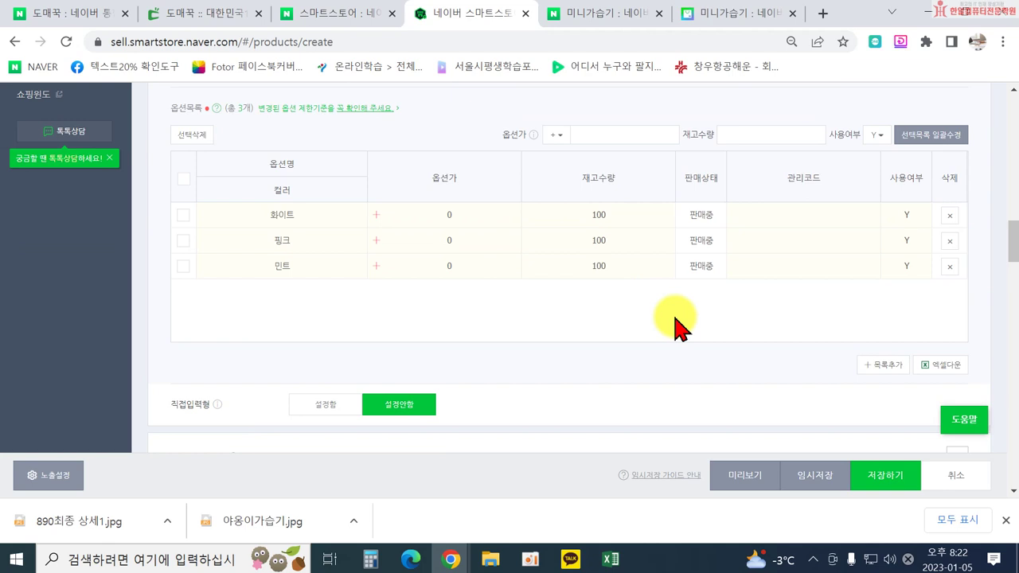
scroll(689, 326, "down", 1)
scroll(689, 326, "up", 1)
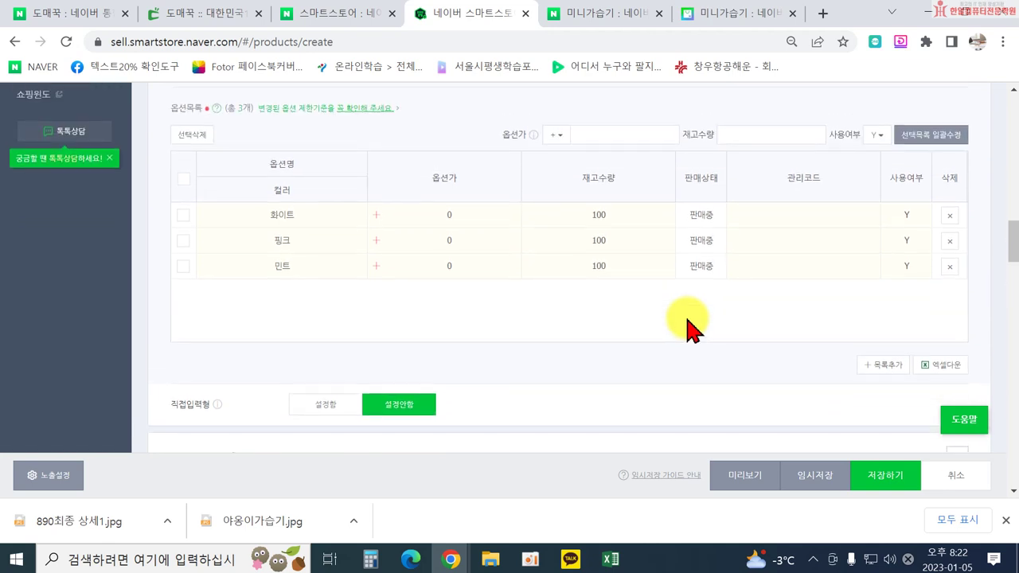
scroll(690, 327, "down", 3)
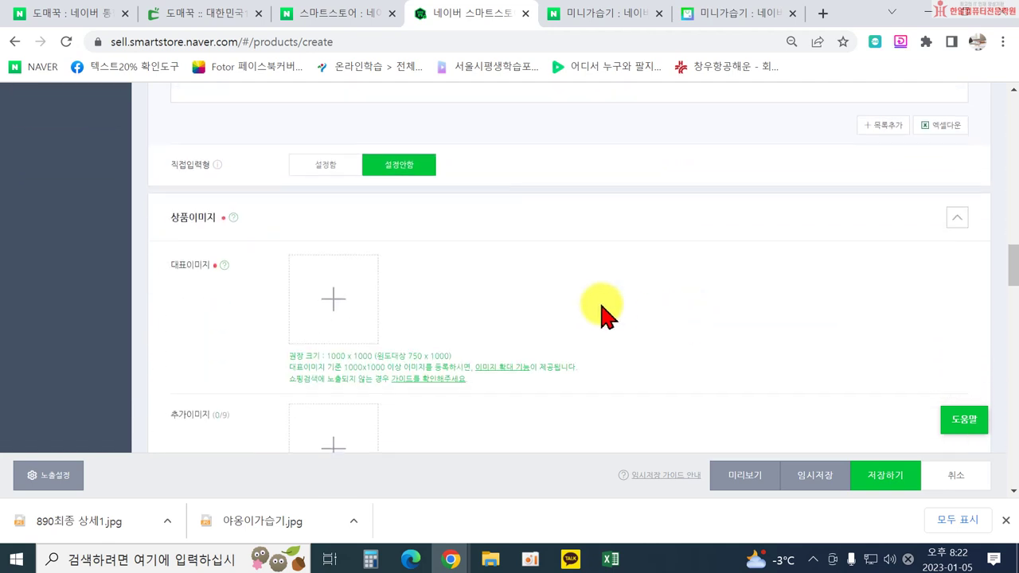
Upload the 야옹이가습기 photo from Desktop > 상품 > 야옹이가습기 as the representative image.
scroll(557, 282, "up", 4)
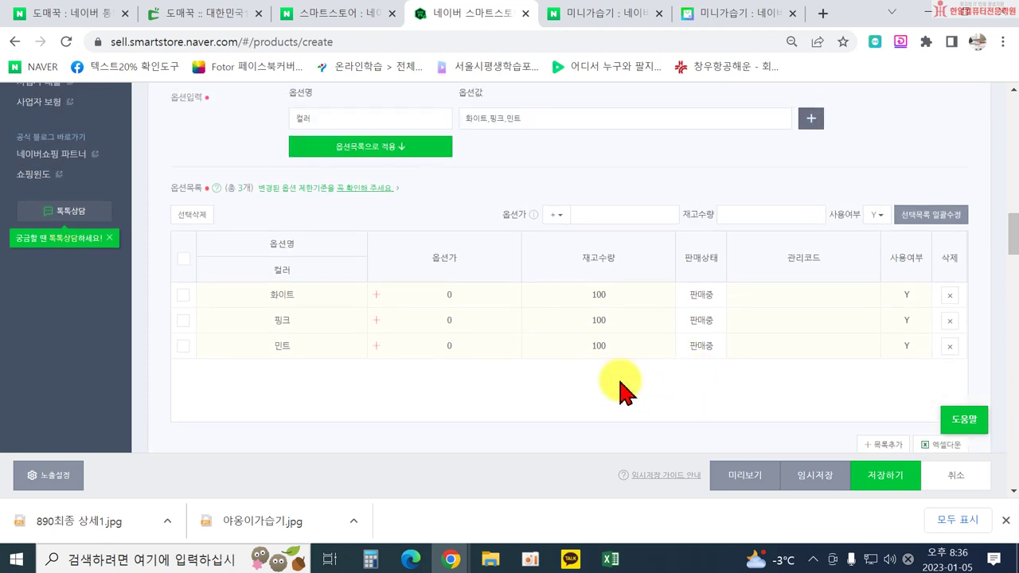
scroll(546, 336, "down", 4)
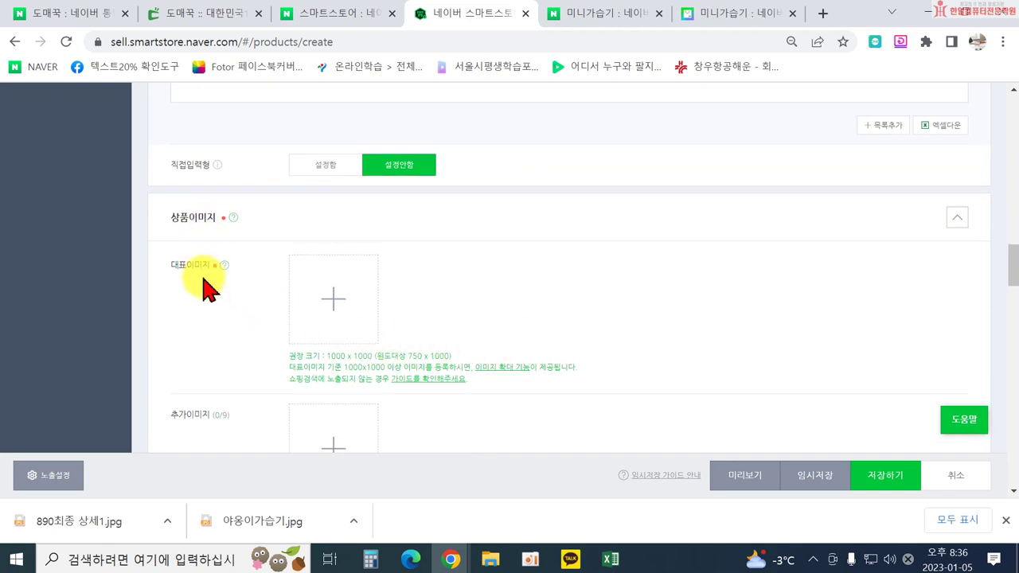
left_click(341, 317)
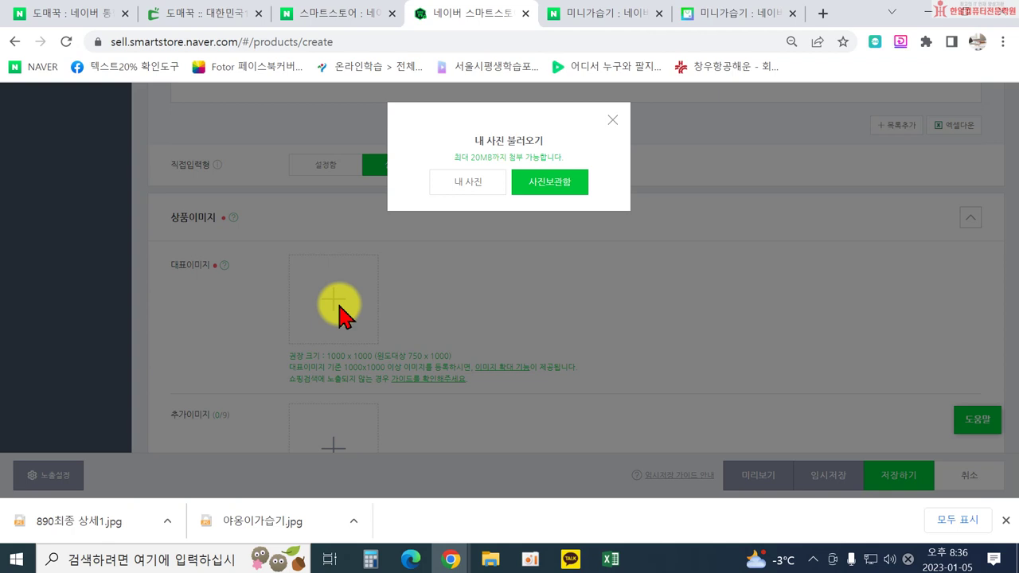
left_click(462, 189)
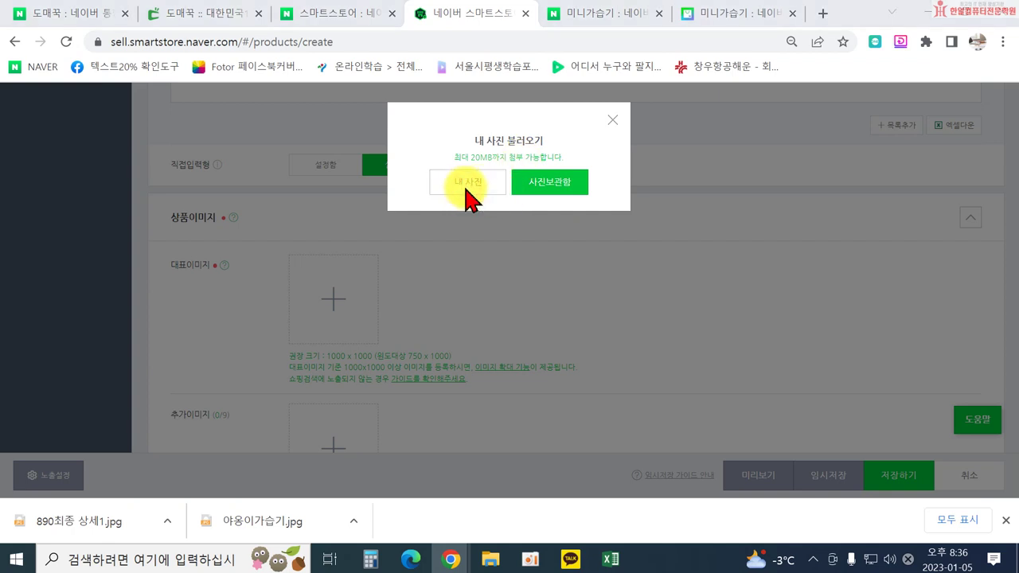
scroll(111, 143, "up", 3)
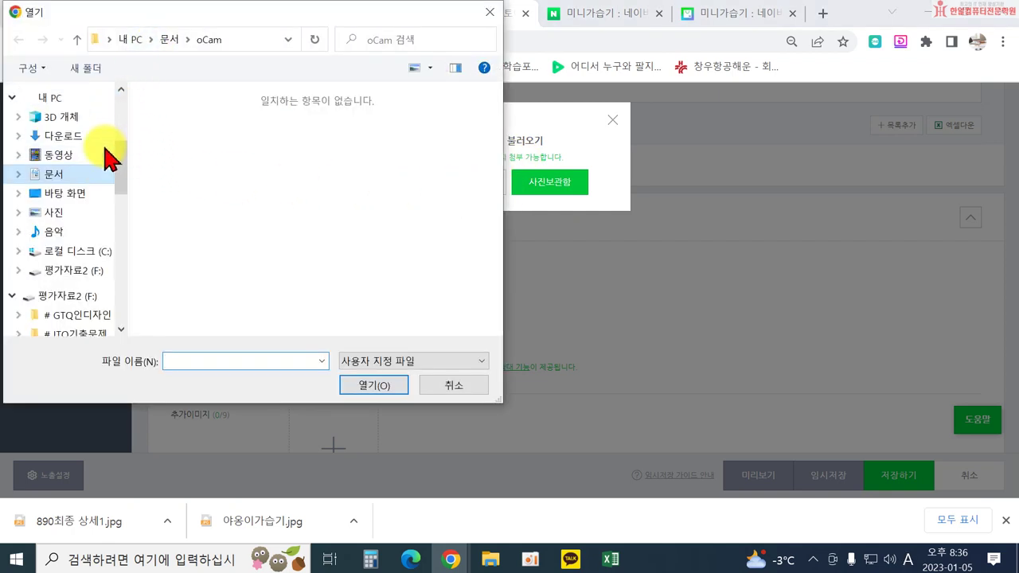
scroll(107, 159, "up", 2)
left_click(62, 205)
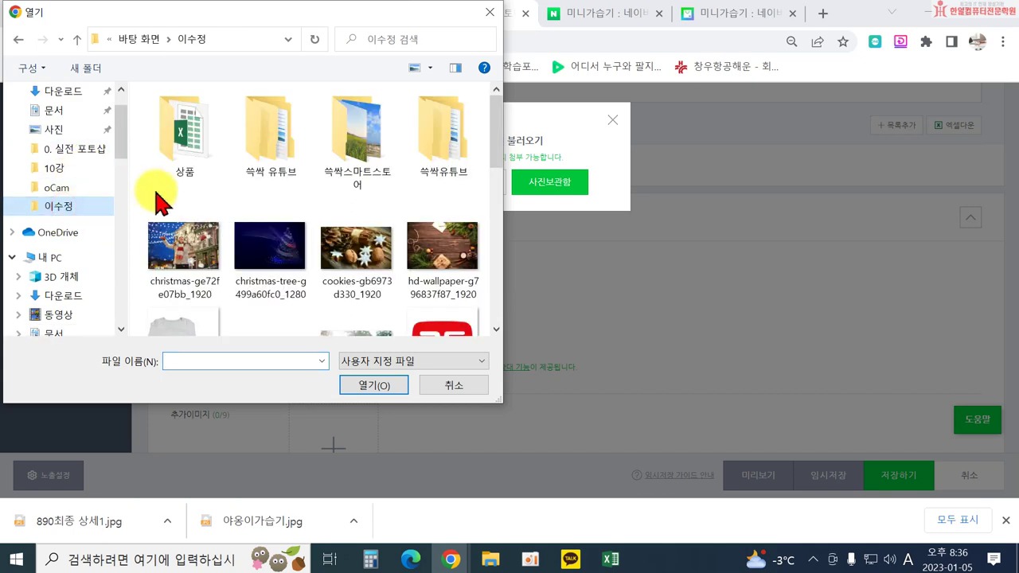
double_click(186, 153)
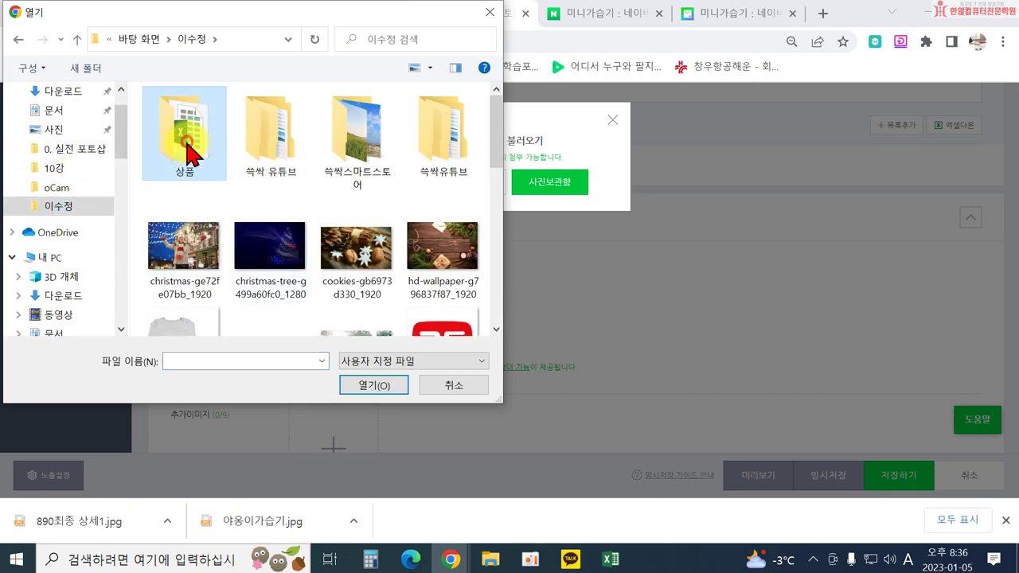
double_click(191, 121)
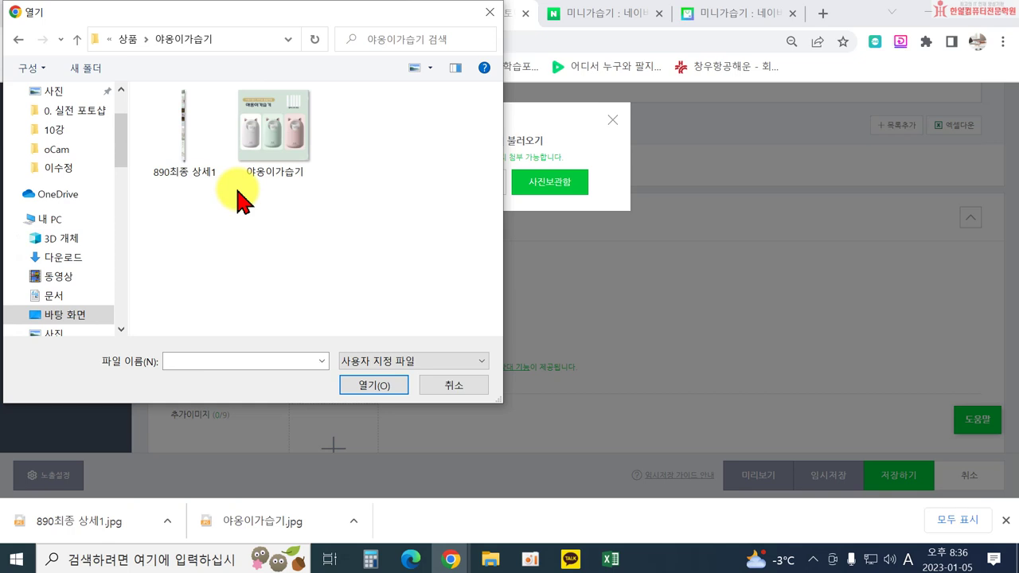
double_click(274, 147)
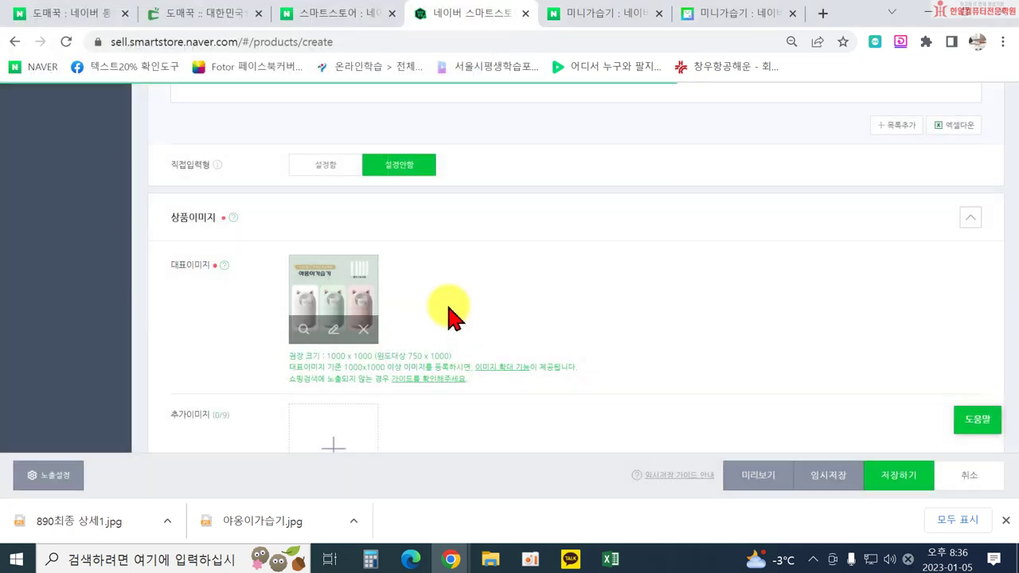
scroll(386, 330, "down", 2)
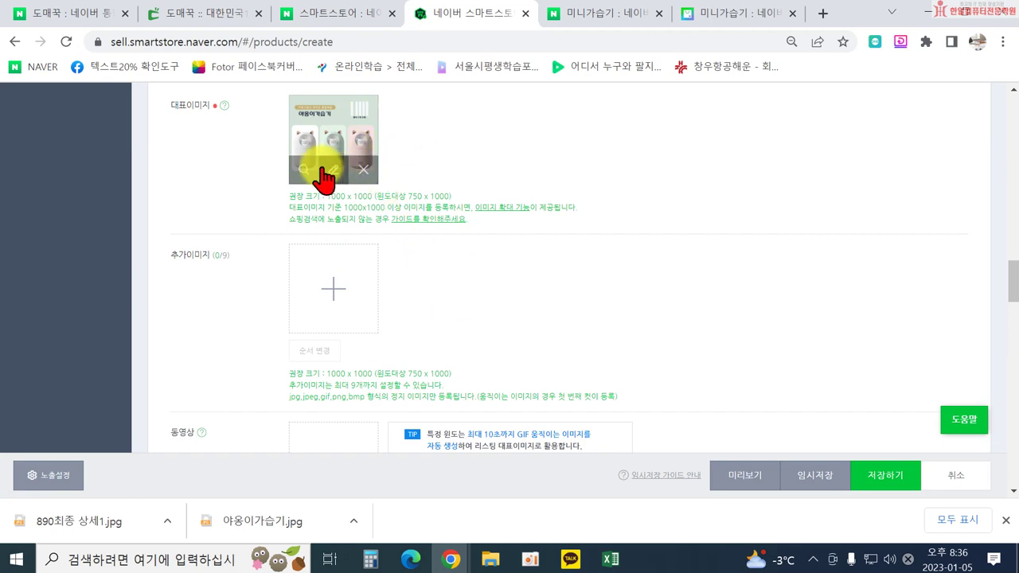
scroll(513, 239, "down", 6)
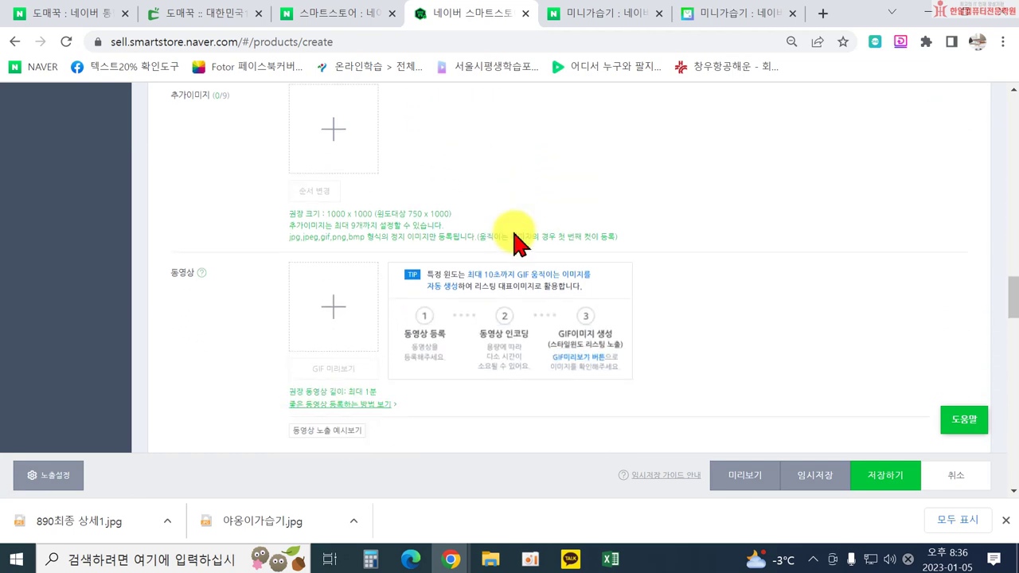
scroll(514, 235, "down", 1)
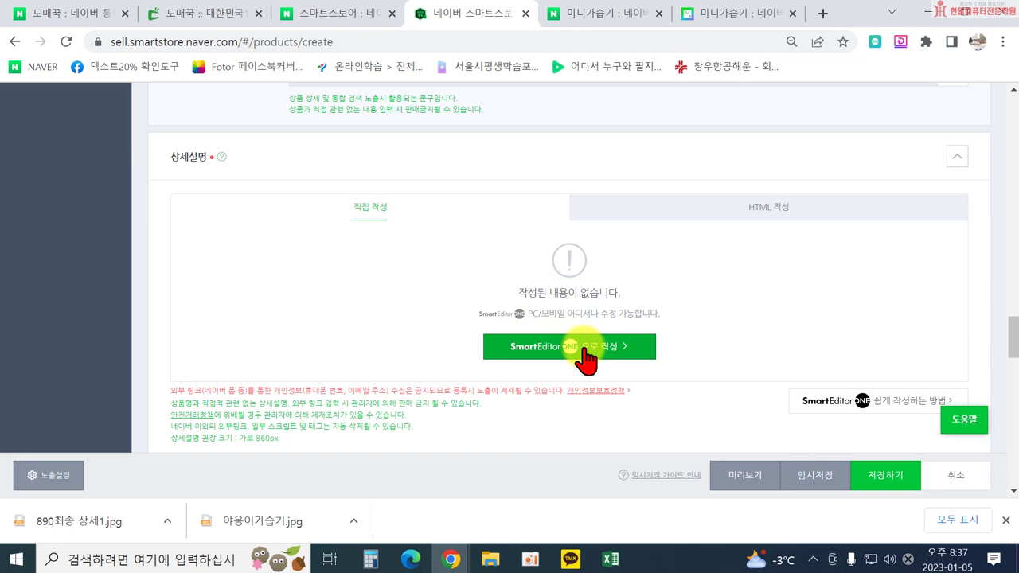
In SmartEditor ONE, add a quote '야옹이 가습기 / 대용량 사무실 USB 가습기 300ml' with an empty paragraph below.
left_click(585, 350)
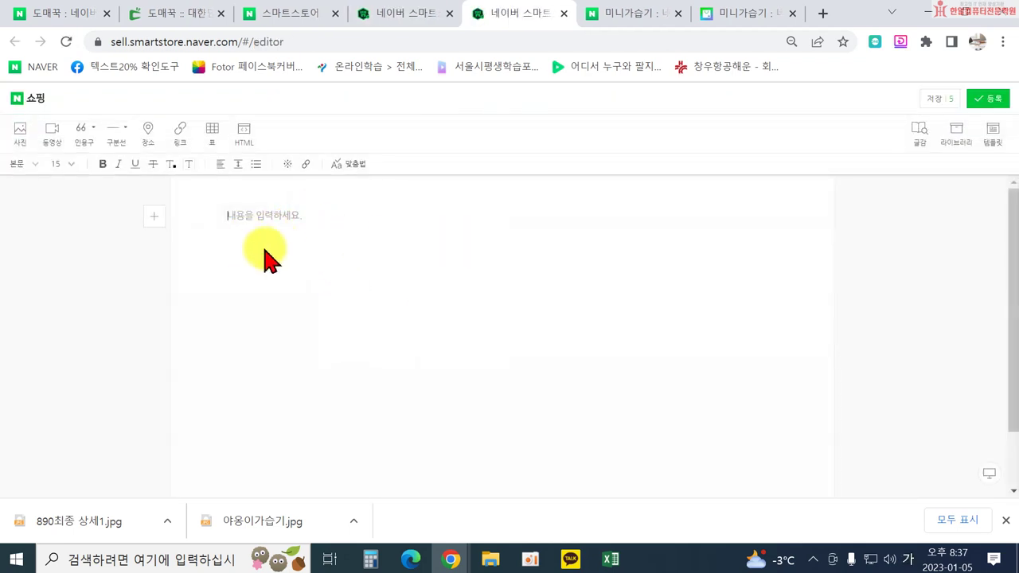
left_click(268, 239)
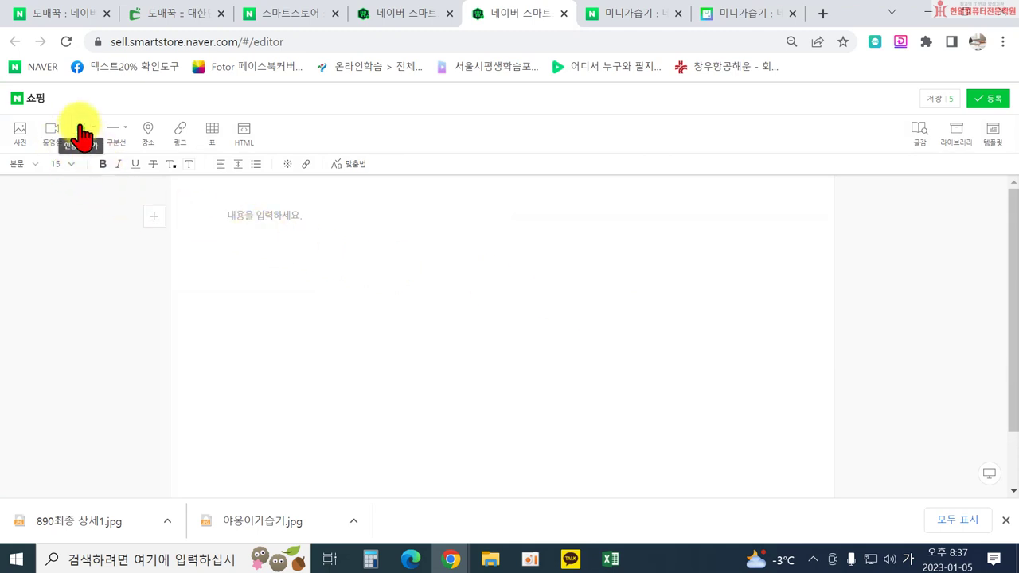
left_click(82, 129)
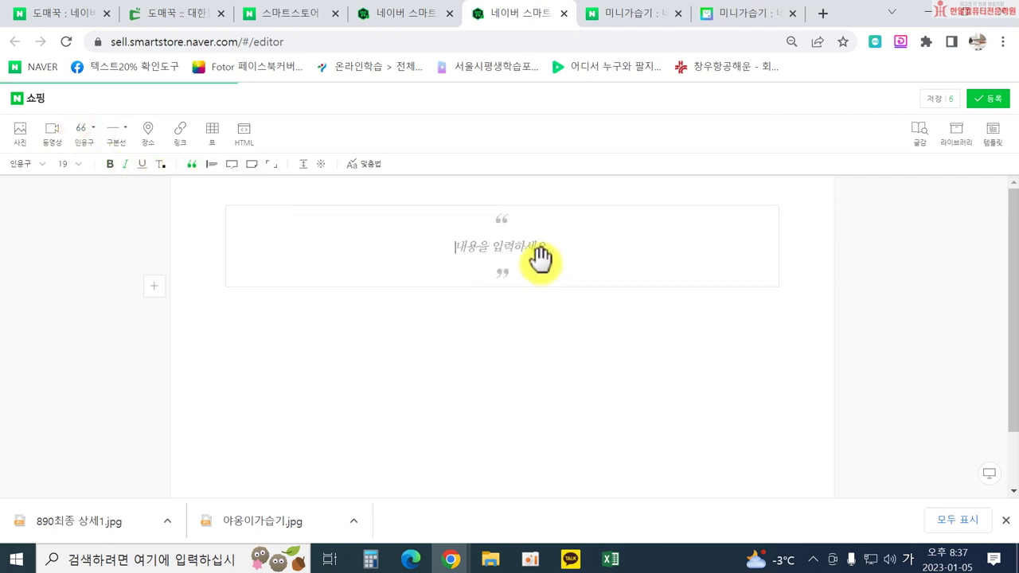
type("야옹이 가습기")
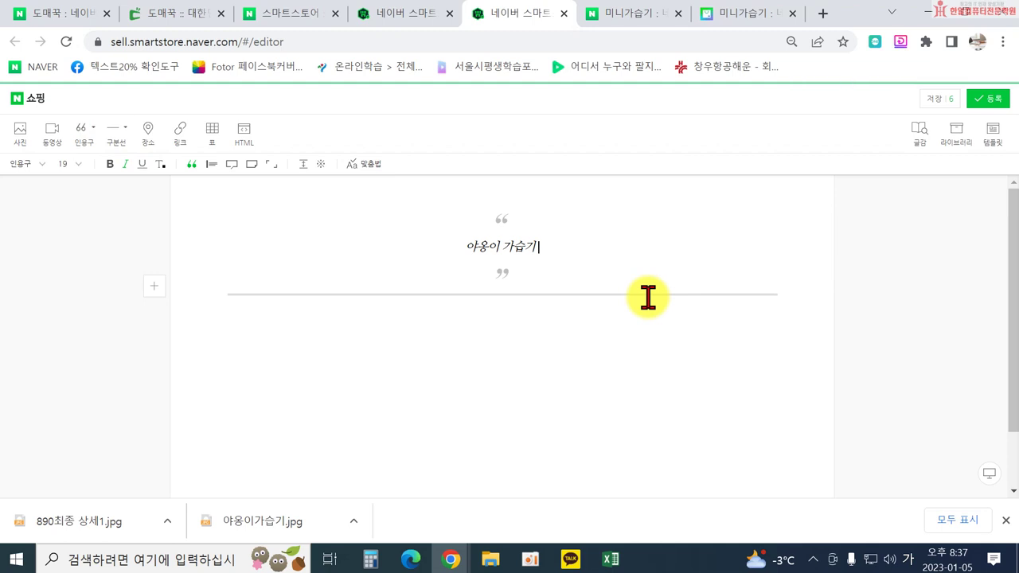
key("Return")
type("대용랴")
type("ㅇ 사무실")
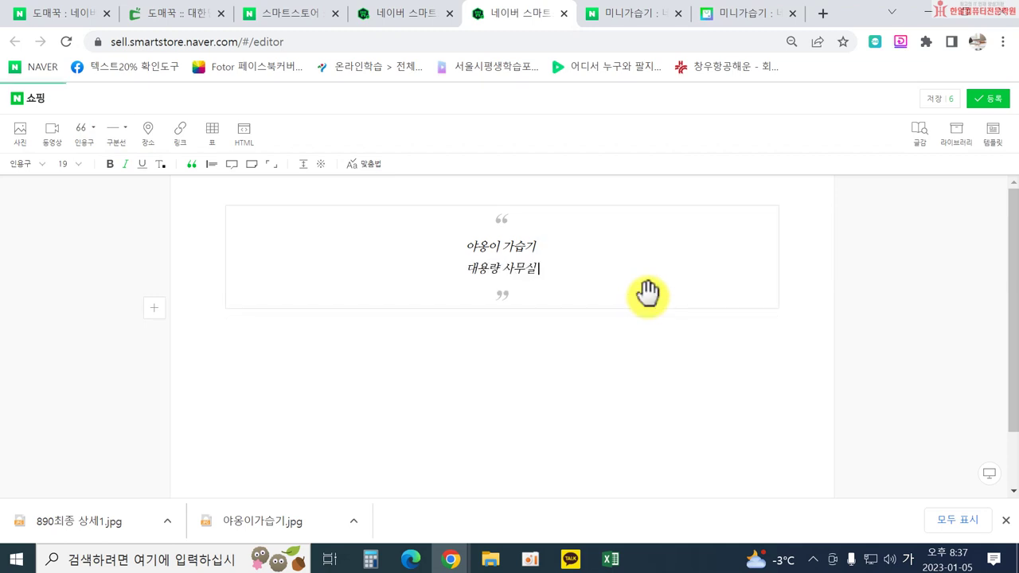
type(" USB 가습기")
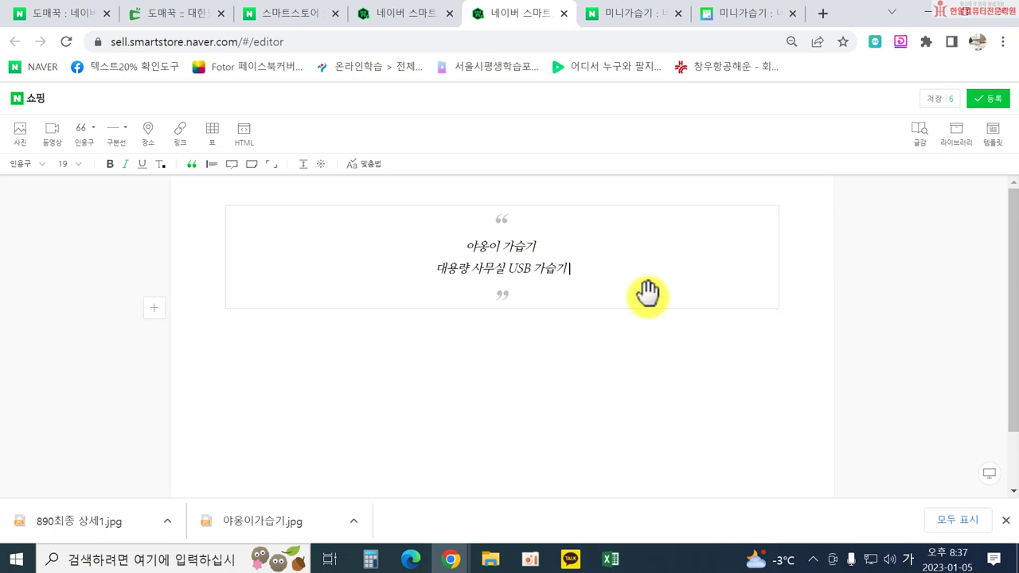
type(" 300")
key("Hangul")
type("ml")
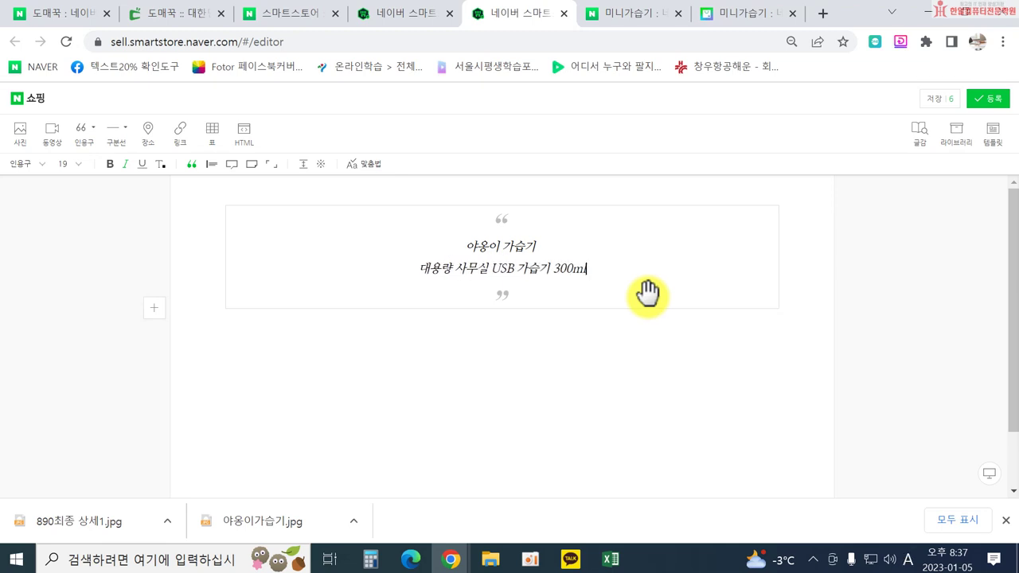
left_click(579, 319)
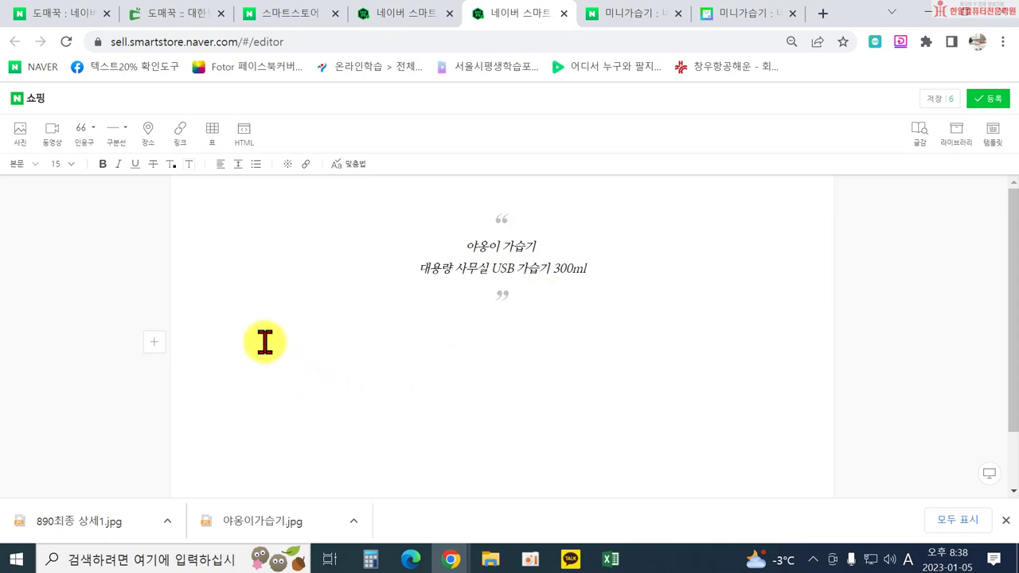
left_click(231, 340)
Insert the 890최종 상세1 image from 내 사진 below the quote.
left_click(20, 137)
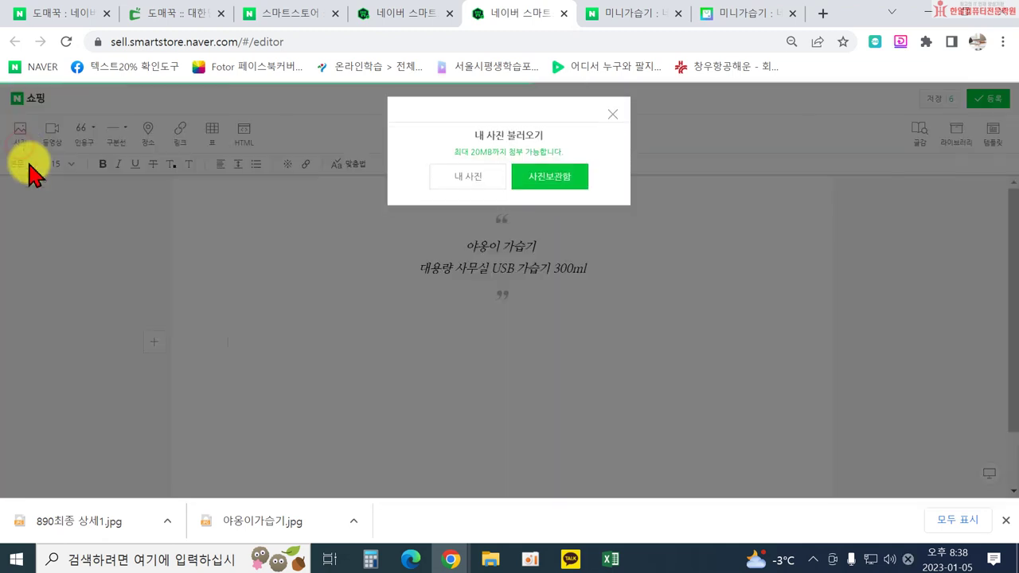
left_click(492, 191)
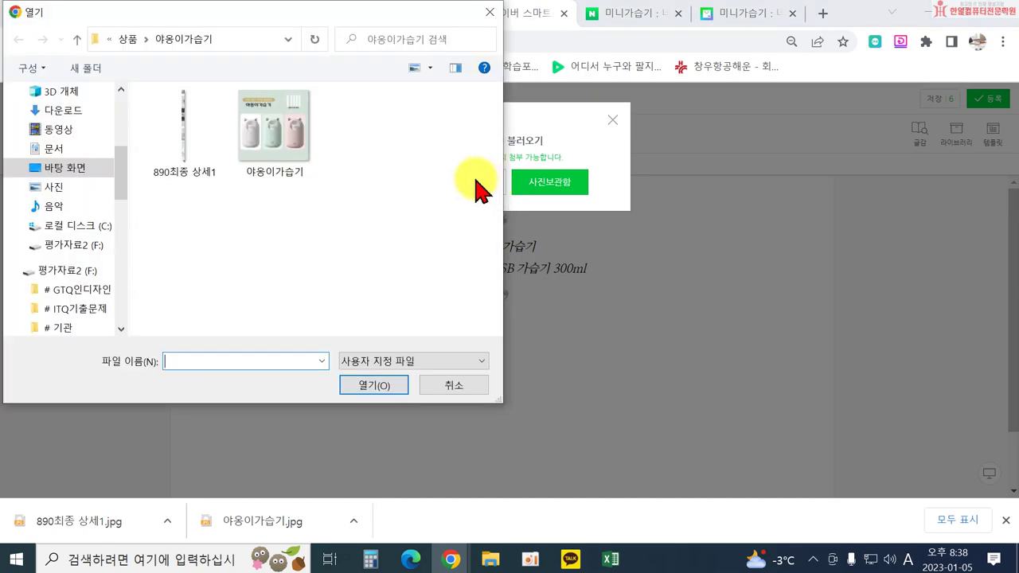
double_click(180, 143)
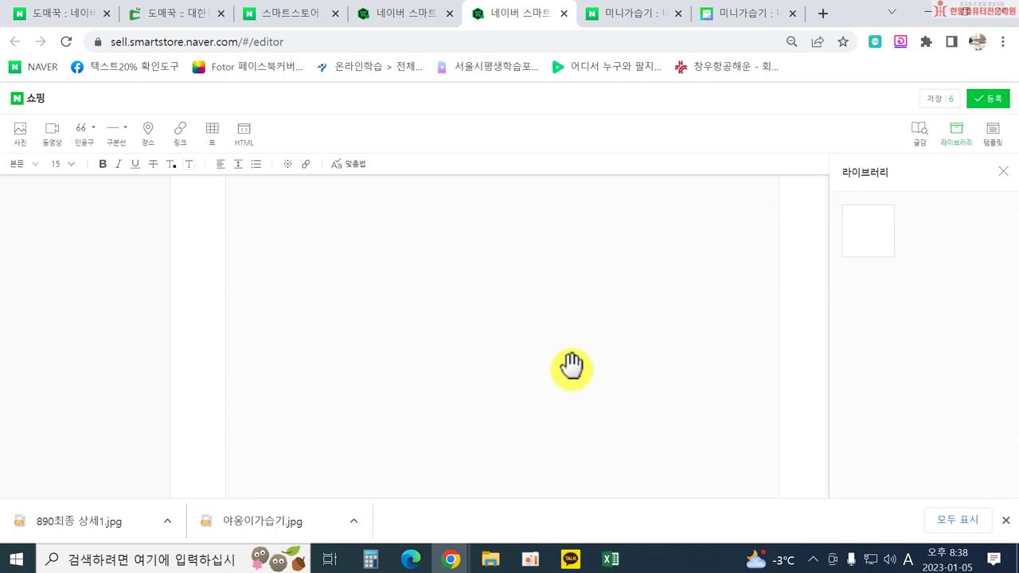
Close the 라이브러리 panel and register the description to the listing.
left_click(998, 171)
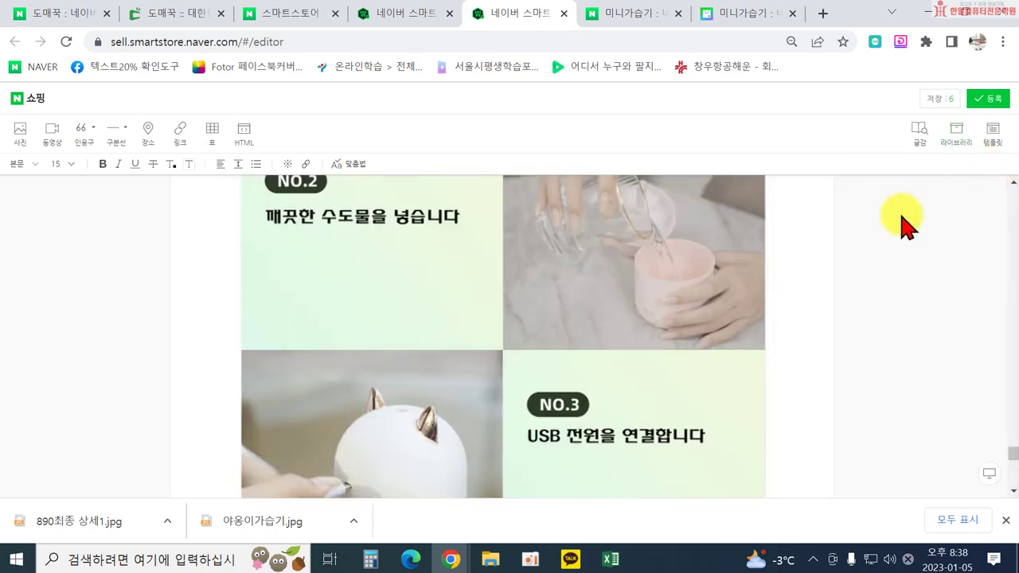
scroll(764, 254, "down", 5)
scroll(766, 278, "up", 2)
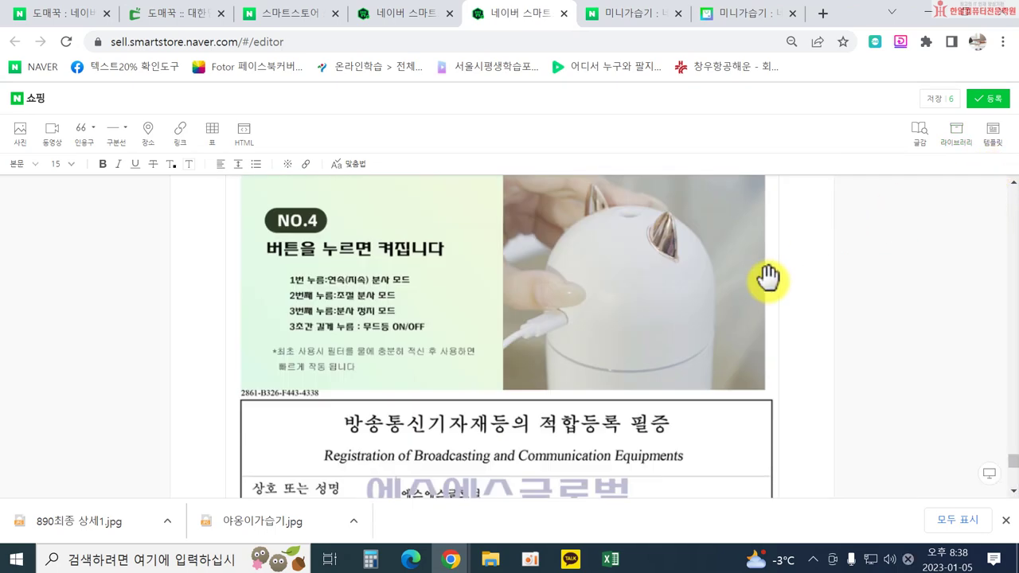
scroll(766, 282, "down", 5)
scroll(766, 285, "down", 2)
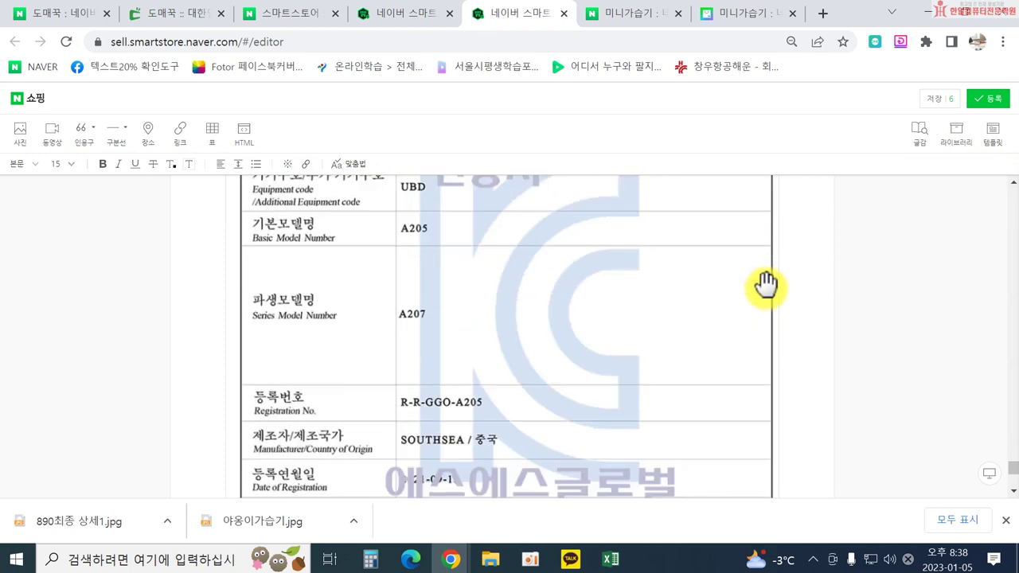
left_click(992, 101)
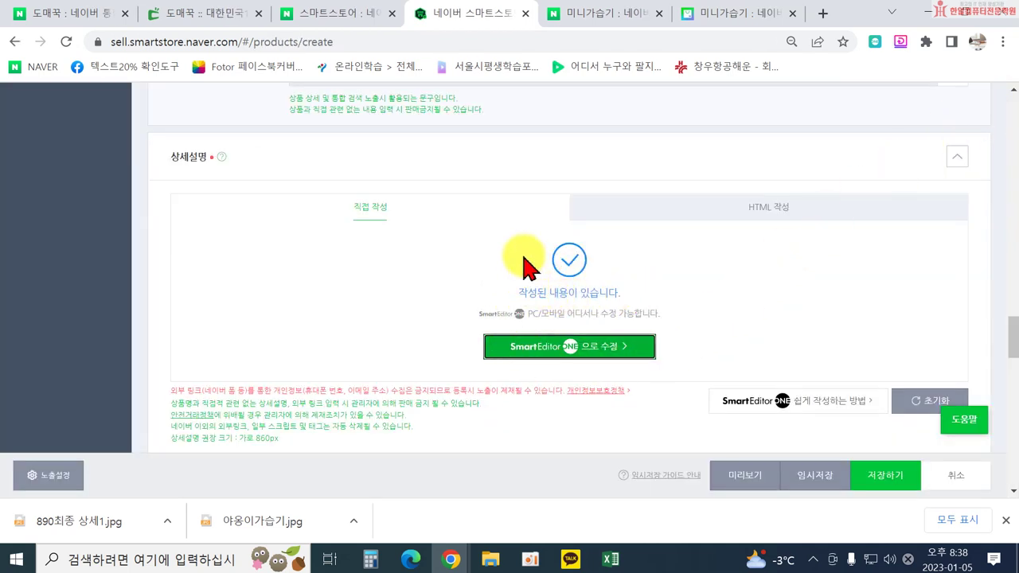
Review the listing in the 미리보기 preview, then close it.
scroll(597, 269, "down", 1)
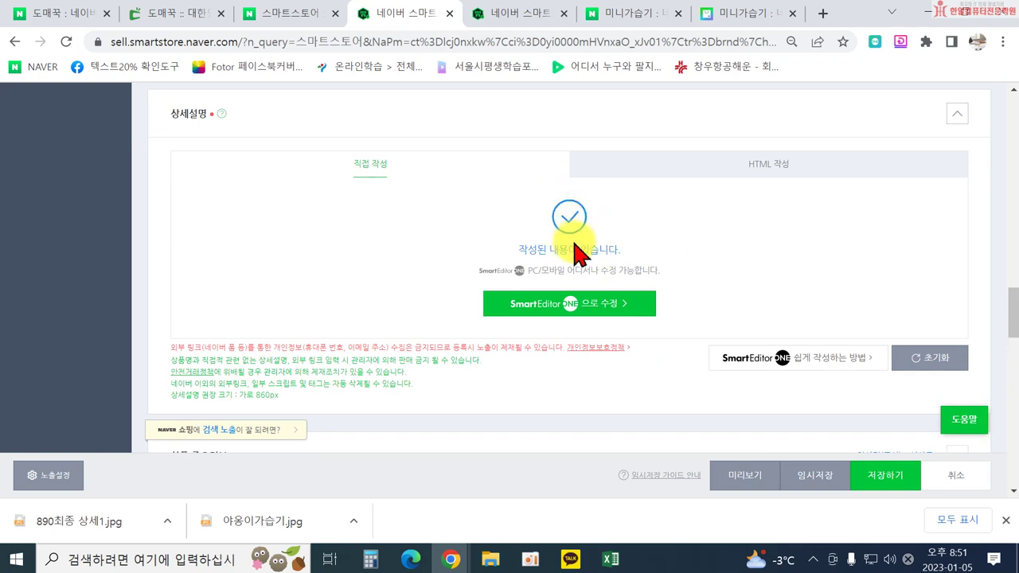
left_click(731, 482)
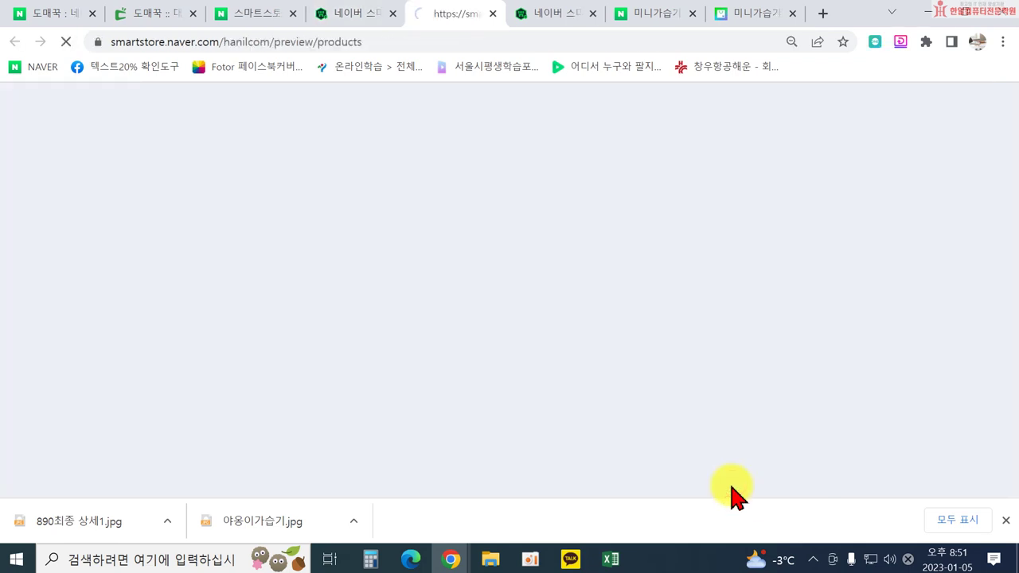
scroll(566, 312, "down", 15)
scroll(599, 338, "down", 5)
scroll(626, 336, "up", 2)
scroll(637, 326, "down", 12)
scroll(667, 350, "down", 15)
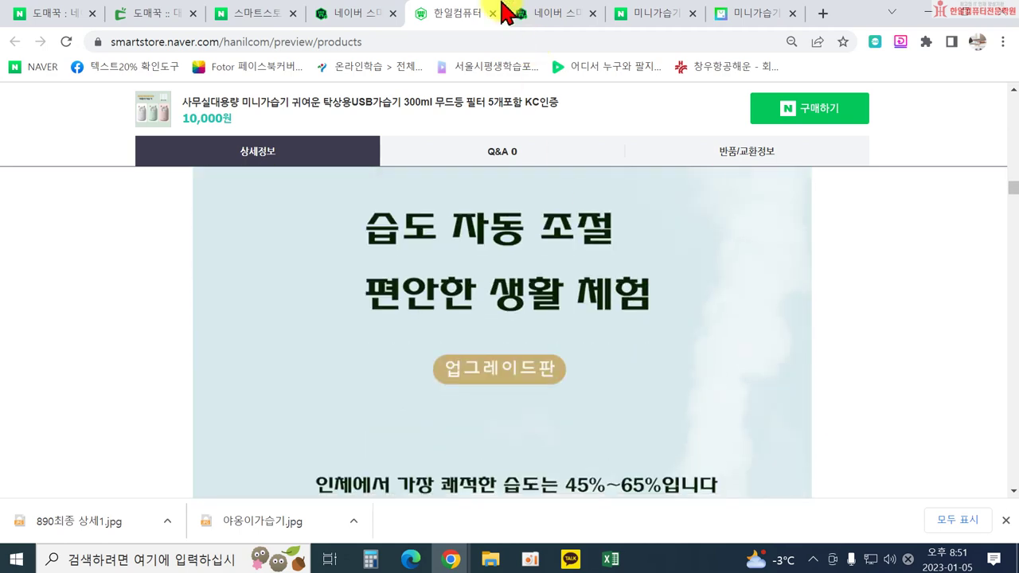
left_click(494, 14)
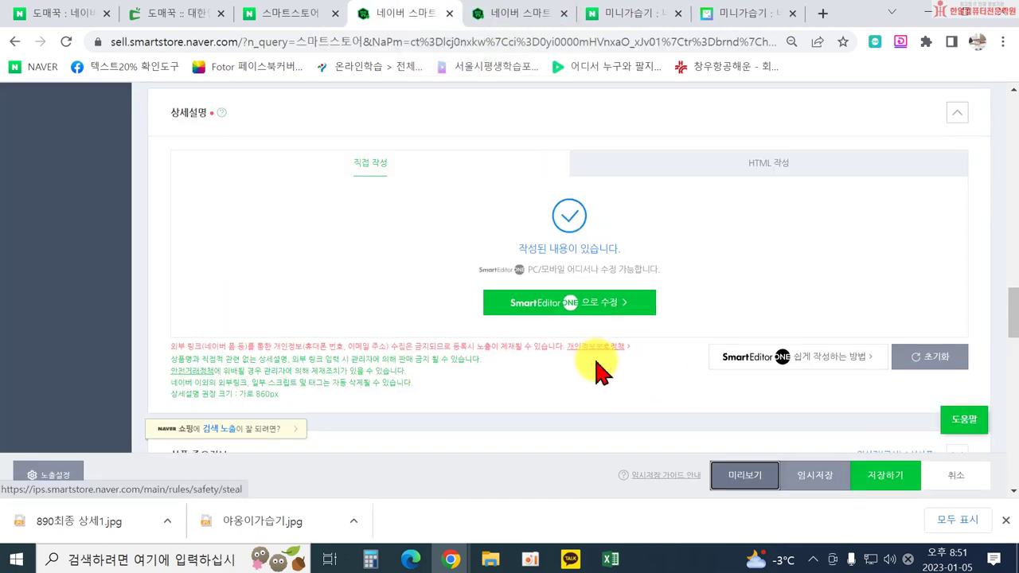
Expand the 상품 주요정보 section to show the 모델명, 브랜드 and 제조사 fields.
scroll(599, 370, "down", 1)
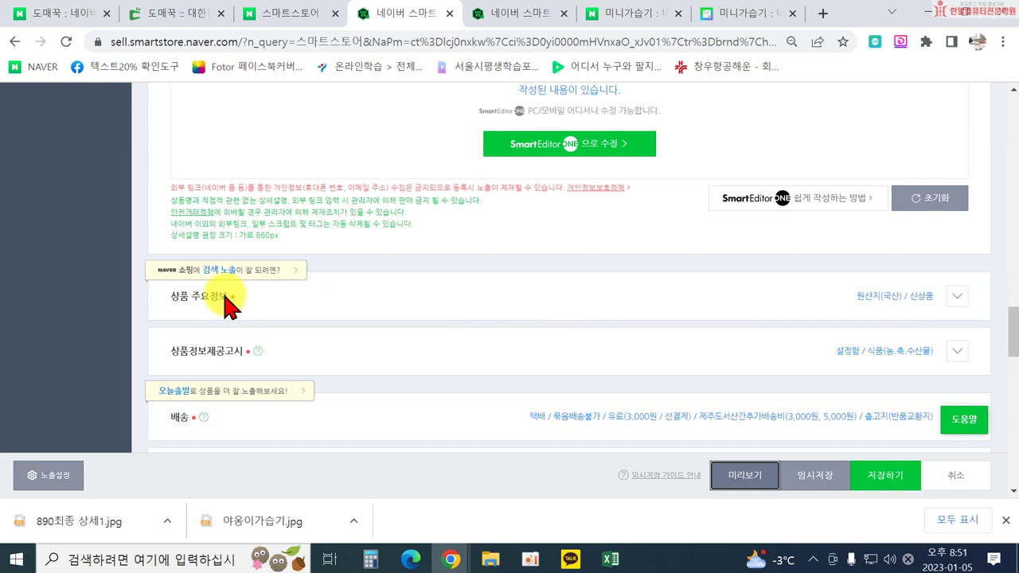
left_click(953, 296)
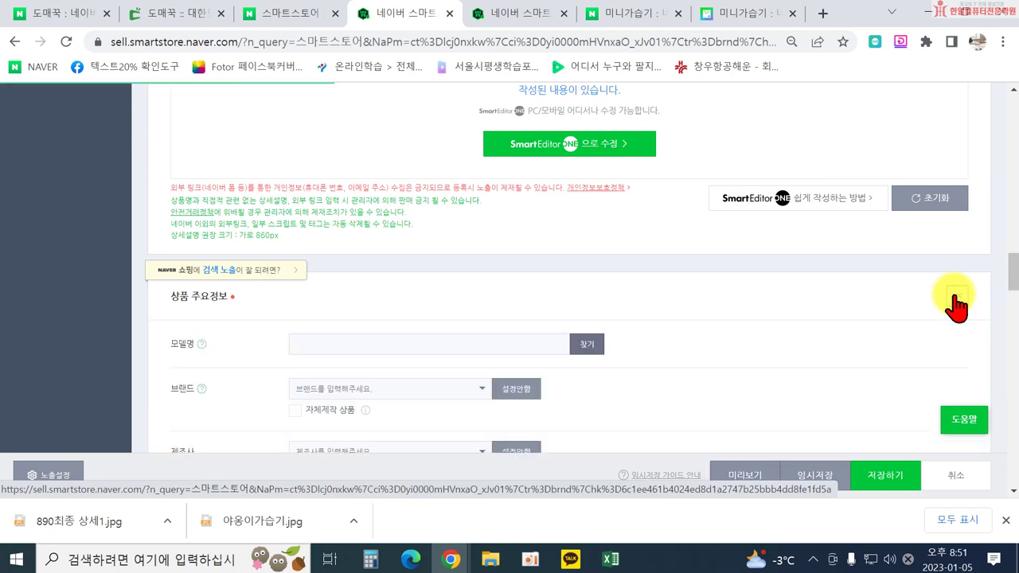
scroll(768, 319, "down", 2)
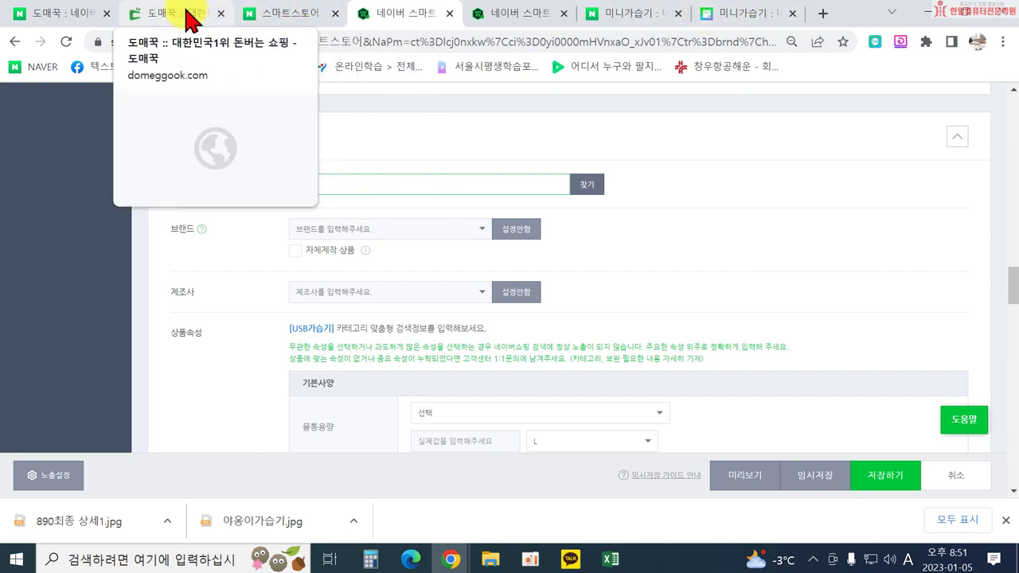
Select the 모델명 value A205 in Domeggook's 상품정보 table and return to Smart Store.
left_click(189, 16)
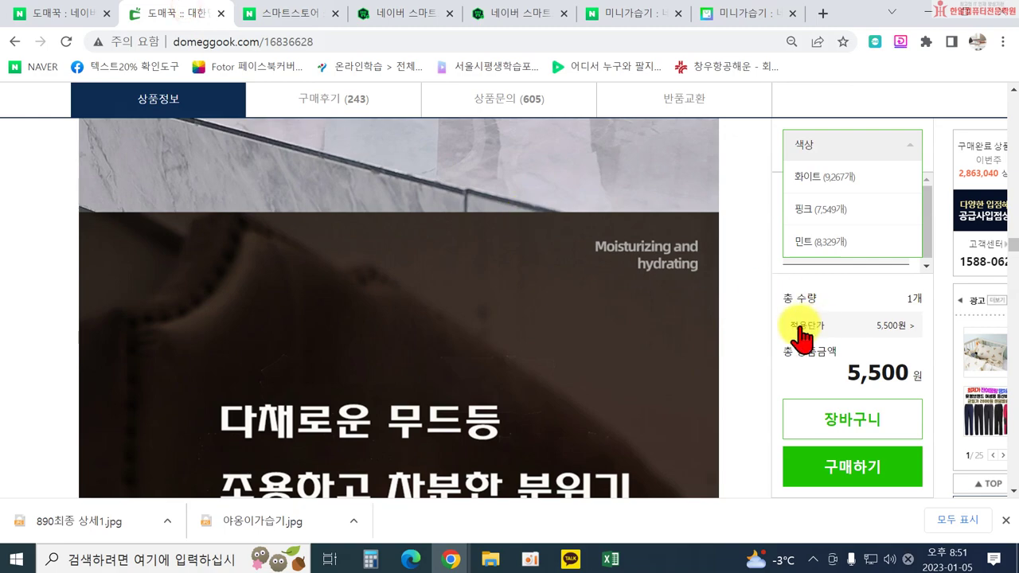
scroll(685, 320, "up", 1)
scroll(658, 320, "up", 3)
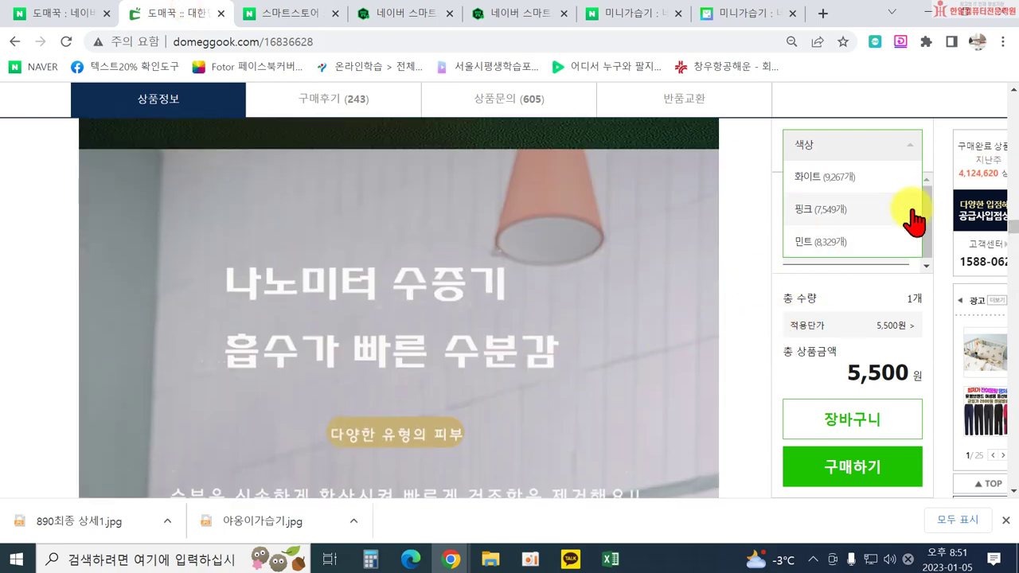
left_click(1013, 225)
left_click_drag(1015, 225, 1013, 134)
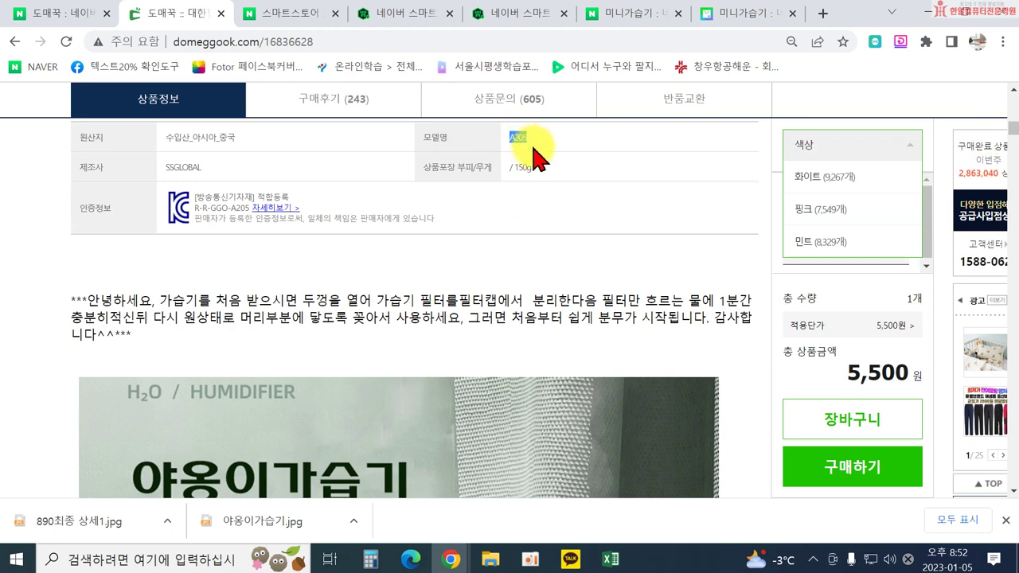
left_click(512, 15)
Expand 상품 주요정보 and enter A205 in the 모델명 field.
scroll(382, 358, "down", 1)
scroll(325, 371, "down", 10)
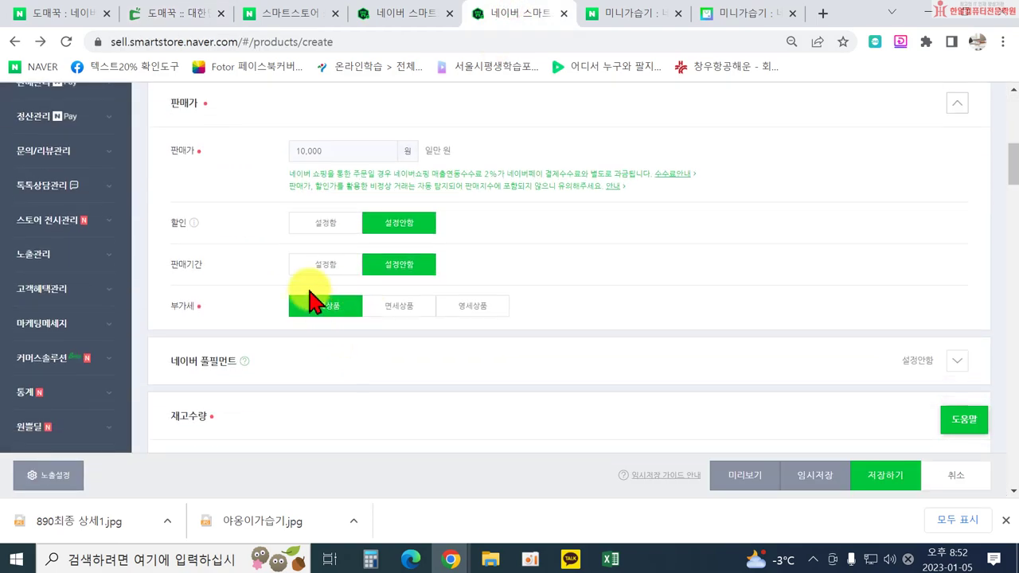
scroll(494, 327, "down", 15)
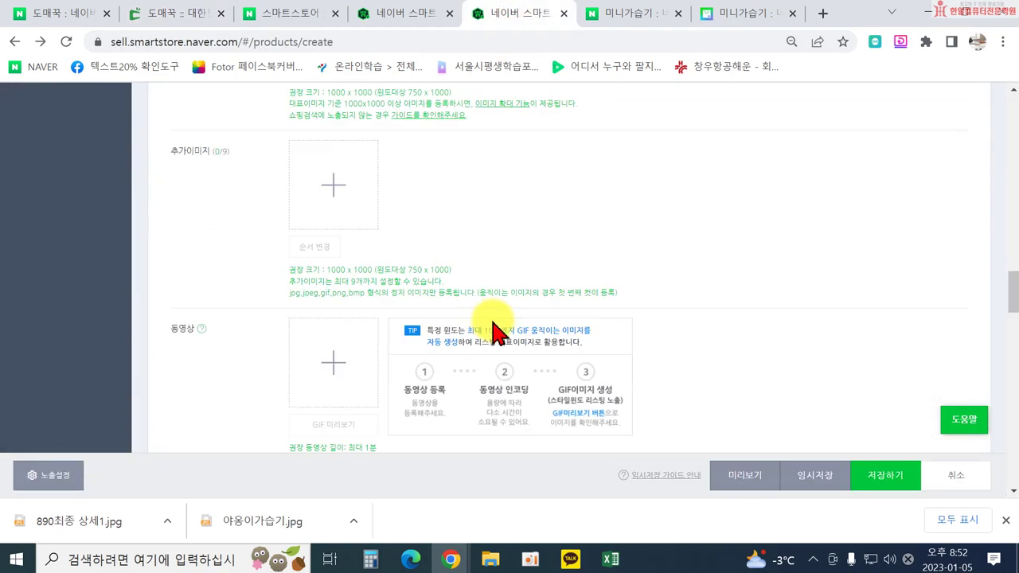
scroll(472, 341, "down", 10)
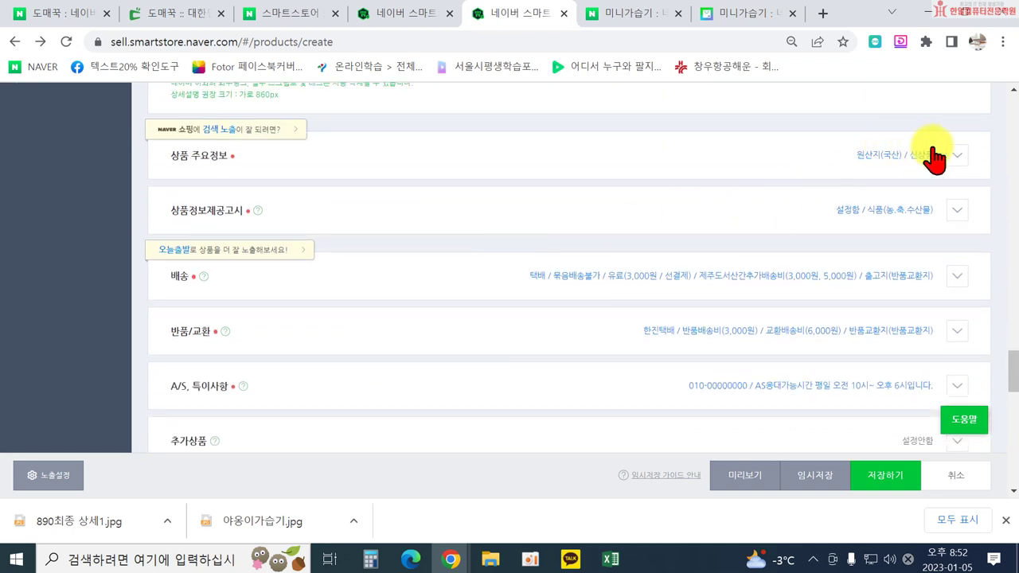
left_click(959, 155)
left_click(342, 204)
type("A205")
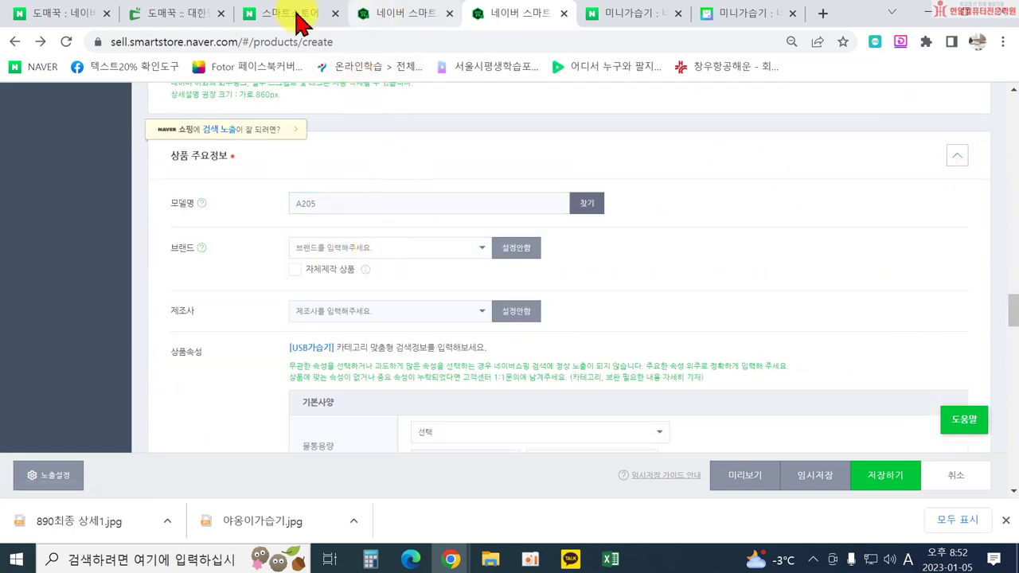
left_click(166, 14)
scroll(472, 227, "up", 2)
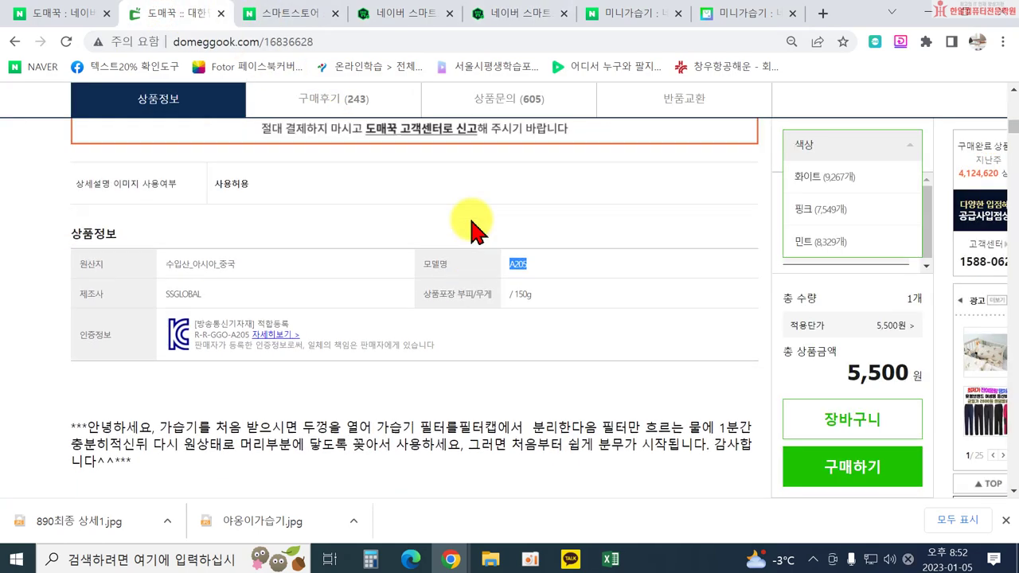
scroll(472, 227, "up", 1)
scroll(326, 325, "down", 6)
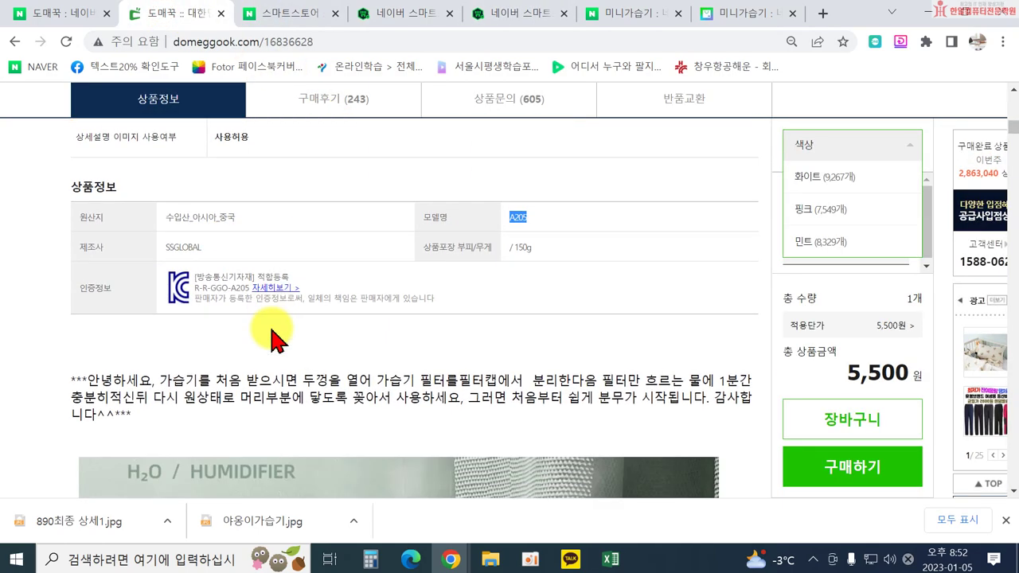
scroll(414, 333, "down", 15)
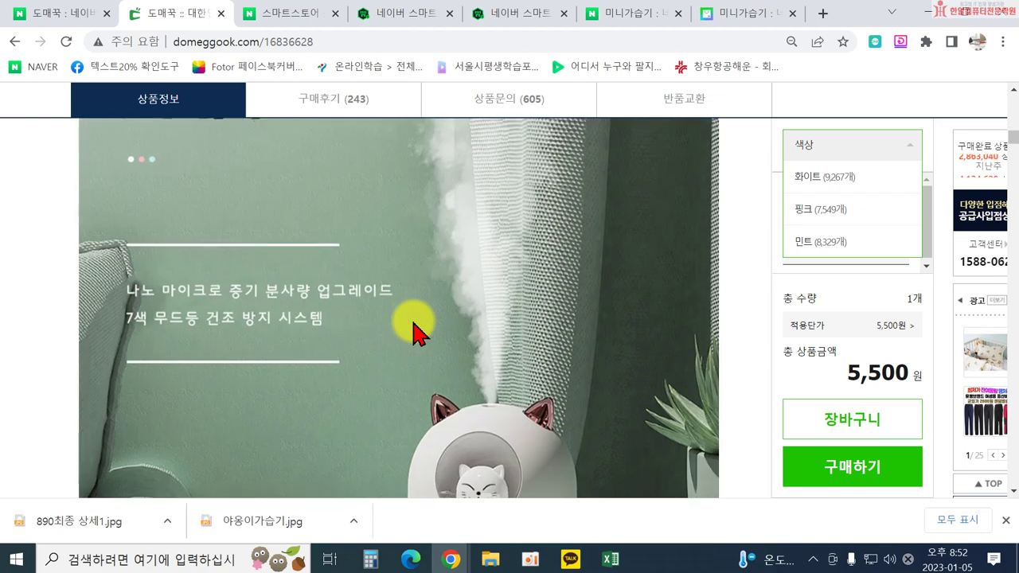
scroll(508, 339, "down", 15)
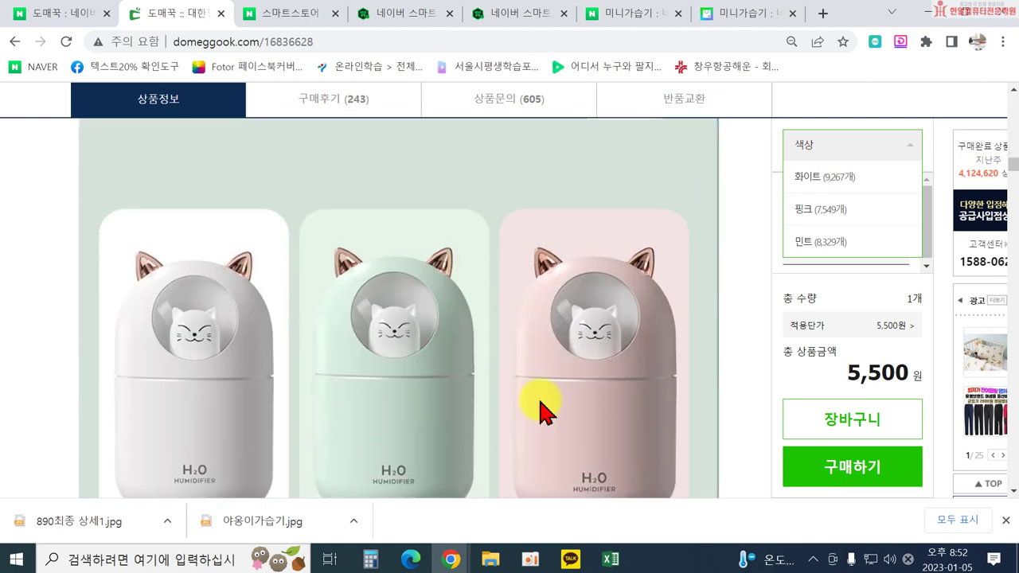
scroll(569, 393, "down", 5)
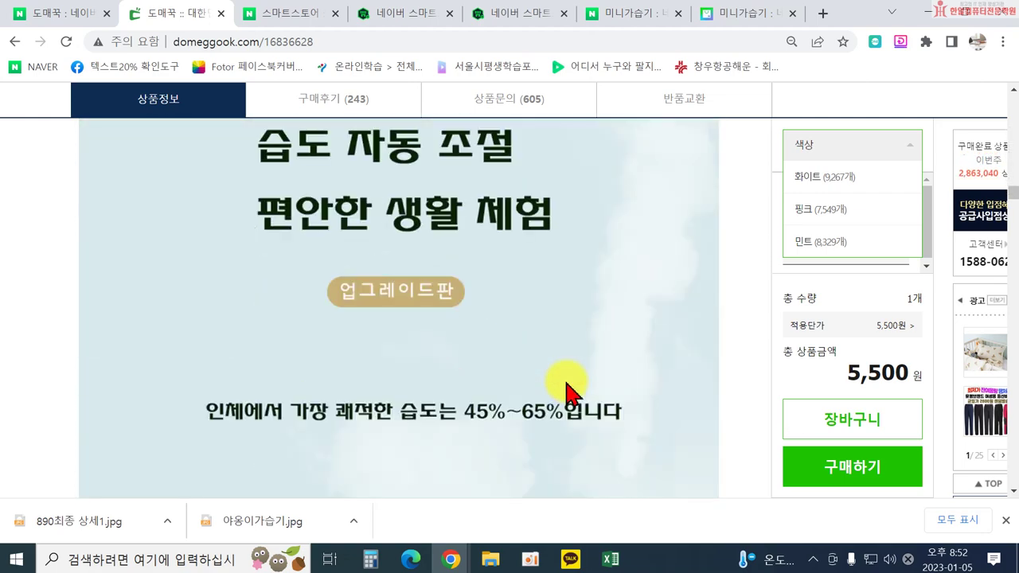
scroll(565, 387, "down", 15)
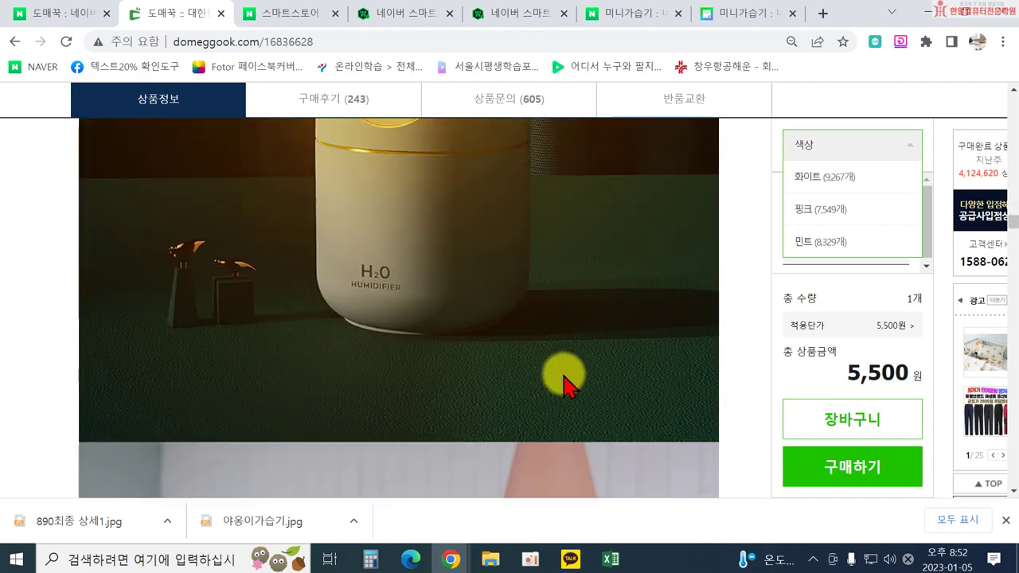
scroll(557, 370, "down", 15)
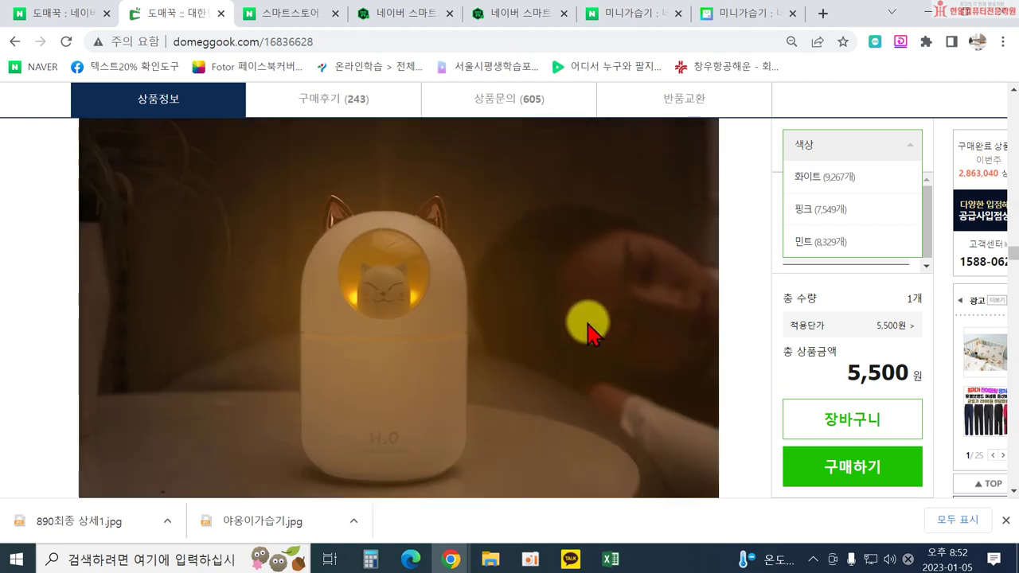
scroll(580, 333, "up", 7)
scroll(618, 340, "down", 15)
scroll(589, 364, "down", 15)
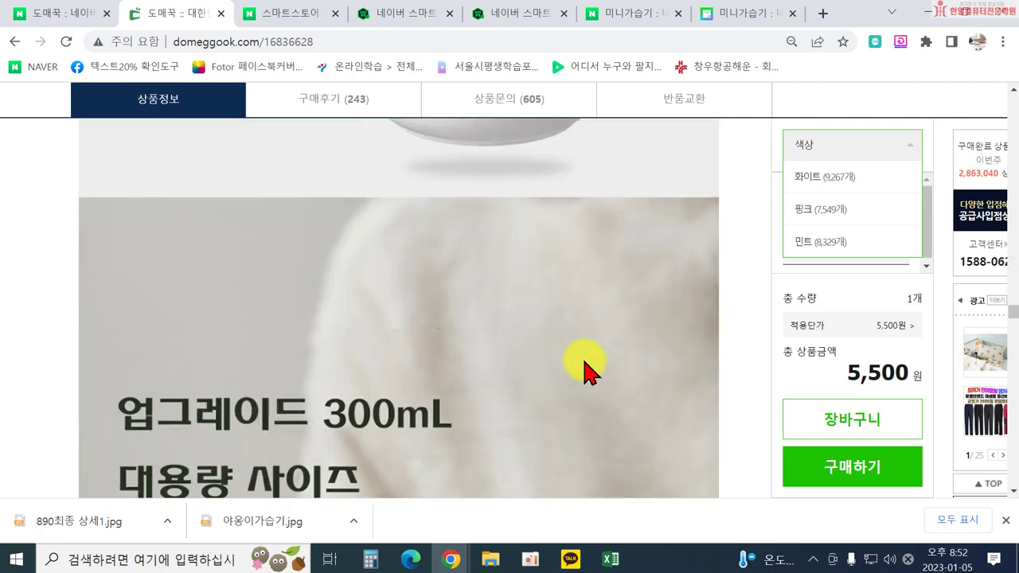
scroll(589, 368, "down", 15)
scroll(589, 367, "down", 3)
scroll(590, 368, "down", 10)
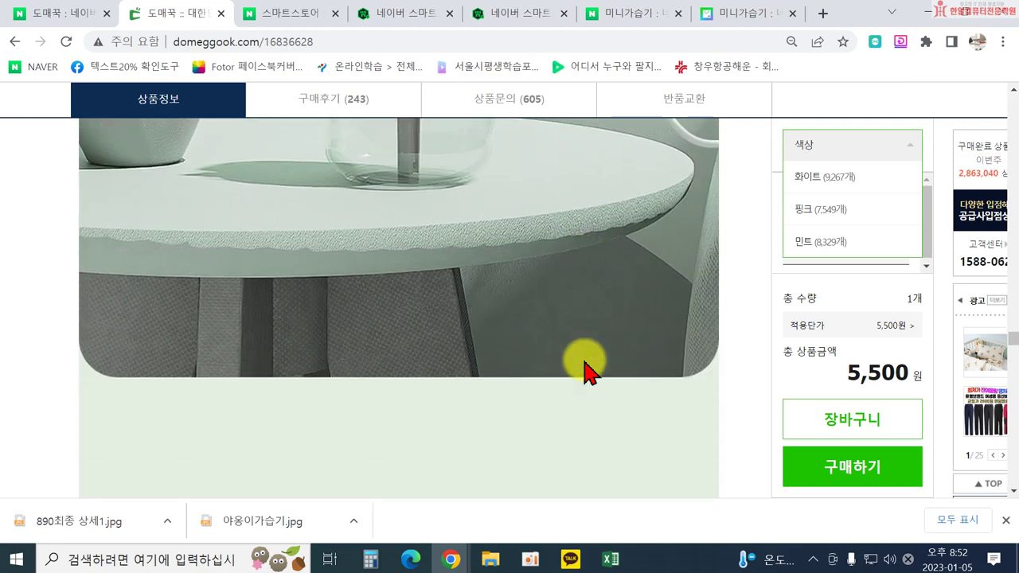
scroll(585, 367, "down", 10)
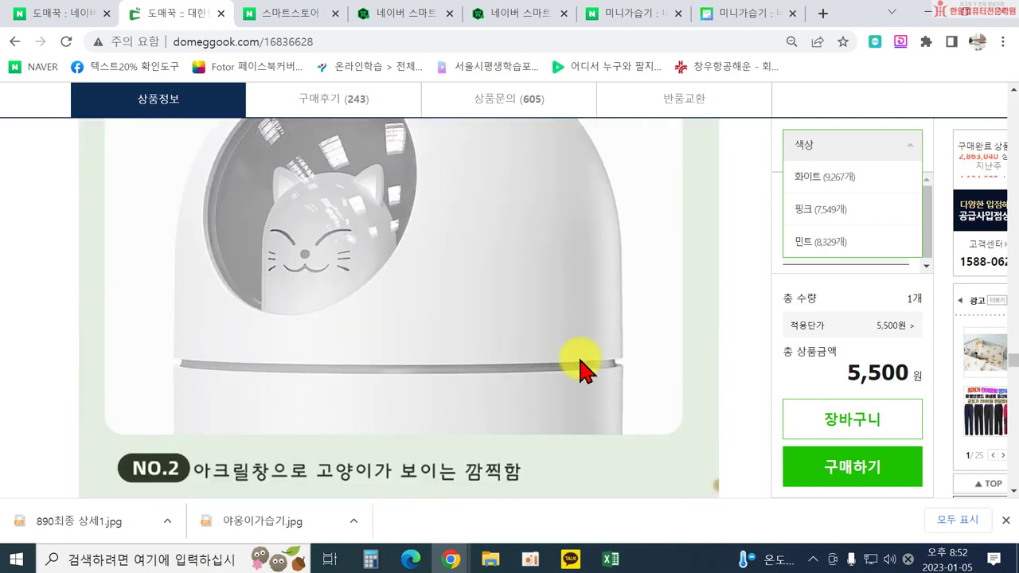
scroll(585, 367, "down", 10)
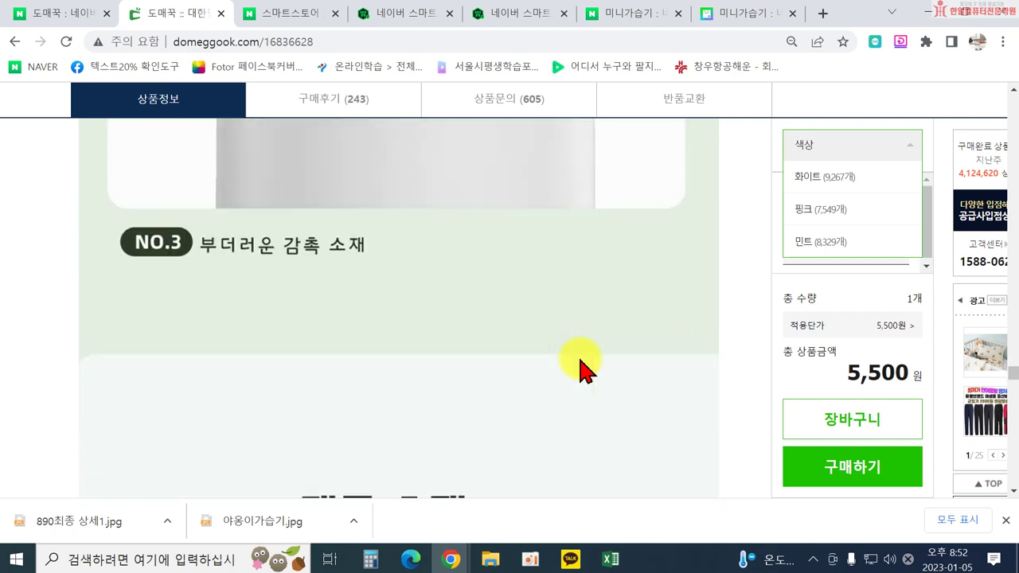
scroll(477, 343, "down", 1)
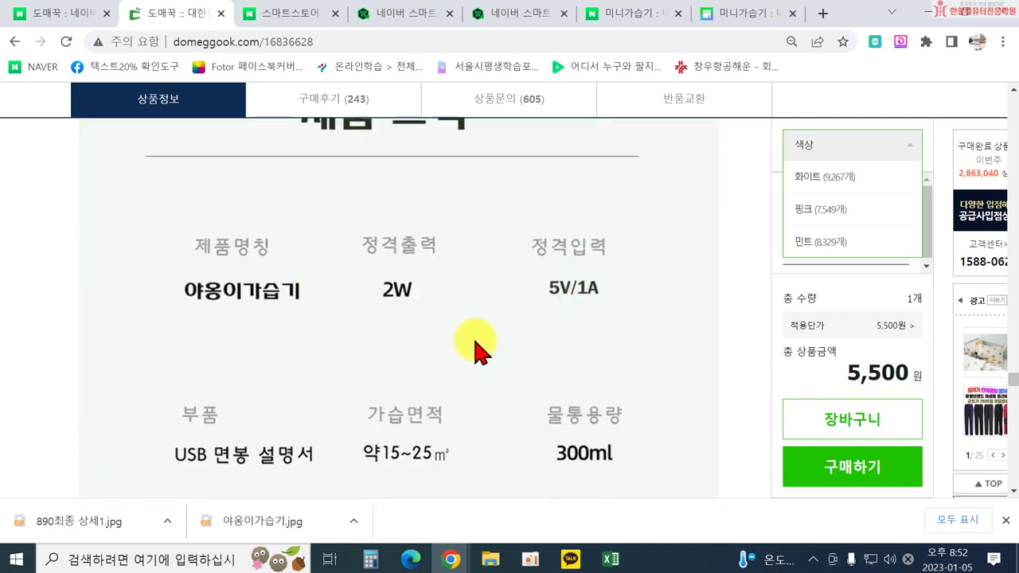
scroll(398, 345, "down", 2)
scroll(262, 417, "down", 2)
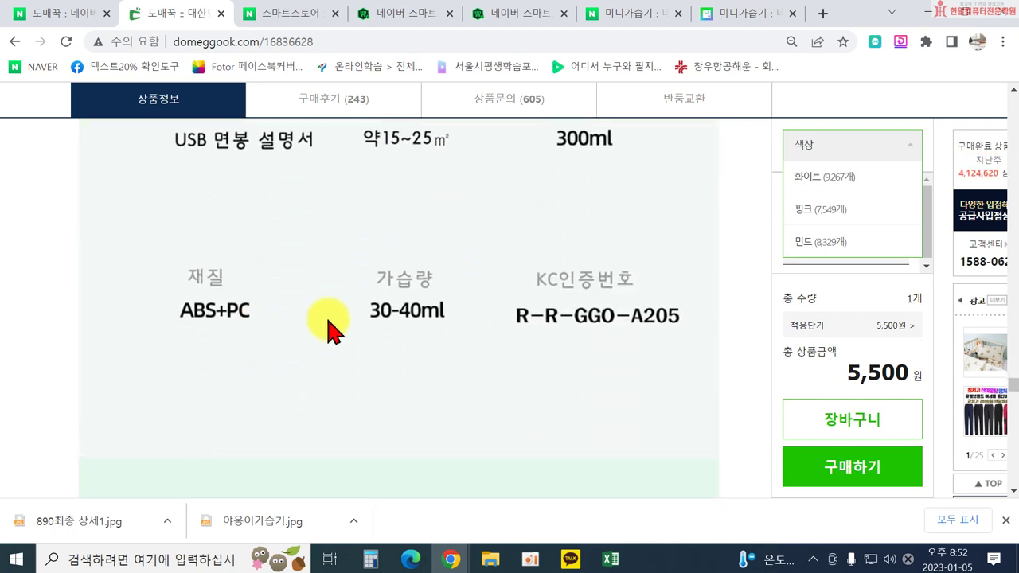
scroll(305, 338, "down", 10)
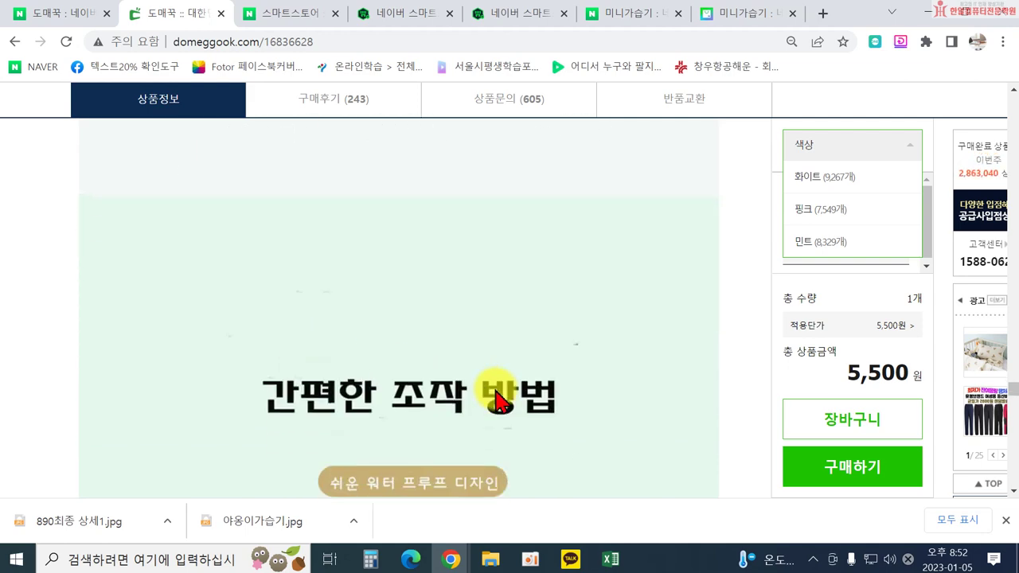
scroll(432, 392, "down", 10)
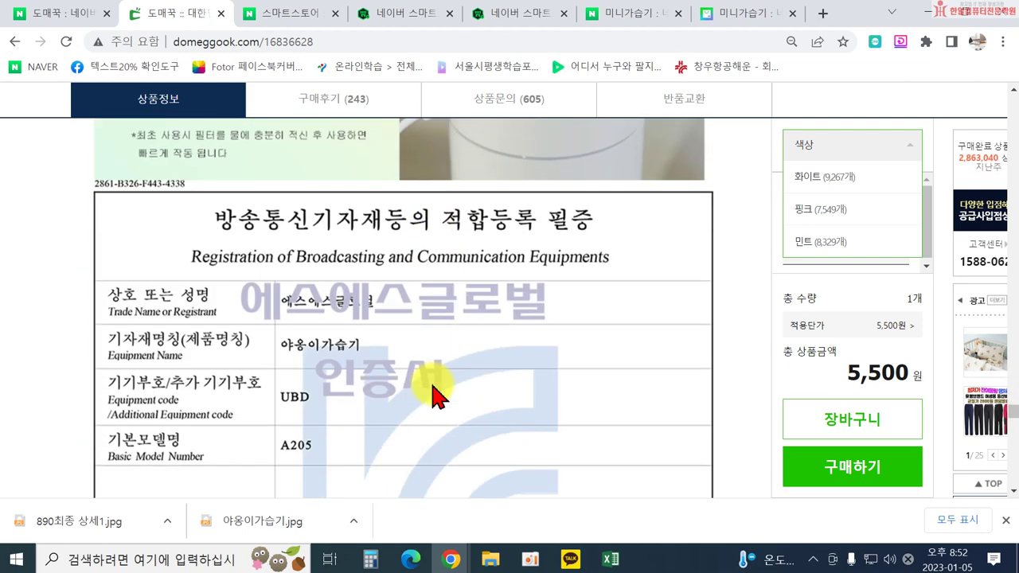
scroll(359, 354, "down", 1)
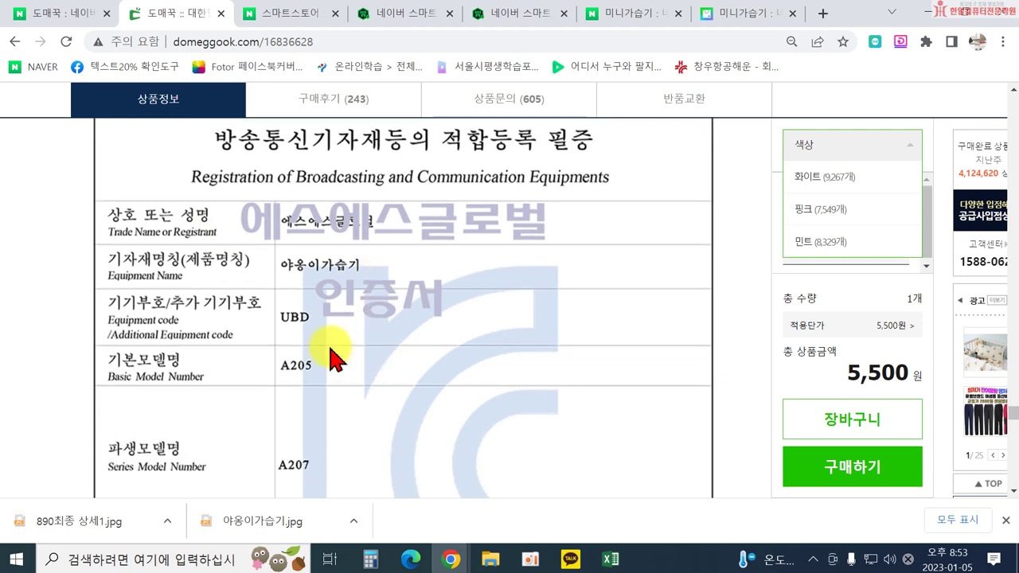
scroll(318, 398, "down", 2)
scroll(438, 398, "down", 2)
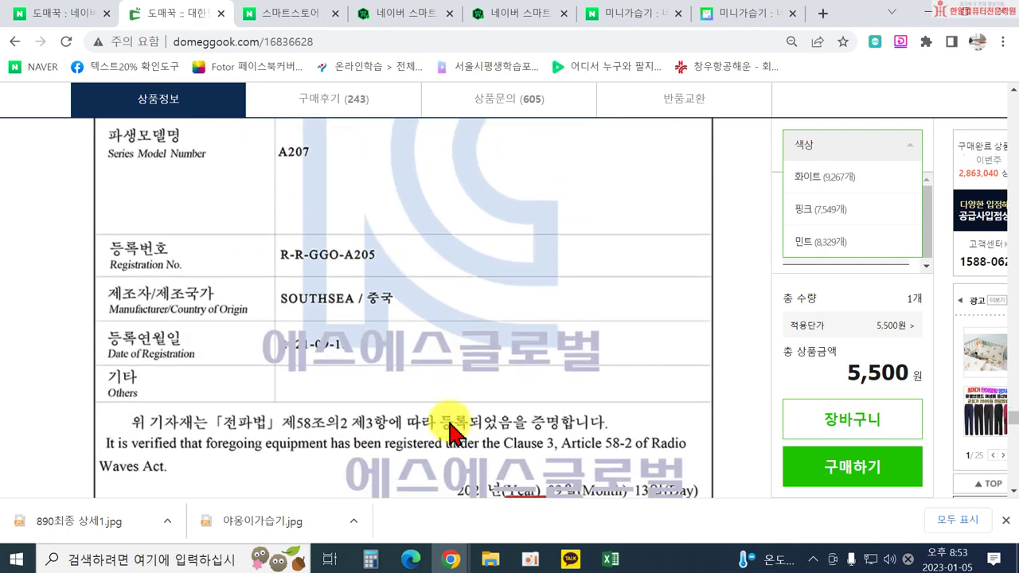
scroll(577, 438, "up", 4)
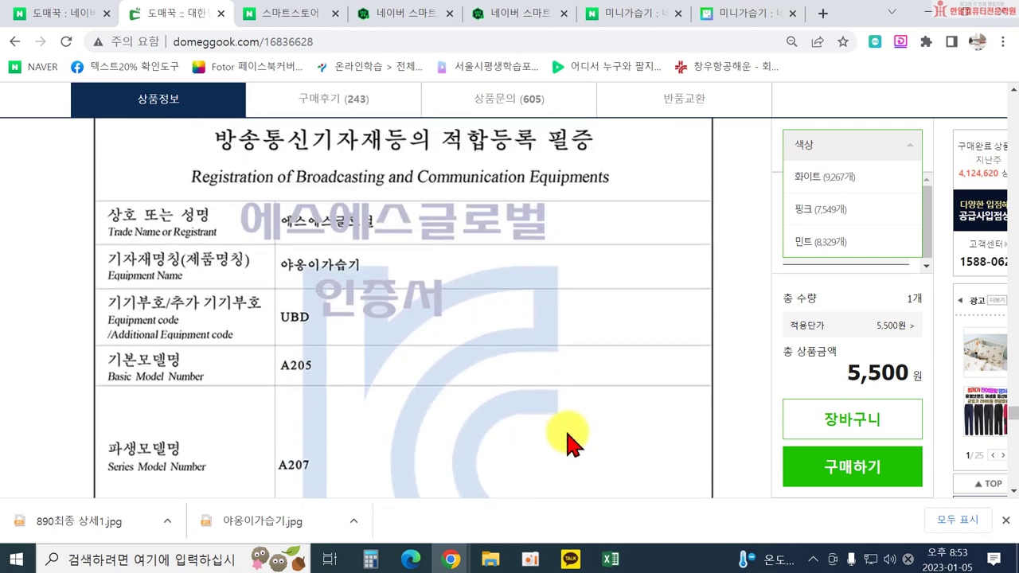
scroll(571, 441, "down", 1)
scroll(557, 430, "up", 2)
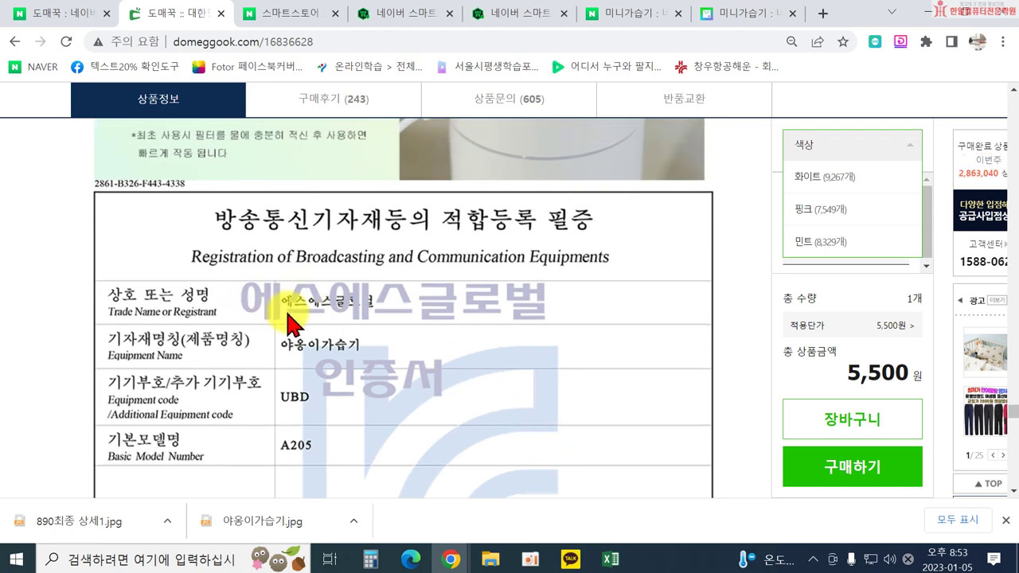
scroll(550, 402, "down", 8)
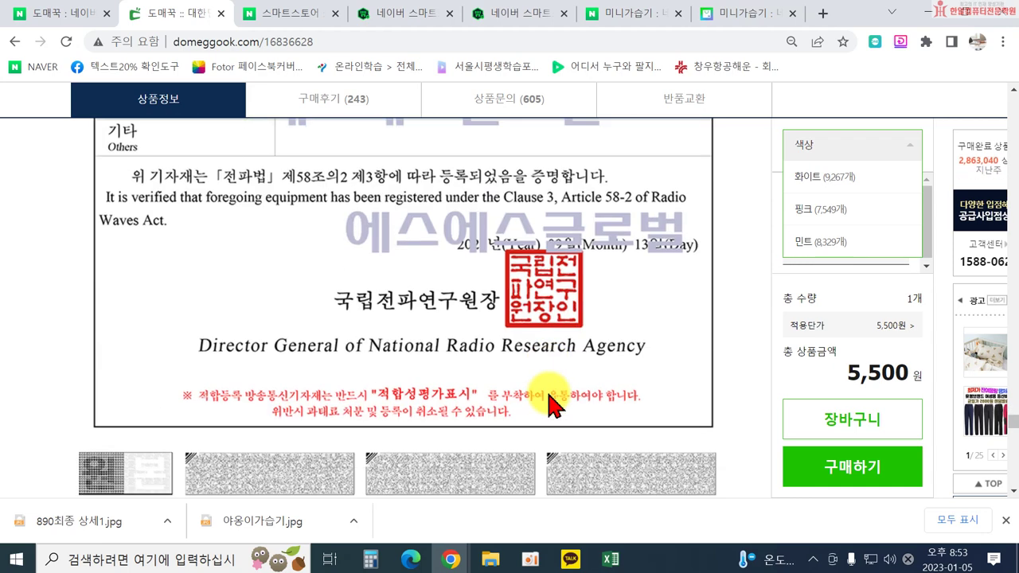
scroll(549, 404, "down", 3)
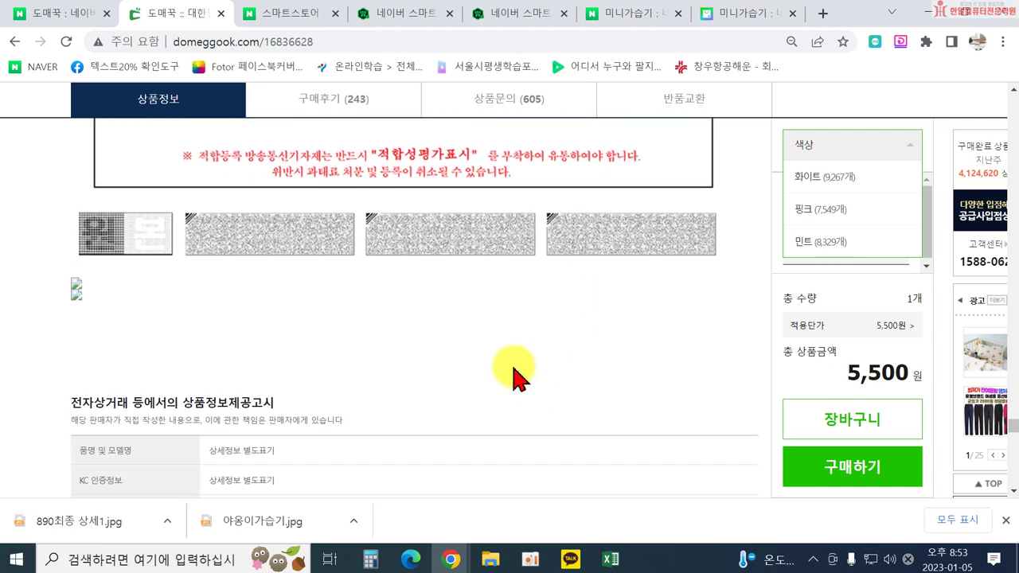
scroll(414, 243, "down", 4)
scroll(420, 246, "up", 4)
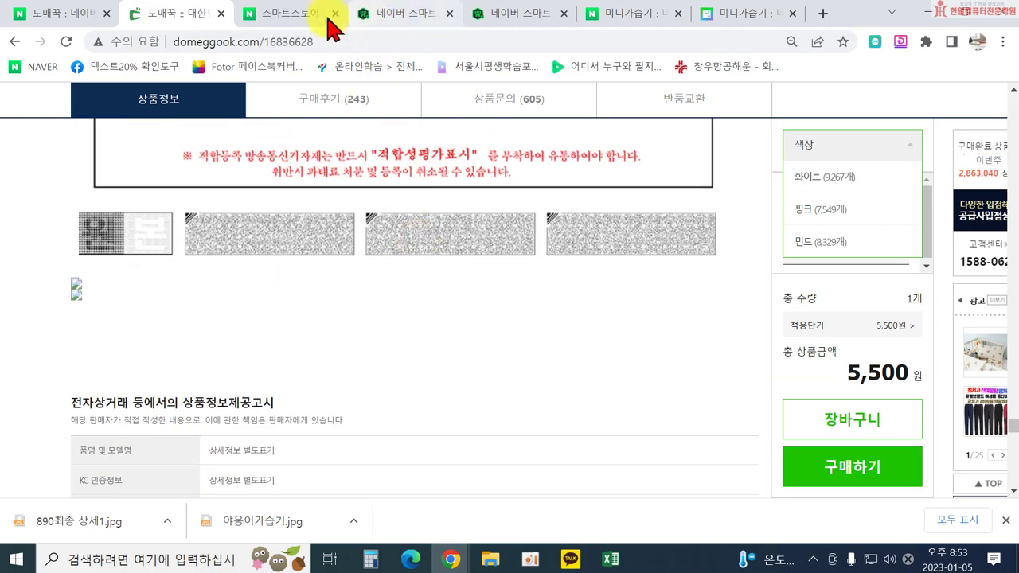
scroll(446, 151, "up", 4)
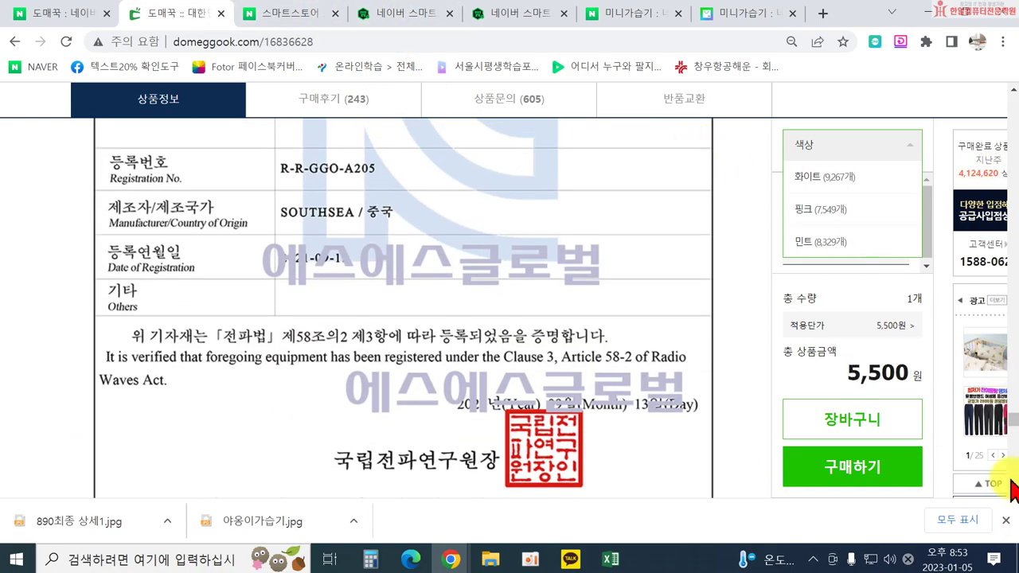
left_click_drag(1014, 426, 998, 119)
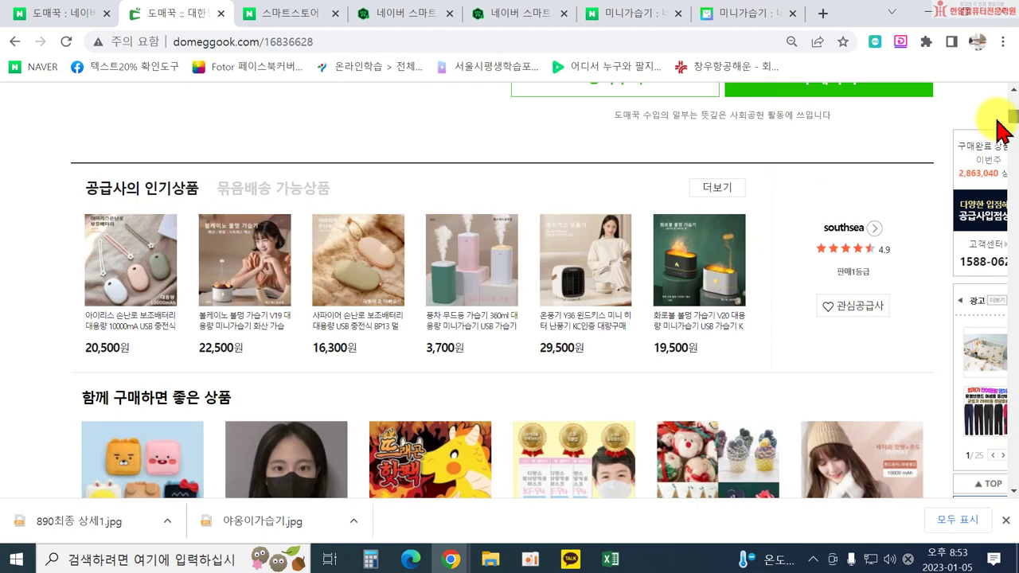
Read origin, model A205, maker SSGLOBAL and KC certification in Domeggook's 상품정보 table.
scroll(705, 293, "down", 4)
scroll(705, 295, "down", 3)
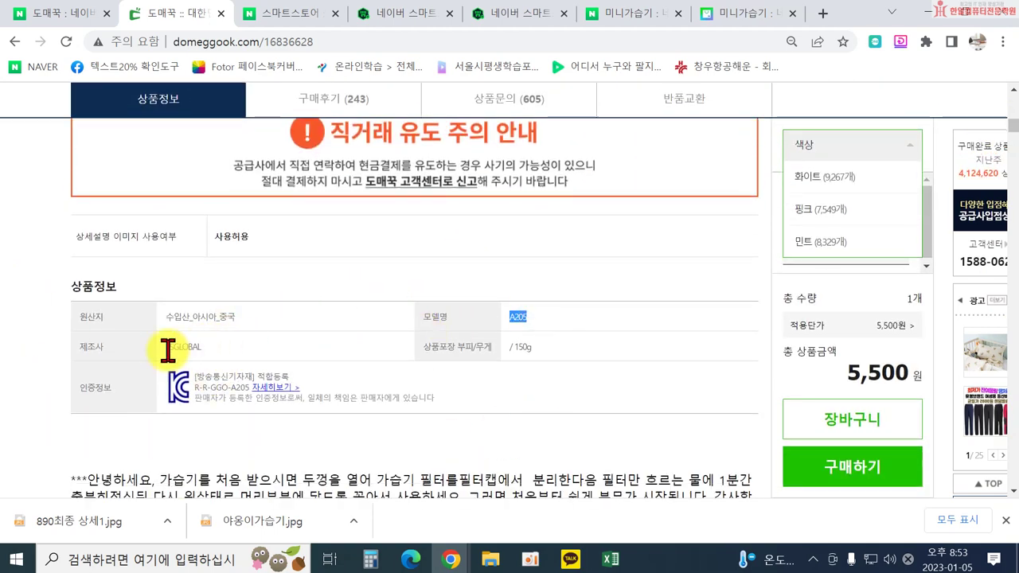
left_click(535, 313)
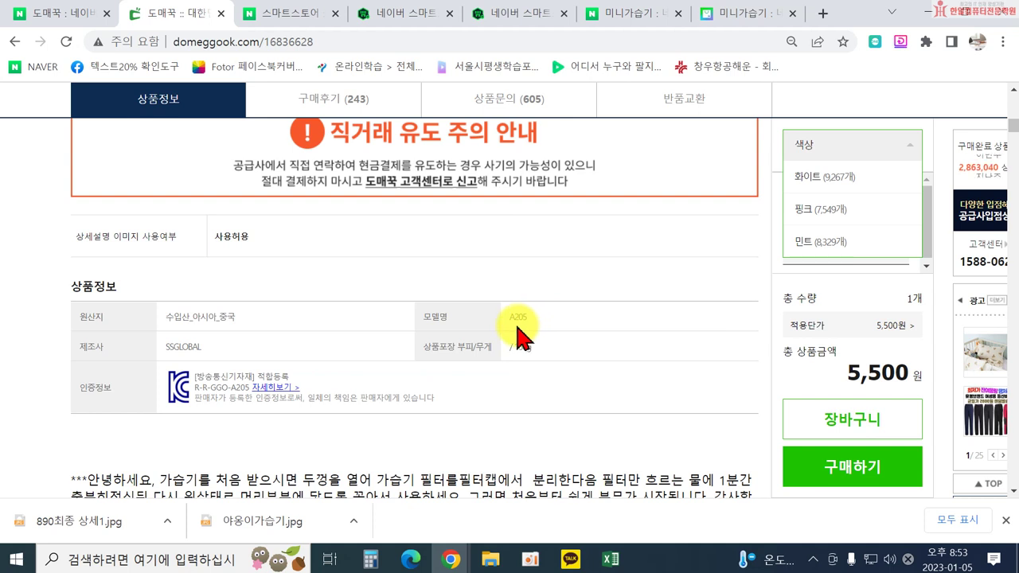
scroll(519, 328, "down", 1)
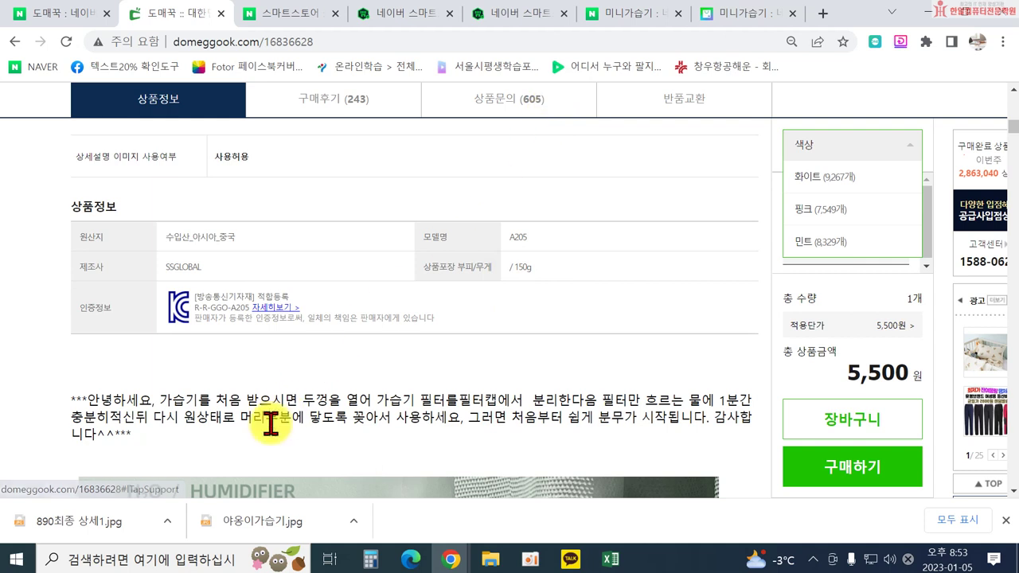
scroll(255, 398, "down", 1)
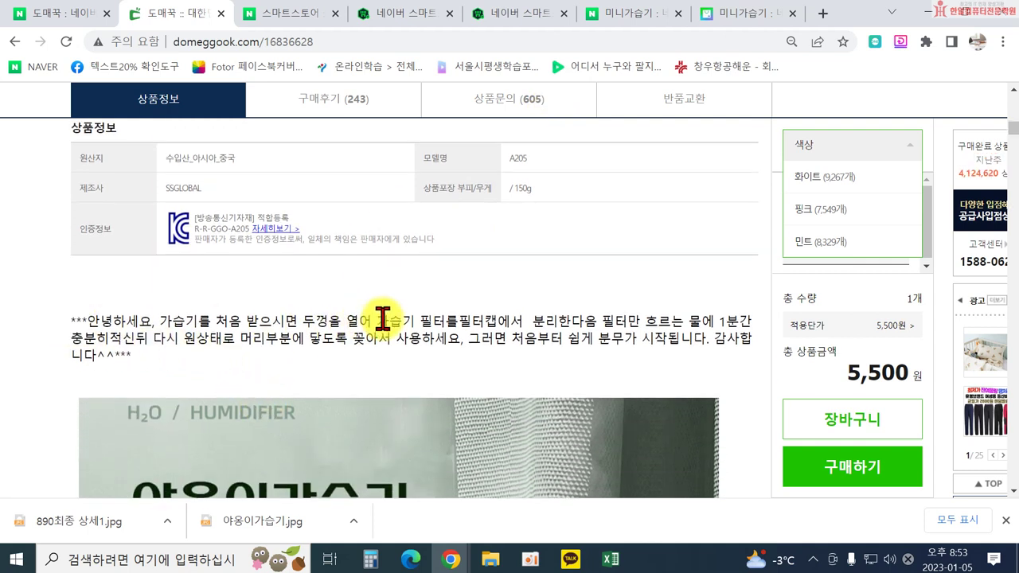
scroll(494, 318, "up", 1)
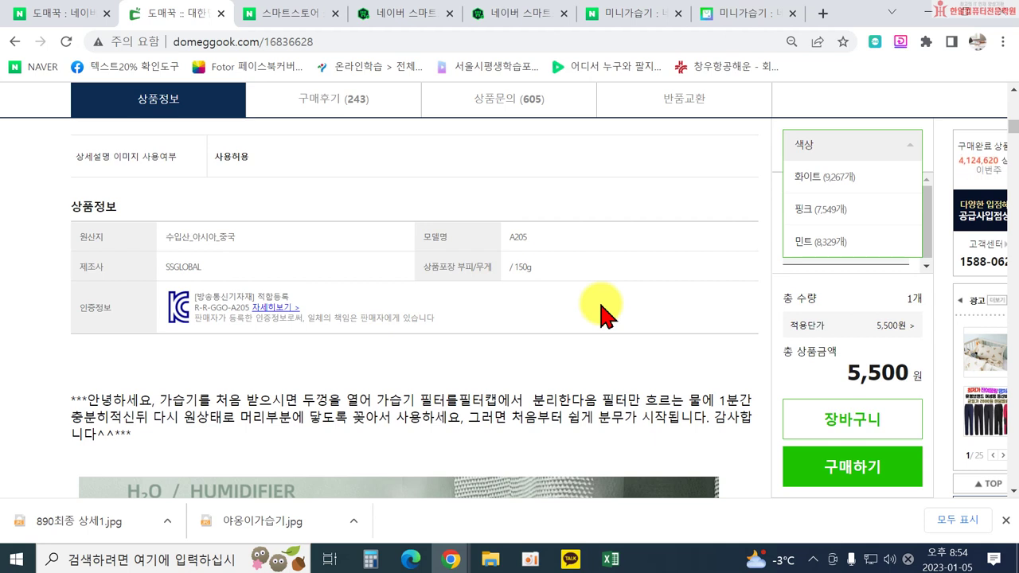
left_click(524, 15)
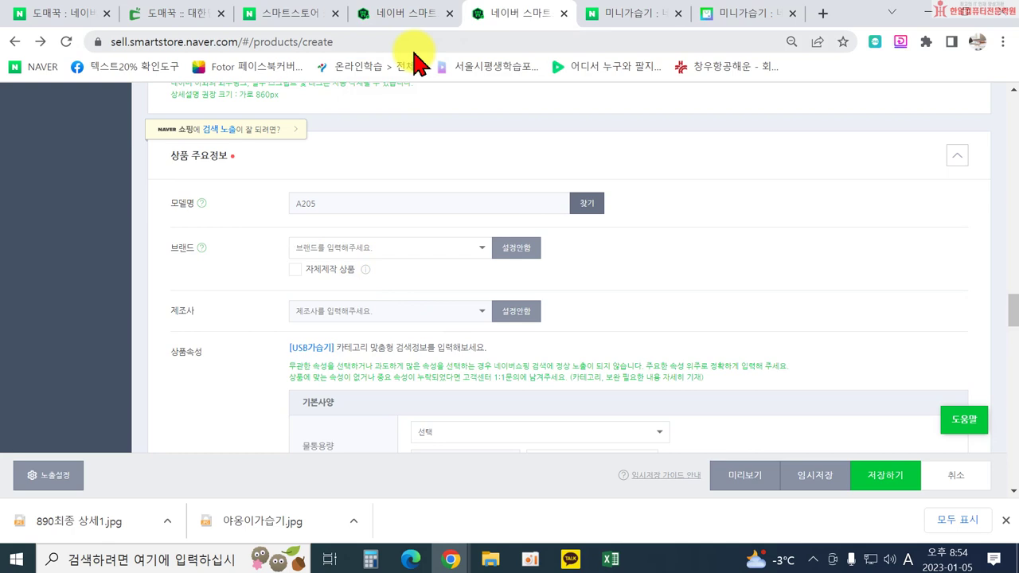
Discard a half-typed brand entry and set the manufacturer to 에스에스글로벌.
type("s")
key("BackSpace")
key("BackSpace")
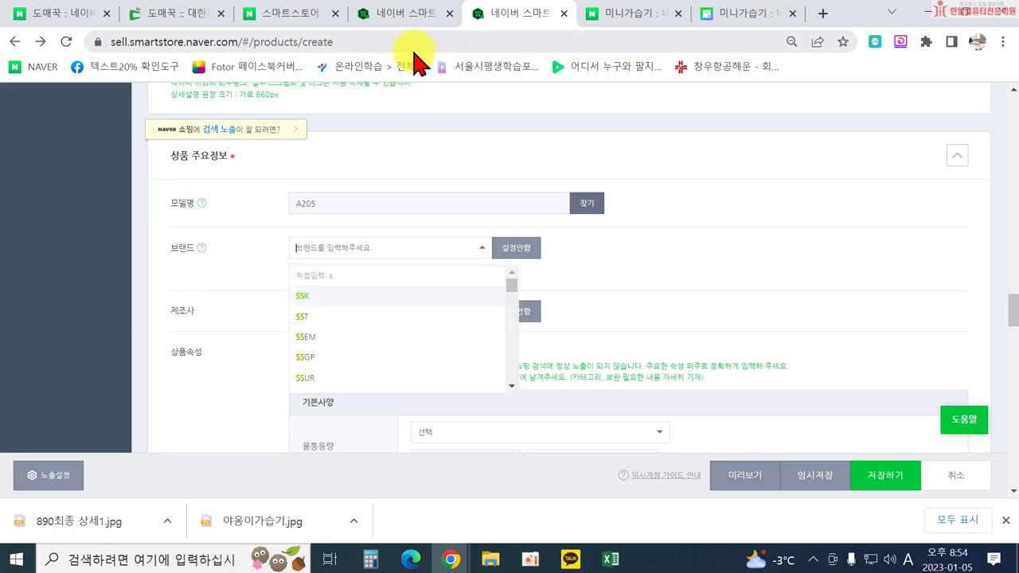
type("에스에스크")
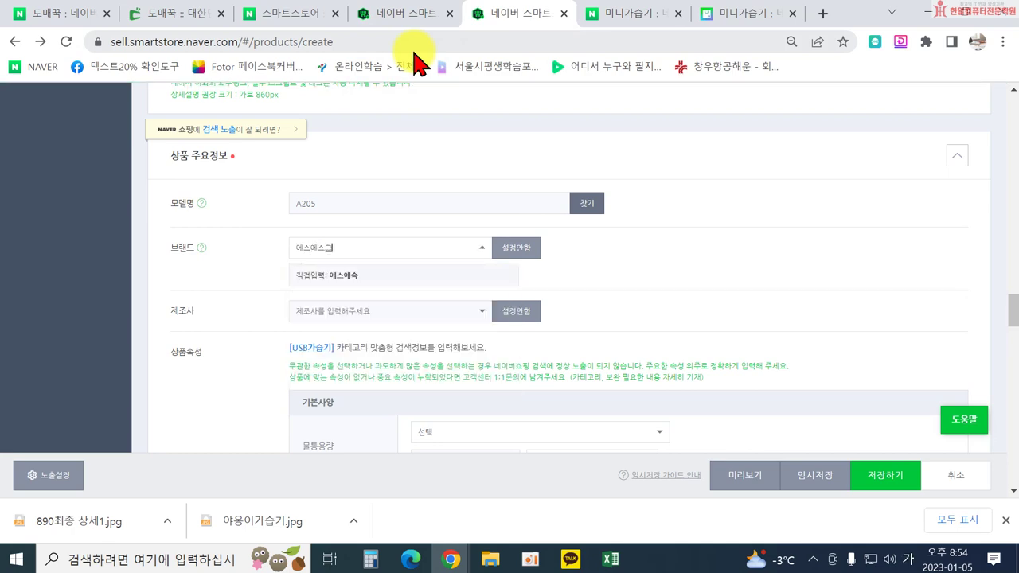
left_click(230, 306)
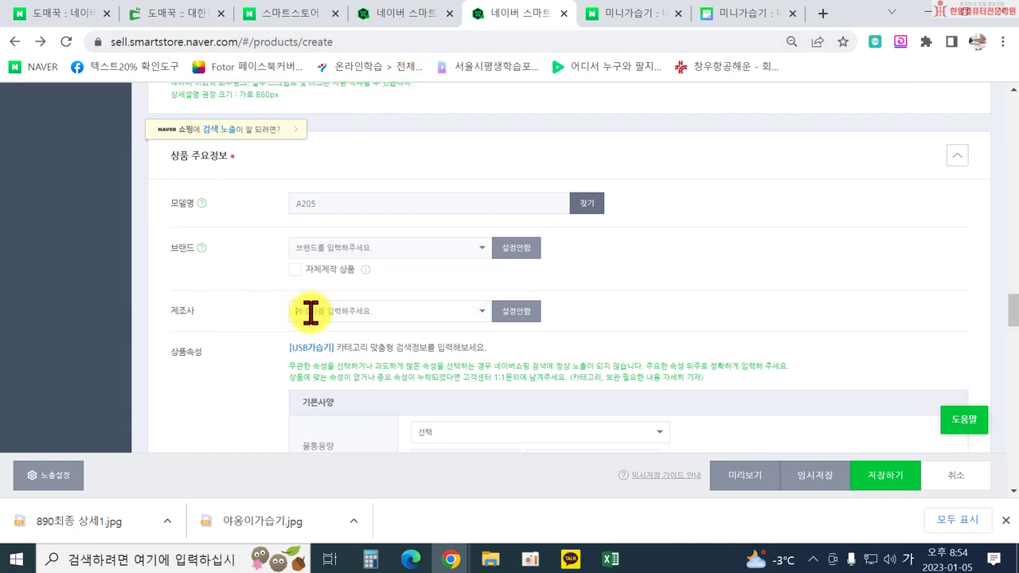
left_click(310, 312)
type("ㅇ에스에스글로벌")
key("Return")
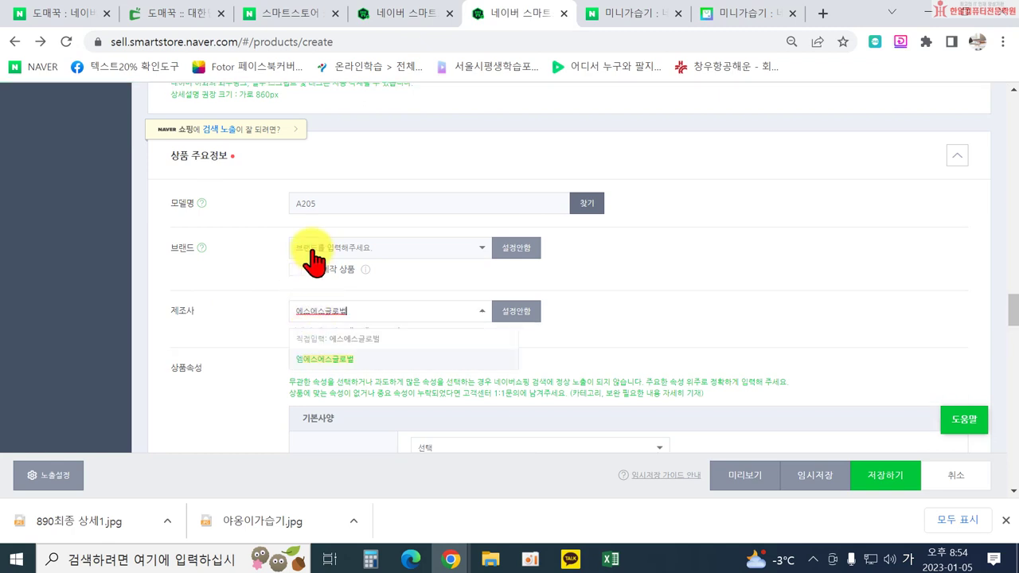
Set the brand to 에스에스글로벌 as well.
left_click(306, 247)
type("ㅇ")
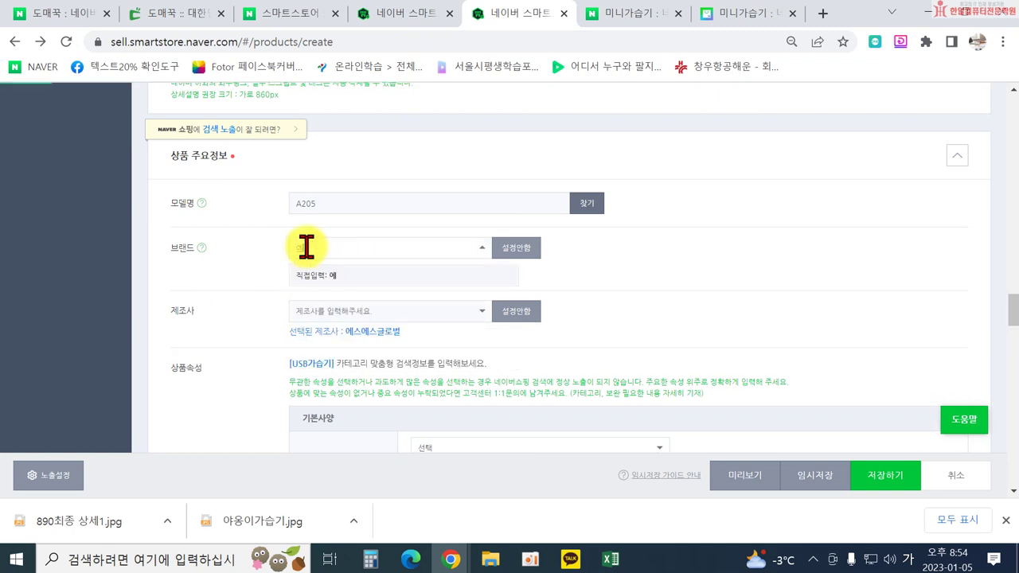
type("스에습글로벌")
key("Return")
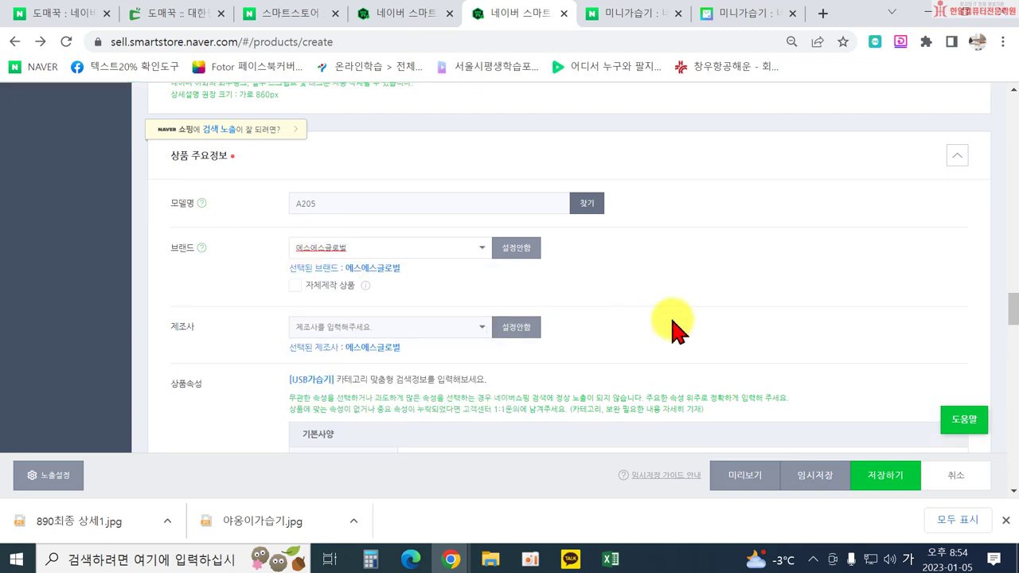
Choose ~ 2L for the 물통용량 attribute under 기본사양.
scroll(669, 310, "down", 1)
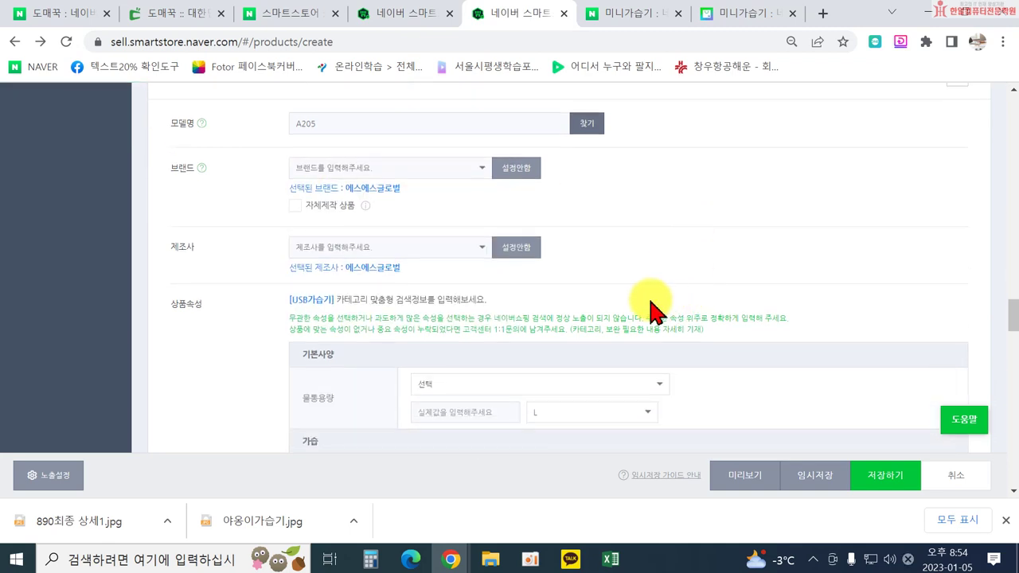
scroll(557, 313, "down", 1)
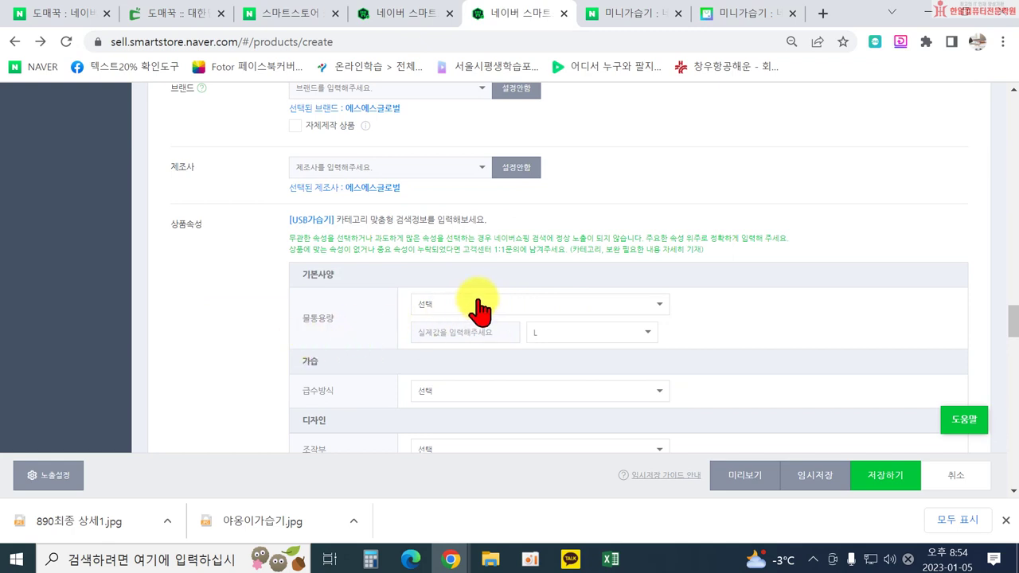
left_click(477, 301)
scroll(494, 380, "down", 2)
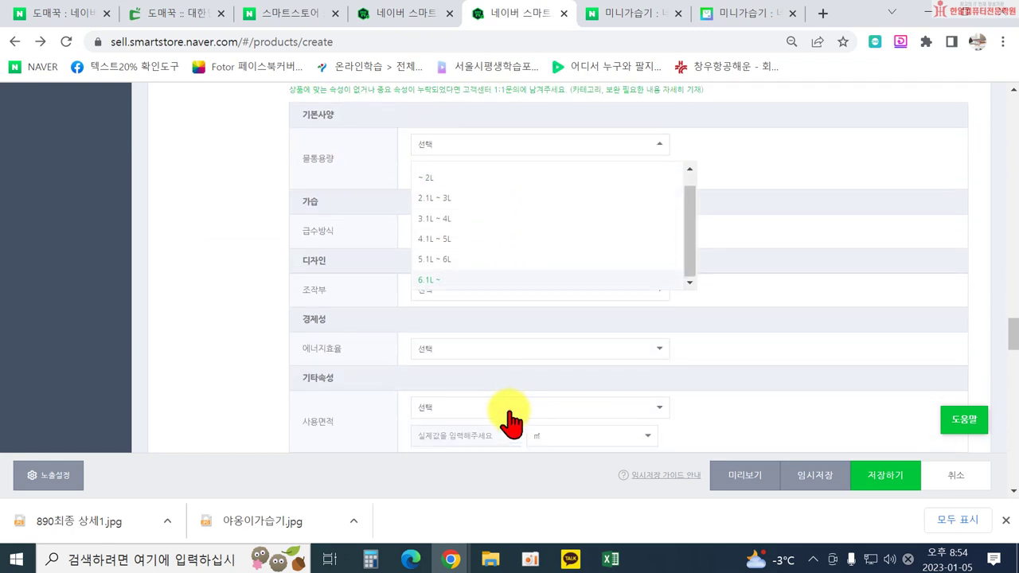
scroll(466, 254, "up", 1)
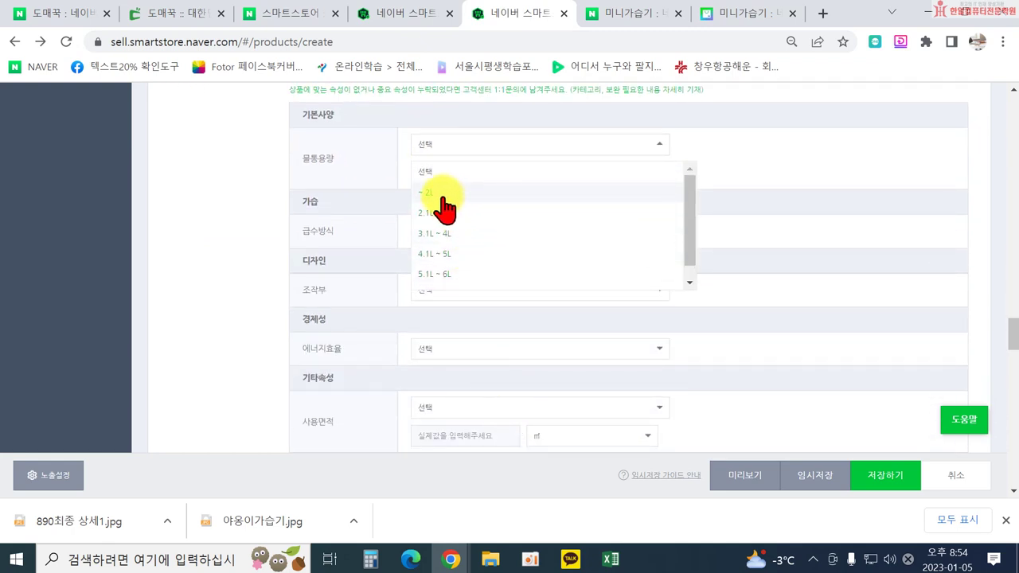
left_click(440, 193)
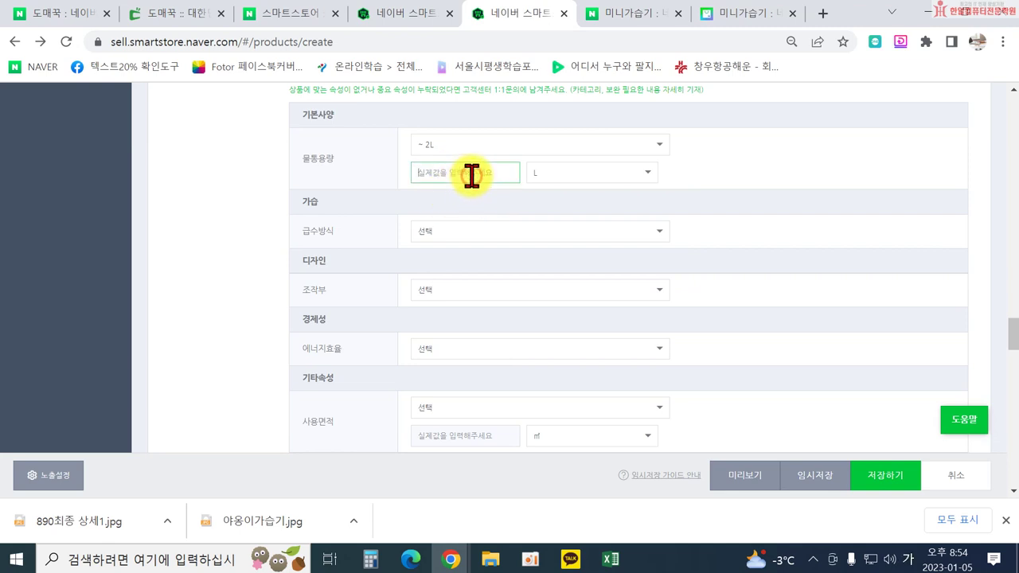
left_click(562, 173)
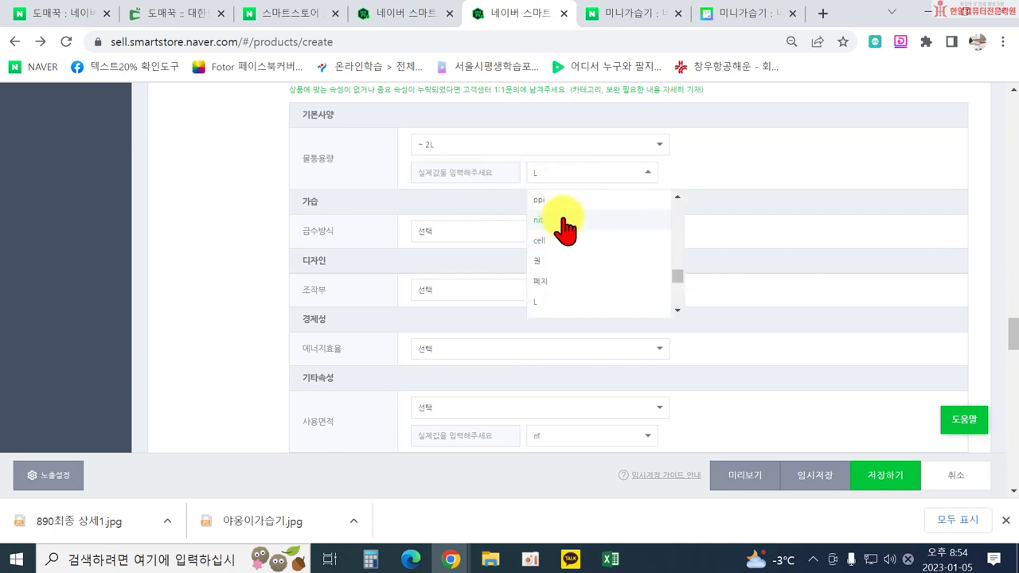
scroll(587, 262, "up", 1)
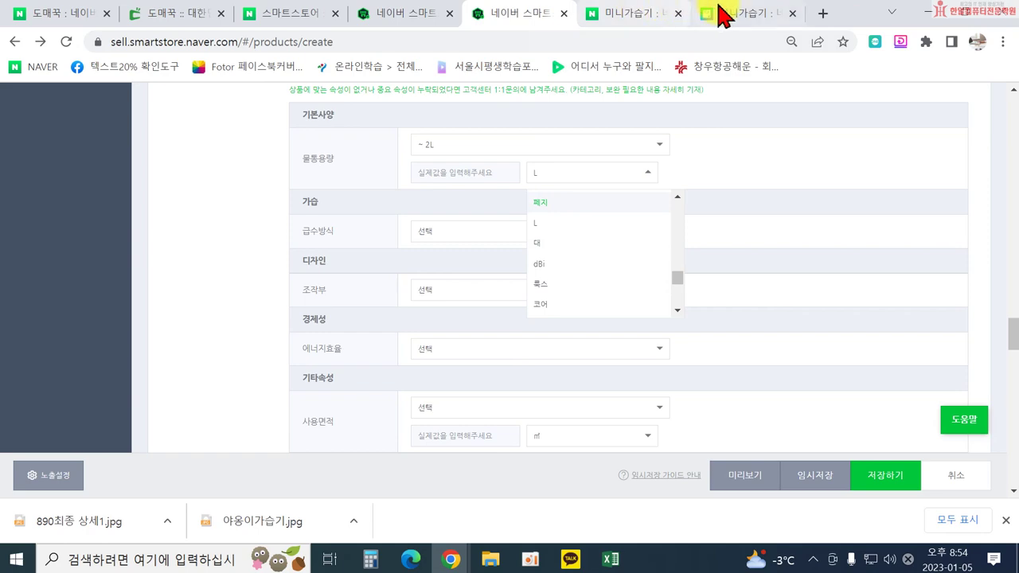
left_click(163, 16)
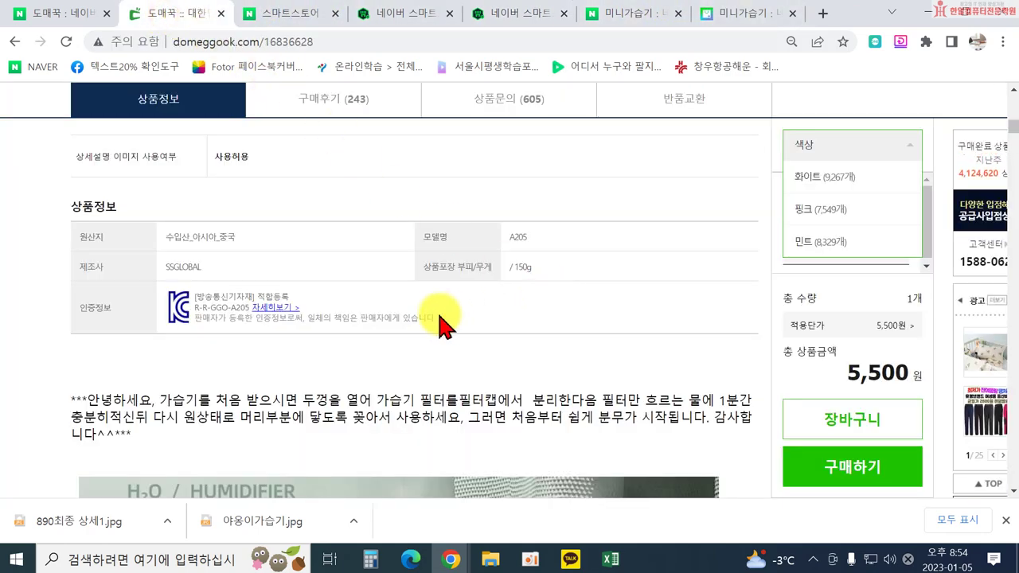
scroll(477, 314, "up", 2)
scroll(450, 343, "down", 2)
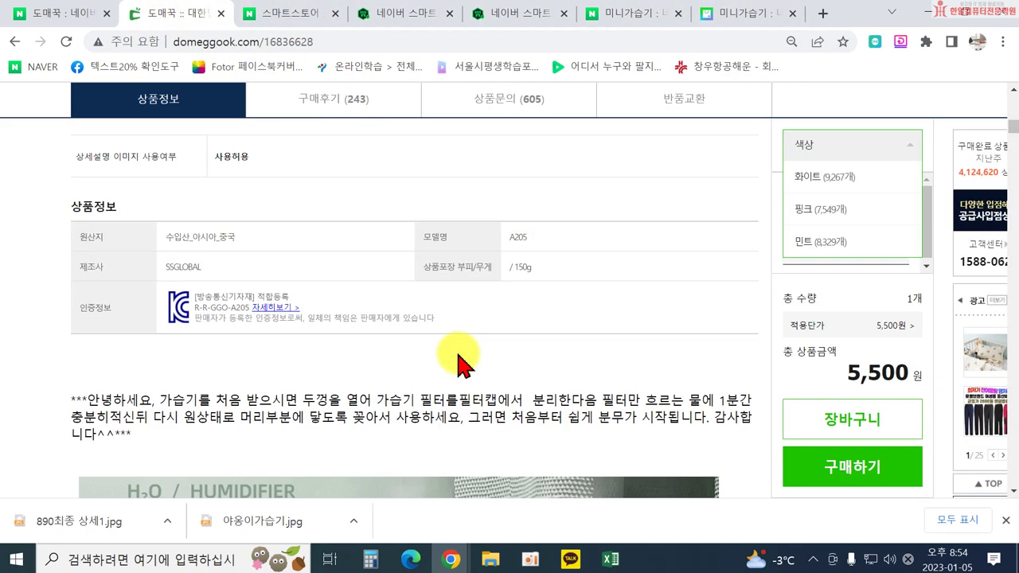
scroll(462, 366, "down", 15)
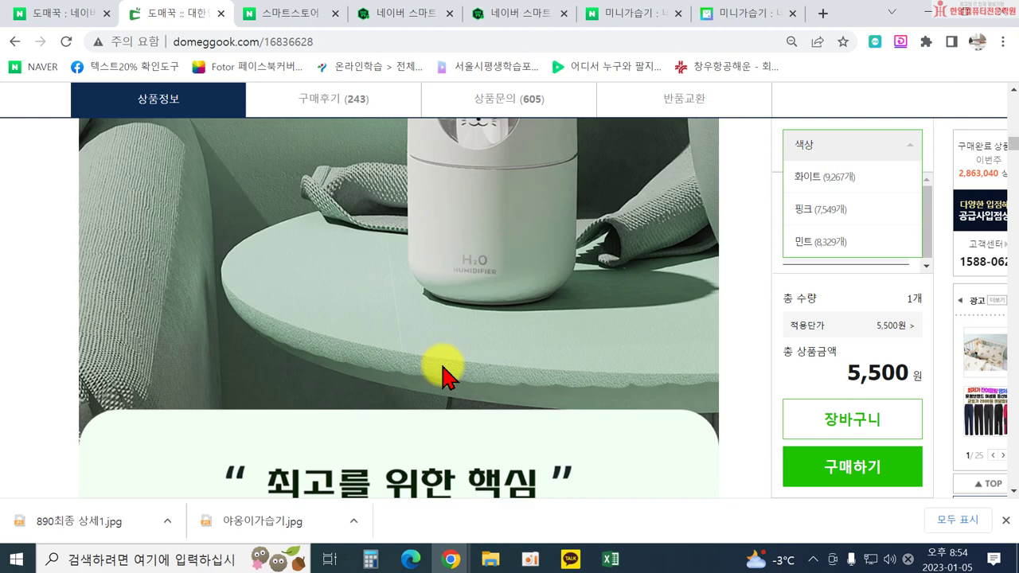
scroll(448, 377, "down", 5)
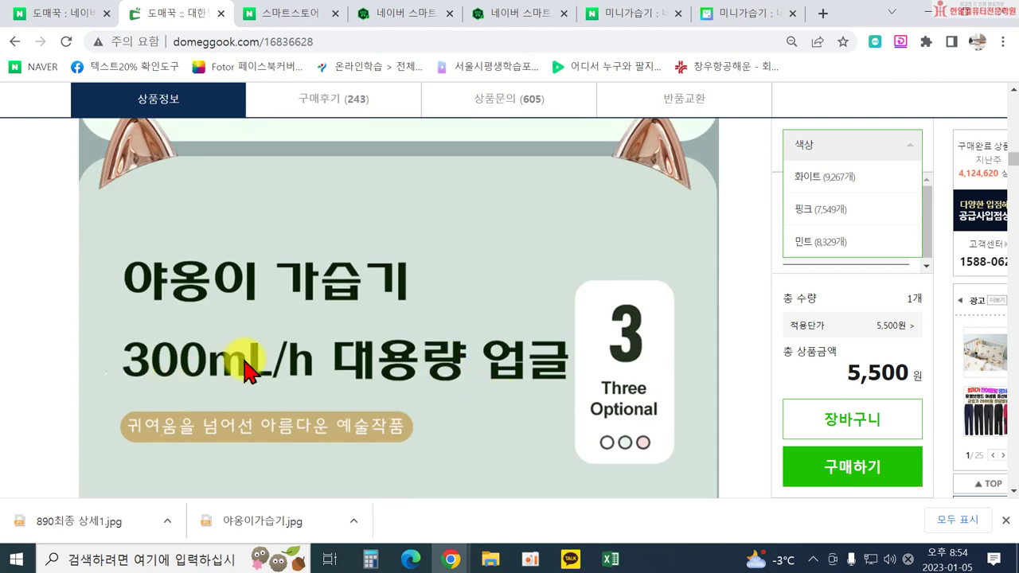
scroll(244, 375, "down", 15)
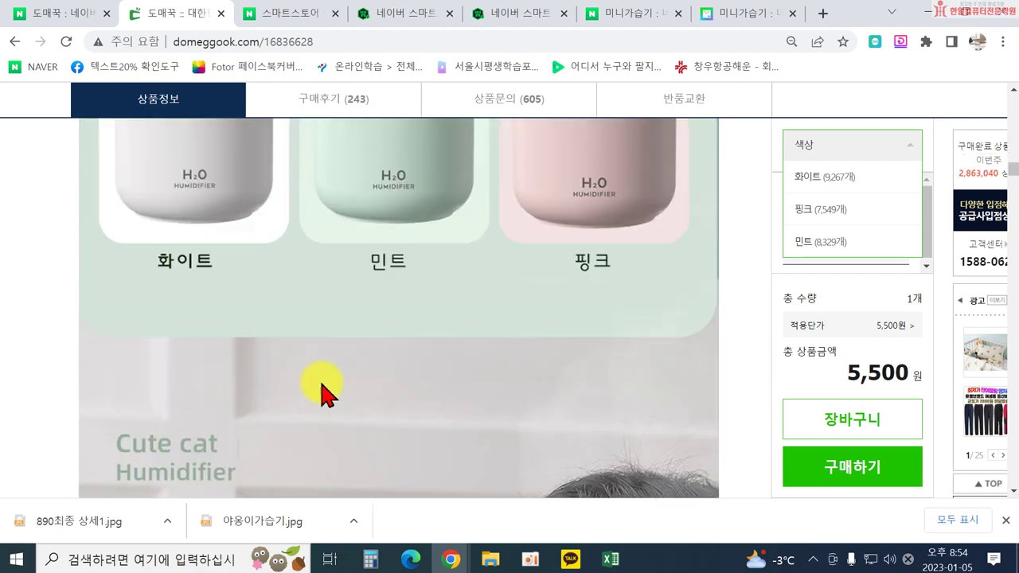
scroll(378, 386, "down", 15)
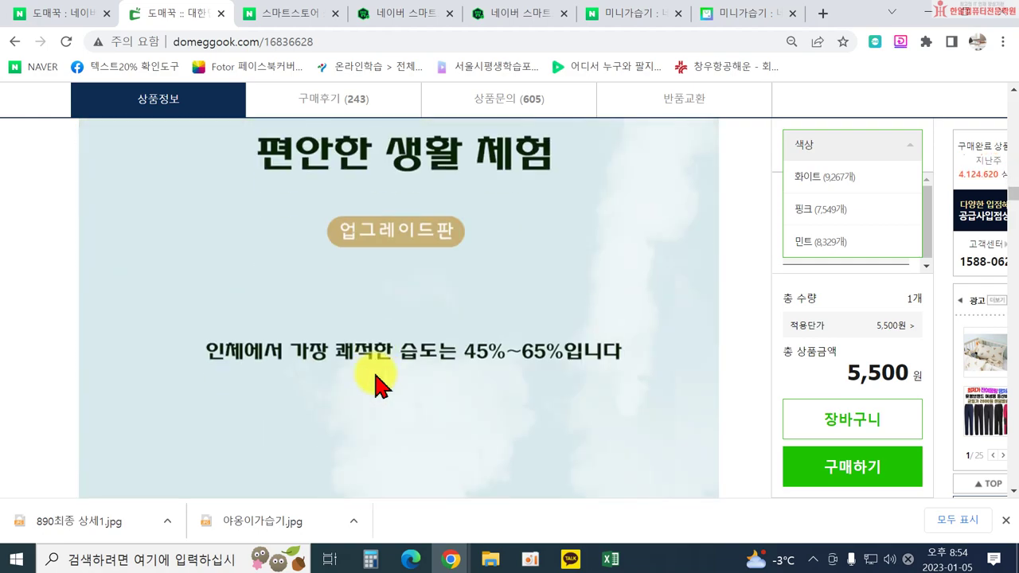
scroll(375, 386, "down", 5)
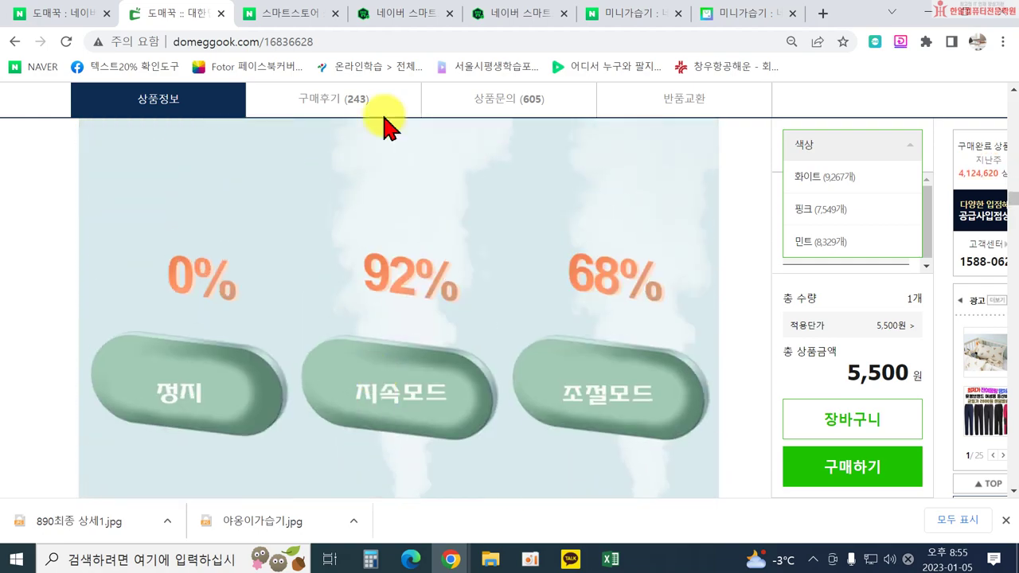
left_click(510, 15)
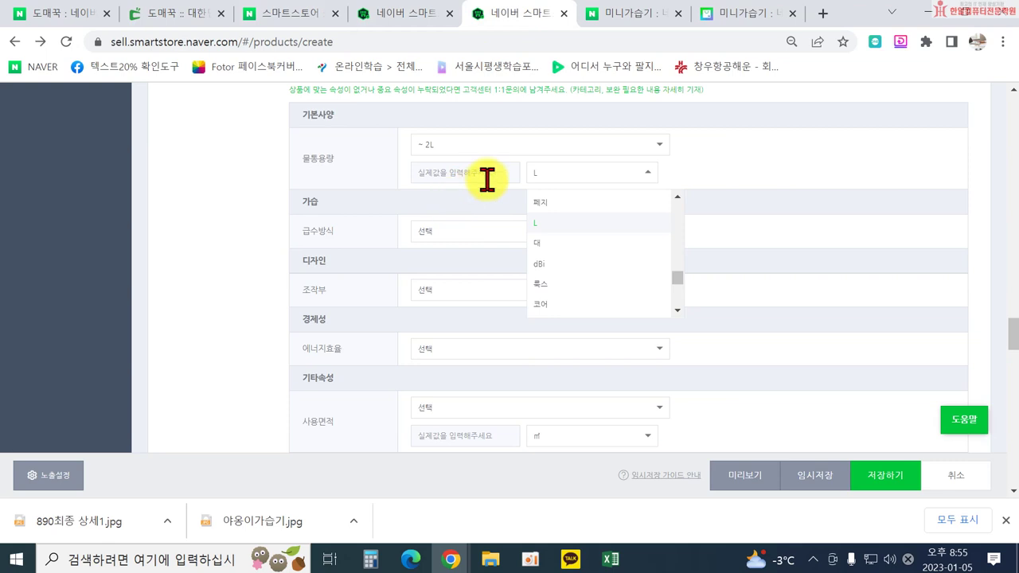
scroll(605, 271, "down", 3)
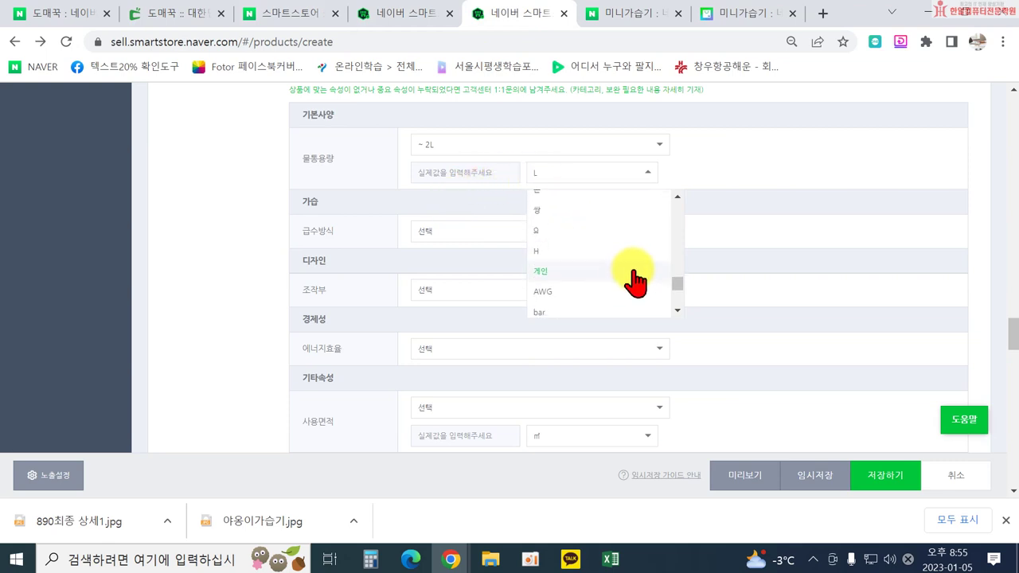
scroll(601, 286, "down", 2)
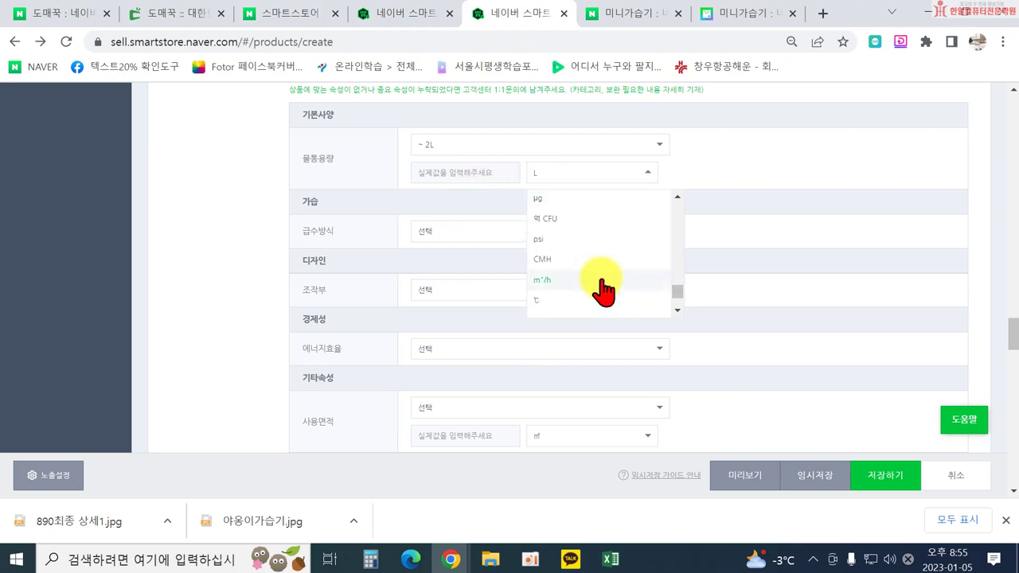
scroll(585, 300, "down", 1)
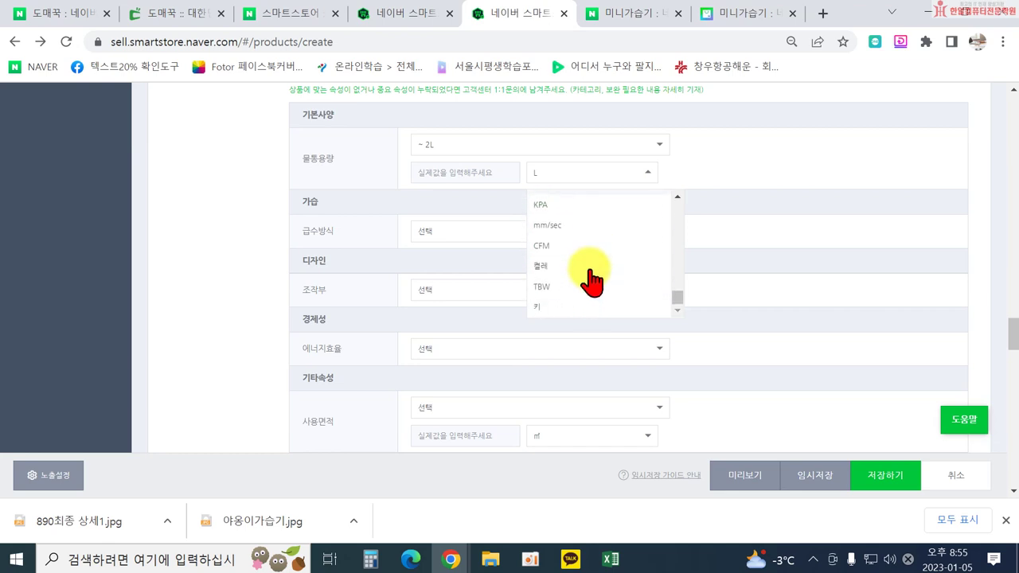
scroll(599, 301, "up", 1)
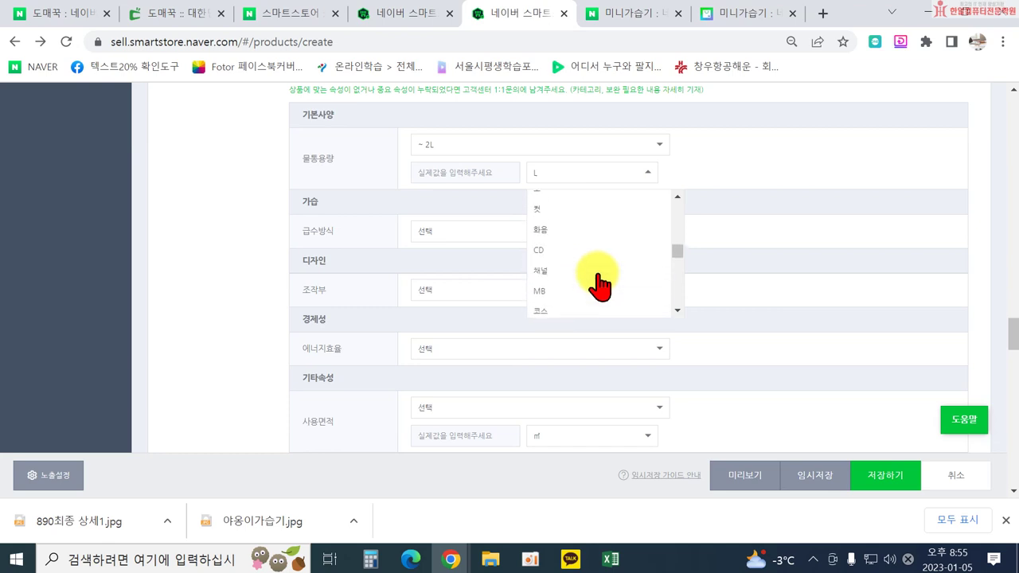
scroll(600, 287, "down", 1)
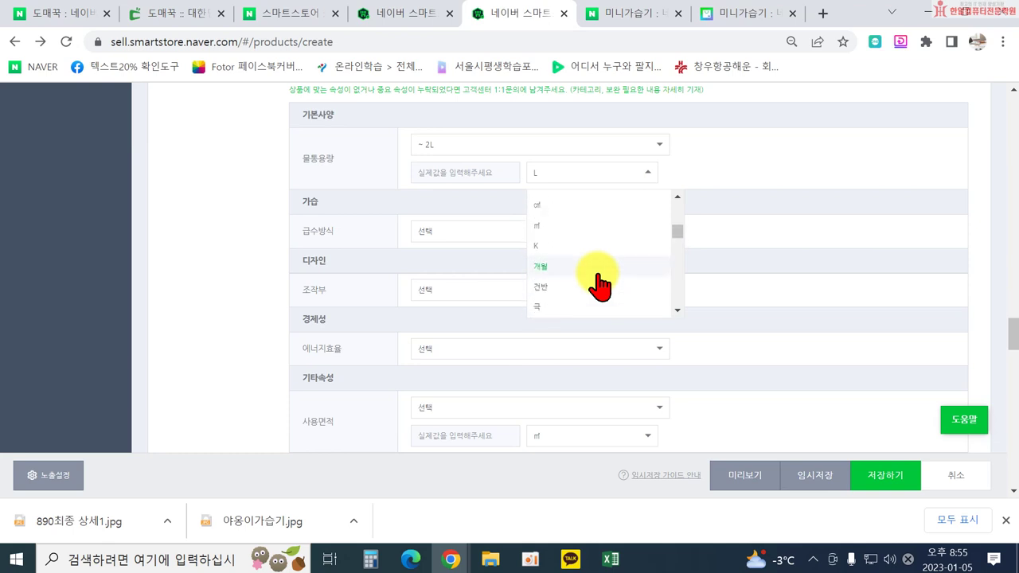
scroll(599, 287, "down", 1)
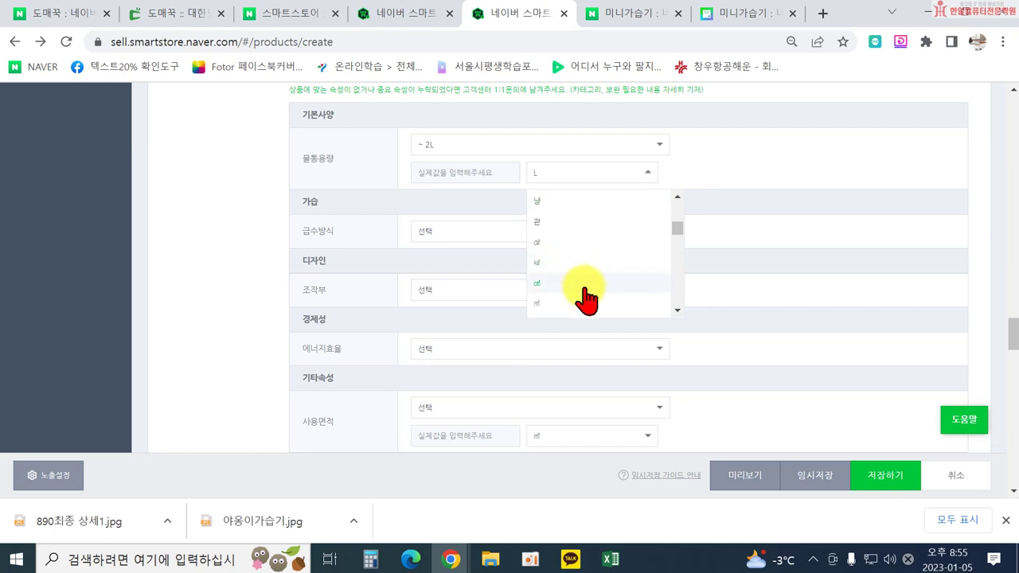
scroll(585, 274, "up", 1)
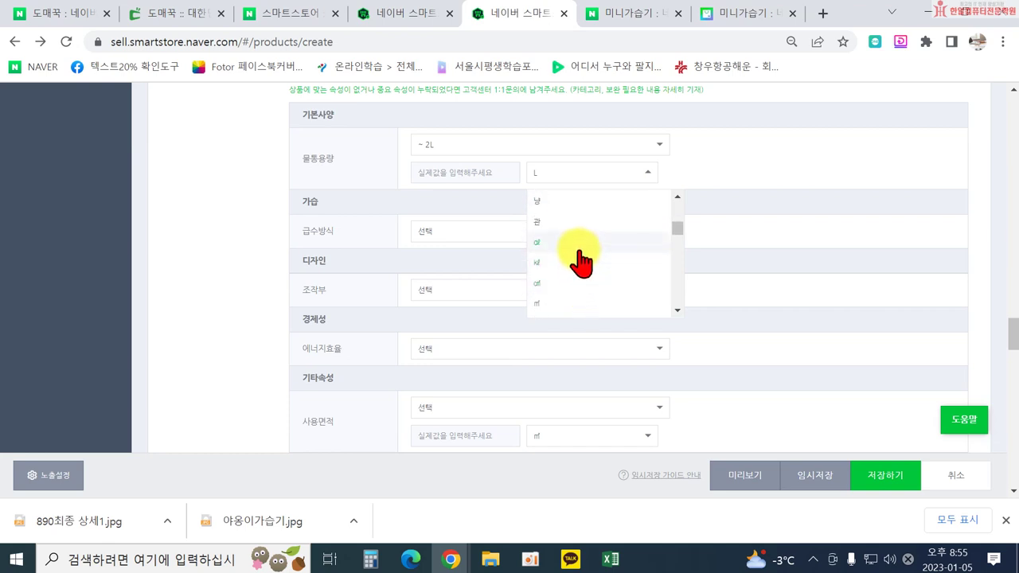
scroll(581, 263, "up", 1)
scroll(585, 266, "up", 4)
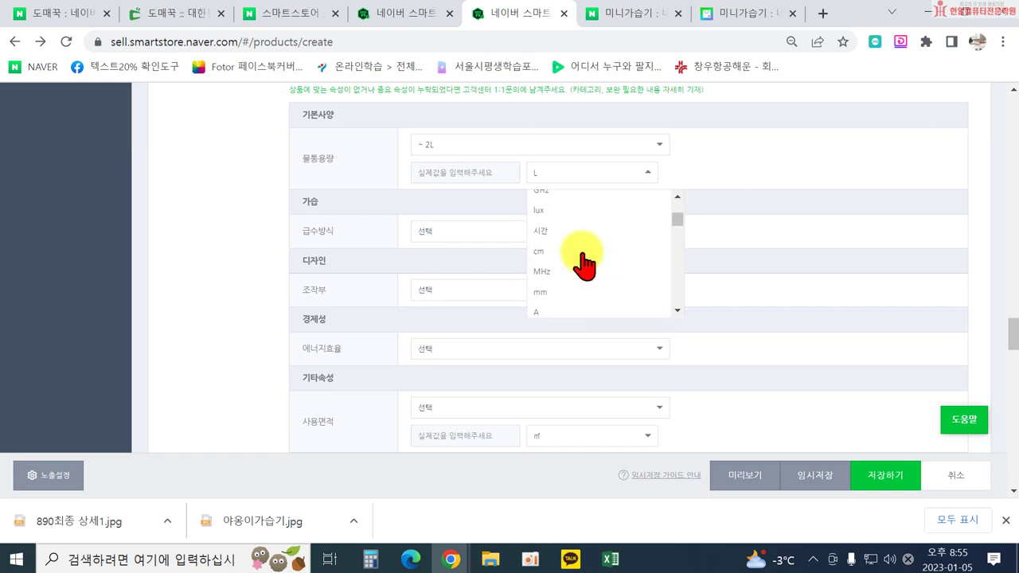
scroll(585, 275, "up", 5)
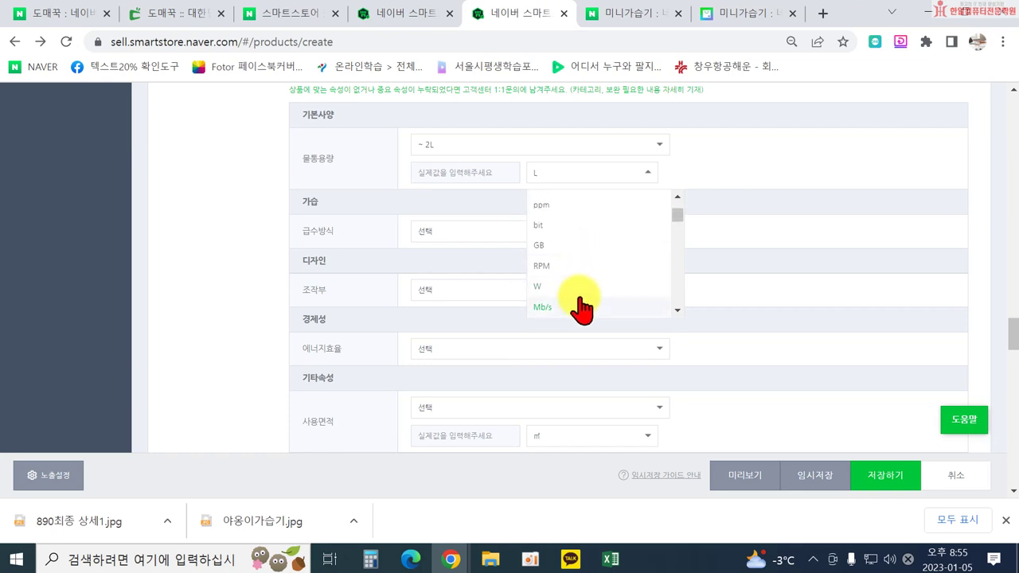
scroll(587, 288, "up", 3)
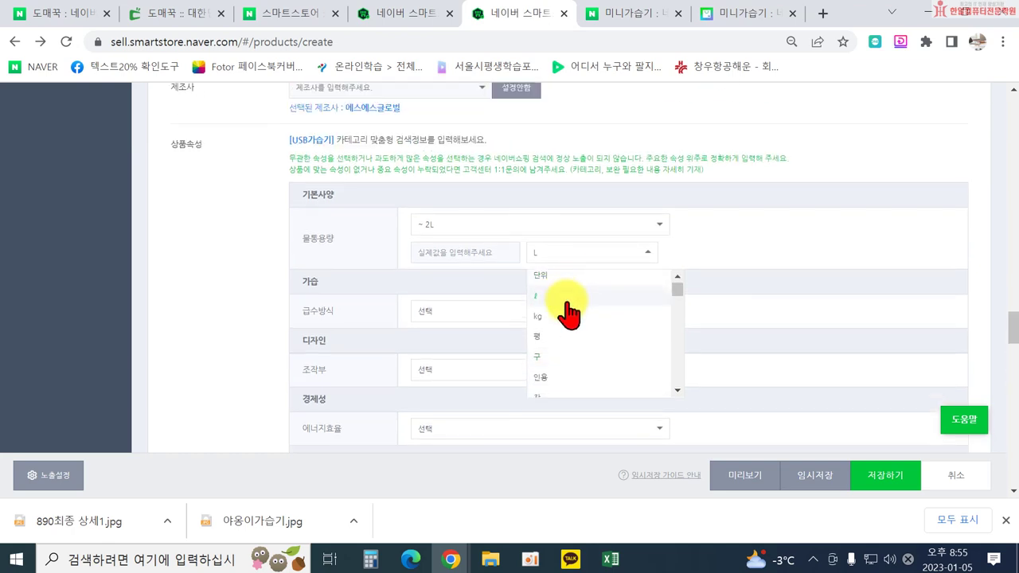
scroll(587, 315, "down", 3)
scroll(587, 317, "down", 2)
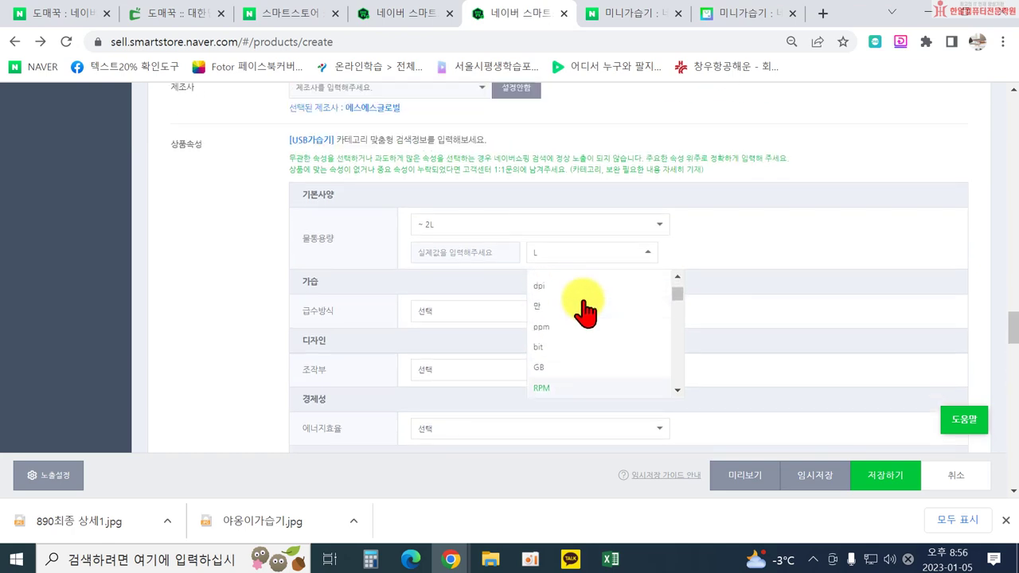
scroll(594, 351, "down", 3)
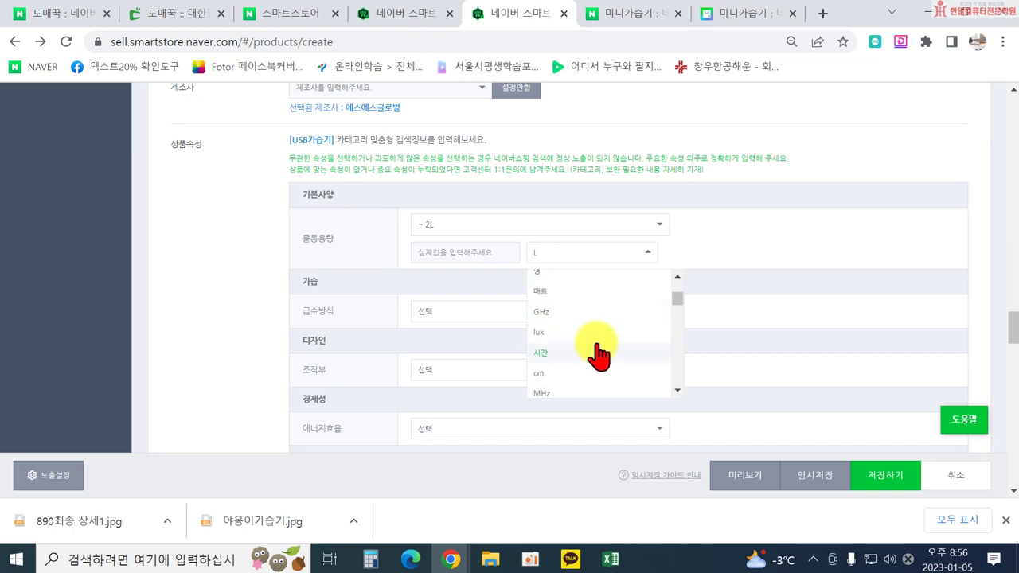
scroll(598, 357, "down", 3)
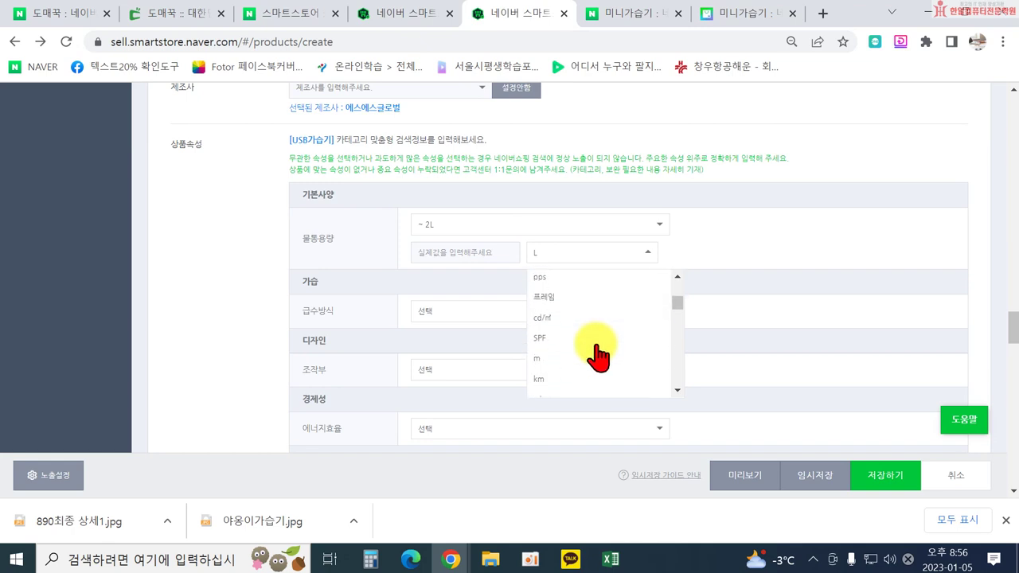
scroll(597, 357, "down", 2)
scroll(591, 358, "down", 5)
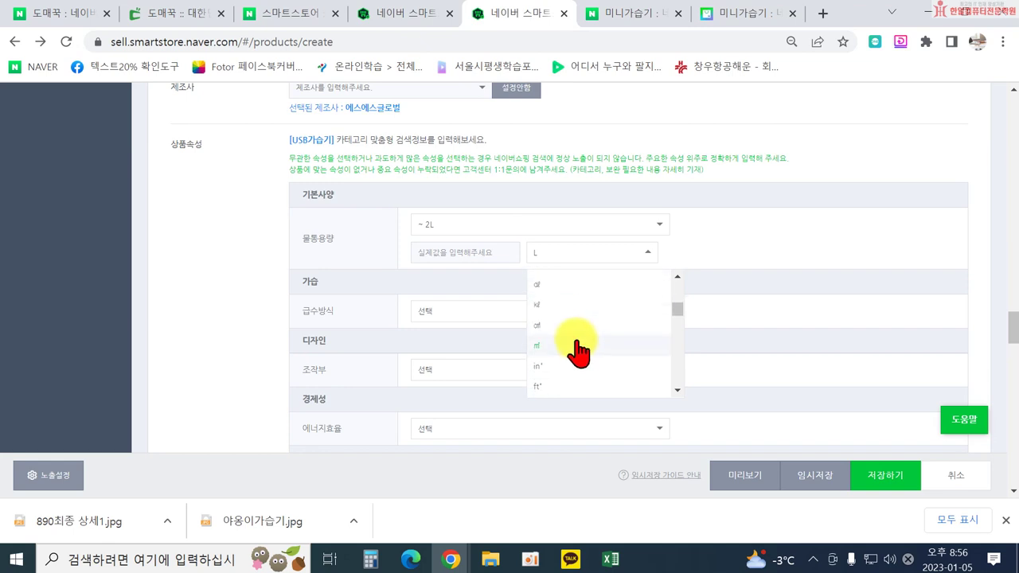
scroll(581, 318, "down", 2)
scroll(584, 315, "down", 2)
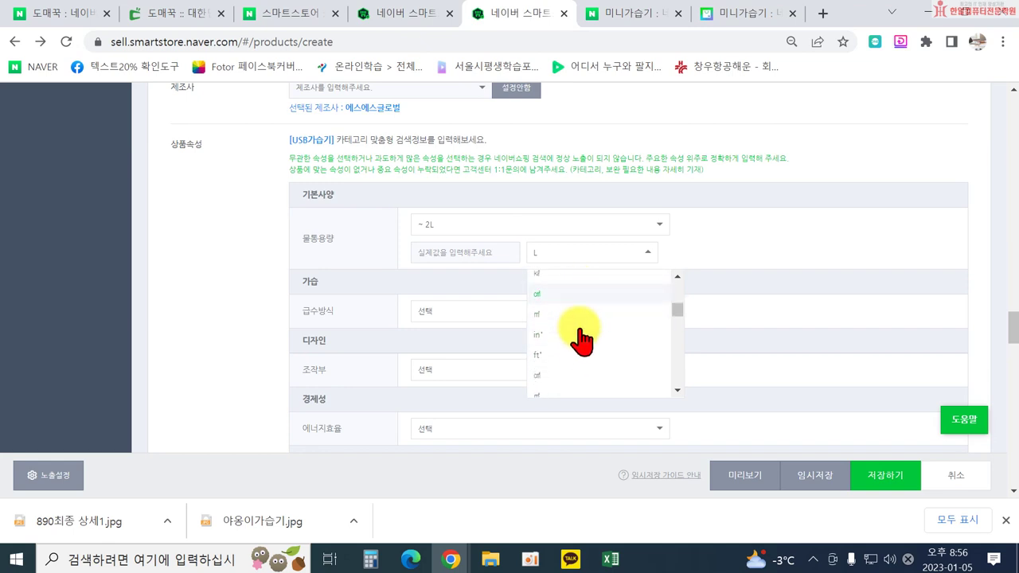
scroll(584, 335, "down", 2)
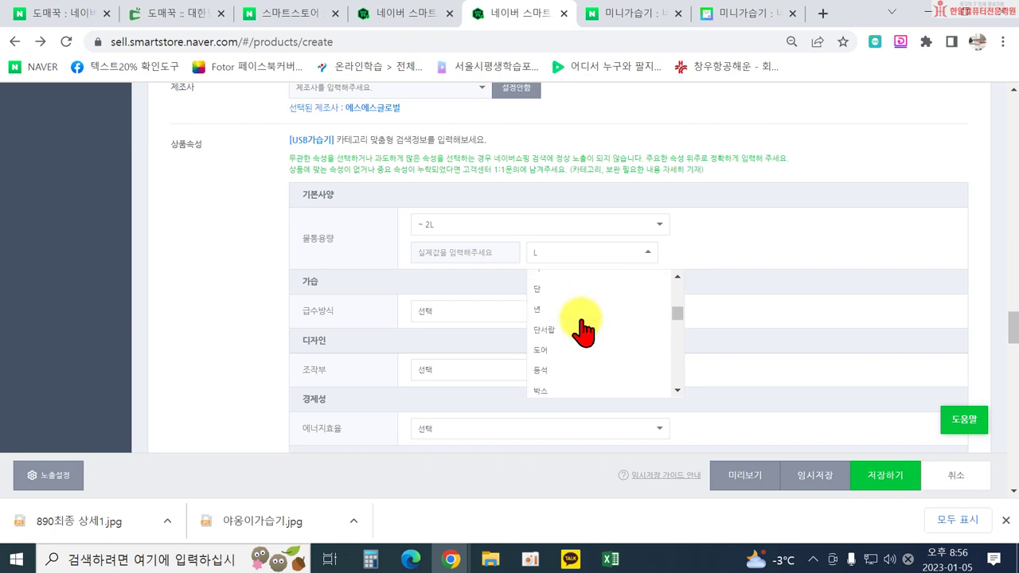
scroll(583, 334, "down", 2)
scroll(584, 334, "down", 1)
scroll(576, 338, "down", 2)
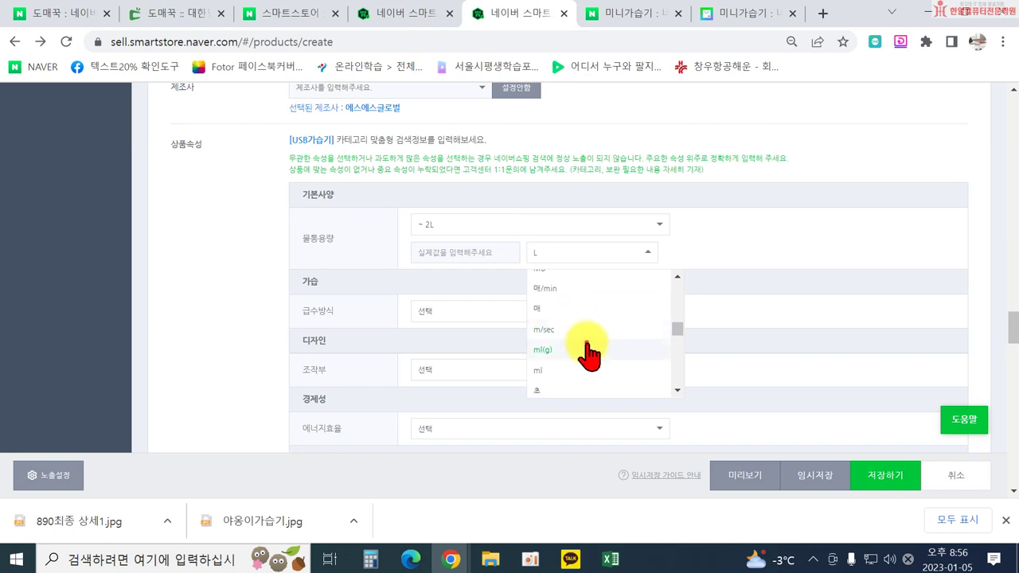
Record the 물통용량 tank capacity as 300 in ml(g) units.
left_click(588, 350)
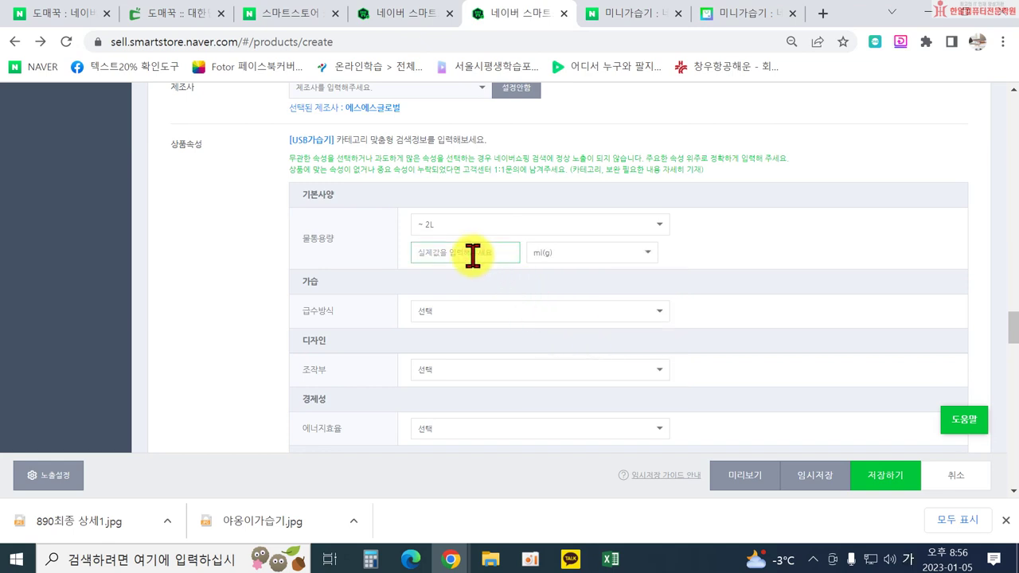
left_click(482, 316)
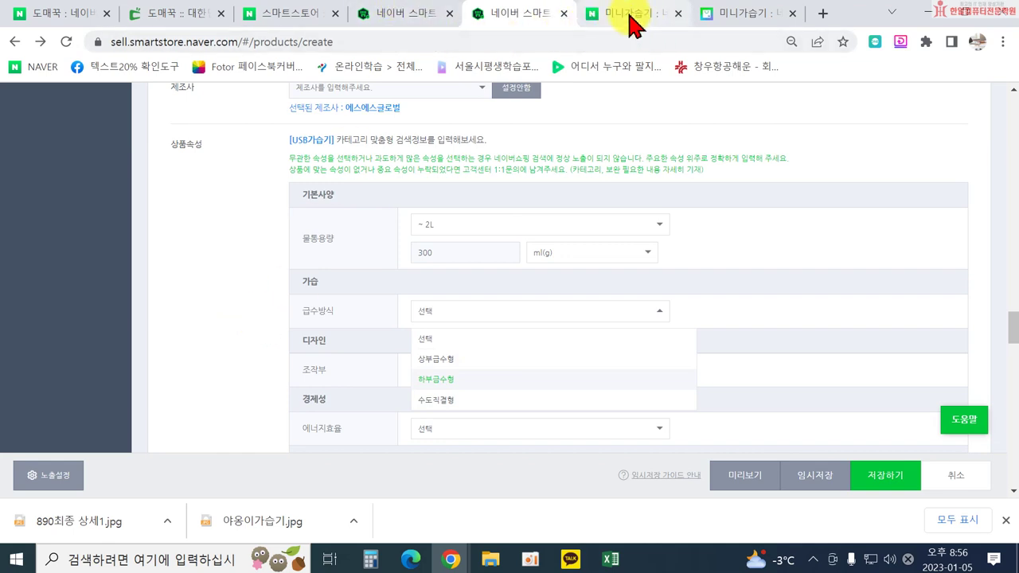
left_click(398, 20)
Browse the 미니가습기 results comparing competitors' 물통용량 and 급수방식 (하부급수형 or 상부급수형).
left_click(728, 16)
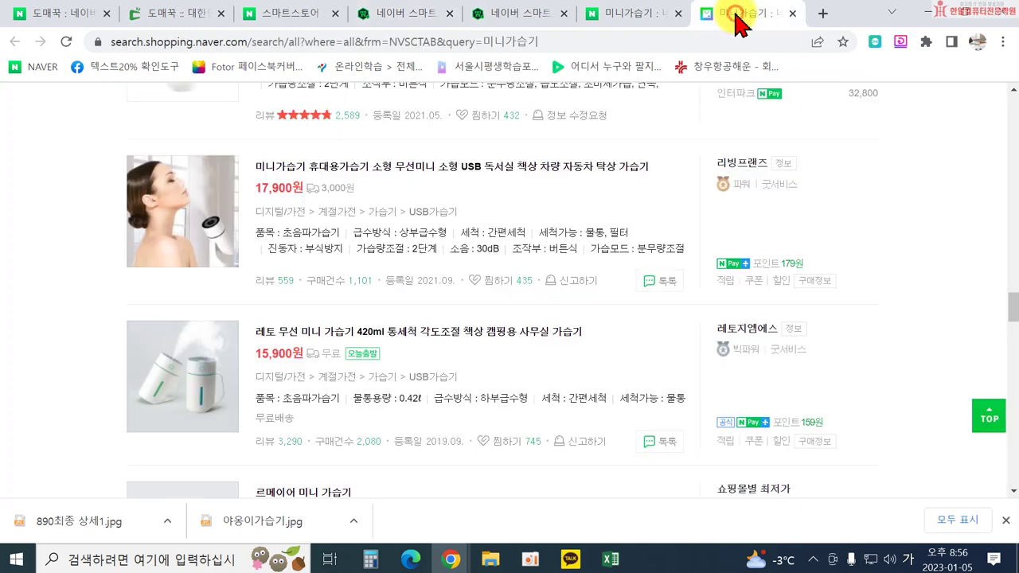
scroll(422, 199, "down", 1)
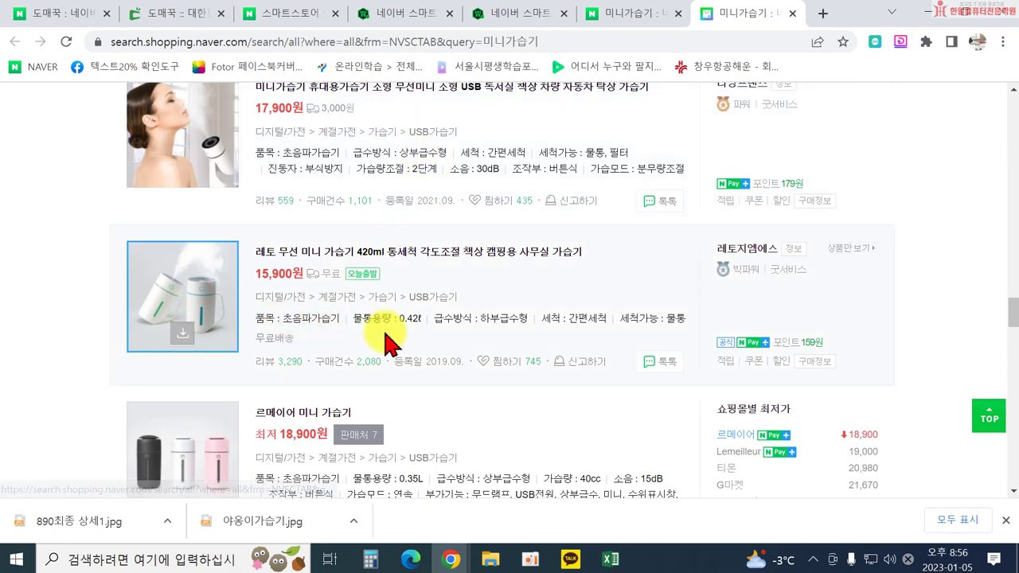
scroll(465, 311, "down", 1)
scroll(494, 345, "down", 1)
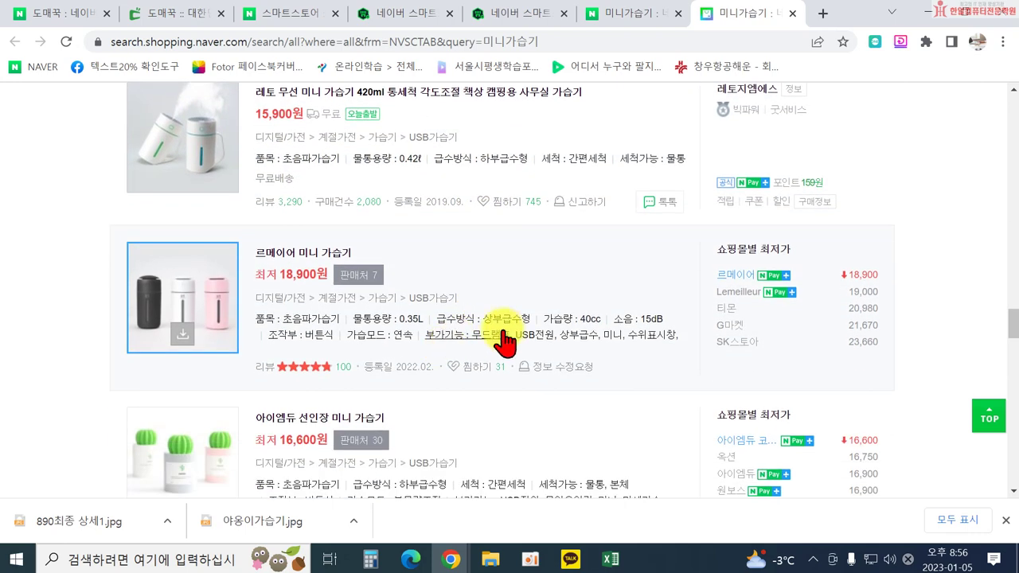
scroll(470, 322, "down", 1)
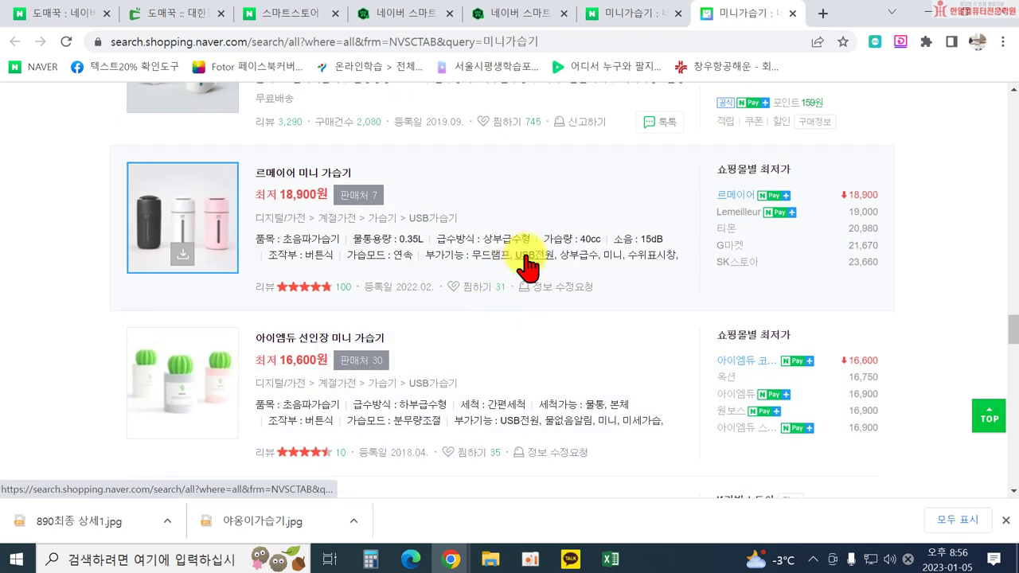
scroll(358, 370, "down", 2)
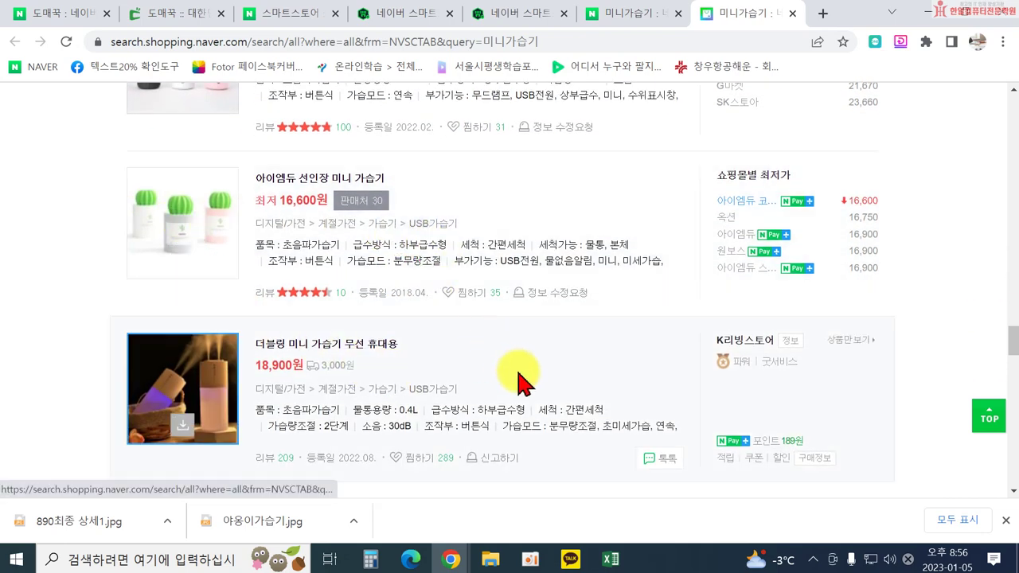
scroll(294, 360, "up", 1)
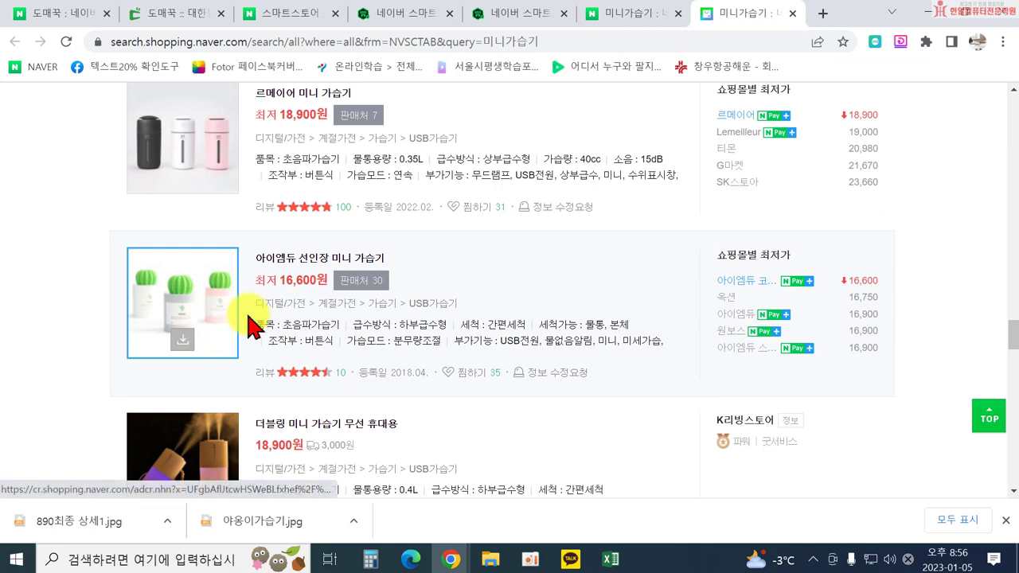
scroll(341, 314, "up", 1)
scroll(478, 239, "up", 3)
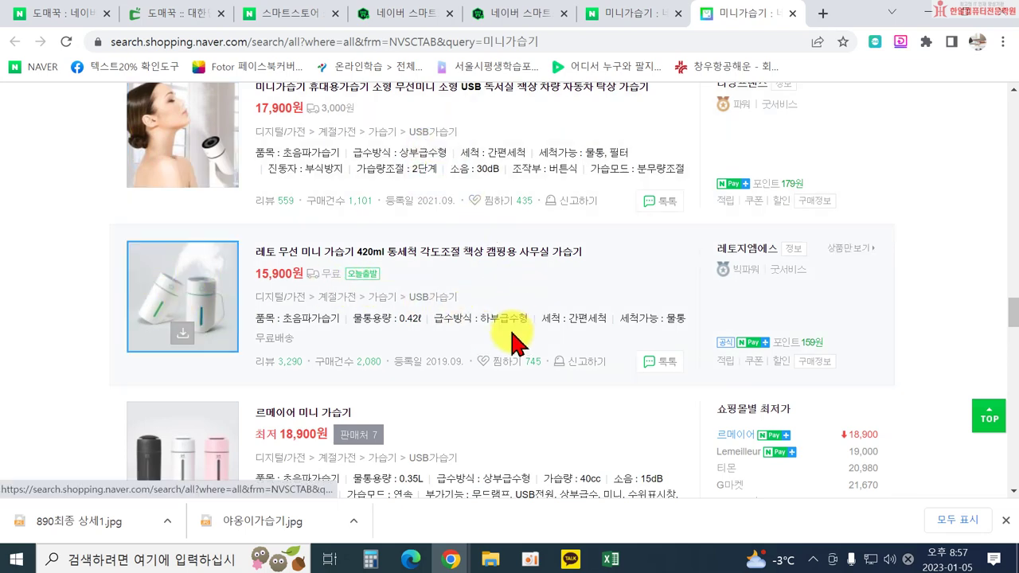
scroll(511, 338, "up", 1)
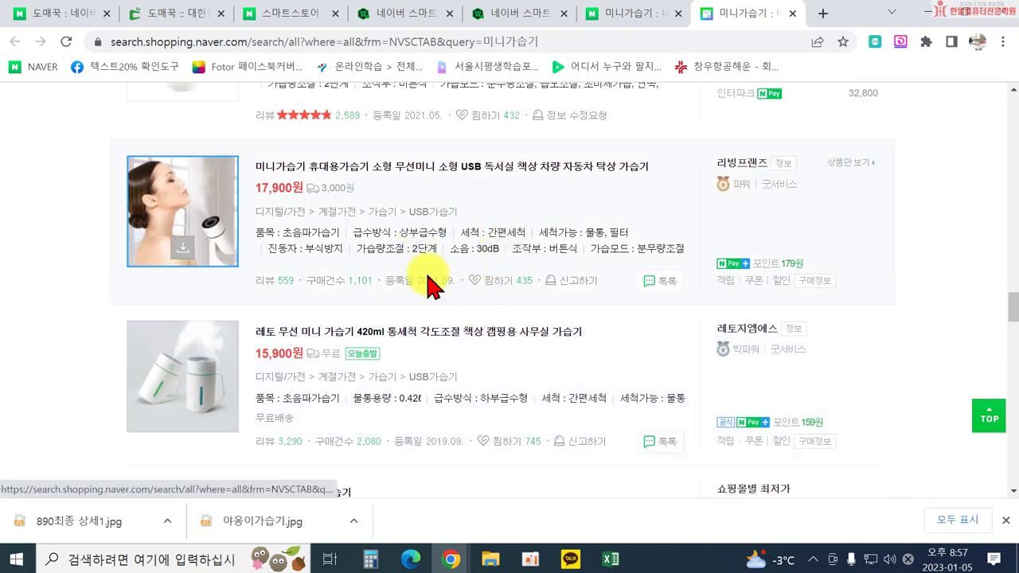
scroll(477, 318, "down", 2)
scroll(500, 338, "down", 2)
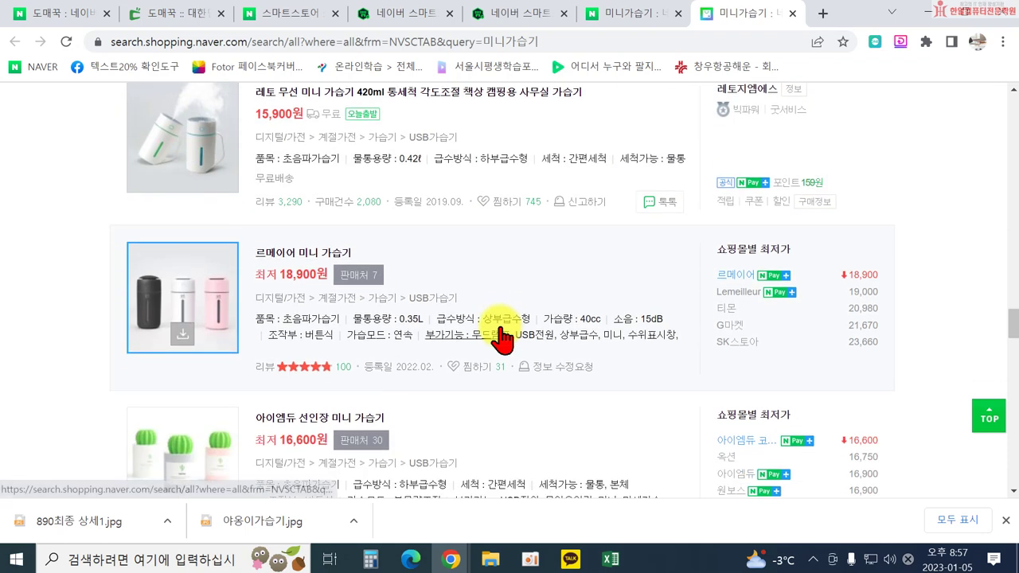
scroll(496, 345, "down", 2)
scroll(472, 394, "down", 2)
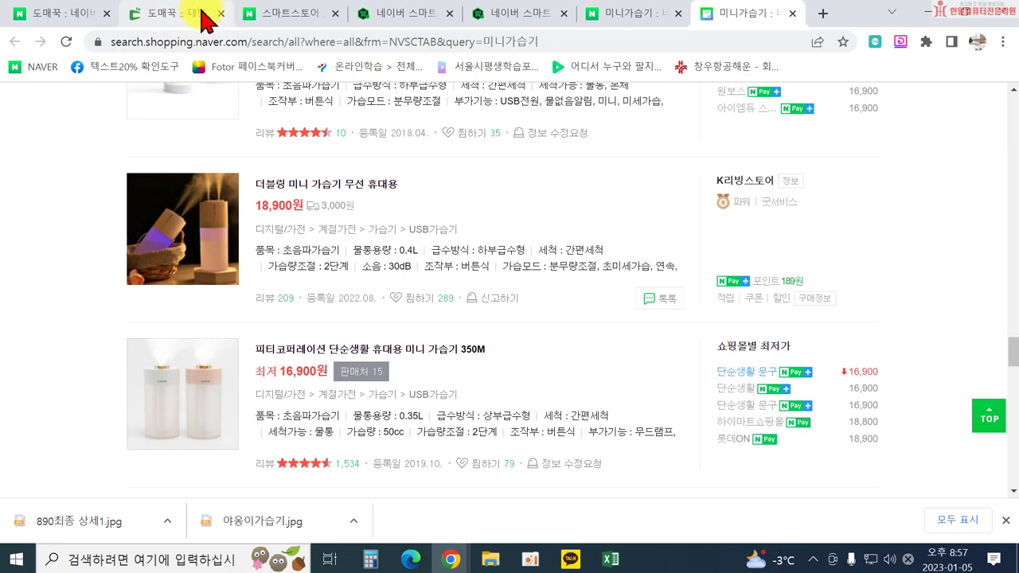
Scroll the supplier page to the KC 적합등록 필증 listing models A205 and A207.
left_click(174, 13)
scroll(446, 374, "down", 12)
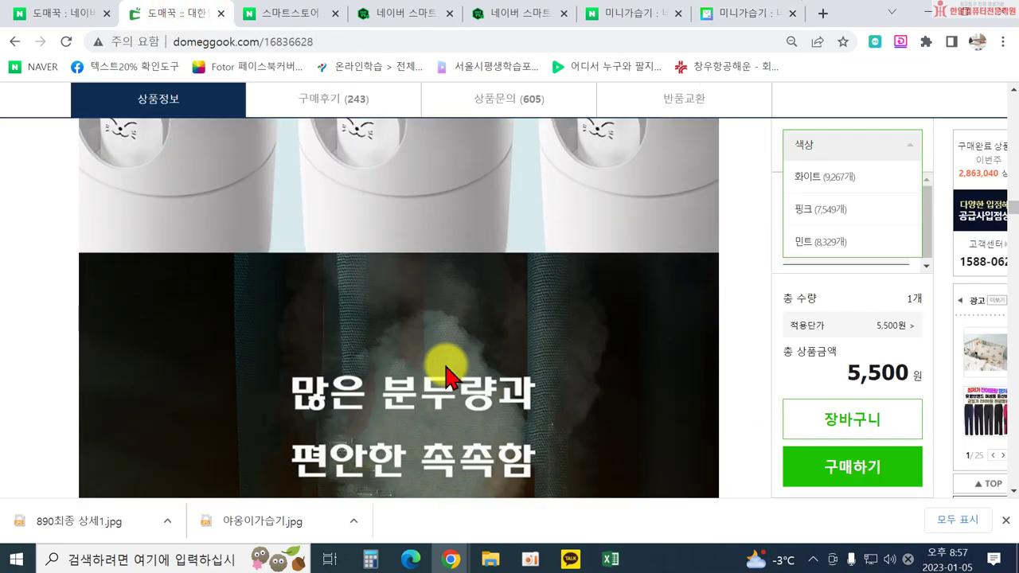
scroll(448, 378, "down", 10)
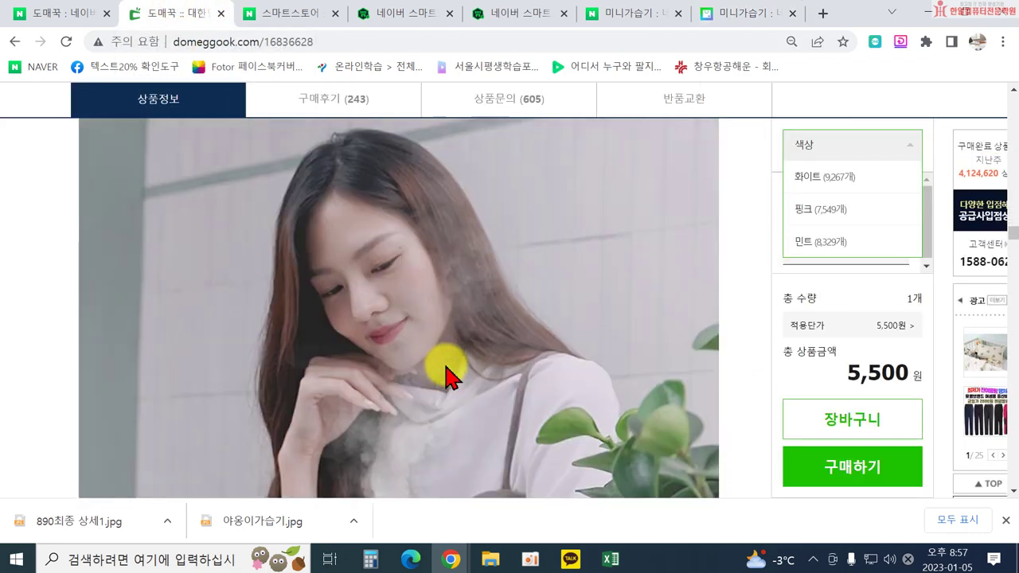
scroll(449, 380, "down", 8)
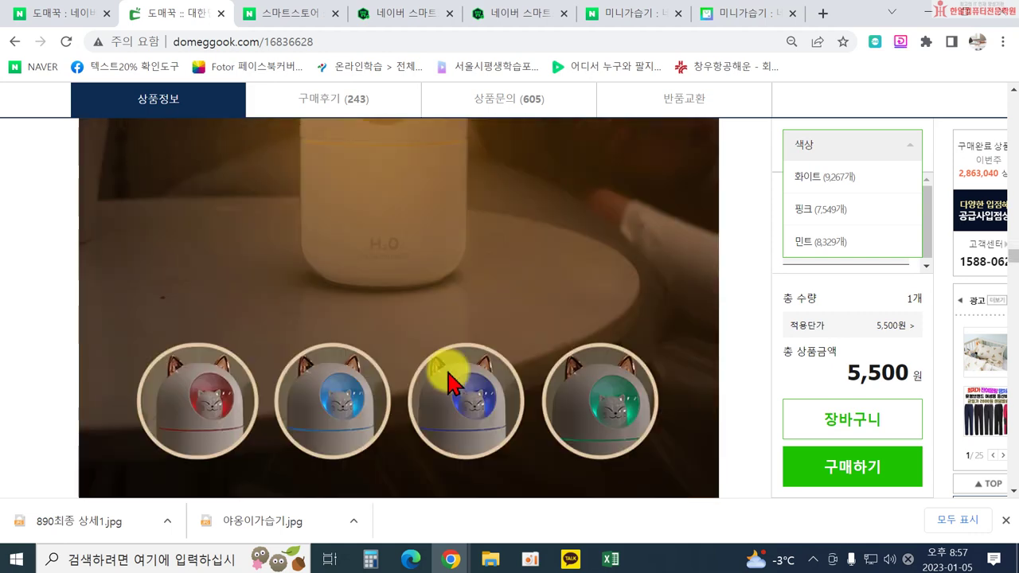
scroll(460, 382, "down", 10)
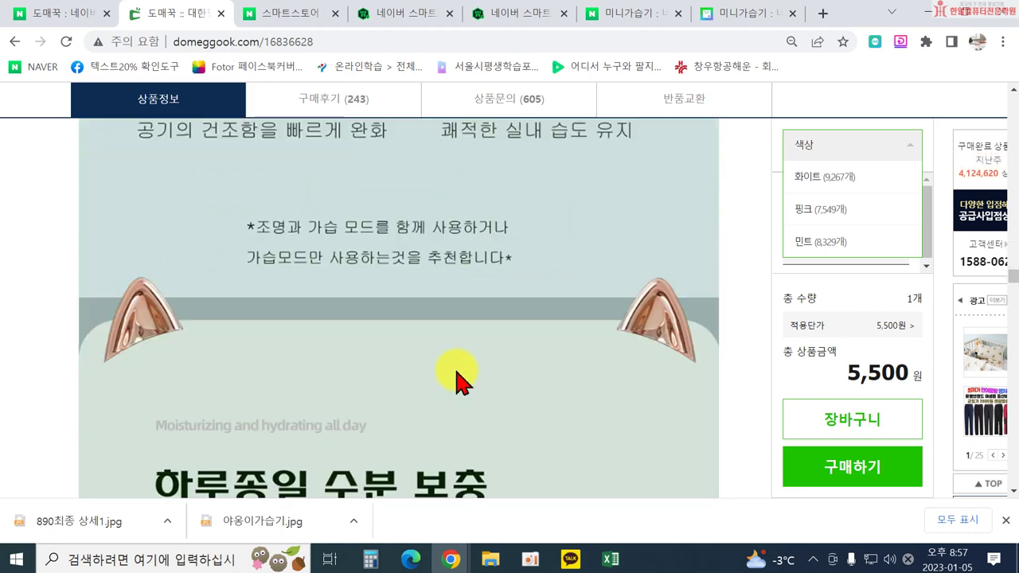
scroll(460, 382, "down", 10)
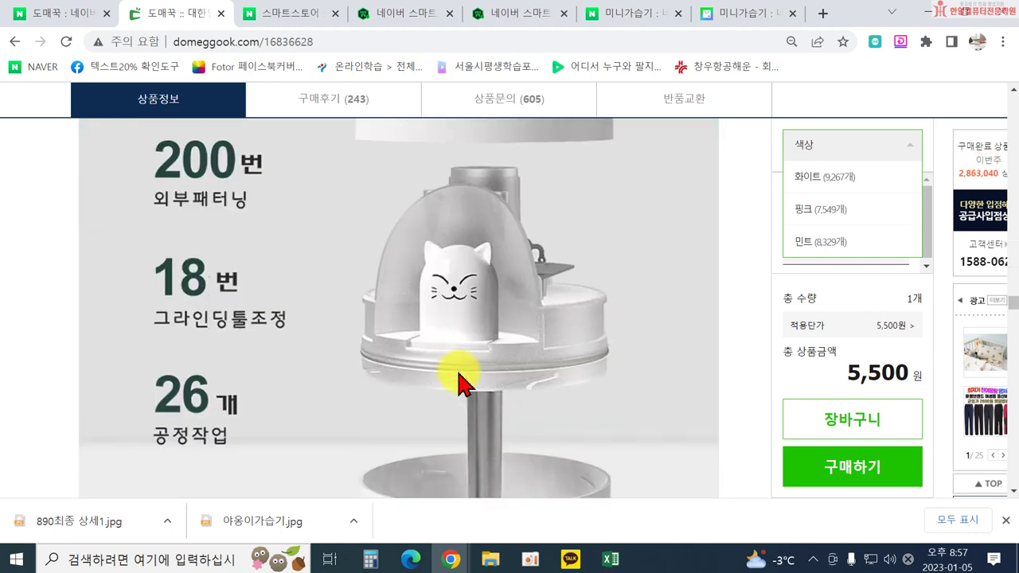
scroll(460, 384, "down", 5)
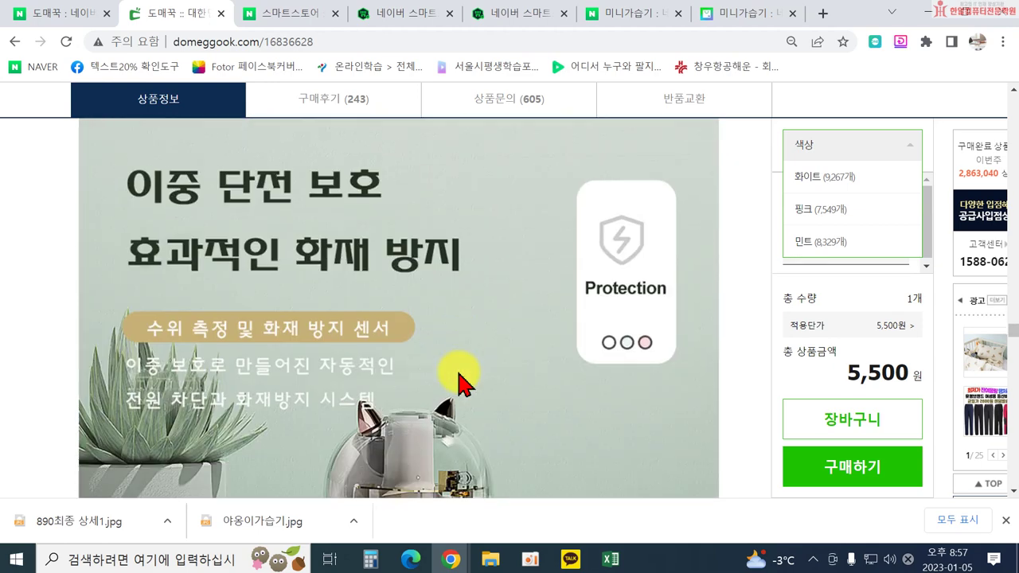
scroll(460, 384, "down", 10)
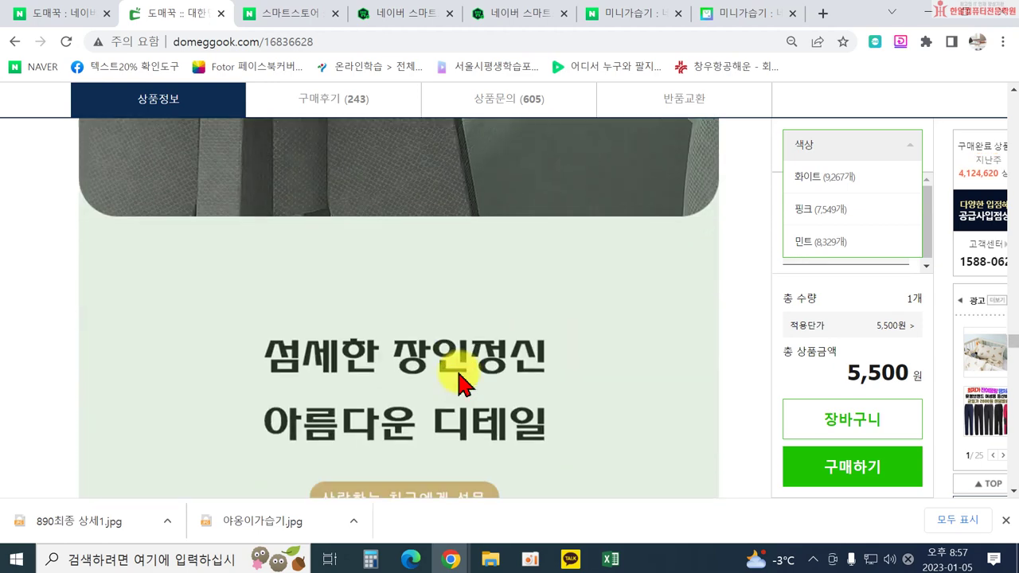
scroll(460, 384, "down", 10)
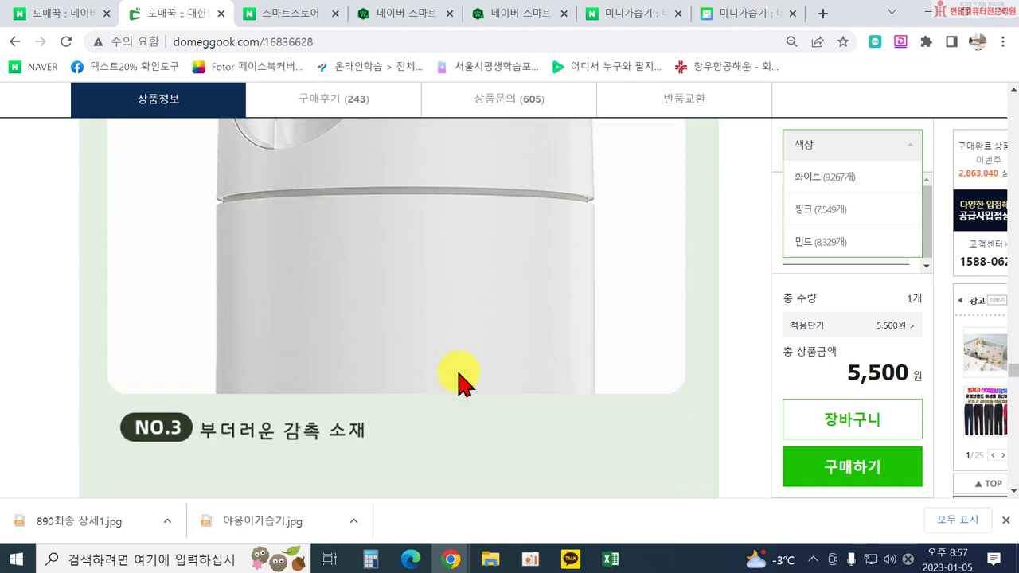
scroll(461, 384, "down", 5)
scroll(460, 384, "down", 10)
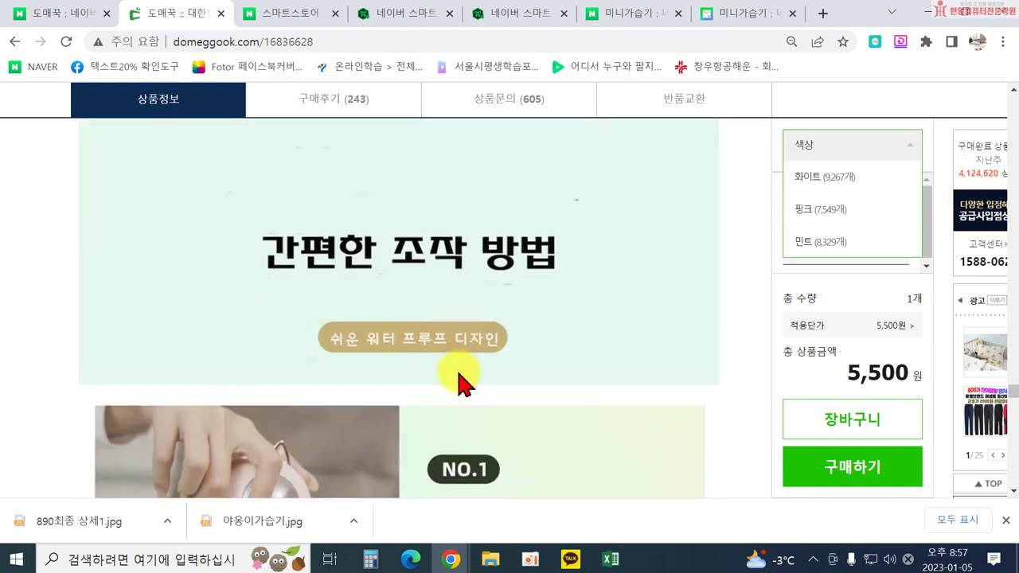
scroll(460, 384, "down", 5)
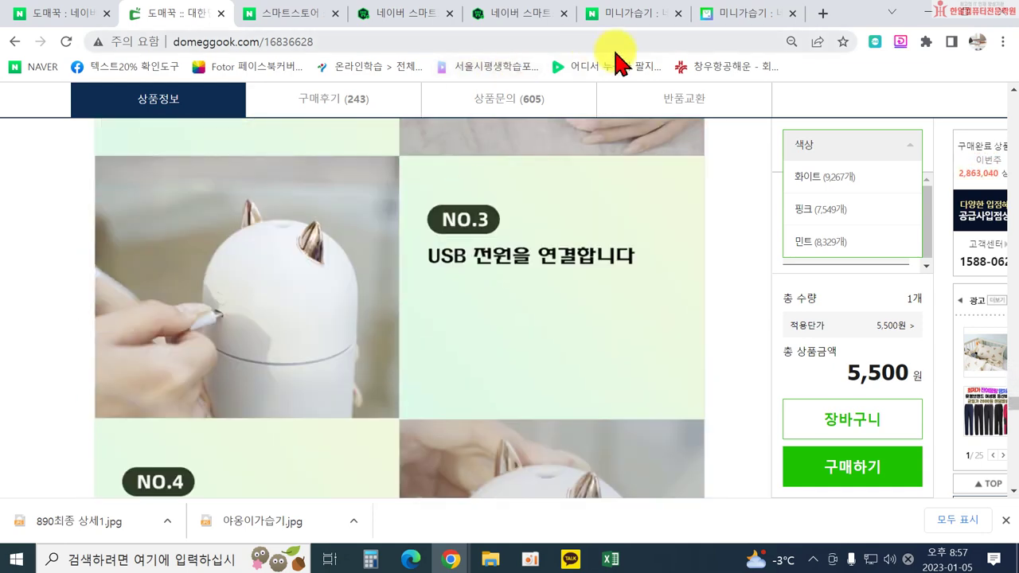
scroll(291, 268, "down", 5)
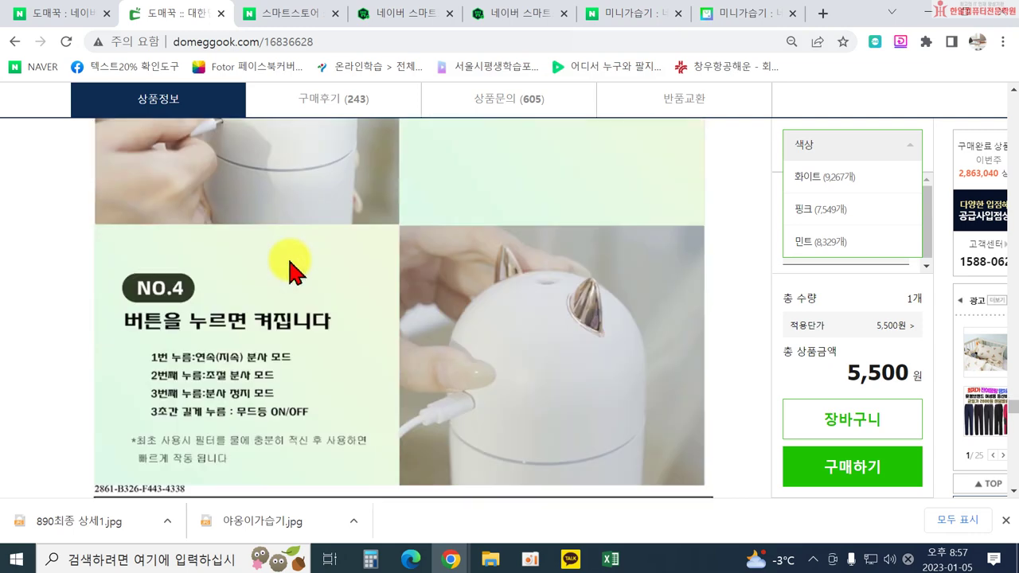
scroll(312, 269, "up", 1)
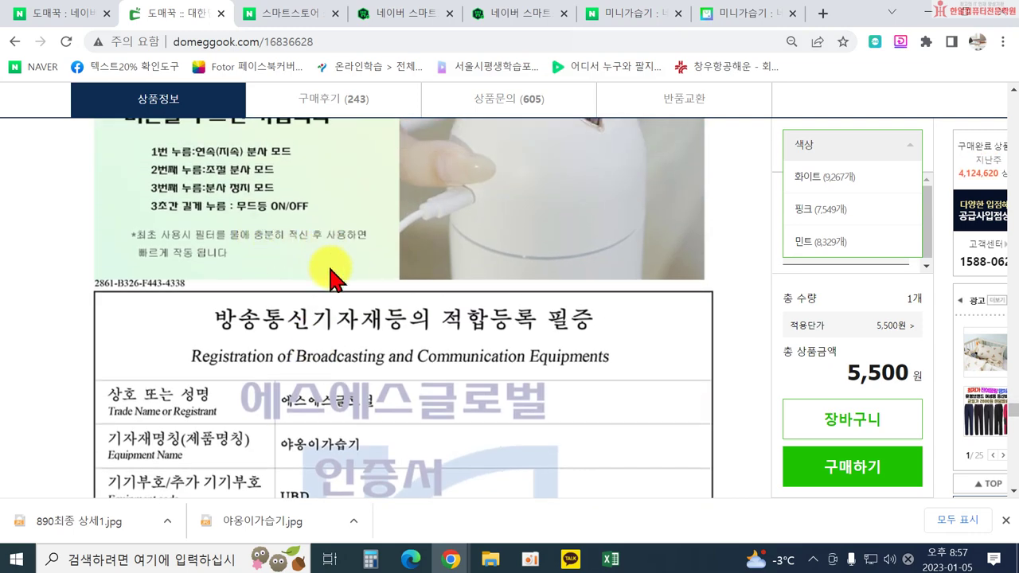
scroll(336, 279, "down", 1)
scroll(336, 278, "down", 1)
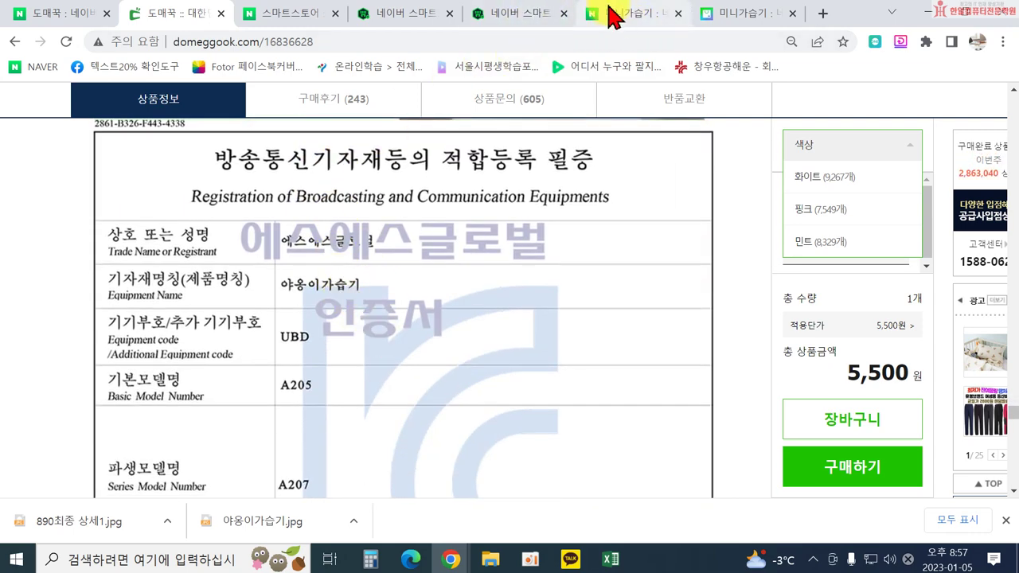
Set 급수방식 to 하부급수형 and 조작부 to 버튼식 in the 상품속성 section.
left_click(528, 16)
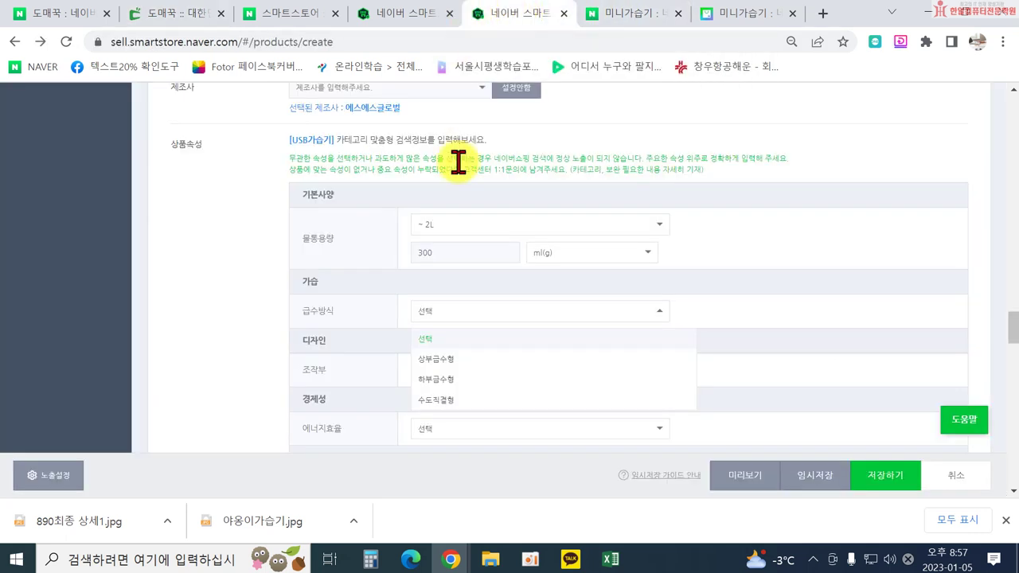
left_click(445, 380)
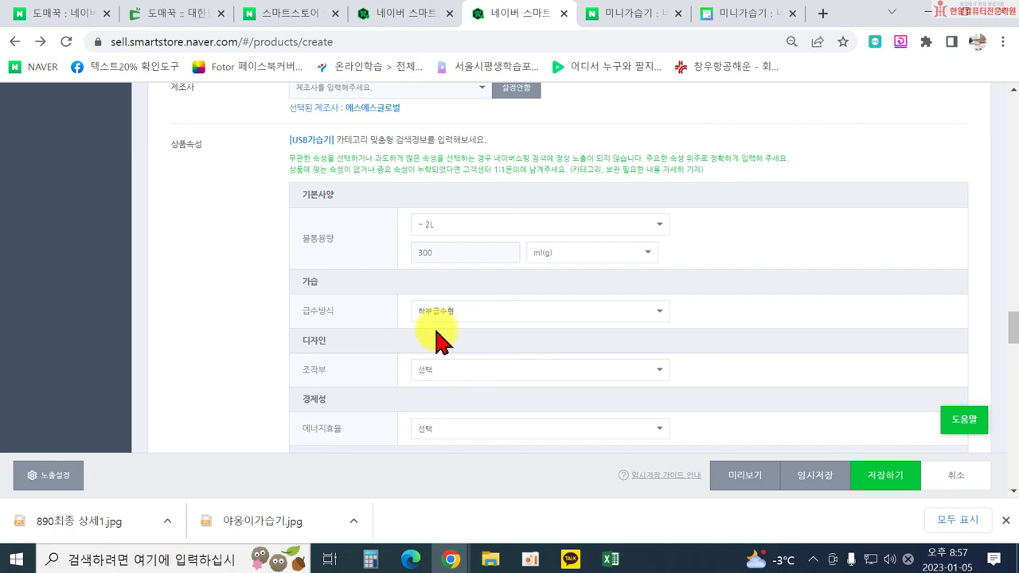
left_click(455, 369)
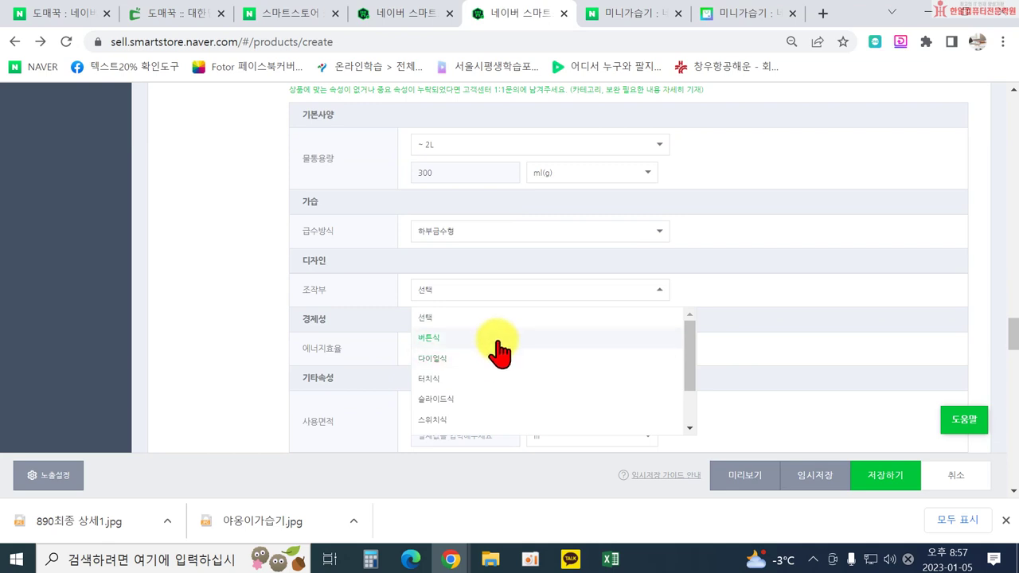
left_click(499, 338)
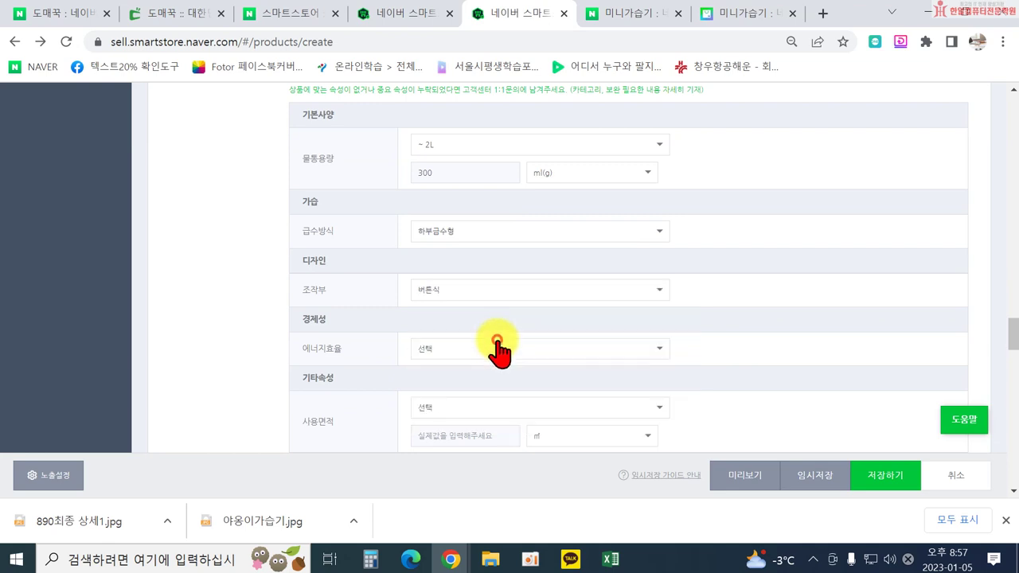
scroll(382, 342, "down", 1)
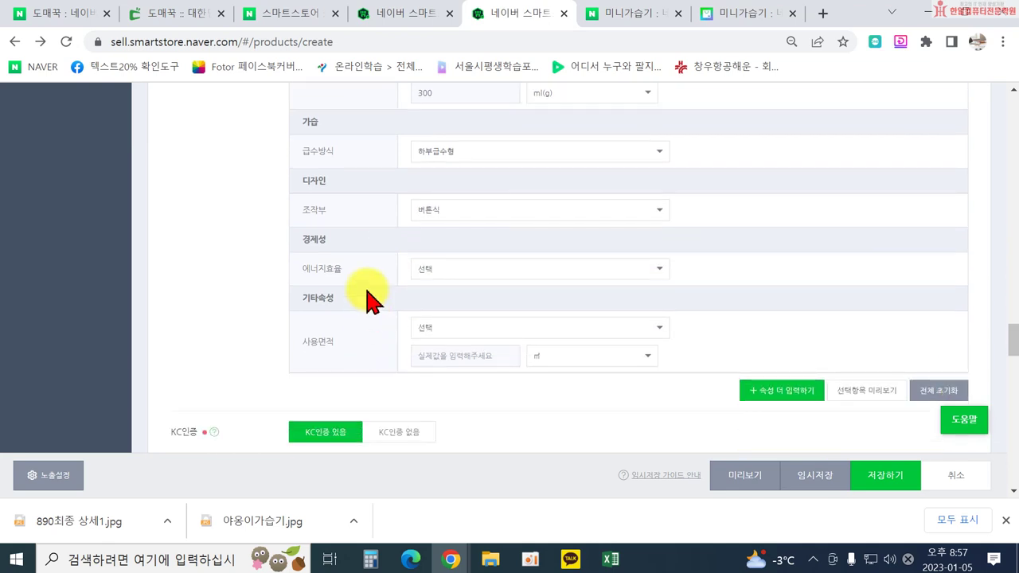
left_click(459, 270)
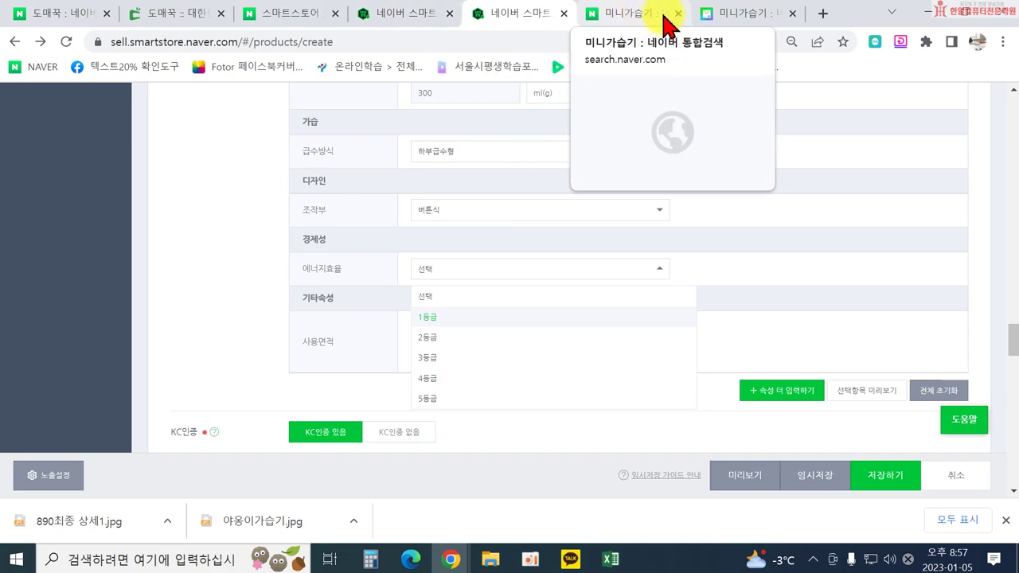
Review the supplier's certificate and spec table: 30-40ml humidification, ABS+PC, 약15~25㎡ coverage.
left_click(182, 14)
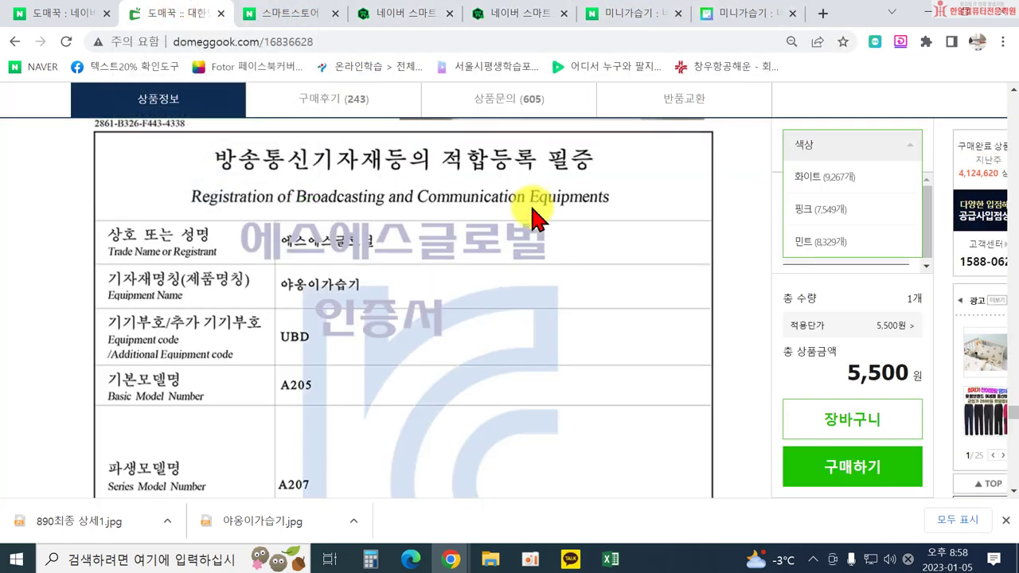
scroll(483, 250, "down", 8)
scroll(482, 301, "up", 10)
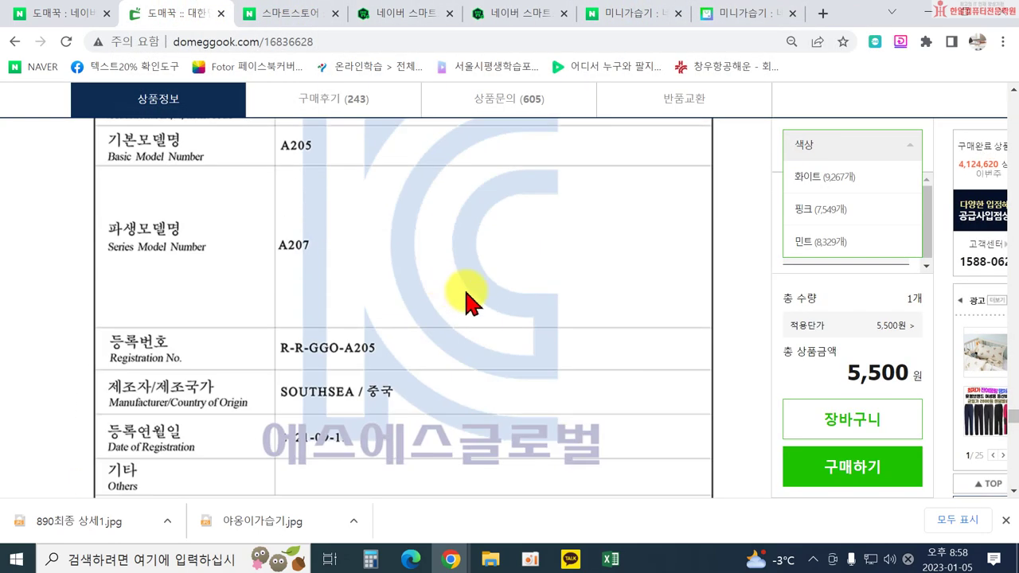
scroll(493, 362, "up", 10)
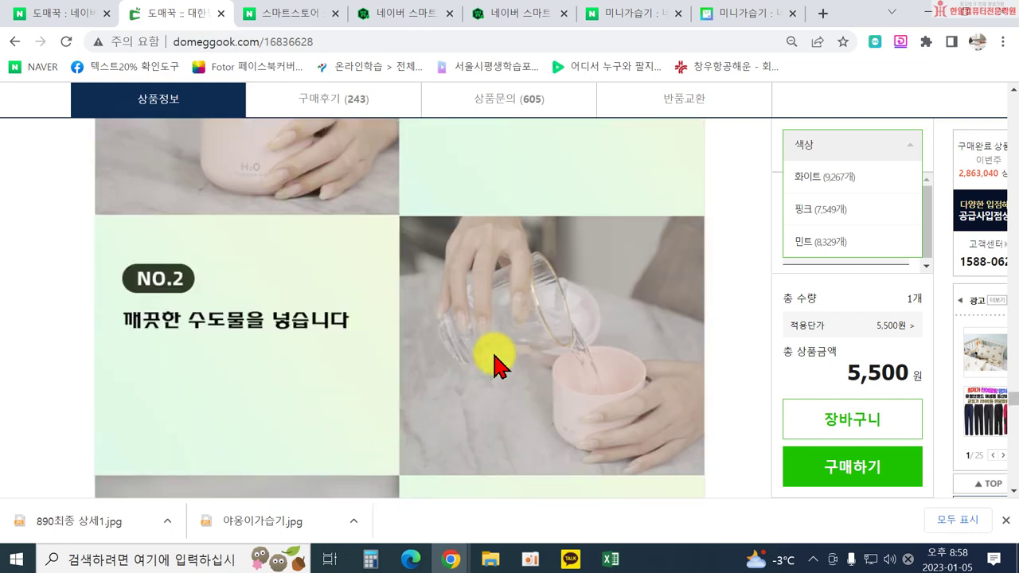
scroll(493, 358, "down", 2)
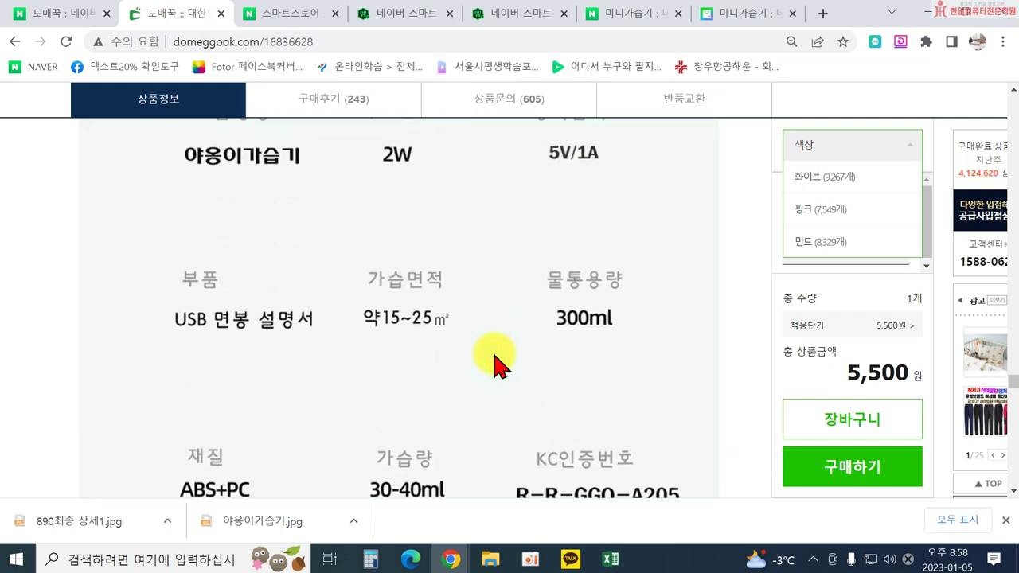
scroll(557, 383, "down", 2)
scroll(446, 382, "up", 8)
scroll(448, 394, "up", 10)
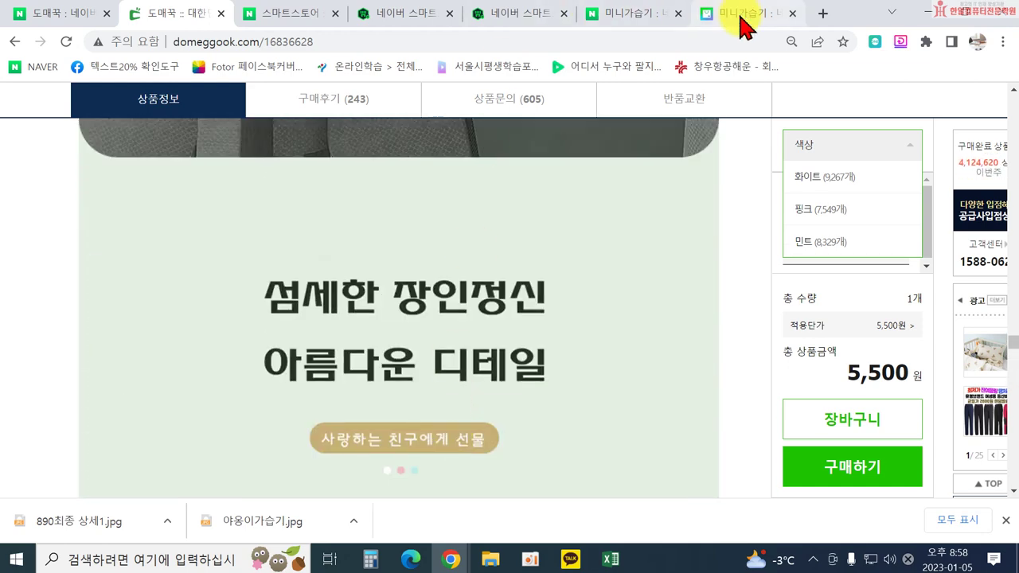
Open a competing cat humidifier and read its specs: 300ml, 하부급수형, 40cc, 2단계, 버튼식, ABS.
left_click(736, 16)
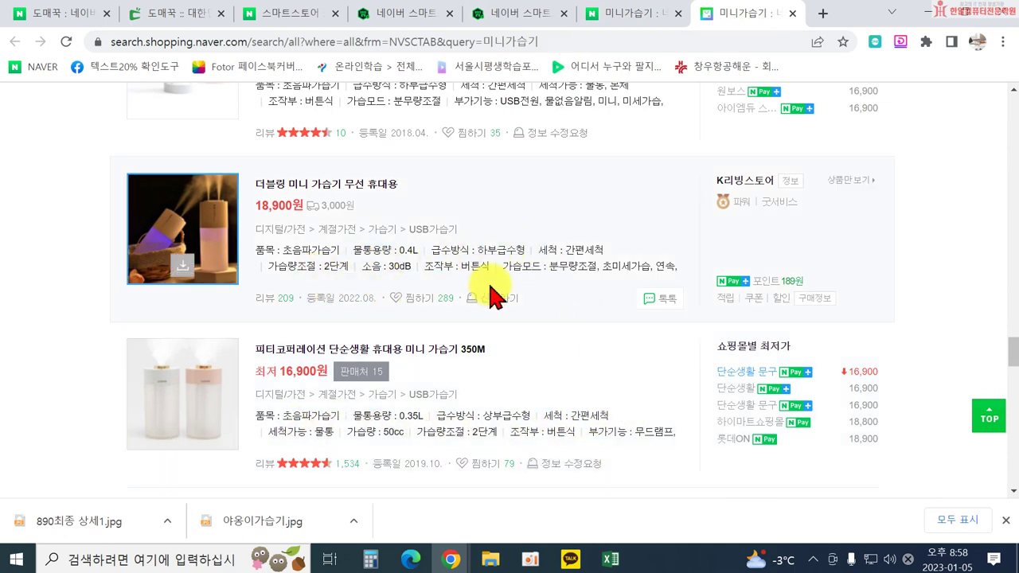
scroll(409, 269, "down", 3)
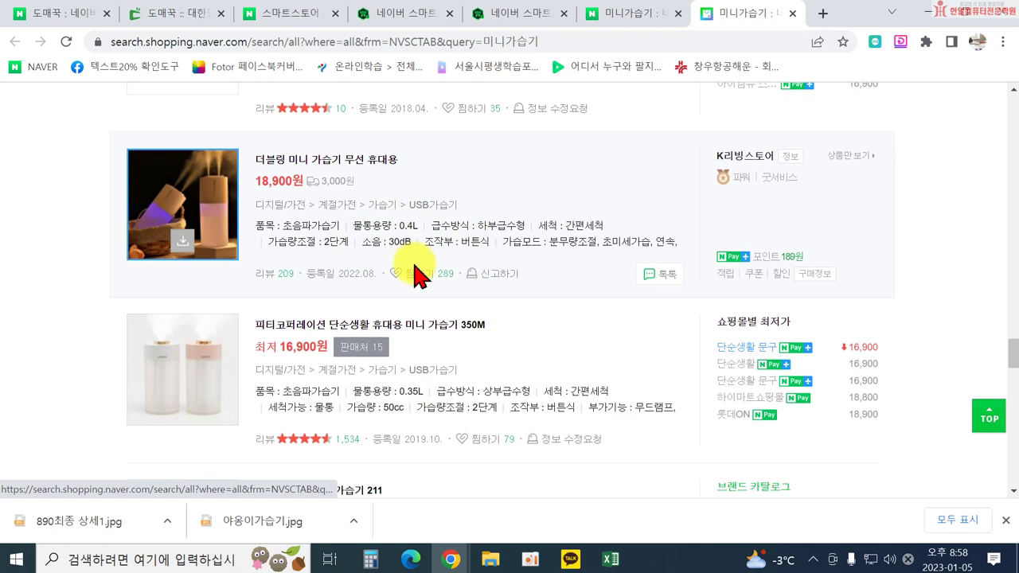
scroll(414, 313, "down", 3)
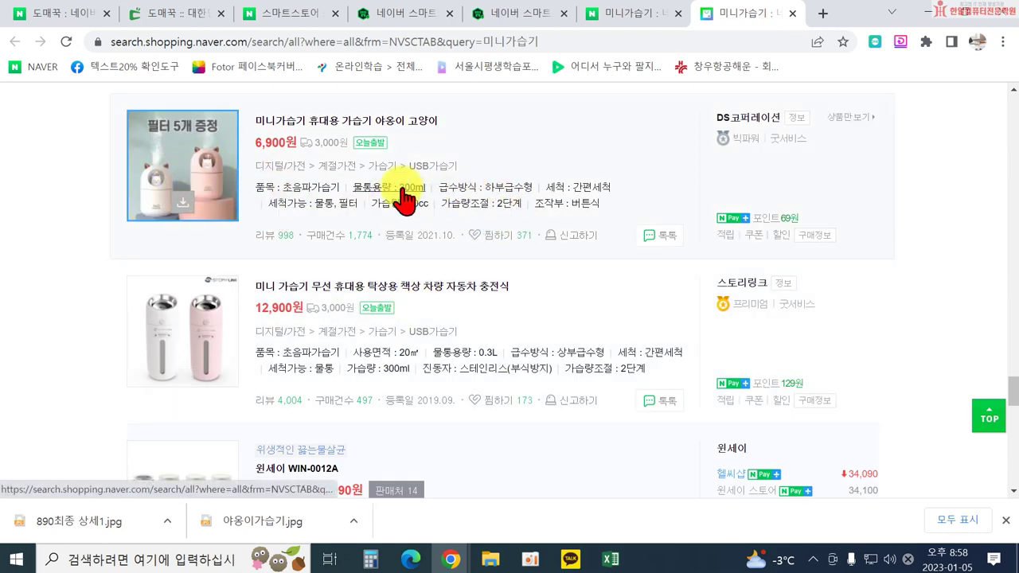
left_click(329, 124)
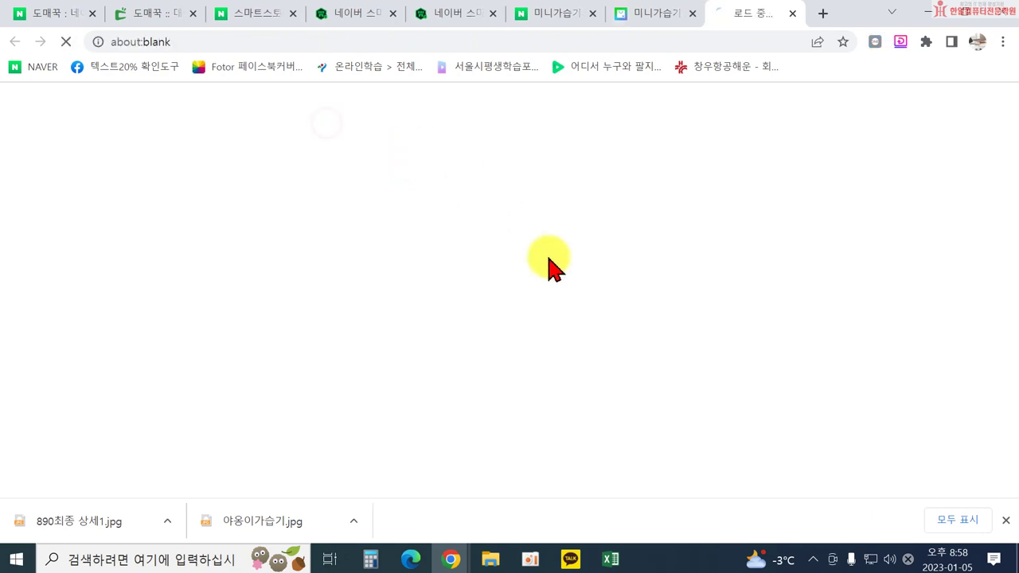
scroll(519, 273, "down", 4)
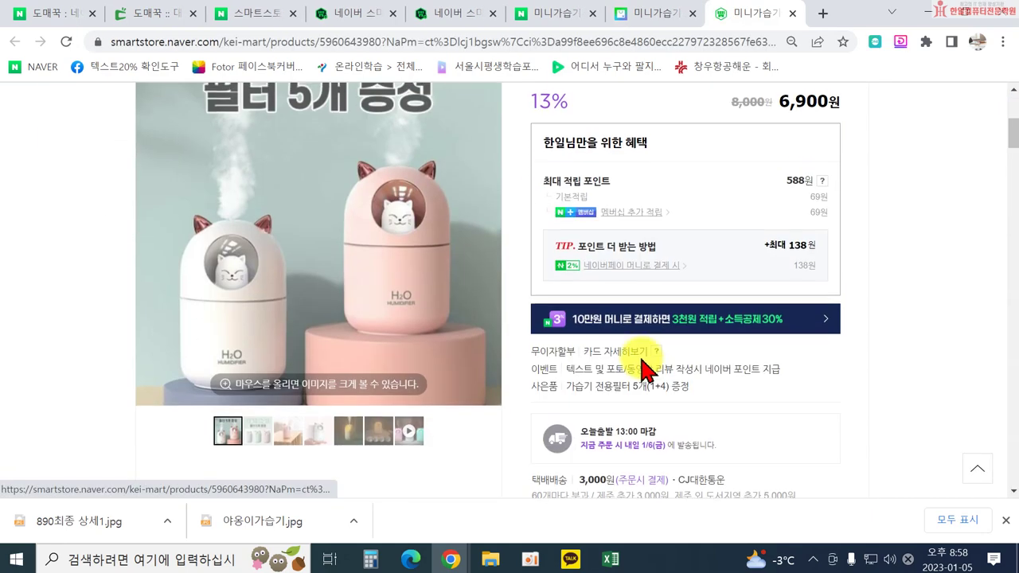
scroll(663, 379, "down", 1)
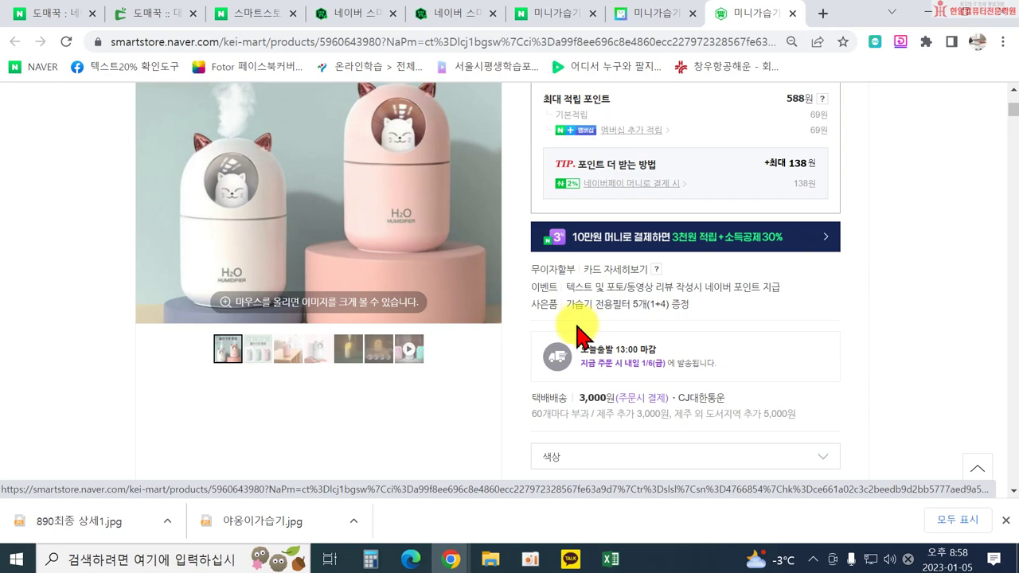
scroll(557, 334, "down", 5)
scroll(474, 338, "down", 10)
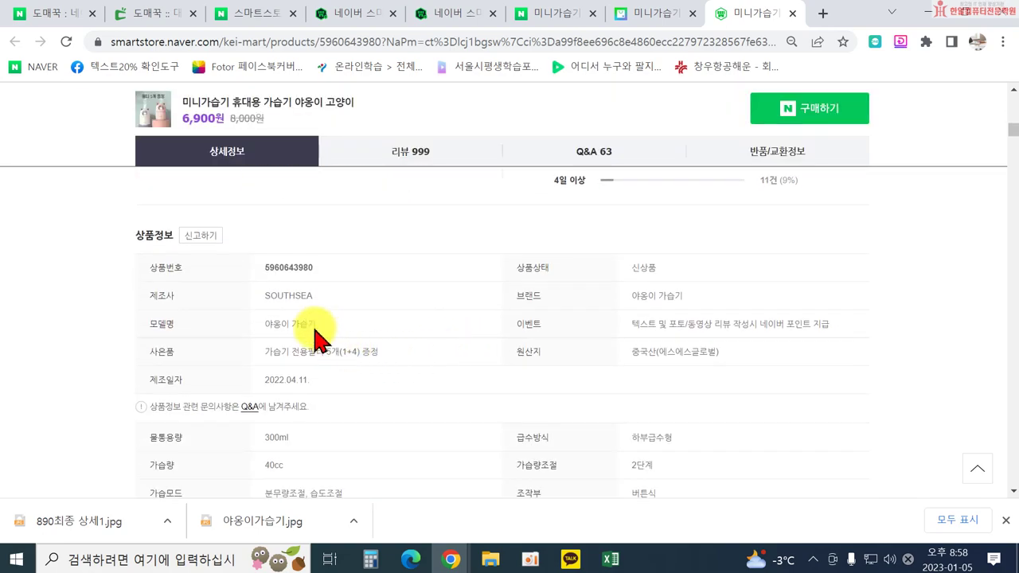
scroll(522, 354, "down", 1)
scroll(430, 358, "down", 2)
scroll(322, 322, "up", 1)
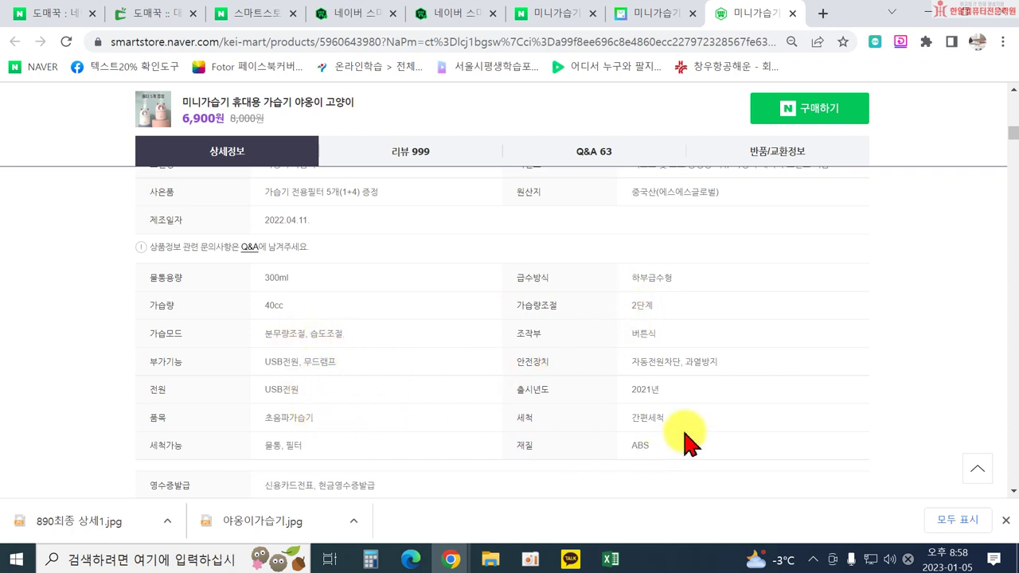
scroll(690, 437, "down", 1)
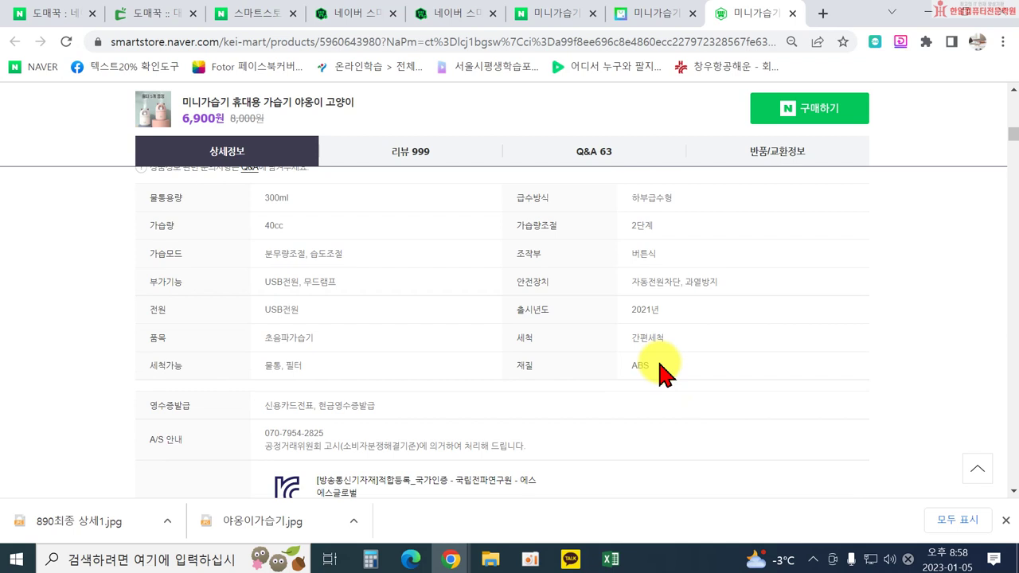
scroll(660, 370, "up", 1)
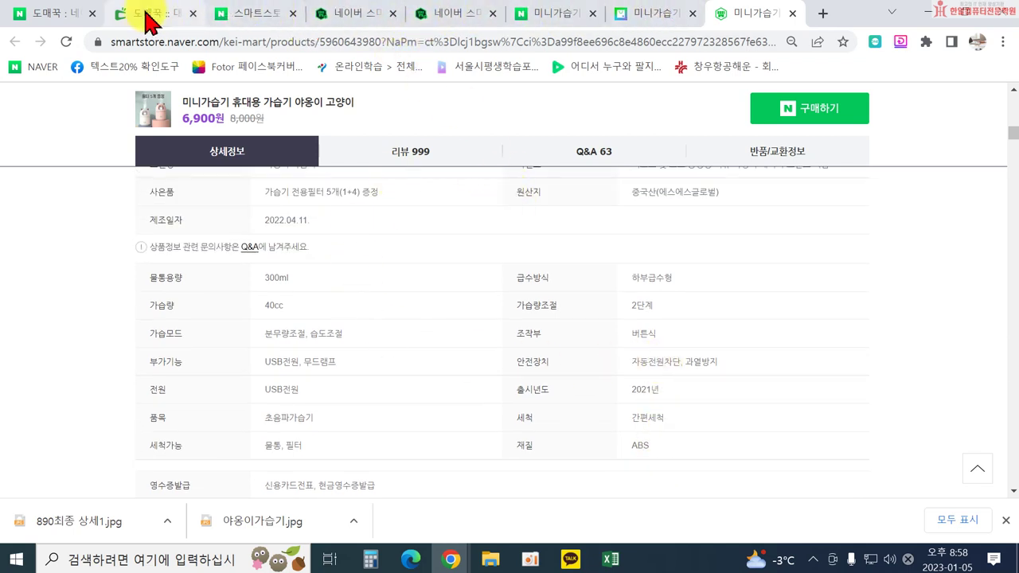
Look over the Smart Store attributes and check the usage area options without choosing one.
left_click(350, 19)
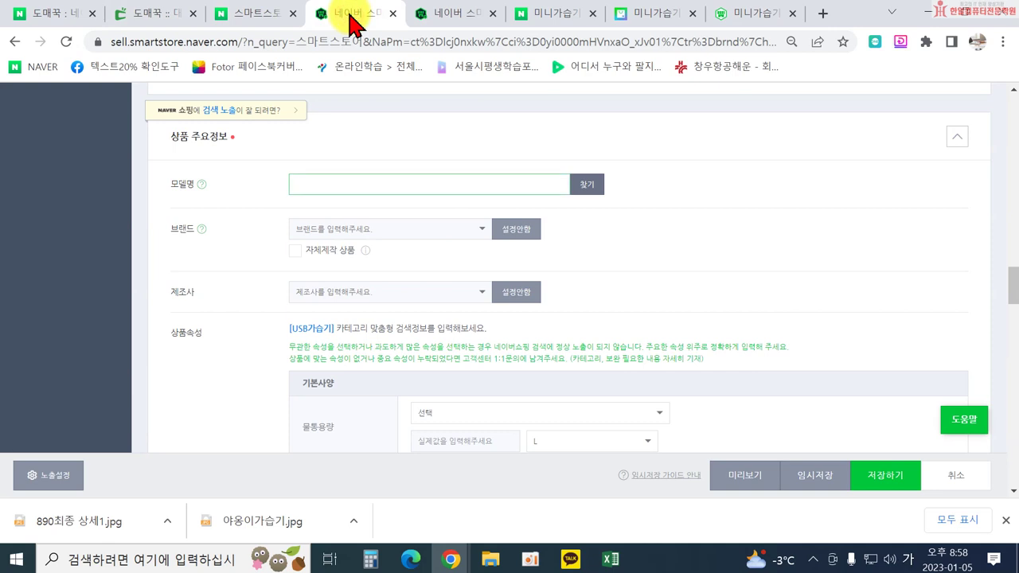
scroll(541, 268, "down", 4)
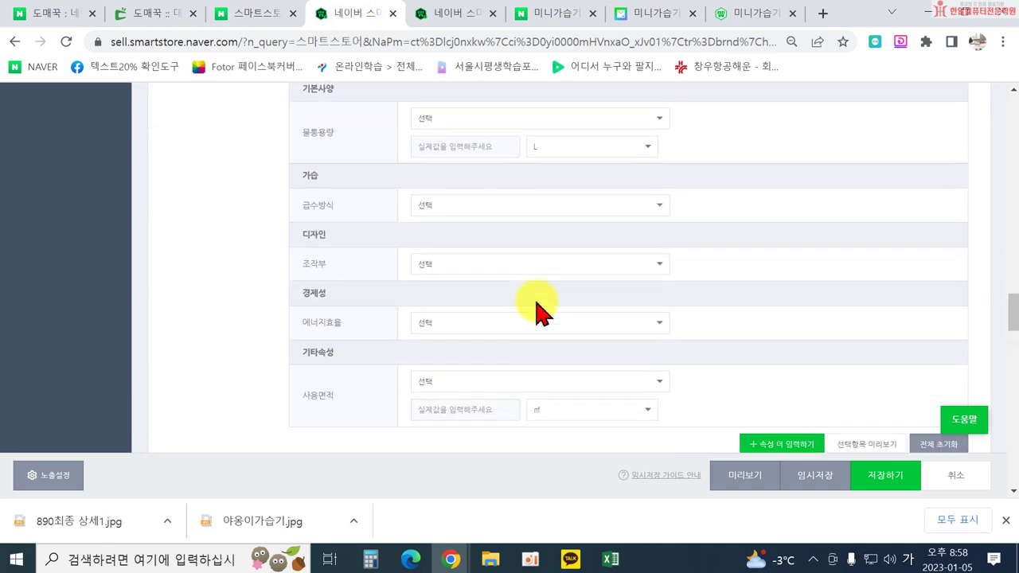
scroll(525, 307, "down", 2)
scroll(446, 294, "up", 1)
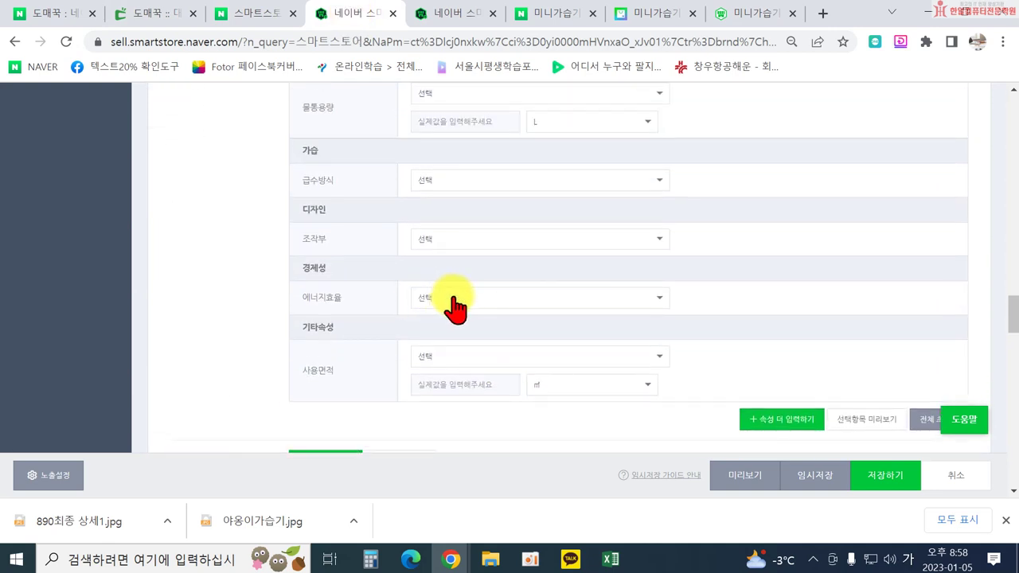
scroll(453, 303, "up", 2)
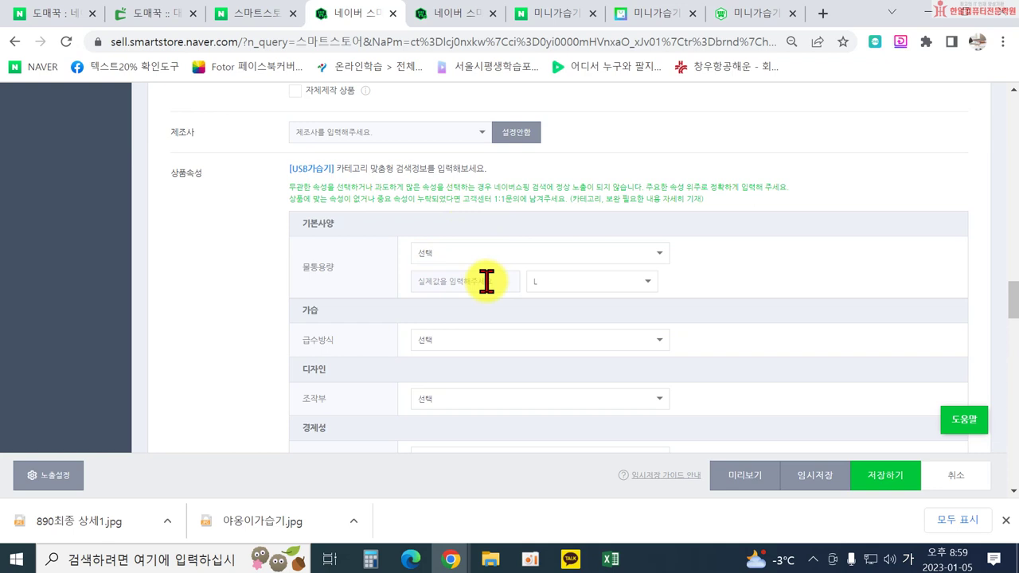
scroll(487, 282, "down", 3)
left_click(483, 272)
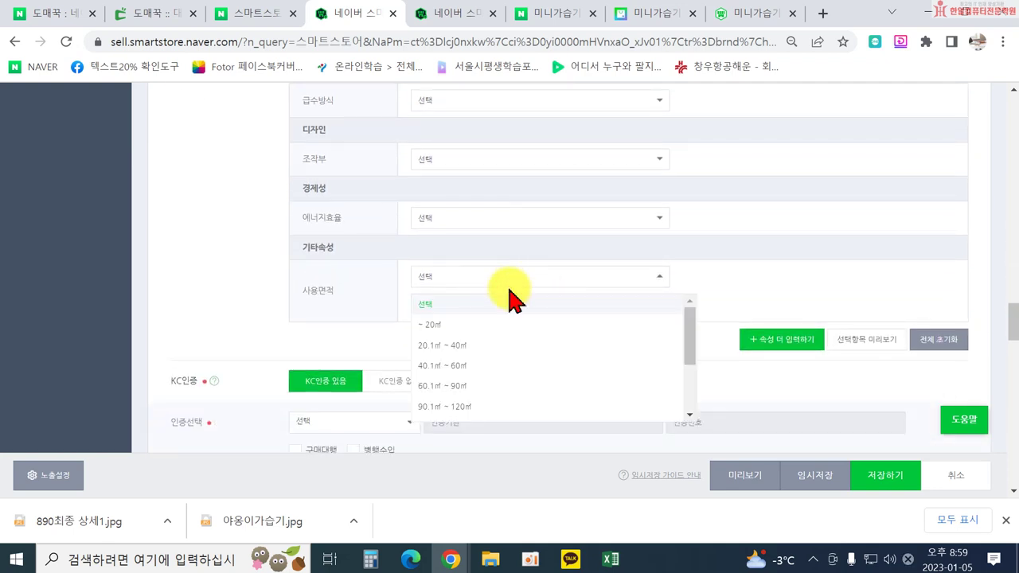
left_click(479, 278)
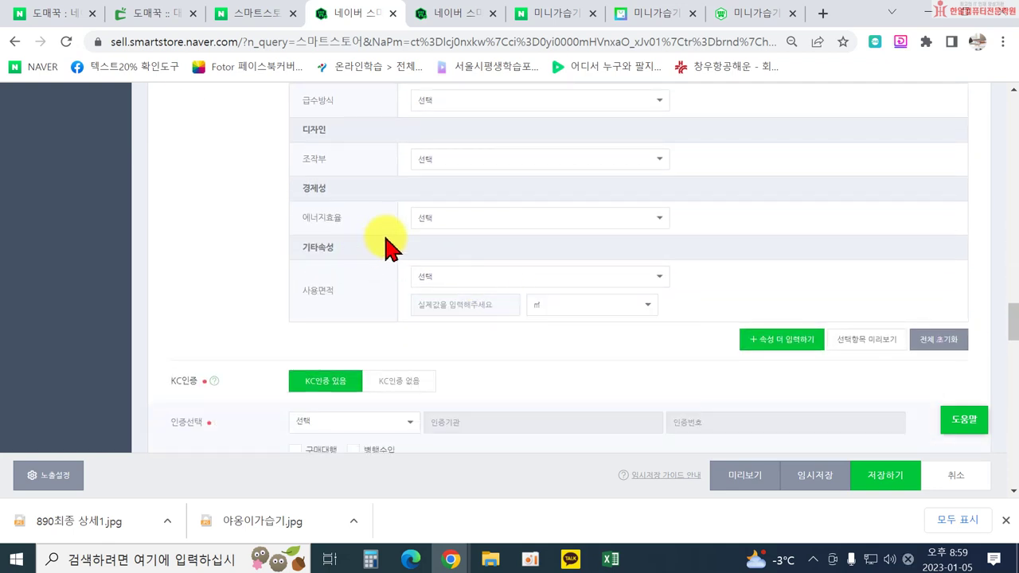
scroll(388, 247, "up", 4)
scroll(247, 318, "down", 3)
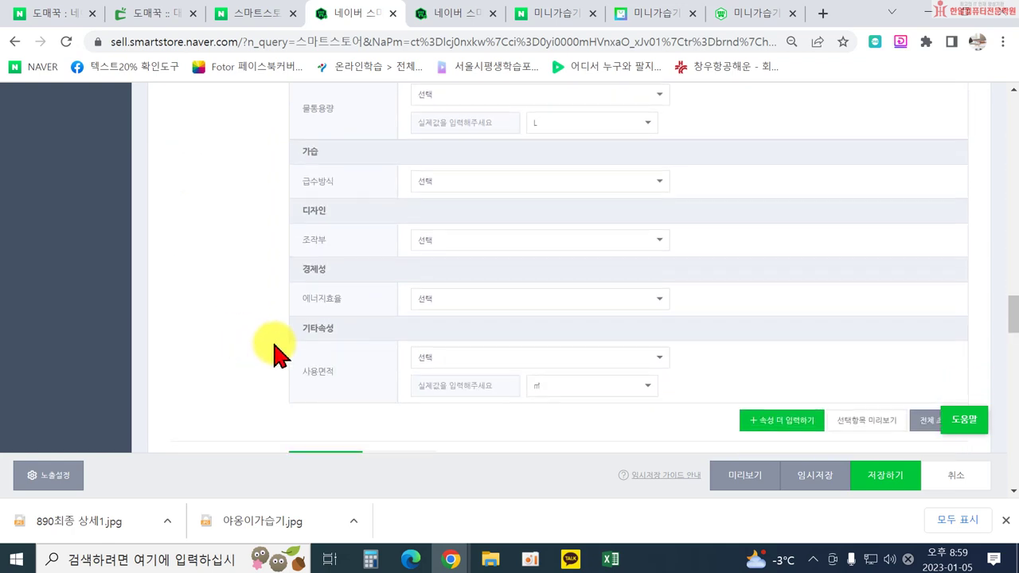
Reselect 버튼식 for 조작부 and 하부급수형 for 급수방식.
left_click(502, 239)
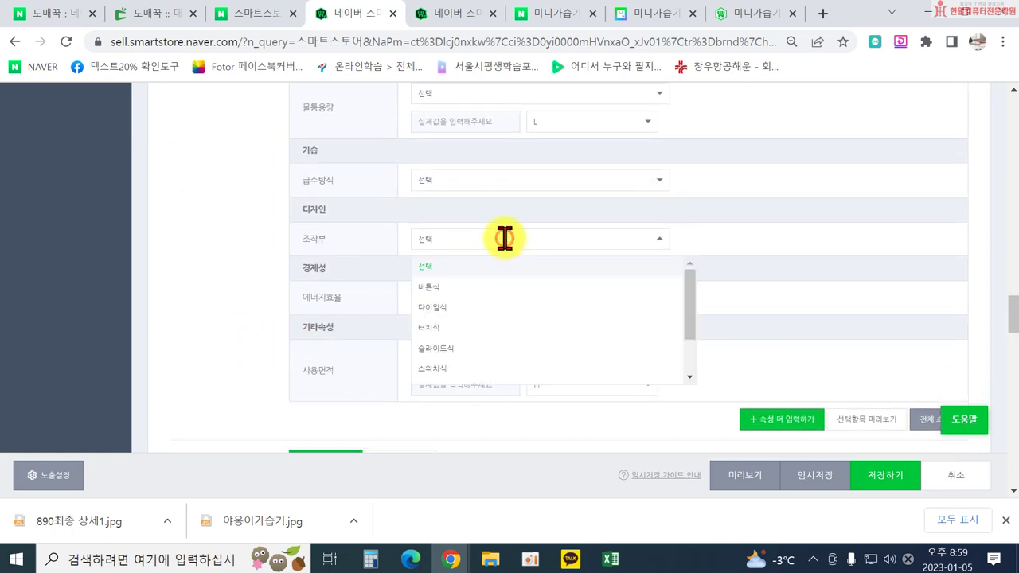
left_click(470, 290)
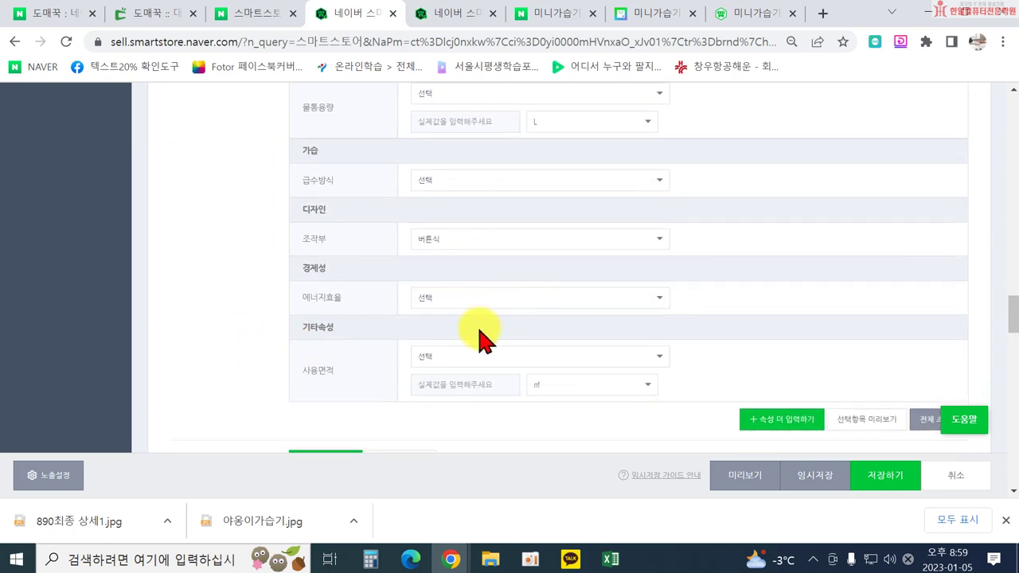
left_click(478, 179)
left_click(471, 251)
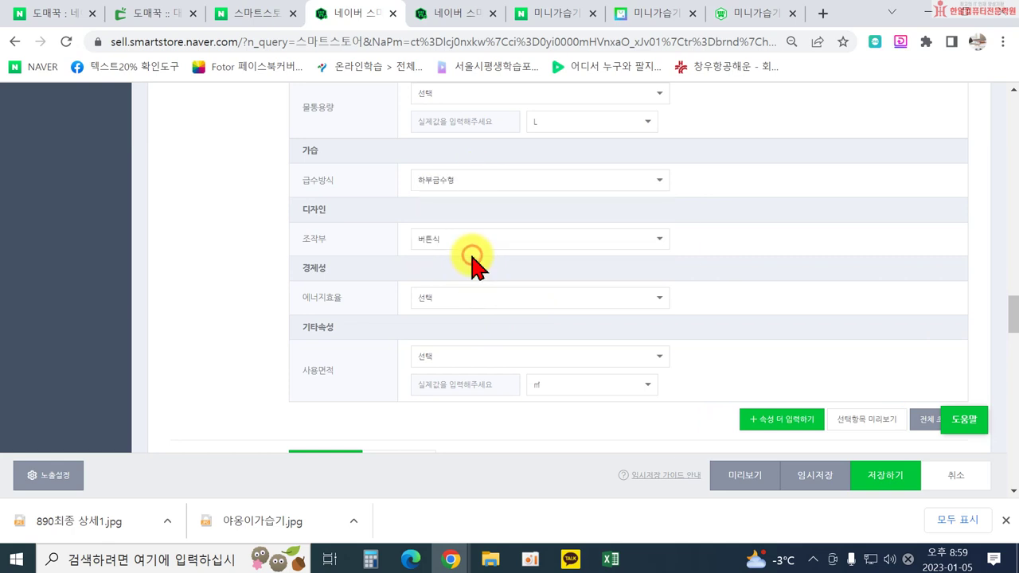
scroll(271, 340, "down", 2)
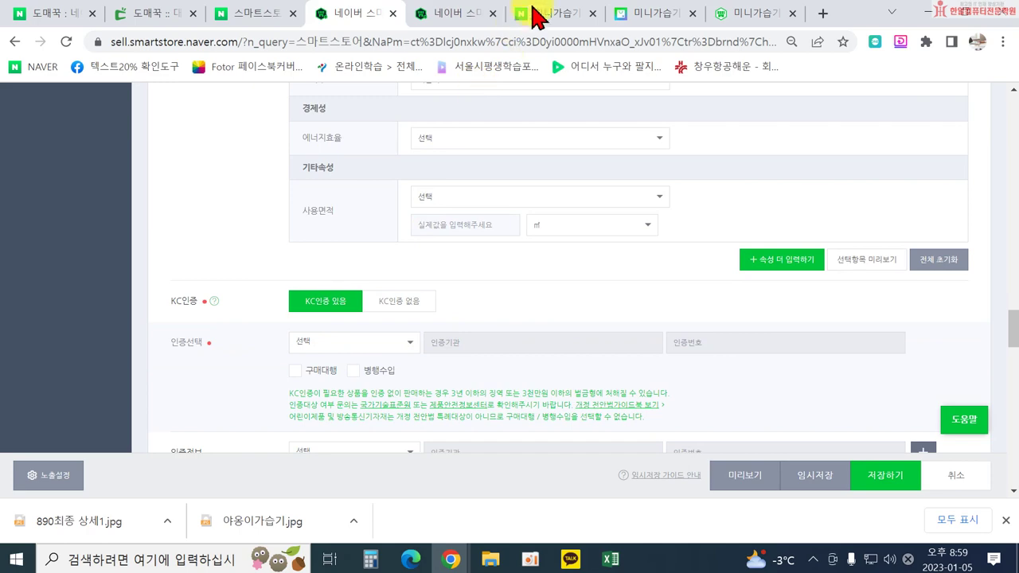
Look up the supplier's KC certification details on the Domeggook page.
left_click(132, 18)
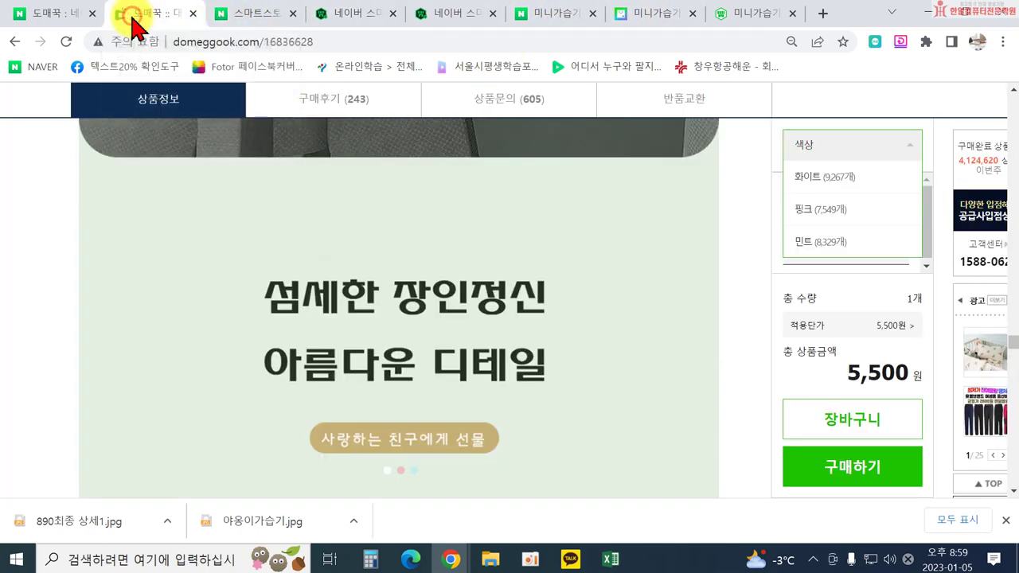
scroll(383, 302, "down", 5)
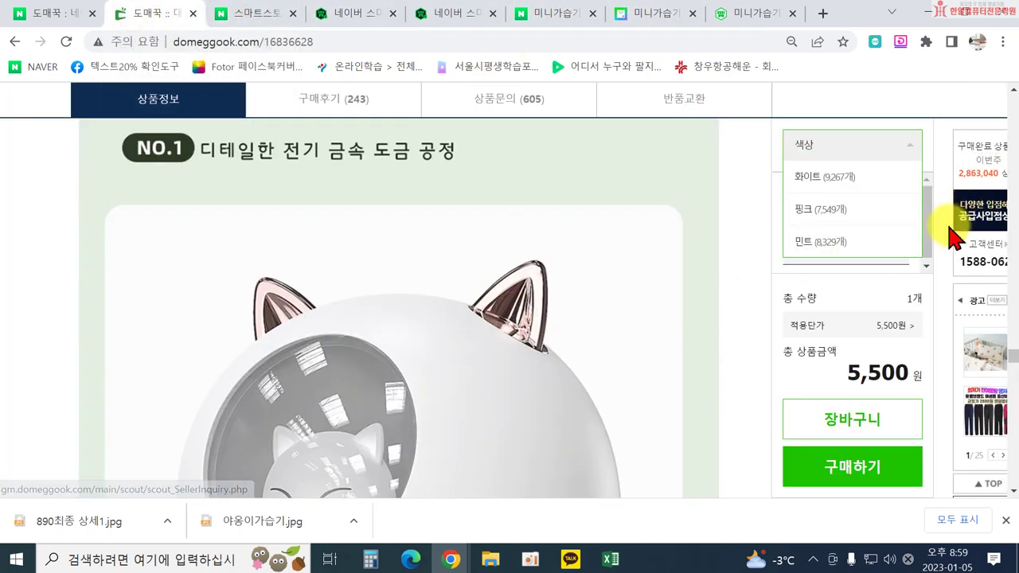
scroll(773, 183, "up", 5)
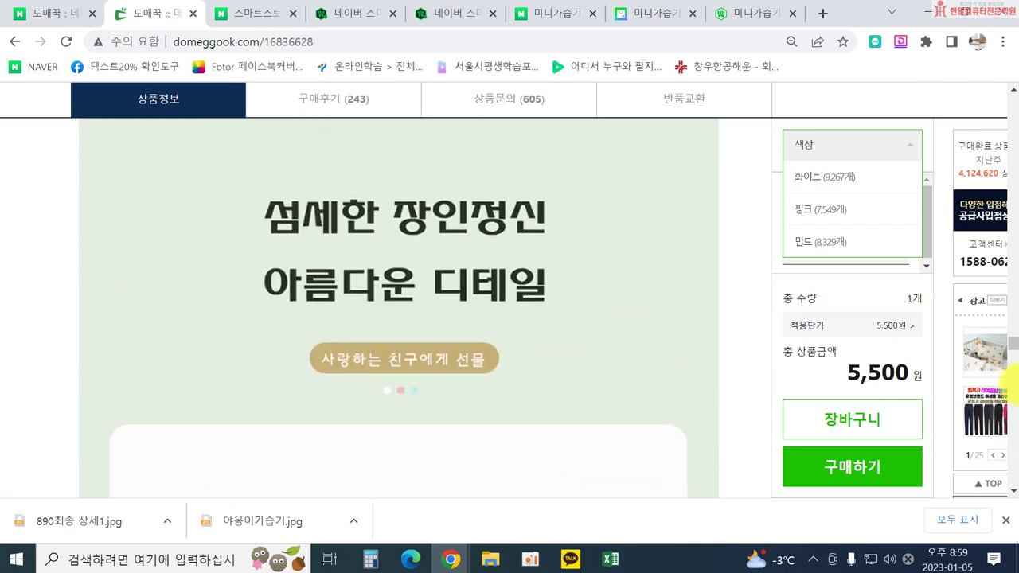
left_click_drag(1014, 350, 1012, 125)
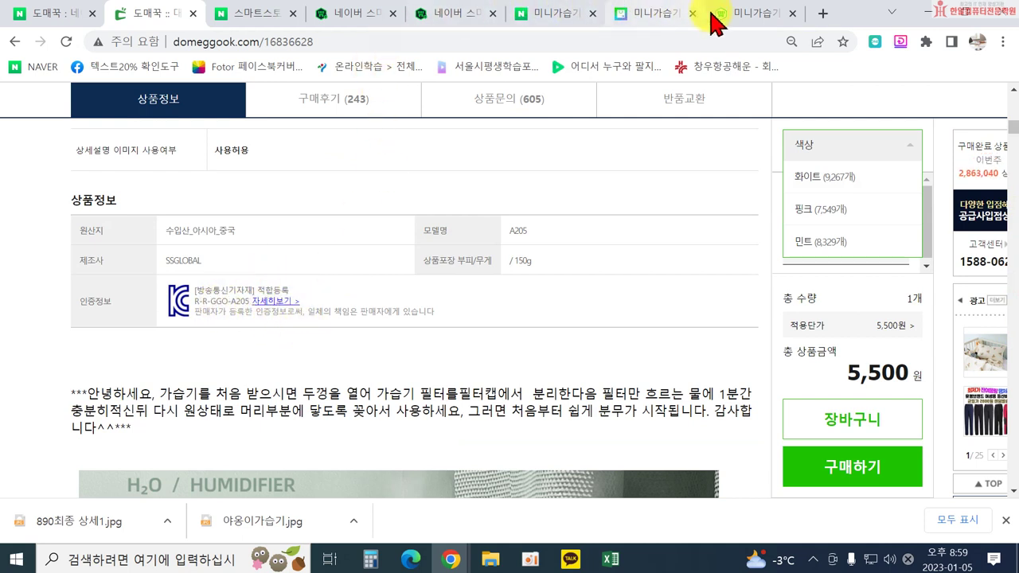
Set the Smart Store KC 인증선택 to [방송통신기자재]적합등록.
left_click(448, 15)
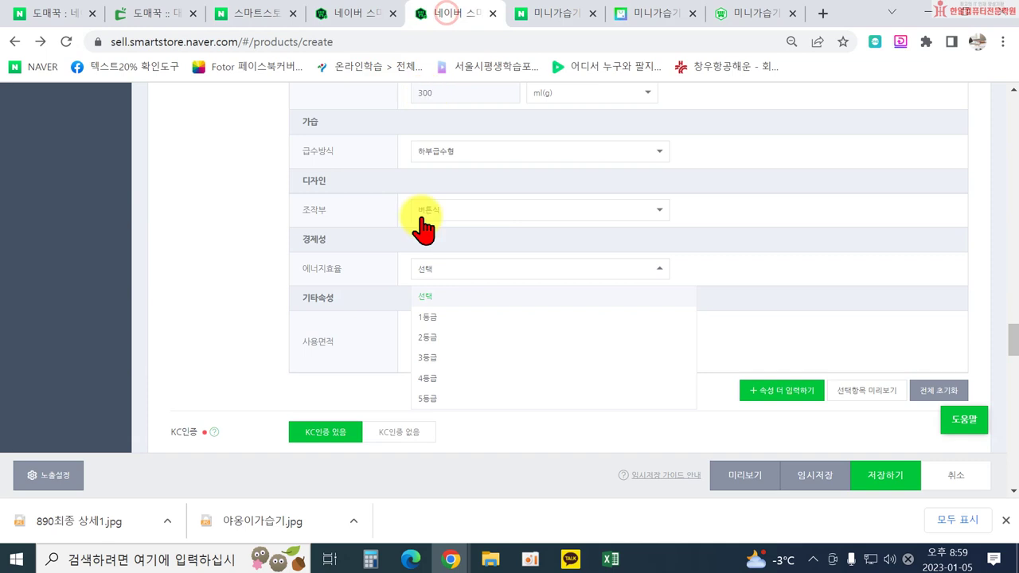
left_click(185, 351)
scroll(203, 362, "down", 3)
left_click(332, 317)
scroll(374, 387, "down", 4)
scroll(358, 256, "up", 2)
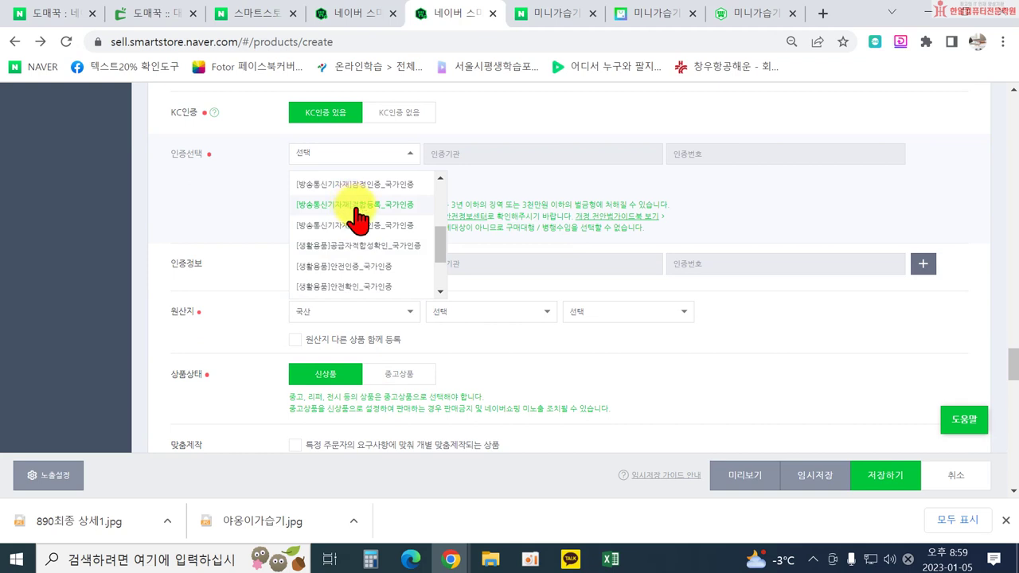
left_click(357, 206)
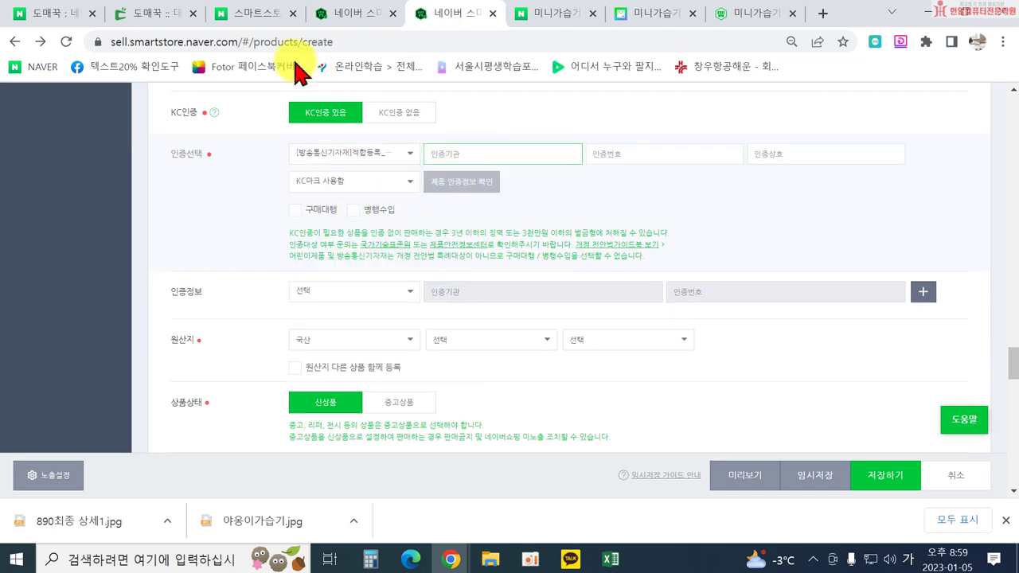
left_click(168, 24)
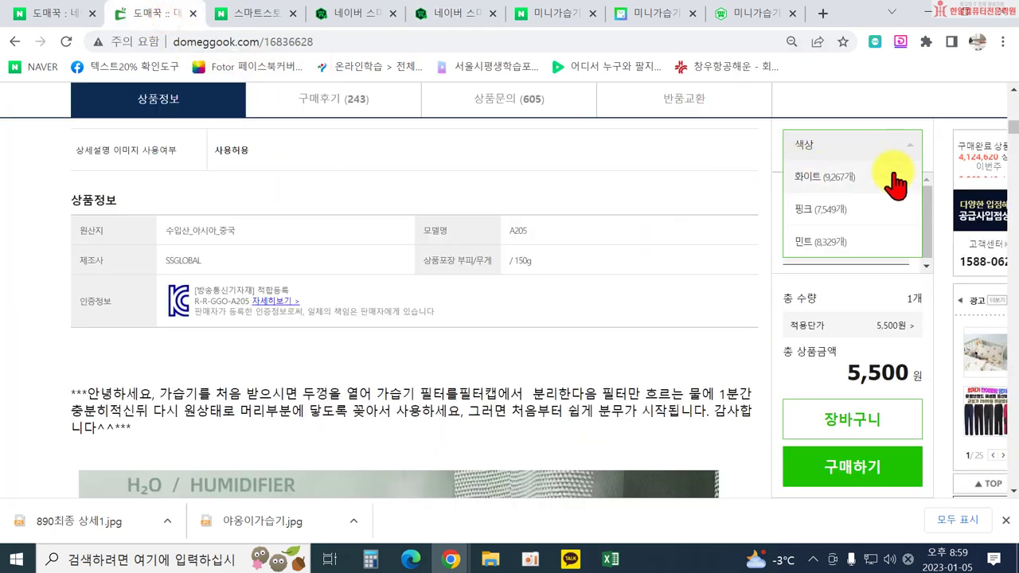
Read the registration rows on the supplier's radio certification image.
left_click_drag(1012, 129, 1016, 428)
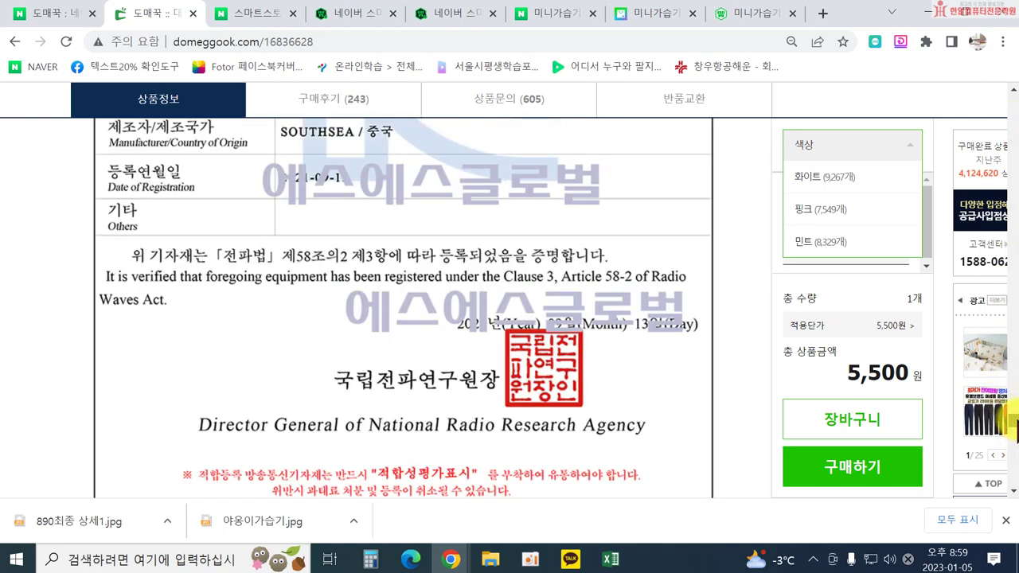
scroll(481, 366, "up", 5)
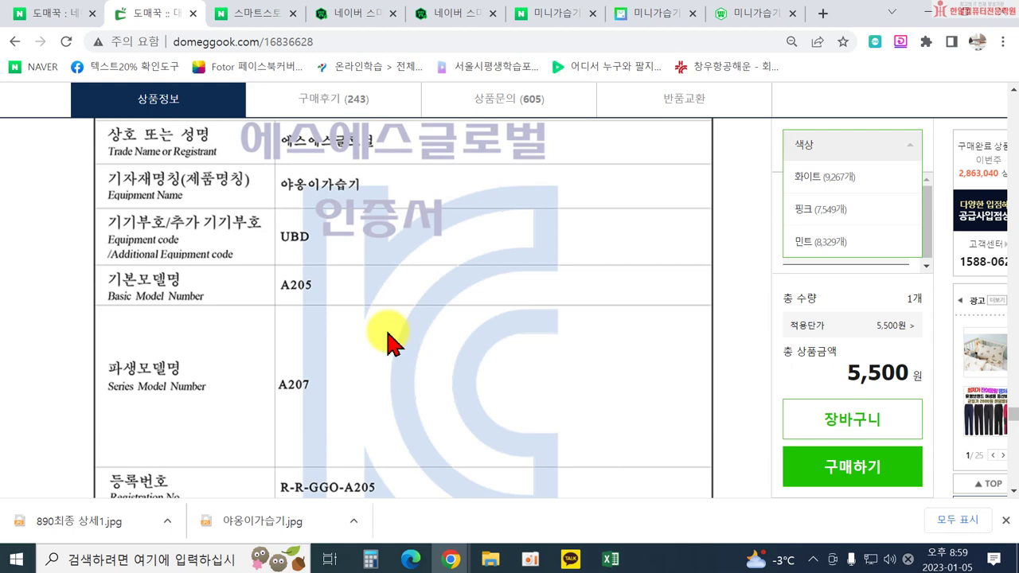
scroll(388, 322, "down", 5)
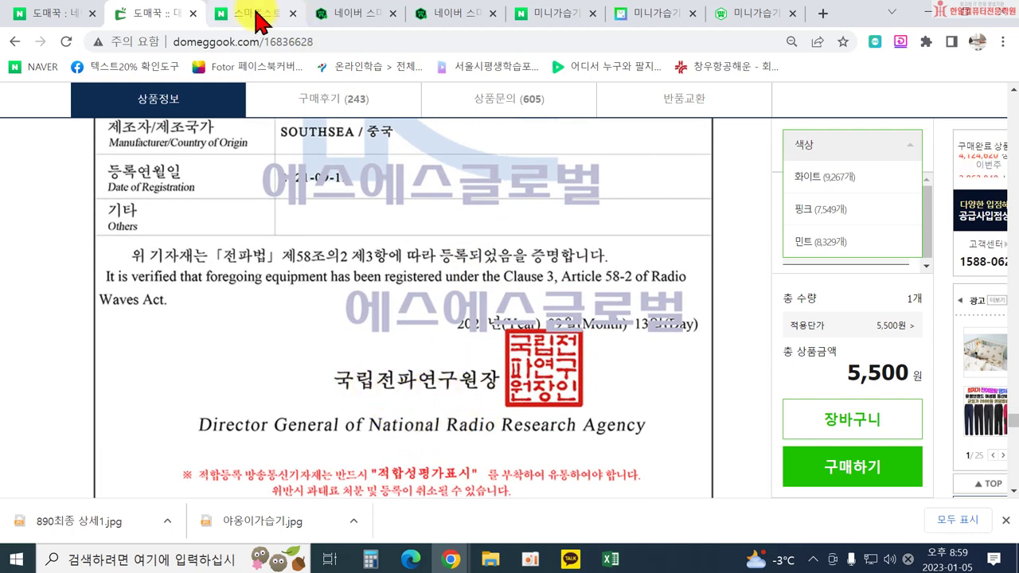
left_click(448, 15)
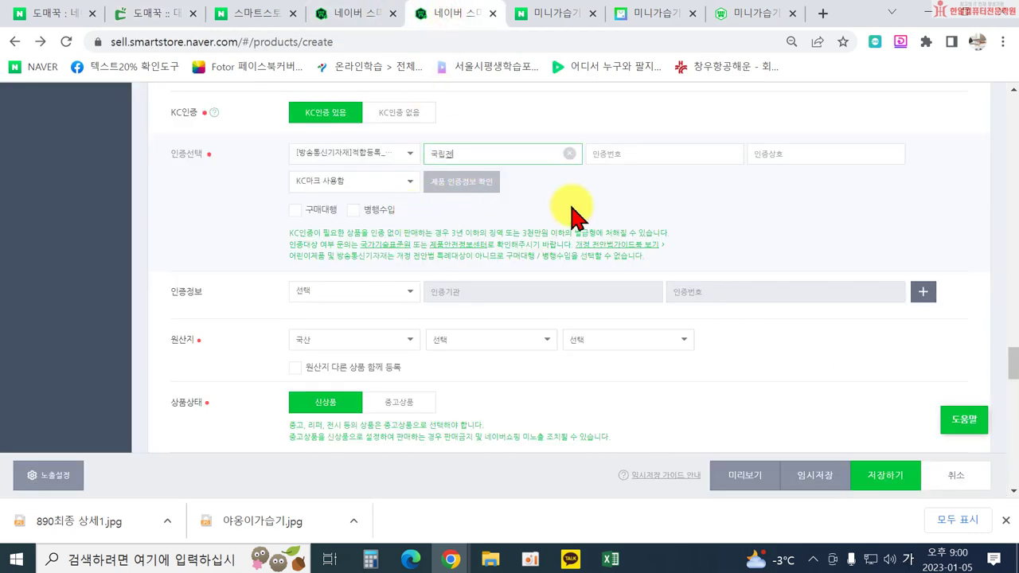
Complete 국립전파연구원 in the 인증기관 field and move to the 인증번호 field.
left_click(671, 152)
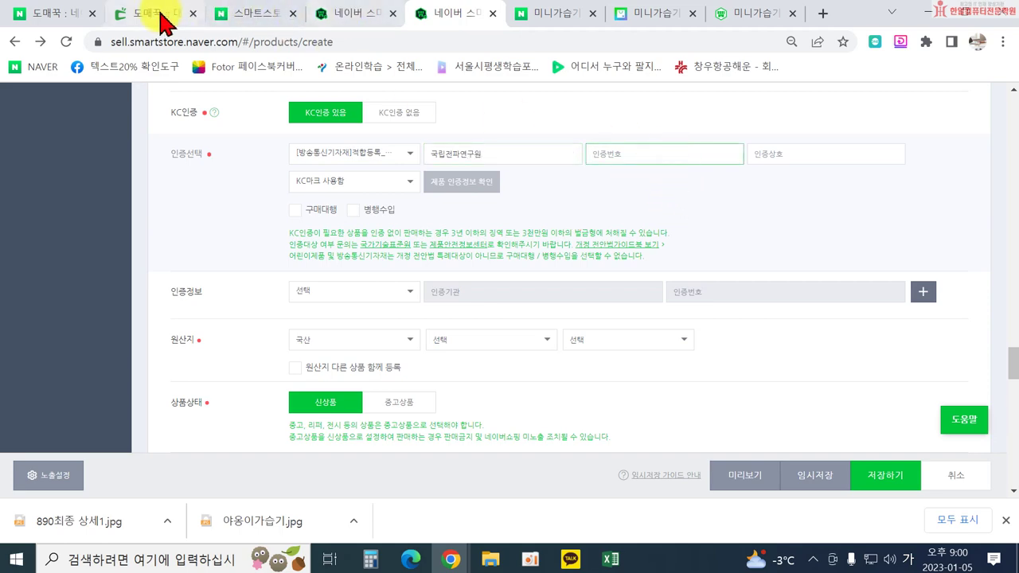
Copy the KC number R-R-GGO-A205 from Domeggook into the Smart Store 인증번호 field.
left_click(163, 22)
scroll(375, 266, "up", 3)
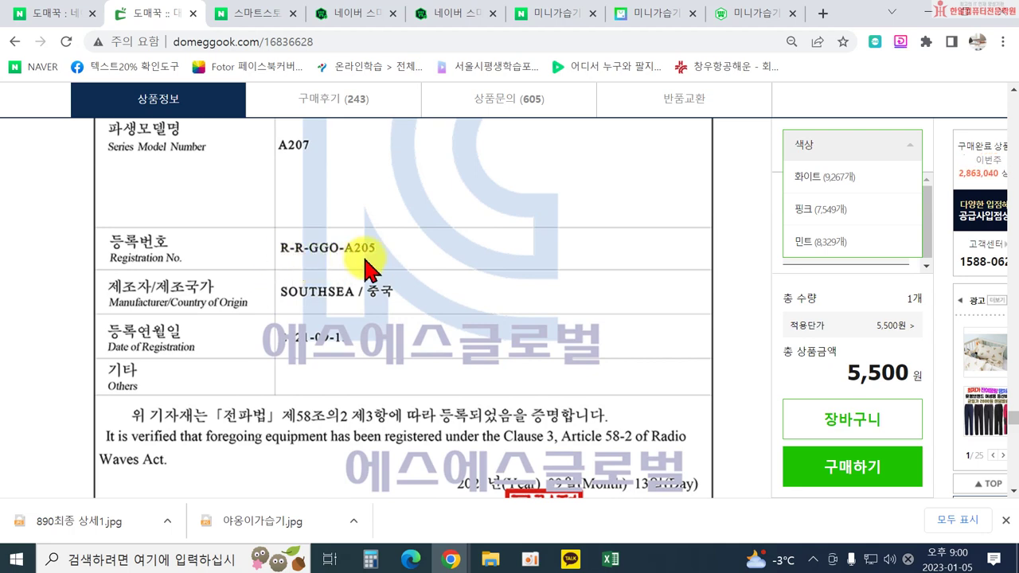
scroll(384, 253, "up", 2)
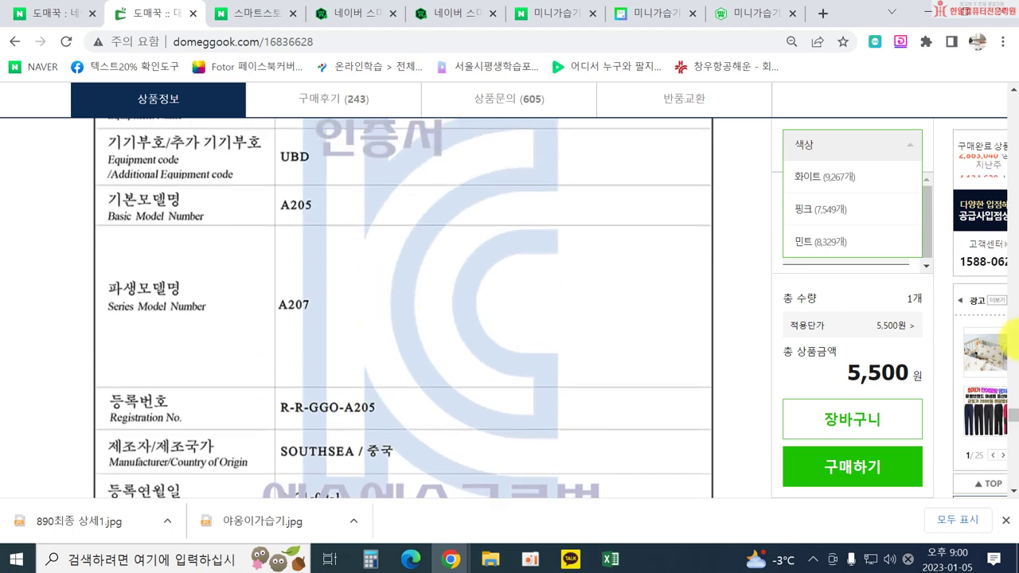
left_click_drag(1015, 426, 1005, 131)
scroll(1003, 152, "down", 3)
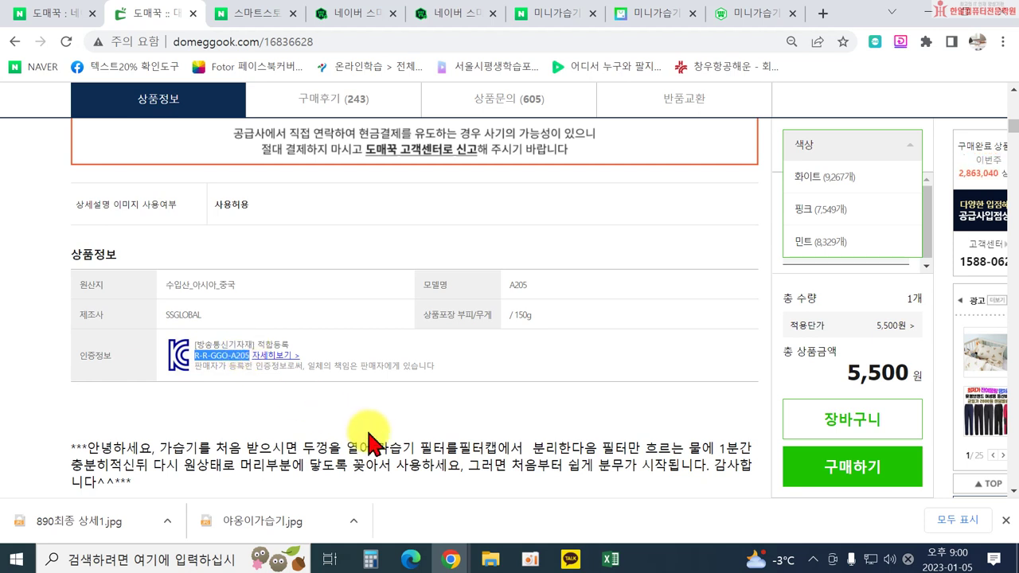
left_click(453, 13)
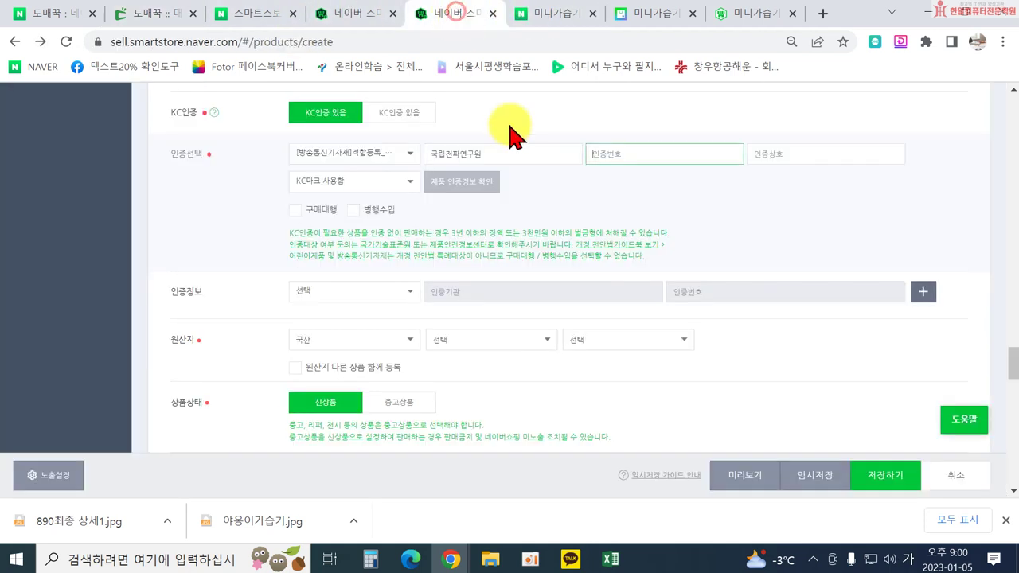
type("R-R-GGO-A205")
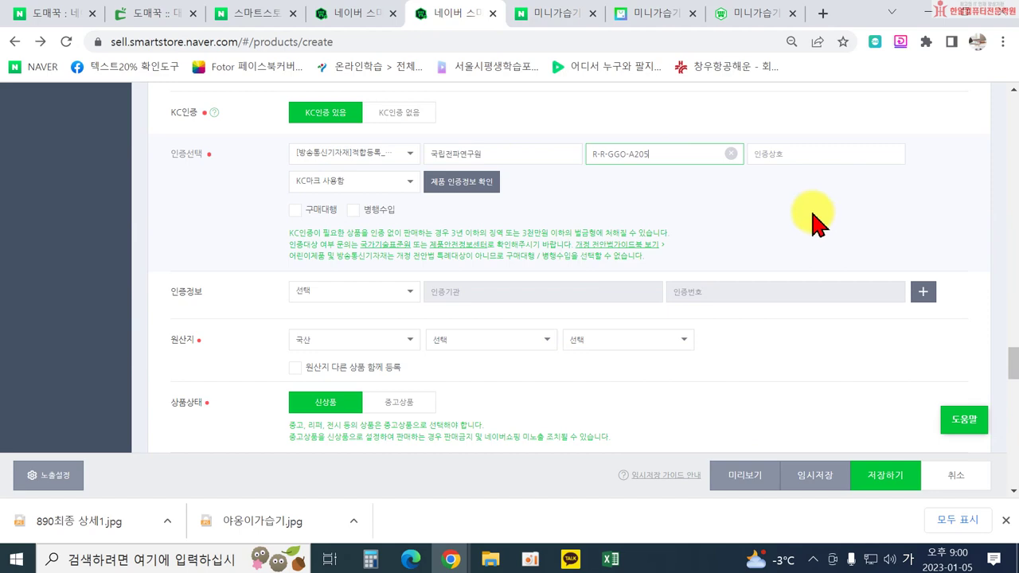
left_click(350, 14)
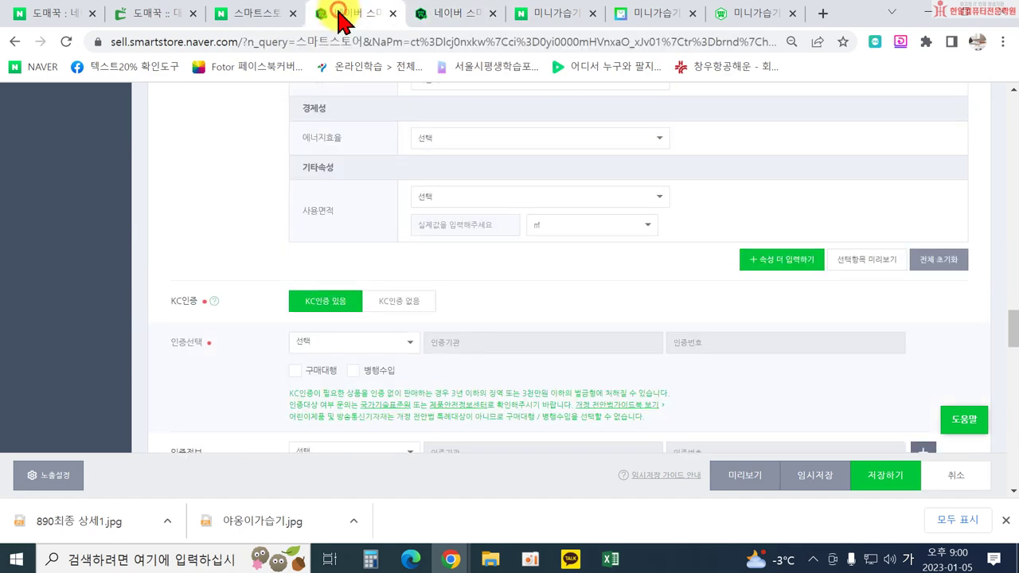
Check the trade name 에스에스글로벌 on Domeggook's KC certificate image, then return to the listing.
left_click(163, 16)
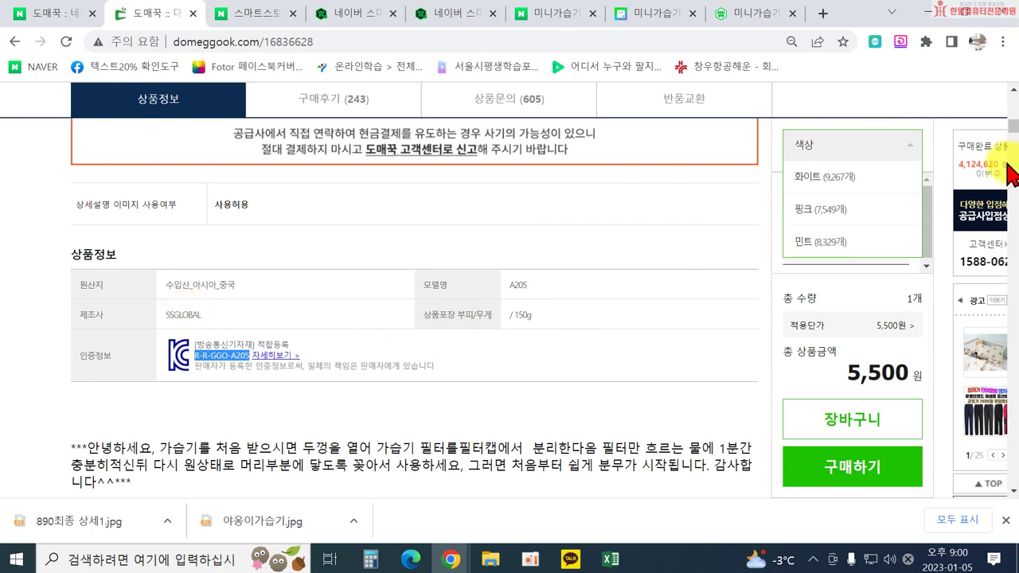
left_click_drag(1013, 135, 1007, 420)
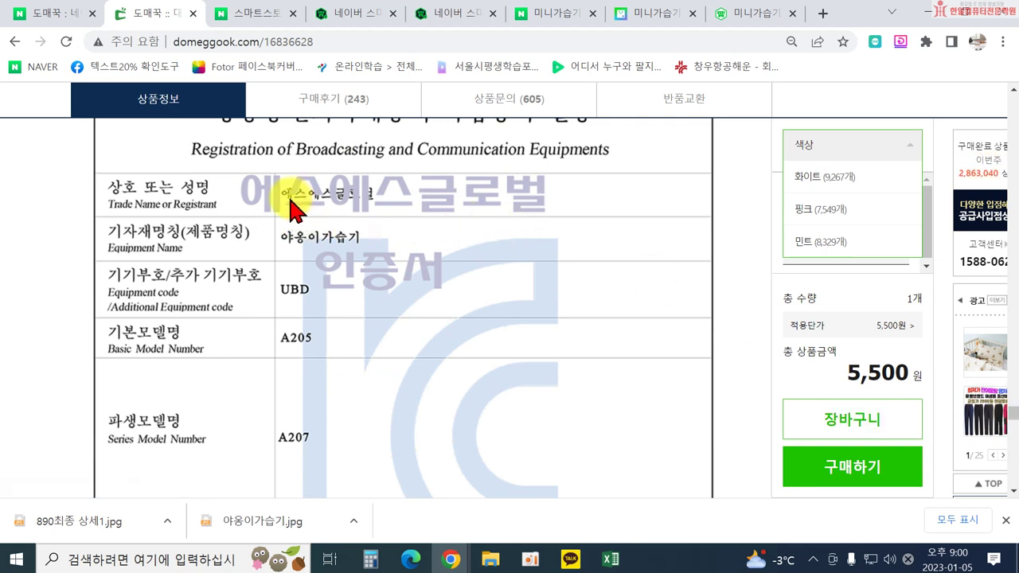
left_click(434, 14)
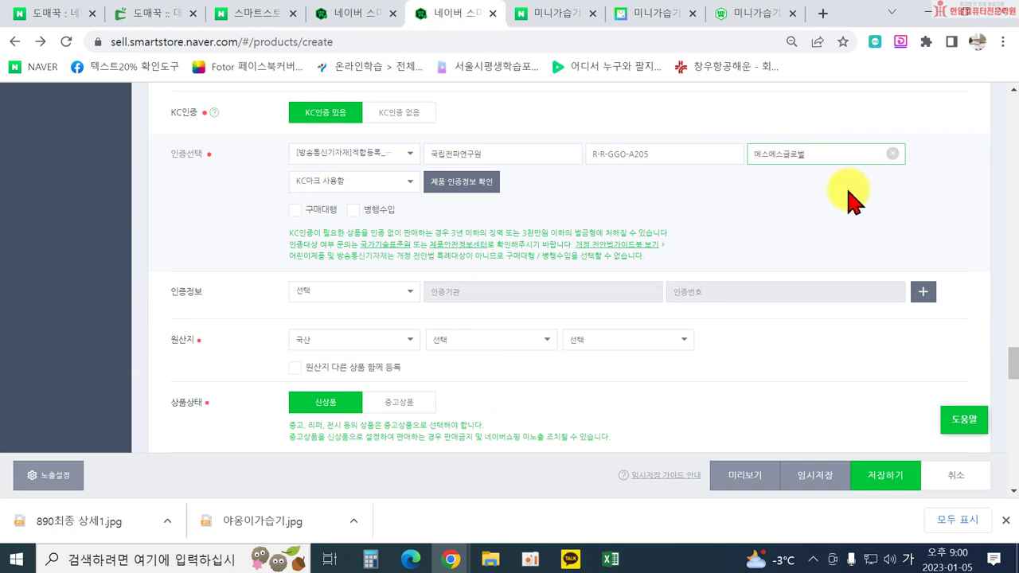
Confirm model A205 and R-R-GGO-A205 on the rra.go.kr registry, then open the 원산지 dropdown.
left_click(471, 185)
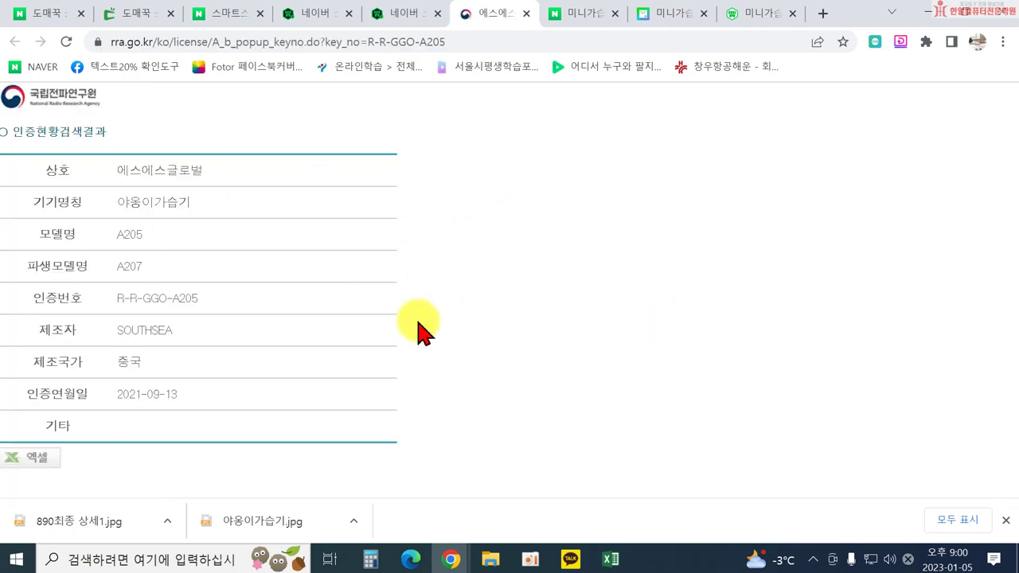
left_click(527, 14)
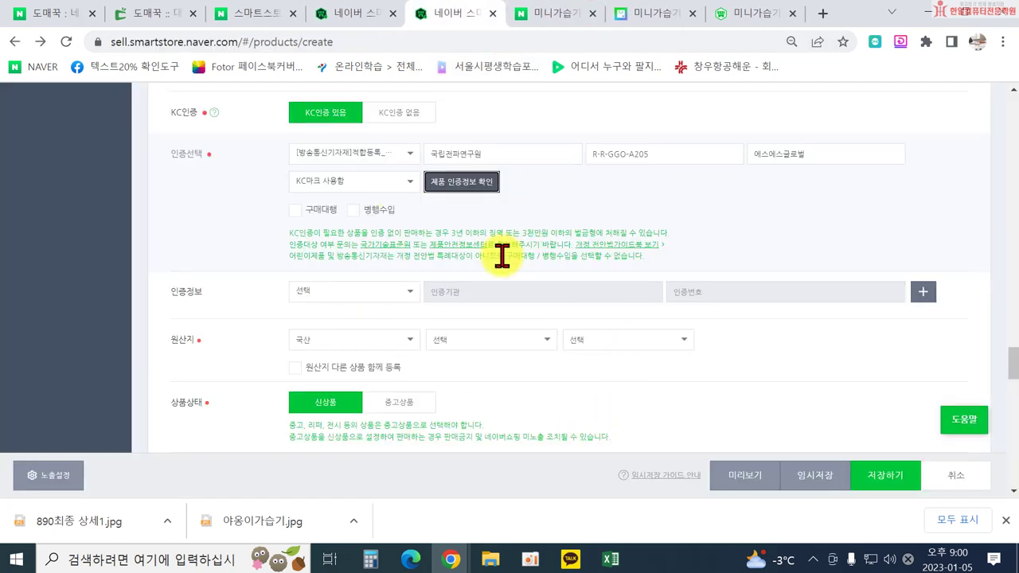
scroll(334, 307, "down", 1)
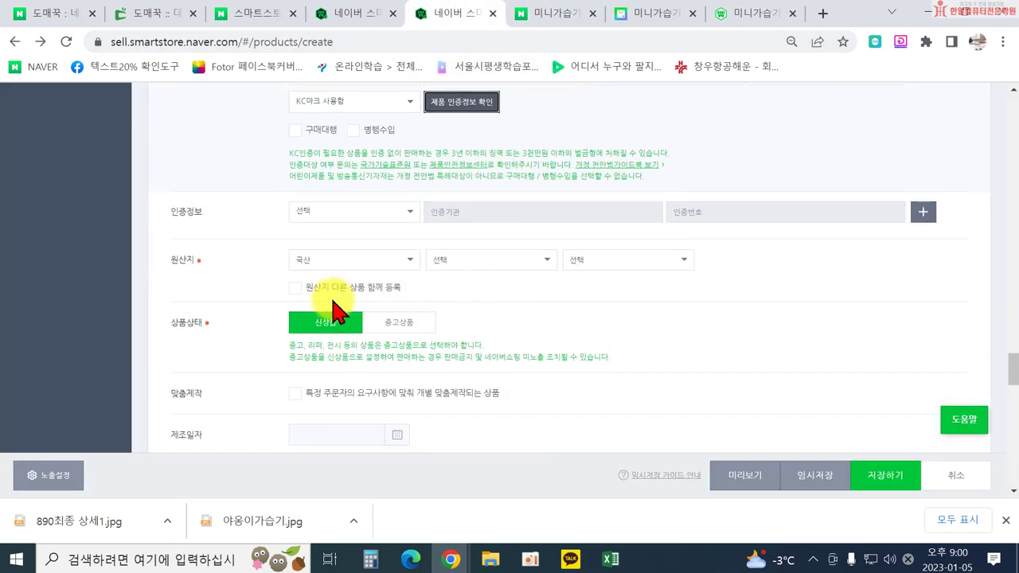
left_click(302, 267)
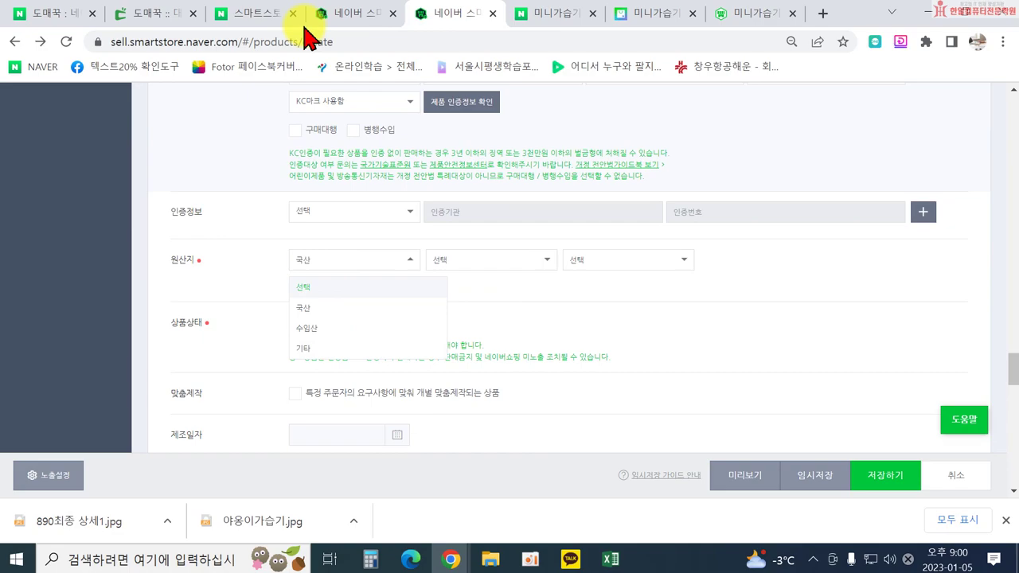
Find Domeggook's product info table showing origin 수입산_아시아_중국 and manufacturer SSGLOBAL.
left_click(154, 15)
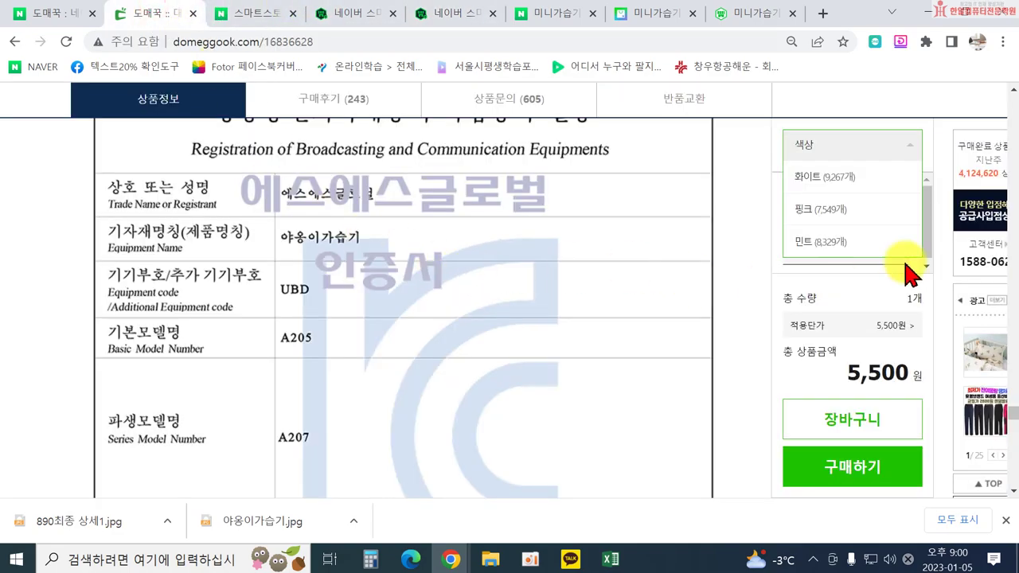
left_click_drag(1012, 414, 1000, 114)
scroll(466, 284, "down", 5)
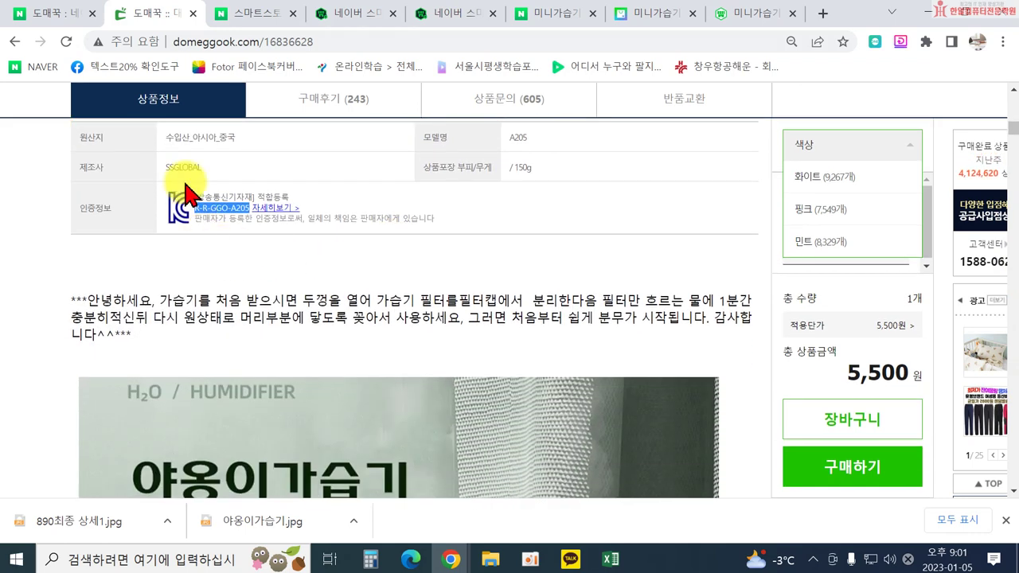
scroll(223, 227, "up", 1)
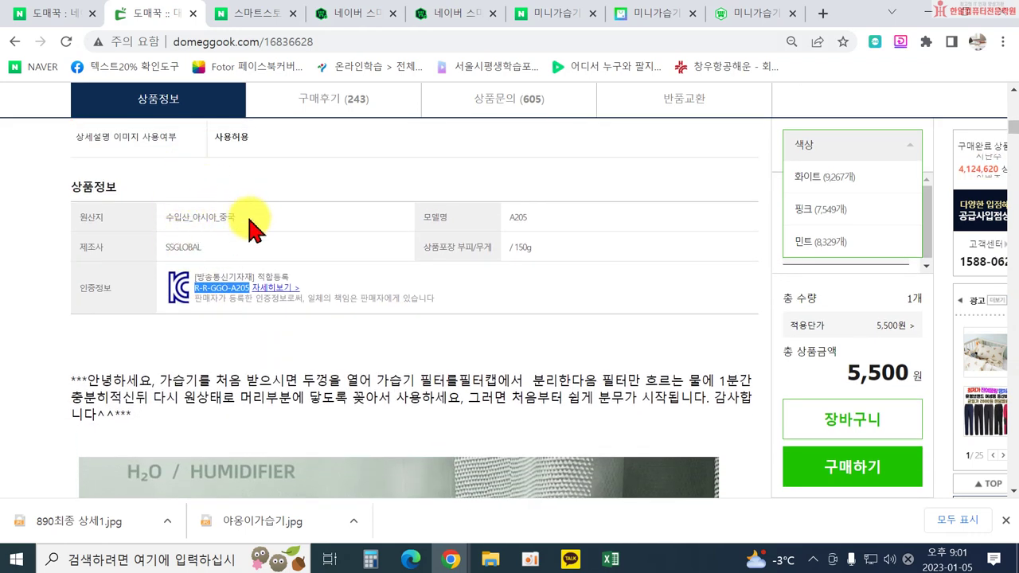
Set the listing's 원산지 to 수입산 > 아시아 > 중국.
left_click(424, 15)
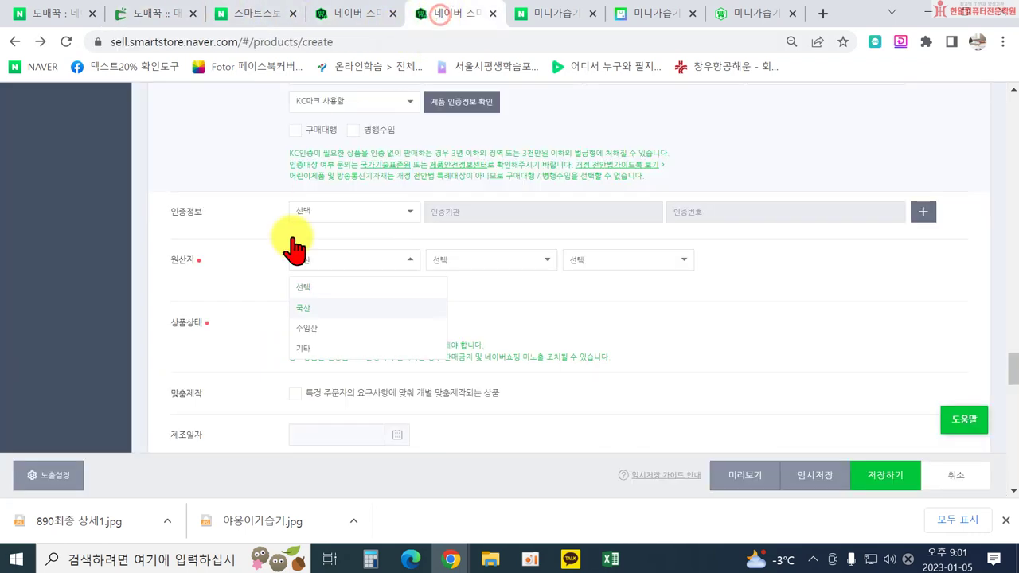
left_click(330, 341)
left_click(493, 259)
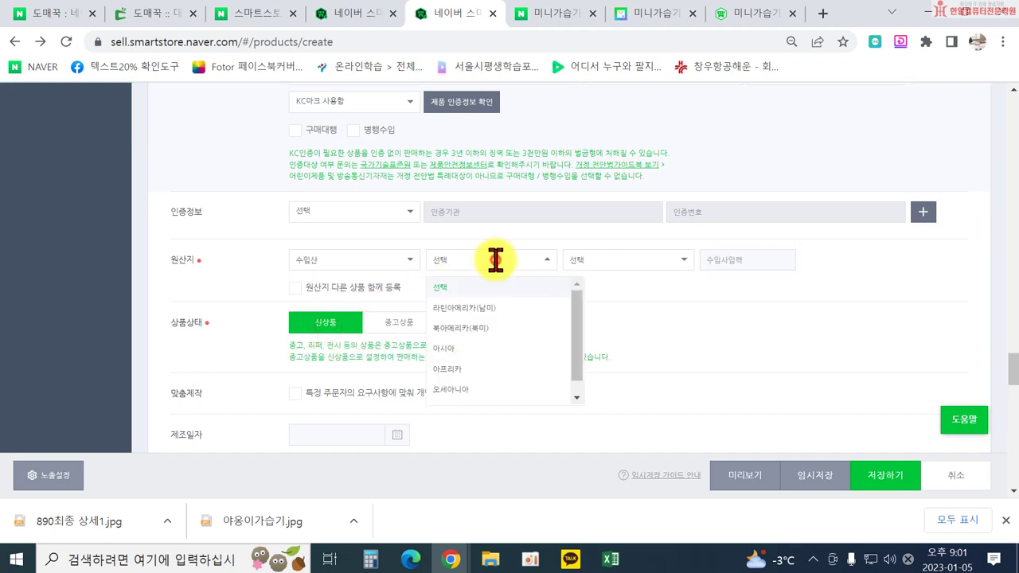
scroll(477, 390, "down", 1)
left_click(462, 334)
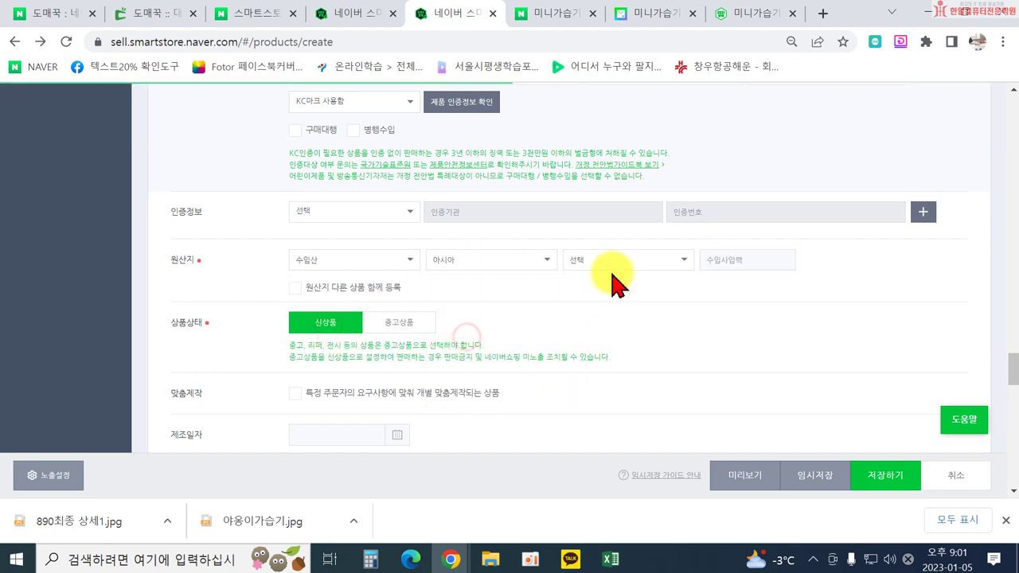
left_click(611, 263)
scroll(624, 386, "down", 10)
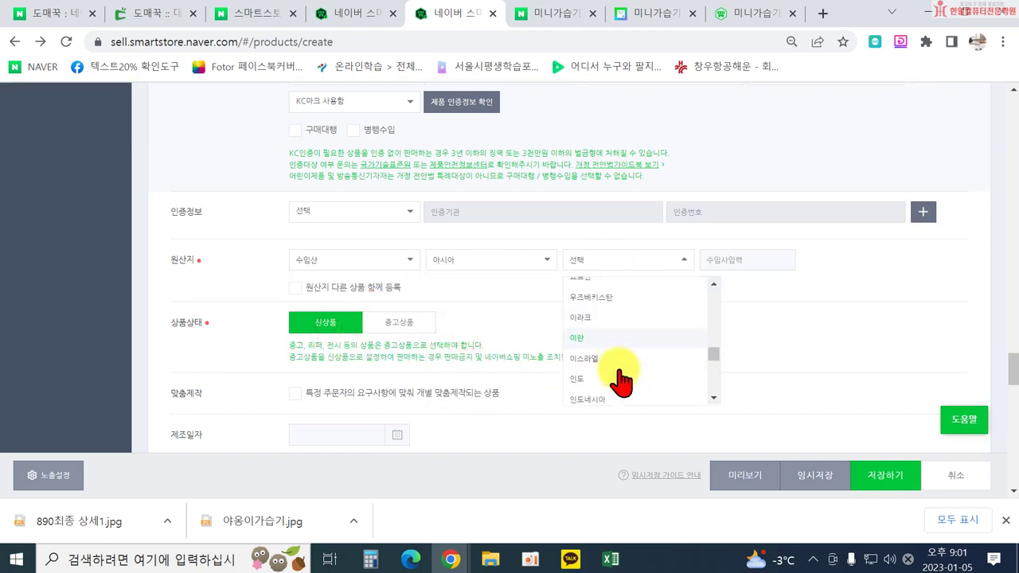
scroll(596, 342, "up", 3)
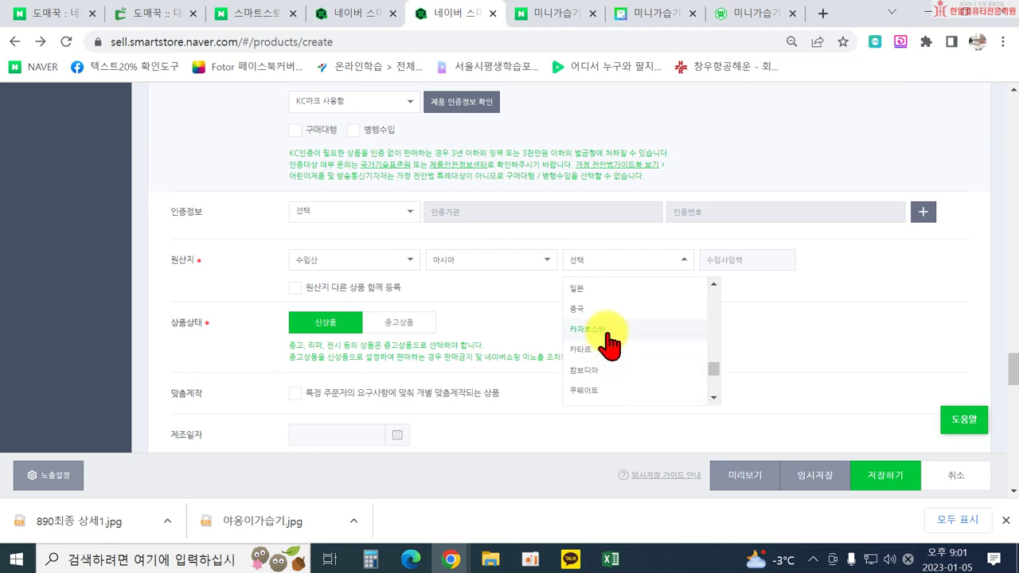
left_click(610, 328)
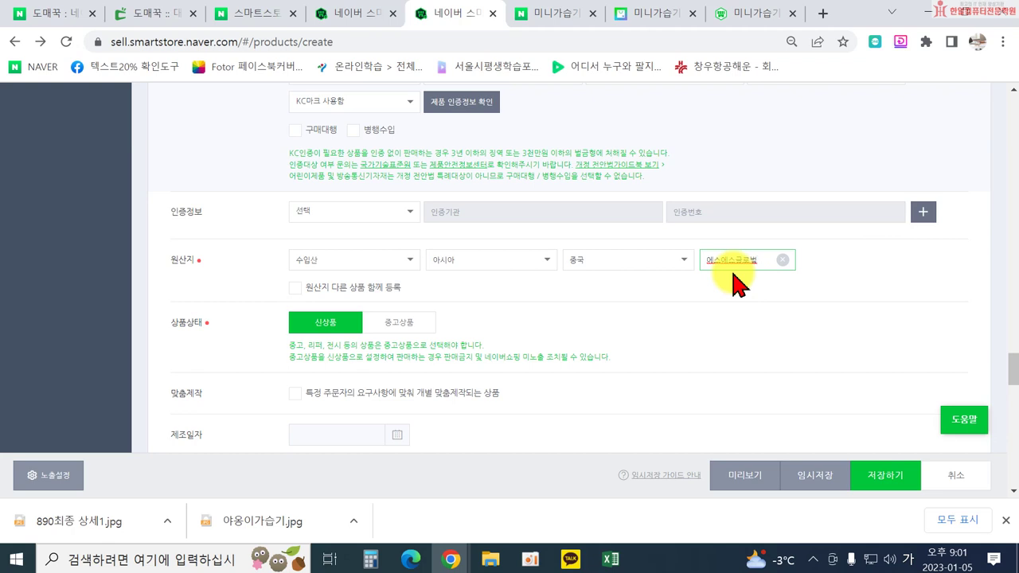
scroll(528, 330, "down", 1)
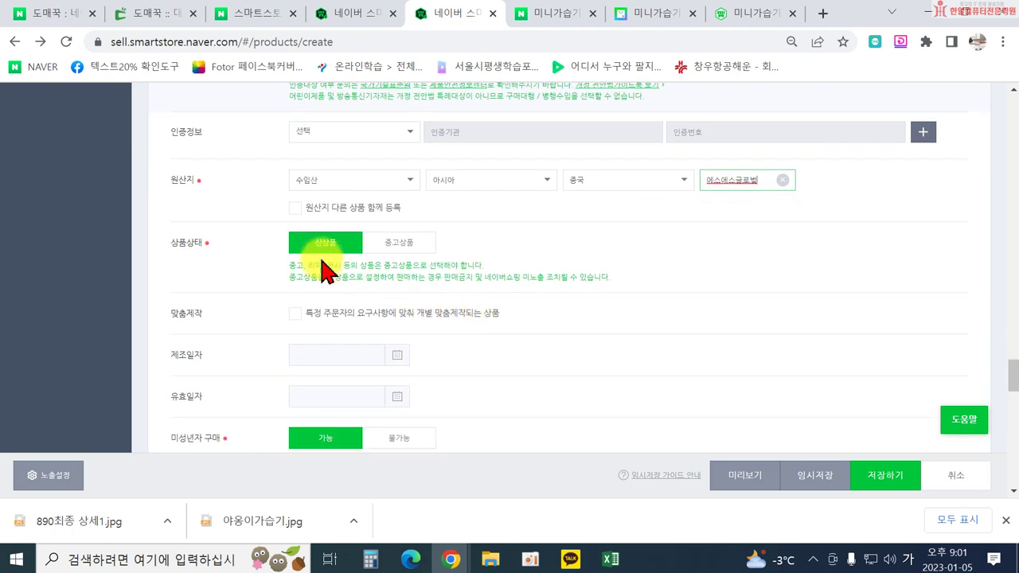
Expand 상품정보제공고시 and choose 기타 재화 as the product category.
scroll(341, 257, "down", 3)
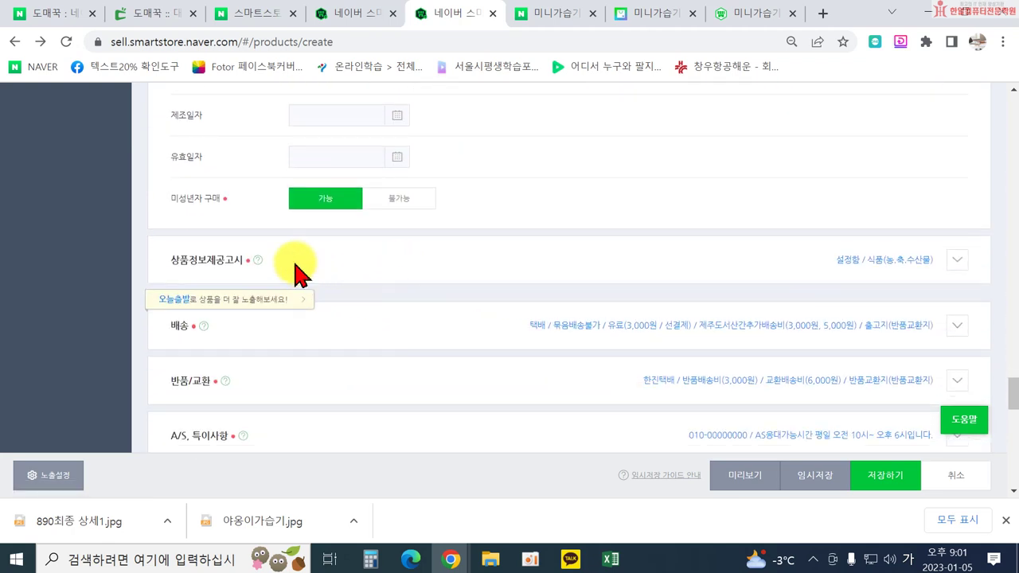
left_click(966, 263)
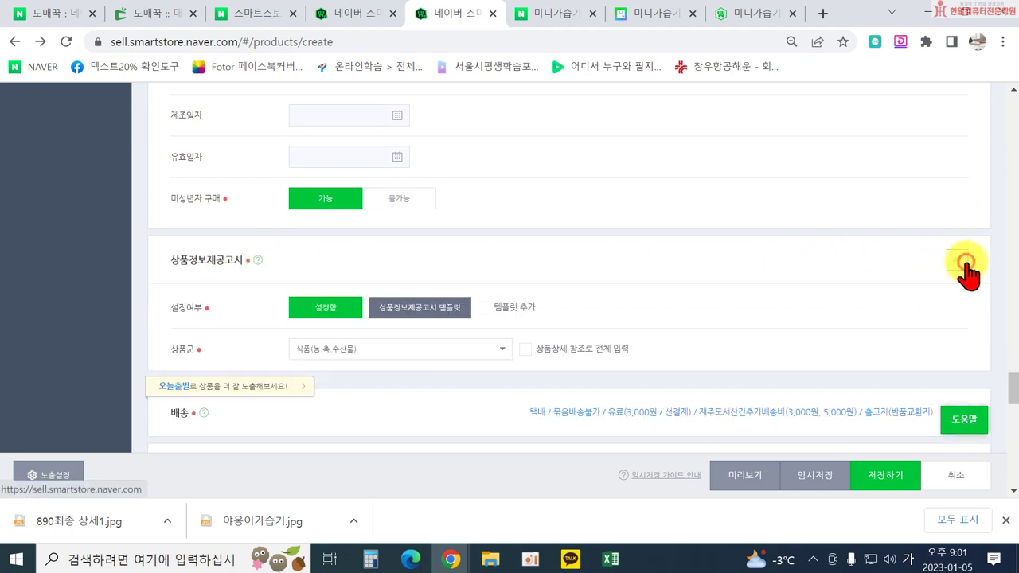
scroll(534, 311, "down", 1)
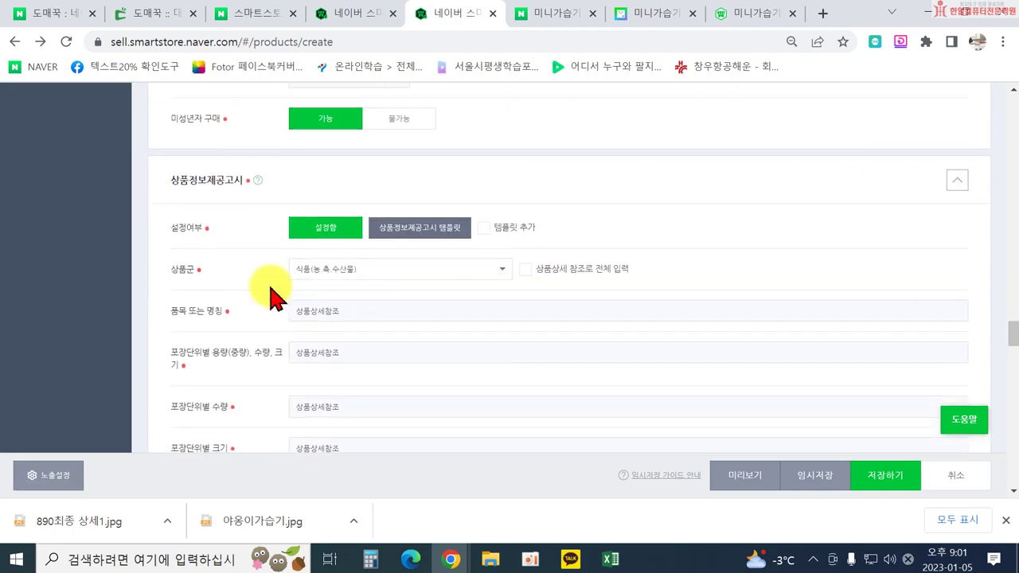
left_click(342, 270)
scroll(391, 348, "down", 2)
scroll(391, 391, "up", 6)
scroll(398, 366, "down", 6)
scroll(398, 295, "down", 4)
left_click(346, 325)
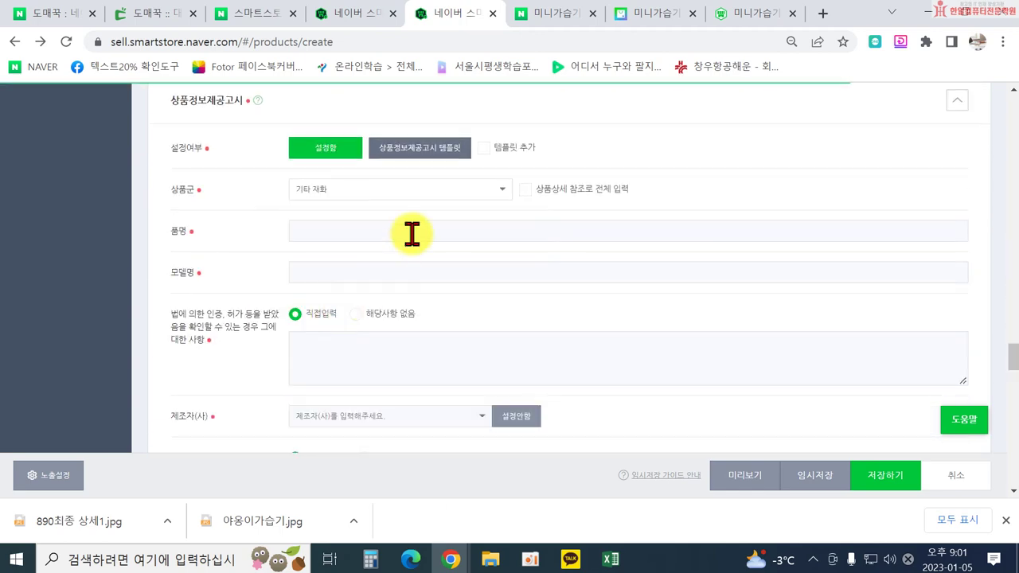
Fill every notice field with 상품상세참조, selecting that text in 품명 and 모델명.
left_click(526, 190)
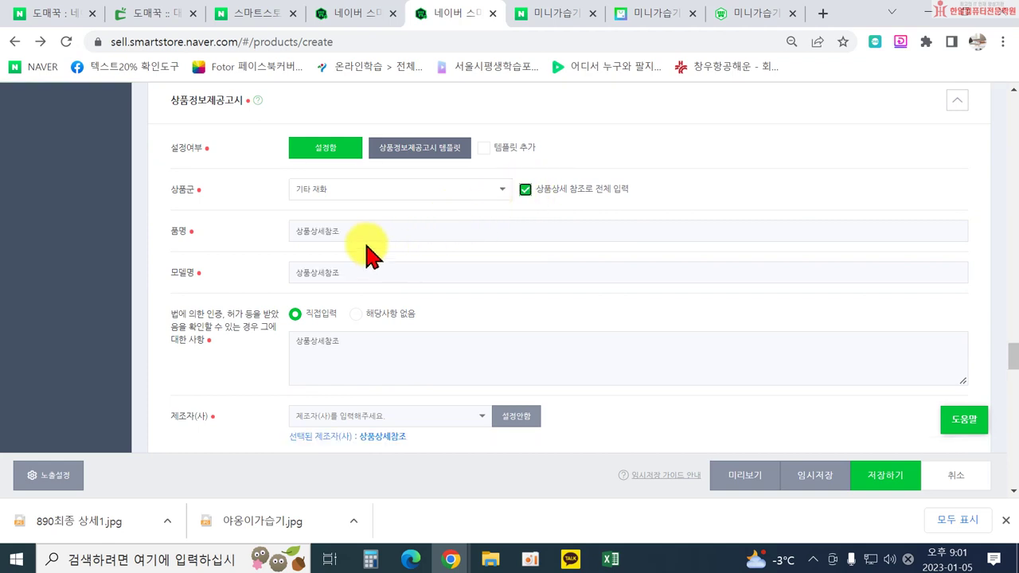
left_click_drag(347, 228, 294, 228)
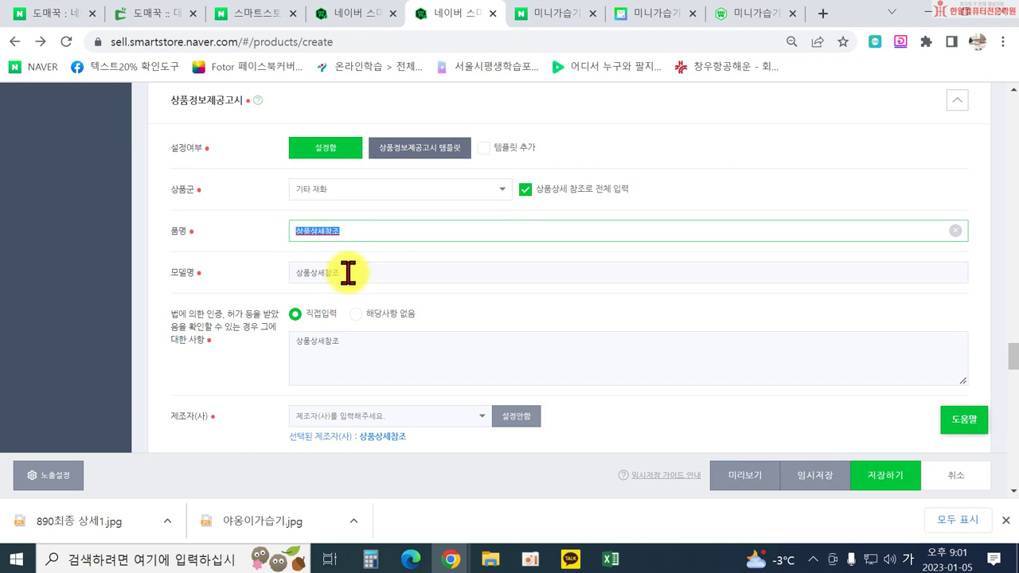
left_click_drag(348, 271, 299, 272)
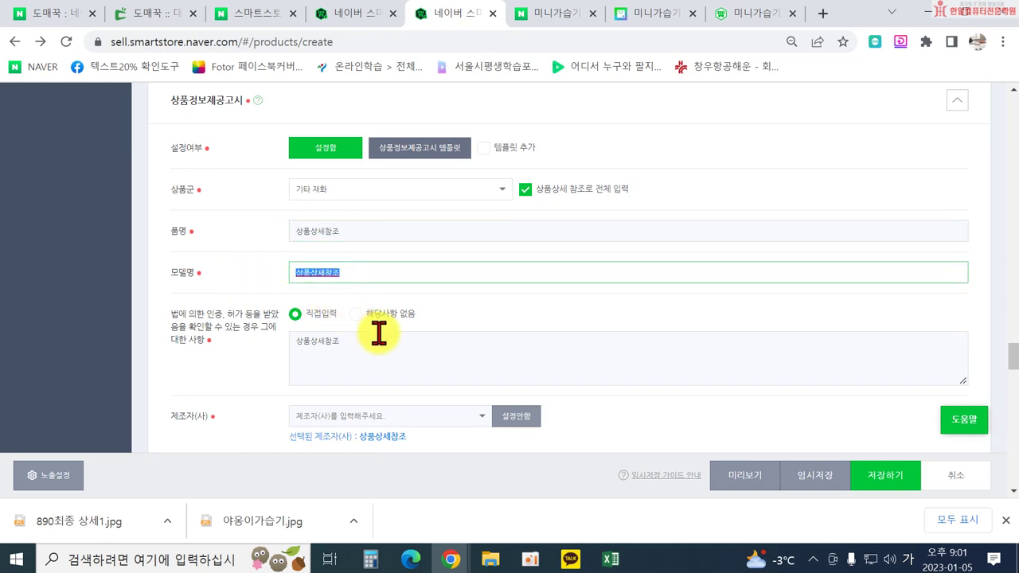
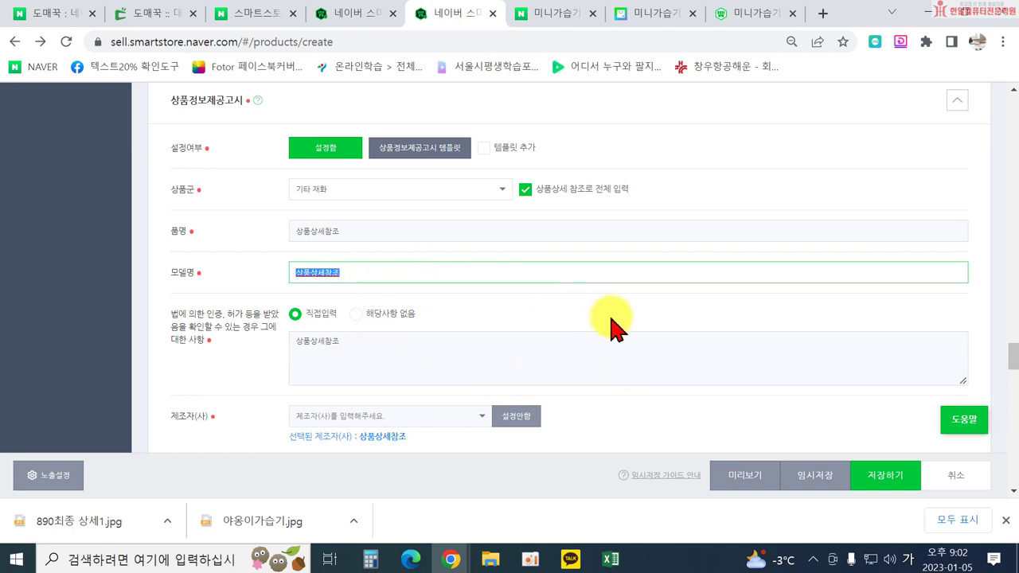
Expand the 배송 delivery settings, then bring up the 마진계산엑셀표 workbook in Excel.
scroll(611, 329, "down", 2)
scroll(617, 328, "down", 1)
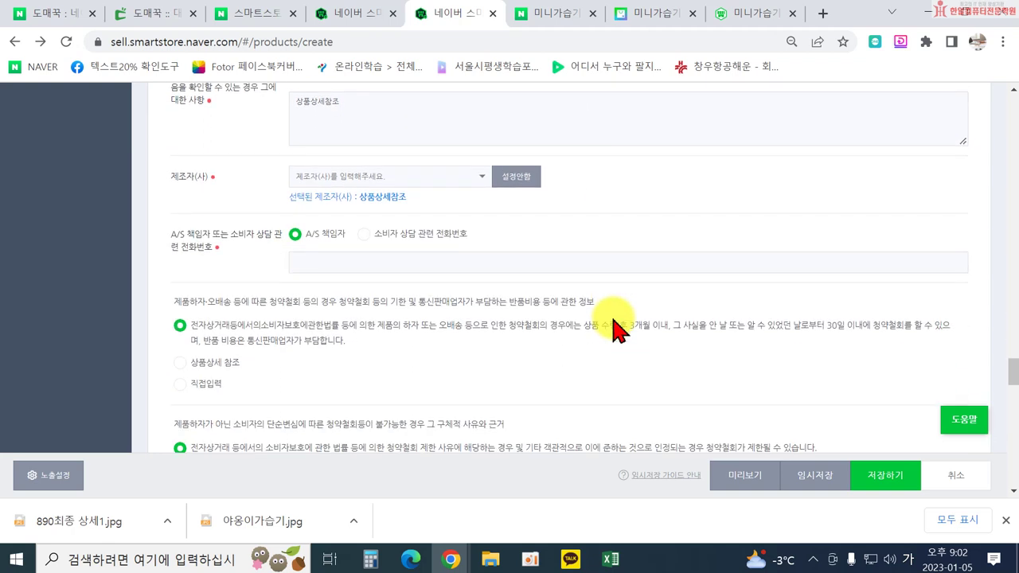
scroll(618, 328, "down", 2)
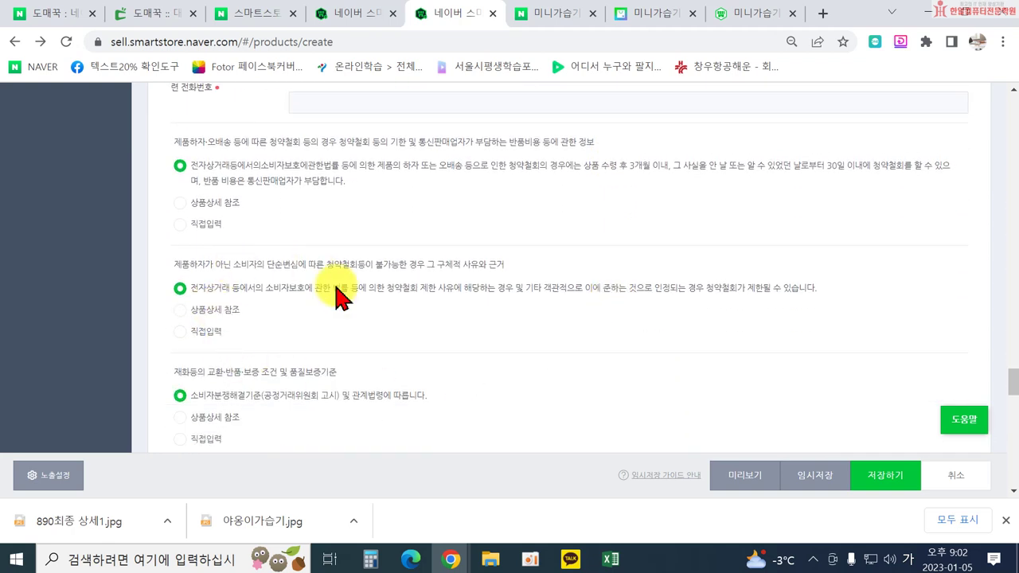
scroll(502, 402, "down", 4)
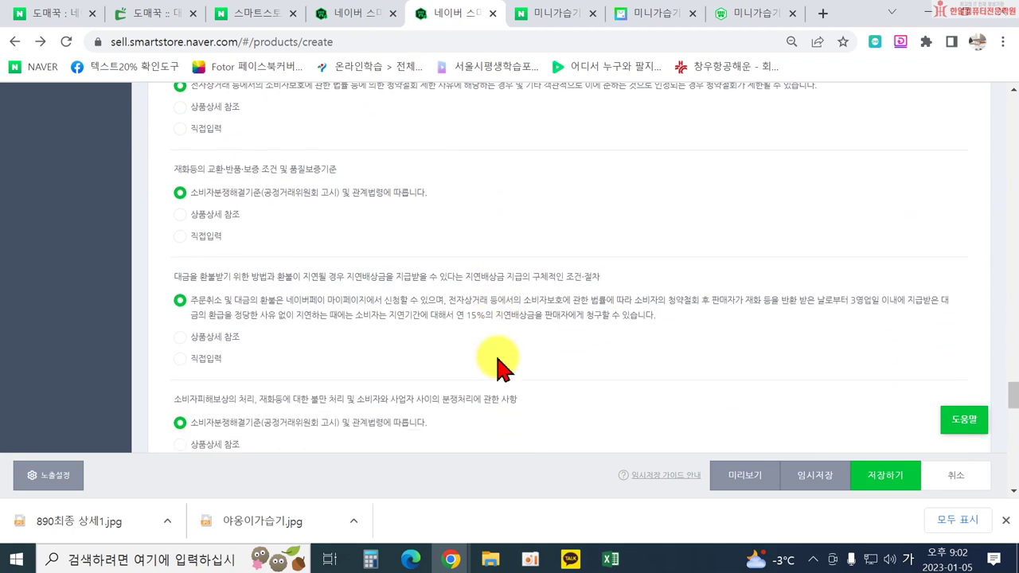
scroll(489, 350, "down", 2)
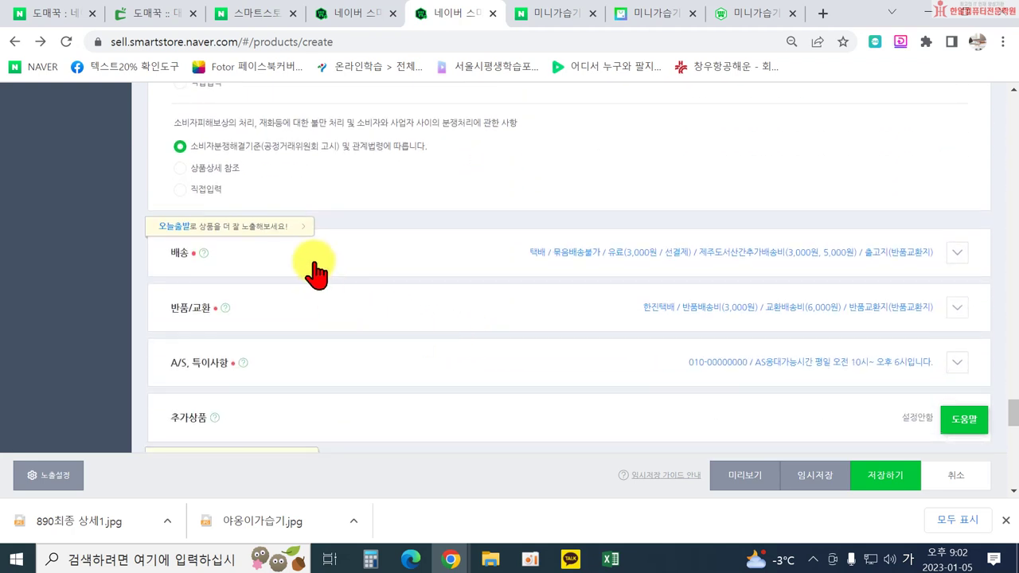
left_click(960, 253)
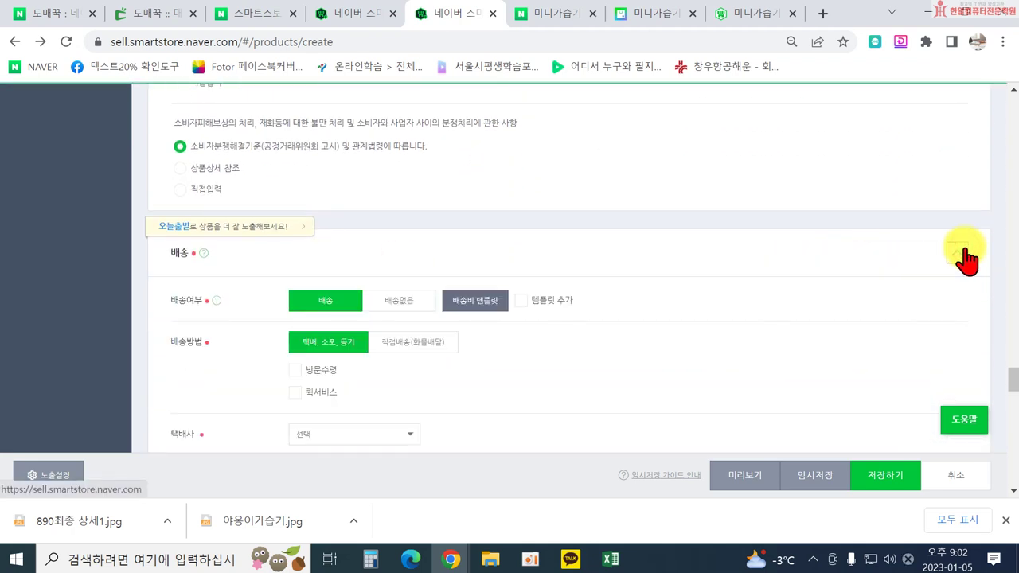
scroll(566, 287, "down", 1)
left_click(610, 560)
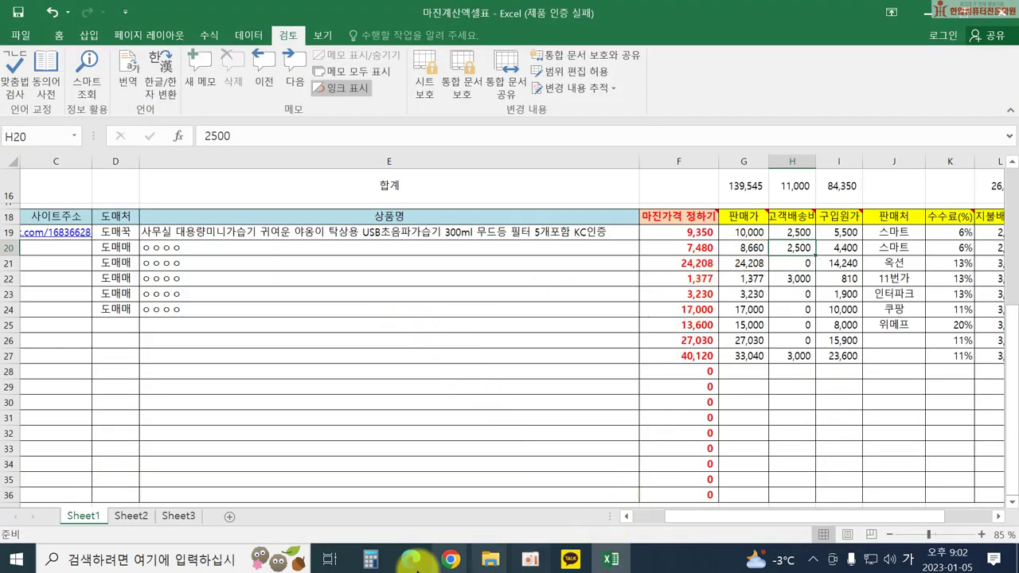
Minimize the stray Edge window, read the 2,500 고객배송비 in column H, and return to the Smart Store form.
left_click(410, 559)
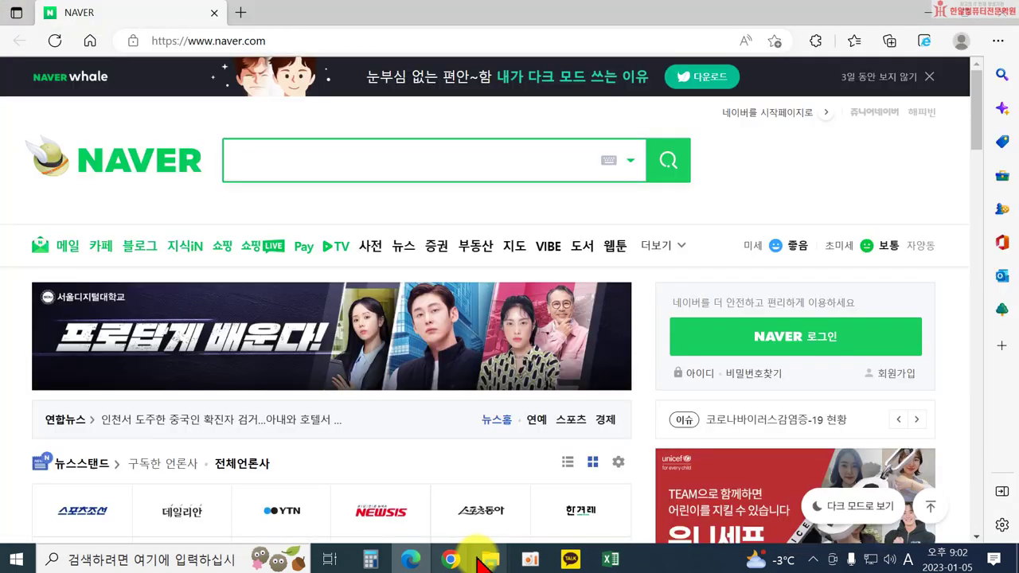
left_click(927, 12)
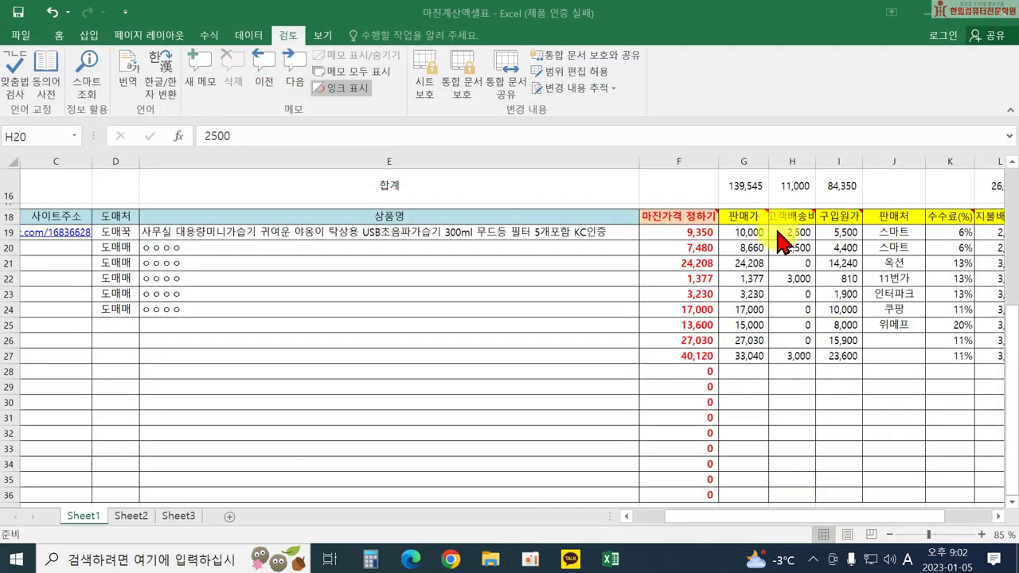
left_click(612, 560)
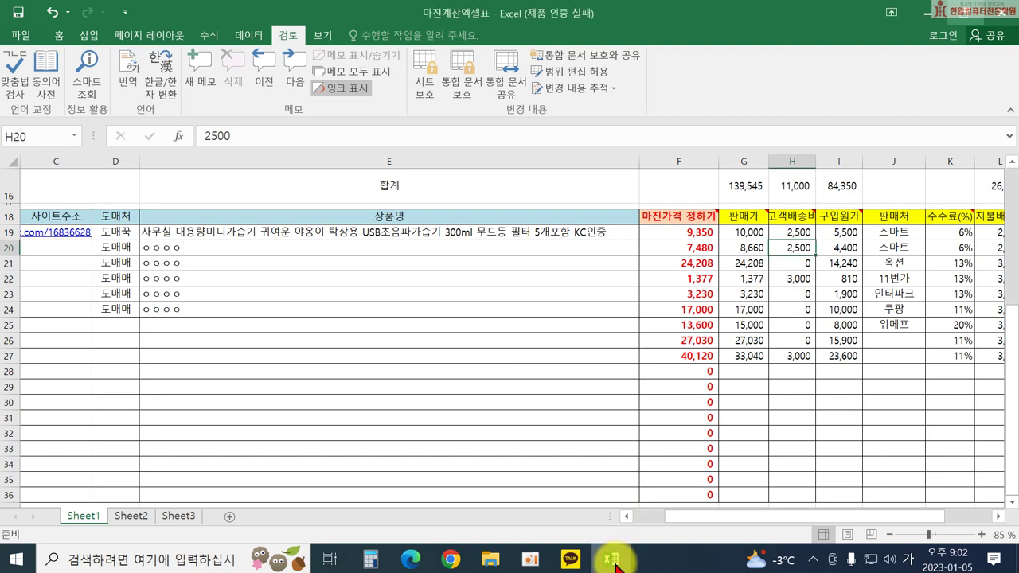
left_click(450, 557)
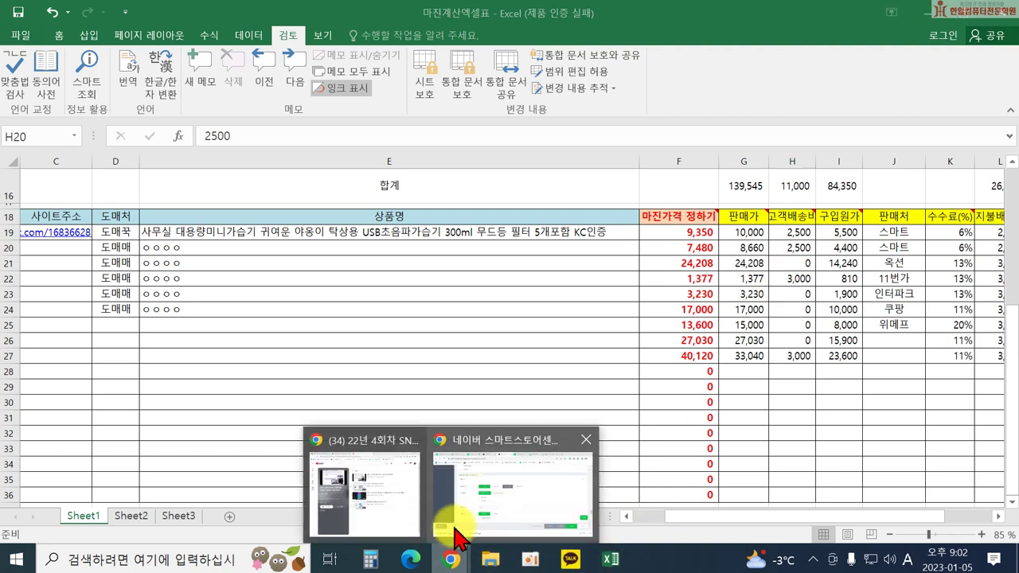
left_click(469, 509)
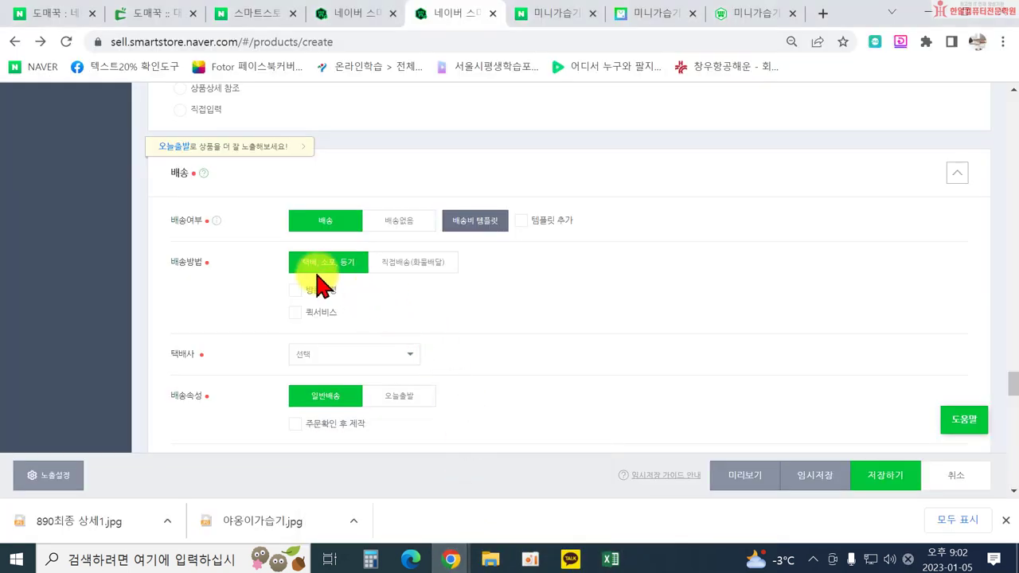
Enter 2500 as both the 기본 배송비 and the 제주 추가배송비.
scroll(287, 299, "down", 1)
scroll(359, 290, "up", 1)
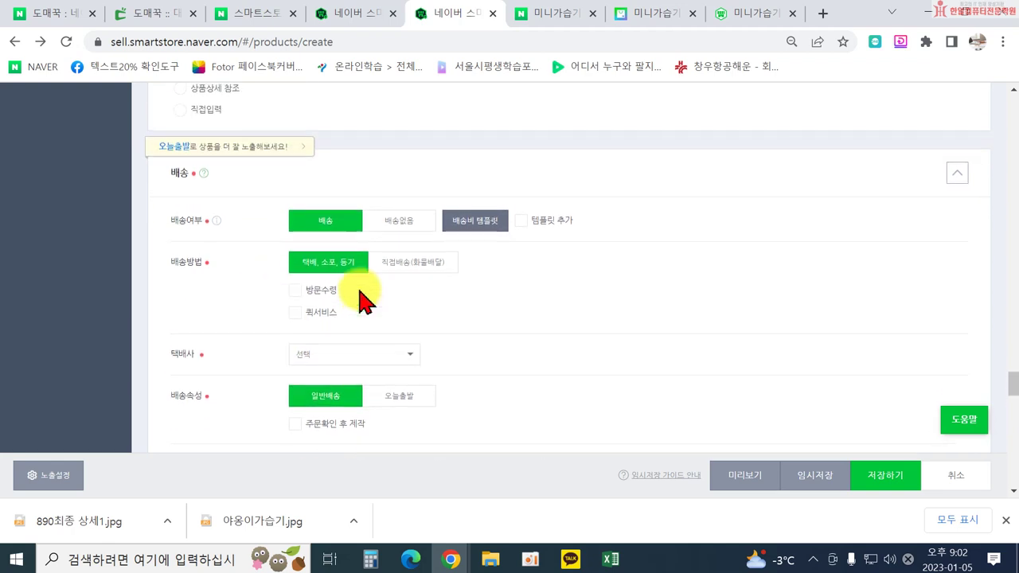
scroll(354, 322, "down", 3)
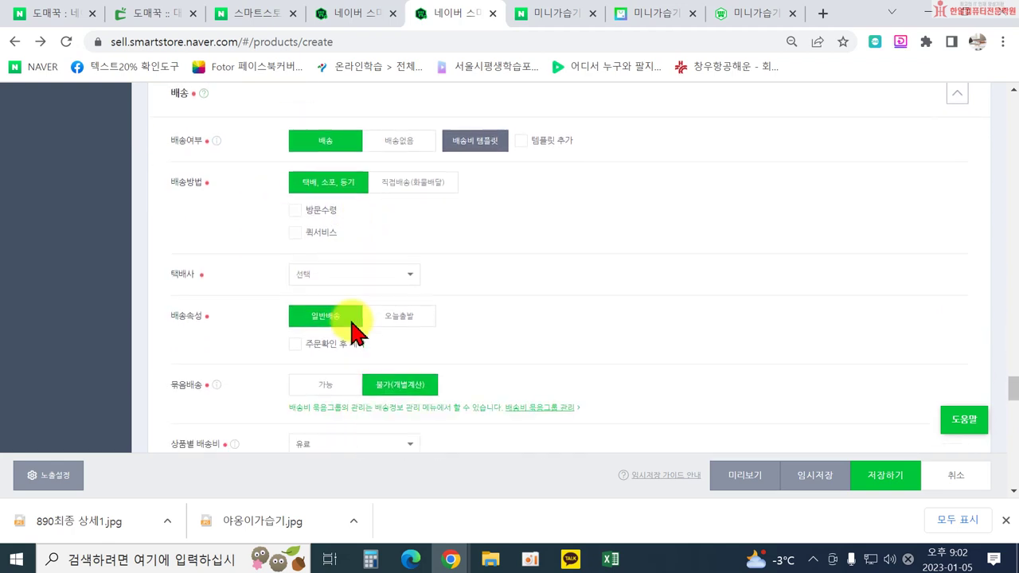
left_click(326, 328)
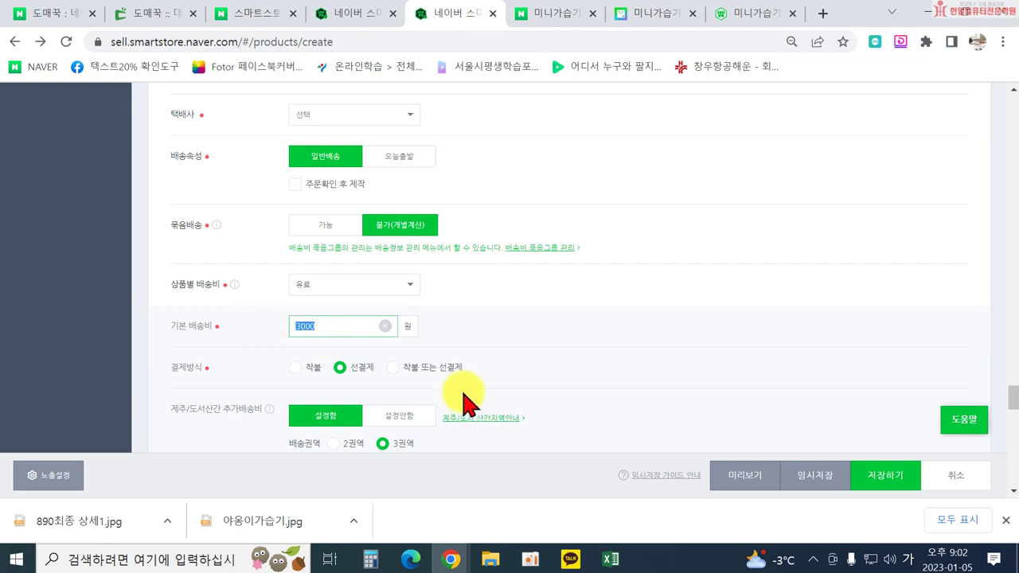
type("2500")
scroll(672, 386, "down", 2)
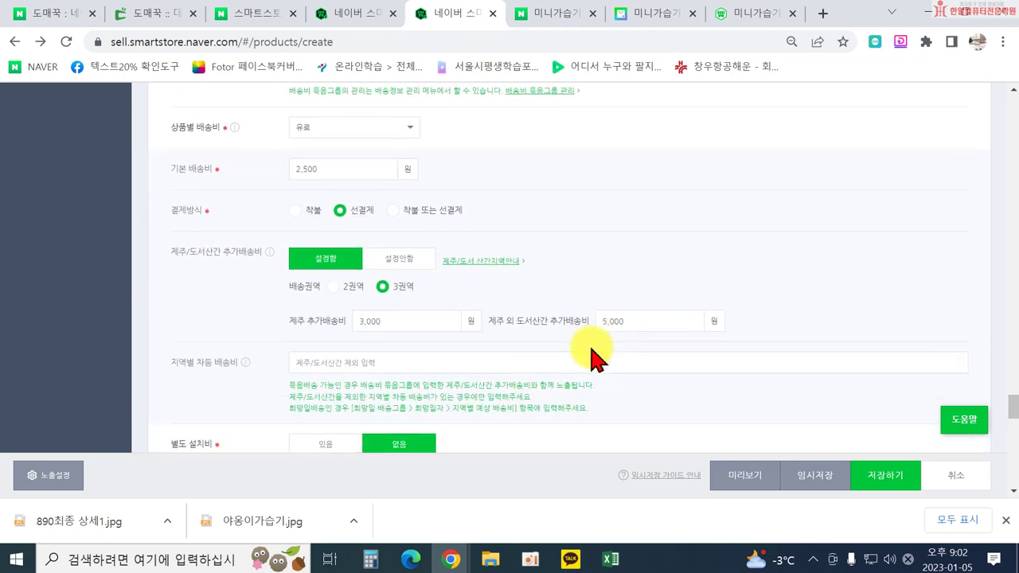
left_click(400, 322)
type("2500")
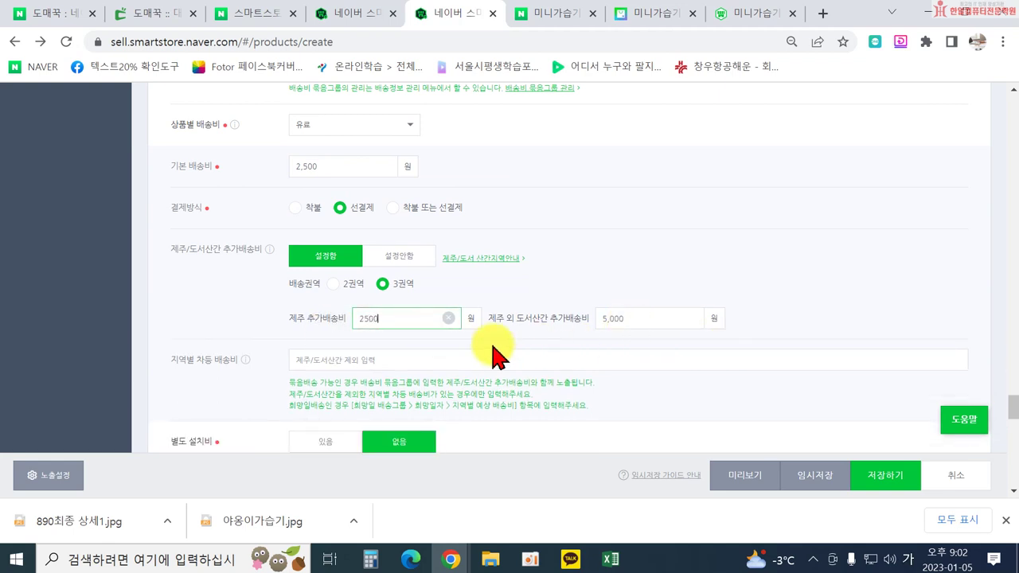
scroll(493, 360, "down", 2)
scroll(402, 319, "down", 1)
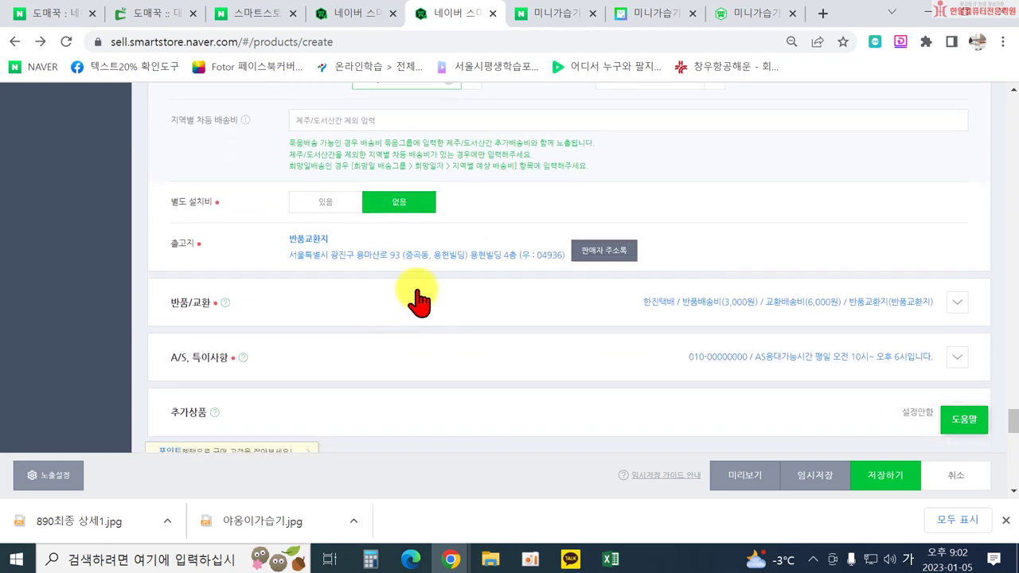
Expand 반품/교환 and set 반품배송비 to 2500 and 교환배송비 to 5000.
left_click(957, 303)
scroll(655, 314, "down", 1)
scroll(446, 320, "down", 1)
left_click_drag(335, 278, 245, 285)
key("BackSpace")
type("2500")
left_click_drag(330, 335, 229, 338)
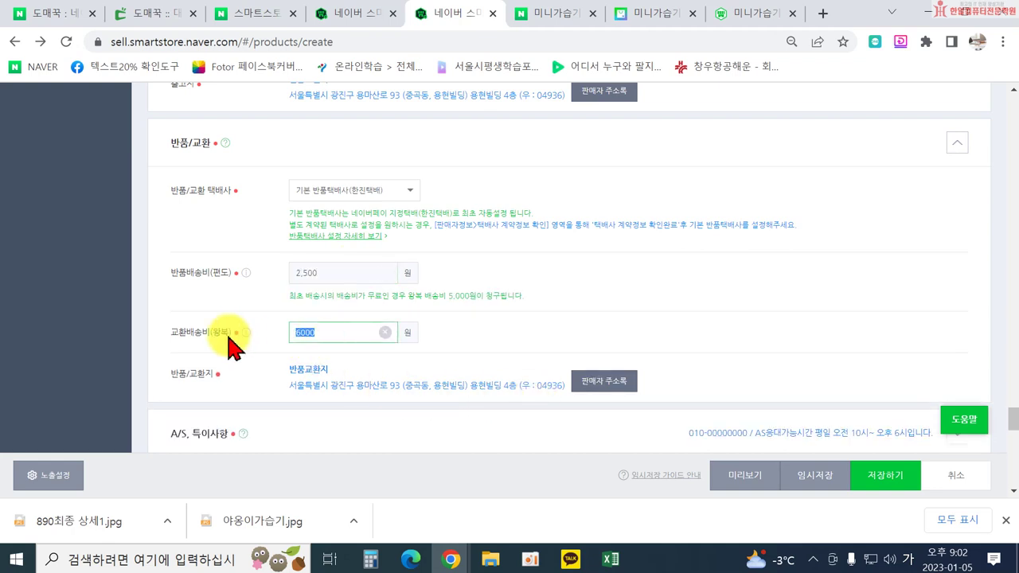
key("BackSpace")
type("5000")
Expand the A/S, 특이사항 section and review its A/S phone and weekday 10 AM–6 PM hours.
scroll(421, 374, "down", 2)
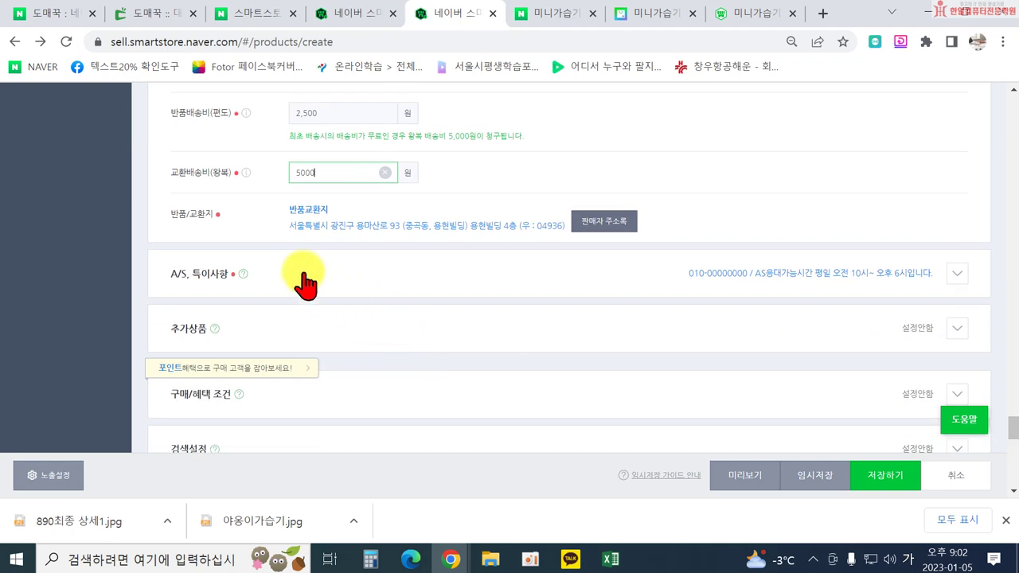
left_click(958, 276)
scroll(404, 335, "down", 2)
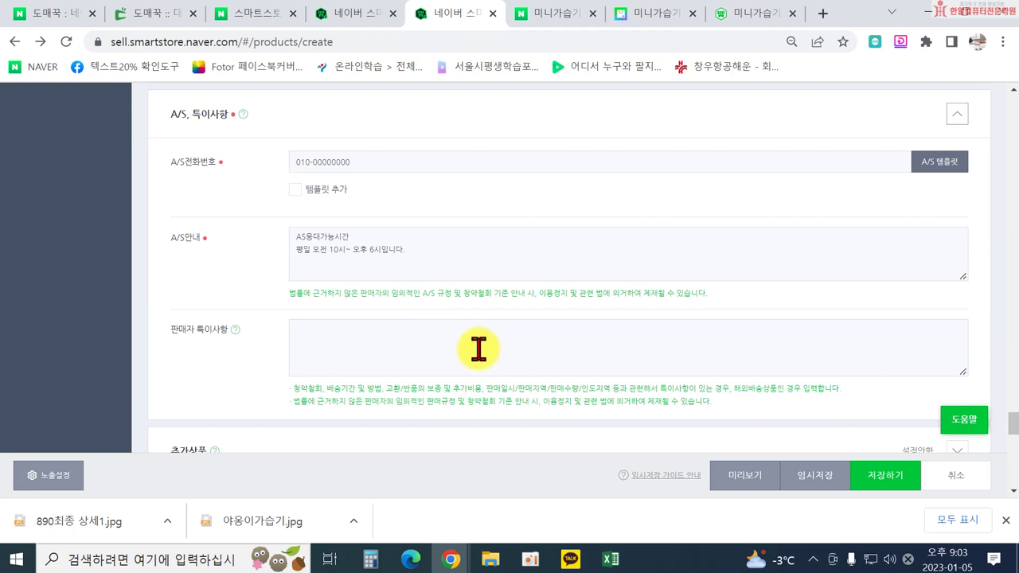
scroll(484, 348, "up", 1)
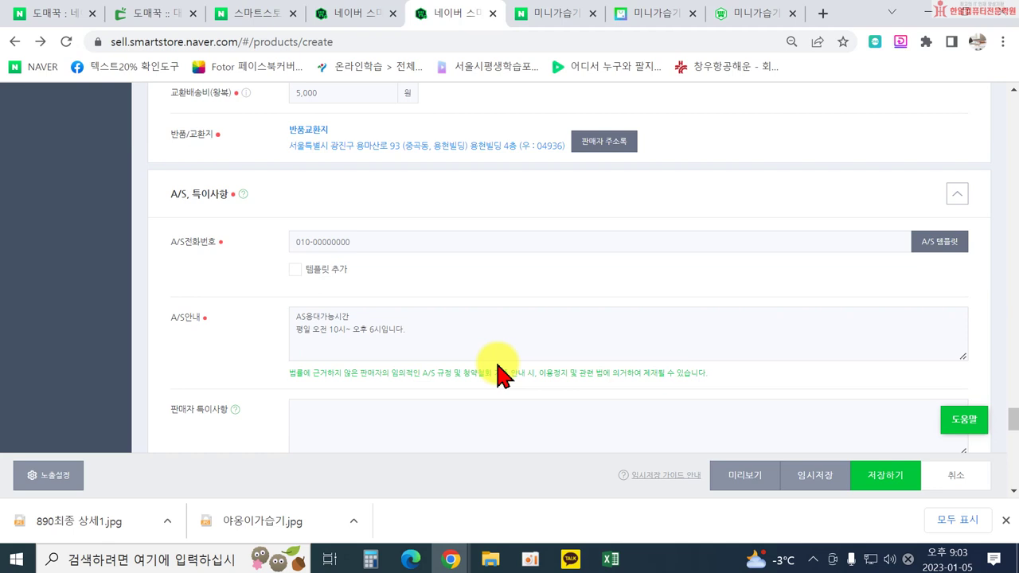
scroll(434, 409, "down", 3)
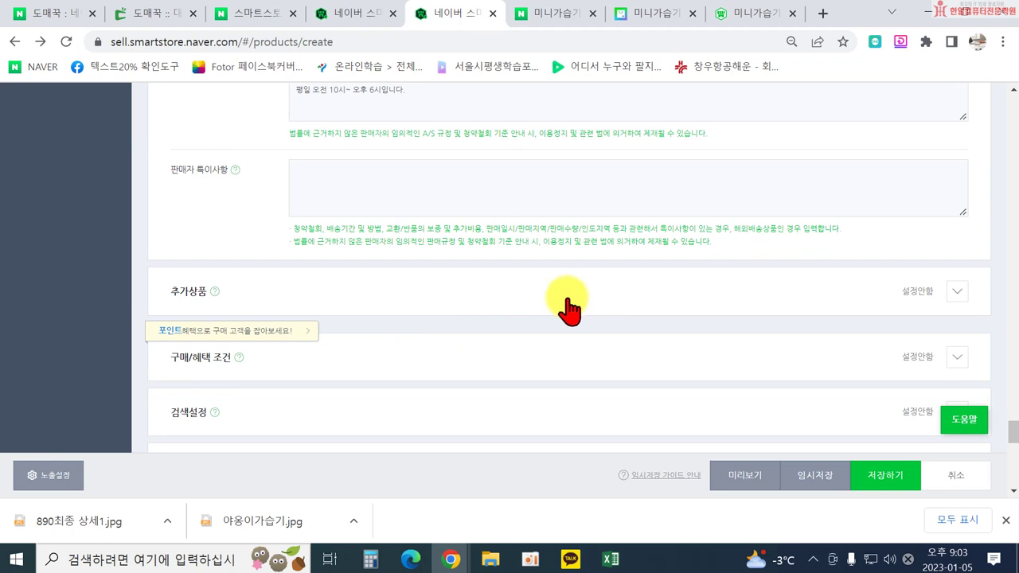
Expand the purchase and benefit conditions section of the listing form.
left_click(631, 371)
scroll(521, 359, "down", 2)
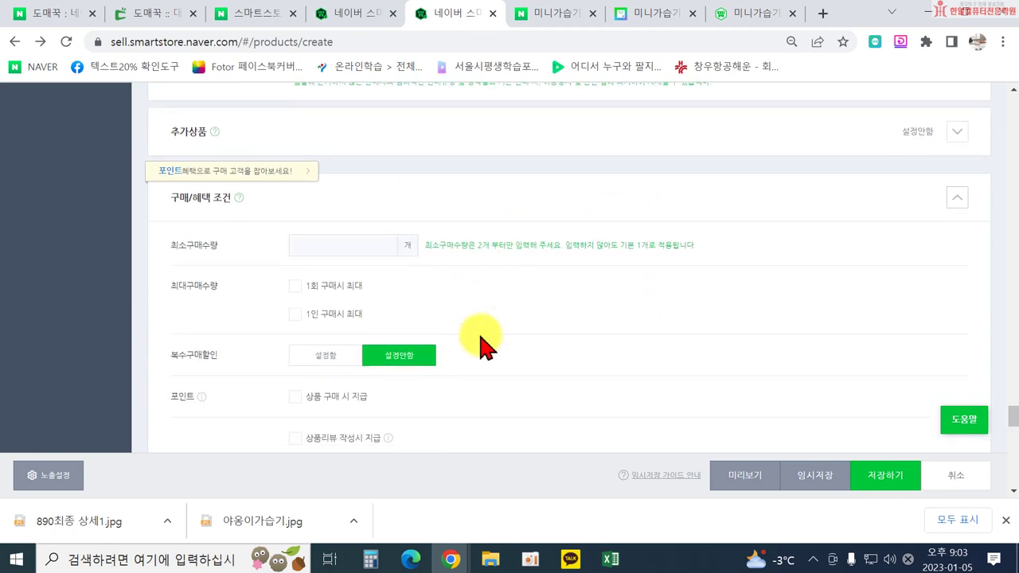
scroll(287, 318, "down", 2)
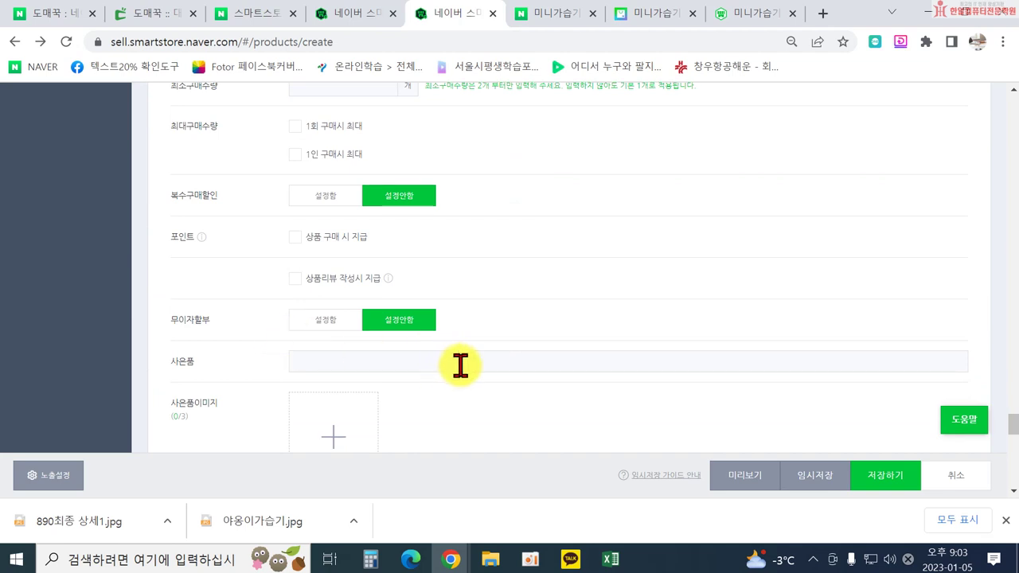
scroll(460, 365, "up", 1)
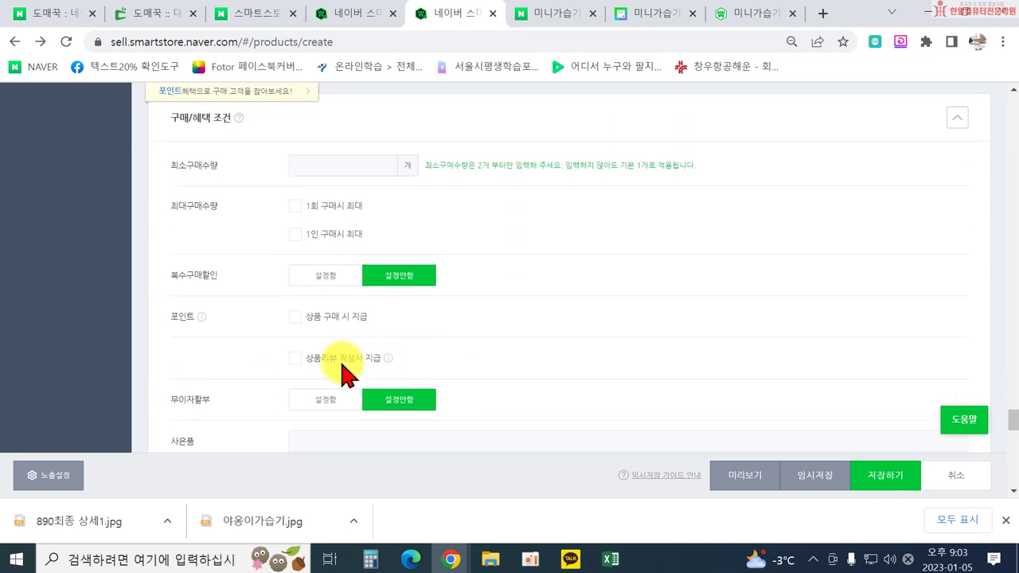
Enable 상품리뷰 작성시 지급 with 10 won per text review and 50 won per photo/video review.
left_click(295, 360)
scroll(409, 387, "down", 1)
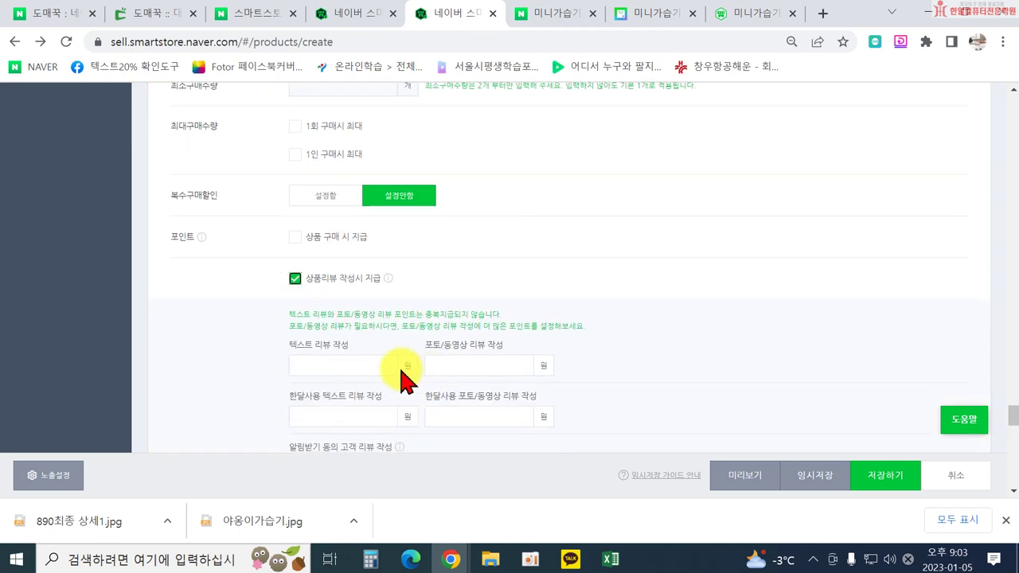
left_click(345, 366)
type("1")
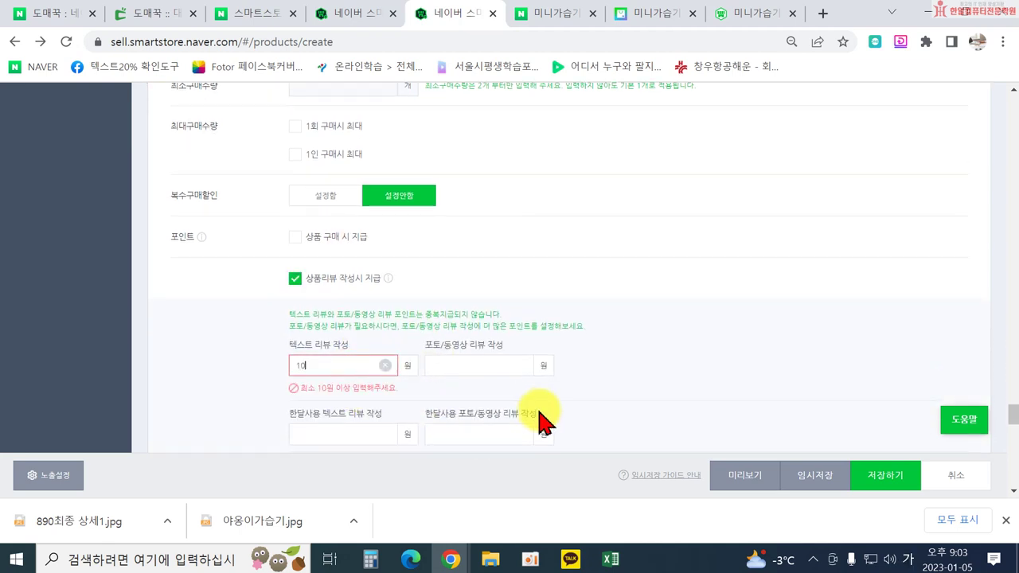
type("0")
left_click(459, 365)
type("50")
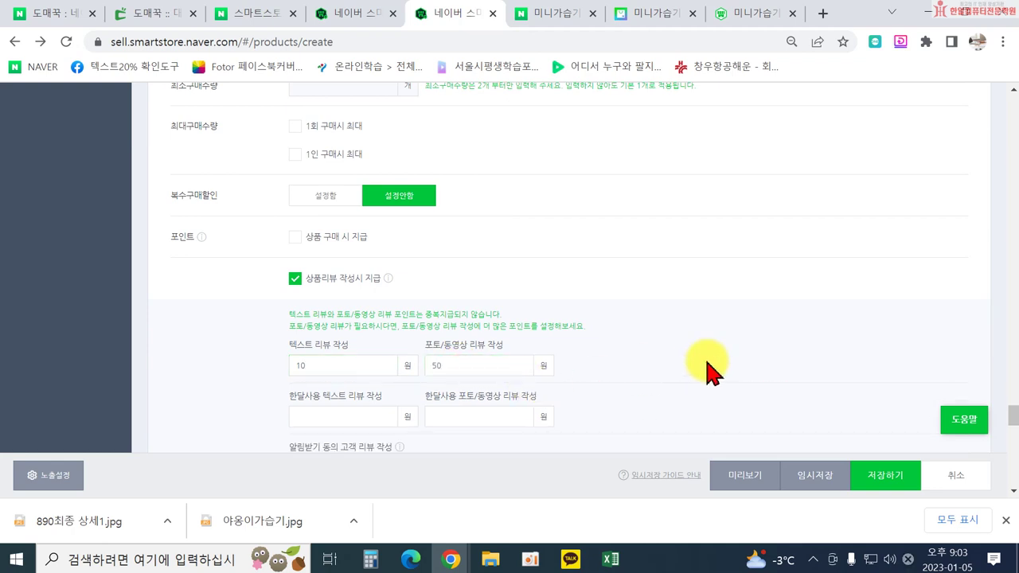
scroll(711, 369, "down", 2)
scroll(711, 370, "down", 4)
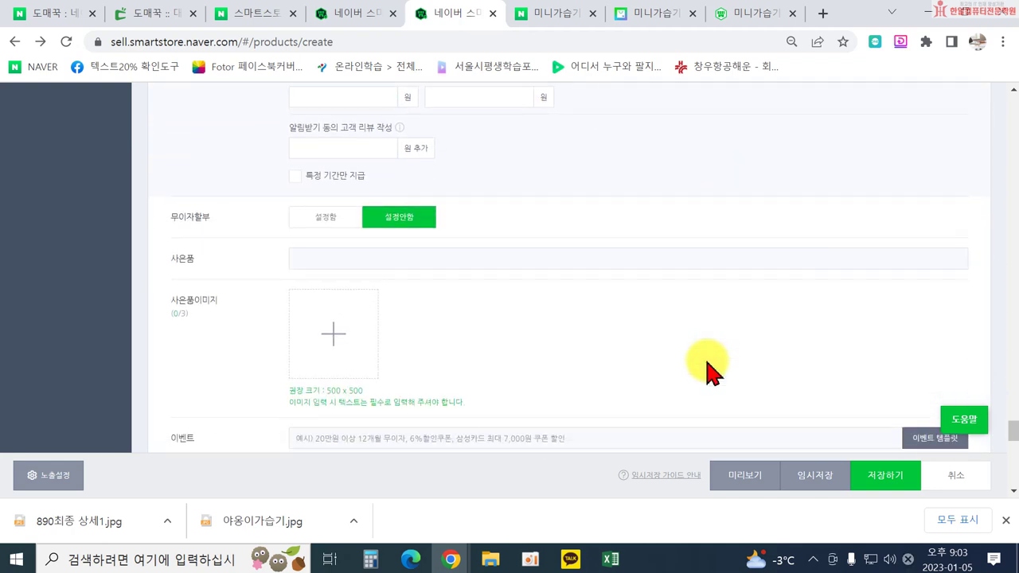
scroll(707, 366, "down", 3)
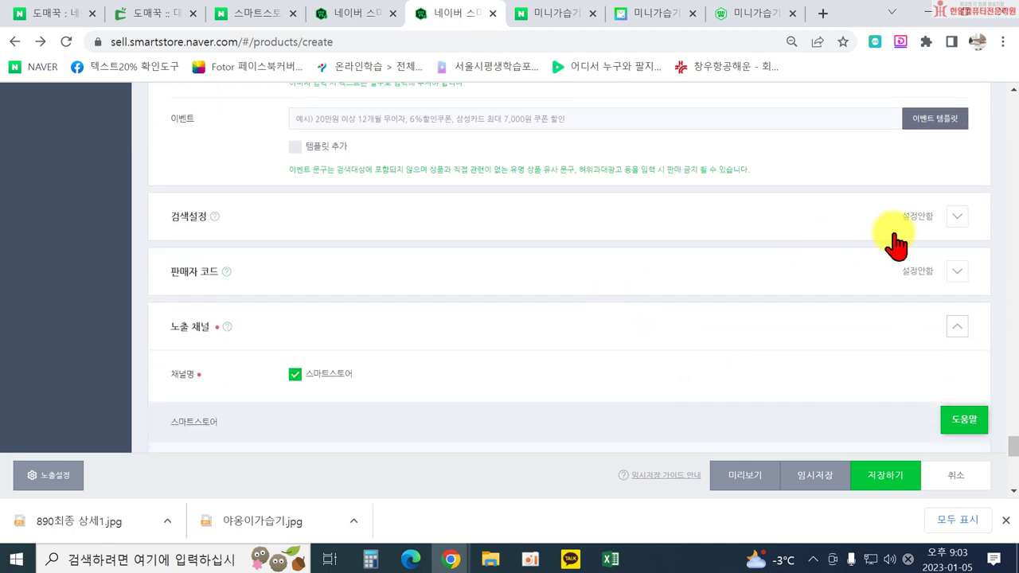
scroll(876, 249, "up", 10)
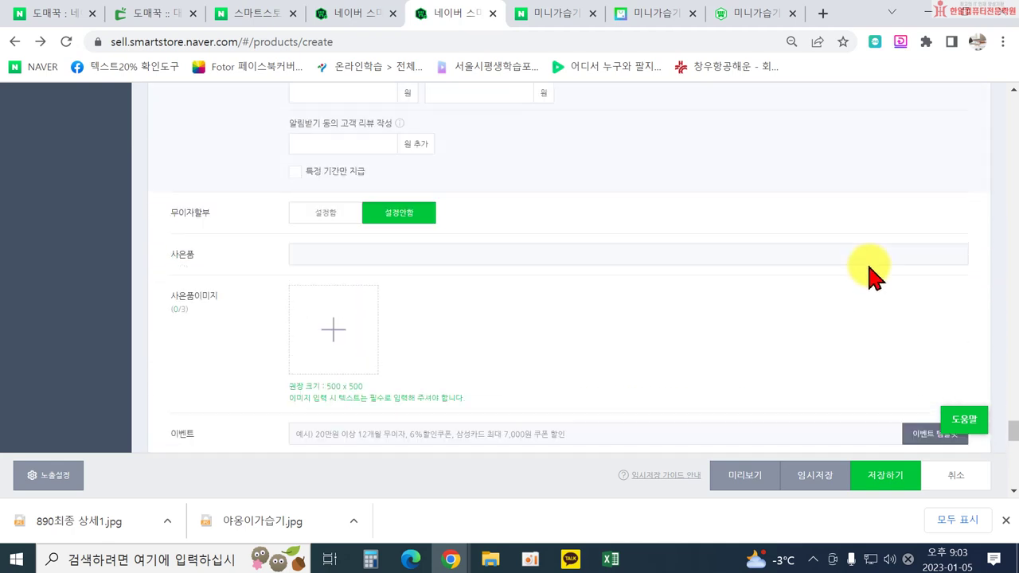
Glance at the Domeggook product page, then come back to the Smart Store form.
left_click(346, 14)
left_click(128, 16)
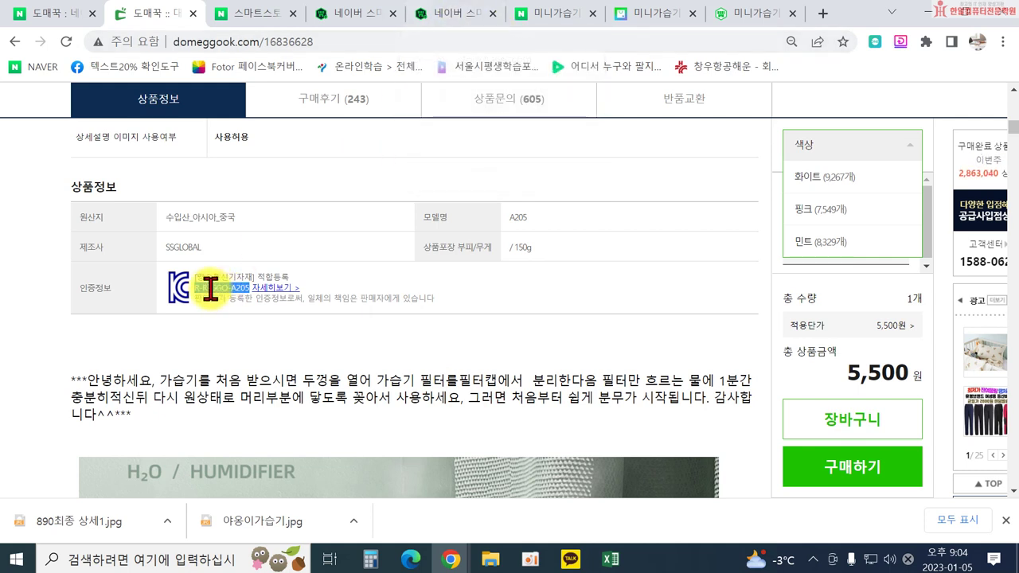
left_click(447, 13)
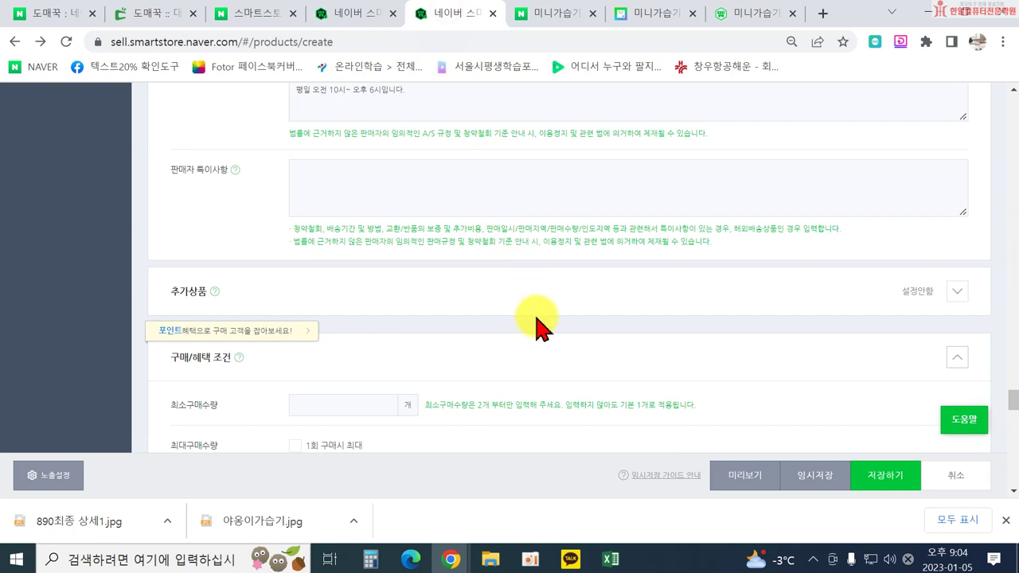
scroll(536, 327, "down", 1)
Copy the certification number R-R-GGO-A205 from Domeggook's 인증정보.
left_click(159, 14)
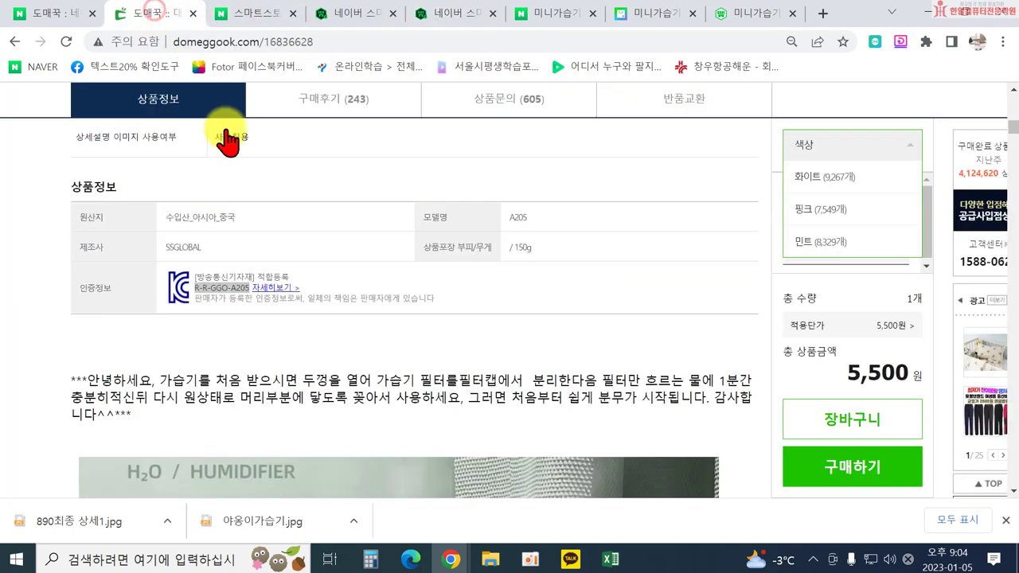
left_click(195, 296)
left_click_drag(191, 288, 224, 290)
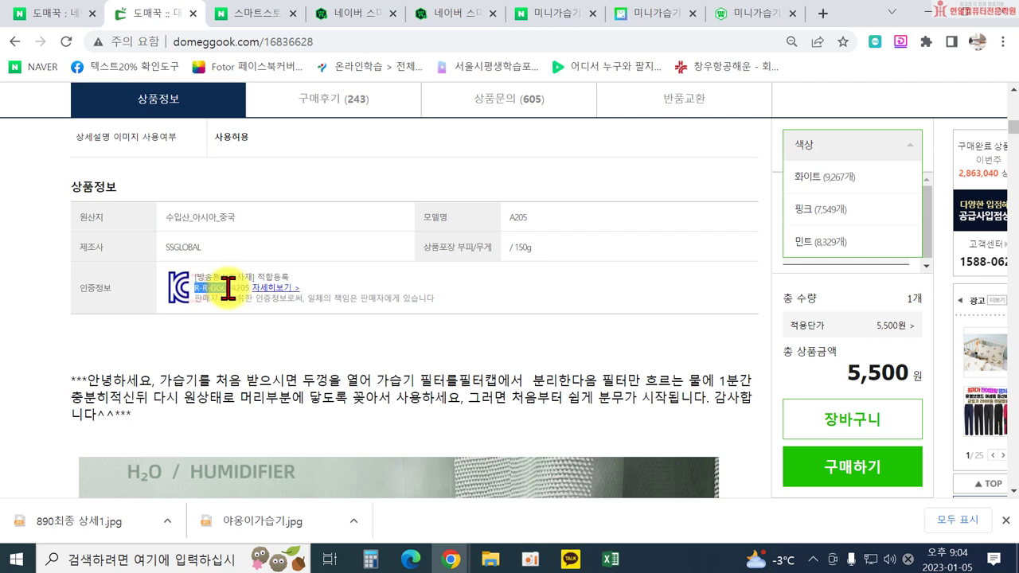
right_click(231, 289)
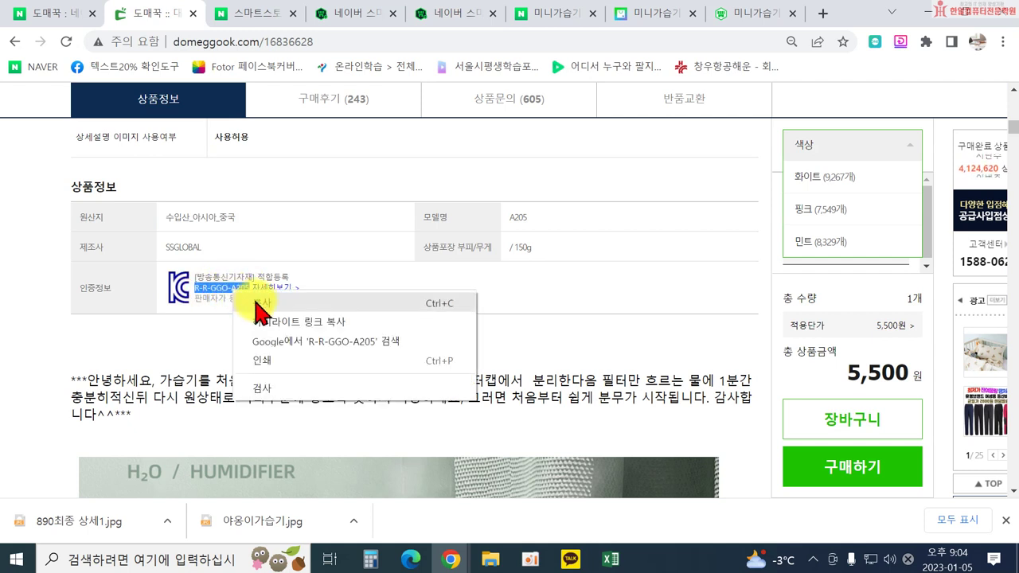
left_click(257, 304)
Look over the KC certificate on Domeggook, then return to the Smart Store form.
left_click_drag(1013, 151, 1011, 429)
scroll(455, 319, "up", 6)
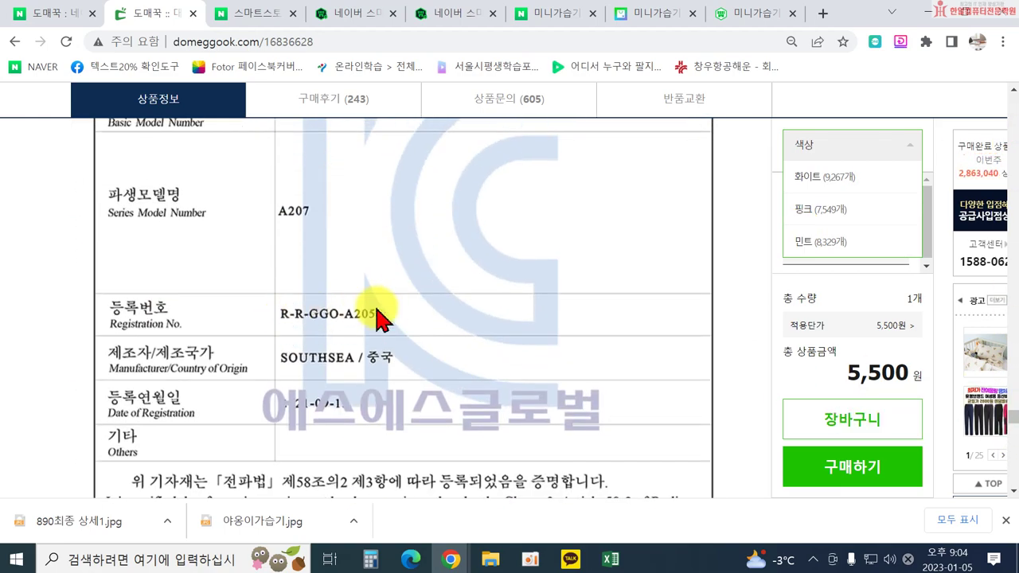
left_click_drag(1013, 419, 1003, 119)
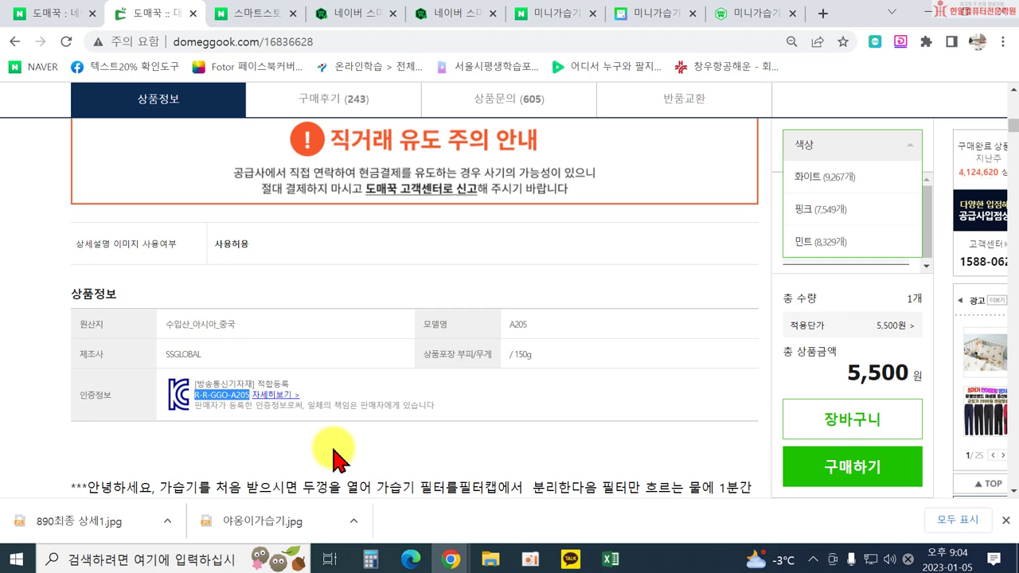
left_click(436, 19)
scroll(504, 325, "down", 2)
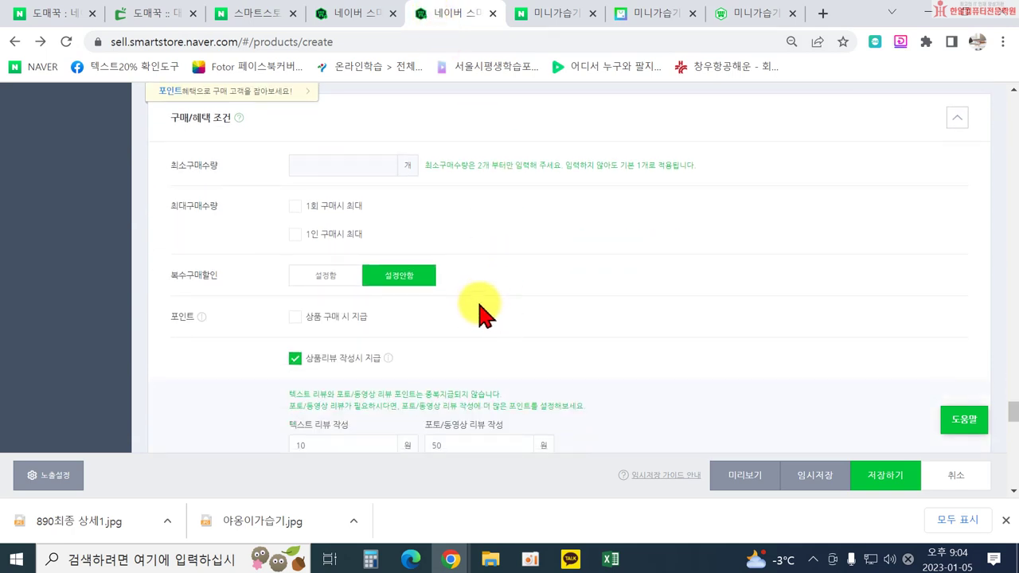
Scroll down the listing form and expand its 검색설정 section.
scroll(482, 301, "down", 7)
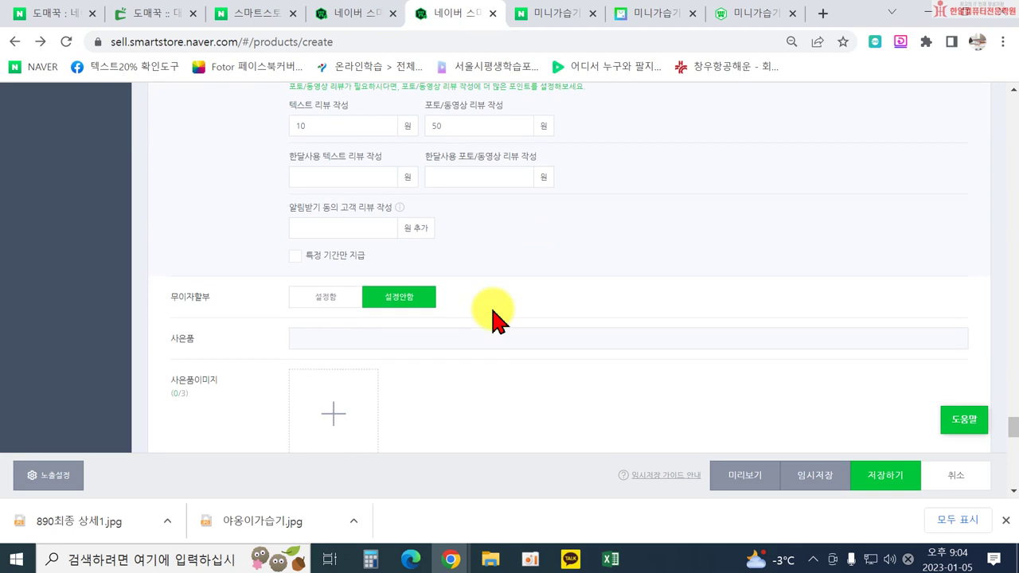
scroll(494, 319, "down", 1)
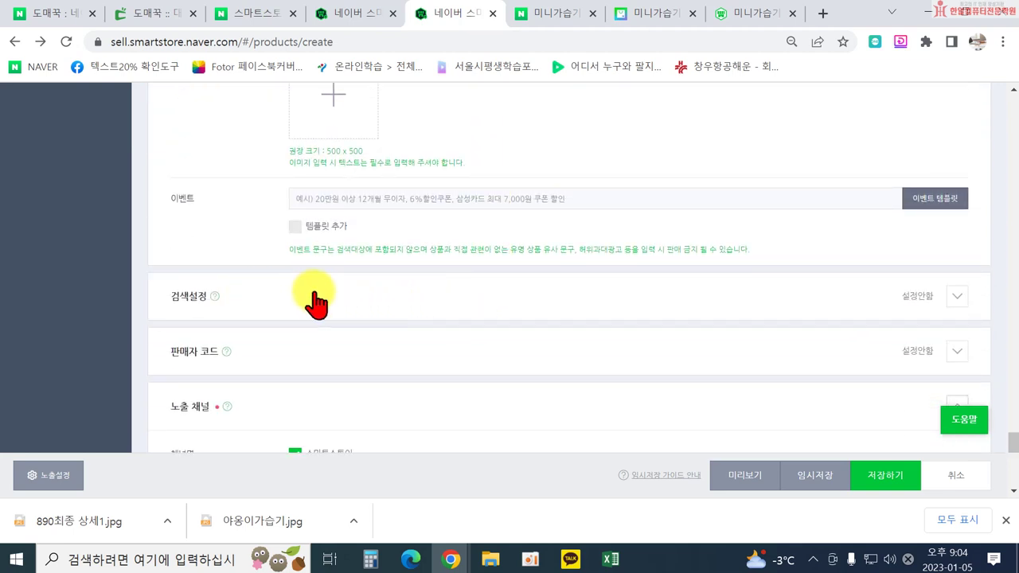
scroll(318, 298, "down", 1)
left_click(959, 219)
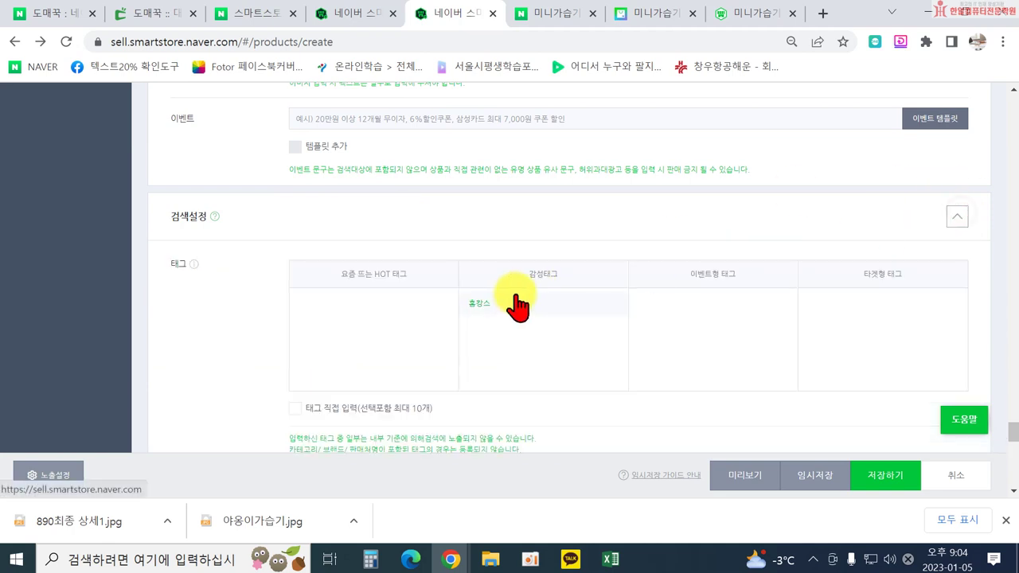
Enter direct tags USB미니가습기, 사무실가습기 and 대용량가습기.
scroll(493, 295, "down", 1)
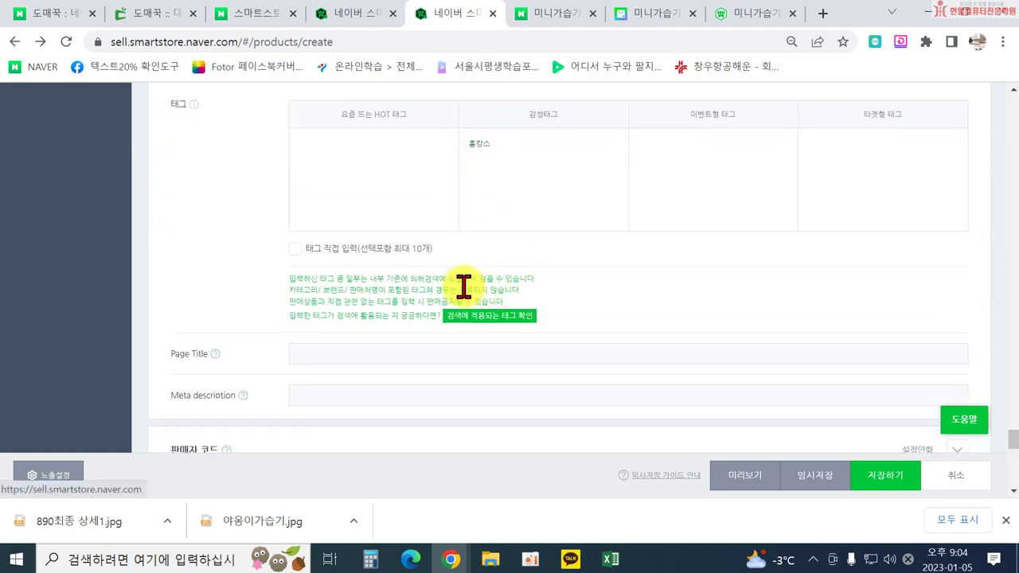
left_click(292, 249)
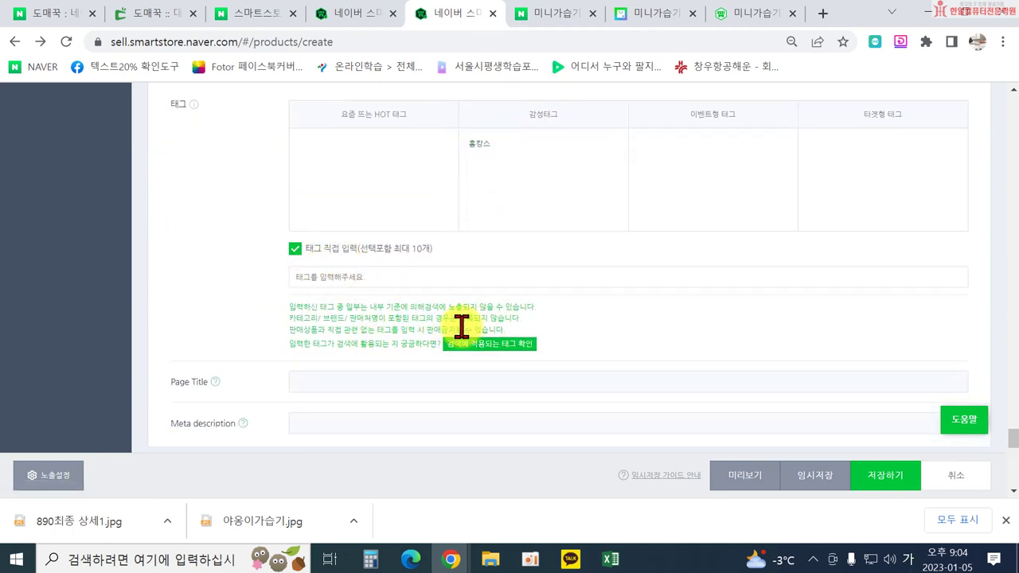
type("usb")
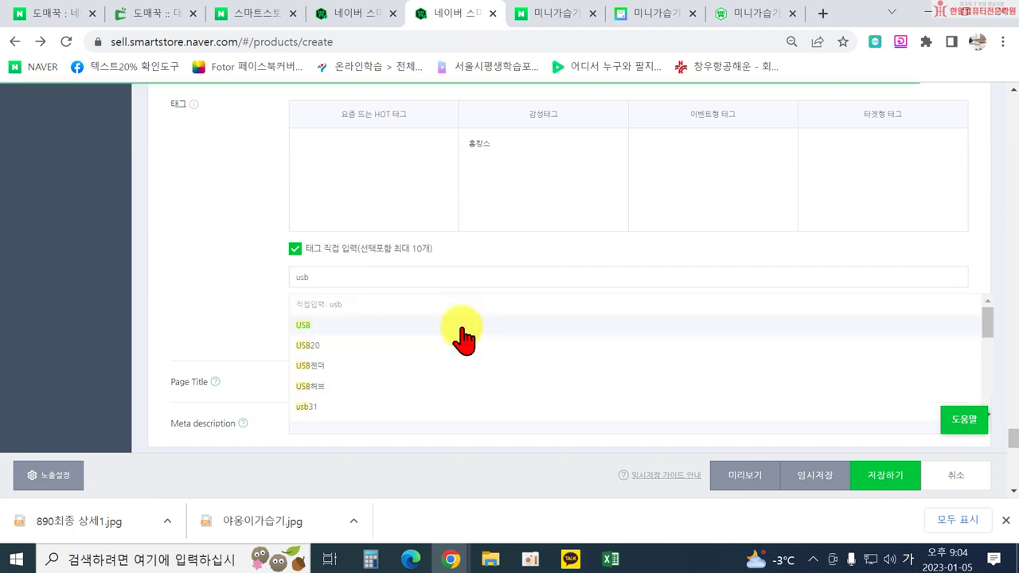
type("미니가습기")
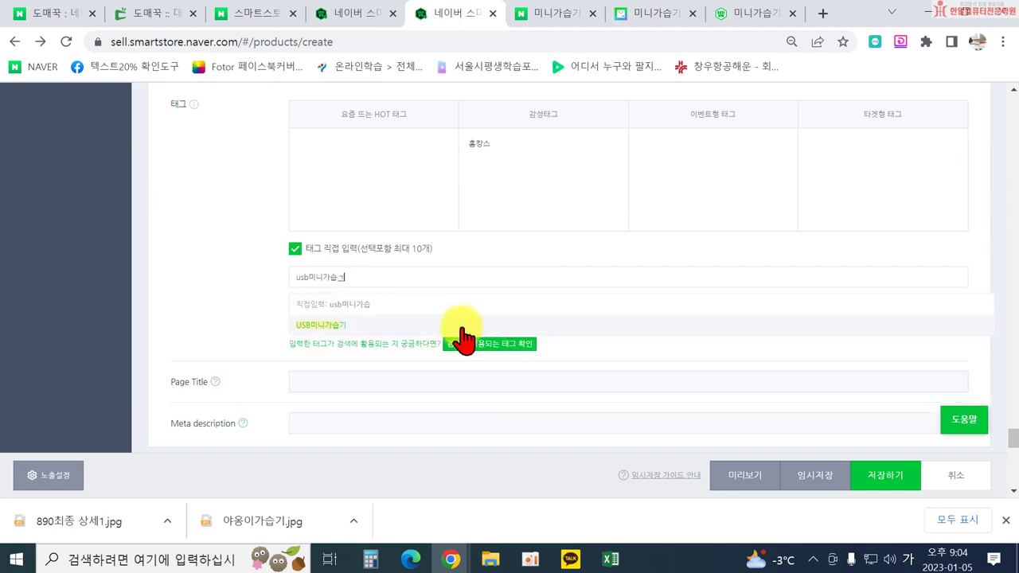
key("Return")
type("사무실가습기")
key("Return")
type("대용")
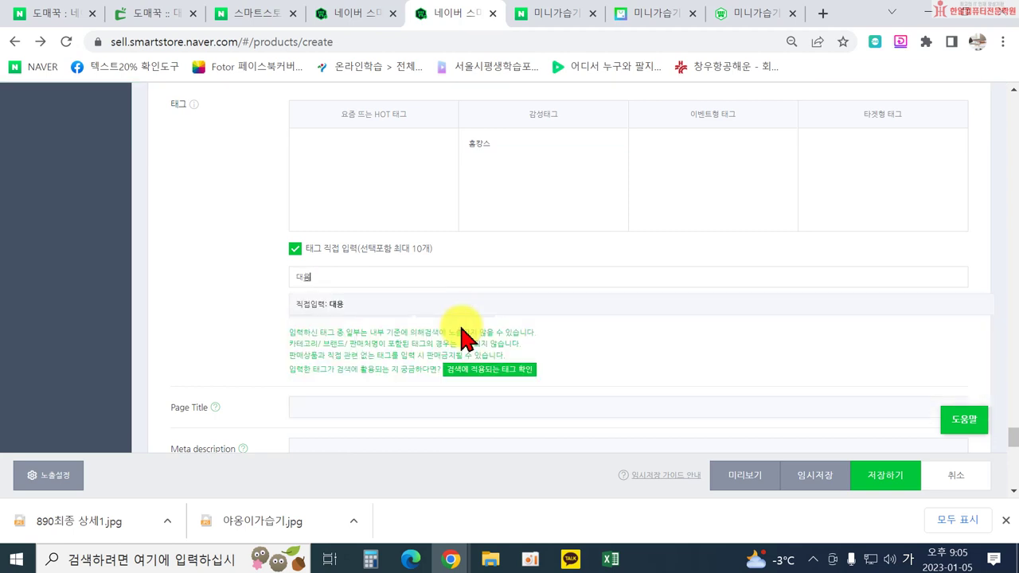
type("ㅑ")
key("BackSpace")
type("량가습기")
key("Return")
Skip the rejected duplicate 미니가습기 tag and add 탁상용가습기 as the fourth tag.
type("미니갓습ㄱㅣ")
key("Return")
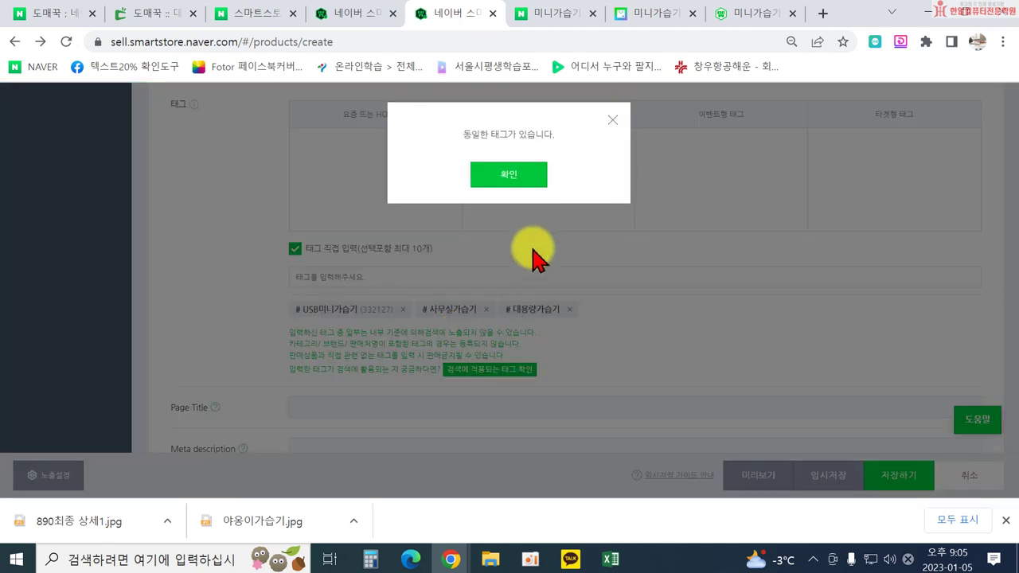
left_click(497, 175)
left_click(389, 282)
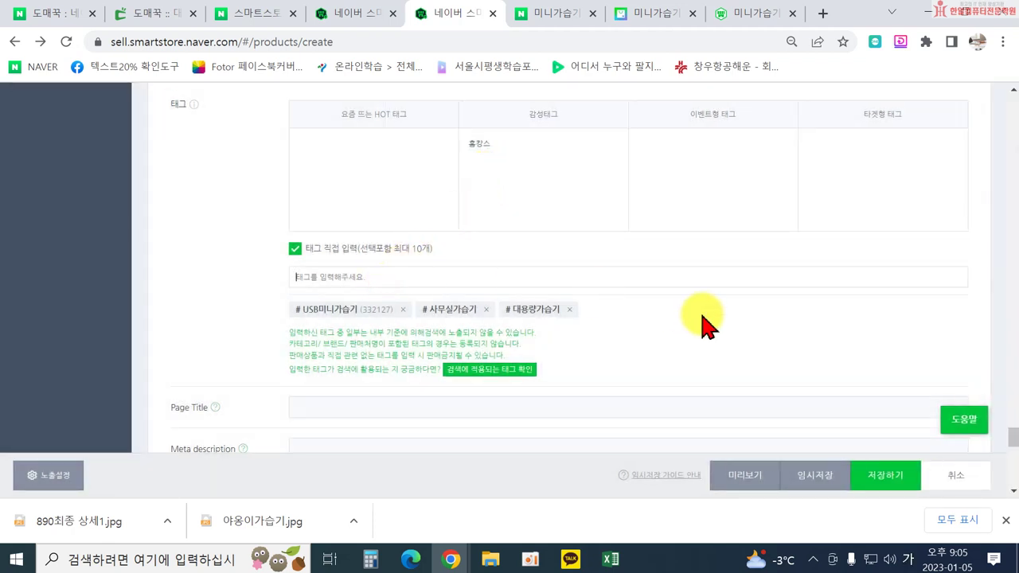
type("ㅌ")
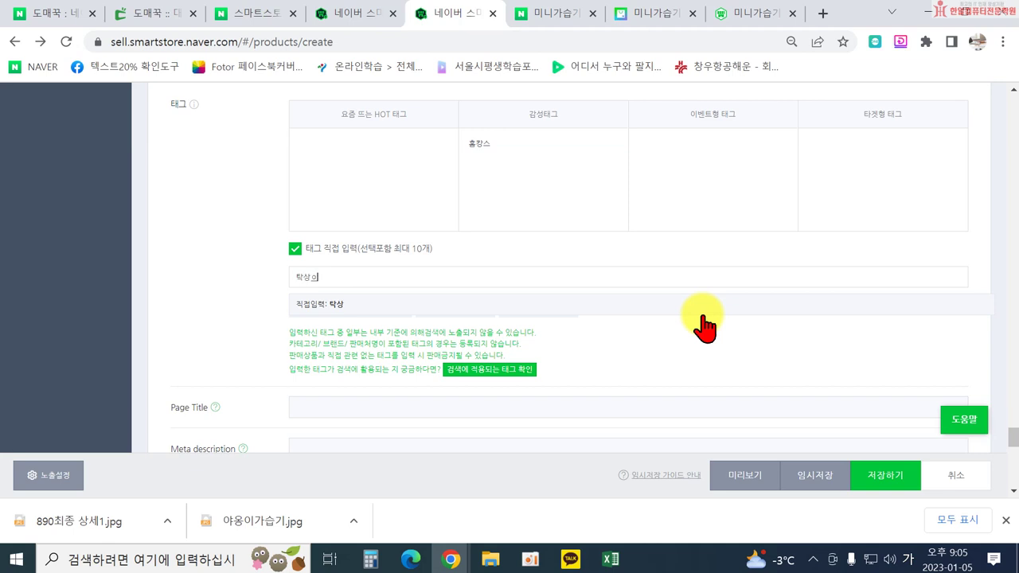
type("탁상용가습기")
key("Return")
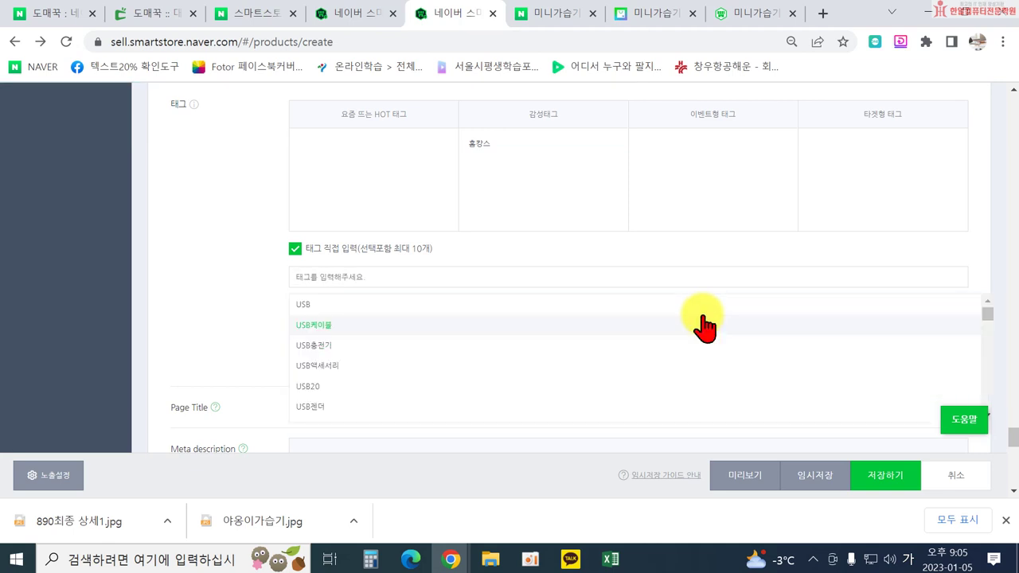
Confirm via 검색에 적용되는 태그 확인 that all four tags apply to search.
left_click(231, 346)
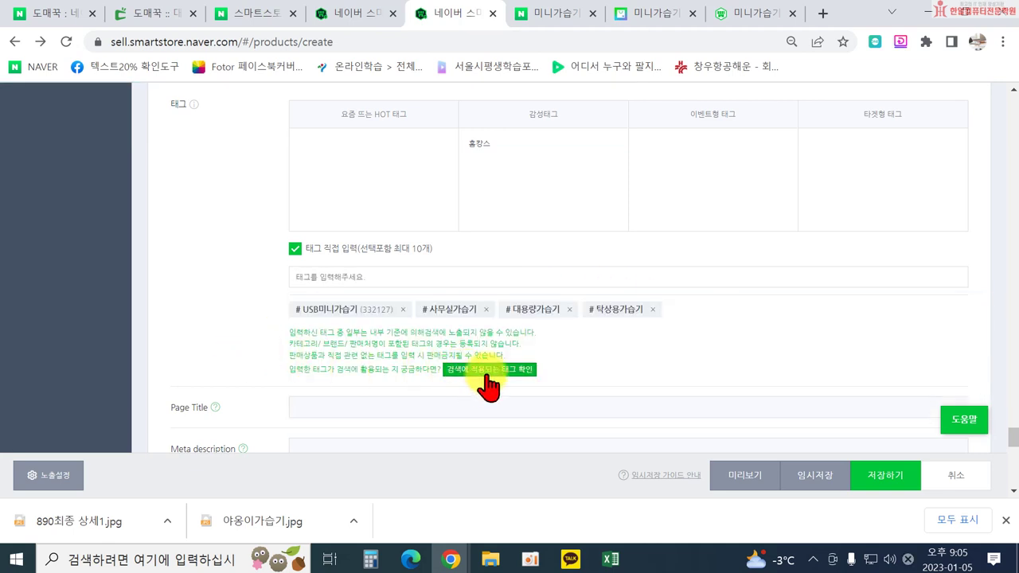
left_click(486, 381)
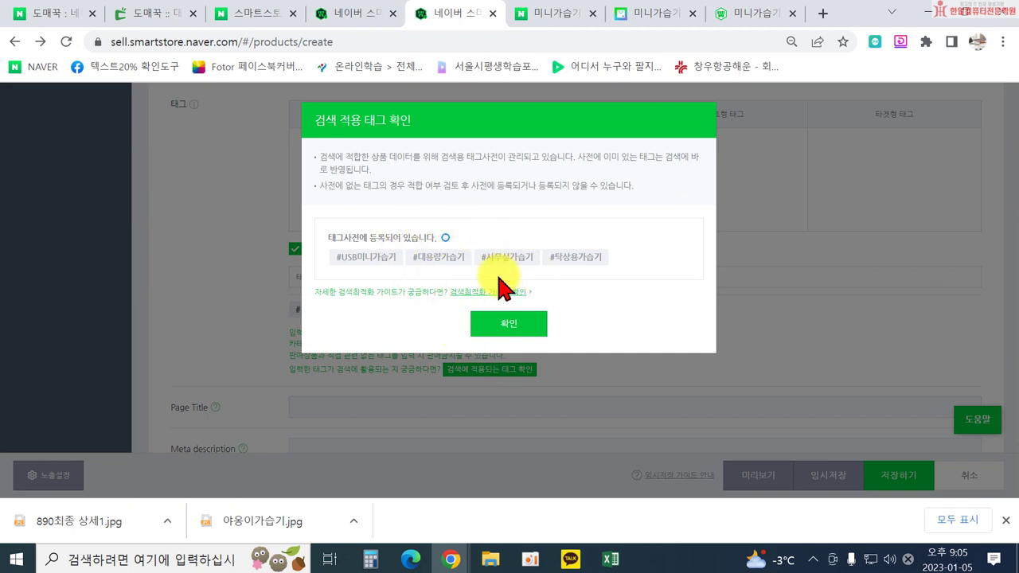
left_click(509, 324)
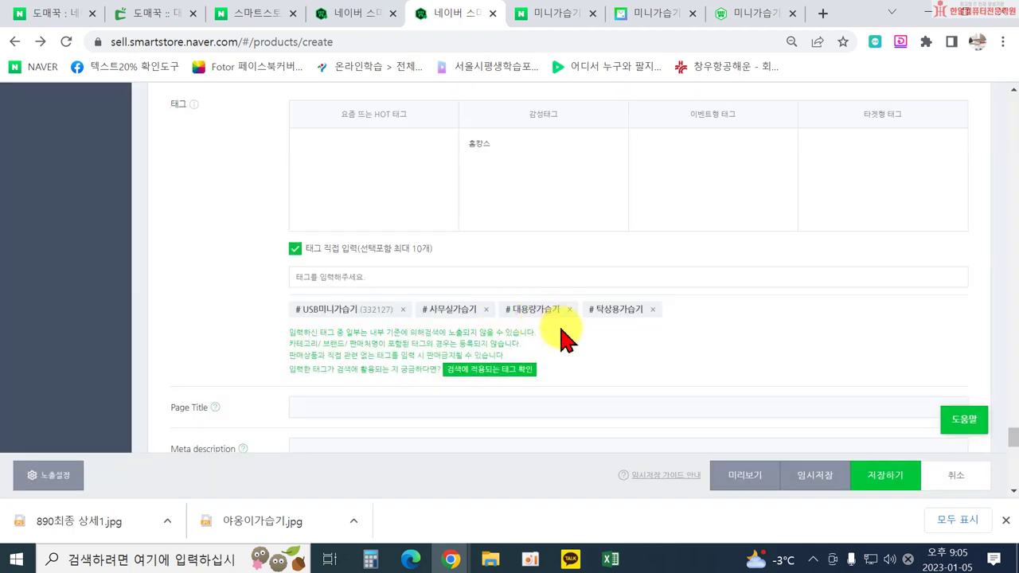
scroll(567, 338, "down", 5)
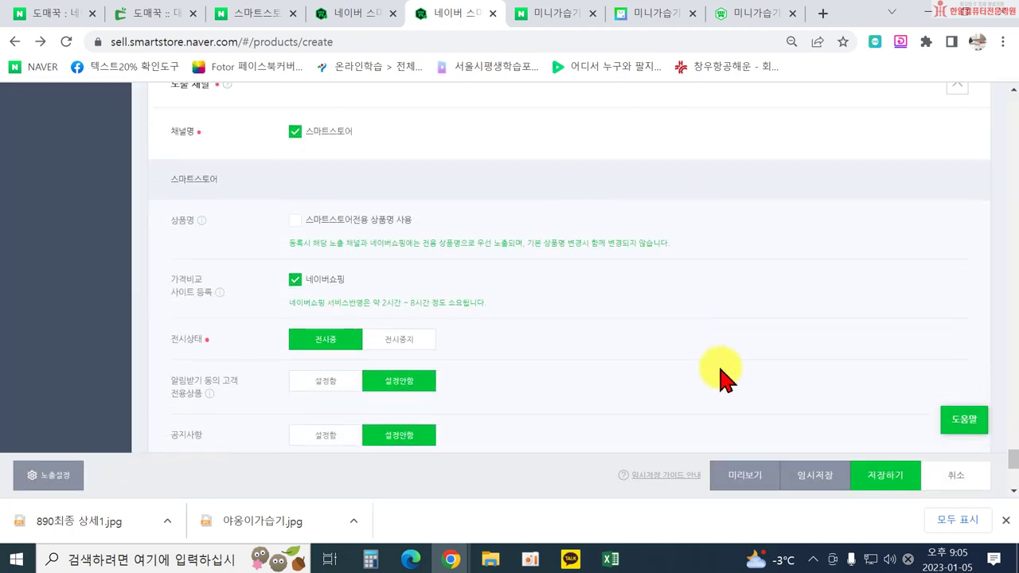
scroll(726, 381, "down", 1)
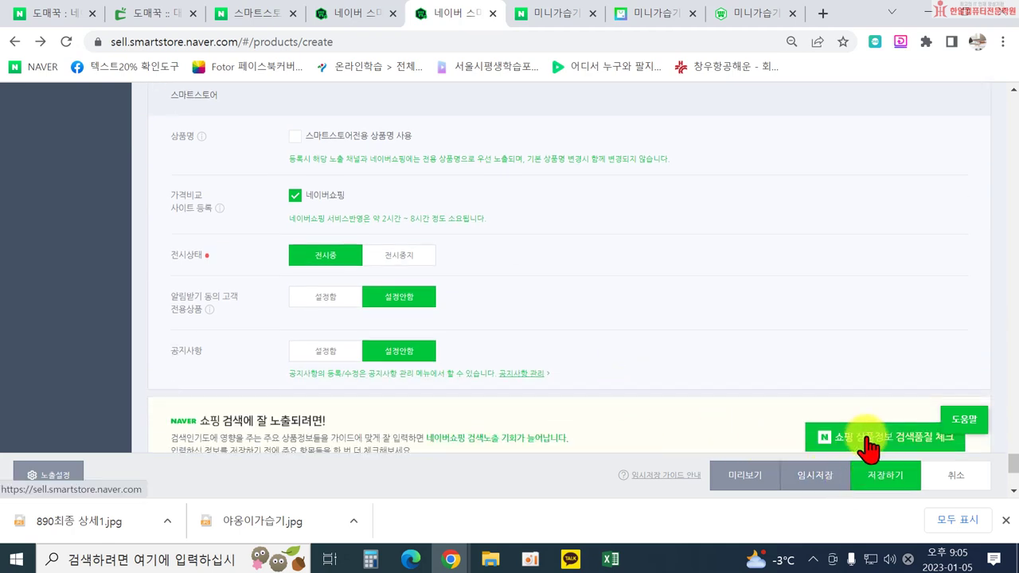
left_click(868, 446)
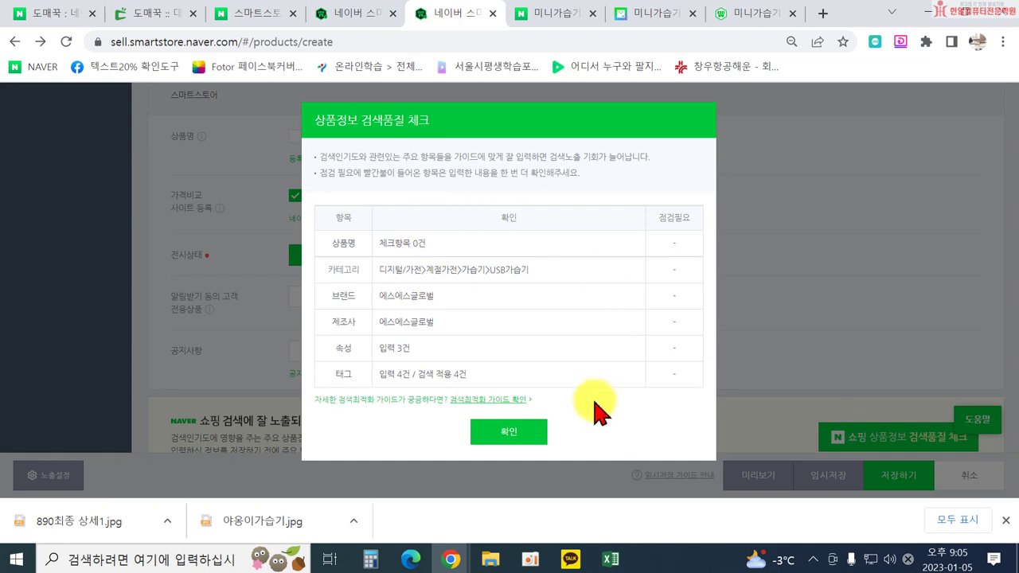
left_click(523, 444)
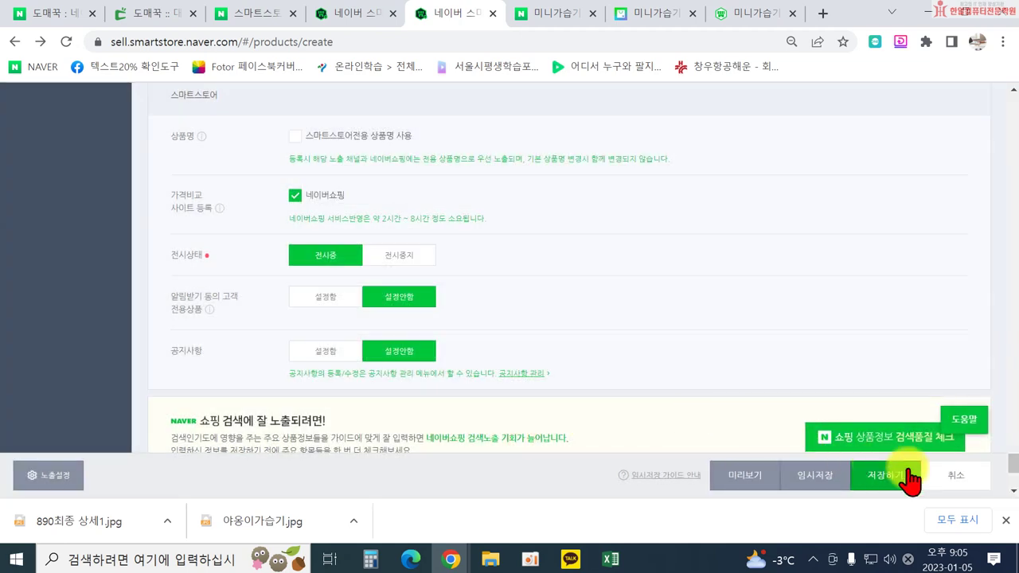
Fill in the missing A/S phone number and choose CJ대한통운 as the courier.
left_click(904, 471)
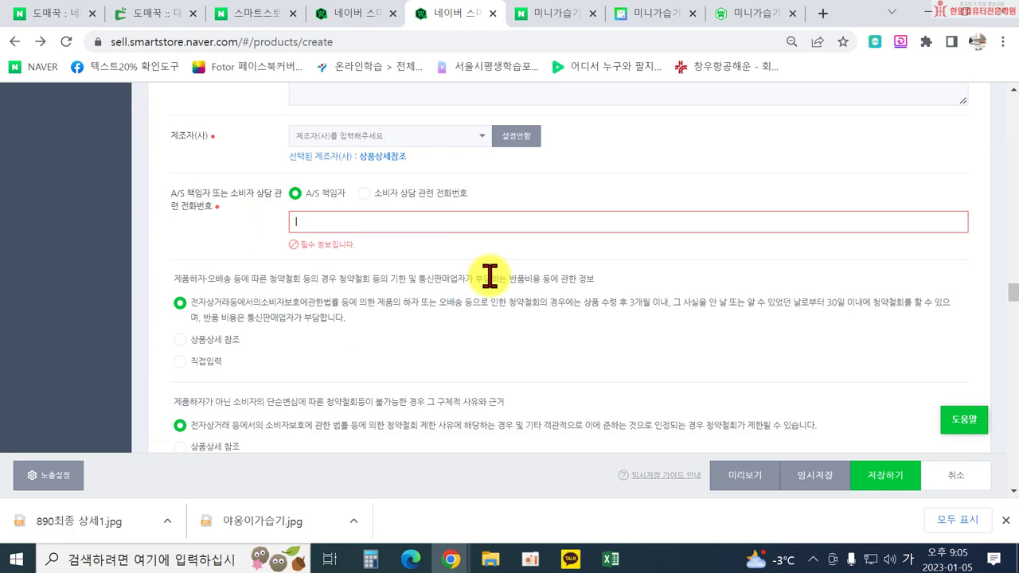
type("010-000-0000")
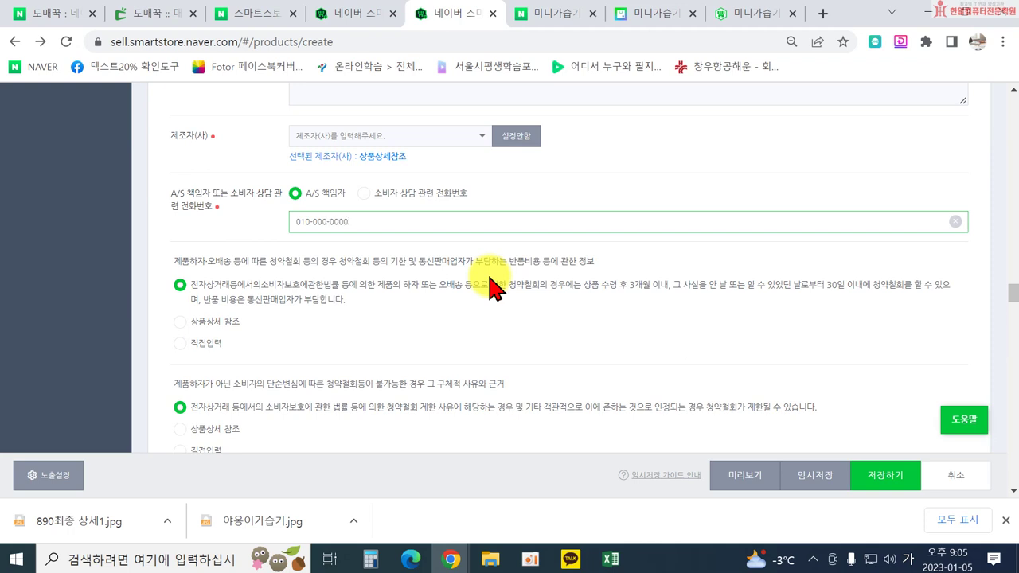
left_click(885, 475)
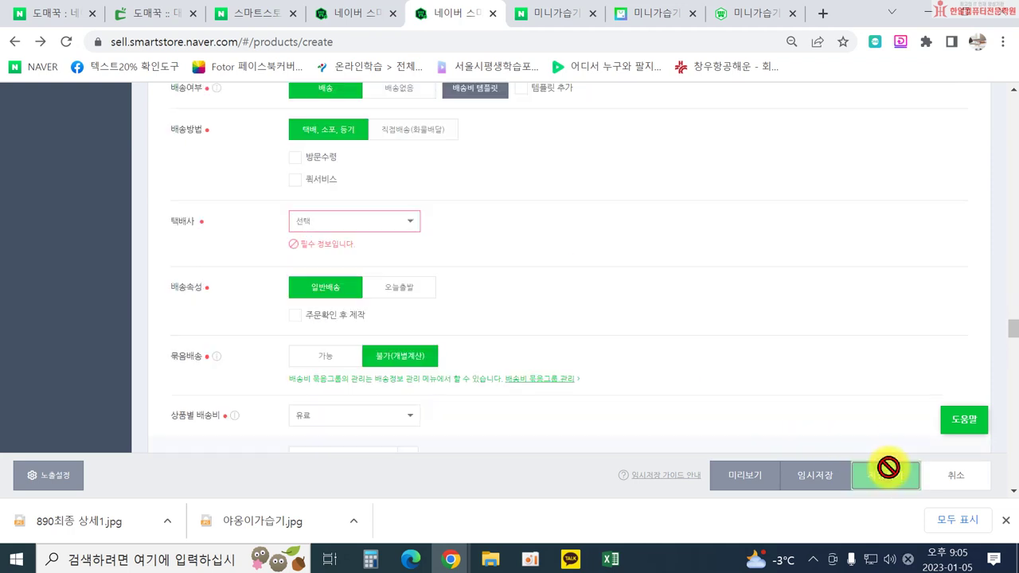
left_click(375, 221)
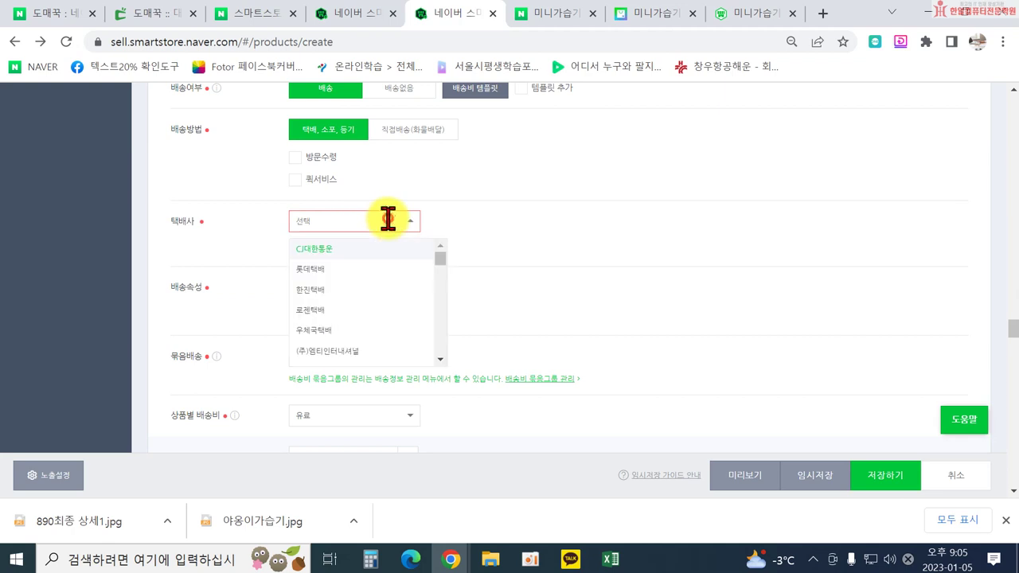
left_click(323, 253)
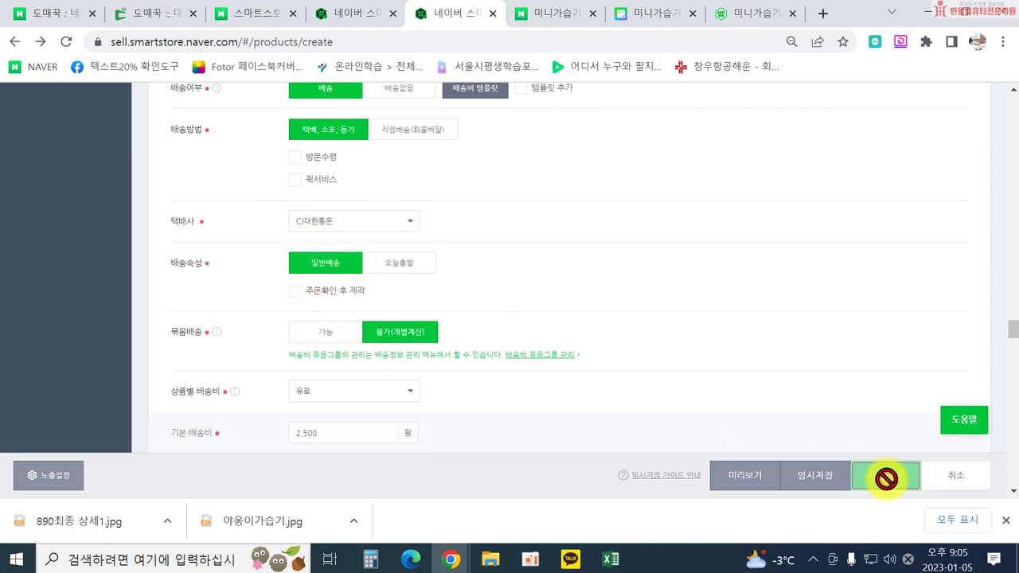
Set the 제조일자 to 2023.01.01 and save the product listing.
left_click(886, 479)
left_click(505, 352)
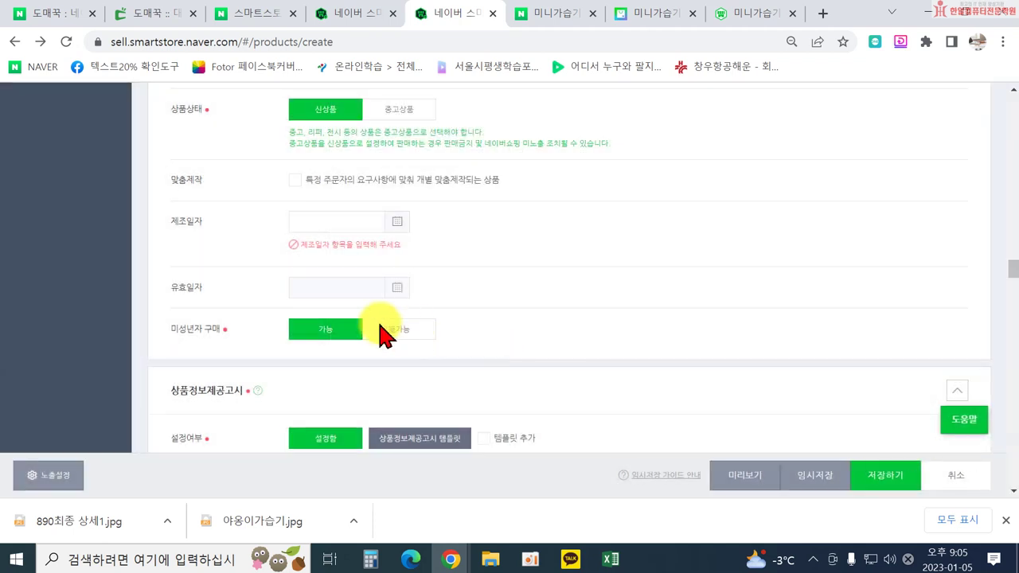
left_click(387, 225)
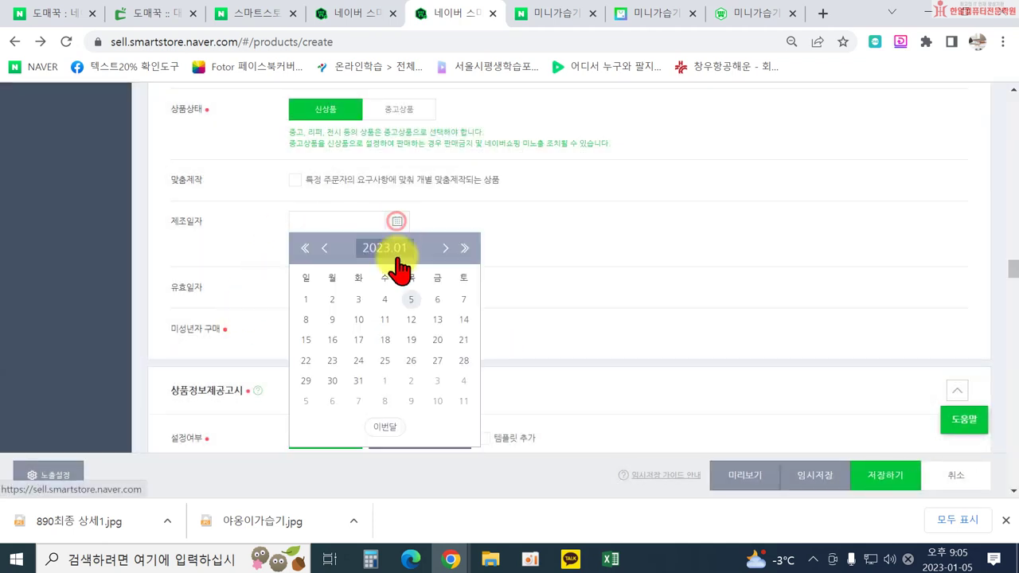
left_click(309, 299)
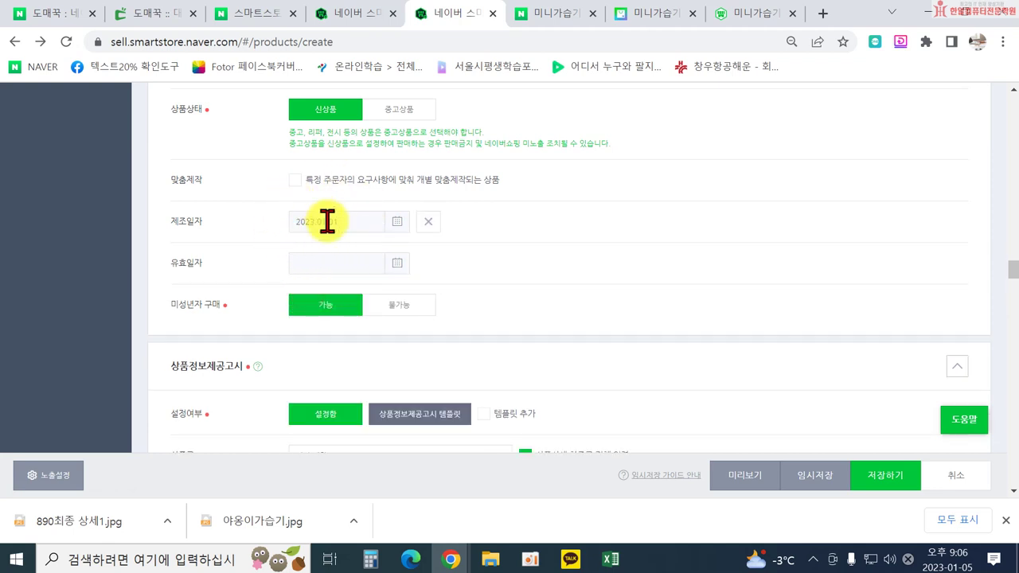
left_click(899, 478)
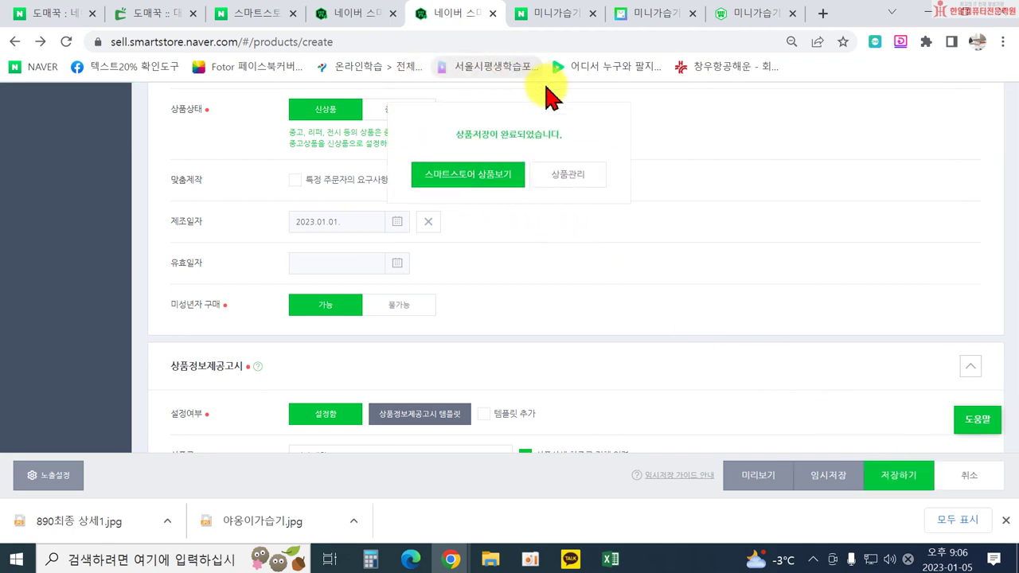
left_click(469, 177)
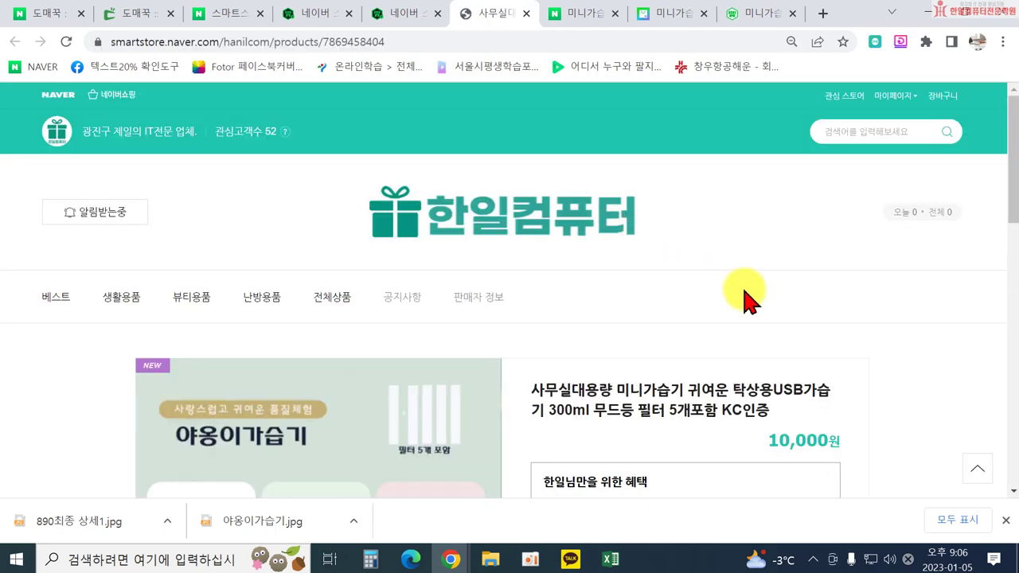
Pick the 핑크 colour on the live page and scroll through the 야옹이가습기 detail images.
scroll(796, 310, "down", 10)
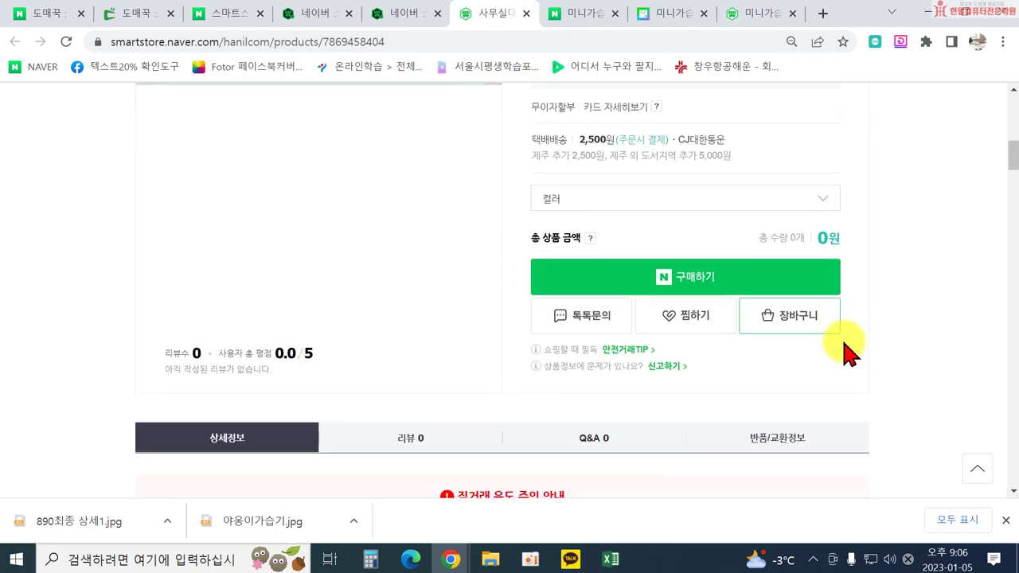
scroll(828, 334, "up", 3)
left_click(696, 275)
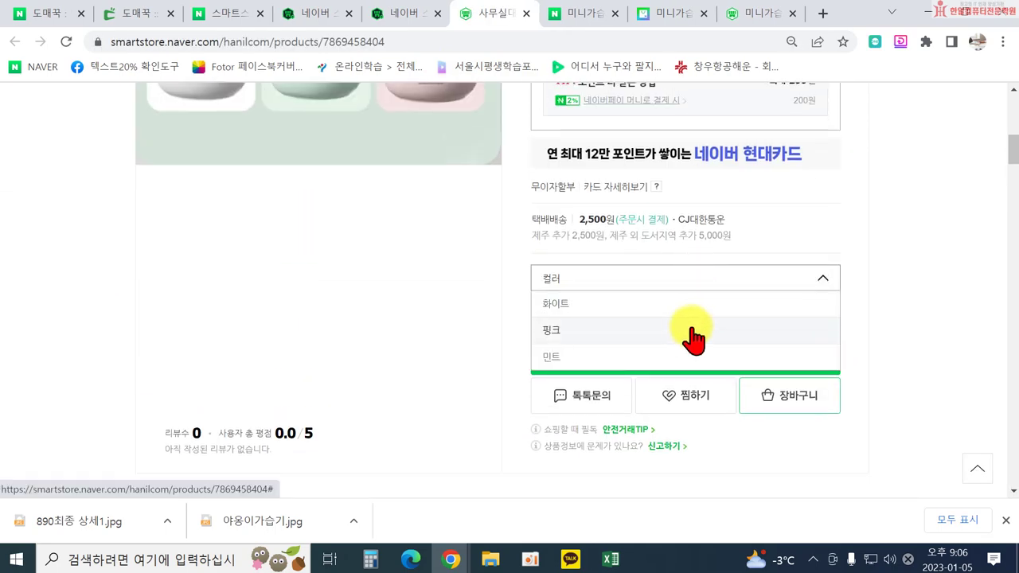
left_click(674, 328)
scroll(860, 326, "down", 8)
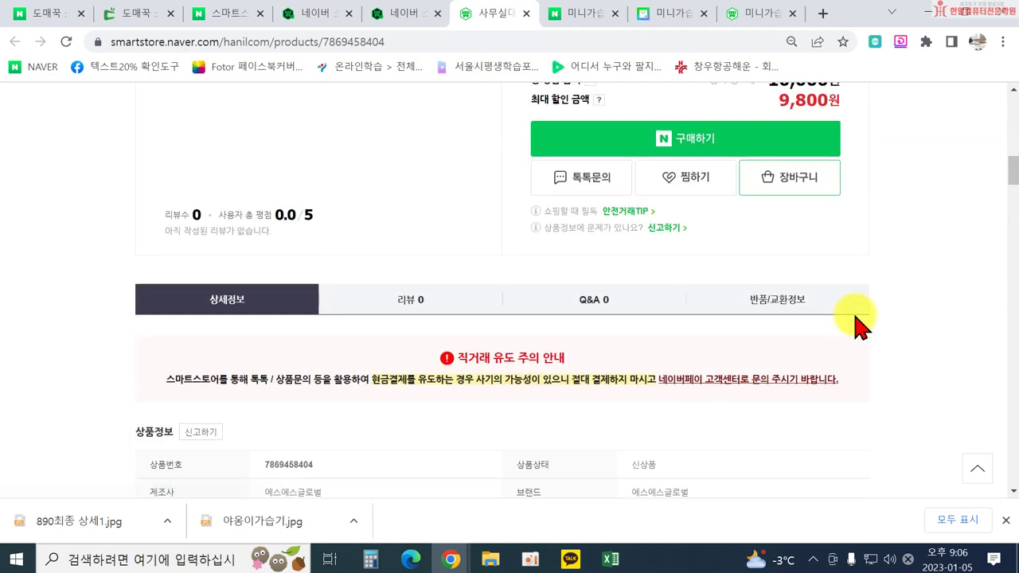
scroll(858, 327, "down", 10)
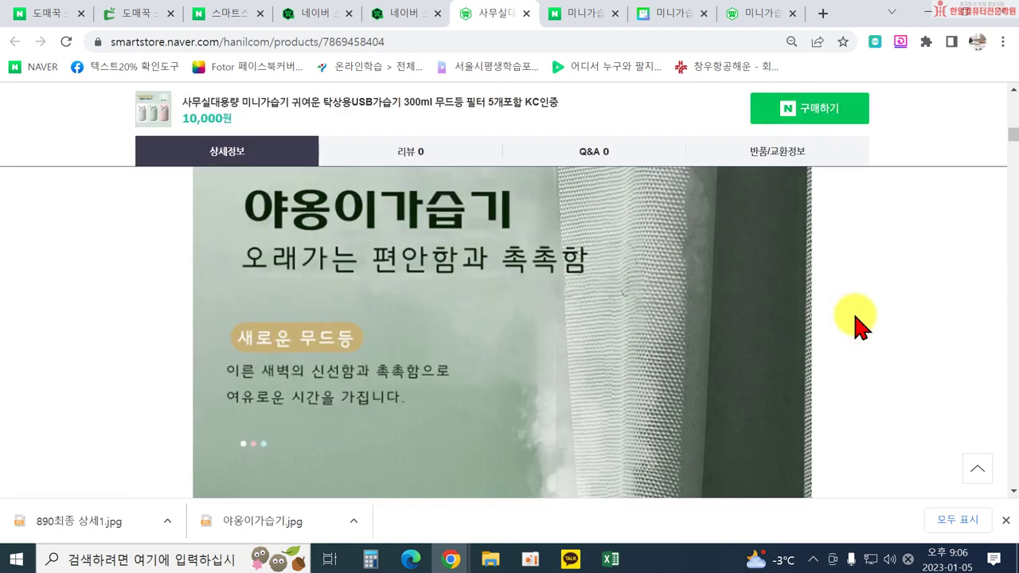
scroll(845, 338, "down", 10)
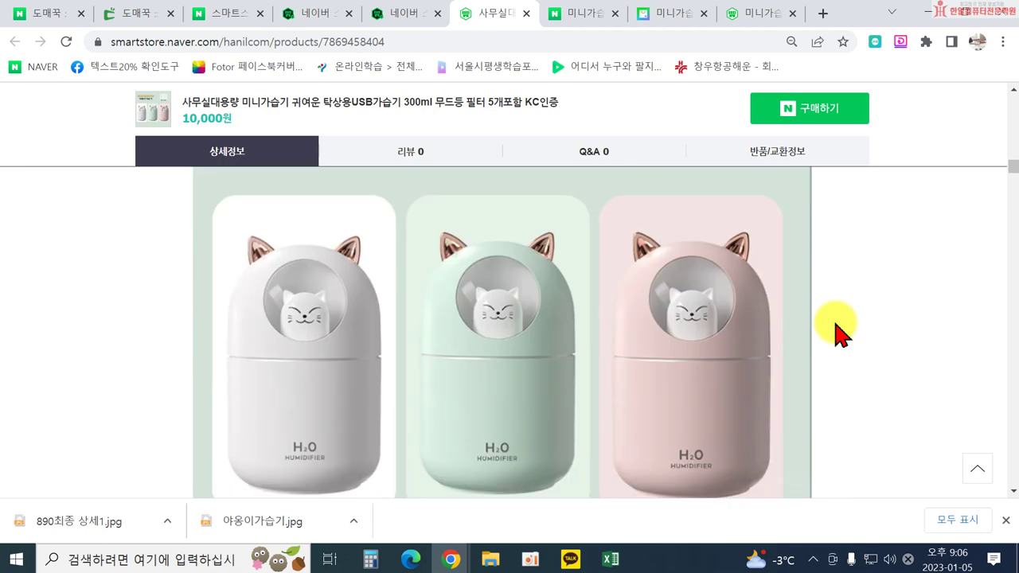
scroll(840, 330, "down", 10)
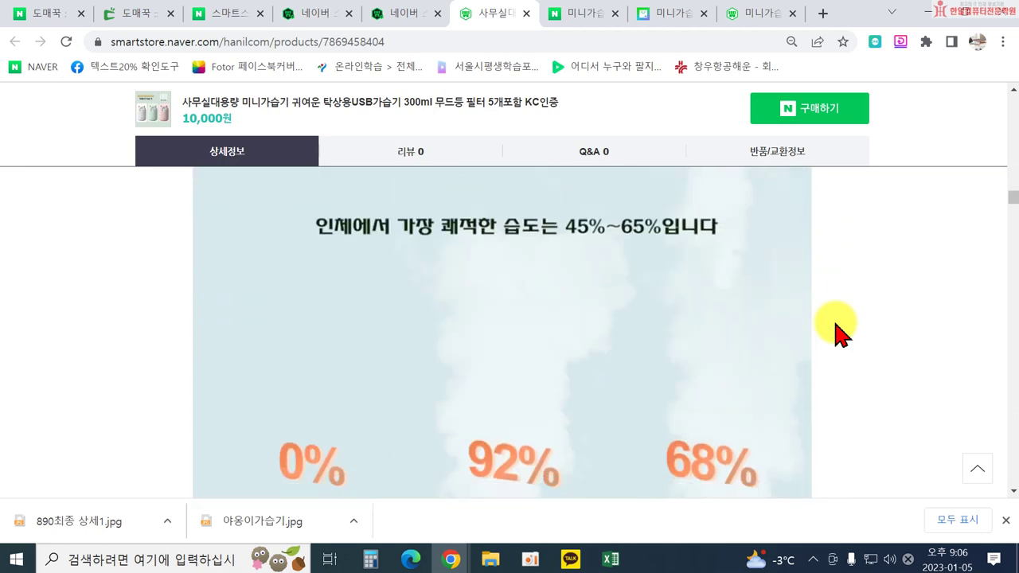
scroll(839, 335, "down", 10)
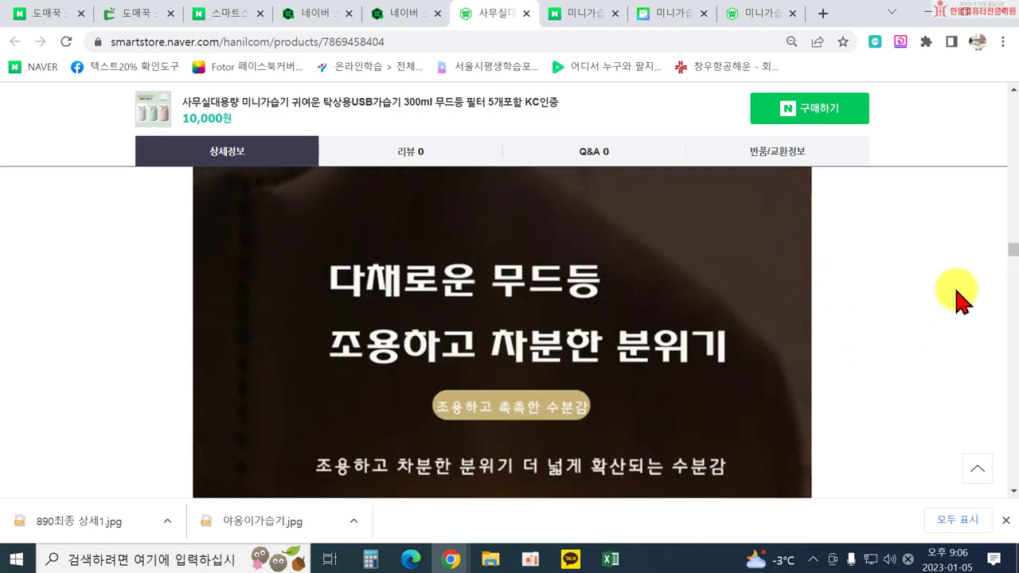
left_click_drag(1011, 194, 1013, 116)
scroll(916, 249, "up", 3)
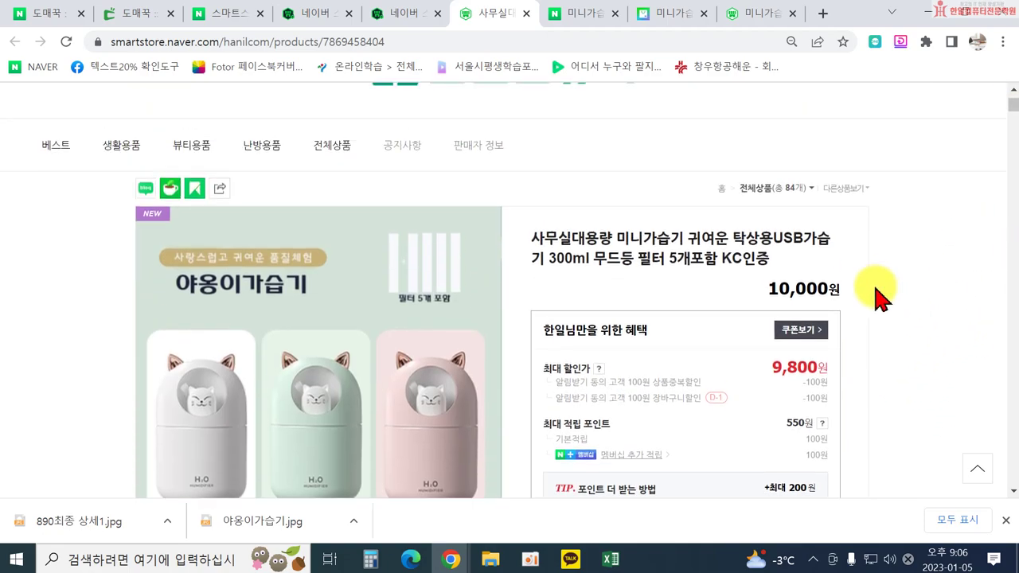